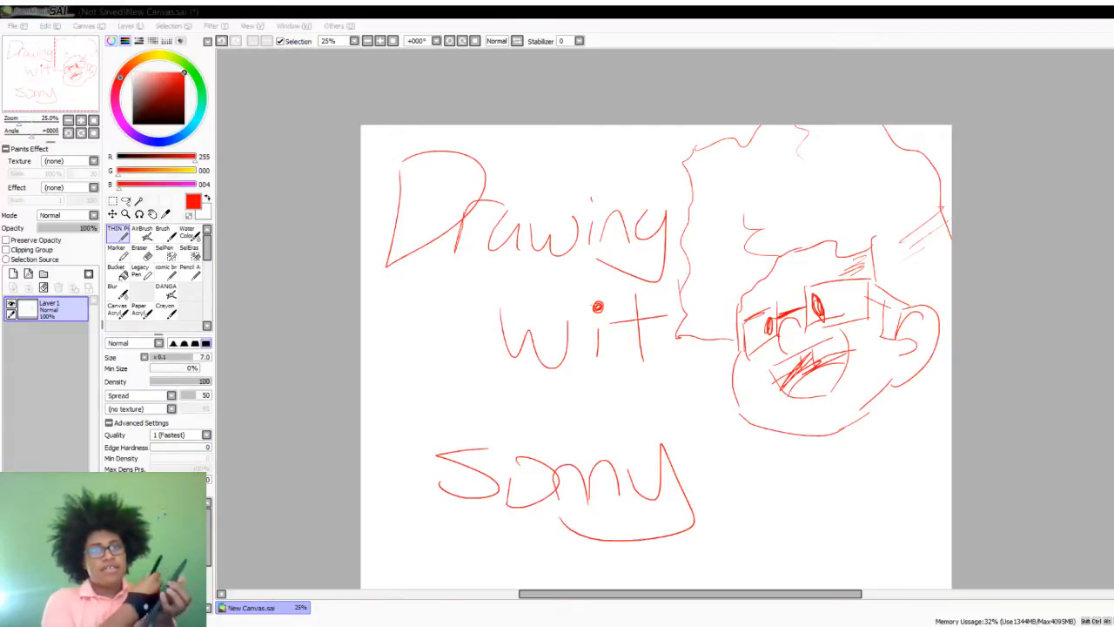
pyautogui.click(220, 151)
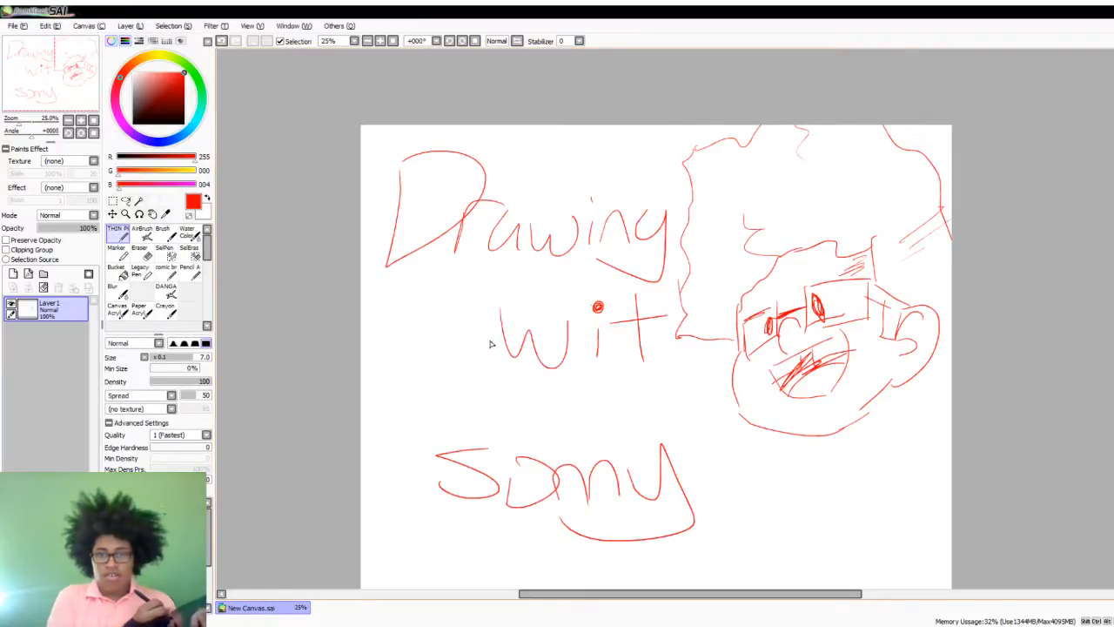
pyautogui.moveTo(463, 336)
pyautogui.mouseDown()
pyautogui.moveTo(442, 375)
pyautogui.moveTo(491, 391)
pyautogui.moveTo(478, 330)
pyautogui.mouseUp()
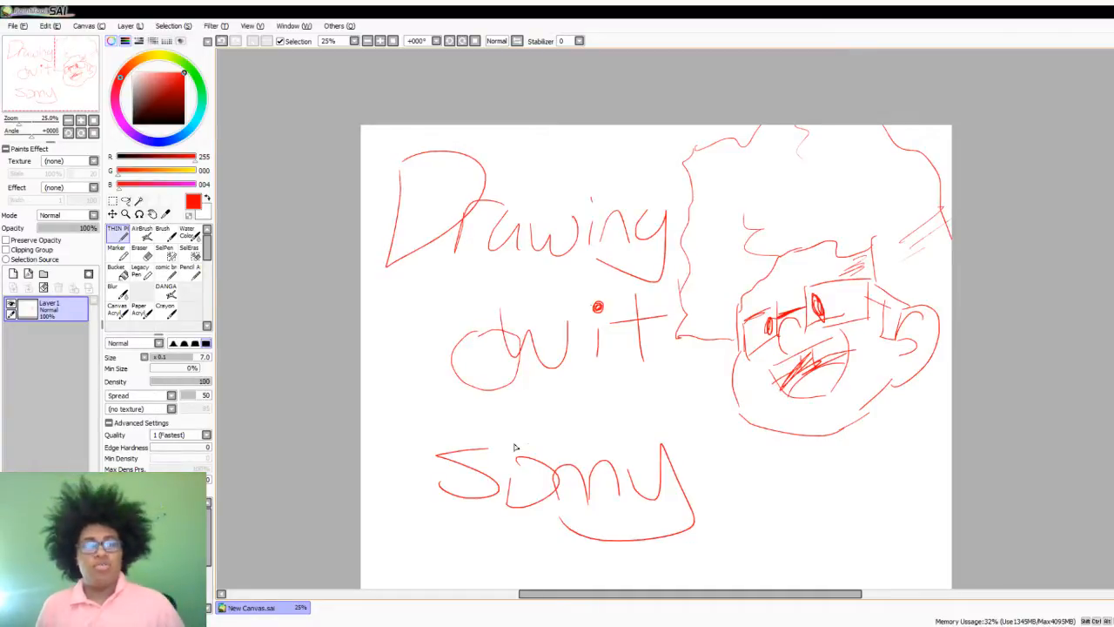
pyautogui.hotkey('ctrl', 'z')
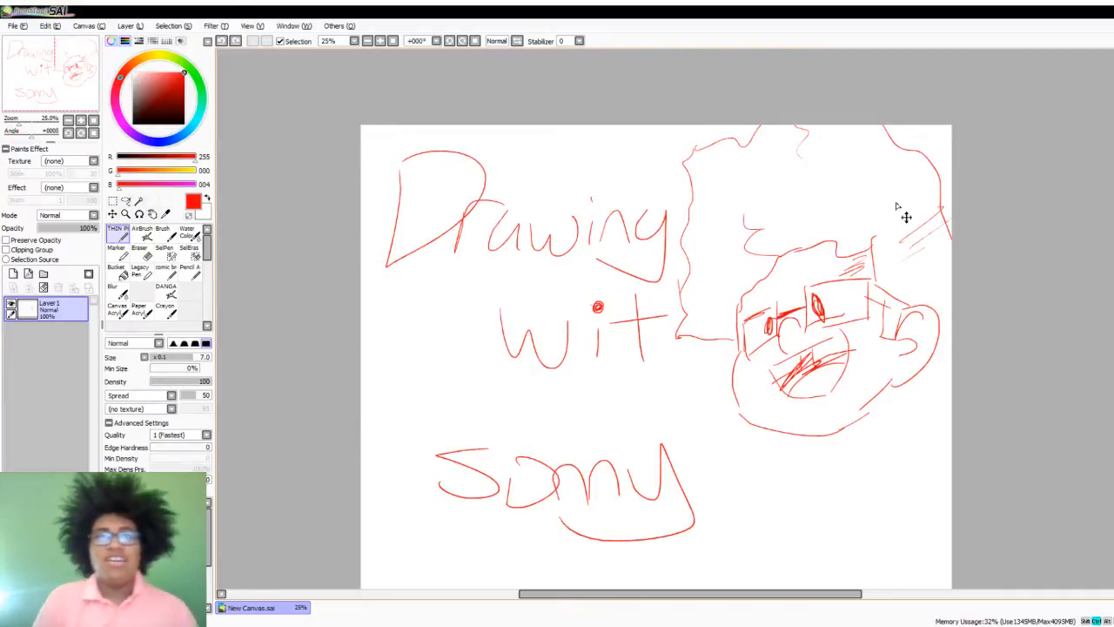
# - Add a new blank layer and delete Layer1 with the handwritten title and face doodle
pyautogui.click(15, 274)
pyautogui.click(54, 333)
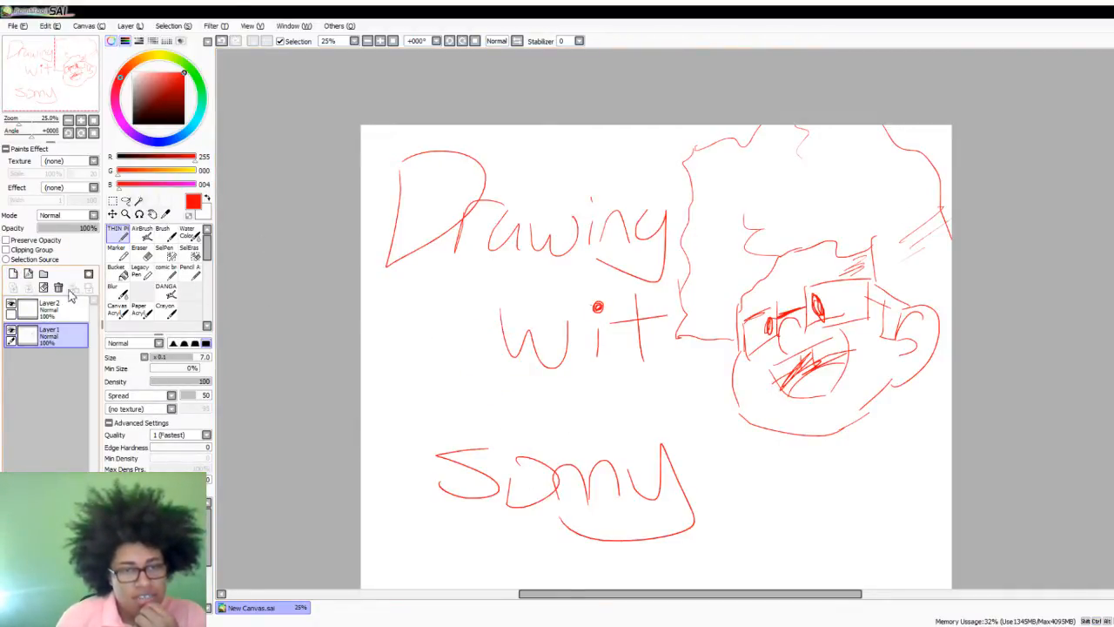
pyautogui.click(59, 287)
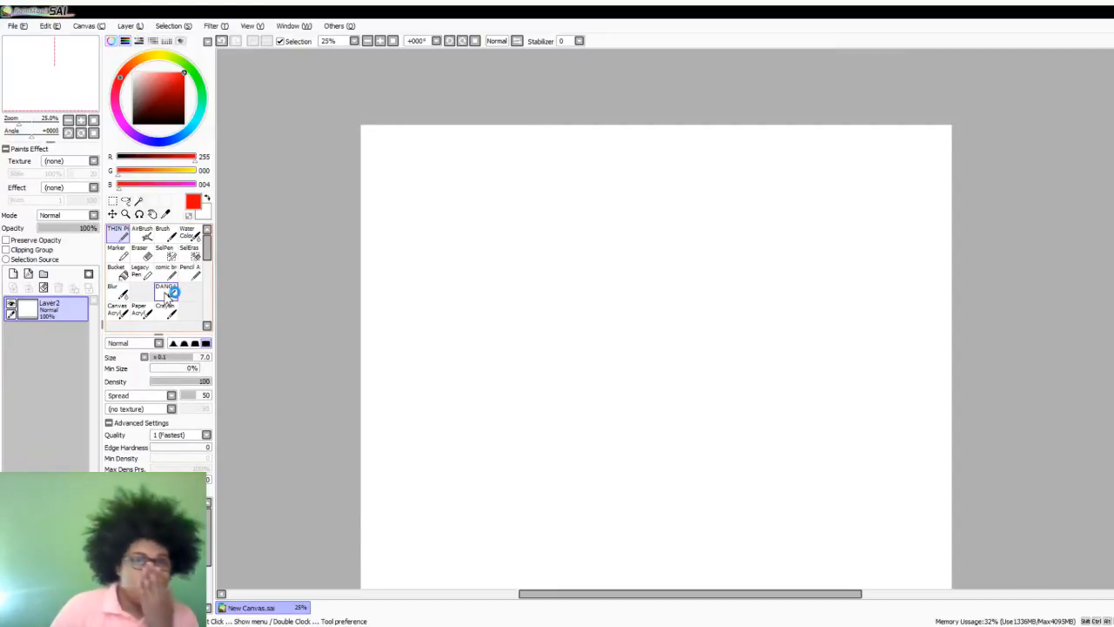
# - Add a normal layer and a linework layer above it, with a black pen of size 30
pyautogui.scroll(2, 590, 357)
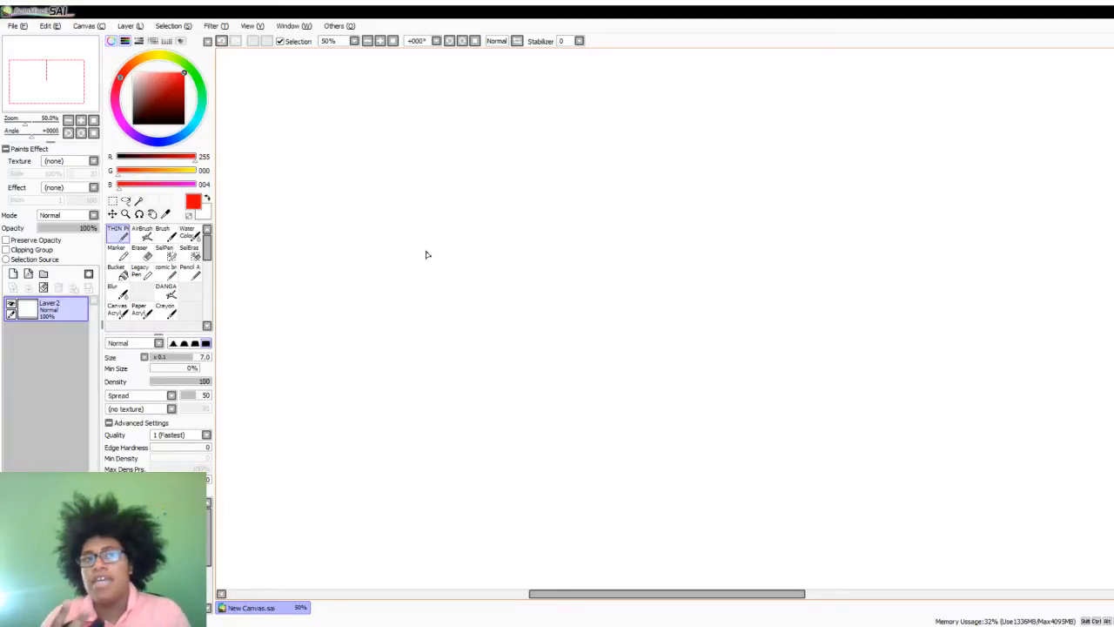
pyautogui.scroll(-2, 778, 216)
pyautogui.scroll(4, 758, 166)
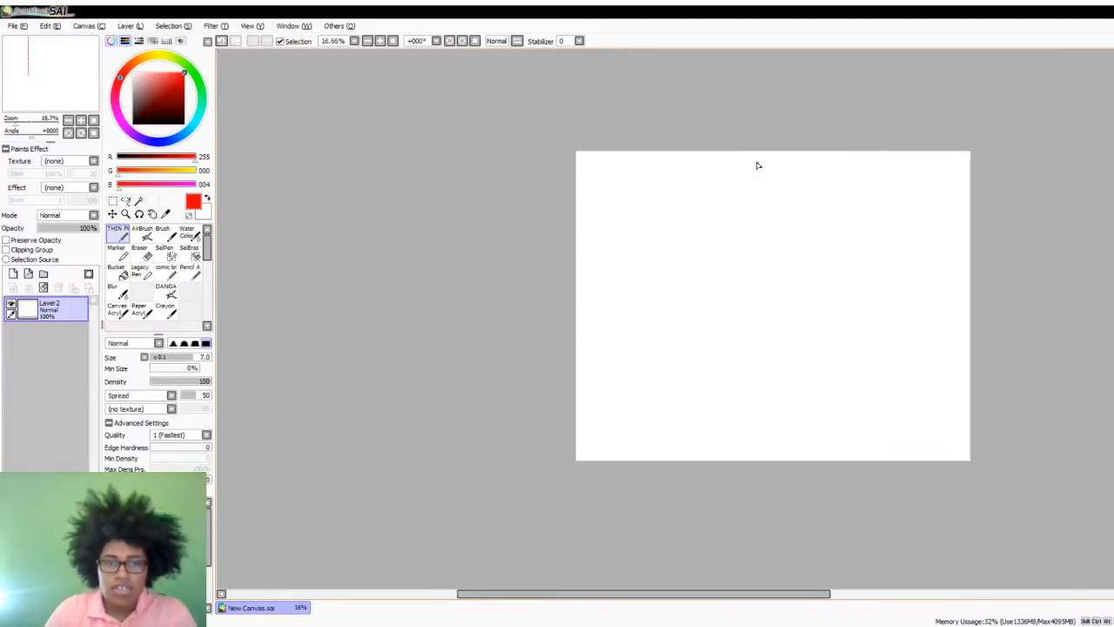
pyautogui.click(13, 273)
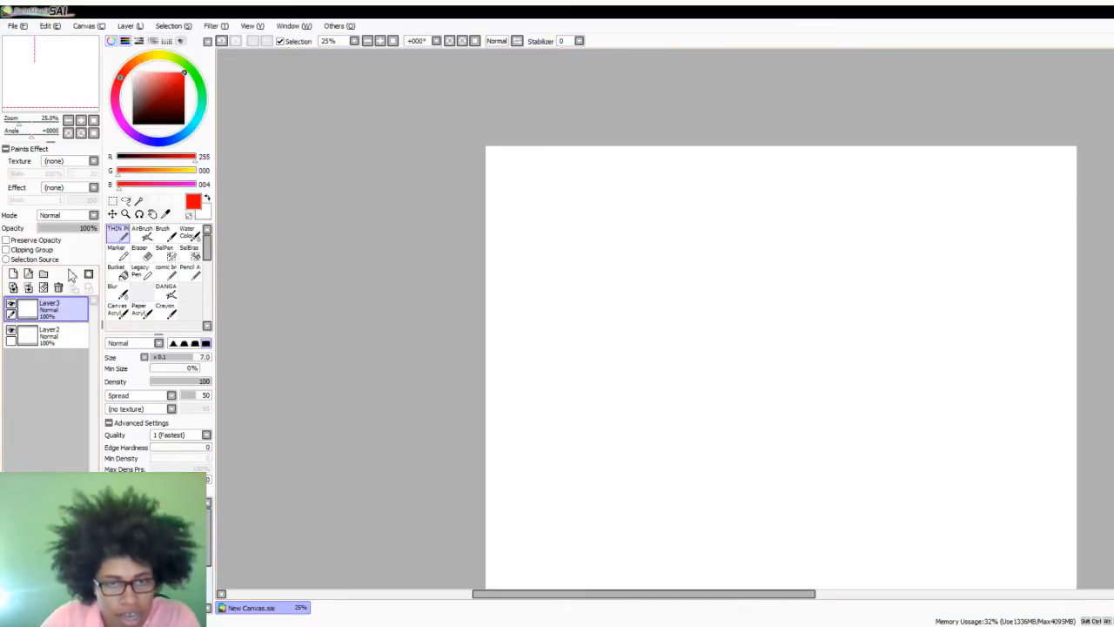
pyautogui.moveTo(156, 88); pyautogui.dragTo(222, 343)
pyautogui.click(28, 273)
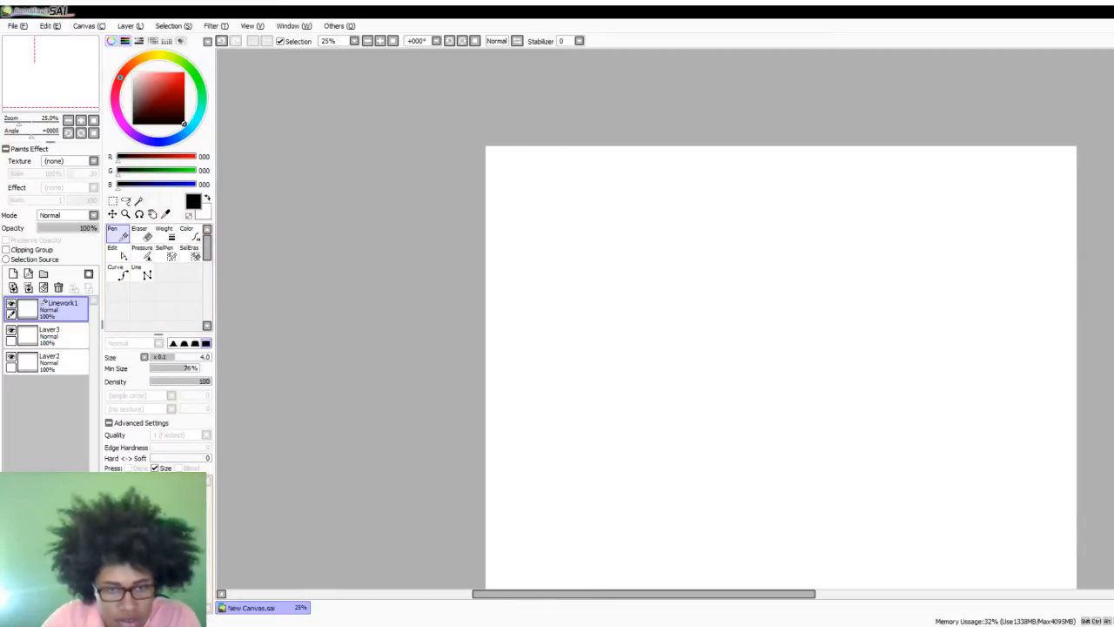
pyautogui.moveTo(178, 357); pyautogui.dragTo(211, 357)
pyautogui.scroll(-2, 787, 120)
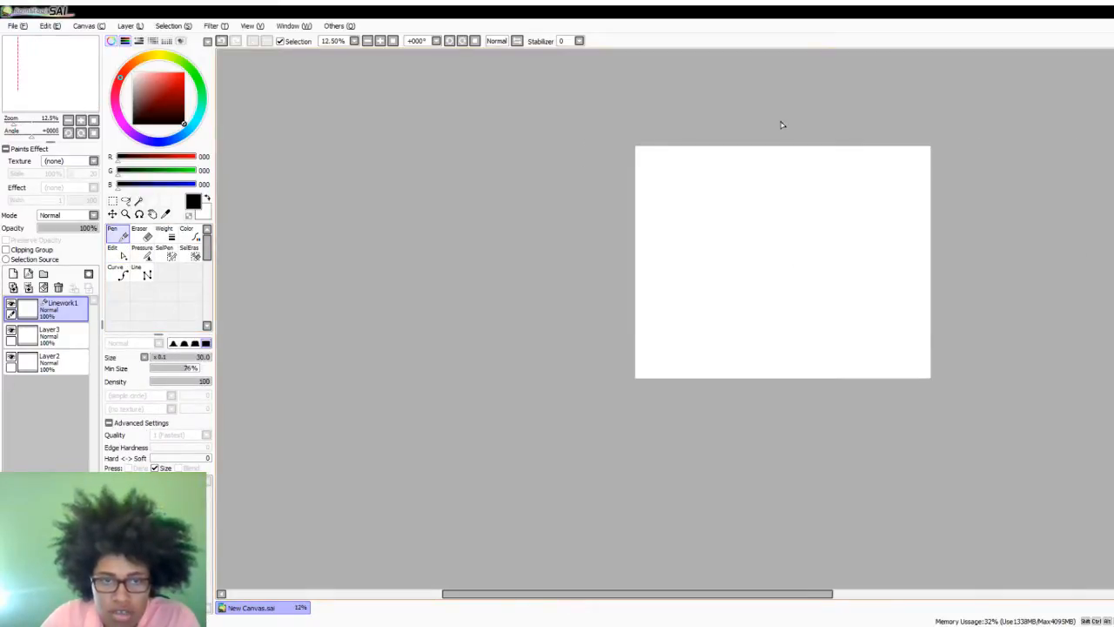
pyautogui.moveTo(788, 139)
pyautogui.mouseDown()
pyautogui.moveTo(810, 355)
pyautogui.moveTo(810, 387)
pyautogui.mouseUp()
pyautogui.hotkey('ctrl', 'z')
pyautogui.moveTo(779, 109)
pyautogui.mouseDown()
pyautogui.moveTo(772, 211)
pyautogui.moveTo(795, 280)
pyautogui.moveTo(800, 361)
pyautogui.mouseUp()
pyautogui.hotkey('ctrl', 'z')
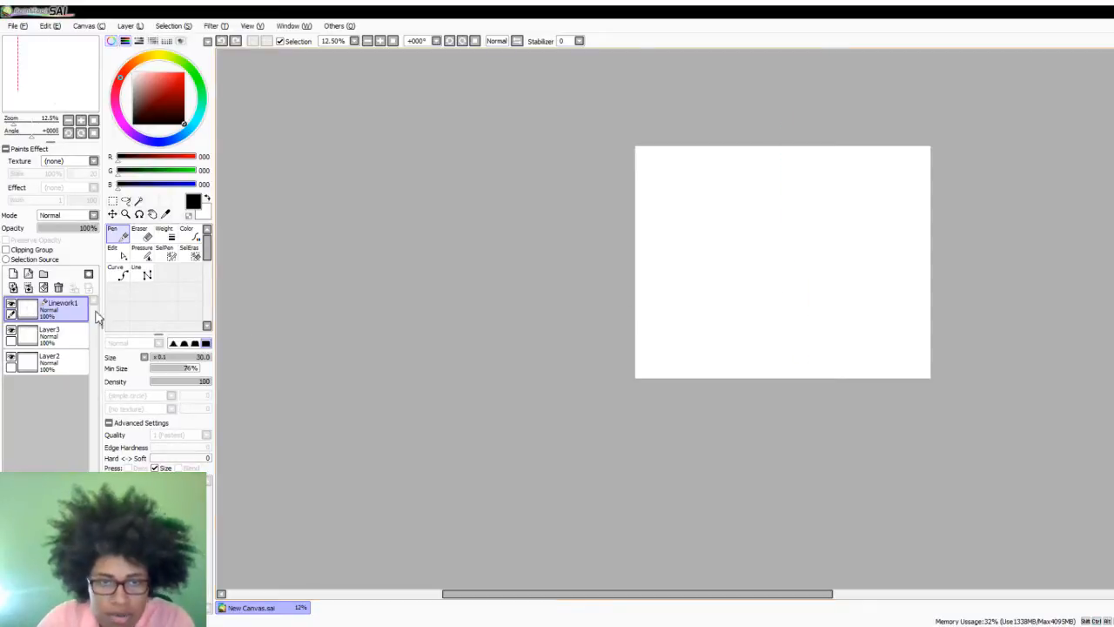
# - Draw a straight vertical black line down the middle of the canvas on the linework layer with the Line tool
pyautogui.click(143, 273)
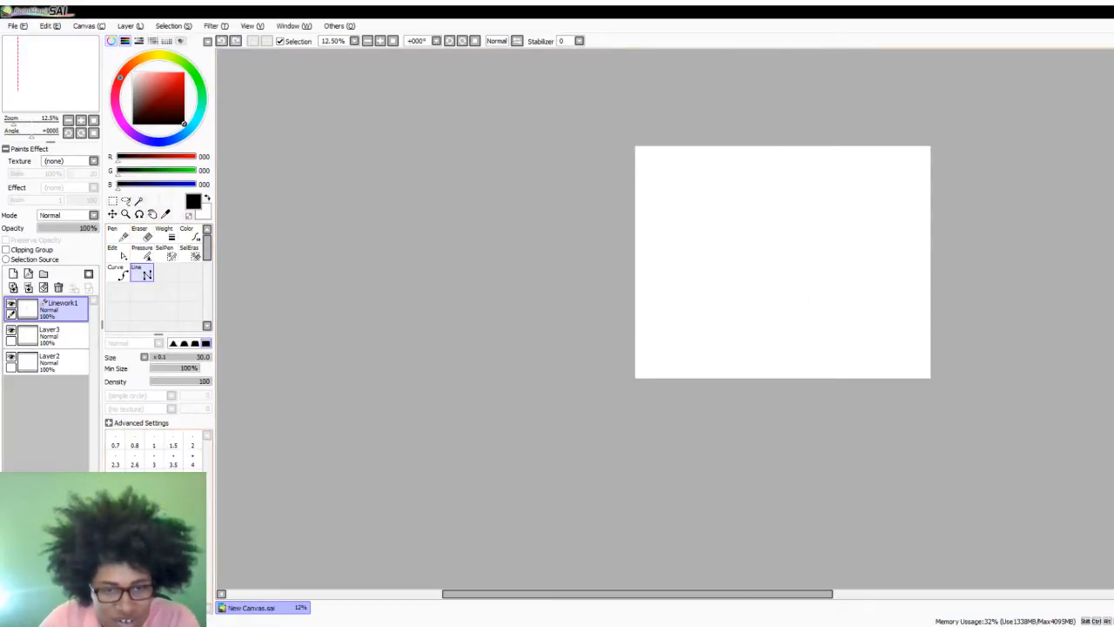
pyautogui.moveTo(786, 119)
pyautogui.mouseDown()
pyautogui.moveTo(796, 336)
pyautogui.moveTo(780, 391)
pyautogui.moveTo(813, 445)
pyautogui.moveTo(806, 428)
pyautogui.mouseUp()
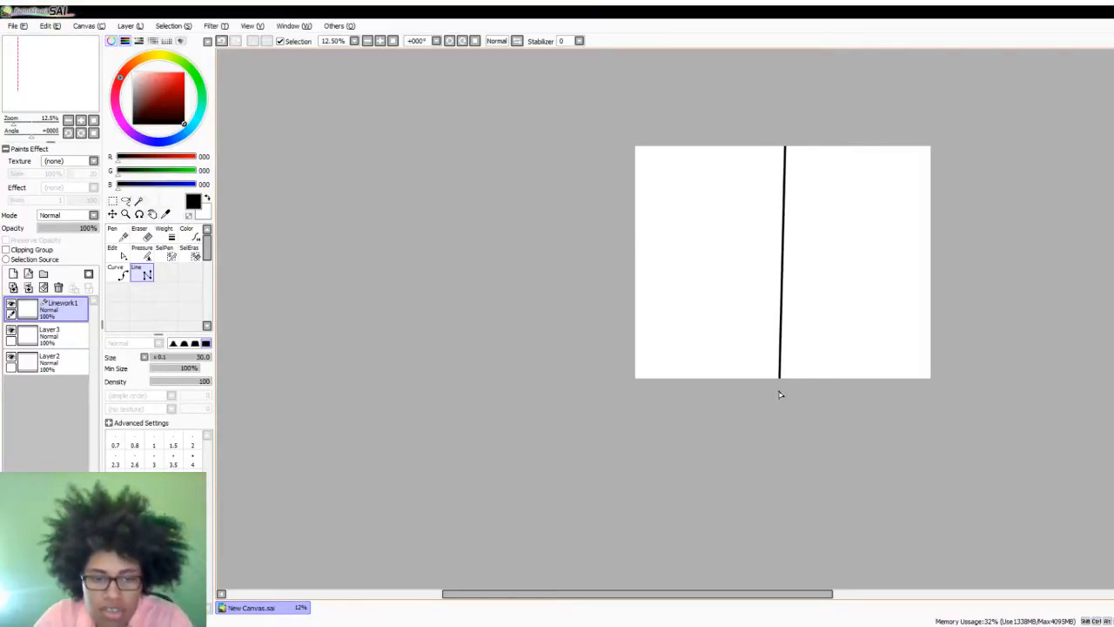
pyautogui.press('Tab')
pyautogui.press('Tab')
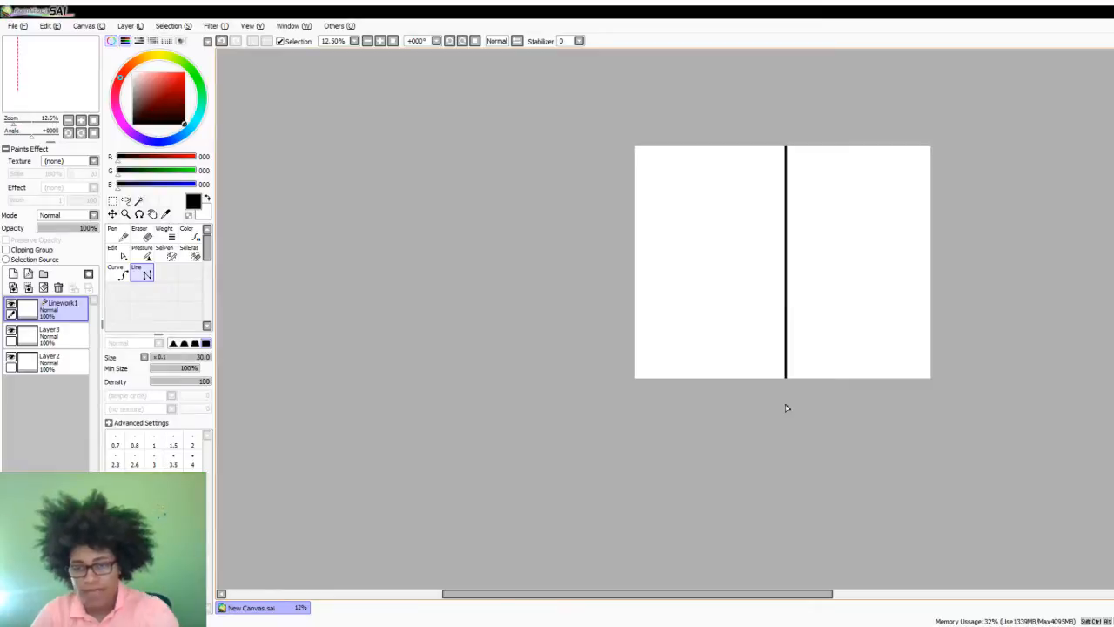
pyautogui.doubleClick(786, 406)
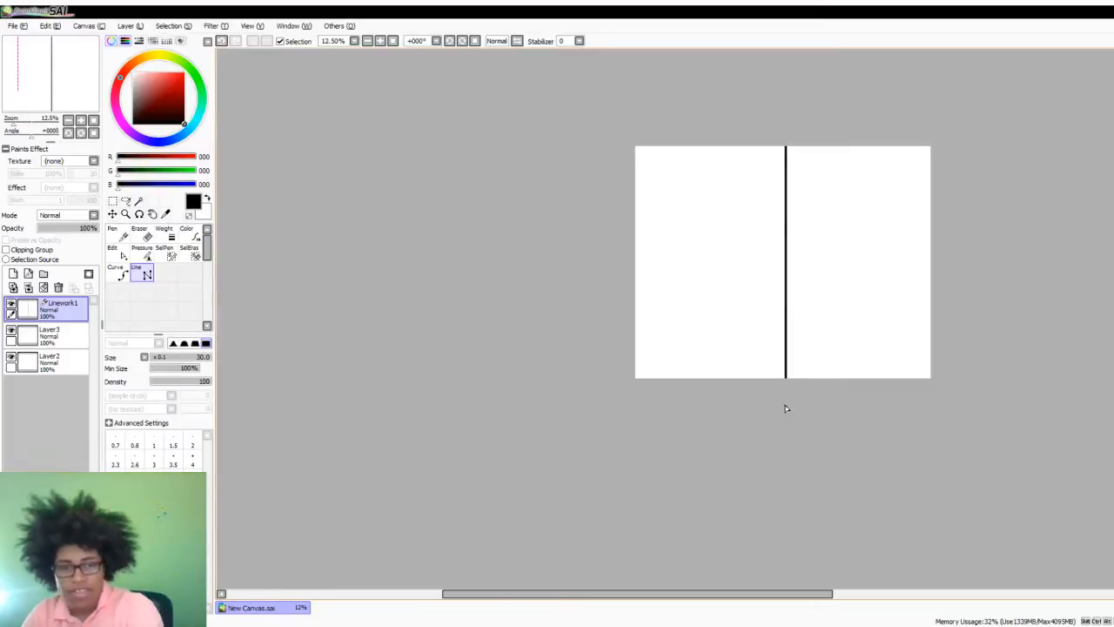
# - Delete the empty Layer3 and handwrite HEAD at the top of the canvas's left half on Layer2
pyautogui.click(60, 337)
pyautogui.click(58, 287)
pyautogui.scroll(-1, 561, 341)
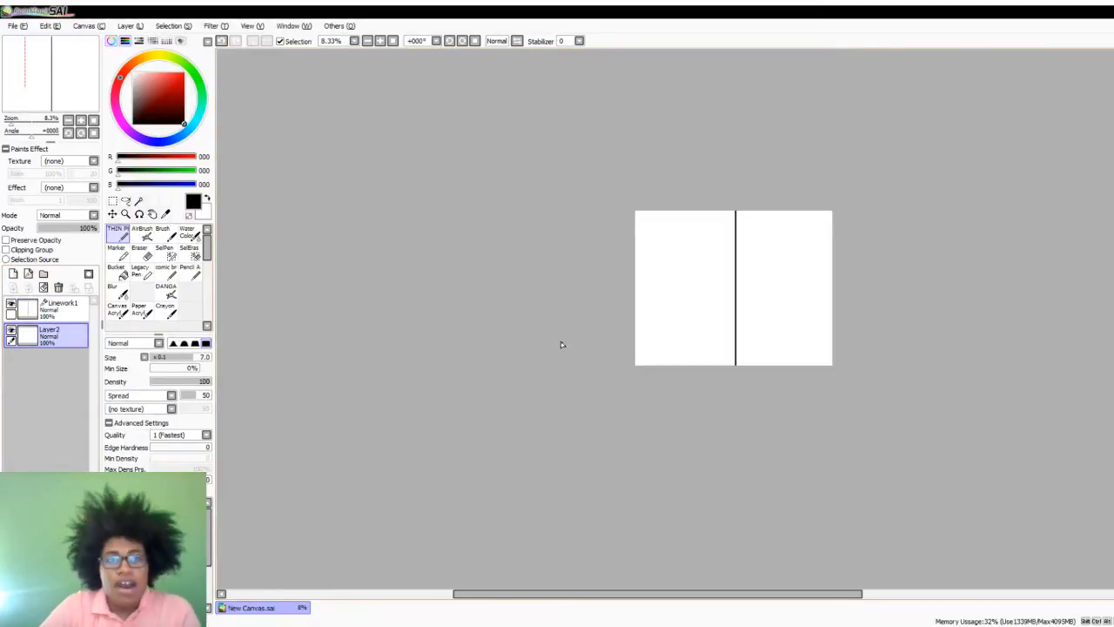
pyautogui.scroll(2, 727, 294)
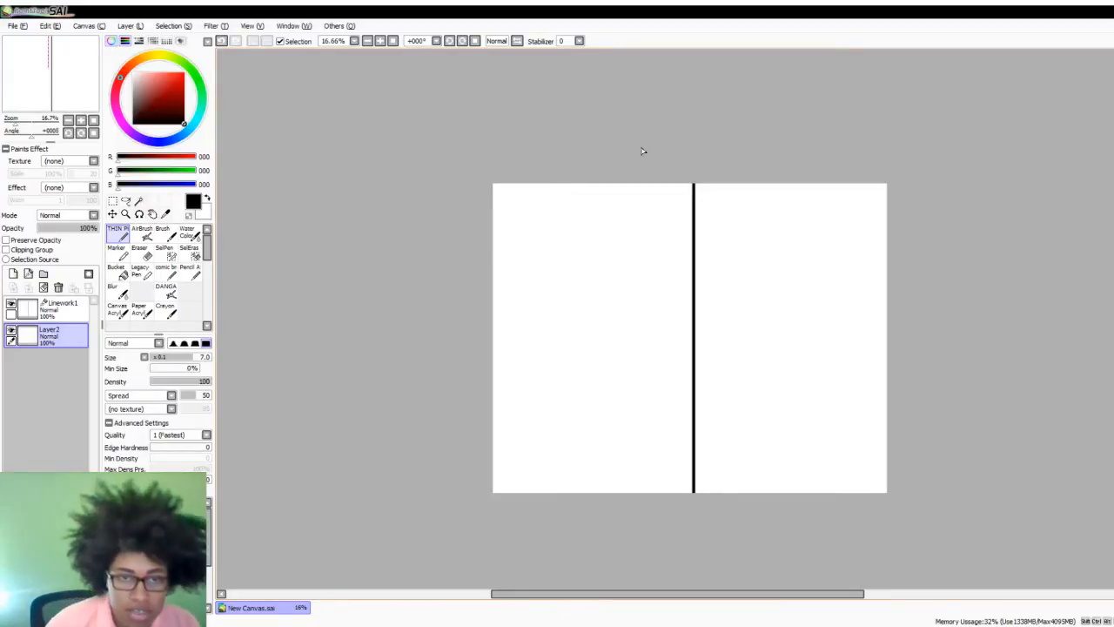
pyautogui.moveTo(531, 199)
pyautogui.mouseDown()
pyautogui.moveTo(531, 229)
pyautogui.moveTo(558, 213)
pyautogui.moveTo(576, 222)
pyautogui.moveTo(574, 209)
pyautogui.mouseUp()
pyautogui.moveTo(578, 224)
pyautogui.mouseDown()
pyautogui.moveTo(590, 196)
pyautogui.moveTo(601, 231)
pyautogui.mouseUp()
pyautogui.moveTo(584, 209)
pyautogui.mouseDown()
pyautogui.moveTo(638, 199)
pyautogui.moveTo(618, 193)
pyautogui.mouseUp()
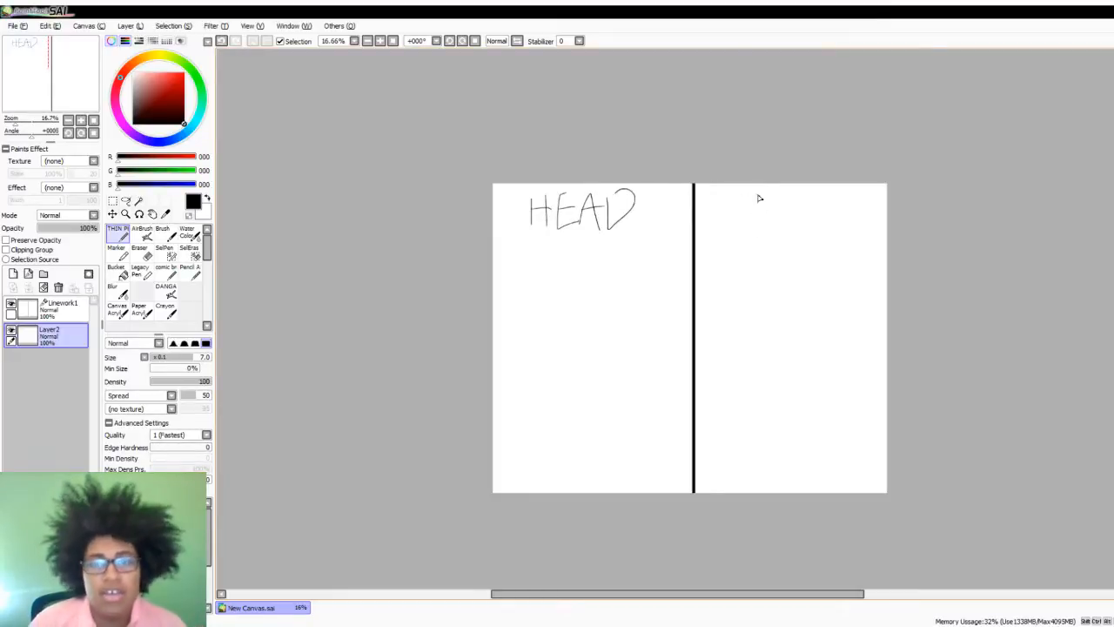
# - Handwrite BODY at the top of the canvas's right half
pyautogui.moveTo(749, 189); pyautogui.dragTo(748, 230)
pyautogui.moveTo(750, 209); pyautogui.dragTo(752, 228)
pyautogui.moveTo(751, 188); pyautogui.dragTo(754, 209)
pyautogui.moveTo(776, 193)
pyautogui.mouseDown()
pyautogui.moveTo(766, 219)
pyautogui.moveTo(790, 209)
pyautogui.mouseUp()
pyautogui.moveTo(796, 201)
pyautogui.mouseDown()
pyautogui.moveTo(794, 230)
pyautogui.moveTo(803, 197)
pyautogui.moveTo(829, 214)
pyautogui.mouseUp()
pyautogui.moveTo(839, 192); pyautogui.dragTo(827, 230)
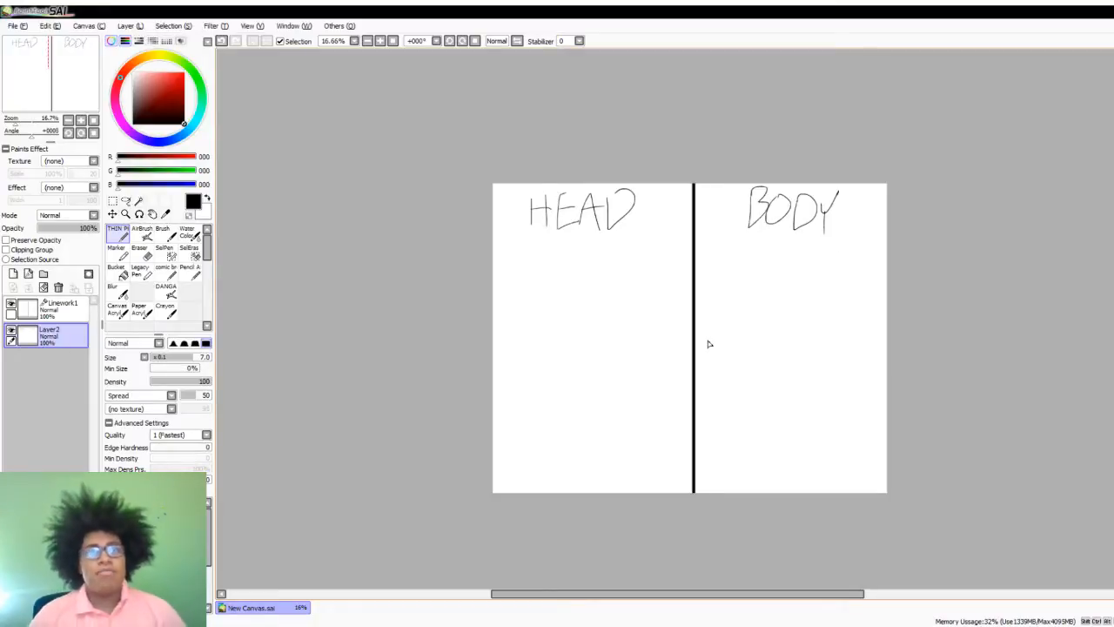
# - Add a new layer and move it beneath Layer2, the layer with the HEAD and BODY headings
pyautogui.scroll(-2, 686, 398)
pyautogui.scroll(2, 667, 395)
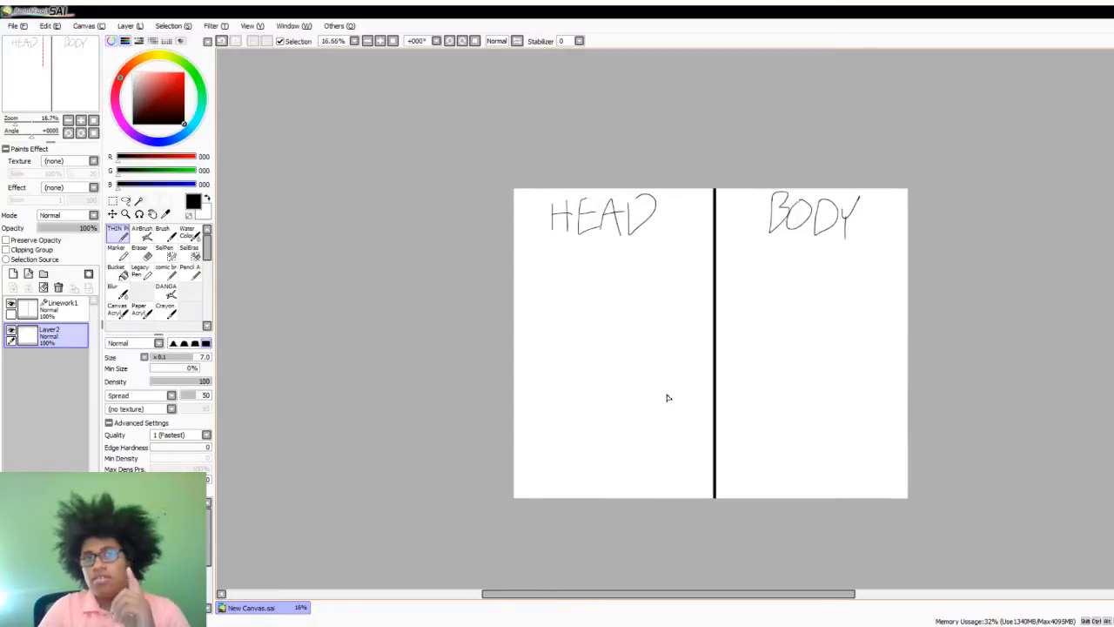
pyautogui.scroll(1, 637, 397)
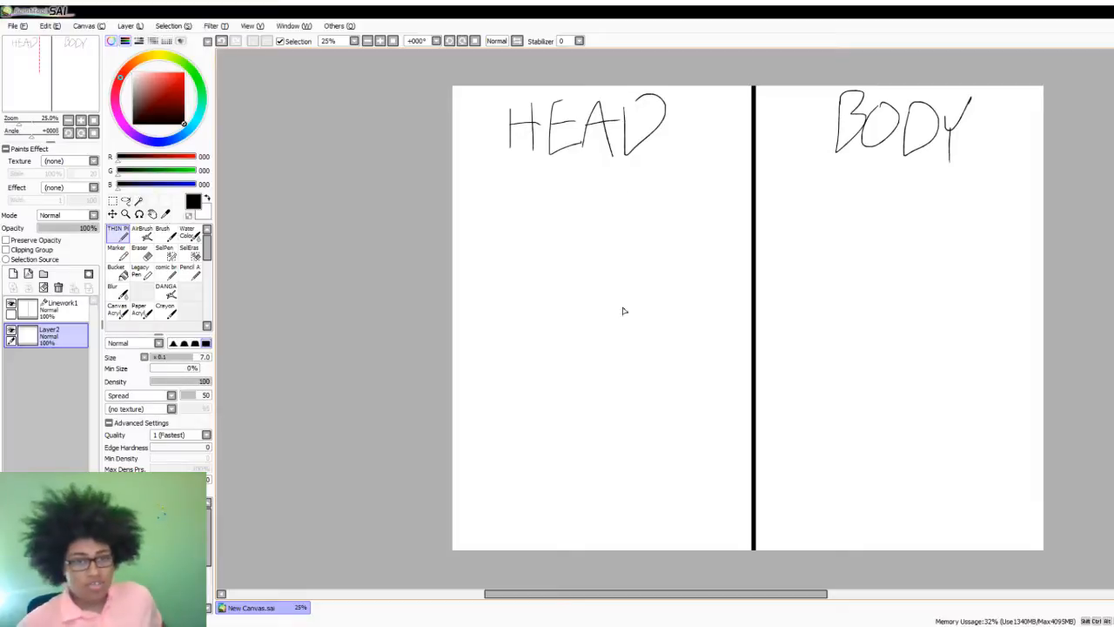
pyautogui.click(13, 273)
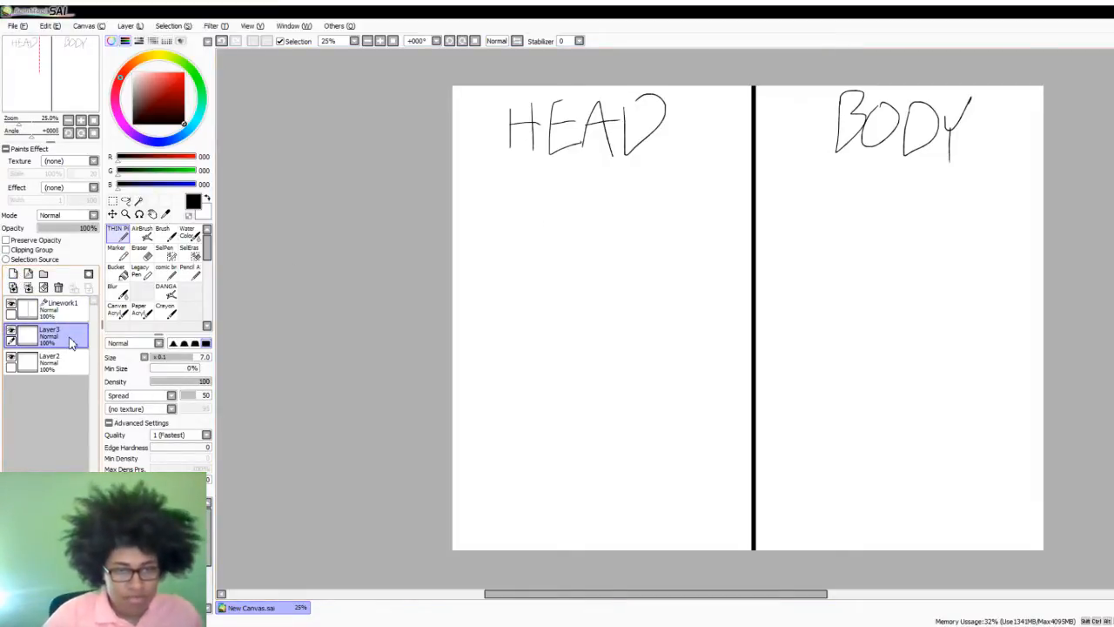
pyautogui.moveTo(72, 342); pyautogui.dragTo(77, 390)
# - Set the drawing colour to a pinkish red, RGB 255, 0, 72
pyautogui.scroll(-1, 517, 291)
pyautogui.scroll(2, 592, 234)
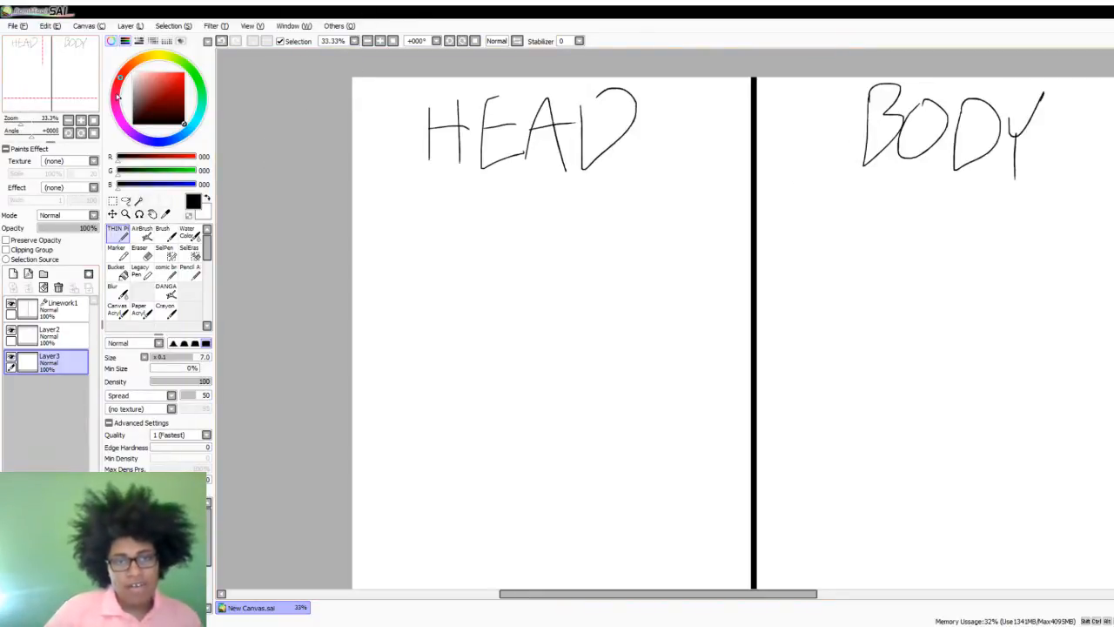
pyautogui.click(183, 74)
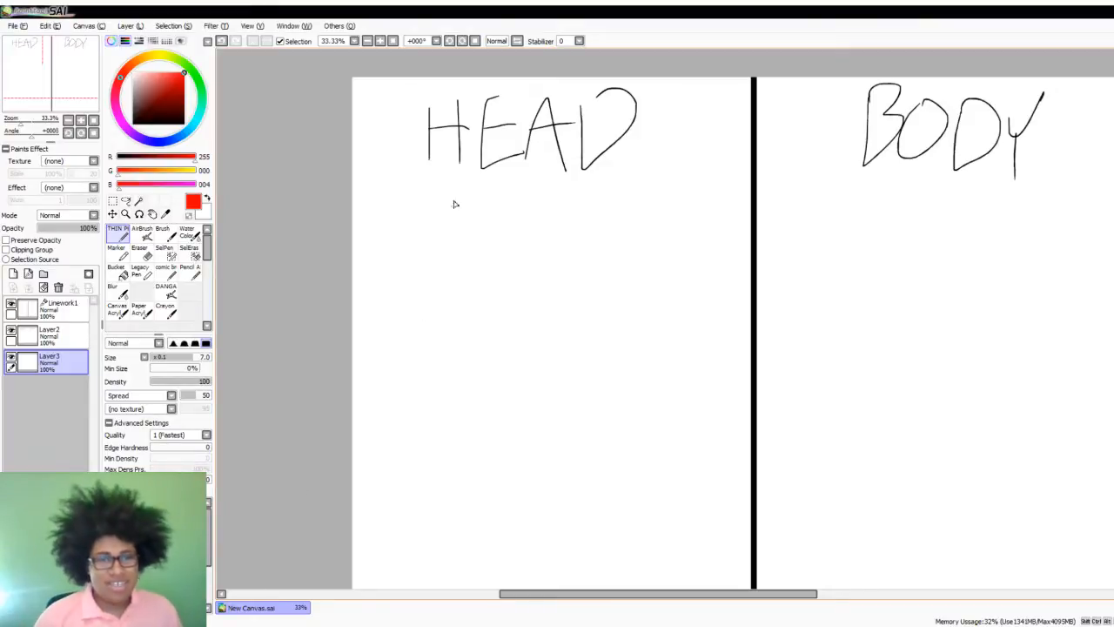
pyautogui.moveTo(120, 80)
pyautogui.mouseDown()
pyautogui.moveTo(115, 104)
pyautogui.moveTo(116, 88)
pyautogui.mouseUp()
pyautogui.moveTo(512, 205)
pyautogui.mouseDown()
pyautogui.moveTo(570, 336)
pyautogui.moveTo(488, 219)
pyautogui.mouseUp()
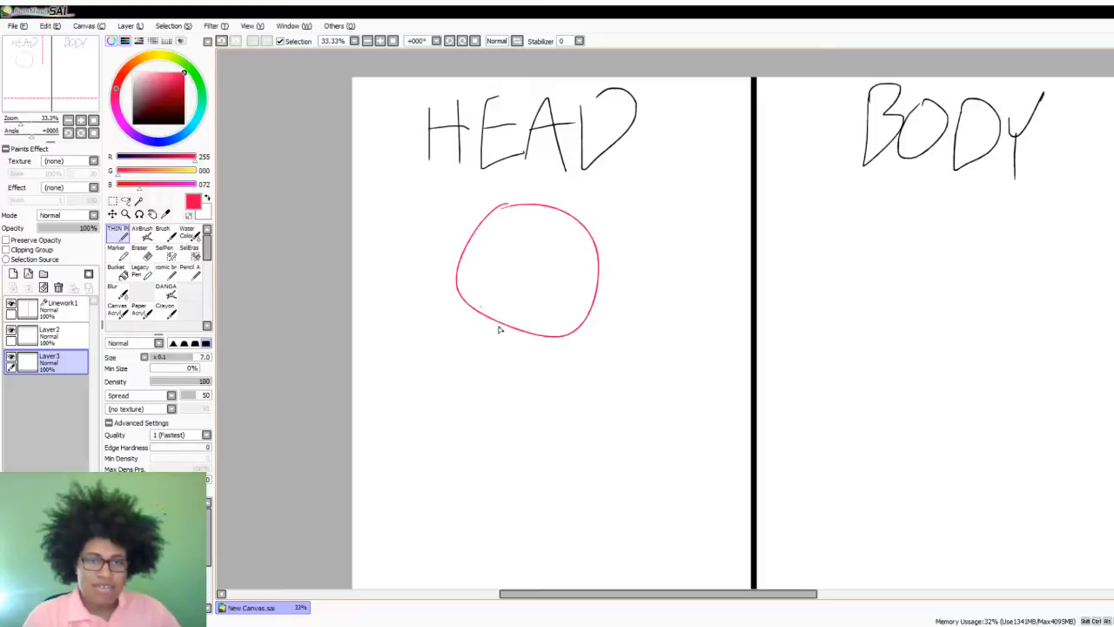
pyautogui.scroll(1, 539, 391)
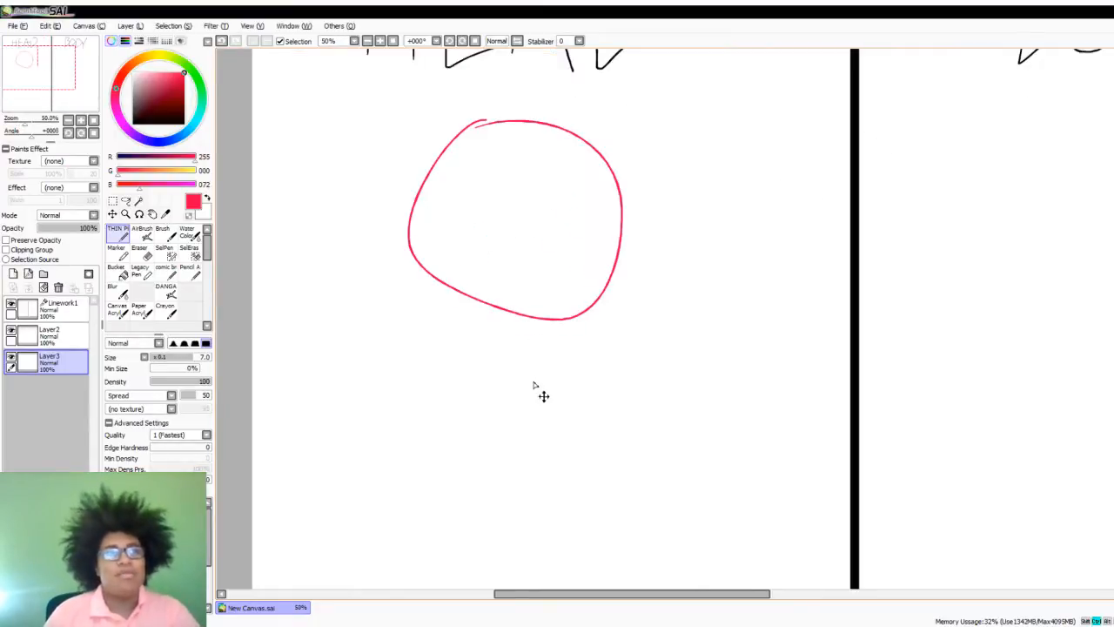
pyautogui.hotkey('ctrl', 'z')
pyautogui.scroll(-2, 479, 415)
pyautogui.scroll(2, 497, 417)
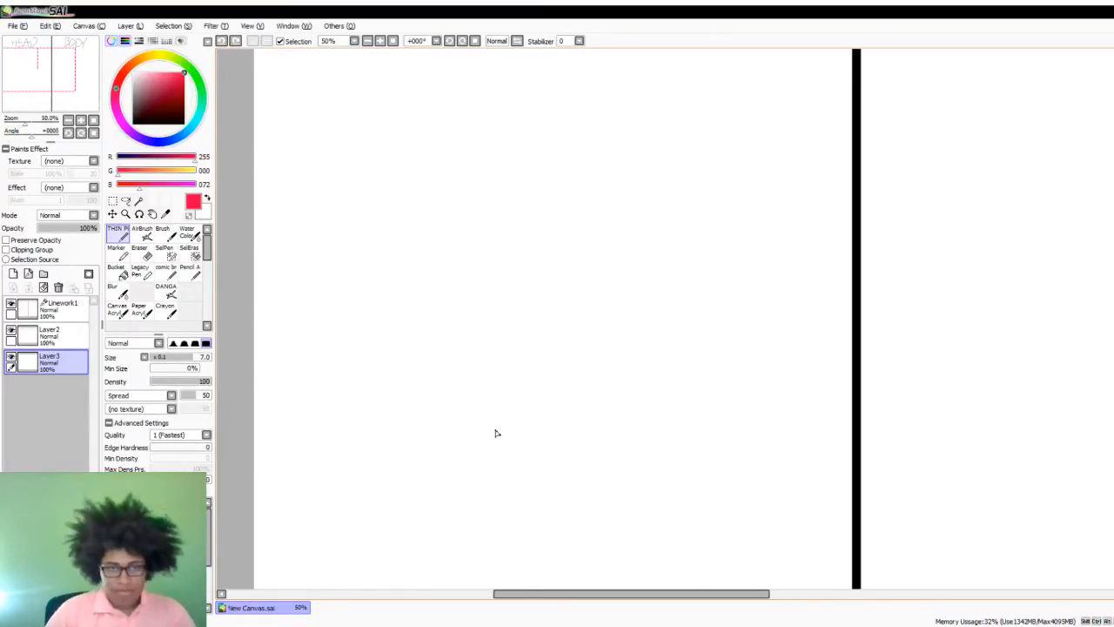
pyautogui.moveTo(440, 140)
pyautogui.mouseDown()
pyautogui.moveTo(372, 166)
pyautogui.moveTo(291, 348)
pyautogui.mouseUp()
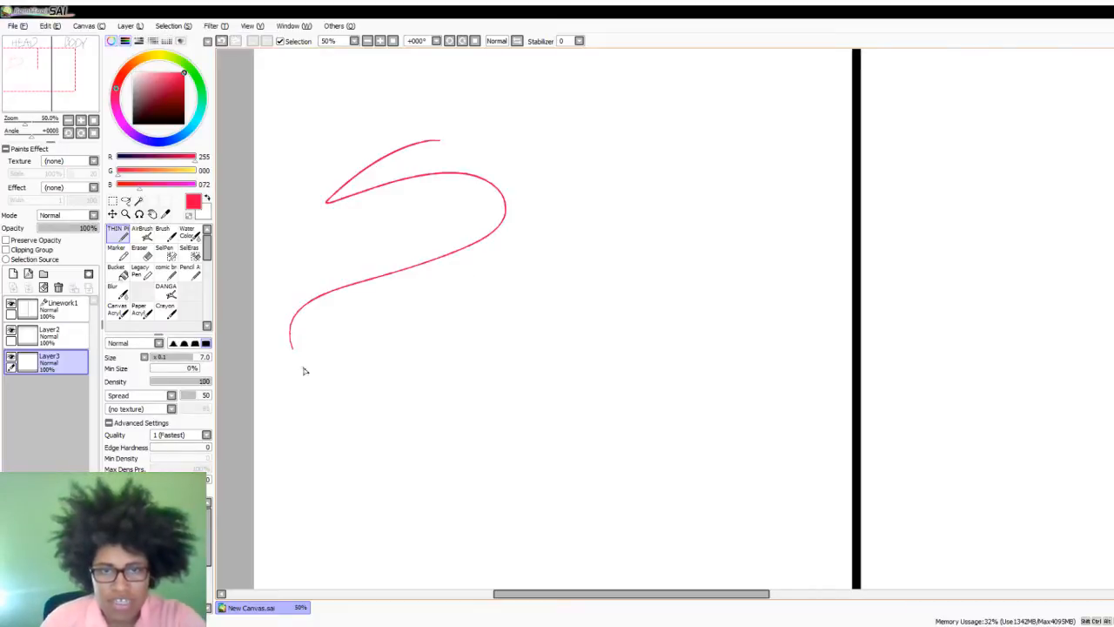
pyautogui.moveTo(448, 278)
pyautogui.mouseDown()
pyautogui.moveTo(454, 331)
pyautogui.moveTo(557, 324)
pyautogui.mouseUp()
pyautogui.moveTo(649, 329); pyautogui.dragTo(659, 320)
pyautogui.moveTo(515, 308); pyautogui.dragTo(681, 373)
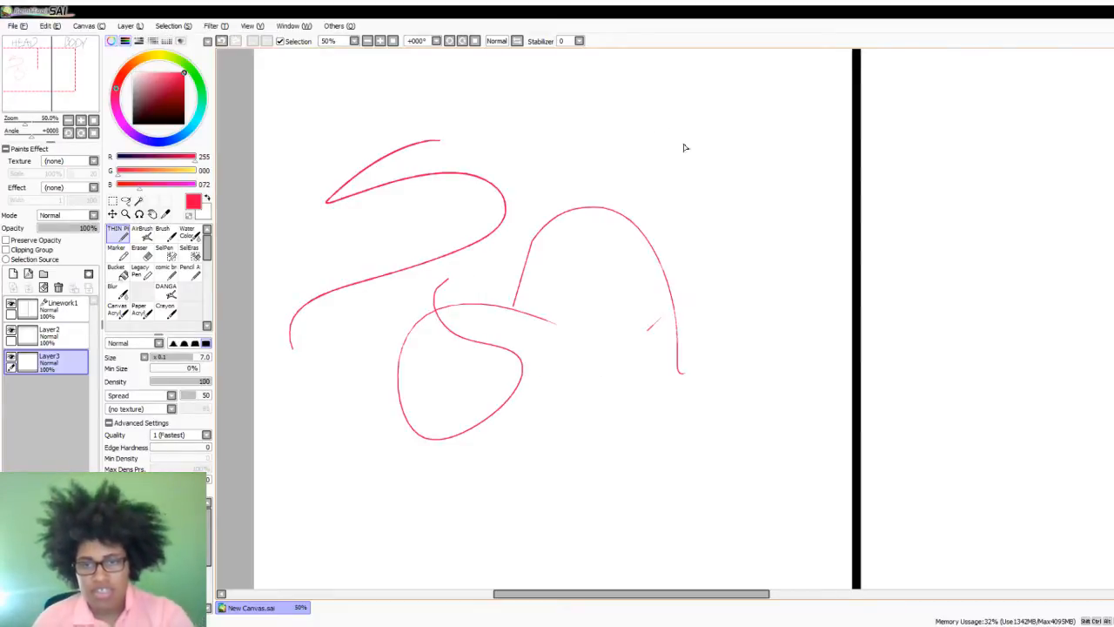
pyautogui.hotkey('ctrl', 'z')
pyautogui.hotkey('ctrl', 'z')
pyautogui.hotkey('ctrl', 'z')
pyautogui.hotkey('ctrl', 'z')
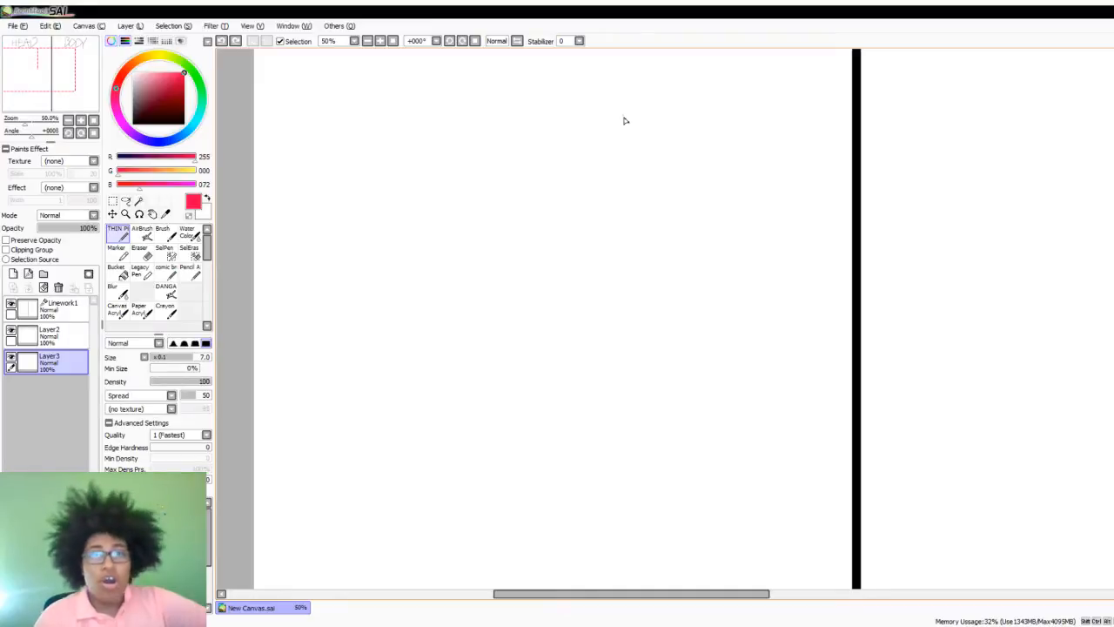
# - Sketch a rough pinkish-red circle in the HEAD half and shift it left and slightly down with Transform
pyautogui.moveTo(568, 122)
pyautogui.mouseDown()
pyautogui.moveTo(541, 126)
pyautogui.moveTo(644, 109)
pyautogui.moveTo(550, 115)
pyautogui.mouseUp()
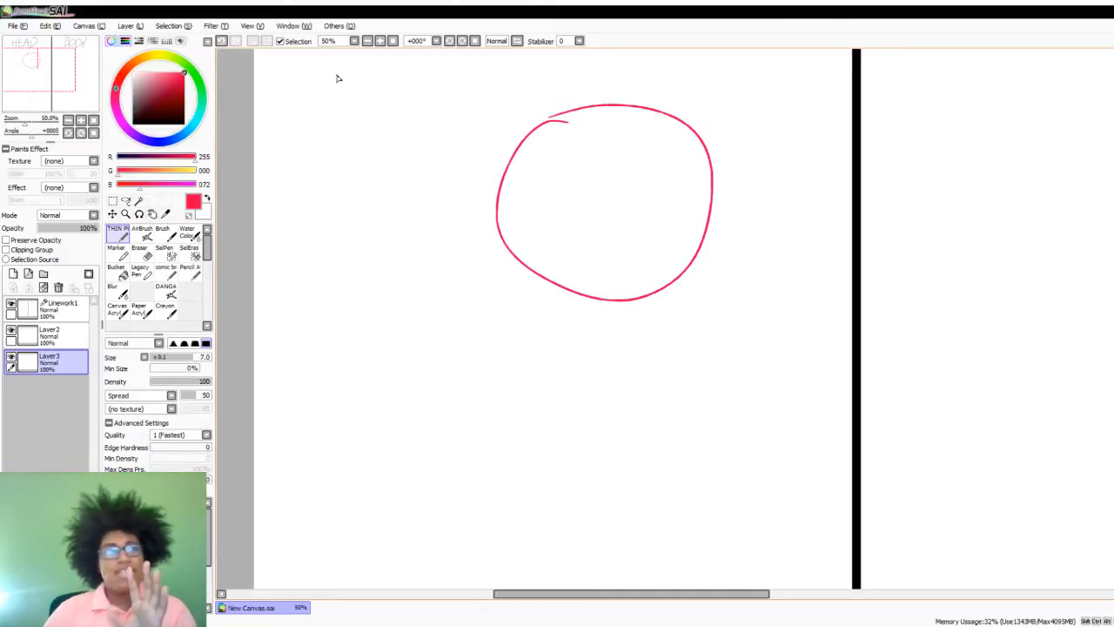
pyautogui.click(113, 213)
pyautogui.hotkey('ctrl', 't')
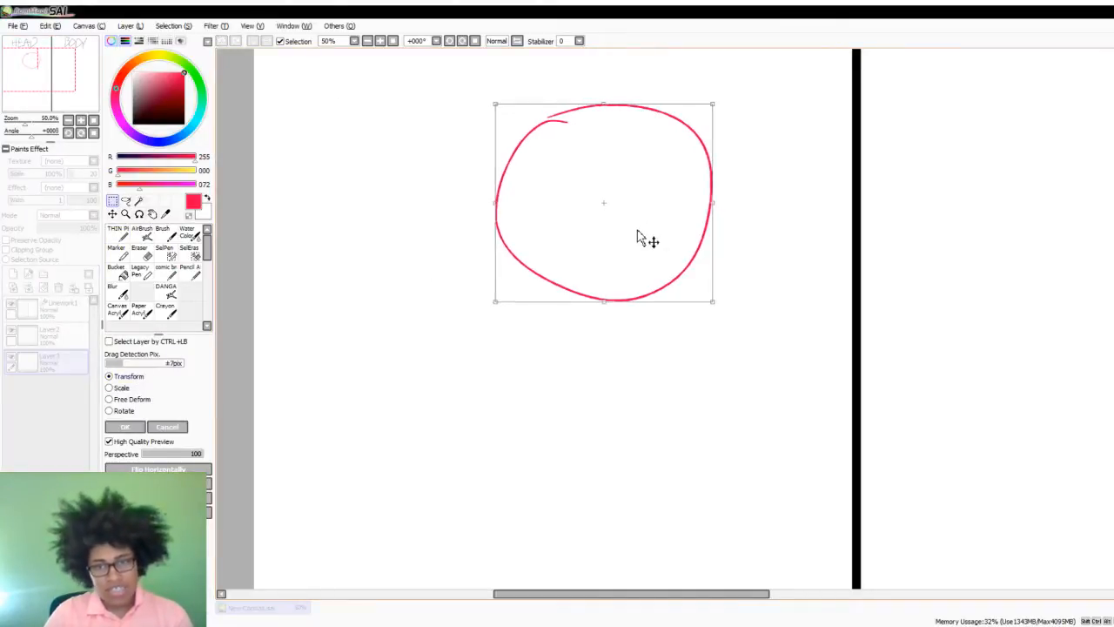
pyautogui.moveTo(640, 240); pyautogui.dragTo(532, 256)
pyautogui.press('Return')
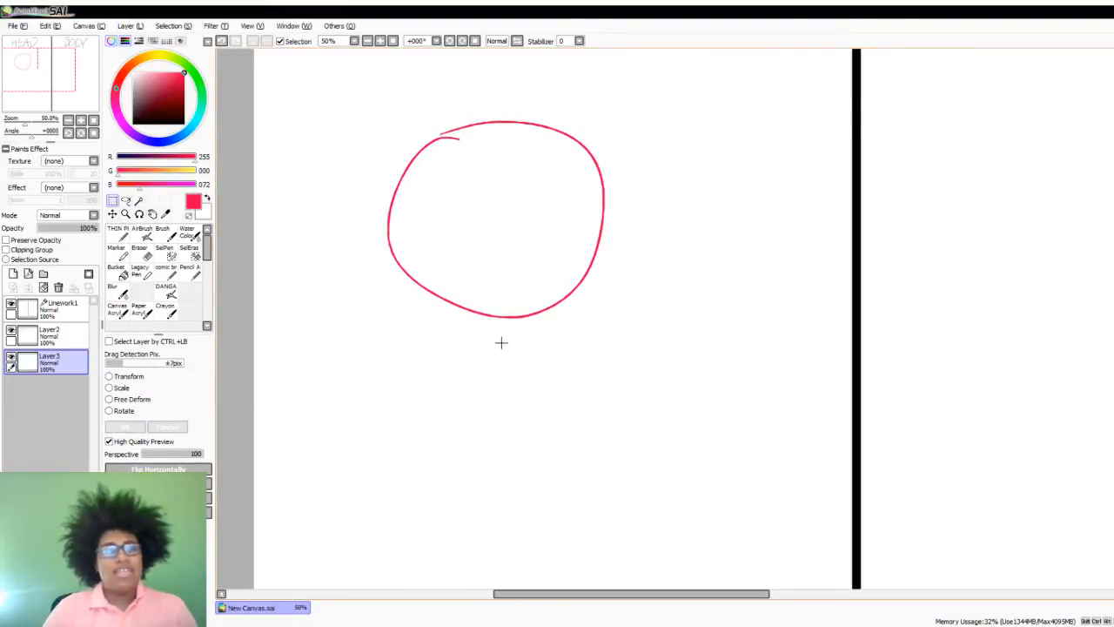
# - Move the pinkish-red circle right and down toward the centre of the HEAD half with Transform
pyautogui.scroll(1, 465, 323)
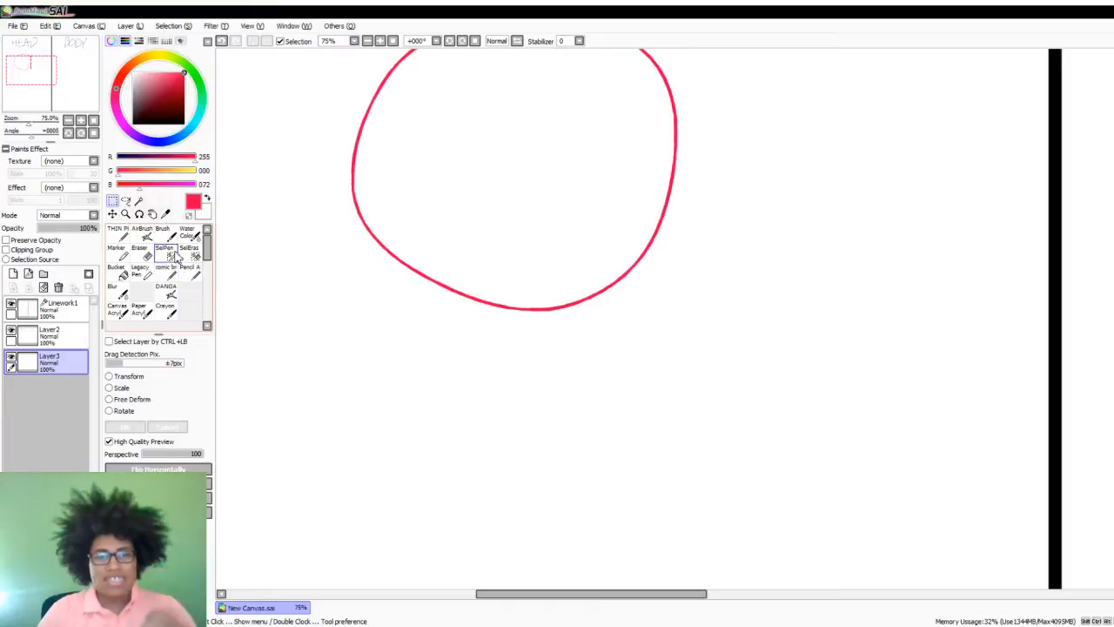
pyautogui.click(122, 291)
pyautogui.click(117, 234)
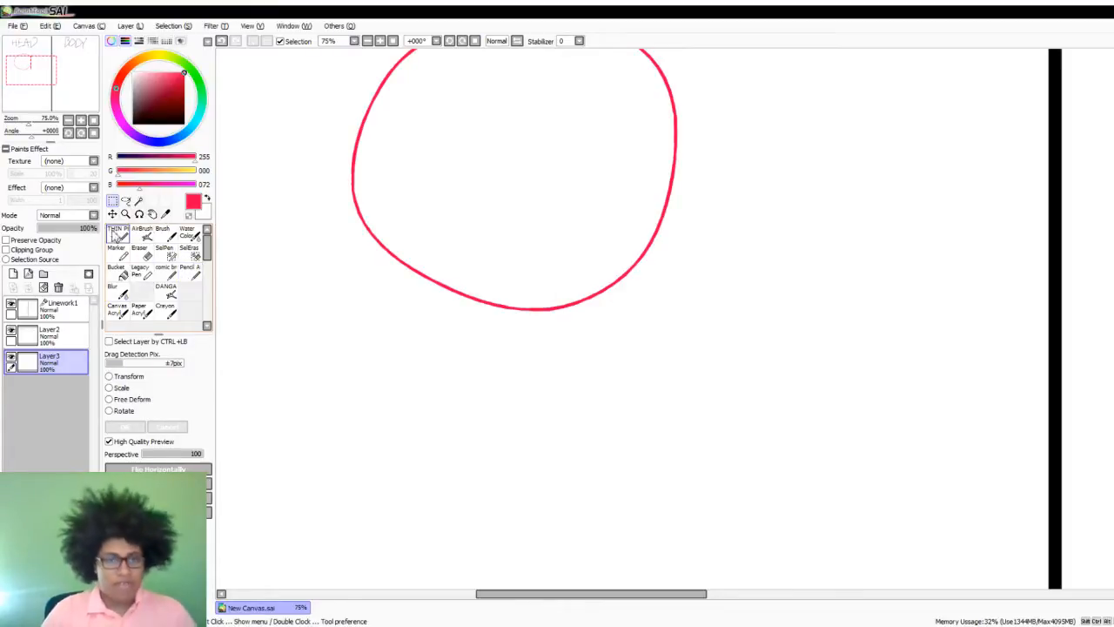
pyautogui.scroll(-3, 639, 182)
pyautogui.scroll(2, 610, 142)
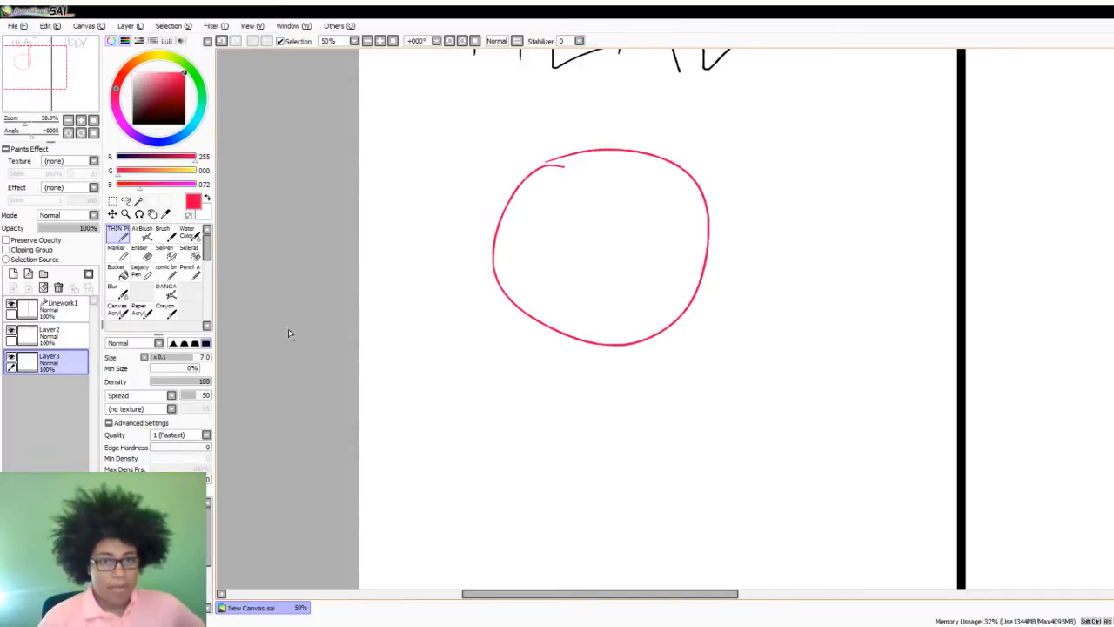
pyautogui.click(113, 200)
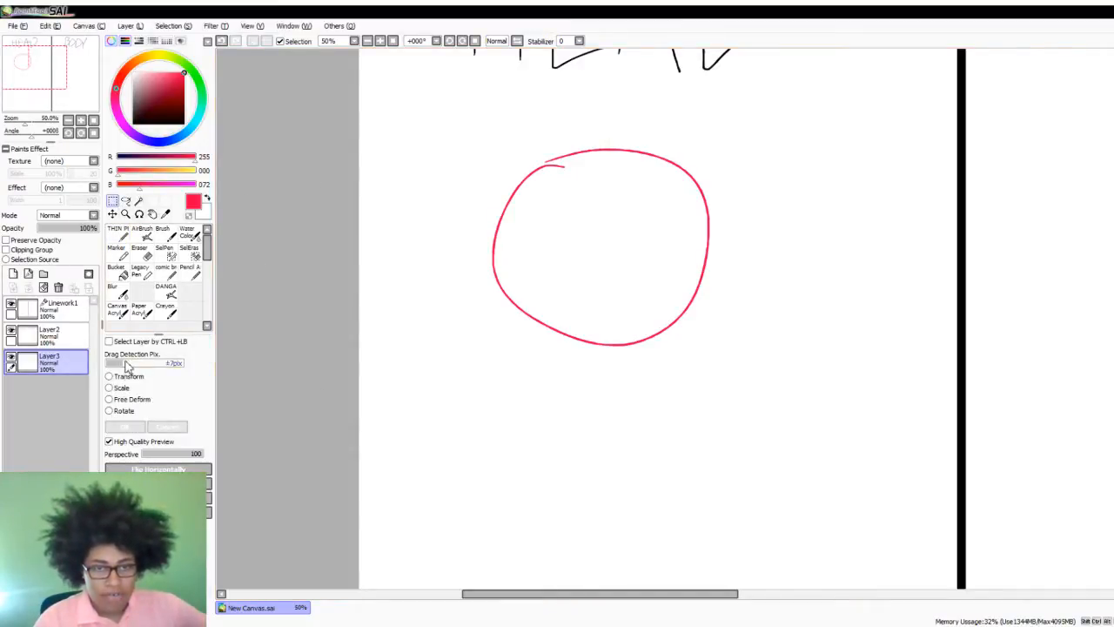
pyautogui.hotkey('ctrl', 't')
pyautogui.moveTo(642, 308); pyautogui.dragTo(704, 389)
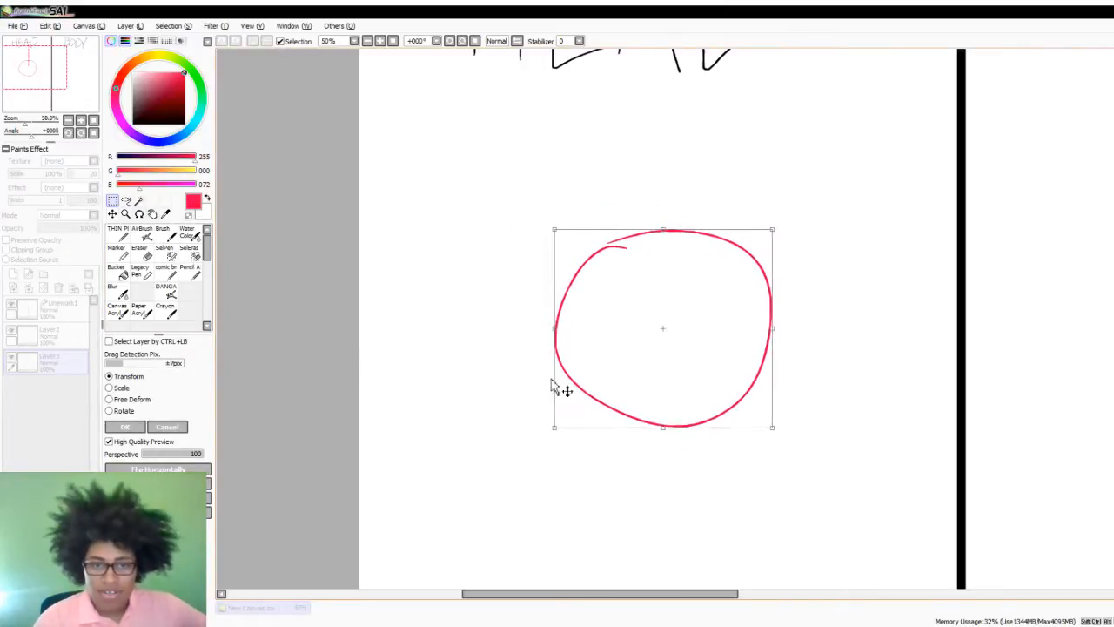
pyautogui.click(125, 426)
pyautogui.scroll(-3, 520, 306)
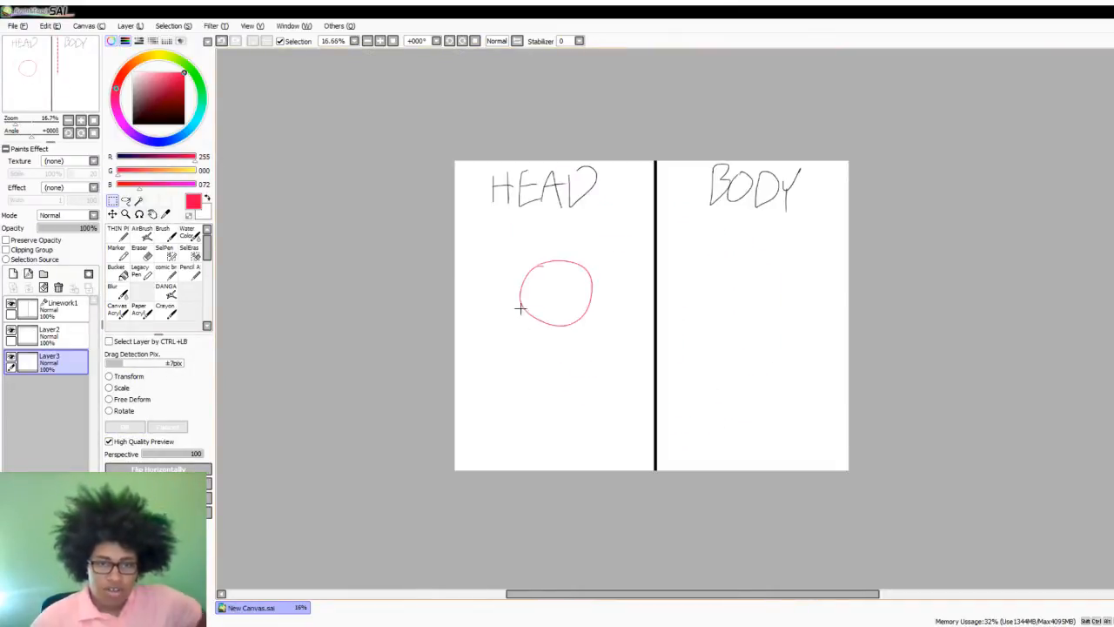
pyautogui.scroll(3, 568, 305)
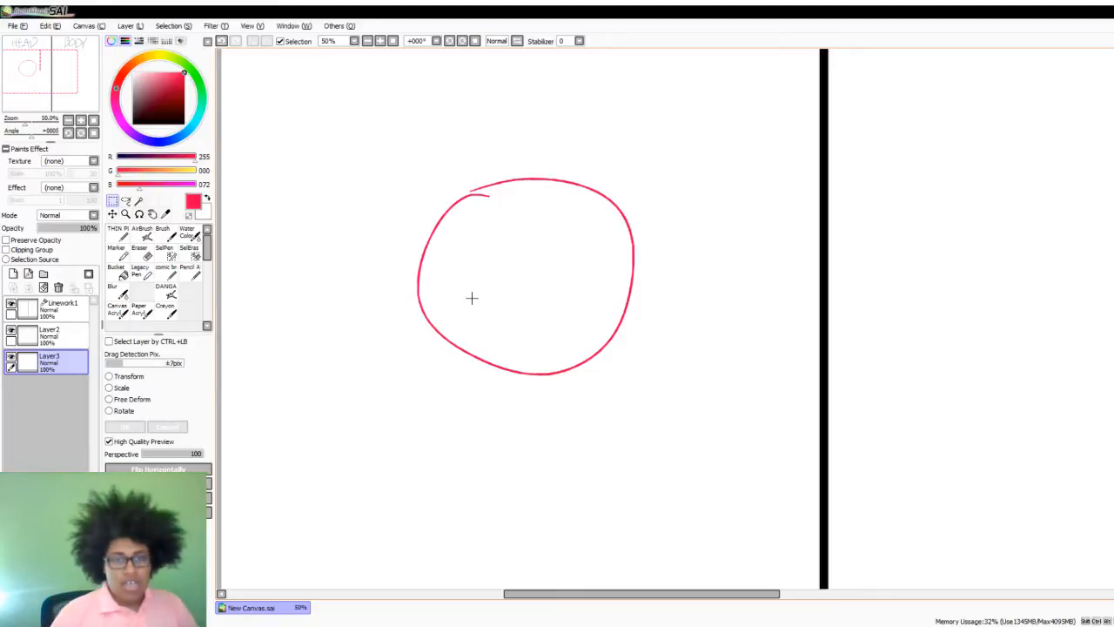
# - Try a slanted vertical guide line and a curved cross line on the circle with the thin pen, then undo them
pyautogui.click(118, 231)
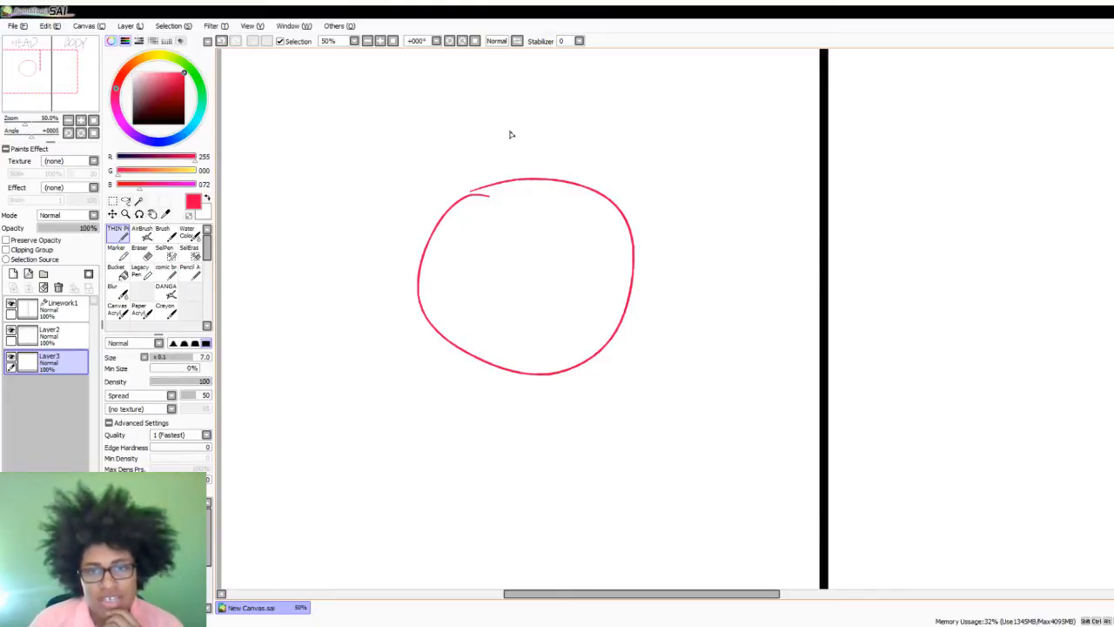
pyautogui.moveTo(510, 133); pyautogui.dragTo(442, 447)
pyautogui.moveTo(394, 287); pyautogui.dragTo(627, 427)
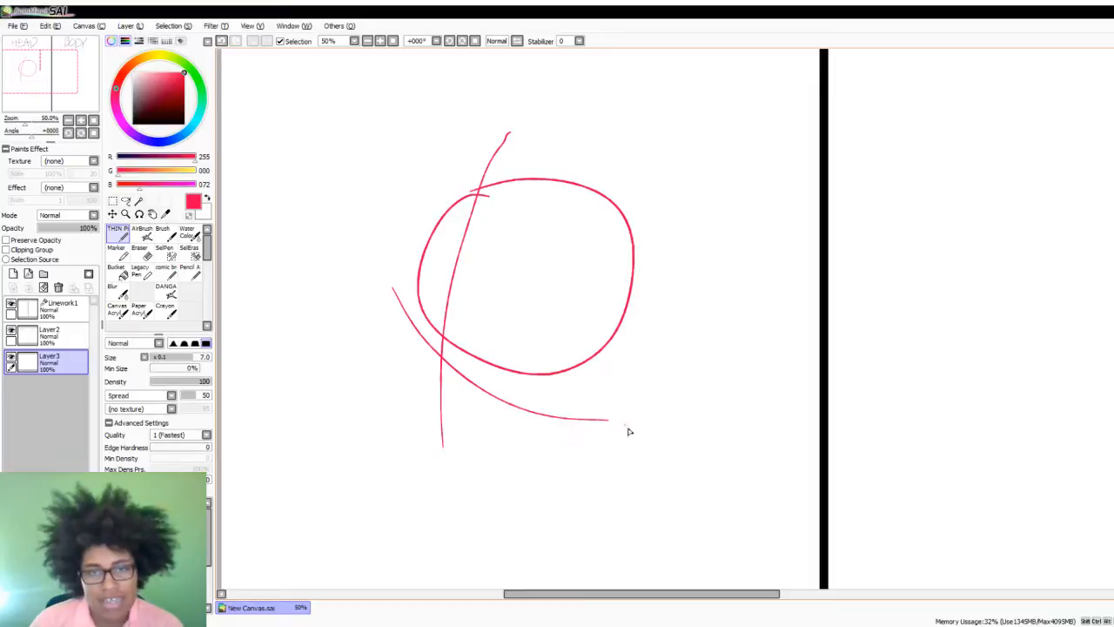
pyautogui.hotkey('ctrl', 'z')
pyautogui.moveTo(405, 294); pyautogui.dragTo(561, 399)
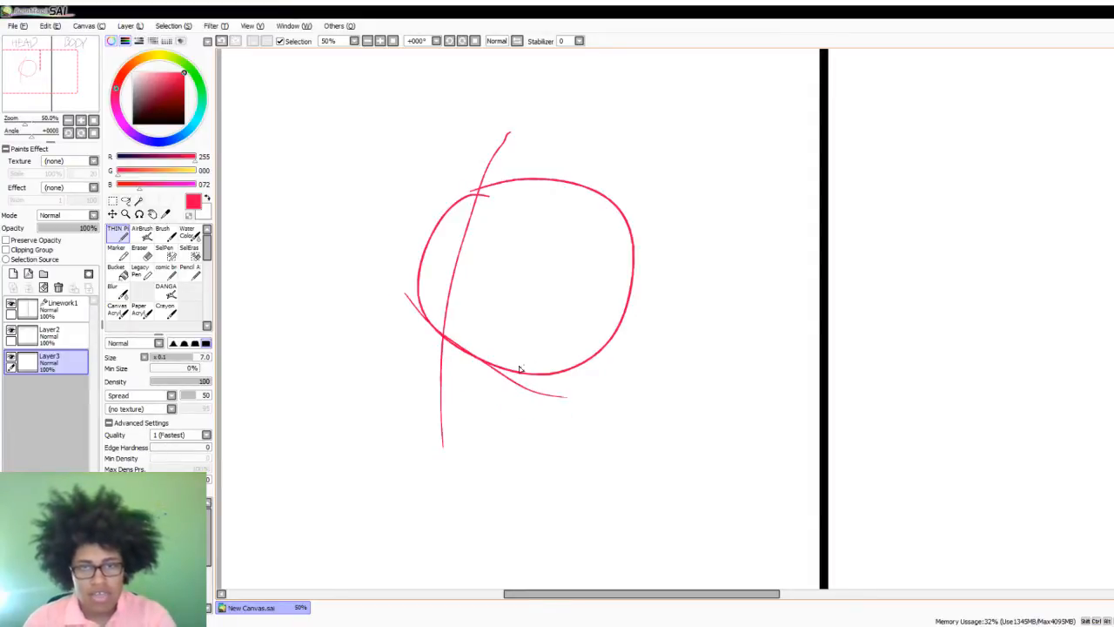
pyautogui.hotkey('ctrl', 'z')
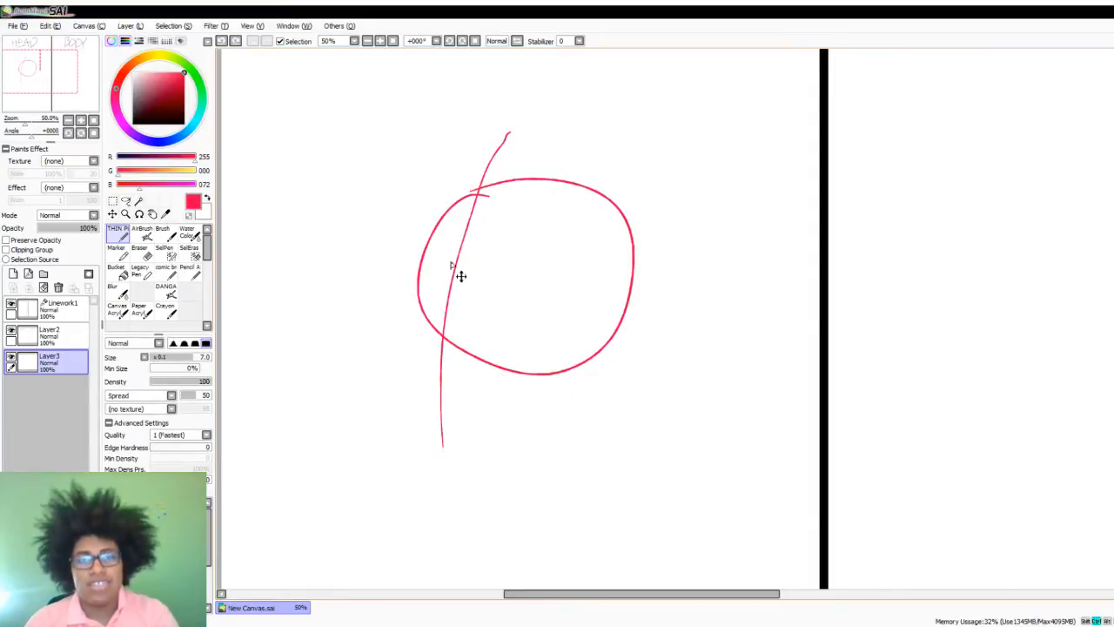
pyautogui.hotkey('ctrl', 'z')
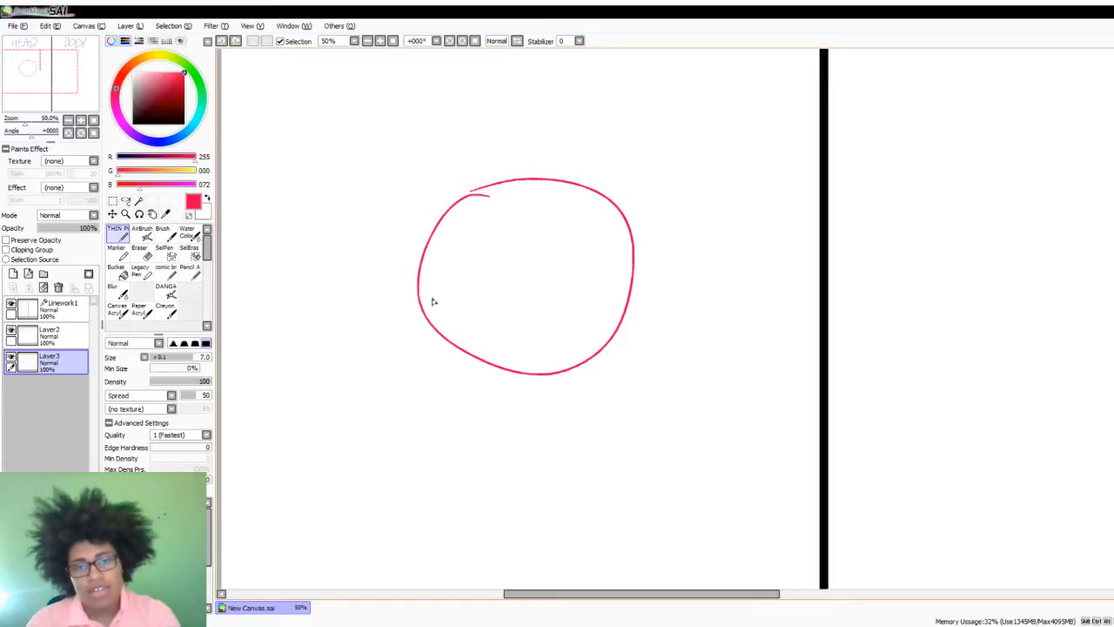
# - Try a few rough jaw strokes beneath the circle, then undo them all
pyautogui.moveTo(416, 310)
pyautogui.mouseDown()
pyautogui.moveTo(425, 385)
pyautogui.moveTo(423, 358)
pyautogui.mouseUp()
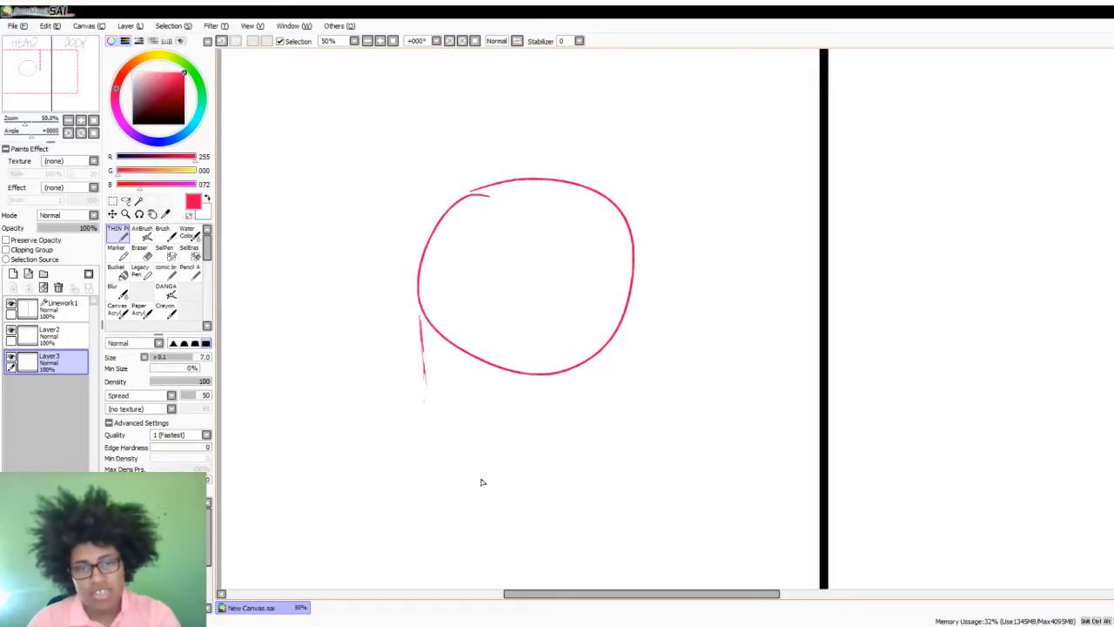
pyautogui.moveTo(431, 397); pyautogui.dragTo(460, 441)
pyautogui.moveTo(525, 451); pyautogui.dragTo(539, 433)
pyautogui.moveTo(594, 360); pyautogui.dragTo(503, 437)
pyautogui.hotkey('ctrl', 'z')
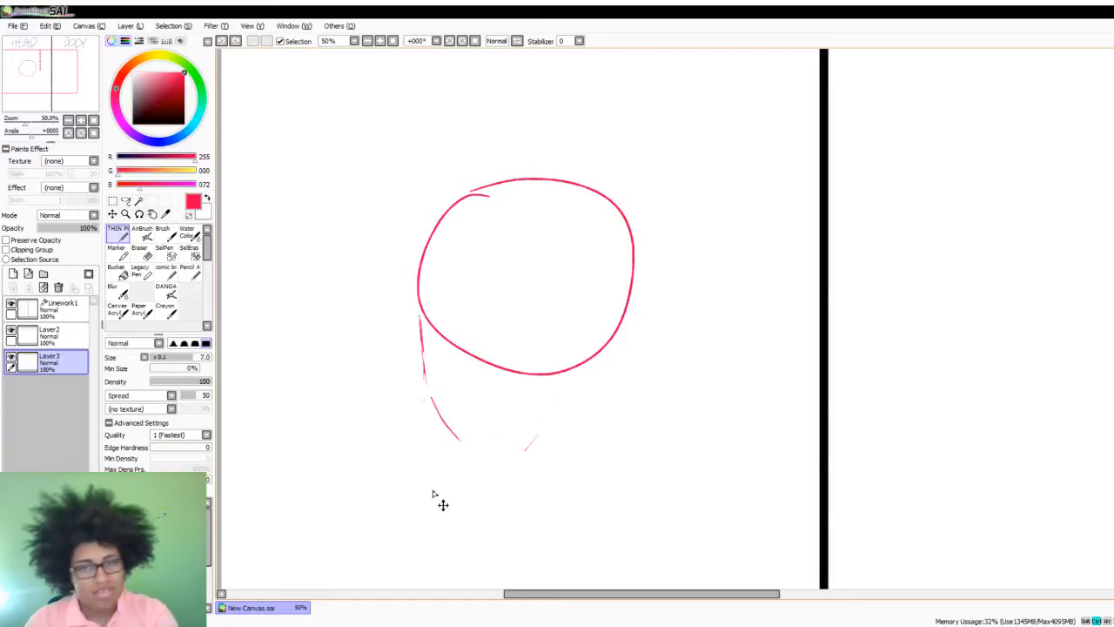
pyautogui.hotkey('ctrl', 'z')
pyautogui.hotkey('ctrl', 'z')
pyautogui.hotkey('ctrl', 'z')
pyautogui.hotkey('ctrl', 'z')
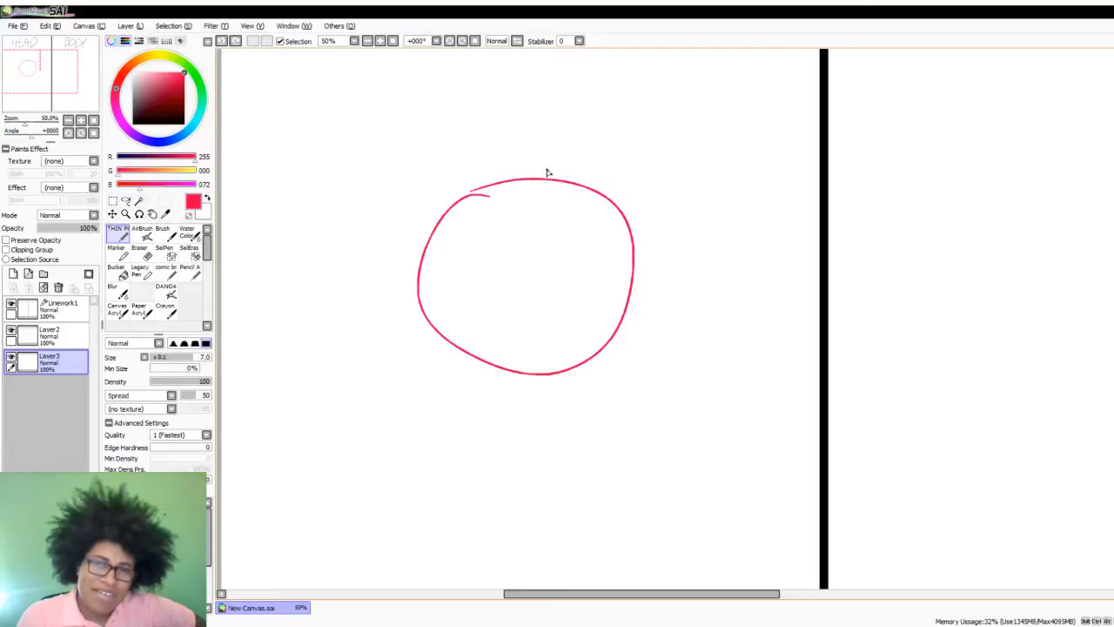
# - Draw a slanted centre line through the circle and beyond it, and a thick curved guide line along the circle's lower edge
pyautogui.moveTo(547, 173)
pyautogui.mouseDown()
pyautogui.moveTo(491, 297)
pyautogui.moveTo(443, 512)
pyautogui.mouseUp()
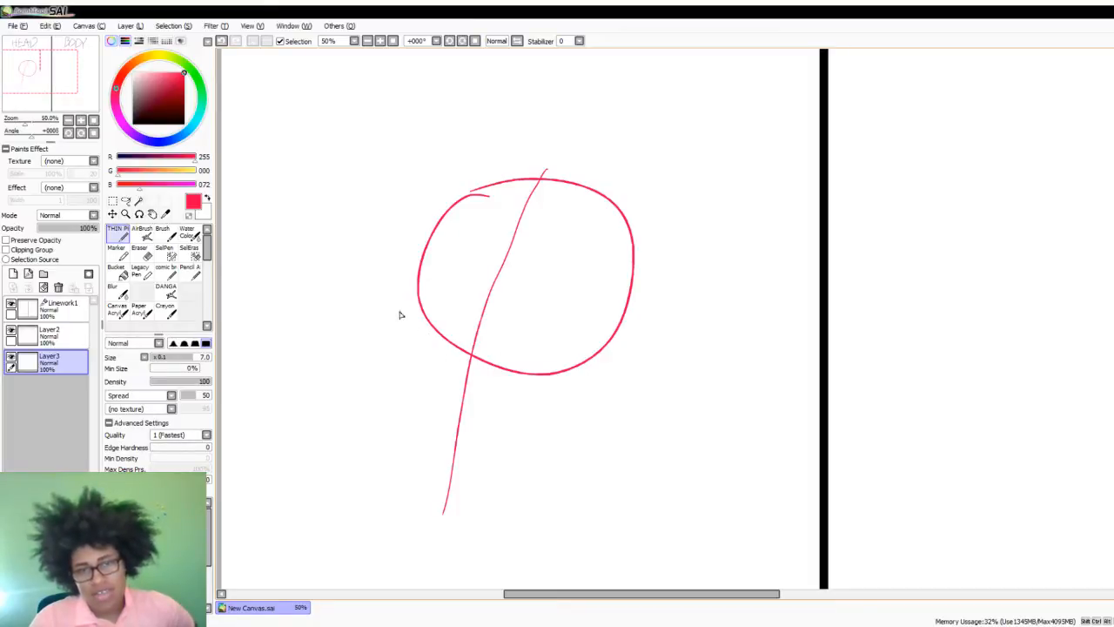
pyautogui.moveTo(401, 306); pyautogui.dragTo(483, 373)
pyautogui.moveTo(423, 324)
pyautogui.mouseDown()
pyautogui.moveTo(498, 374)
pyautogui.moveTo(600, 392)
pyautogui.mouseUp()
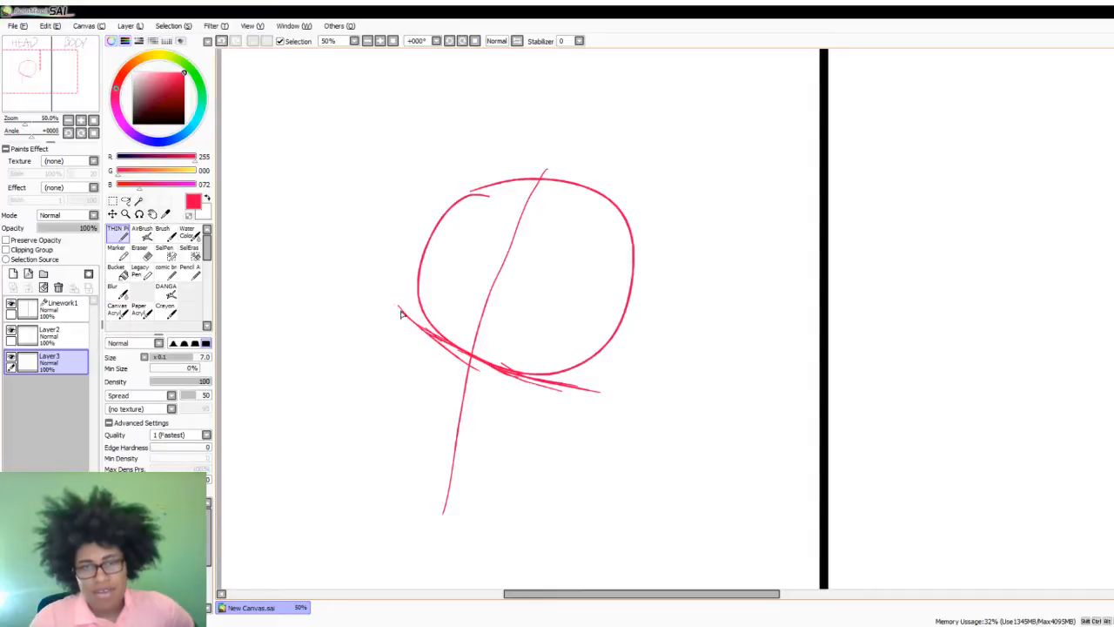
pyautogui.moveTo(400, 311); pyautogui.dragTo(378, 286)
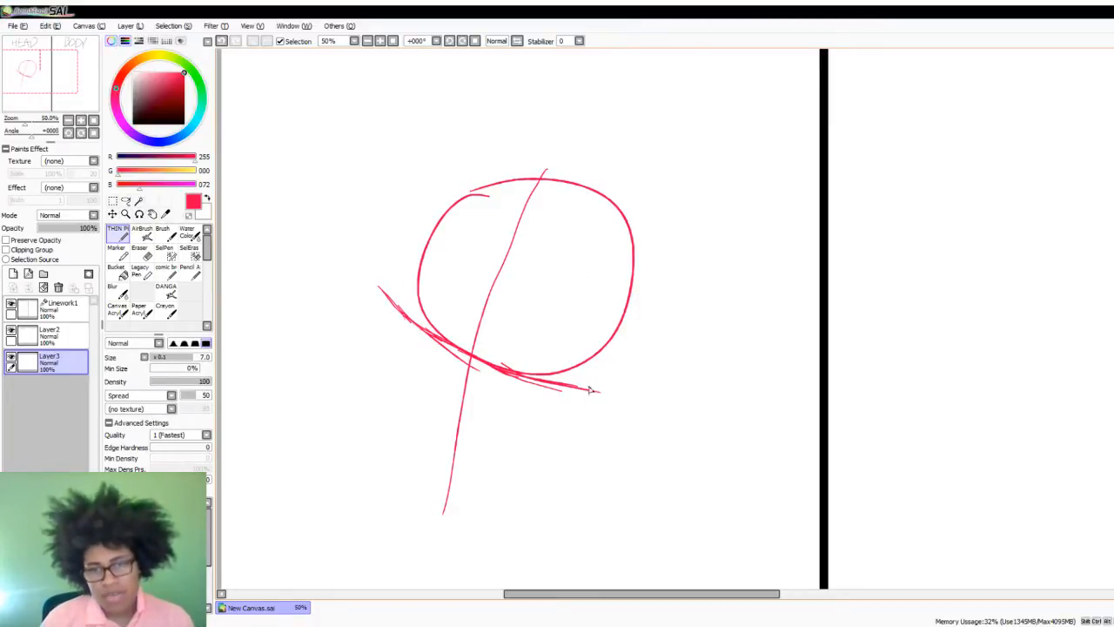
pyautogui.moveTo(559, 385); pyautogui.dragTo(618, 397)
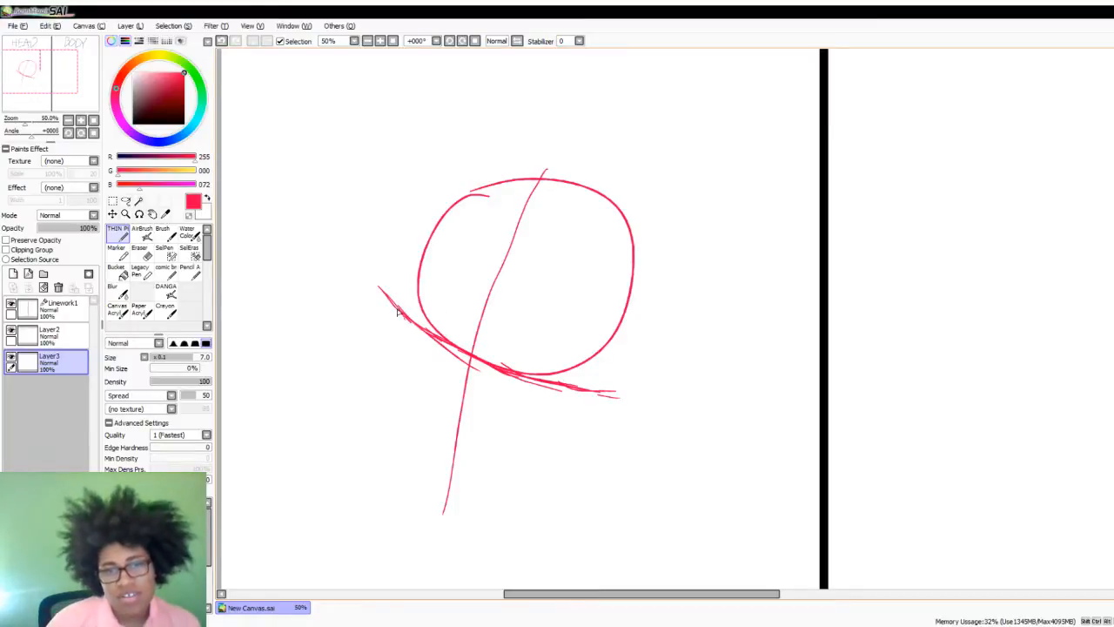
pyautogui.moveTo(400, 306)
pyautogui.mouseDown()
pyautogui.moveTo(436, 342)
pyautogui.moveTo(494, 369)
pyautogui.moveTo(625, 393)
pyautogui.moveTo(489, 364)
pyautogui.mouseUp()
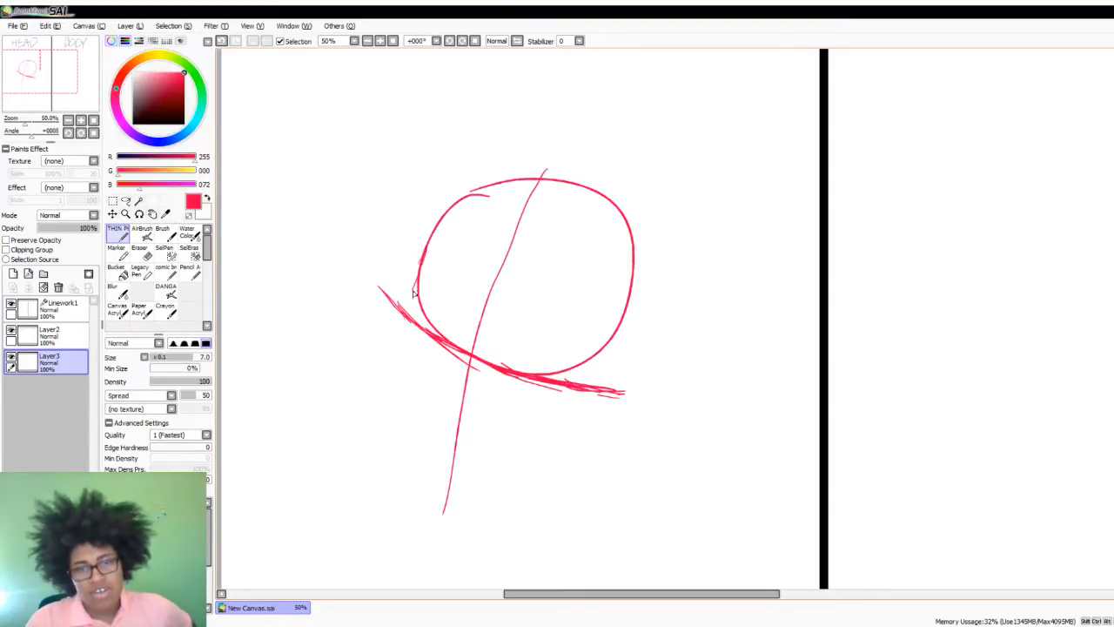
# - Sketch slanted lines down from both sides of the circle, parallel to the centre line, for the sides of the face
pyautogui.moveTo(422, 261); pyautogui.dragTo(394, 358)
pyautogui.moveTo(412, 303); pyautogui.dragTo(366, 473)
pyautogui.moveTo(623, 313); pyautogui.dragTo(601, 380)
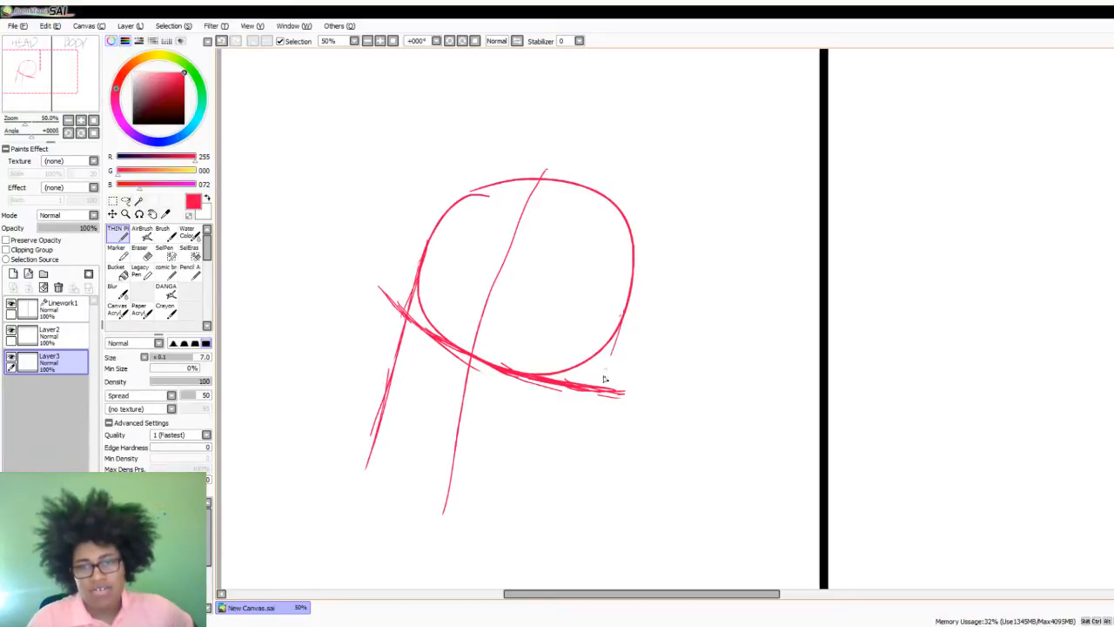
pyautogui.moveTo(615, 333); pyautogui.dragTo(558, 488)
pyautogui.moveTo(591, 397); pyautogui.dragTo(545, 515)
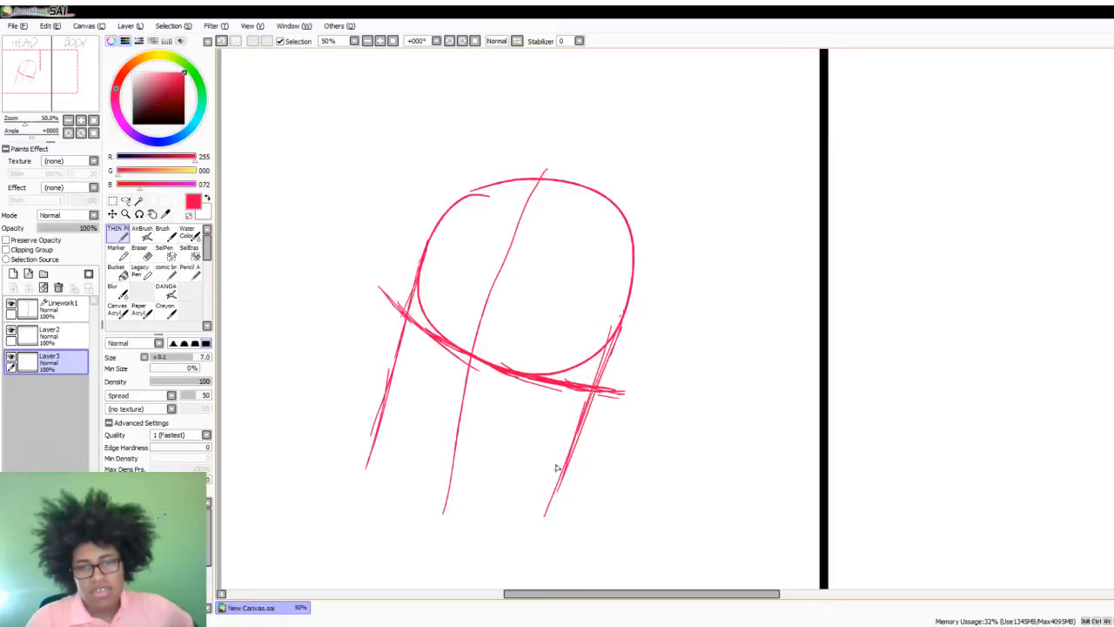
pyautogui.moveTo(563, 452); pyautogui.dragTo(544, 516)
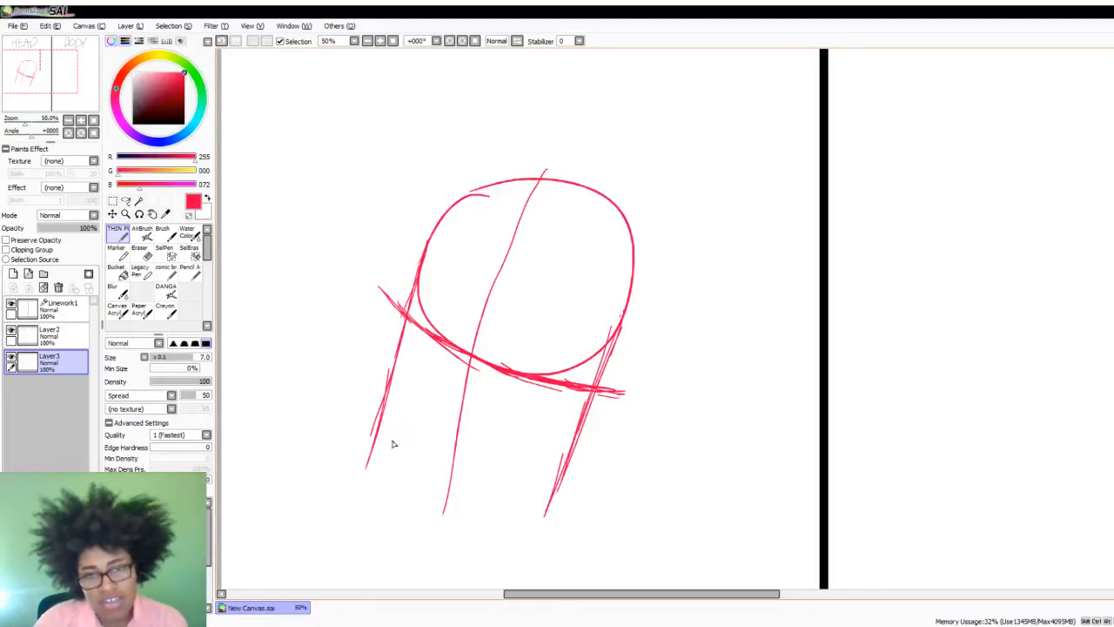
# - Close the lower face with a curved line between the two side lines, parallel to the guide curve above
pyautogui.moveTo(383, 427)
pyautogui.mouseDown()
pyautogui.moveTo(420, 447)
pyautogui.moveTo(381, 416)
pyautogui.moveTo(443, 472)
pyautogui.moveTo(397, 428)
pyautogui.moveTo(490, 479)
pyautogui.mouseUp()
pyautogui.moveTo(428, 462)
pyautogui.mouseDown()
pyautogui.moveTo(468, 475)
pyautogui.moveTo(523, 476)
pyautogui.moveTo(492, 486)
pyautogui.moveTo(555, 481)
pyautogui.mouseUp()
pyautogui.moveTo(456, 471); pyautogui.dragTo(552, 482)
pyautogui.moveTo(493, 479)
pyautogui.mouseDown()
pyautogui.moveTo(547, 485)
pyautogui.moveTo(475, 479)
pyautogui.mouseUp()
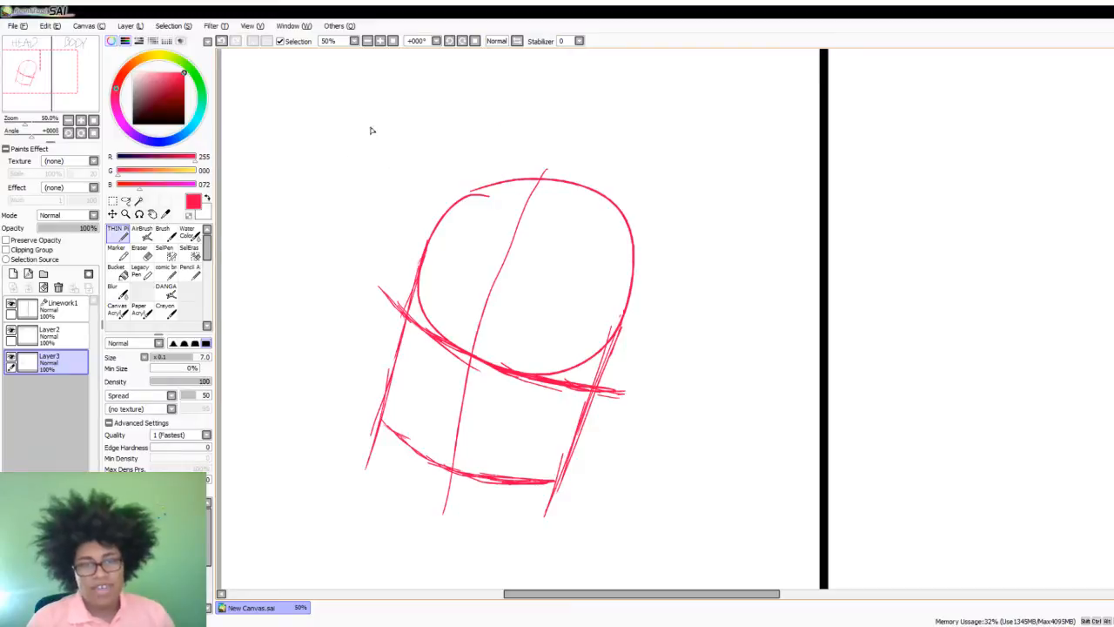
# - Try a rough circle in light pink, RGB 255, 198, 215, above and left of the head, then restore the pinkish red and undo the circle
pyautogui.click(144, 75)
pyautogui.click(145, 73)
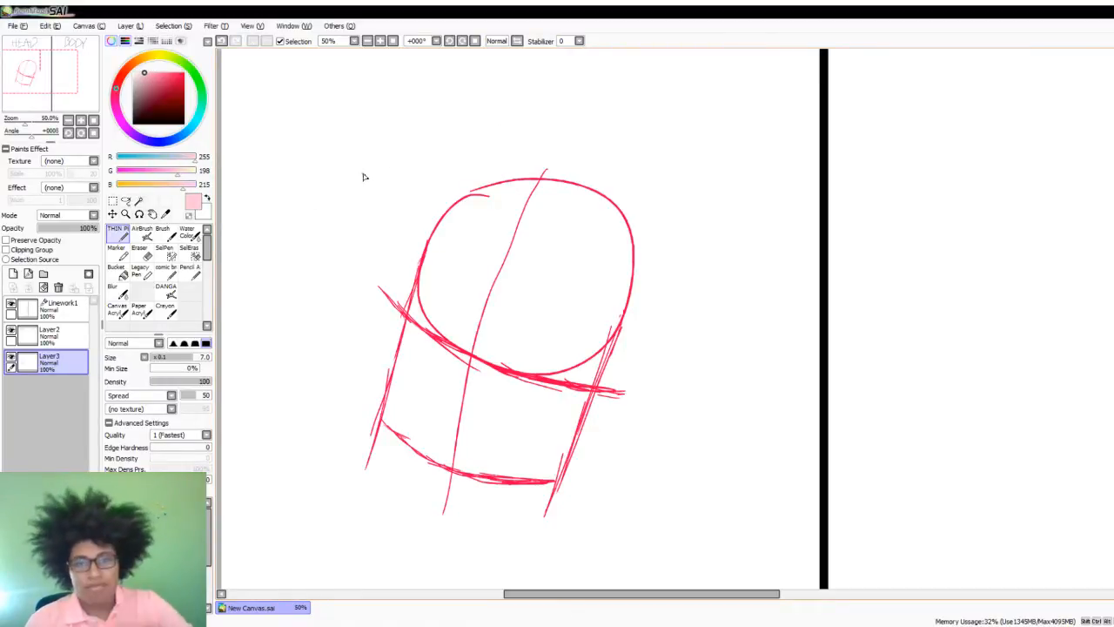
pyautogui.moveTo(341, 108)
pyautogui.mouseDown()
pyautogui.moveTo(290, 136)
pyautogui.moveTo(394, 229)
pyautogui.moveTo(362, 77)
pyautogui.moveTo(305, 100)
pyautogui.moveTo(309, 210)
pyautogui.moveTo(411, 216)
pyautogui.moveTo(421, 197)
pyautogui.moveTo(290, 129)
pyautogui.mouseUp()
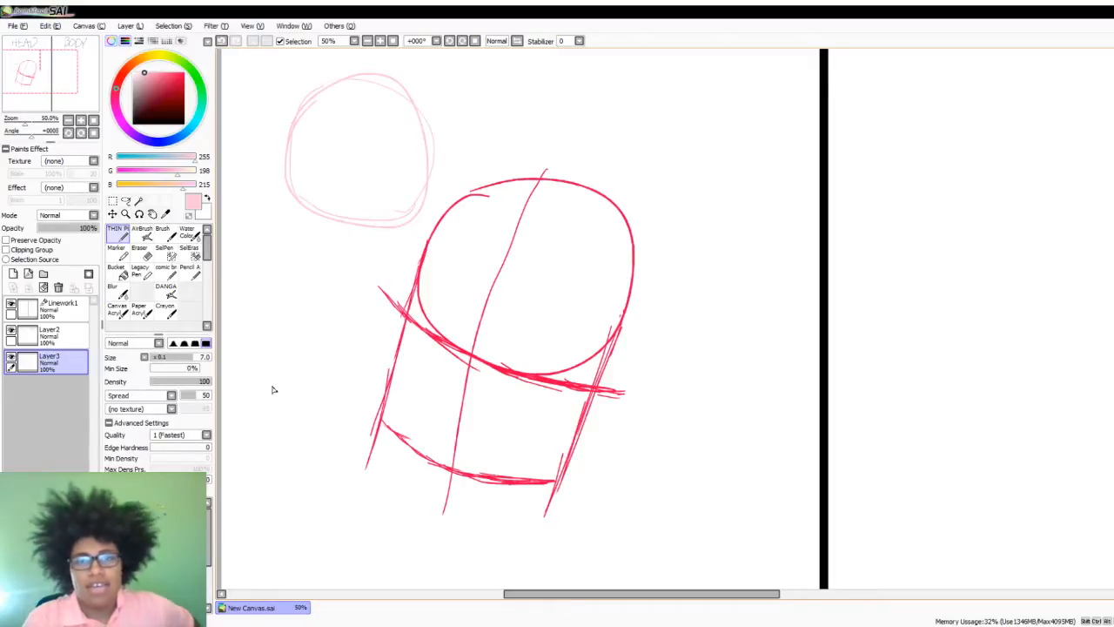
pyautogui.click(184, 72)
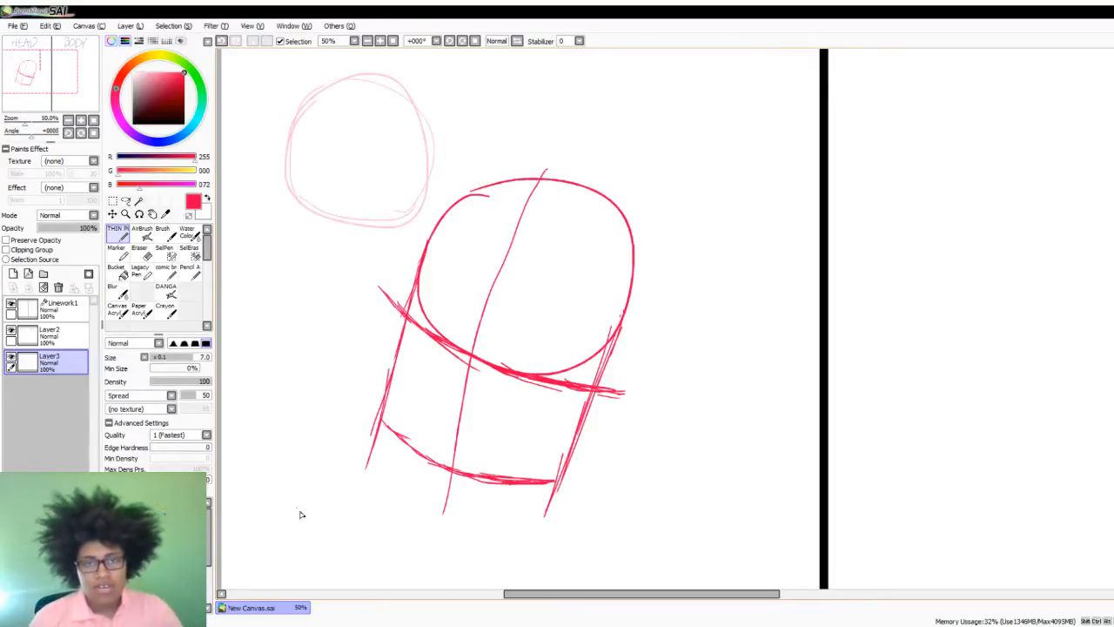
pyautogui.hotkey('ctrl', 'z')
pyautogui.hotkey('ctrl', 'z')
pyautogui.hotkey('ctrl', 'z')
pyautogui.hotkey('ctrl', 'z')
pyautogui.hotkey('ctrl', 'z')
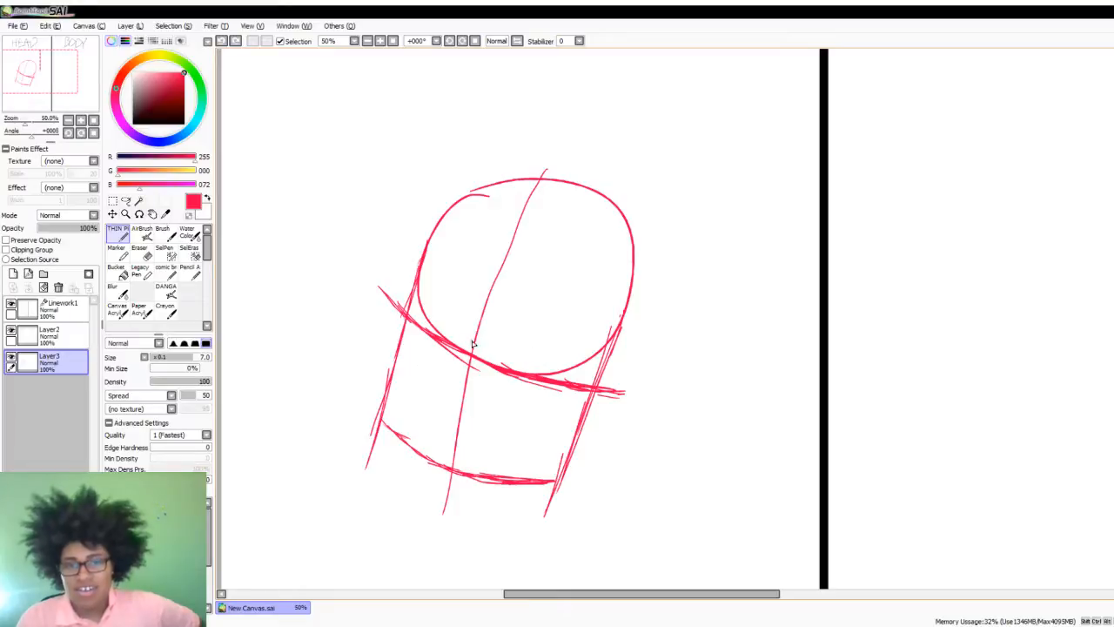
# - Try rough nose, mouth and eye marks around the head's centre line, then undo them
pyautogui.moveTo(476, 338); pyautogui.dragTo(453, 379)
pyautogui.moveTo(449, 428); pyautogui.dragTo(469, 432)
pyautogui.moveTo(454, 307); pyautogui.dragTo(452, 320)
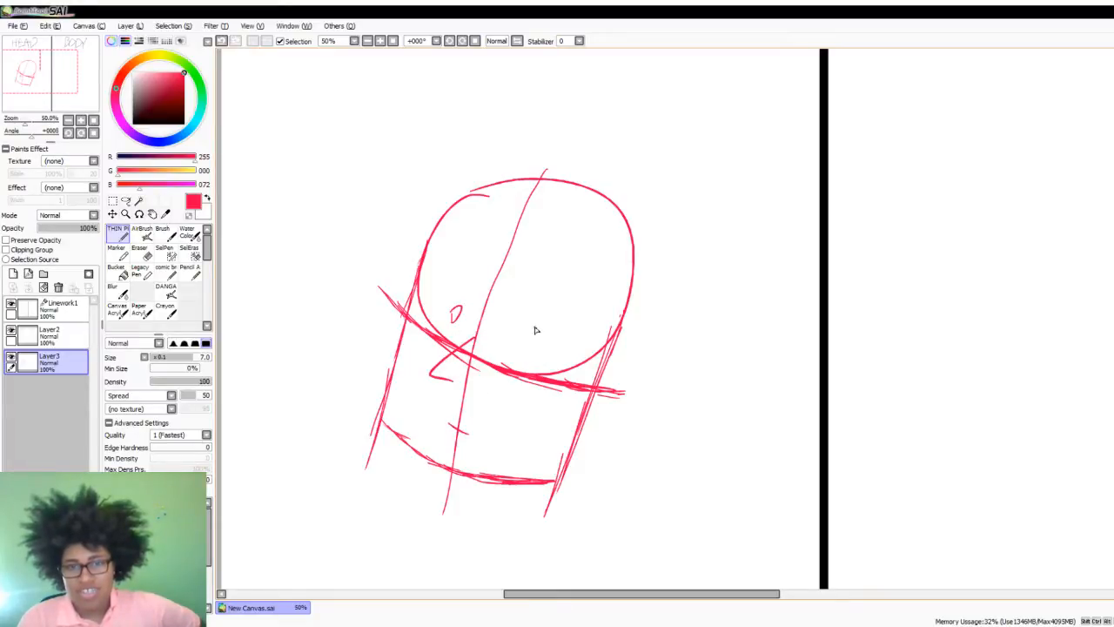
pyautogui.moveTo(534, 331); pyautogui.dragTo(528, 342)
pyautogui.hotkey('ctrl', 'z')
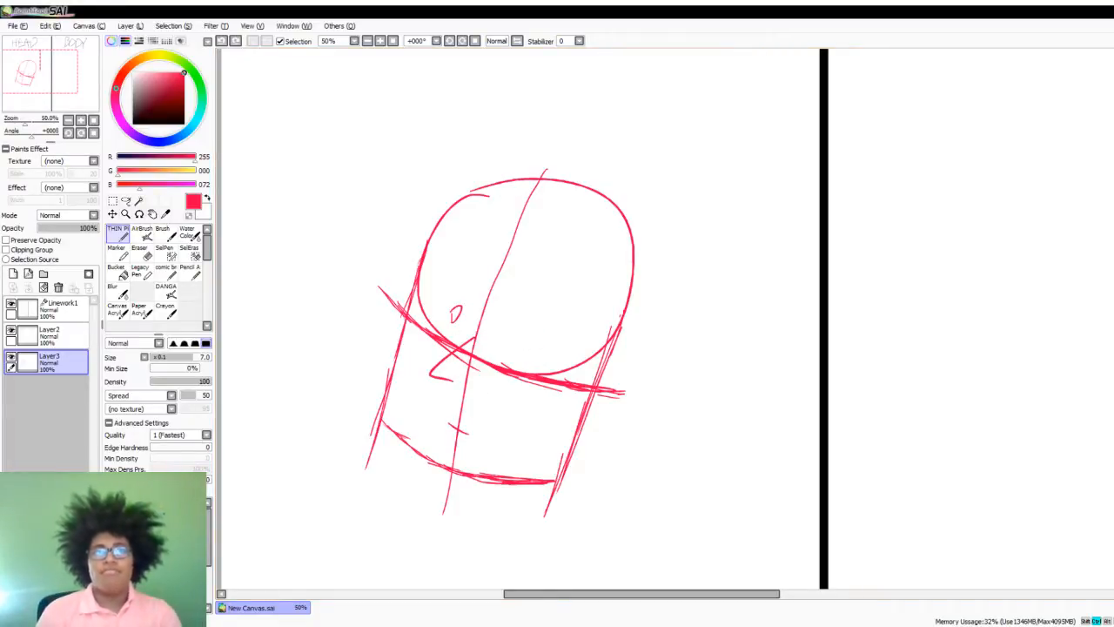
pyautogui.hotkey('ctrl', 'z')
pyautogui.hotkey('ctrl', 'z')
pyautogui.hotkey('ctrl', 'z')
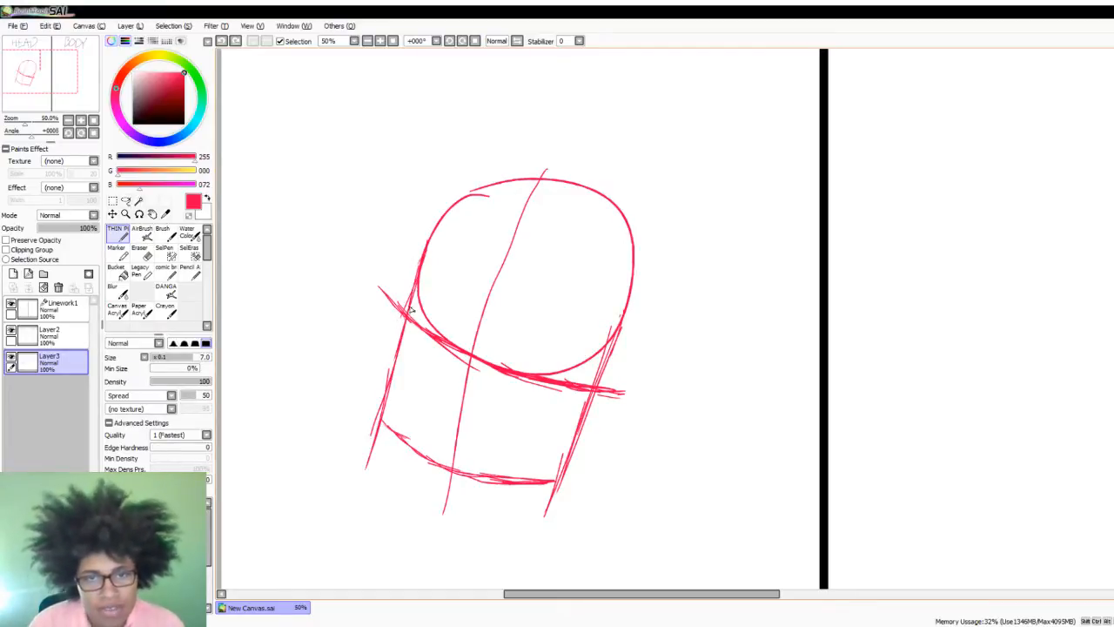
# - Lower the opacity of Layer3, the head construction sketch, to 19% and add a new layer directly above it
pyautogui.moveTo(425, 261); pyautogui.dragTo(406, 335)
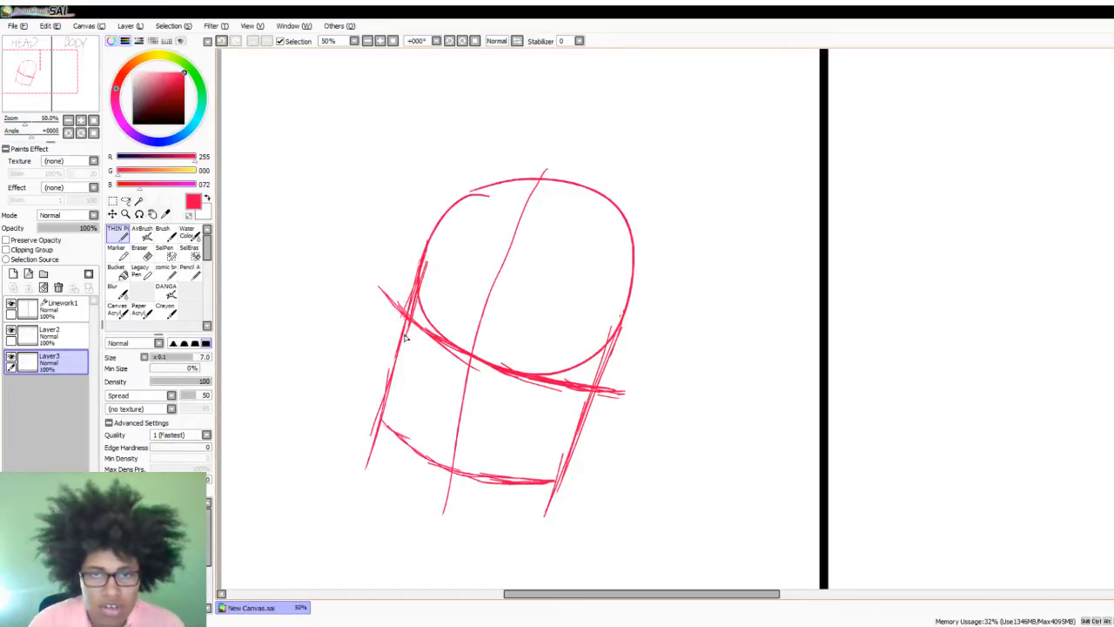
pyautogui.click(52, 229)
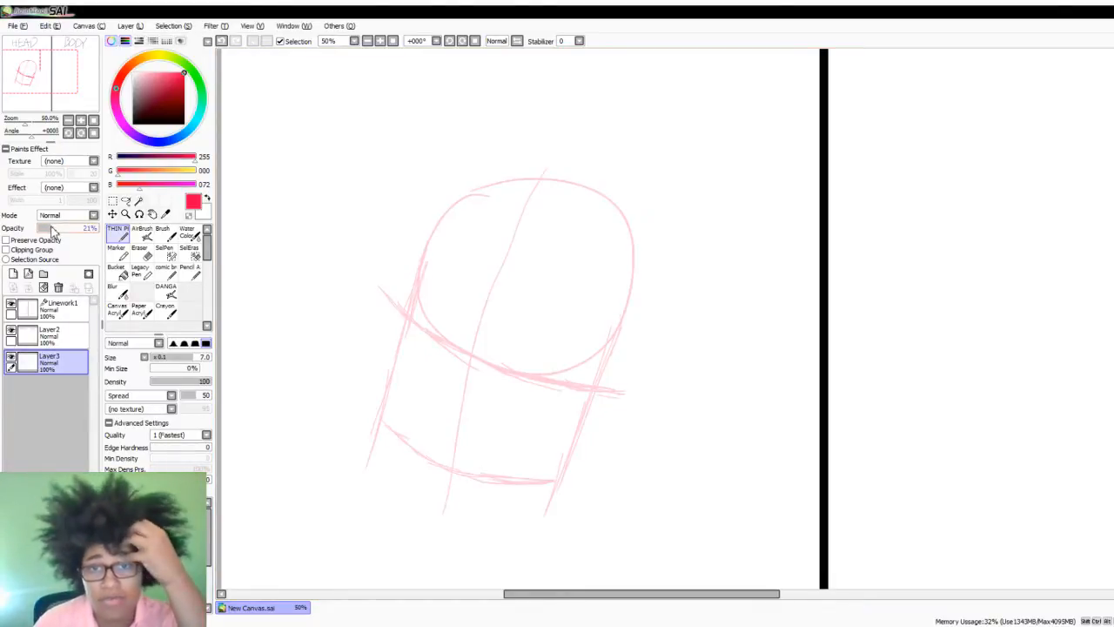
pyautogui.moveTo(51, 230); pyautogui.dragTo(50, 230)
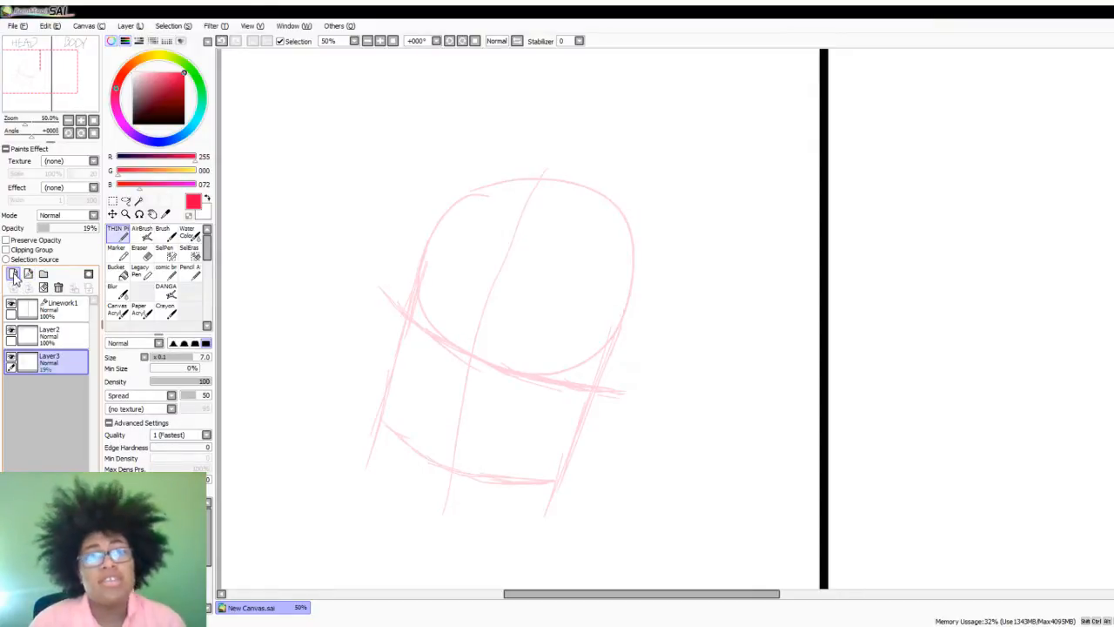
pyautogui.click(13, 275)
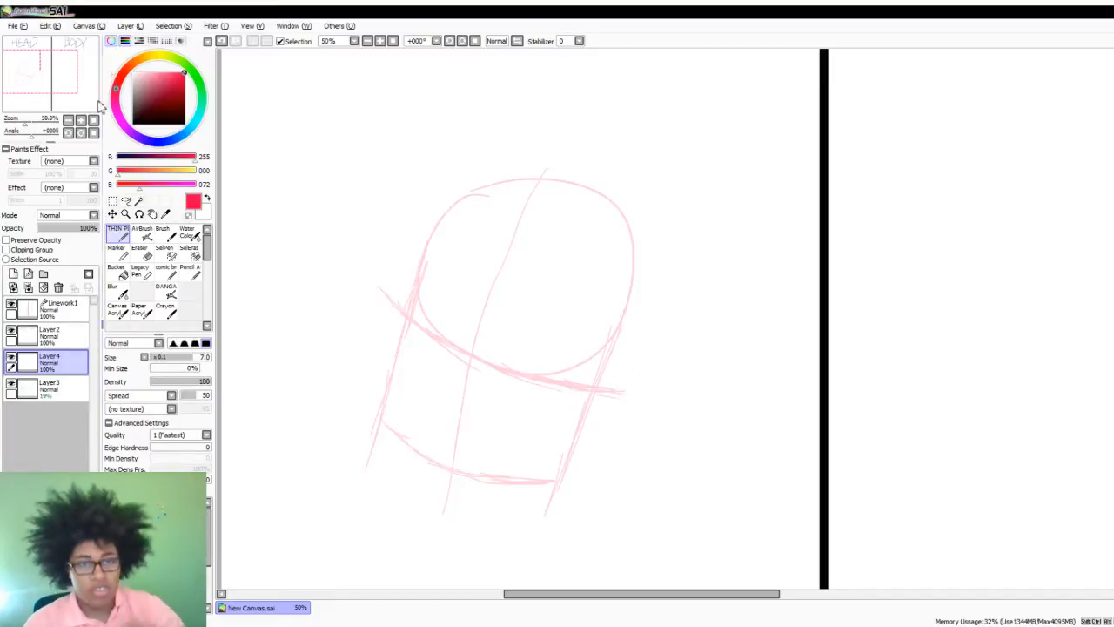
# - Lower the opacity of Layer4 to 34%, then try a rough nose mark on the centre line and undo it
pyautogui.moveTo(63, 227); pyautogui.dragTo(40, 233)
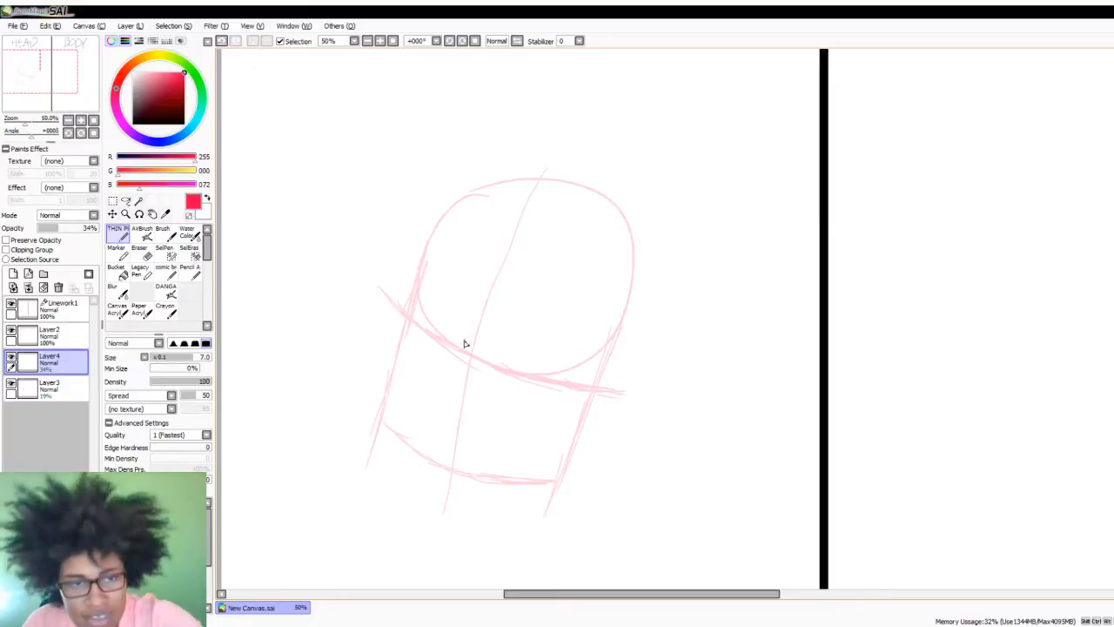
pyautogui.moveTo(470, 335)
pyautogui.mouseDown()
pyautogui.moveTo(441, 361)
pyautogui.moveTo(461, 370)
pyautogui.mouseUp()
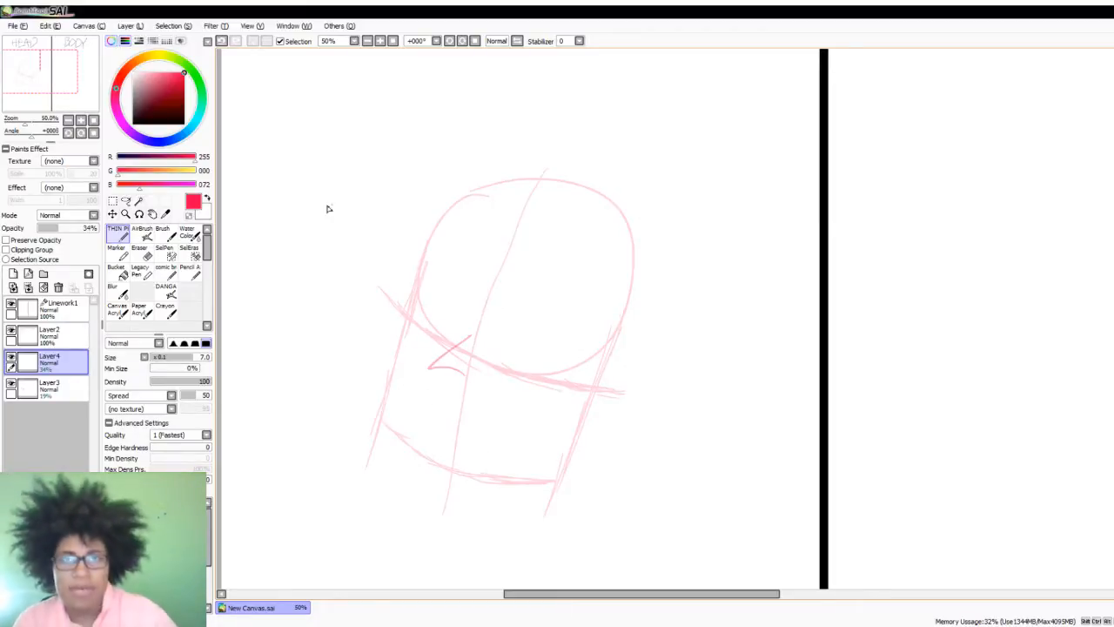
pyautogui.hotkey('ctrl', 'z')
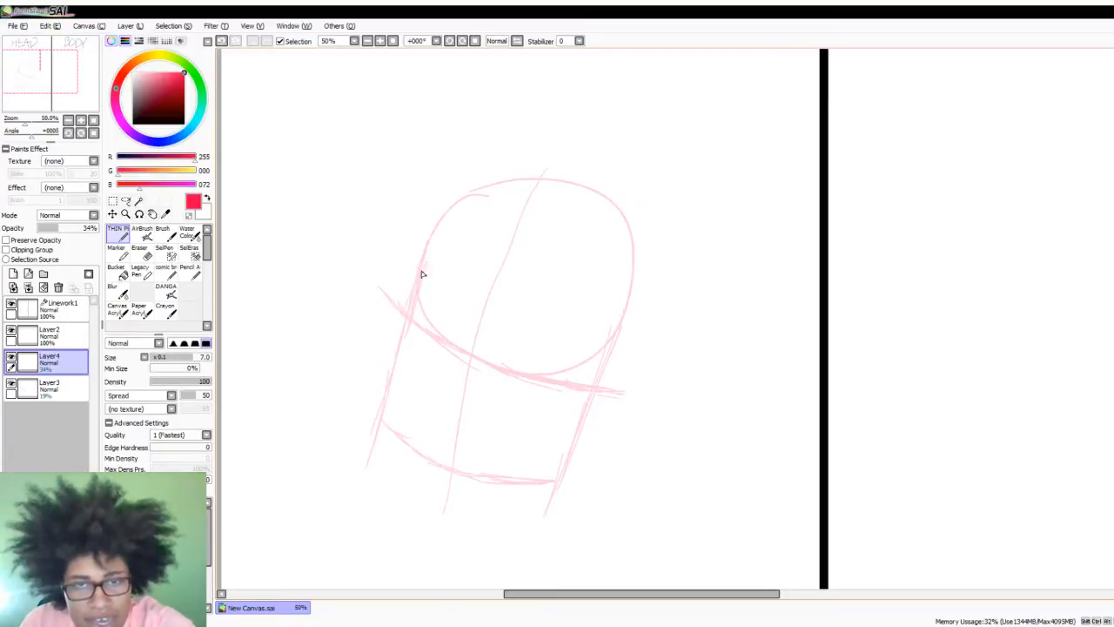
# - Sketch the left contour of the face on Layer4 from the temple past the eye guide down to the cheek
pyautogui.moveTo(422, 270); pyautogui.dragTo(397, 380)
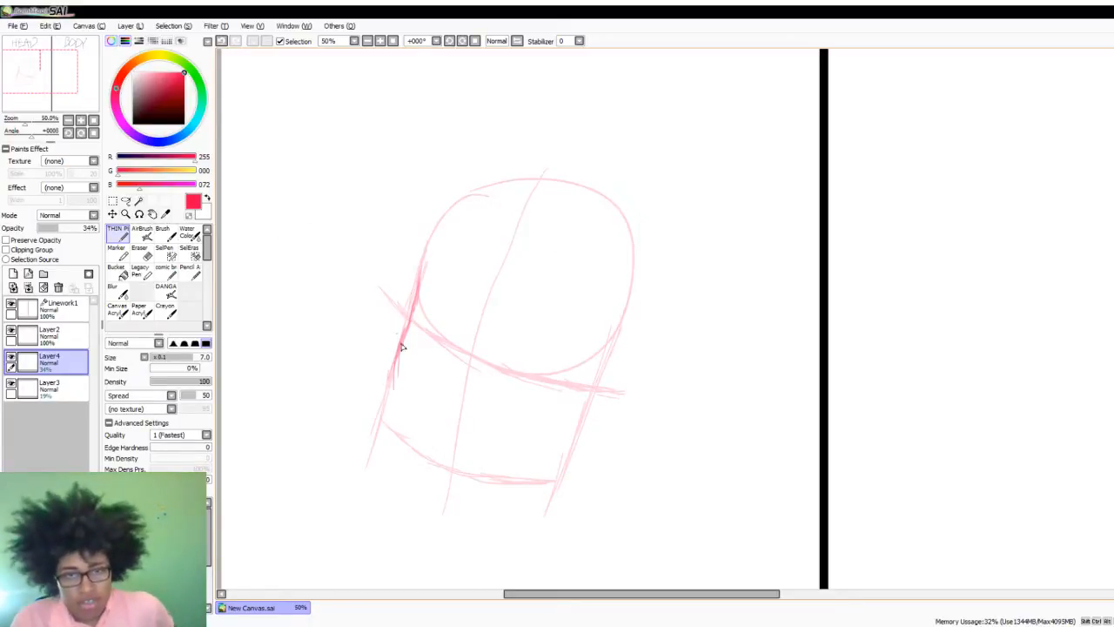
pyautogui.moveTo(406, 326); pyautogui.dragTo(396, 390)
pyautogui.moveTo(400, 352); pyautogui.dragTo(405, 422)
pyautogui.moveTo(396, 378); pyautogui.dragTo(405, 423)
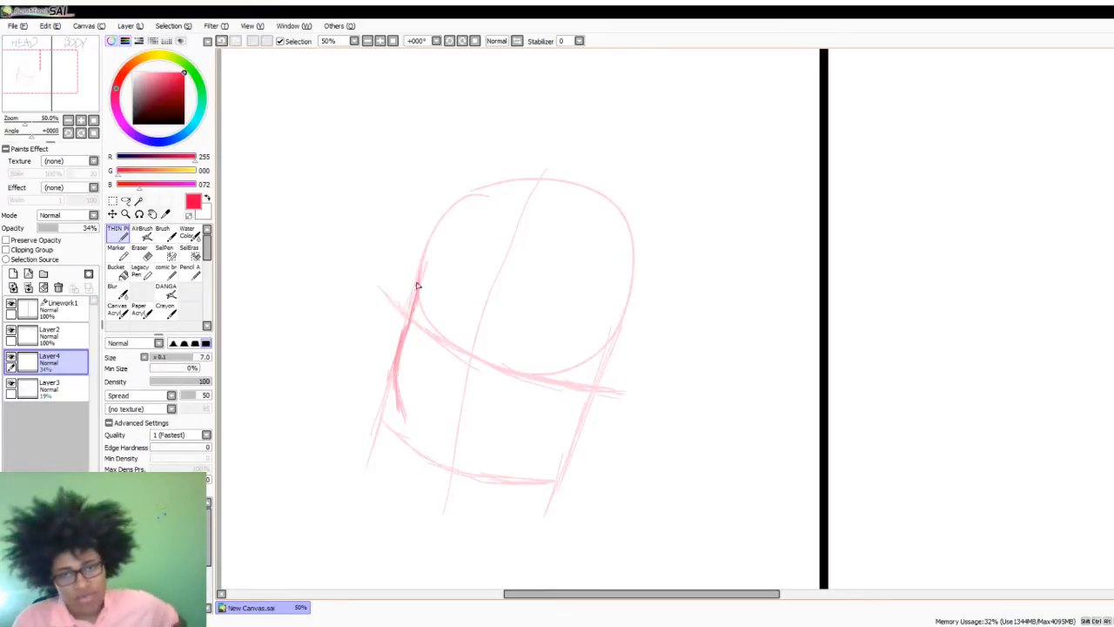
pyautogui.moveTo(435, 247)
pyautogui.mouseDown()
pyautogui.moveTo(423, 254)
pyautogui.moveTo(424, 279)
pyautogui.mouseUp()
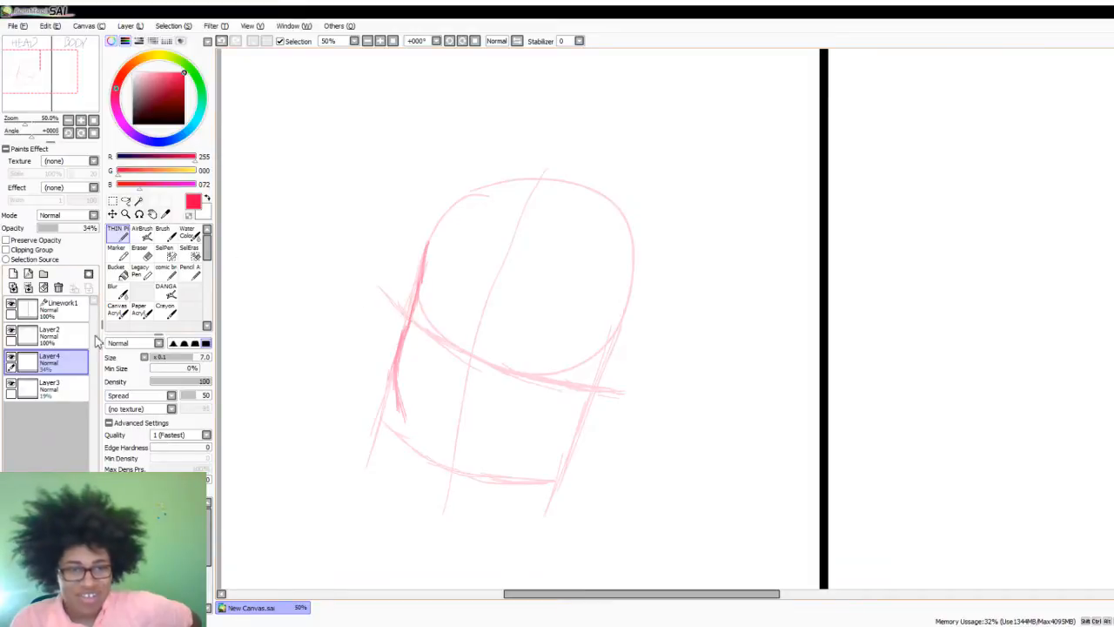
# - On Layer3, briefly hide and show the construction sketch, and draw a curved brow guide across the circle above the existing curve
pyautogui.click(54, 390)
pyautogui.click(12, 385)
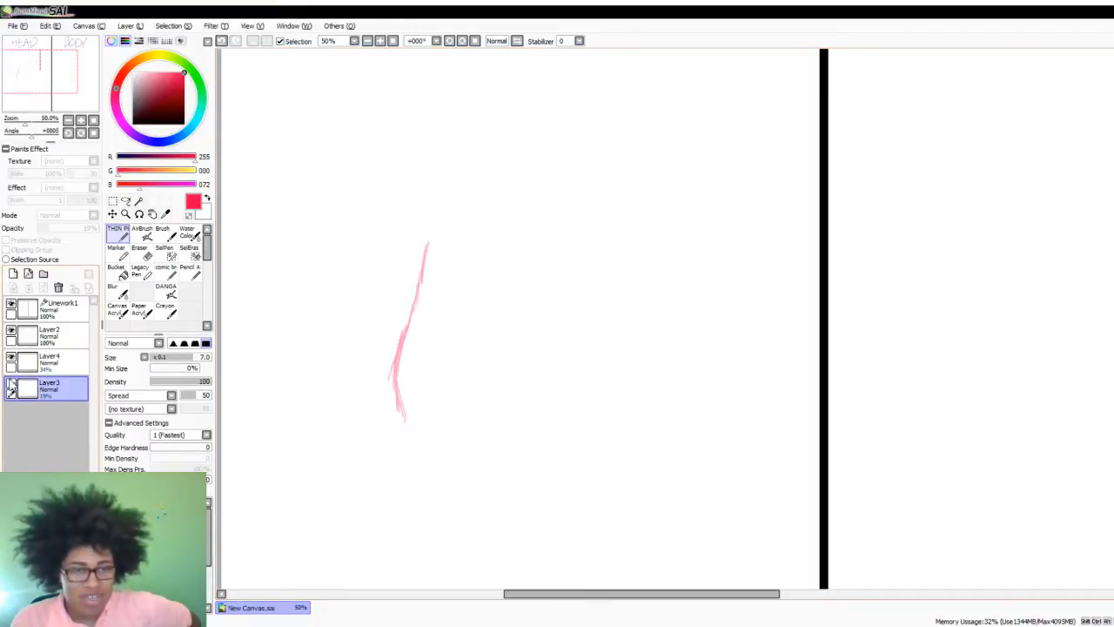
pyautogui.click(13, 385)
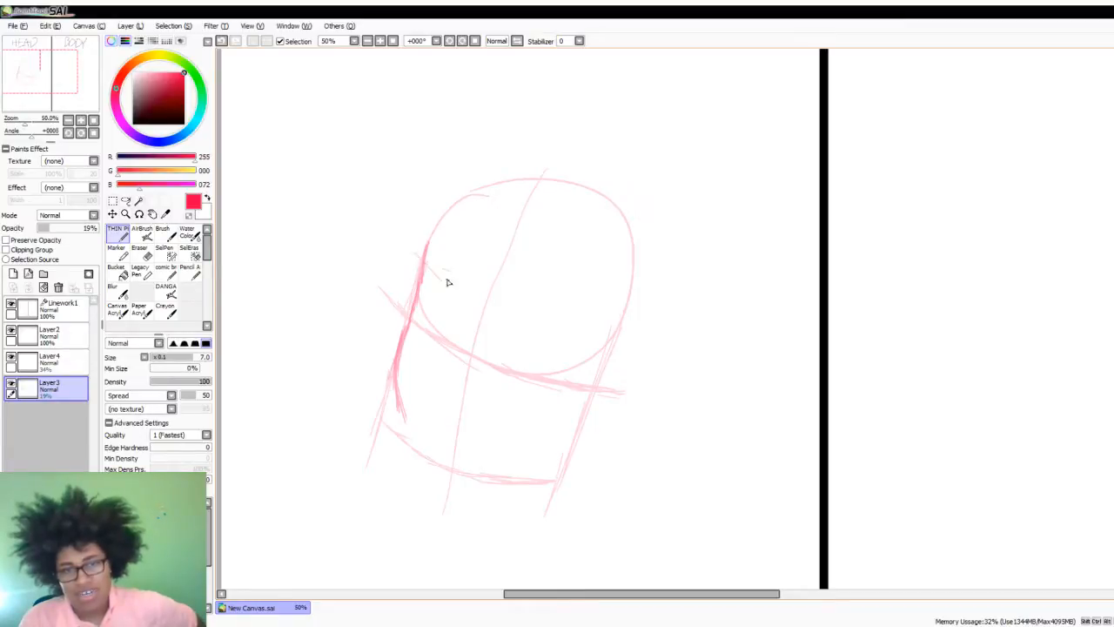
pyautogui.moveTo(421, 264)
pyautogui.mouseDown()
pyautogui.moveTo(534, 319)
pyautogui.moveTo(504, 304)
pyautogui.moveTo(598, 331)
pyautogui.moveTo(560, 326)
pyautogui.moveTo(644, 331)
pyautogui.mouseUp()
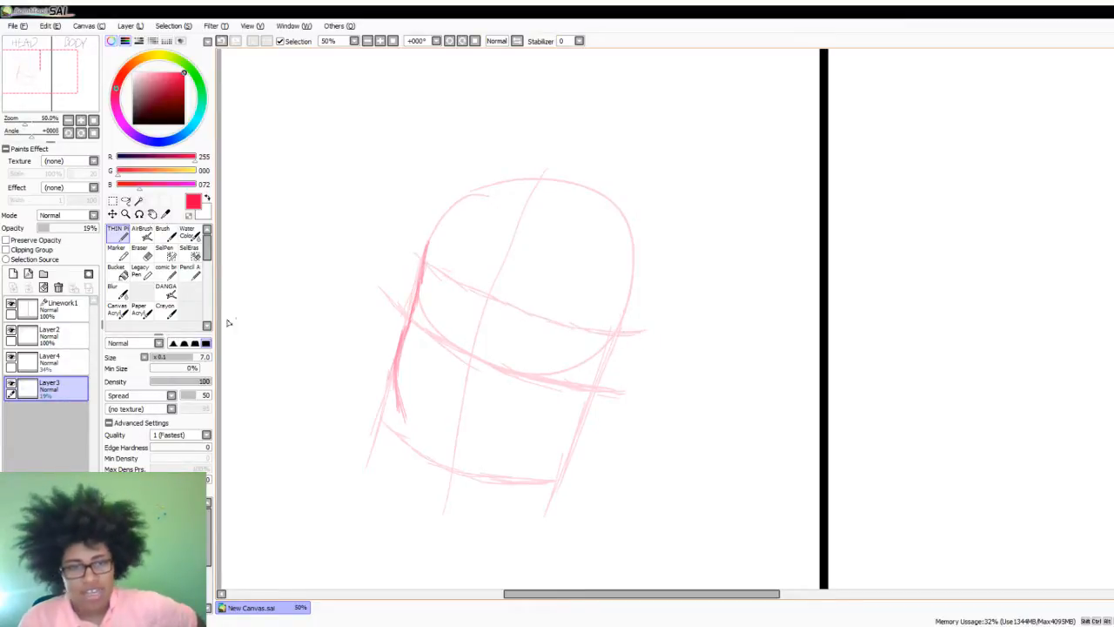
# - On Layer4, sketch the left eye socket below the brow guide and continue the left cheek line down to the chin
pyautogui.click(69, 355)
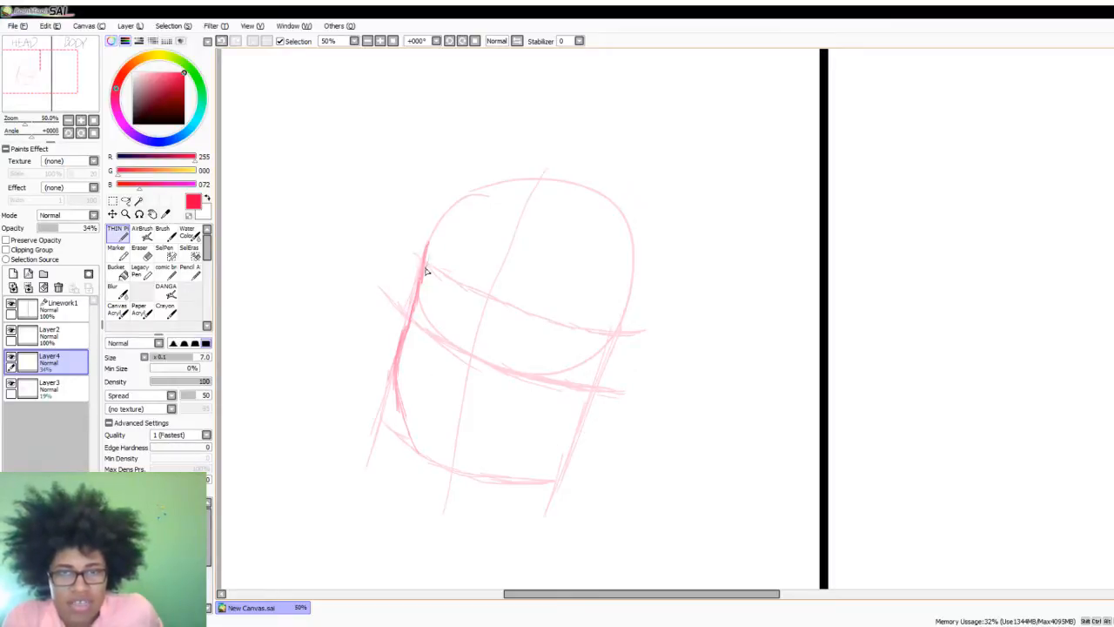
pyautogui.moveTo(477, 310)
pyautogui.mouseDown()
pyautogui.moveTo(428, 268)
pyautogui.moveTo(471, 327)
pyautogui.moveTo(466, 344)
pyautogui.mouseUp()
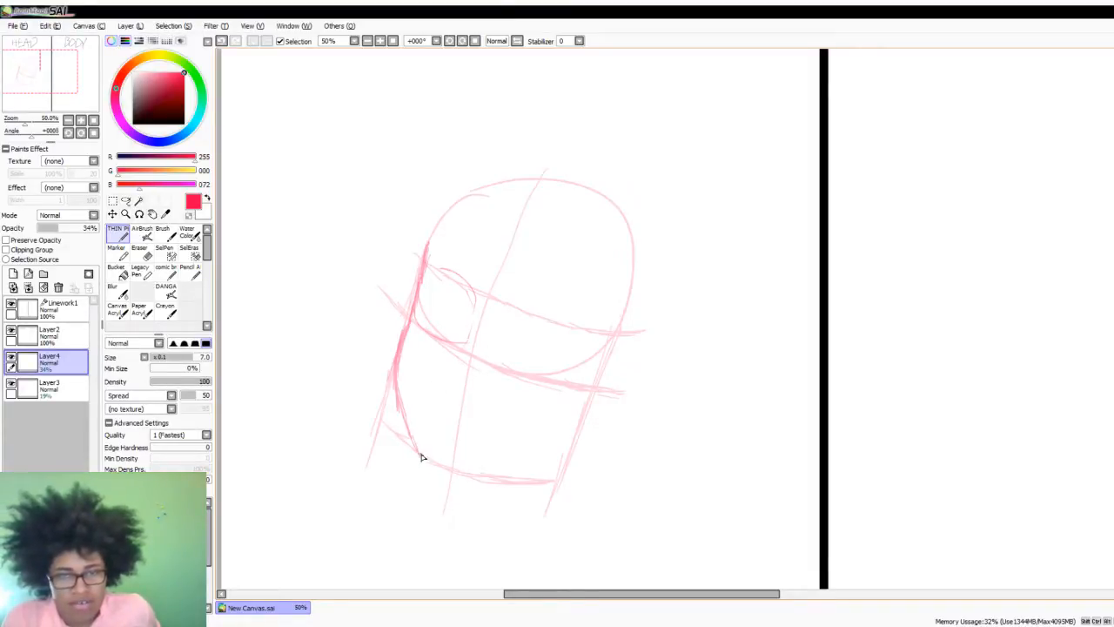
pyautogui.moveTo(429, 480)
pyautogui.mouseDown()
pyautogui.moveTo(464, 491)
pyautogui.moveTo(431, 489)
pyautogui.moveTo(398, 362)
pyautogui.mouseUp()
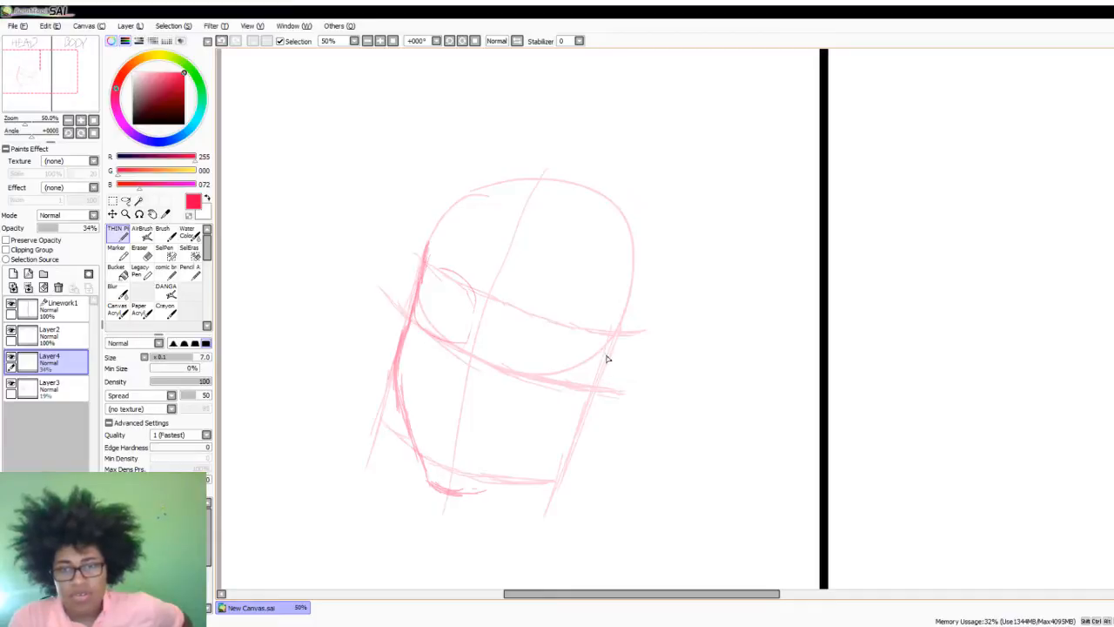
# - Sketch the right side of the face and a rounded cheek shape on each side, and join the right jaw to the chin
pyautogui.moveTo(609, 364)
pyautogui.mouseDown()
pyautogui.moveTo(577, 430)
pyautogui.moveTo(579, 413)
pyautogui.mouseUp()
pyautogui.moveTo(503, 378)
pyautogui.mouseDown()
pyautogui.moveTo(477, 423)
pyautogui.moveTo(594, 428)
pyautogui.mouseUp()
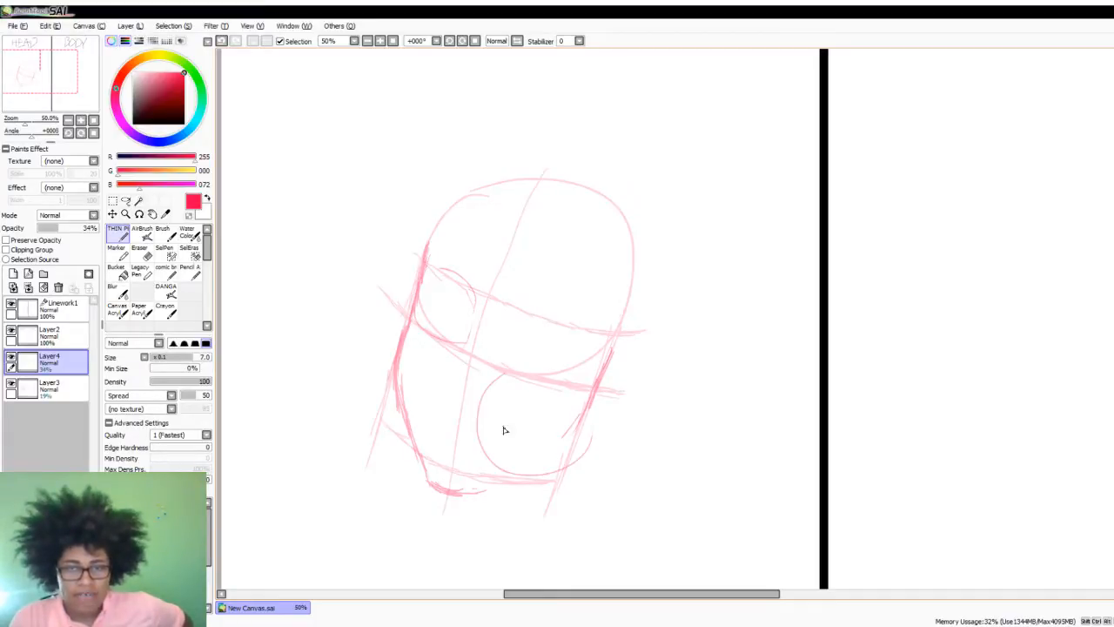
pyautogui.moveTo(418, 347); pyautogui.dragTo(388, 447)
pyautogui.moveTo(384, 355); pyautogui.dragTo(376, 449)
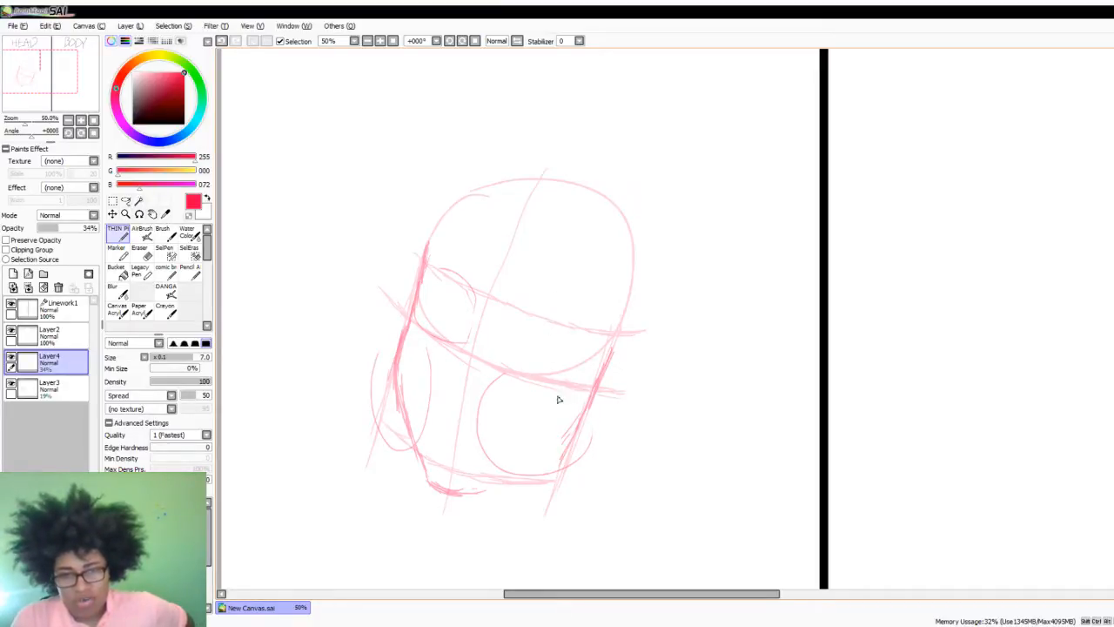
pyautogui.moveTo(581, 421)
pyautogui.mouseDown()
pyautogui.moveTo(547, 462)
pyautogui.moveTo(486, 484)
pyautogui.moveTo(559, 449)
pyautogui.moveTo(486, 487)
pyautogui.mouseUp()
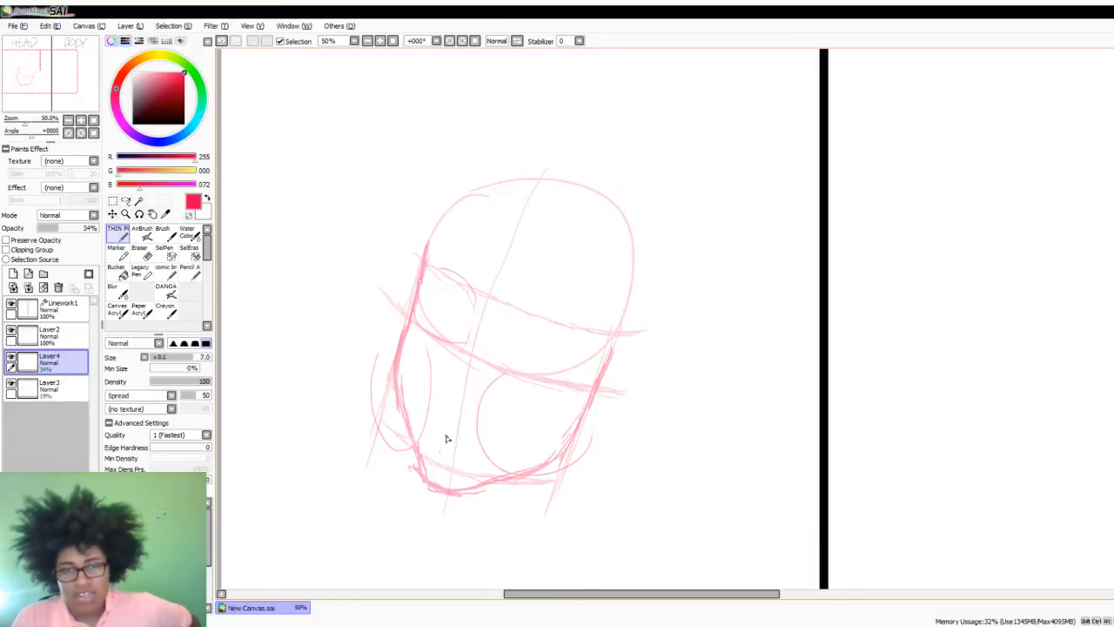
# - Draw the face's centre line from forehead to chin and sketch the nose bridge with the right eye socket beside it
pyautogui.moveTo(445, 441); pyautogui.dragTo(455, 407)
pyautogui.moveTo(525, 221)
pyautogui.mouseDown()
pyautogui.moveTo(475, 324)
pyautogui.moveTo(474, 310)
pyautogui.moveTo(436, 483)
pyautogui.mouseUp()
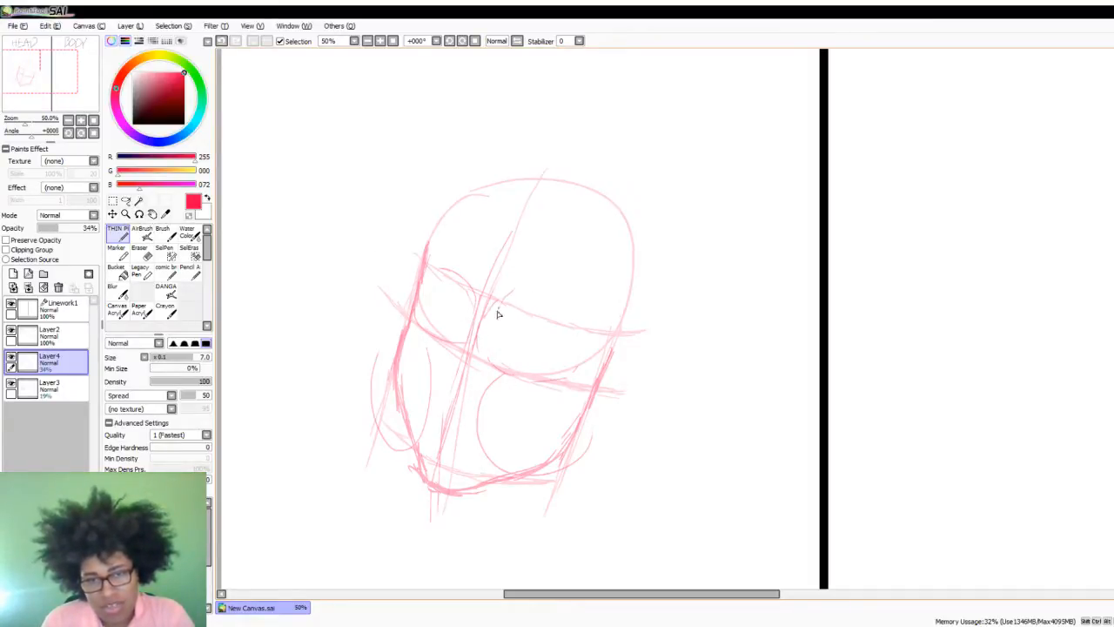
pyautogui.moveTo(492, 329)
pyautogui.mouseDown()
pyautogui.moveTo(519, 384)
pyautogui.moveTo(593, 362)
pyautogui.moveTo(501, 302)
pyautogui.moveTo(465, 331)
pyautogui.moveTo(490, 349)
pyautogui.mouseUp()
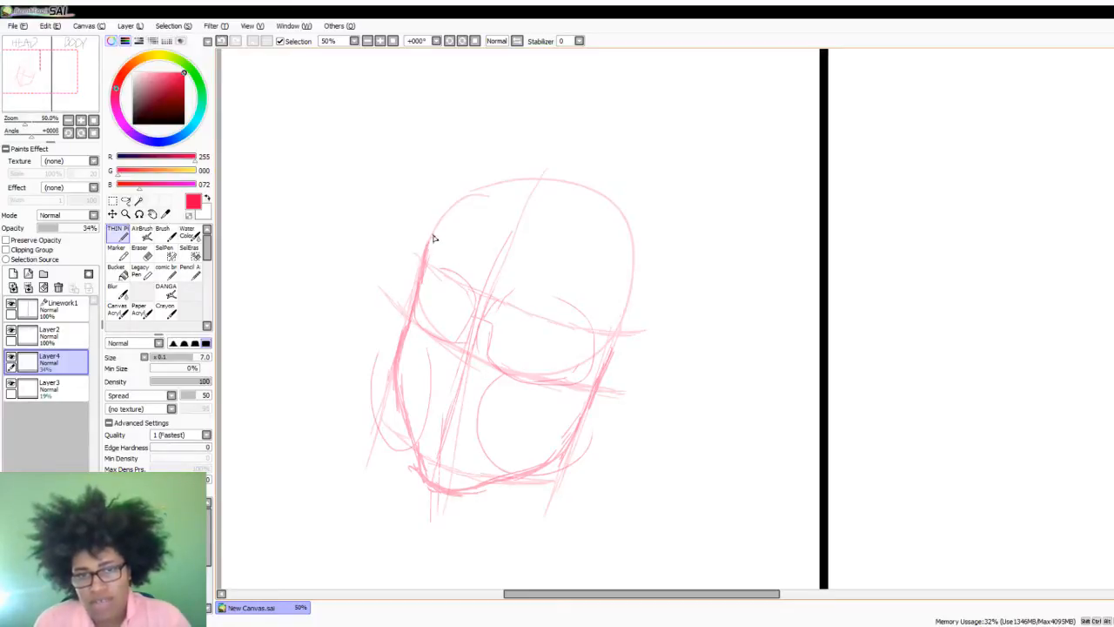
# - Outline the skull from the left temple over the top and down the right side to meet the cheek
pyautogui.moveTo(433, 238)
pyautogui.mouseDown()
pyautogui.moveTo(466, 198)
pyautogui.moveTo(437, 232)
pyautogui.moveTo(541, 185)
pyautogui.moveTo(475, 195)
pyautogui.moveTo(568, 210)
pyautogui.moveTo(520, 181)
pyautogui.moveTo(599, 224)
pyautogui.moveTo(613, 270)
pyautogui.mouseUp()
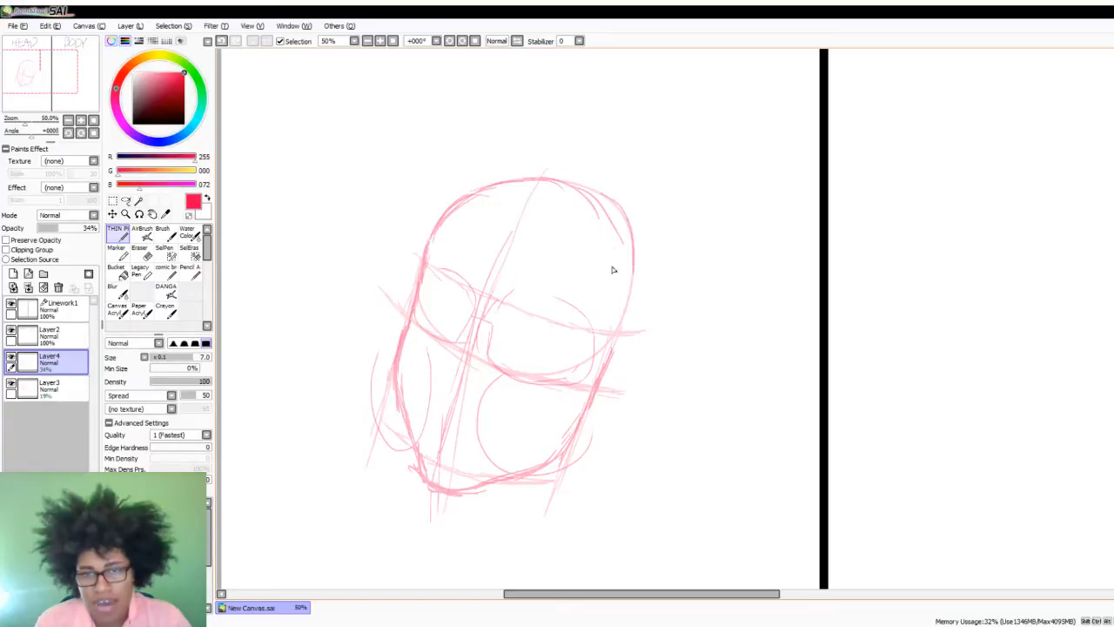
pyautogui.moveTo(602, 204)
pyautogui.mouseDown()
pyautogui.moveTo(611, 266)
pyautogui.moveTo(632, 287)
pyautogui.mouseUp()
pyautogui.moveTo(617, 232)
pyautogui.mouseDown()
pyautogui.moveTo(629, 253)
pyautogui.moveTo(615, 350)
pyautogui.mouseUp()
pyautogui.moveTo(630, 287); pyautogui.dragTo(589, 401)
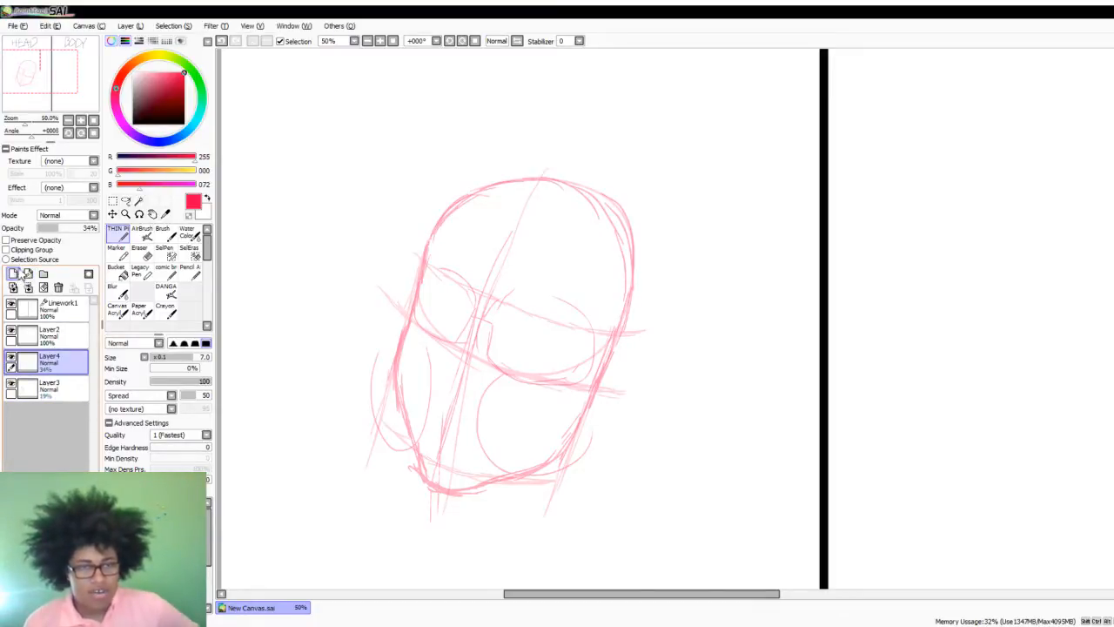
# - Add a new layer directly above Layer4 and set its opacity to 40%
pyautogui.click(13, 273)
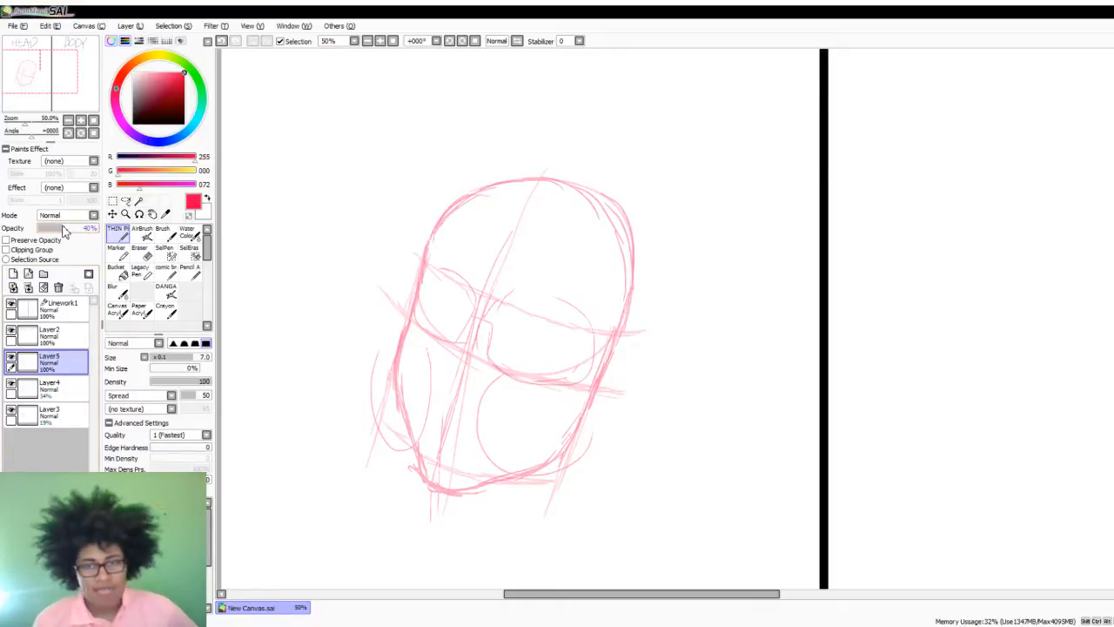
pyautogui.click(62, 228)
pyautogui.scroll(-2, 364, 303)
pyautogui.scroll(1, 399, 293)
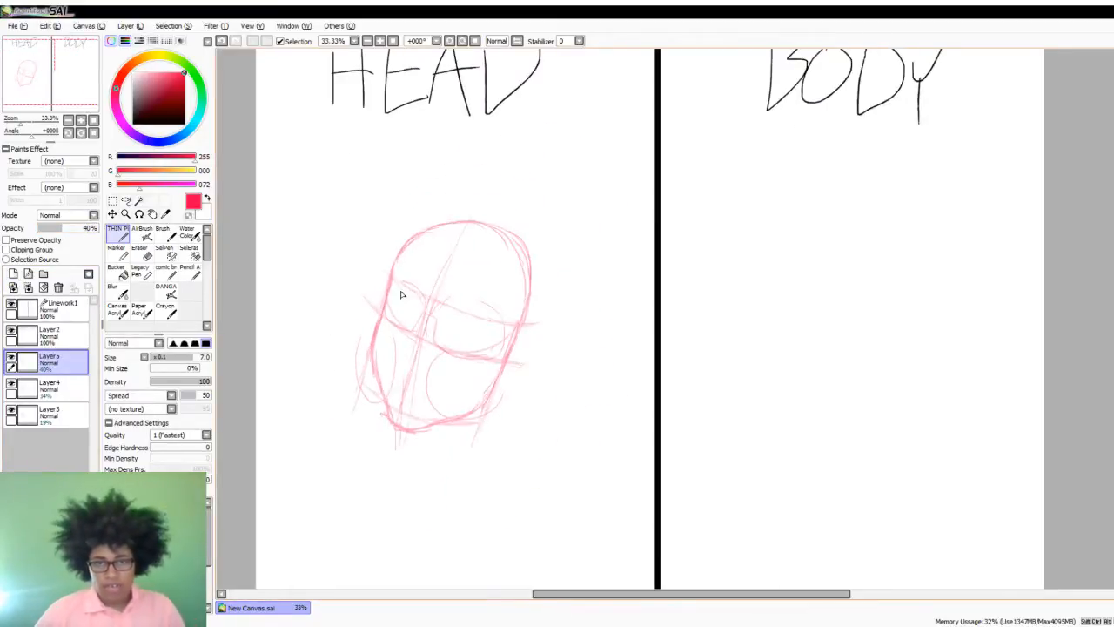
pyautogui.scroll(1, 402, 295)
# - Try test strokes beside the left of the head at different opacities of the new layer, then undo them
pyautogui.moveTo(365, 221); pyautogui.dragTo(312, 306)
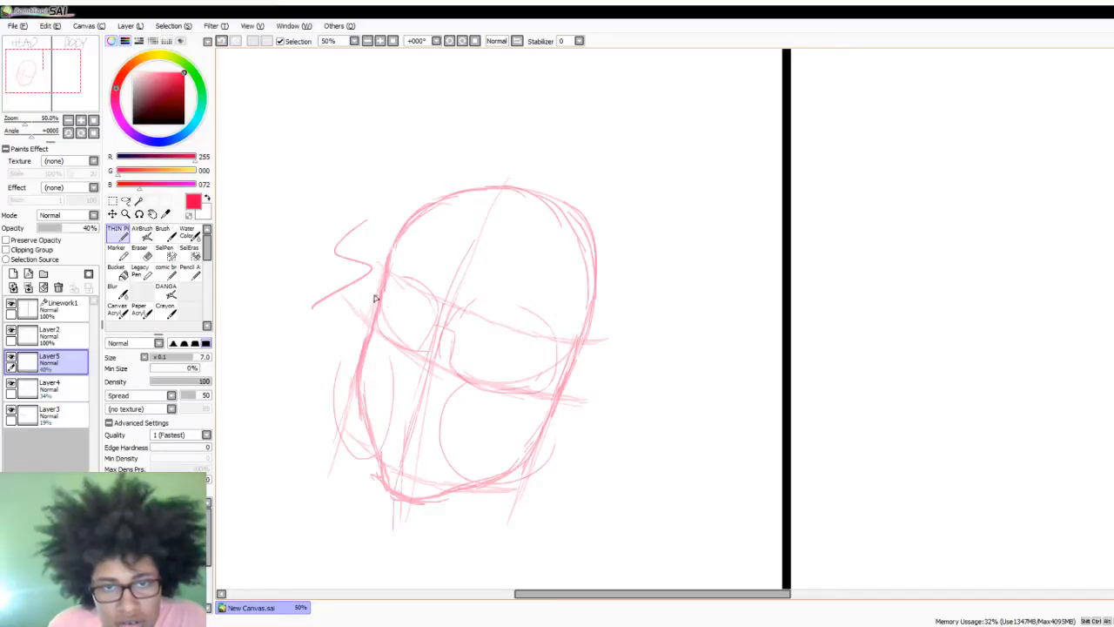
pyautogui.click(85, 228)
pyautogui.hotkey('ctrl', 'z')
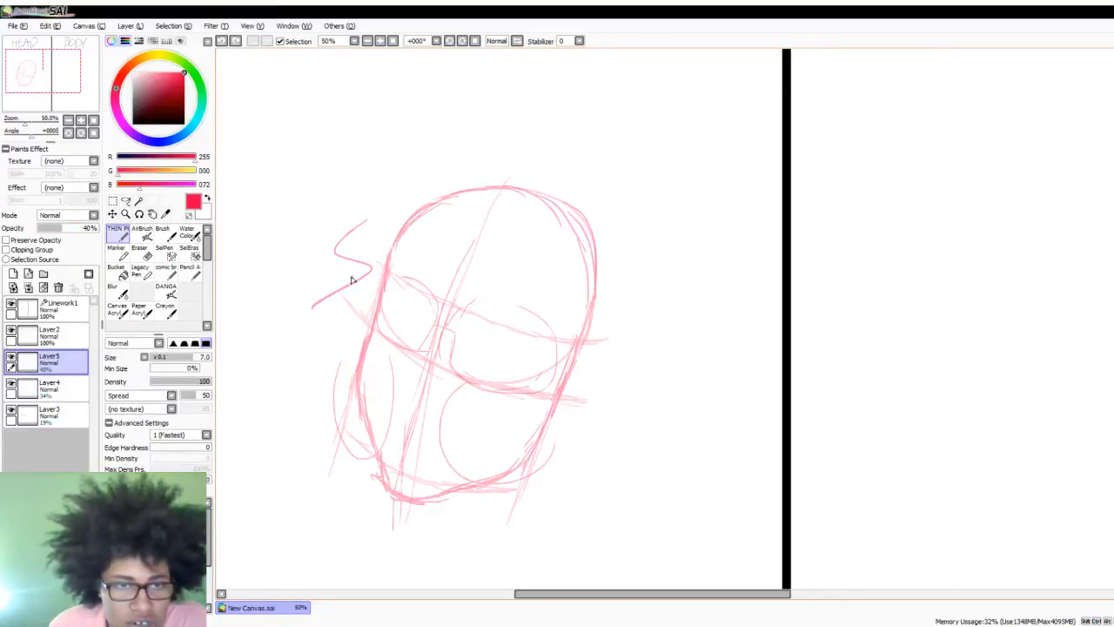
pyautogui.hotkey('ctrl', 'z')
pyautogui.click(70, 229)
pyautogui.moveTo(410, 265)
pyautogui.mouseDown()
pyautogui.moveTo(372, 298)
pyautogui.moveTo(487, 370)
pyautogui.moveTo(383, 331)
pyautogui.mouseUp()
pyautogui.hotkey('ctrl', 'z')
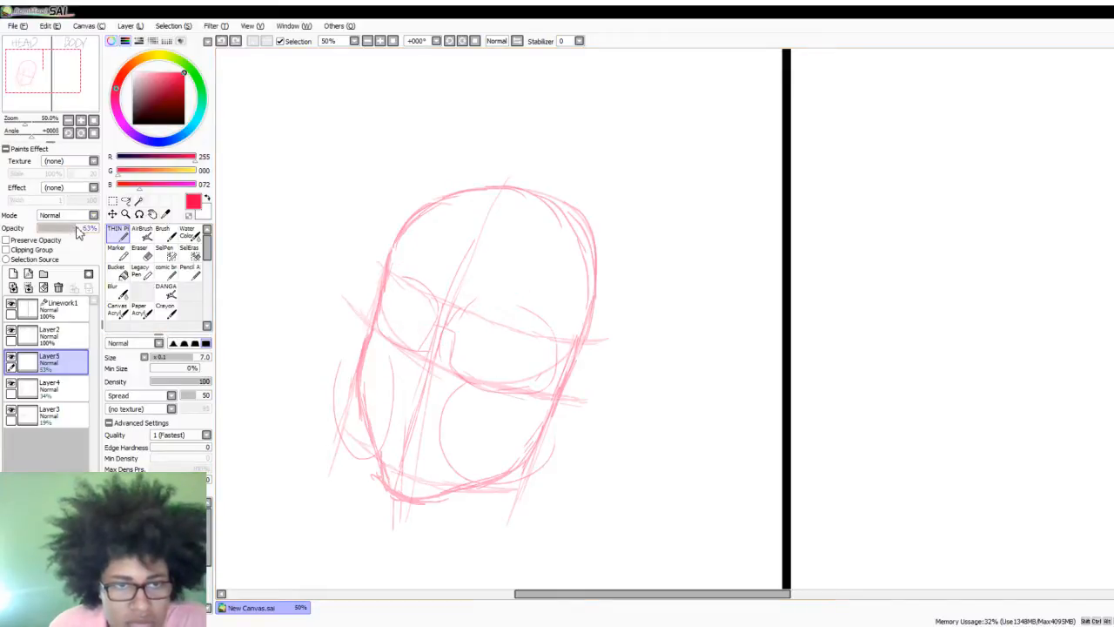
# - Set the opacity of Layer5 to 63%, then test a stroke left of the head and undo it
pyautogui.click(76, 231)
pyautogui.moveTo(315, 257)
pyautogui.mouseDown()
pyautogui.moveTo(410, 391)
pyautogui.moveTo(348, 413)
pyautogui.mouseUp()
pyautogui.hotkey('ctrl', 'z')
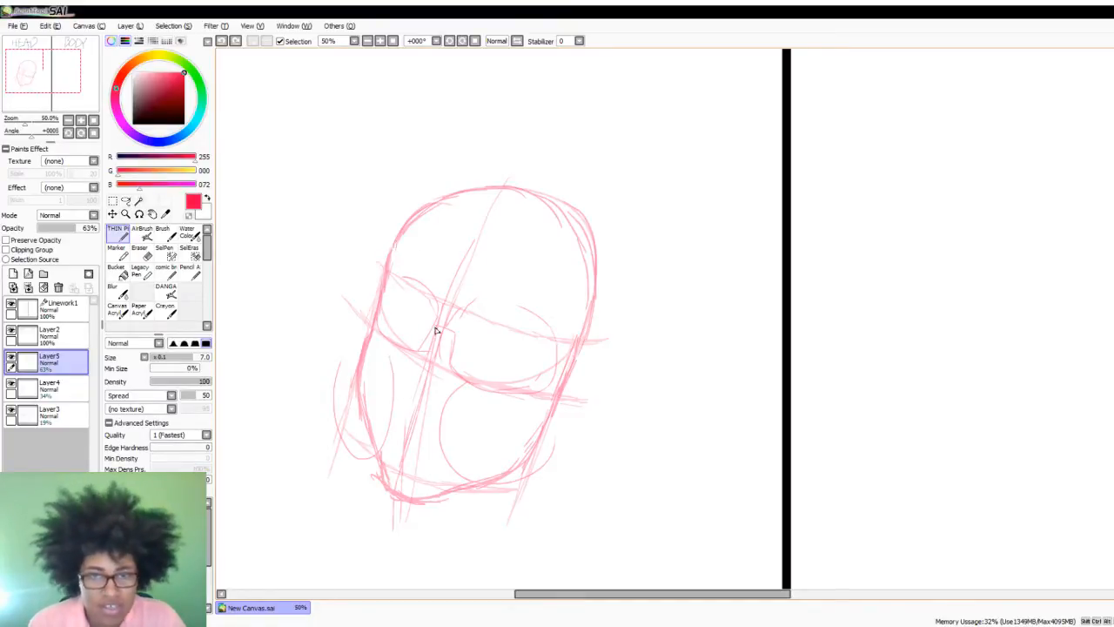
# - On Layer4, sketch the nose as a triangle with dots at the bridge and both lower corners, between the eye sockets and mouth area
pyautogui.click(61, 396)
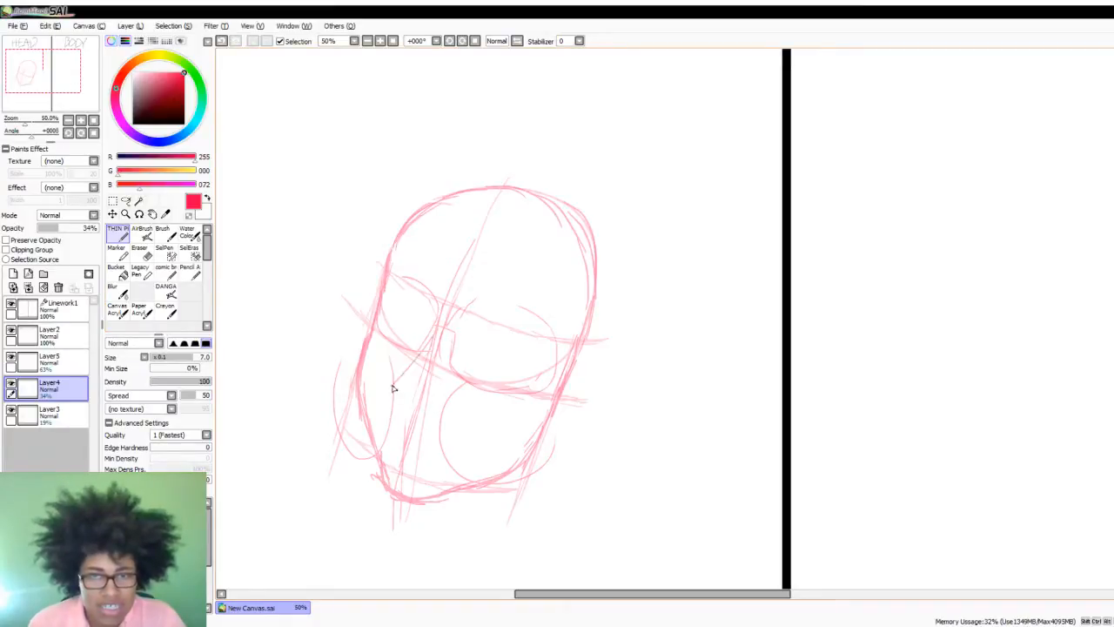
pyautogui.moveTo(432, 339); pyautogui.dragTo(398, 382)
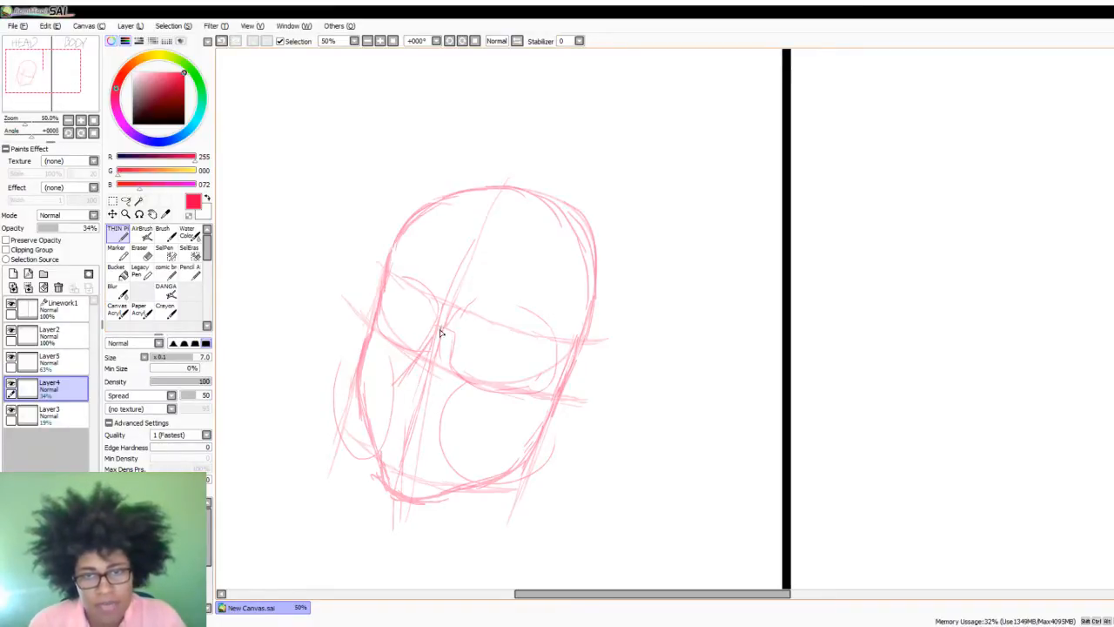
pyautogui.moveTo(439, 329); pyautogui.dragTo(442, 329)
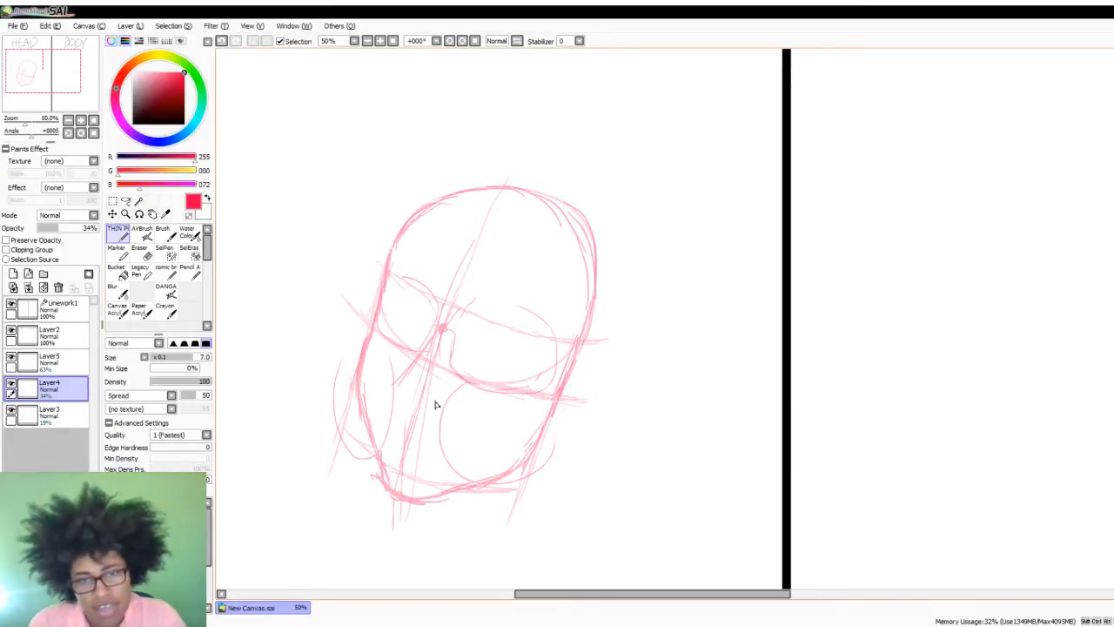
pyautogui.moveTo(437, 402); pyautogui.dragTo(438, 401)
pyautogui.moveTo(442, 331); pyautogui.dragTo(438, 399)
pyautogui.moveTo(436, 340); pyautogui.dragTo(402, 381)
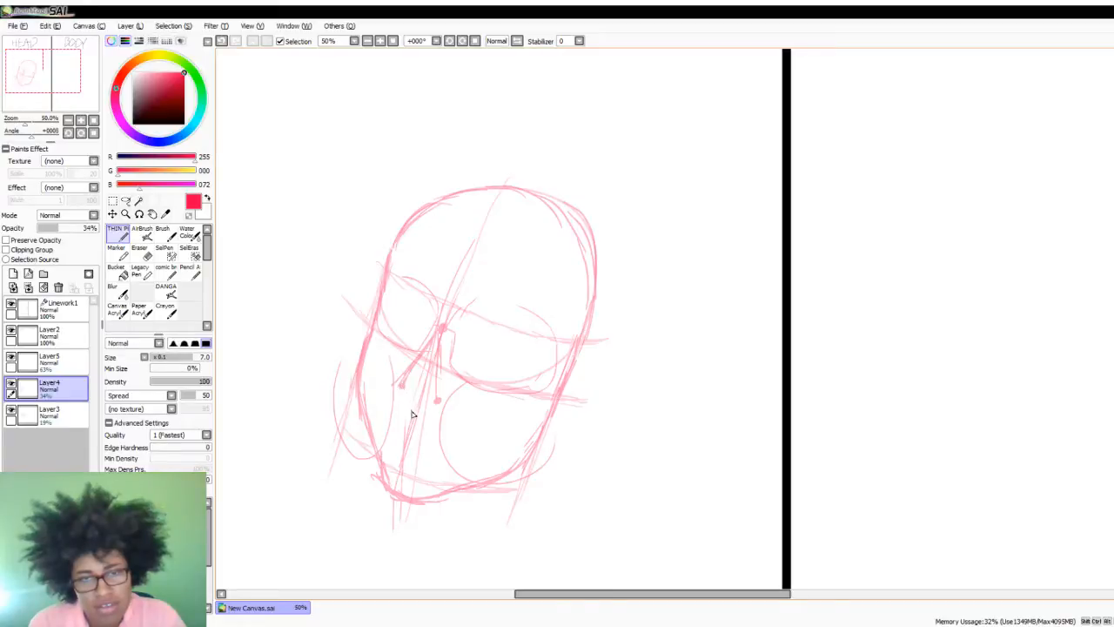
pyautogui.moveTo(401, 386); pyautogui.dragTo(435, 397)
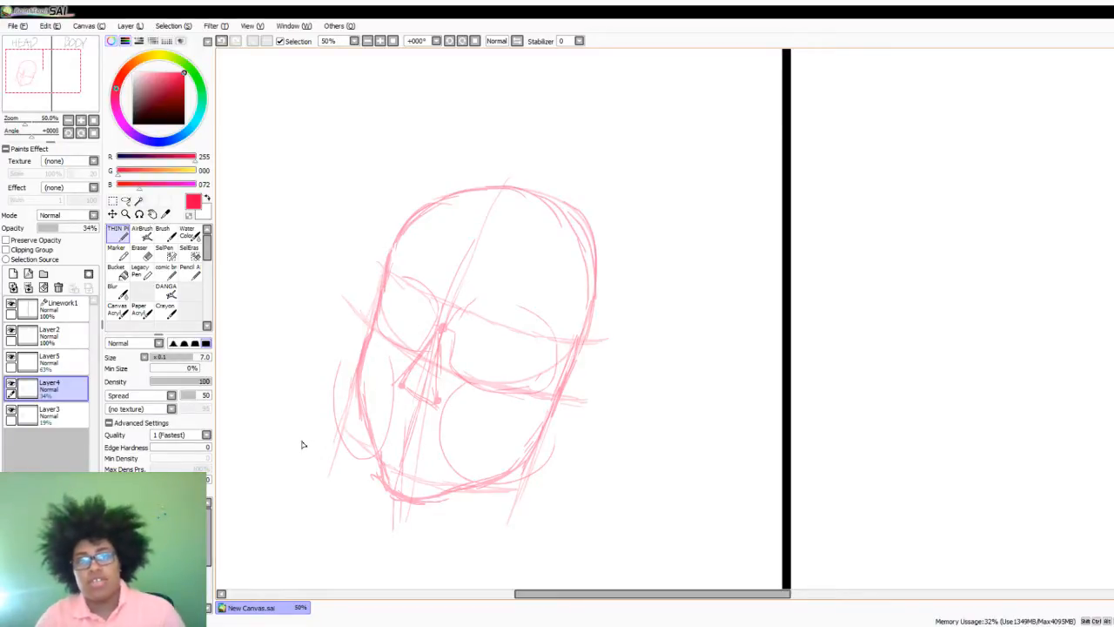
# - Make Layer5 active, enlarge the face to 100% and rotate the canvas view to -22° so the face stands upright
pyautogui.click(74, 364)
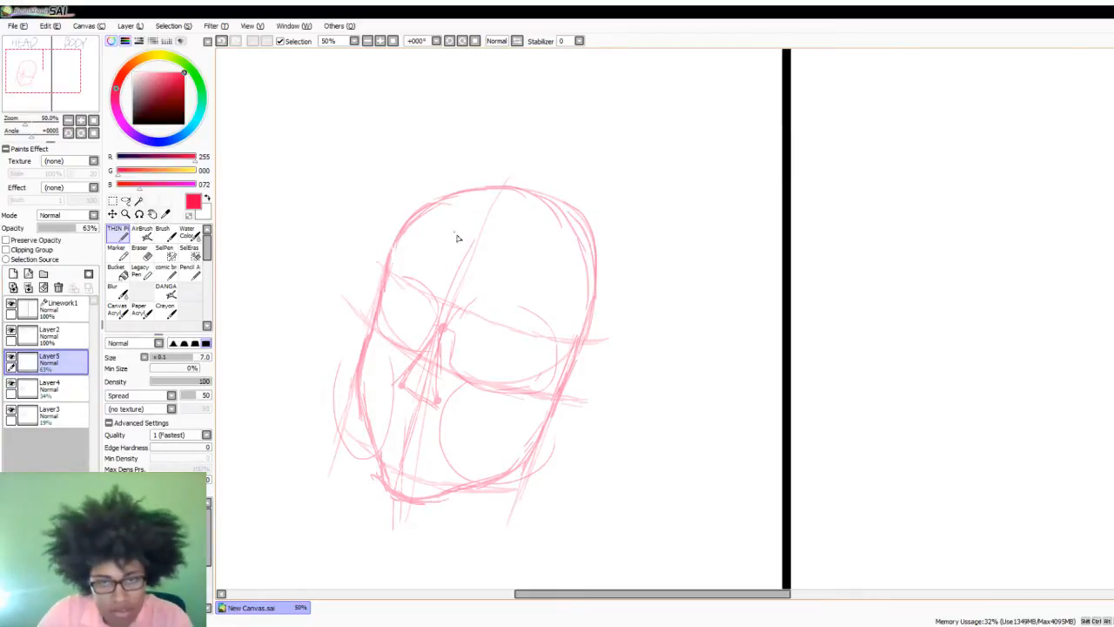
pyautogui.scroll(-1, 453, 349)
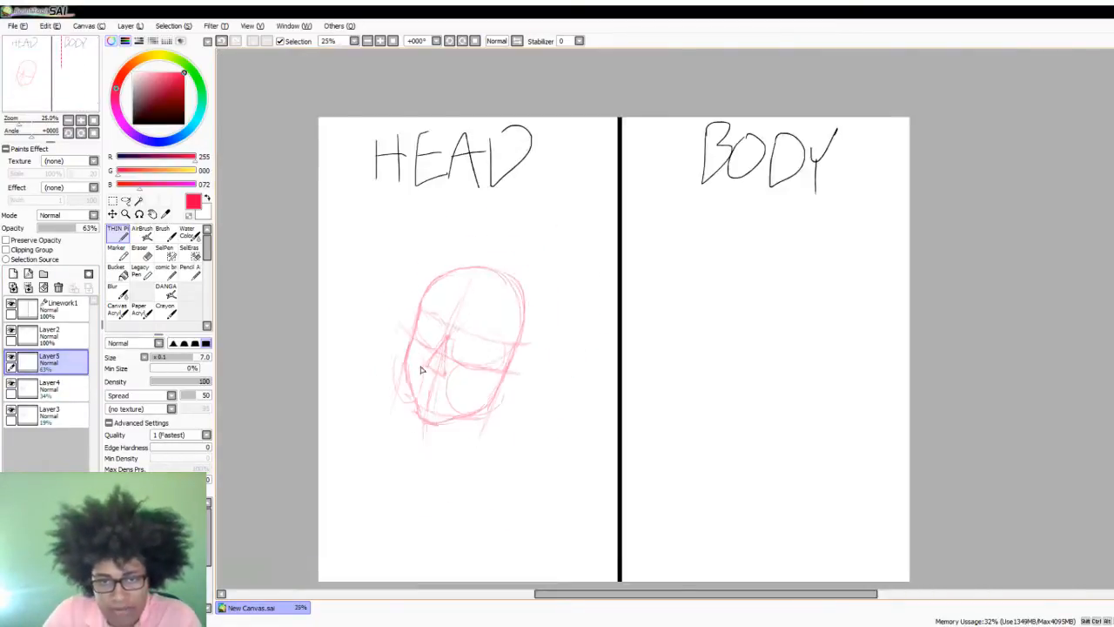
pyautogui.scroll(2, 421, 370)
pyautogui.scroll(-1, 429, 310)
pyautogui.scroll(1, 323, 268)
pyautogui.scroll(1, 346, 276)
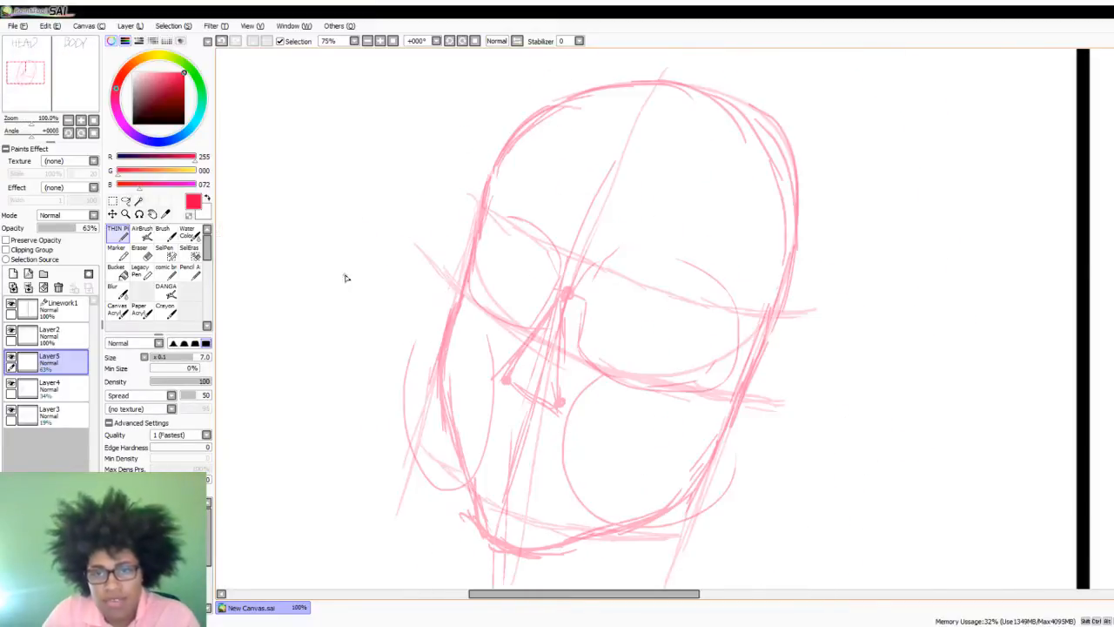
pyautogui.scroll(1, 462, 365)
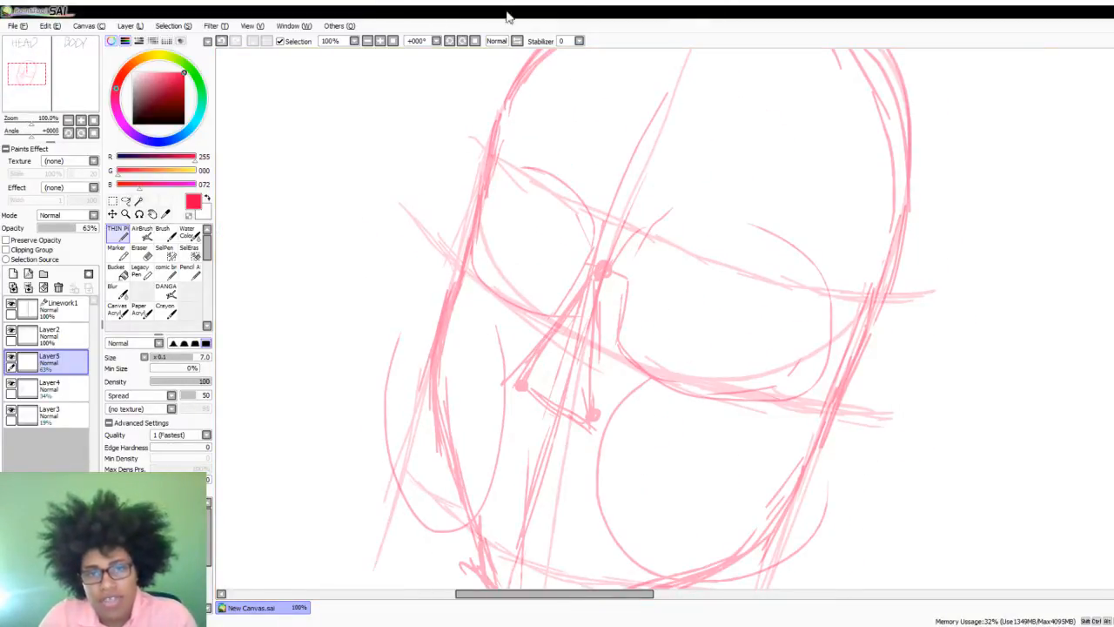
pyautogui.click(449, 41)
pyautogui.click(448, 41)
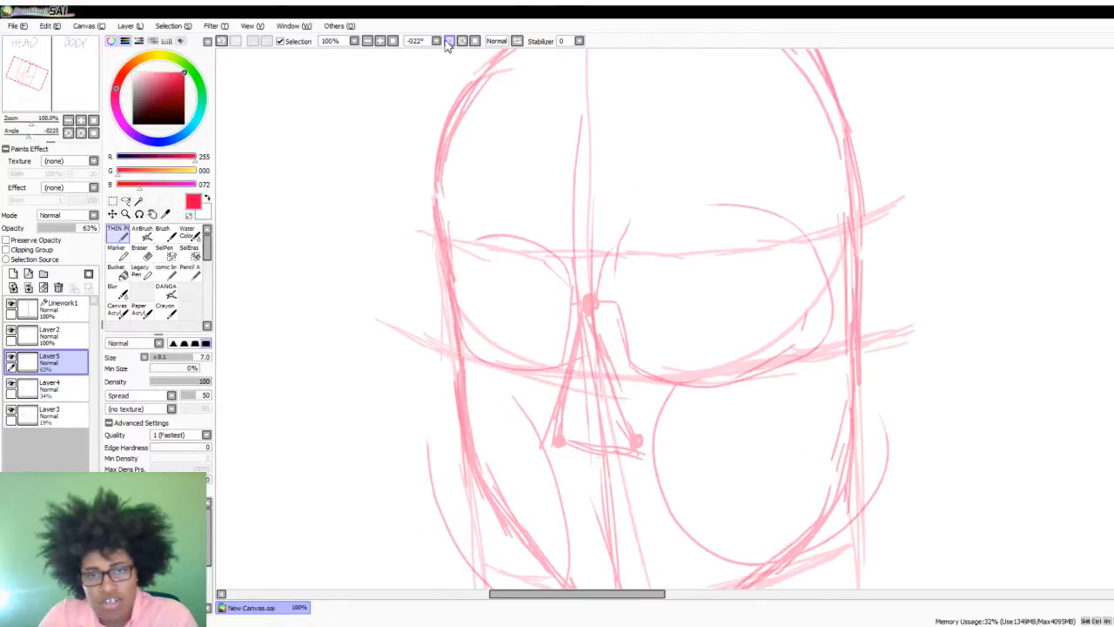
pyautogui.click(448, 41)
pyautogui.click(462, 41)
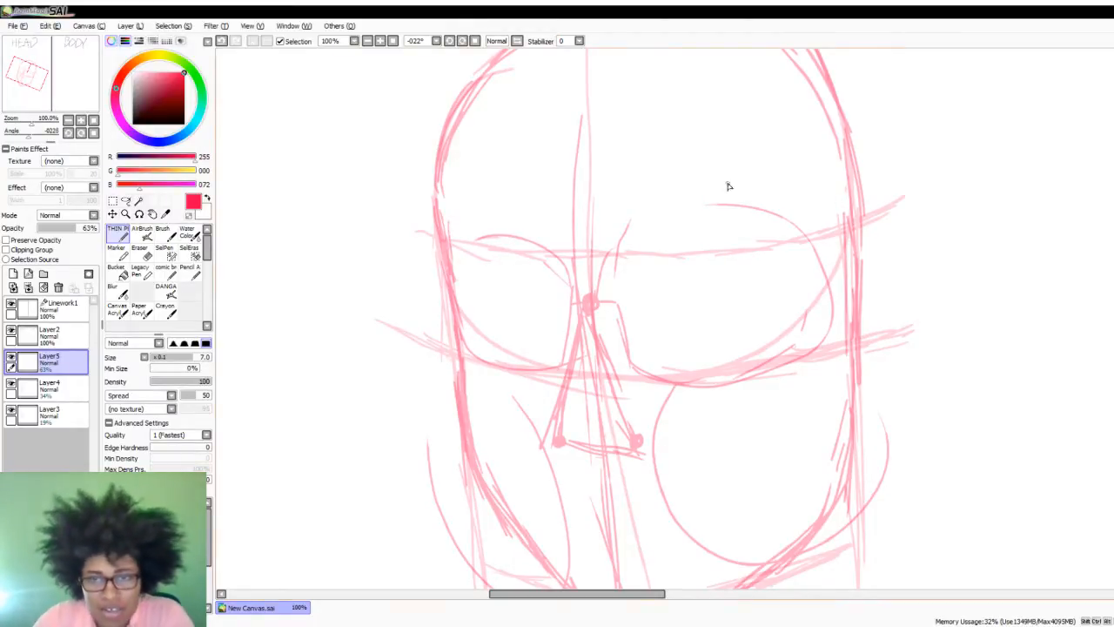
pyautogui.scroll(-3, 630, 261)
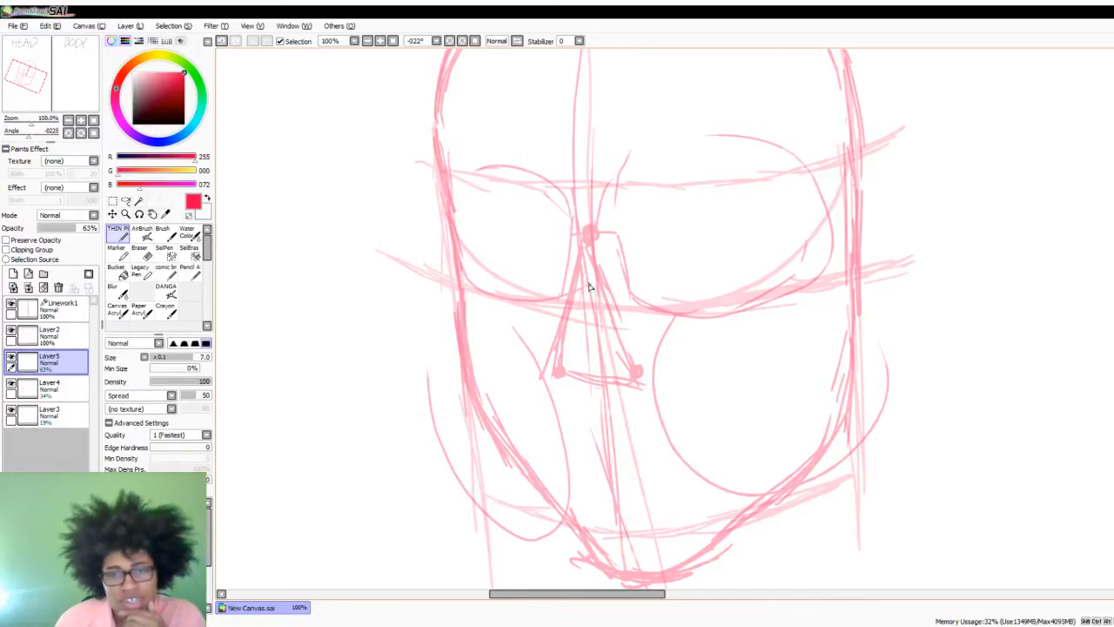
pyautogui.scroll(-2, 589, 298)
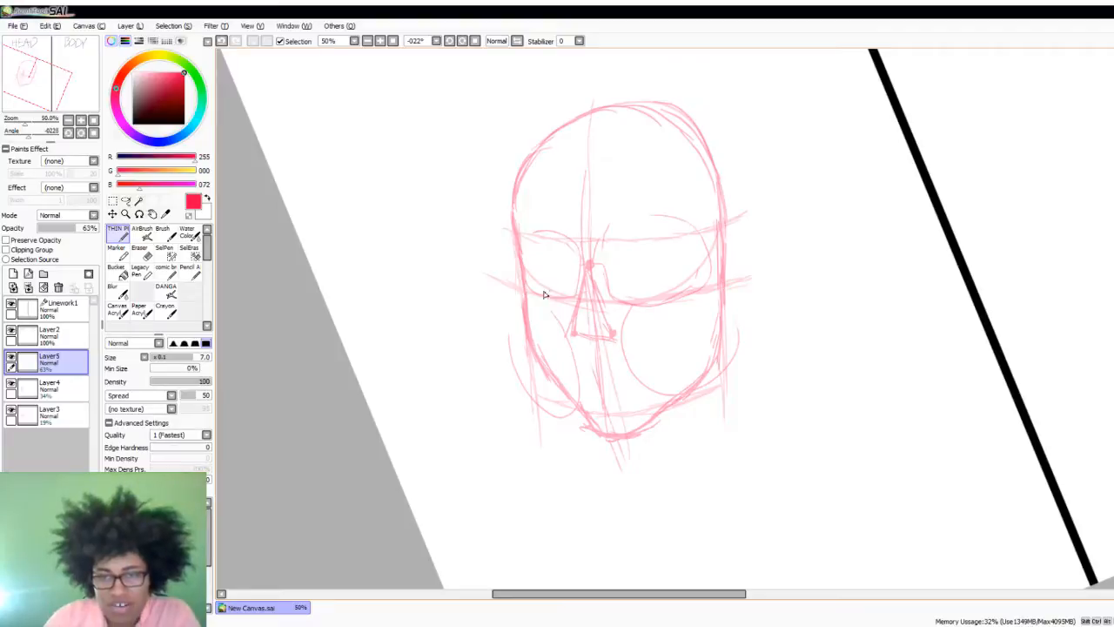
pyautogui.scroll(2, 601, 269)
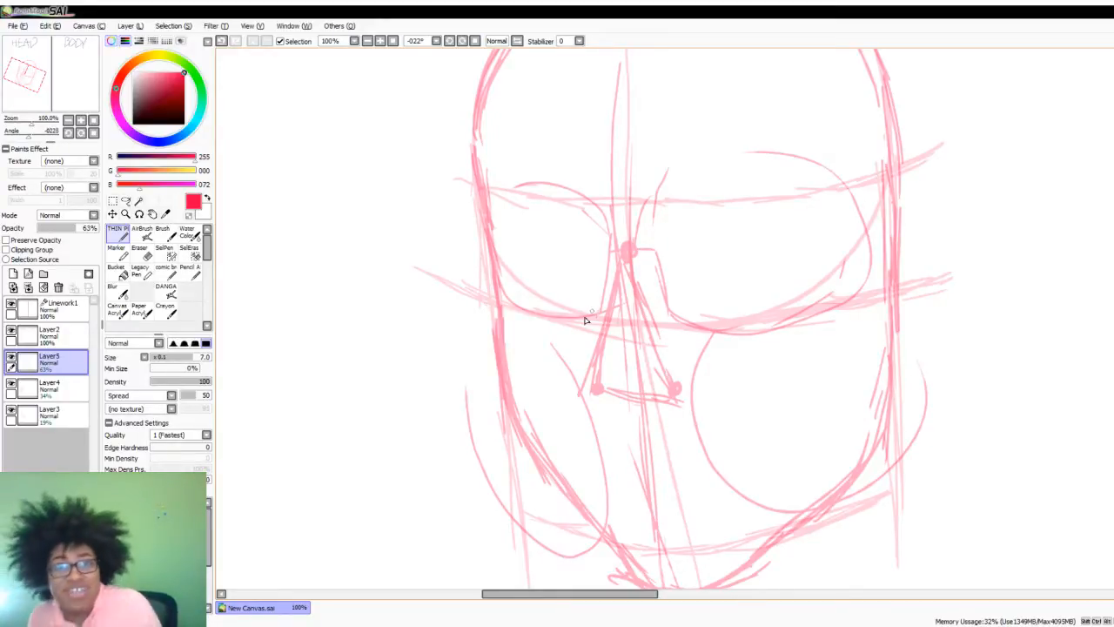
pyautogui.scroll(2, 618, 427)
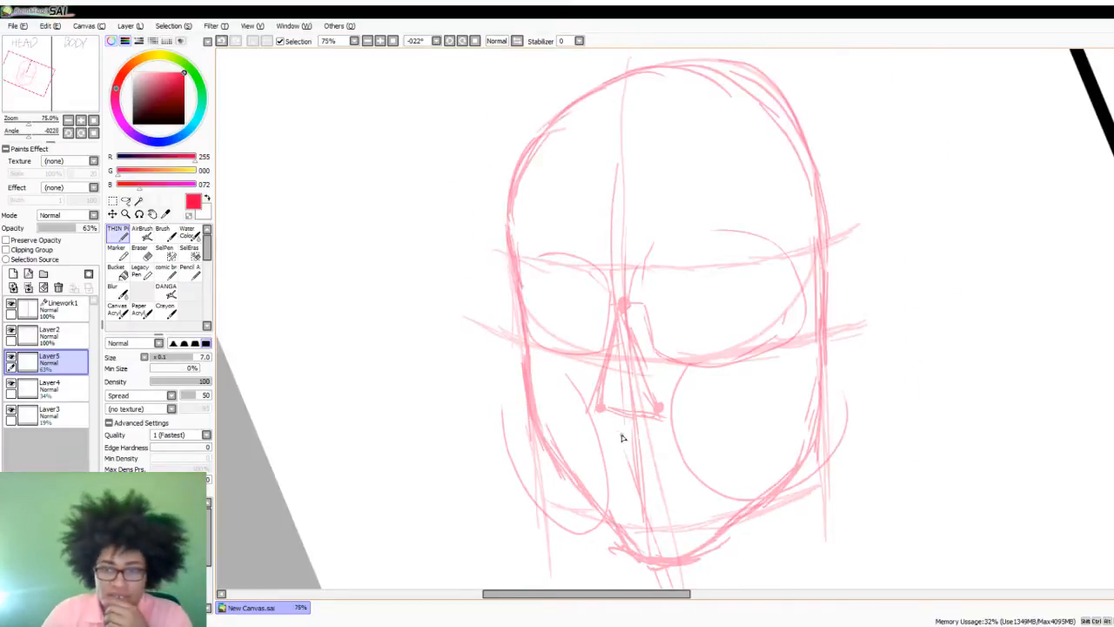
# - Draw a short horizontal bar across the nose bridge, then try a rounded eye outline in the left socket and undo it
pyautogui.scroll(-1, 605, 432)
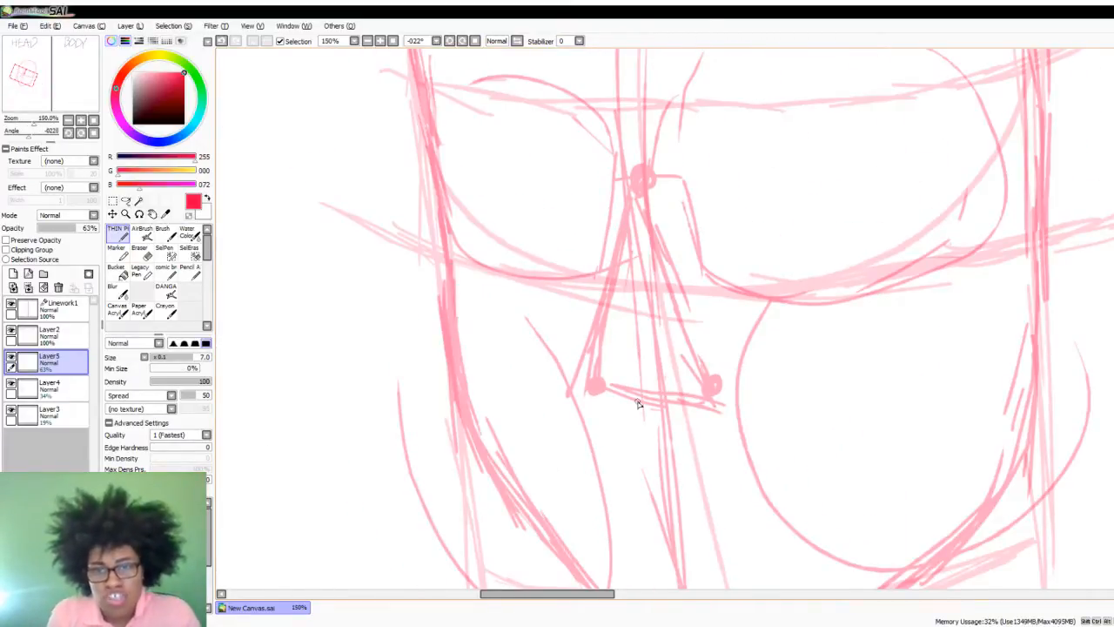
pyautogui.moveTo(614, 167); pyautogui.dragTo(690, 175)
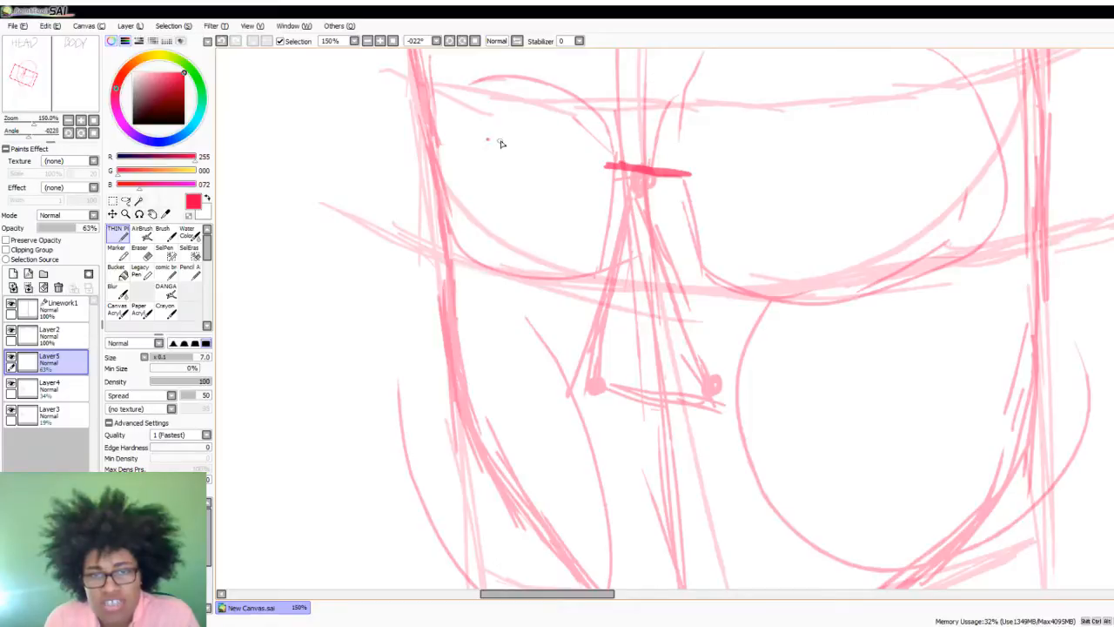
pyautogui.moveTo(491, 138)
pyautogui.mouseDown()
pyautogui.moveTo(468, 161)
pyautogui.moveTo(536, 182)
pyautogui.moveTo(584, 149)
pyautogui.moveTo(470, 142)
pyautogui.mouseUp()
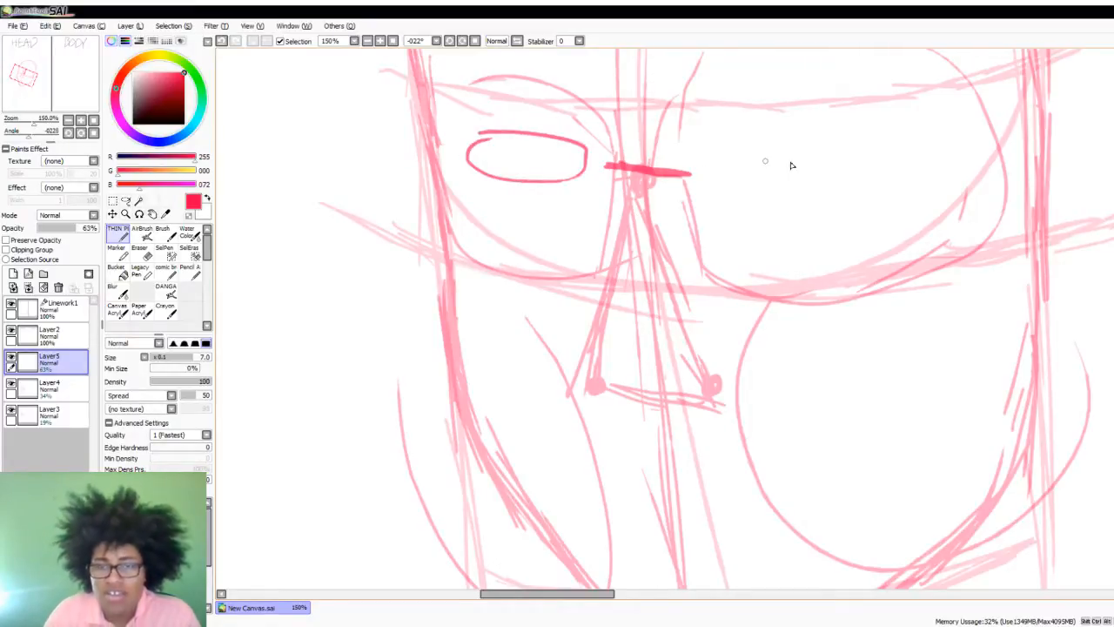
pyautogui.scroll(-3, 691, 256)
pyautogui.scroll(2, 690, 256)
pyautogui.hotkey('ctrl', 'z')
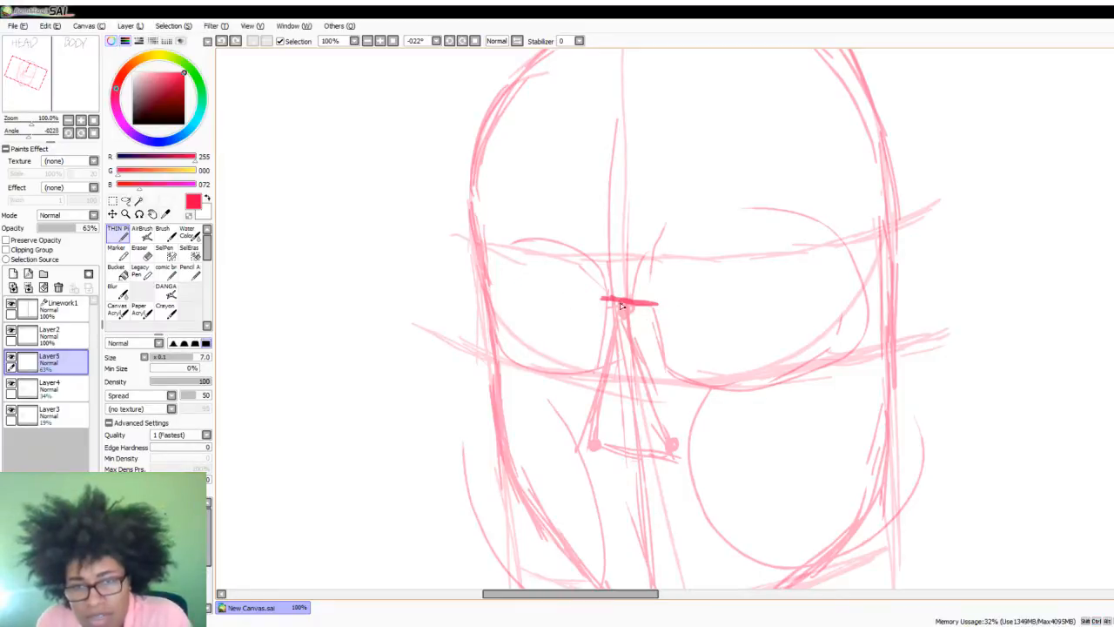
# - Mark the bridge below the bar, then sketch the nose's left side down from it and along the nose base
pyautogui.moveTo(620, 304); pyautogui.dragTo(621, 320)
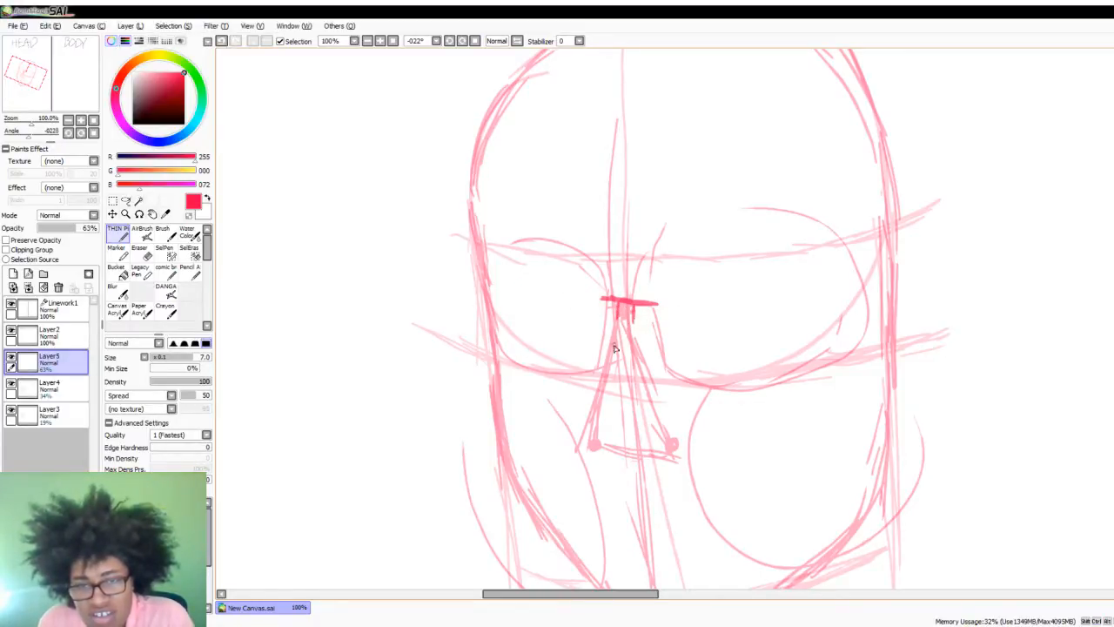
pyautogui.moveTo(616, 352); pyautogui.dragTo(595, 406)
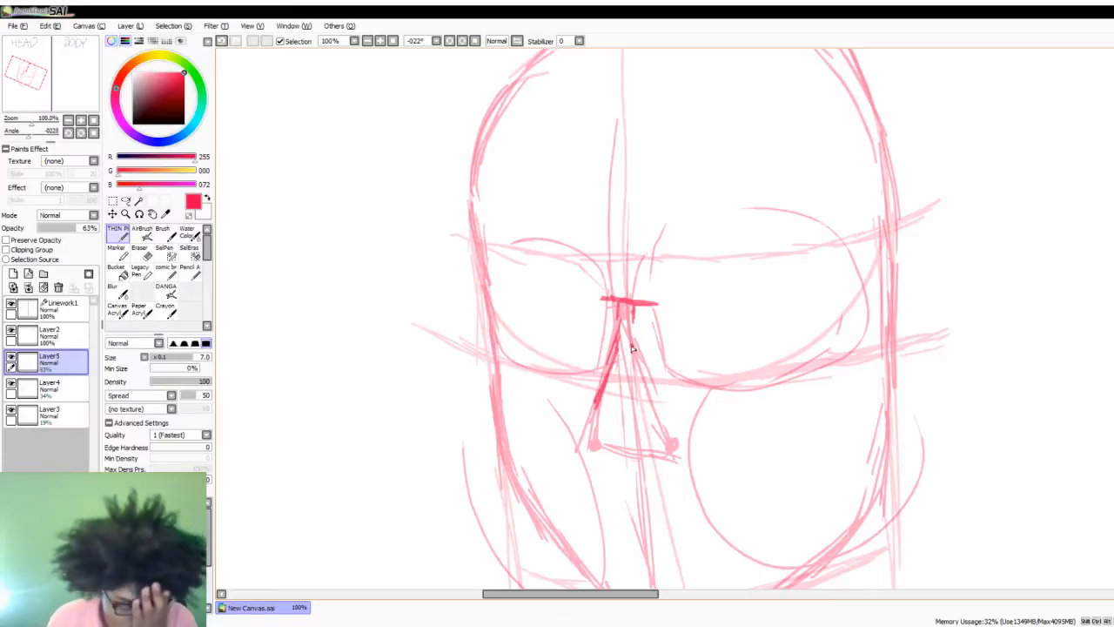
pyautogui.scroll(-2, 576, 410)
pyautogui.scroll(2, 666, 386)
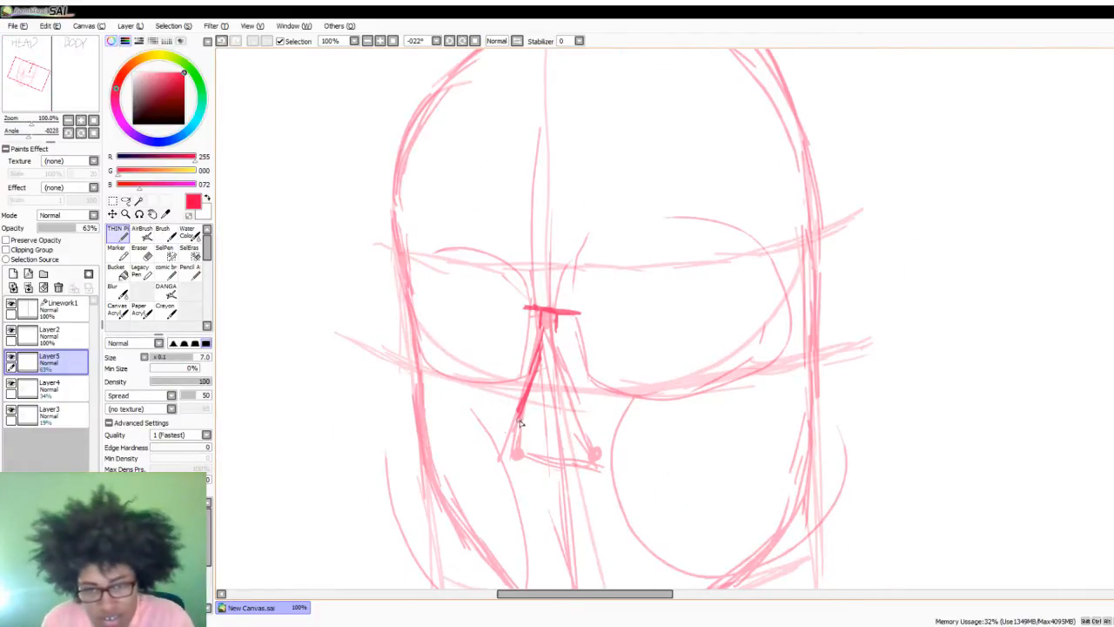
pyautogui.moveTo(519, 416)
pyautogui.mouseDown()
pyautogui.moveTo(517, 453)
pyautogui.moveTo(569, 470)
pyautogui.moveTo(515, 448)
pyautogui.moveTo(518, 430)
pyautogui.moveTo(516, 450)
pyautogui.moveTo(549, 464)
pyautogui.mouseUp()
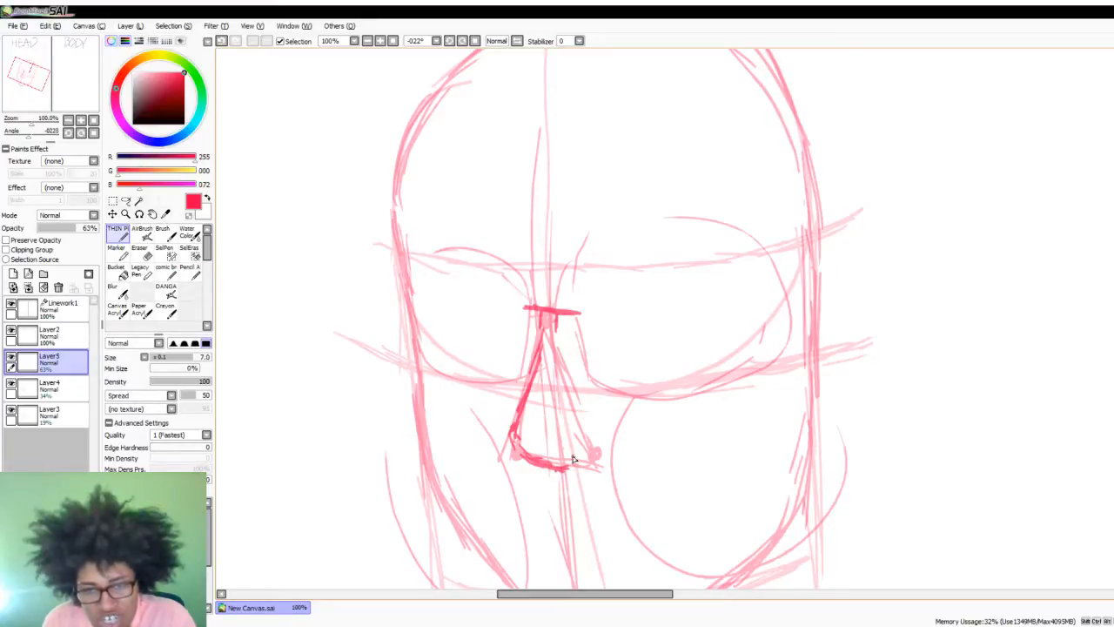
# - Sketch the rounded right nostril wing down to the nose base and build up the left wing
pyautogui.moveTo(566, 432); pyautogui.dragTo(584, 432)
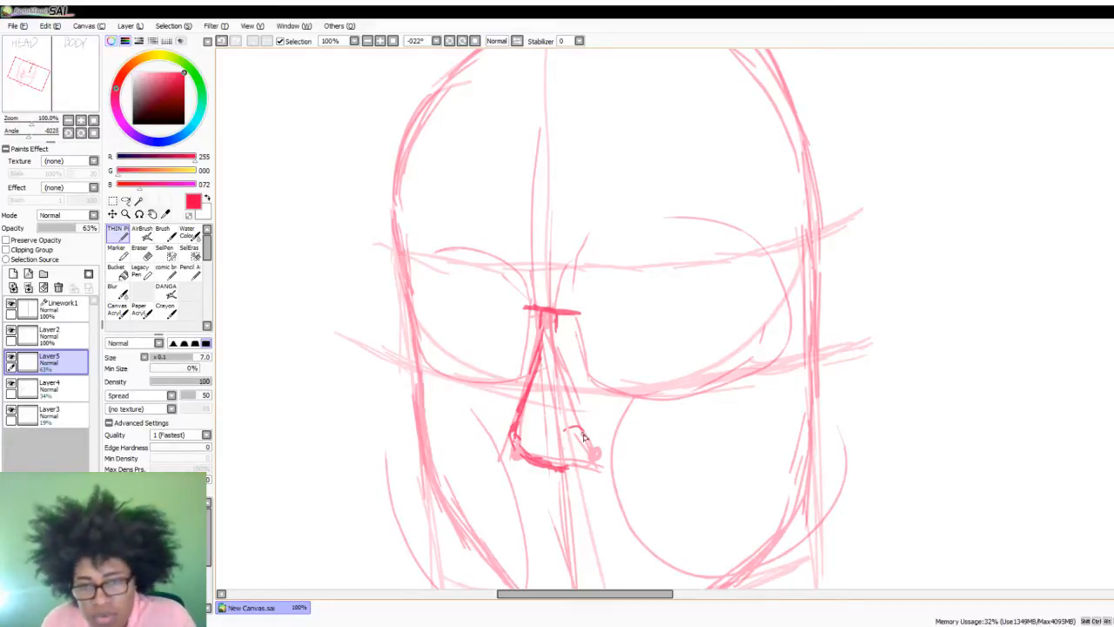
pyautogui.moveTo(587, 434)
pyautogui.mouseDown()
pyautogui.moveTo(599, 448)
pyautogui.moveTo(579, 431)
pyautogui.moveTo(601, 448)
pyautogui.moveTo(588, 469)
pyautogui.moveTo(599, 467)
pyautogui.moveTo(560, 467)
pyautogui.moveTo(574, 469)
pyautogui.mouseUp()
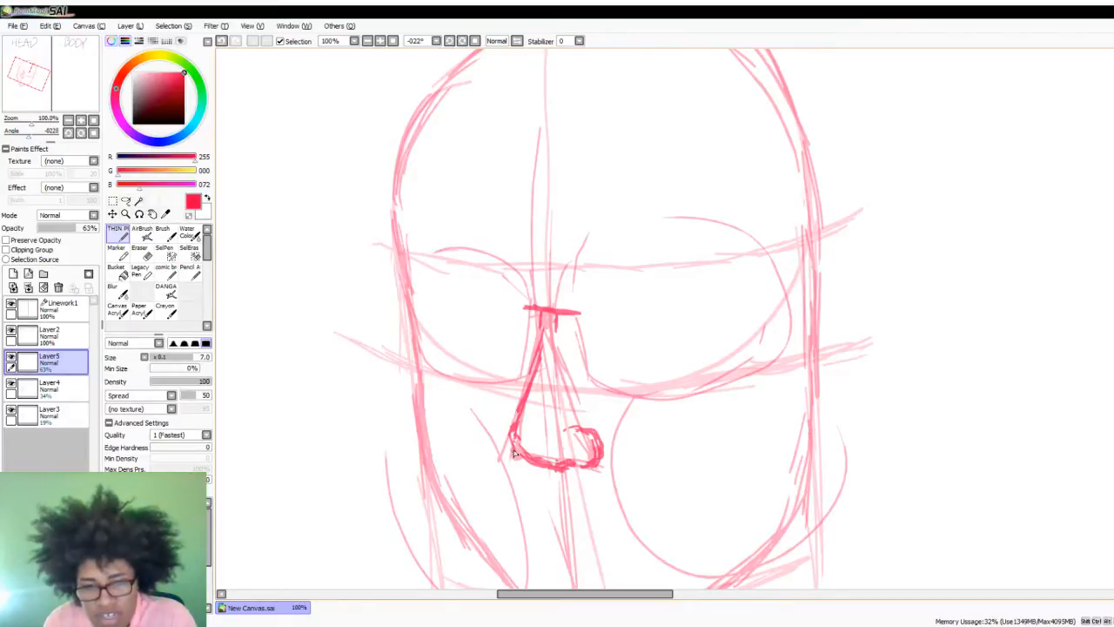
pyautogui.moveTo(514, 435)
pyautogui.mouseDown()
pyautogui.moveTo(514, 457)
pyautogui.moveTo(516, 425)
pyautogui.moveTo(511, 435)
pyautogui.mouseUp()
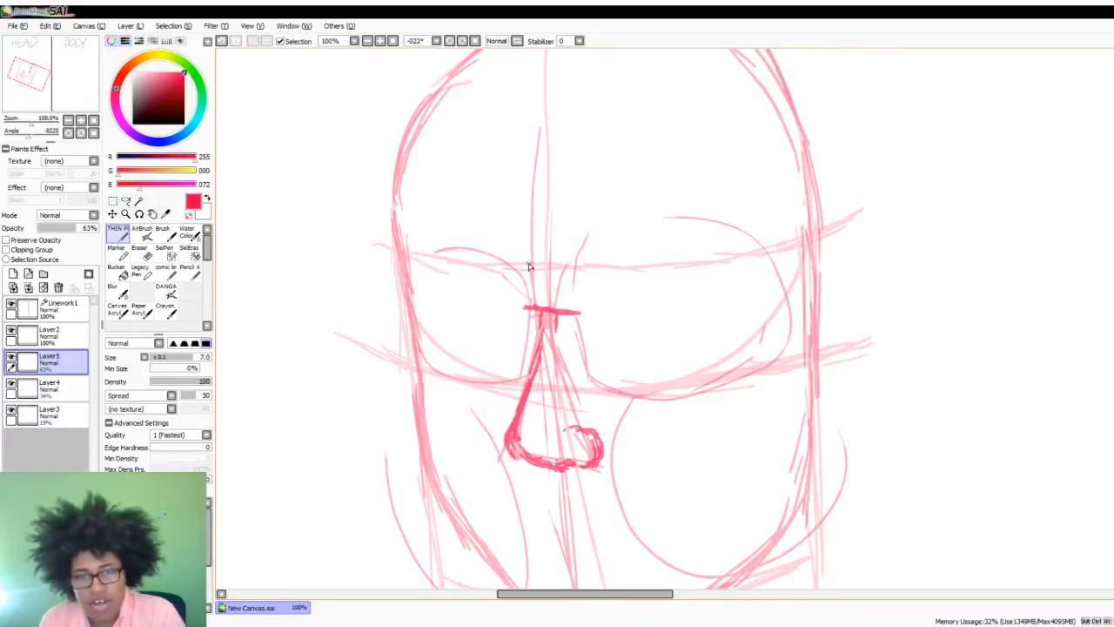
# - Outline the forehead as a large rounded shape whose lower curve passes through the nose bridge
pyautogui.moveTo(463, 129)
pyautogui.mouseDown()
pyautogui.moveTo(615, 316)
pyautogui.moveTo(732, 209)
pyautogui.mouseUp()
pyautogui.moveTo(695, 130); pyautogui.dragTo(470, 138)
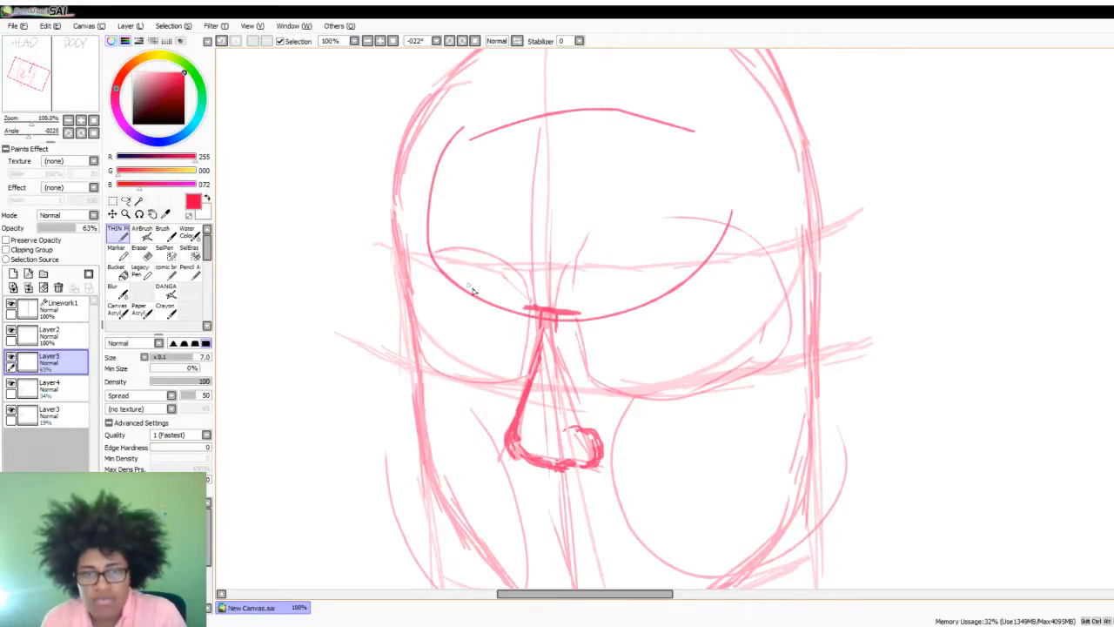
pyautogui.moveTo(670, 108); pyautogui.dragTo(724, 228)
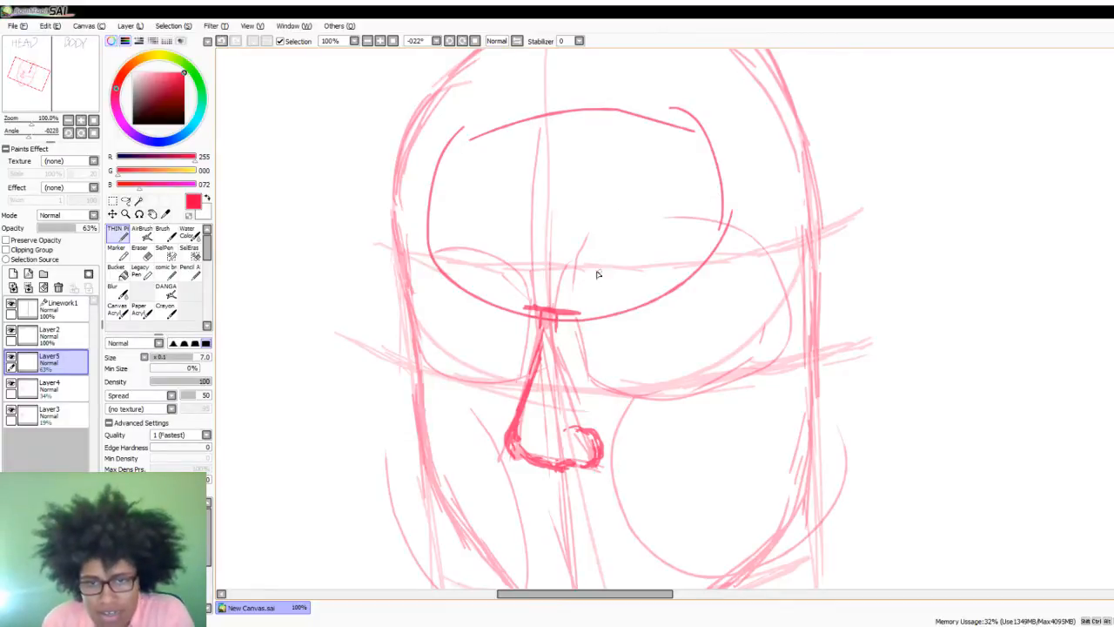
# - Draw short vertical lines above both ends of the bridge bar, sketch both brow lines, and darken the left socket's lower edge
pyautogui.moveTo(583, 228); pyautogui.dragTo(582, 318)
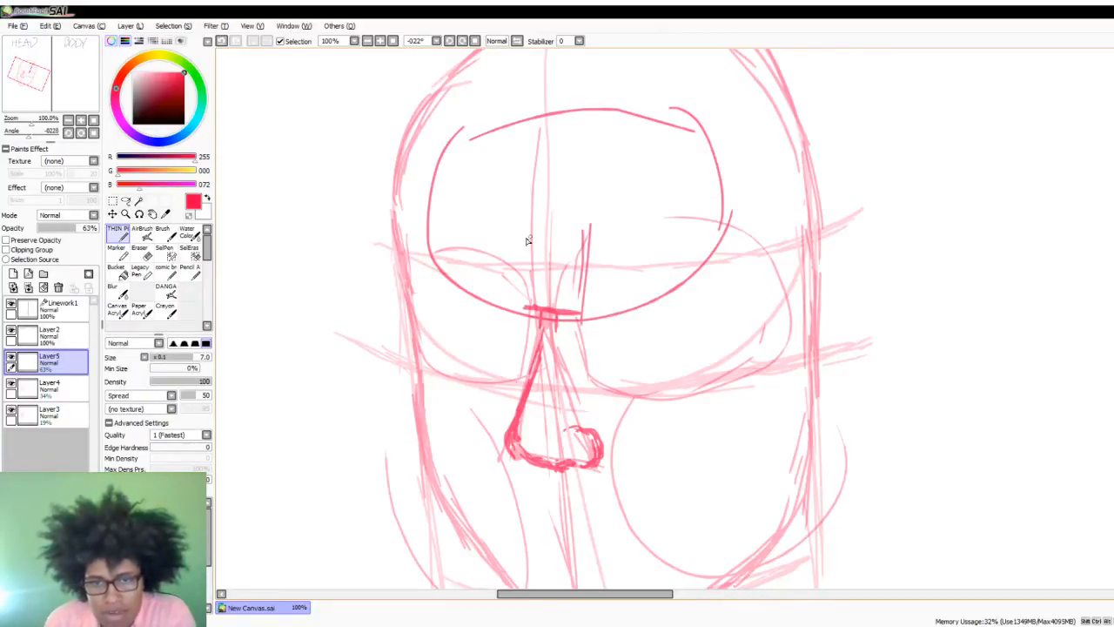
pyautogui.moveTo(519, 236)
pyautogui.mouseDown()
pyautogui.moveTo(524, 305)
pyautogui.moveTo(514, 286)
pyautogui.mouseUp()
pyautogui.moveTo(467, 258)
pyautogui.mouseDown()
pyautogui.moveTo(513, 278)
pyautogui.moveTo(498, 266)
pyautogui.mouseUp()
pyautogui.moveTo(409, 260)
pyautogui.mouseDown()
pyautogui.moveTo(477, 258)
pyautogui.moveTo(512, 280)
pyautogui.mouseUp()
pyautogui.moveTo(587, 293); pyautogui.dragTo(668, 272)
pyautogui.moveTo(663, 265)
pyautogui.mouseDown()
pyautogui.moveTo(653, 268)
pyautogui.moveTo(735, 260)
pyautogui.moveTo(659, 261)
pyautogui.mouseUp()
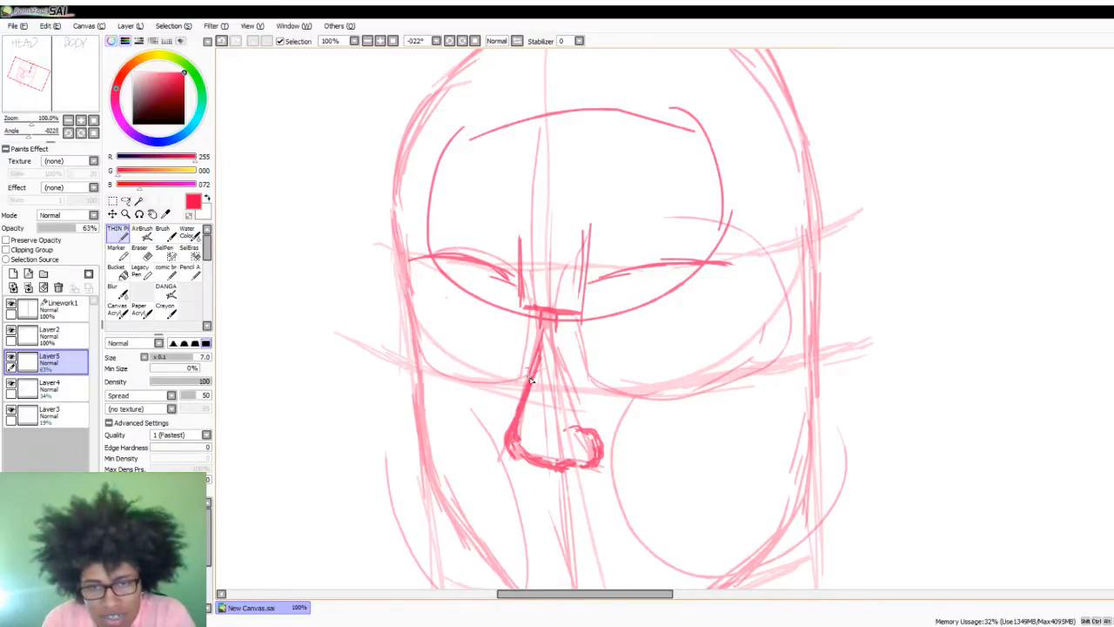
pyautogui.moveTo(521, 380); pyautogui.dragTo(467, 366)
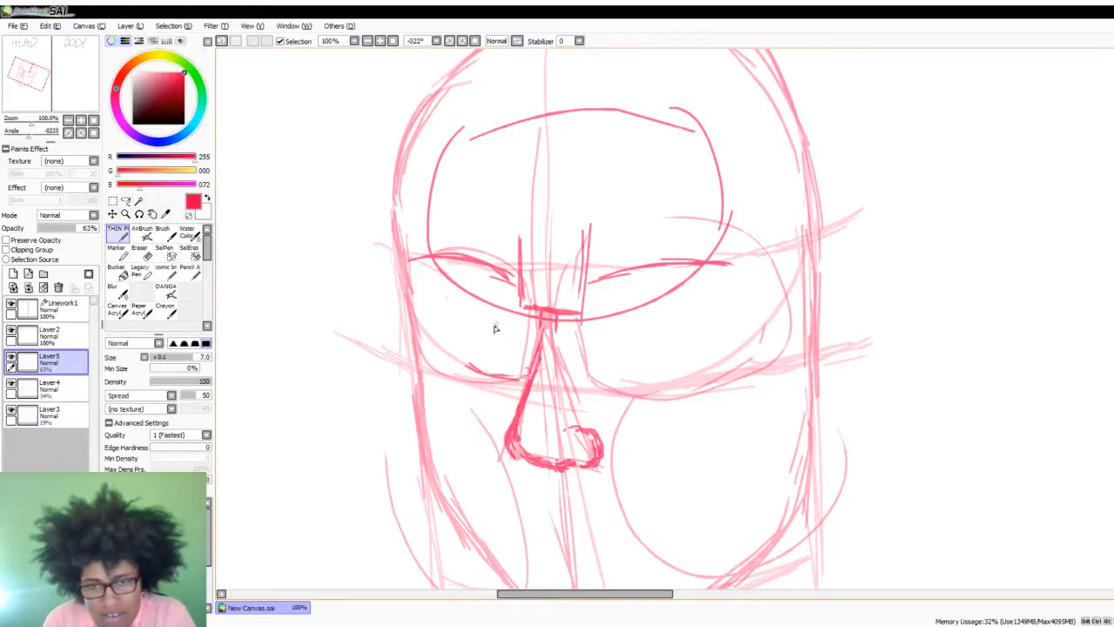
# - On Layer3, draw a curved eye-level guide across the face just below the nose bridge bar, and make Layer5 active again
pyautogui.click(66, 417)
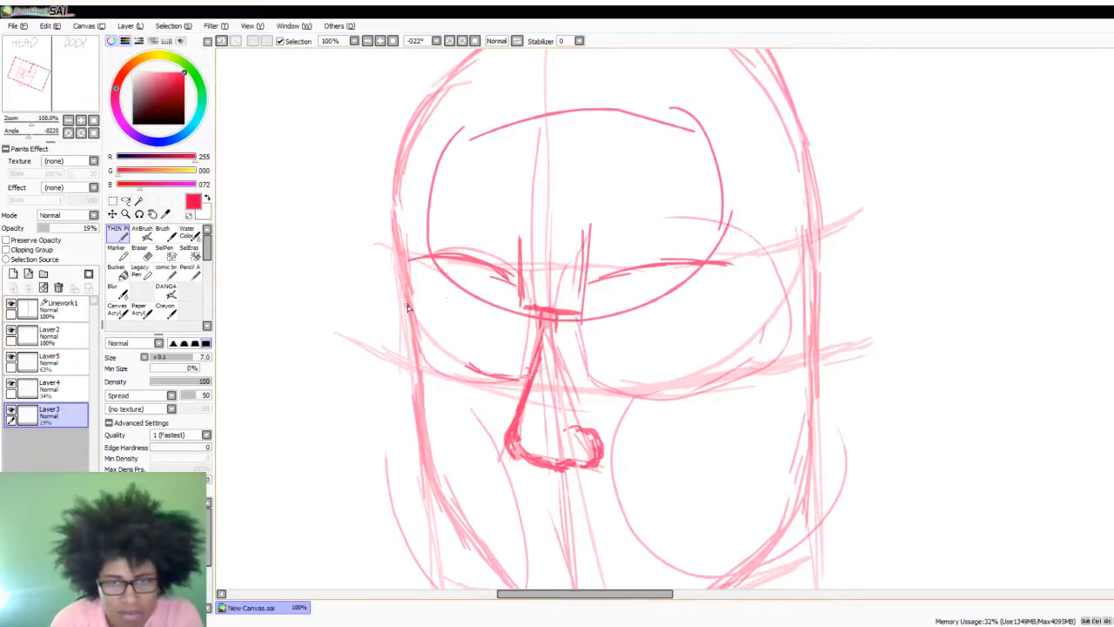
pyautogui.moveTo(419, 315)
pyautogui.mouseDown()
pyautogui.moveTo(738, 336)
pyautogui.moveTo(890, 287)
pyautogui.mouseUp()
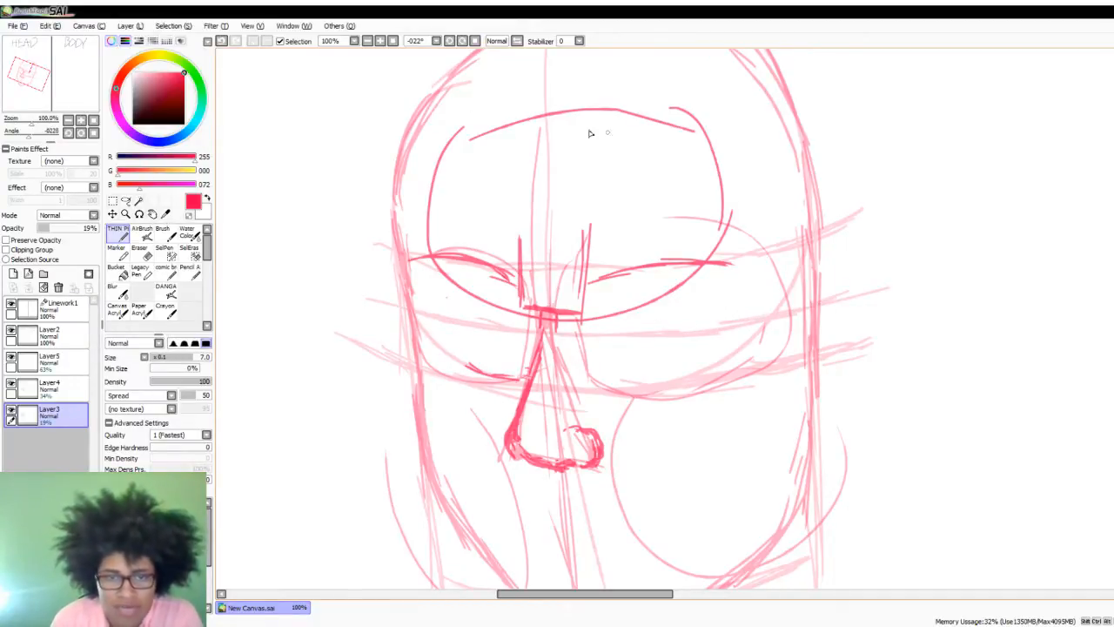
pyautogui.click(48, 361)
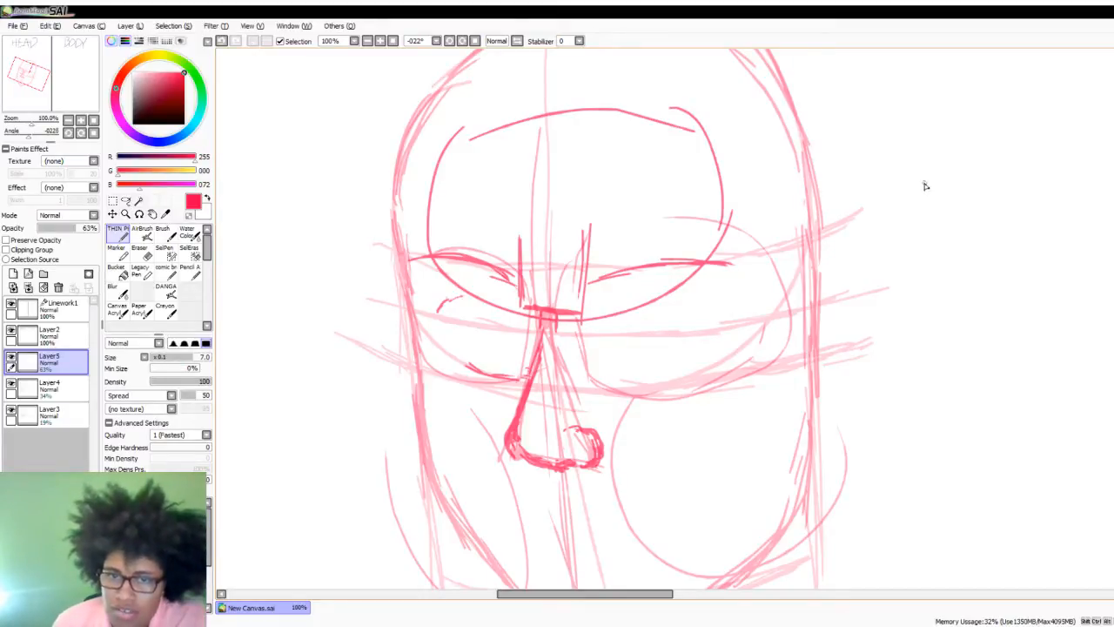
# - Beside the right of the head, sketch a small nose wedge and an almond-shaped eye outline with a vertical centre line
pyautogui.moveTo(1014, 156); pyautogui.dragTo(1003, 243)
pyautogui.moveTo(1017, 152)
pyautogui.mouseDown()
pyautogui.moveTo(1038, 238)
pyautogui.moveTo(1012, 248)
pyautogui.mouseUp()
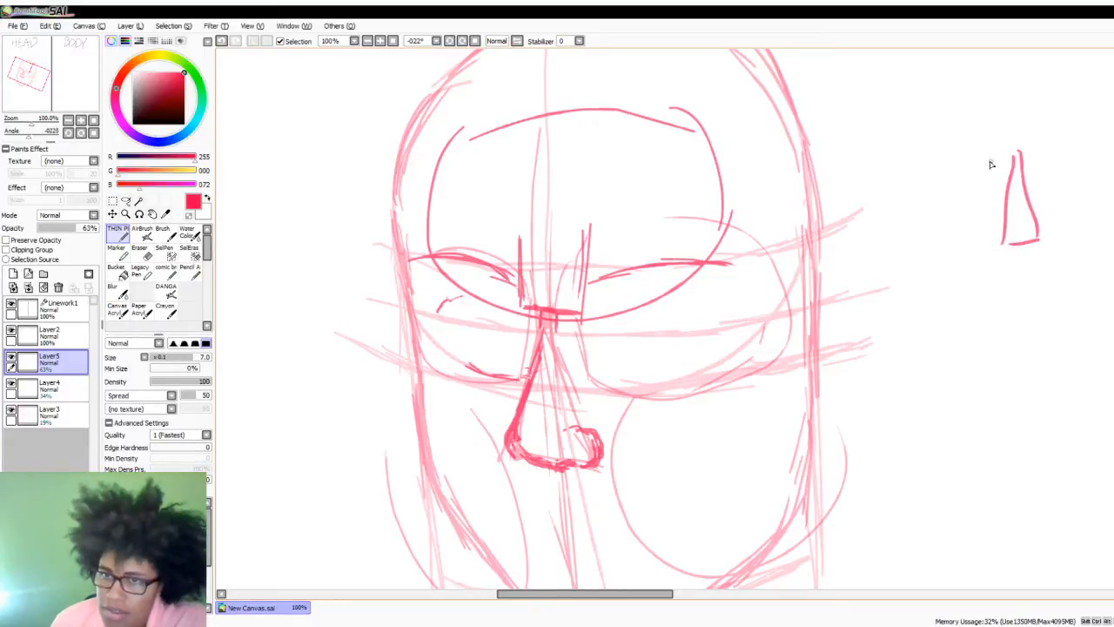
pyautogui.moveTo(974, 146)
pyautogui.mouseDown()
pyautogui.moveTo(993, 164)
pyautogui.moveTo(983, 183)
pyautogui.moveTo(987, 154)
pyautogui.moveTo(988, 165)
pyautogui.moveTo(959, 151)
pyautogui.moveTo(964, 195)
pyautogui.mouseUp()
pyautogui.moveTo(970, 122); pyautogui.dragTo(971, 133)
pyautogui.moveTo(968, 146); pyautogui.dragTo(965, 194)
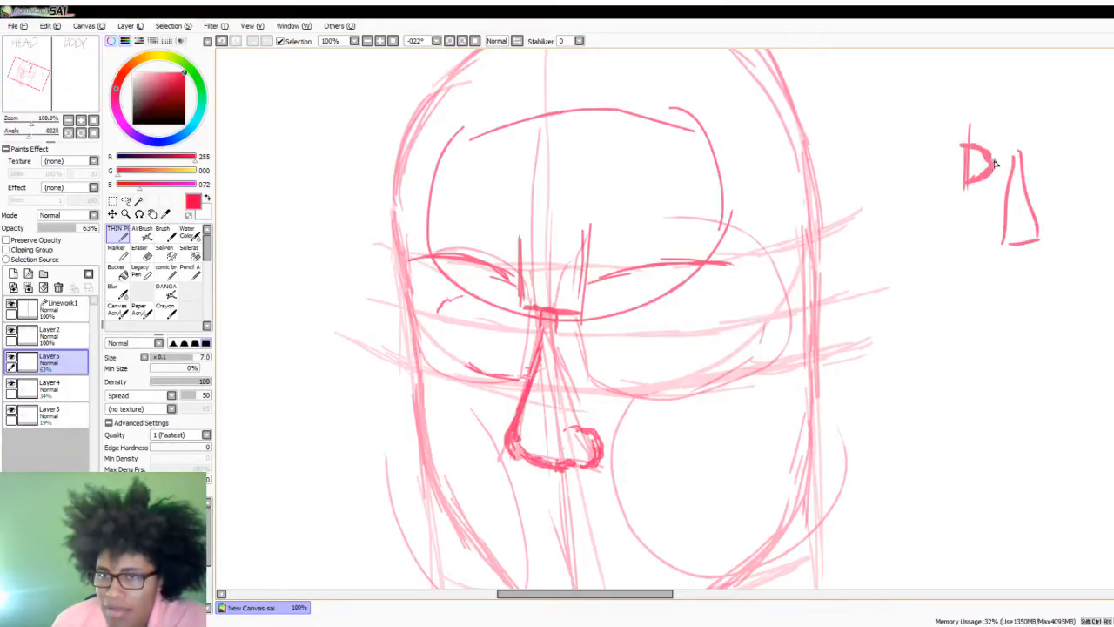
pyautogui.moveTo(970, 150)
pyautogui.mouseDown()
pyautogui.moveTo(916, 167)
pyautogui.moveTo(935, 171)
pyautogui.moveTo(923, 164)
pyautogui.moveTo(941, 159)
pyautogui.moveTo(919, 171)
pyautogui.moveTo(969, 183)
pyautogui.moveTo(911, 171)
pyautogui.moveTo(961, 147)
pyautogui.mouseUp()
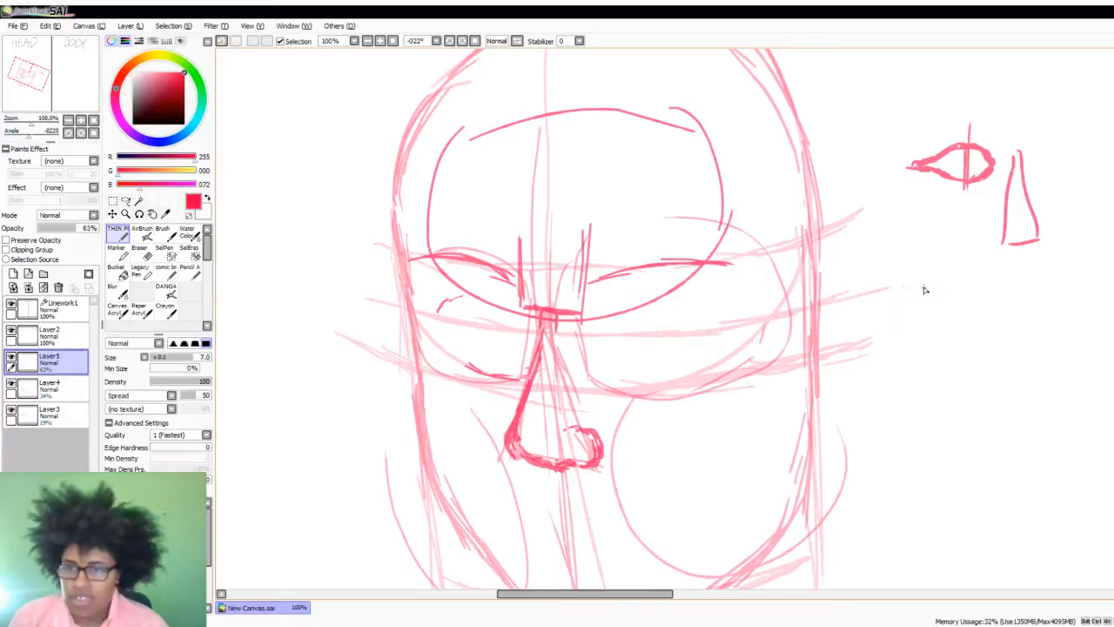
# - Sketch a narrower example eye with centre line, iris and hatching below the first one, and add an iris to the upper eye
pyautogui.moveTo(950, 305)
pyautogui.mouseDown()
pyautogui.moveTo(950, 276)
pyautogui.moveTo(948, 331)
pyautogui.moveTo(964, 296)
pyautogui.moveTo(989, 305)
pyautogui.moveTo(955, 315)
pyautogui.mouseUp()
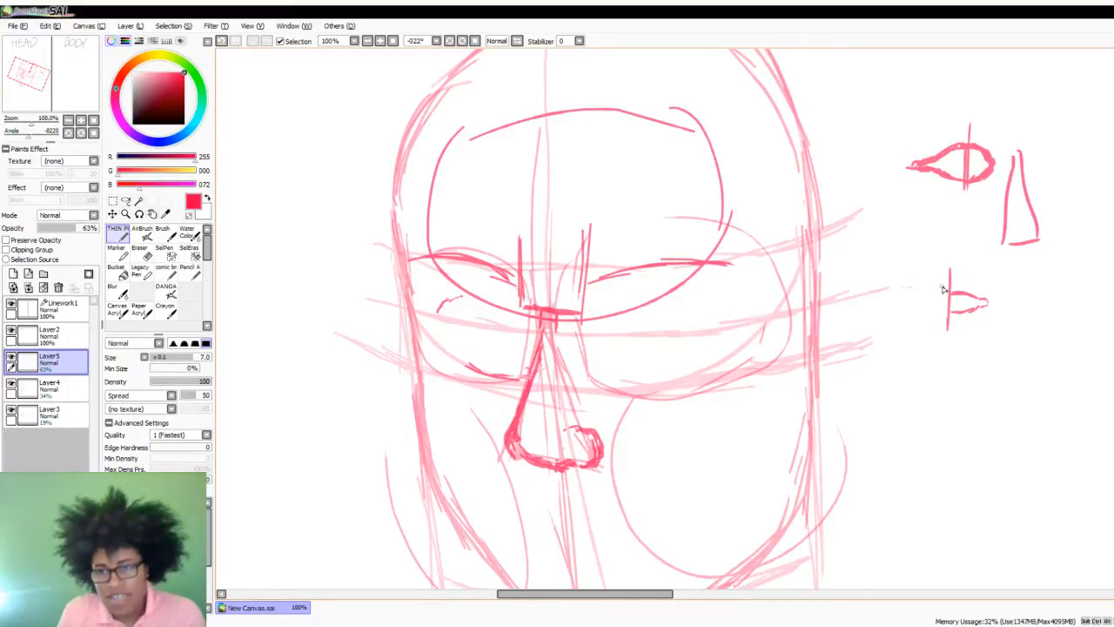
pyautogui.moveTo(948, 295)
pyautogui.mouseDown()
pyautogui.moveTo(901, 305)
pyautogui.moveTo(947, 316)
pyautogui.mouseUp()
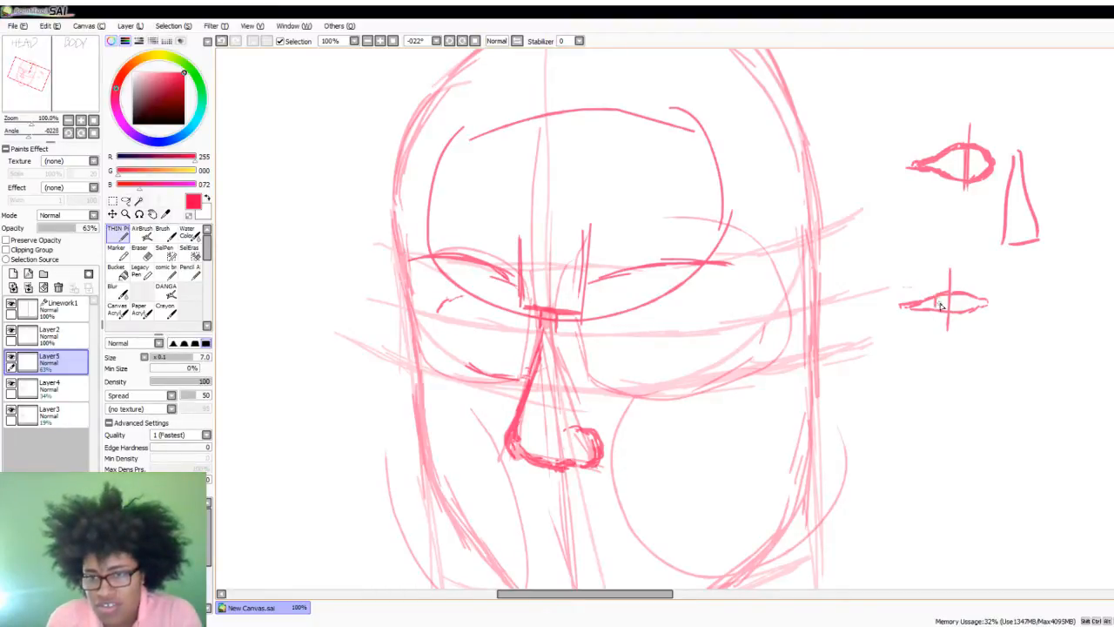
pyautogui.moveTo(940, 305)
pyautogui.mouseDown()
pyautogui.moveTo(941, 316)
pyautogui.moveTo(970, 309)
pyautogui.mouseUp()
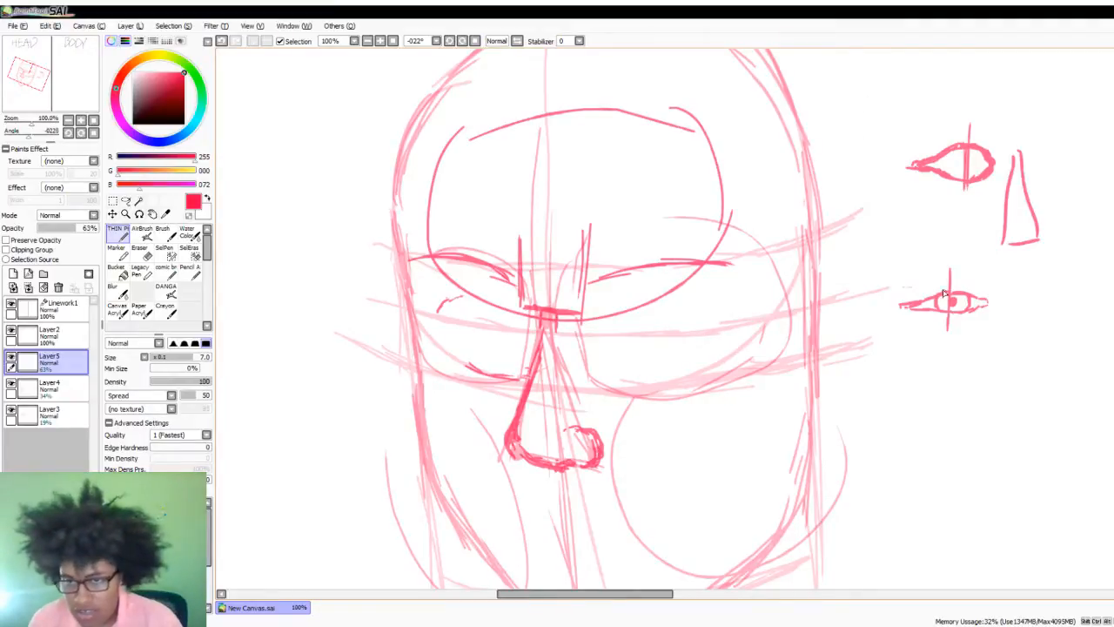
pyautogui.moveTo(982, 268)
pyautogui.mouseDown()
pyautogui.moveTo(975, 280)
pyautogui.moveTo(992, 278)
pyautogui.mouseUp()
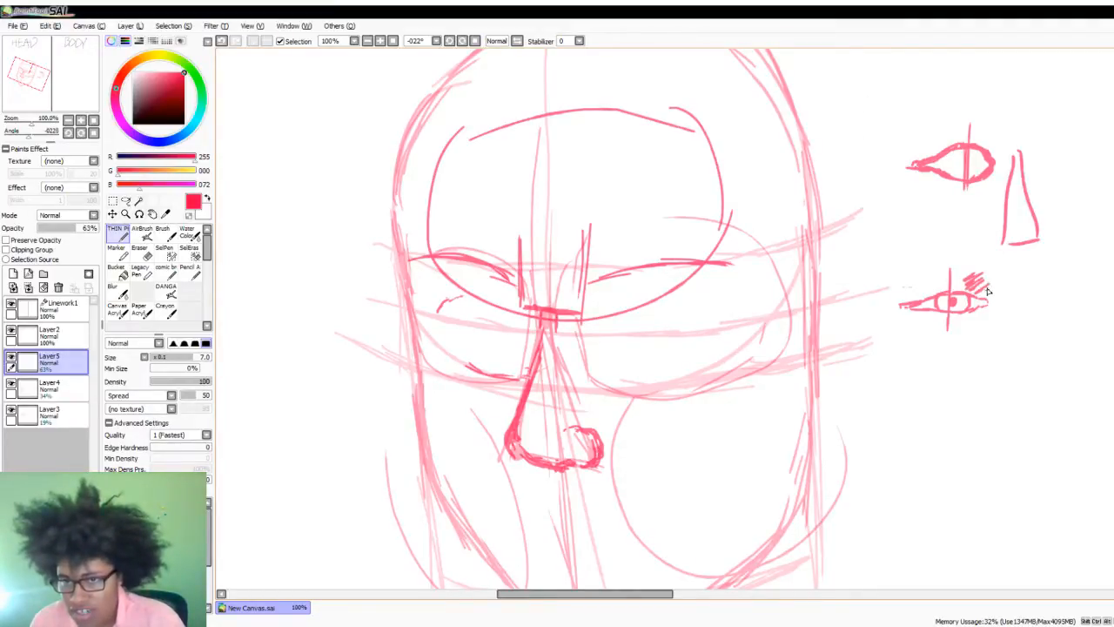
pyautogui.moveTo(986, 317)
pyautogui.mouseDown()
pyautogui.moveTo(980, 334)
pyautogui.moveTo(954, 306)
pyautogui.moveTo(963, 301)
pyautogui.moveTo(948, 305)
pyautogui.mouseUp()
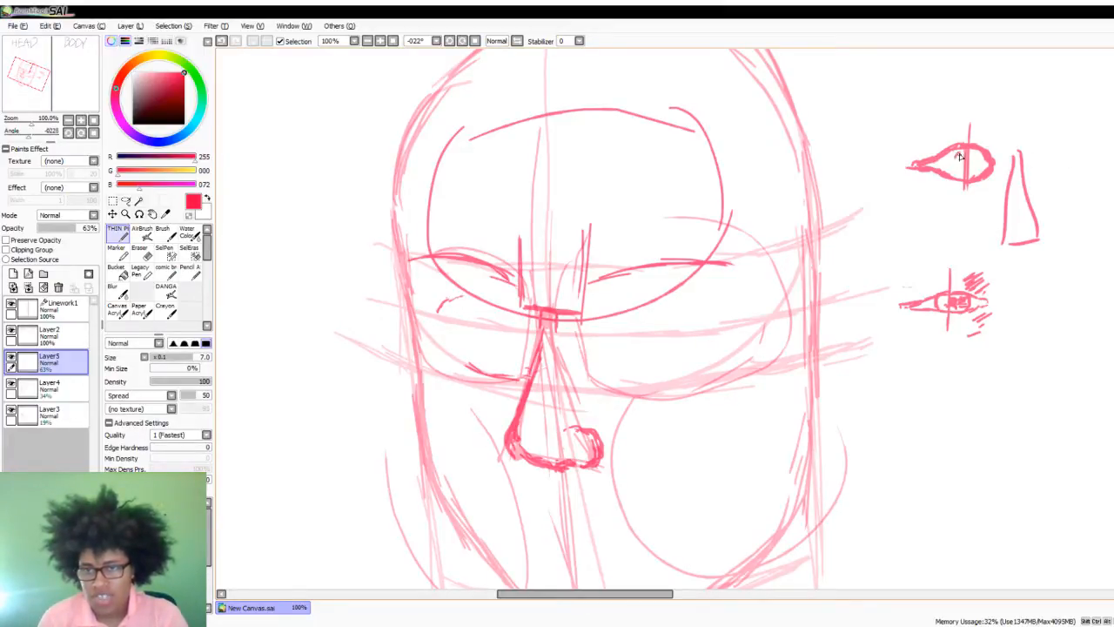
pyautogui.moveTo(958, 170)
pyautogui.mouseDown()
pyautogui.moveTo(975, 167)
pyautogui.moveTo(961, 152)
pyautogui.mouseUp()
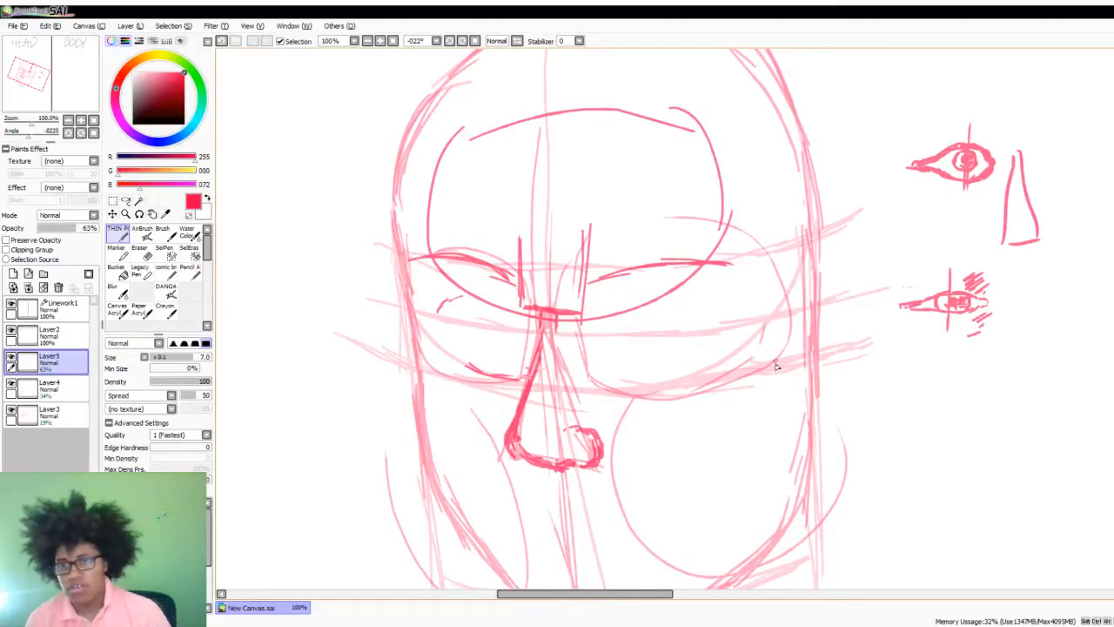
pyautogui.click(142, 230)
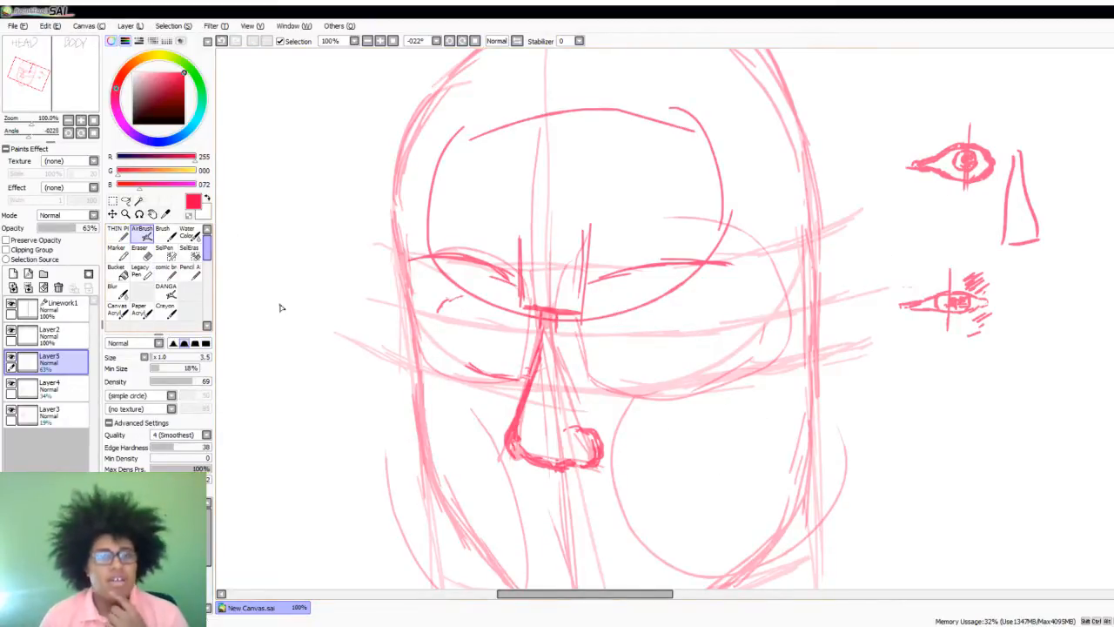
pyautogui.press('e')
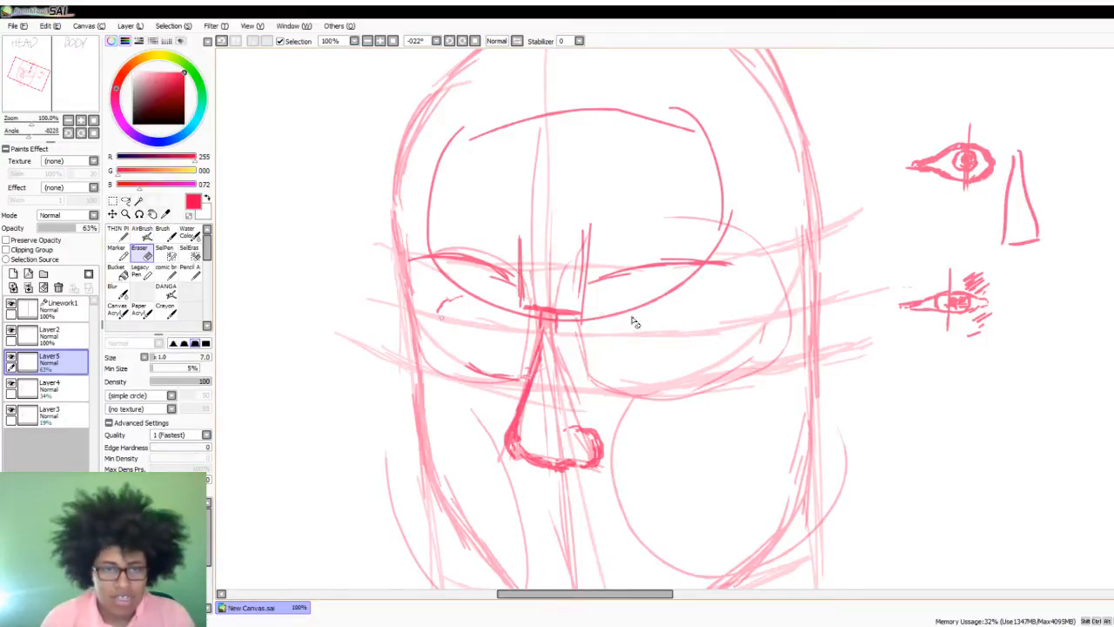
pyautogui.click(169, 554)
pyautogui.moveTo(979, 162)
pyautogui.mouseDown()
pyautogui.moveTo(920, 166)
pyautogui.moveTo(986, 222)
pyautogui.moveTo(965, 256)
pyautogui.moveTo(1036, 241)
pyautogui.mouseUp()
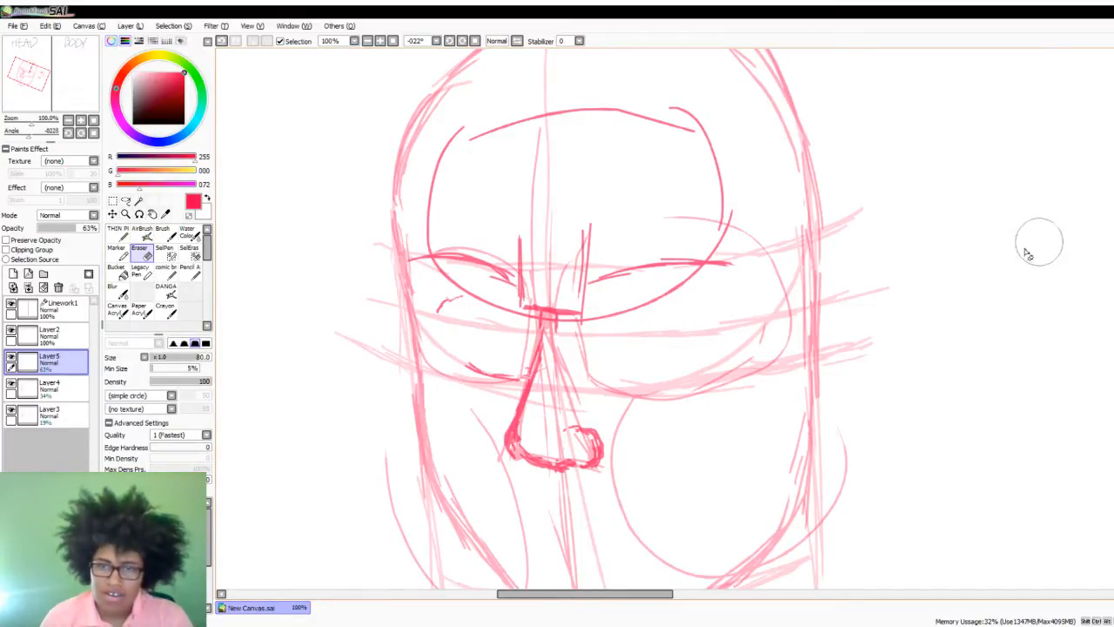
pyautogui.hotkey('ctrl', 'z')
pyautogui.hotkey('ctrl', 'z')
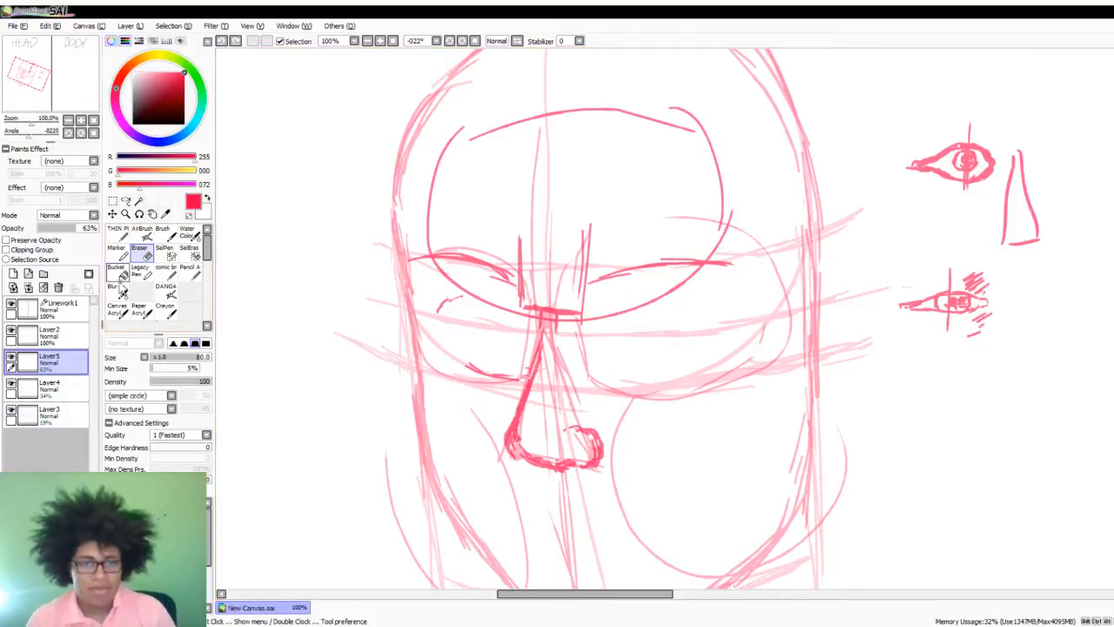
# - With the thin pen, sketch a third, larger example eye outline with a vertical centre line below the second one
pyautogui.click(117, 233)
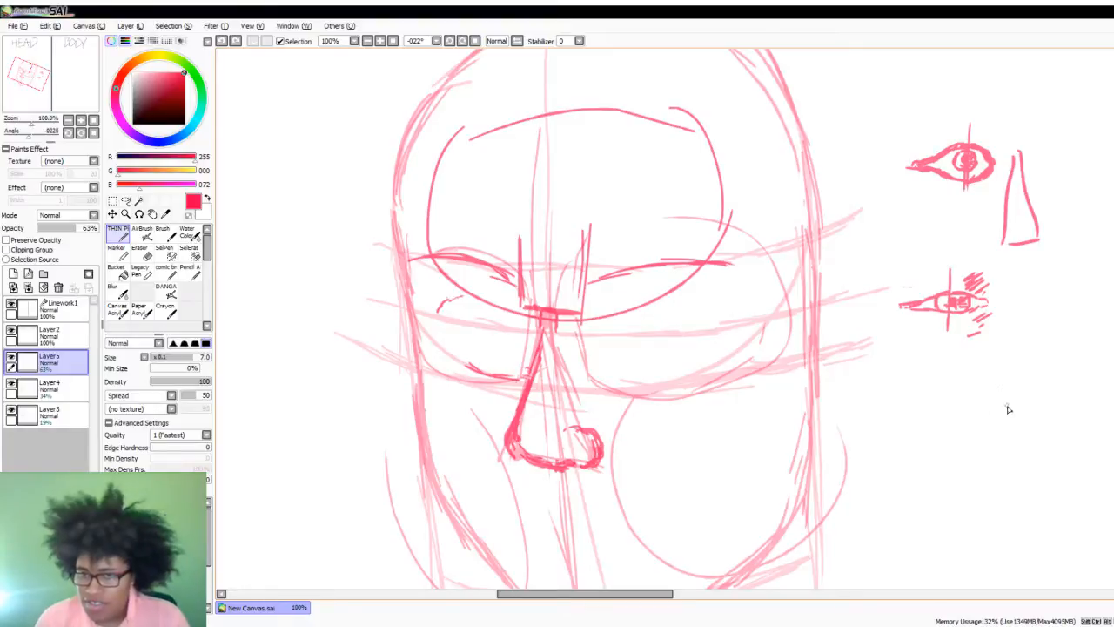
pyautogui.moveTo(1017, 384); pyautogui.dragTo(1013, 460)
pyautogui.moveTo(1018, 402)
pyautogui.mouseDown()
pyautogui.moveTo(1057, 438)
pyautogui.moveTo(1014, 435)
pyautogui.moveTo(1012, 403)
pyautogui.moveTo(948, 426)
pyautogui.moveTo(988, 445)
pyautogui.mouseUp()
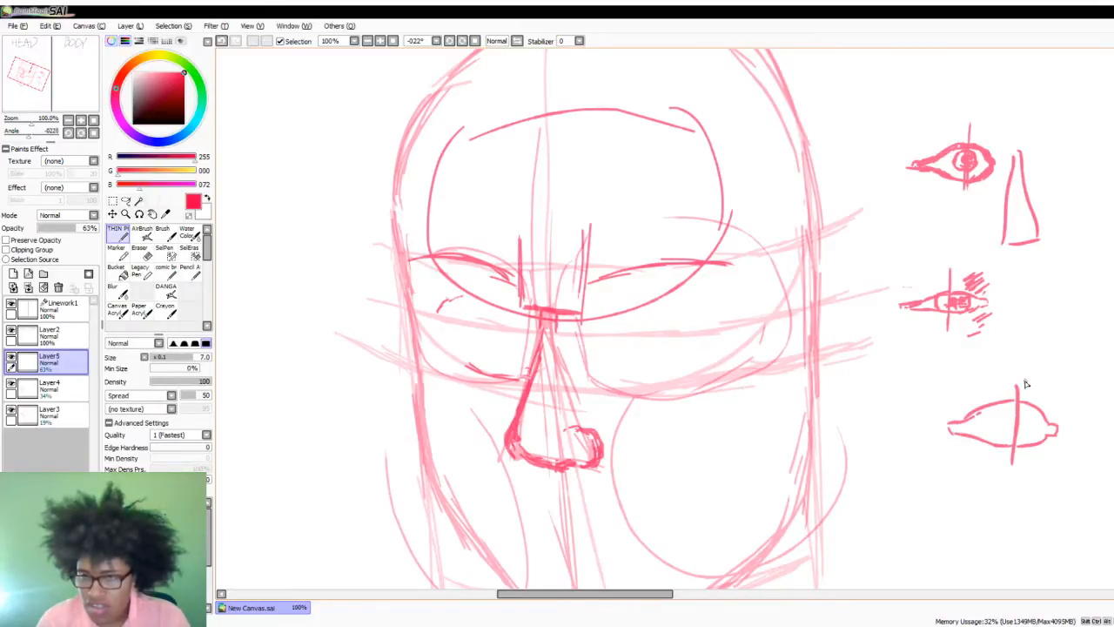
# - Bracket the example eye's two halves, label them "half lemon" and "half tear drop", and darken the tear-drop half's outline
pyautogui.moveTo(1015, 373)
pyautogui.mouseDown()
pyautogui.moveTo(1065, 373)
pyautogui.moveTo(1039, 367)
pyautogui.mouseUp()
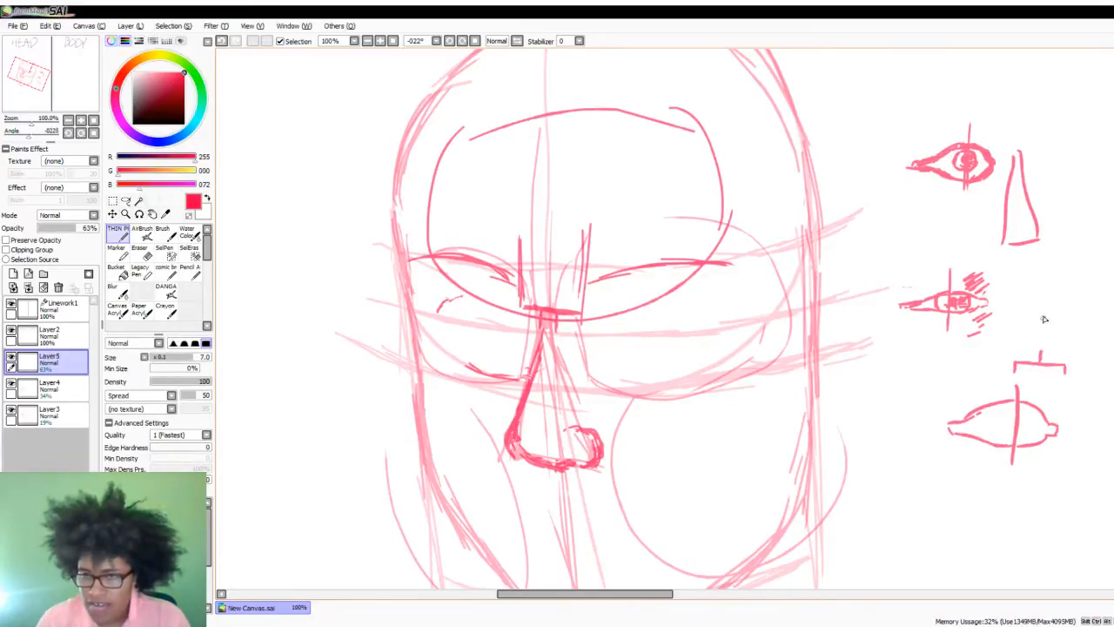
pyautogui.moveTo(1031, 317)
pyautogui.mouseDown()
pyautogui.moveTo(1052, 299)
pyautogui.moveTo(1037, 295)
pyautogui.moveTo(1031, 312)
pyautogui.moveTo(1055, 306)
pyautogui.moveTo(1065, 284)
pyautogui.moveTo(1075, 311)
pyautogui.moveTo(1078, 299)
pyautogui.moveTo(1058, 332)
pyautogui.moveTo(1109, 333)
pyautogui.mouseUp()
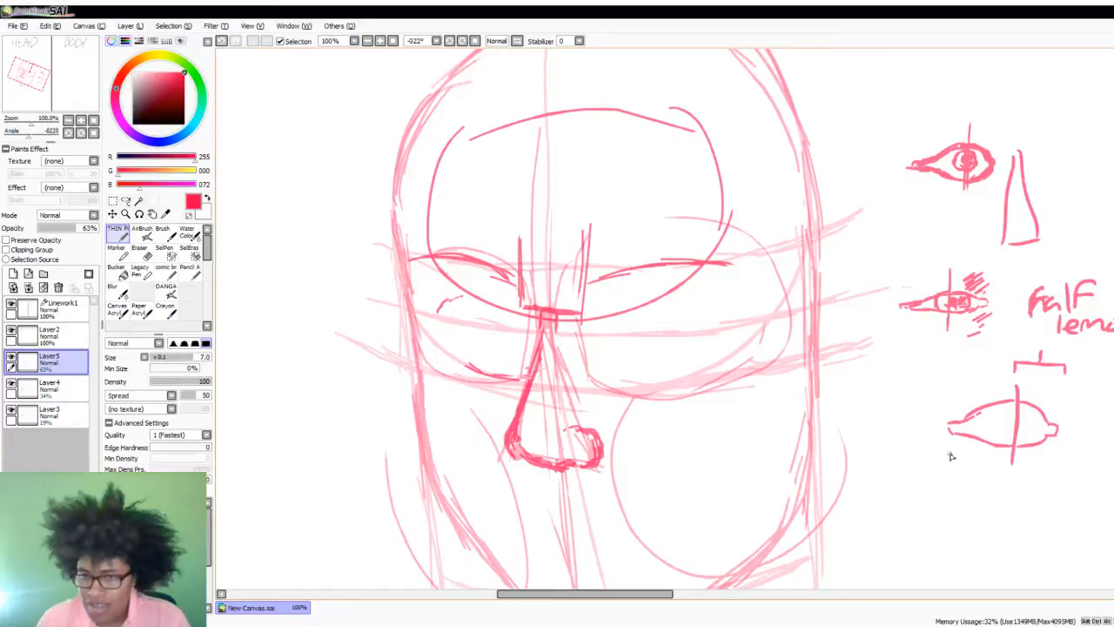
pyautogui.moveTo(947, 454)
pyautogui.mouseDown()
pyautogui.moveTo(1001, 474)
pyautogui.moveTo(1009, 463)
pyautogui.moveTo(938, 523)
pyautogui.moveTo(998, 508)
pyautogui.mouseUp()
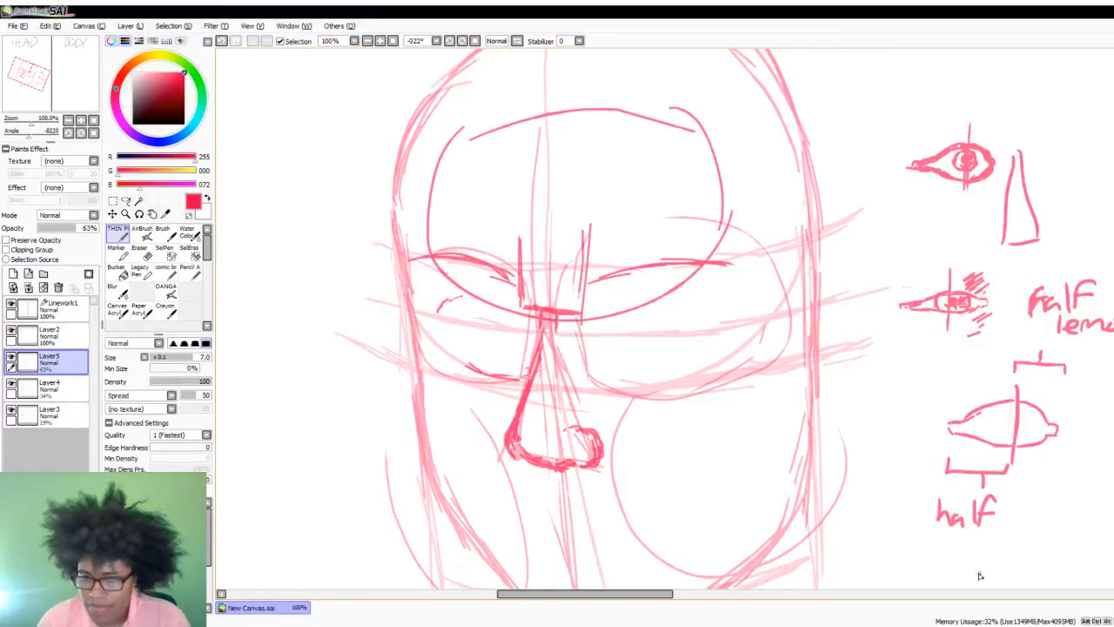
pyautogui.moveTo(974, 419)
pyautogui.mouseDown()
pyautogui.moveTo(1008, 400)
pyautogui.moveTo(947, 428)
pyautogui.moveTo(991, 439)
pyautogui.mouseUp()
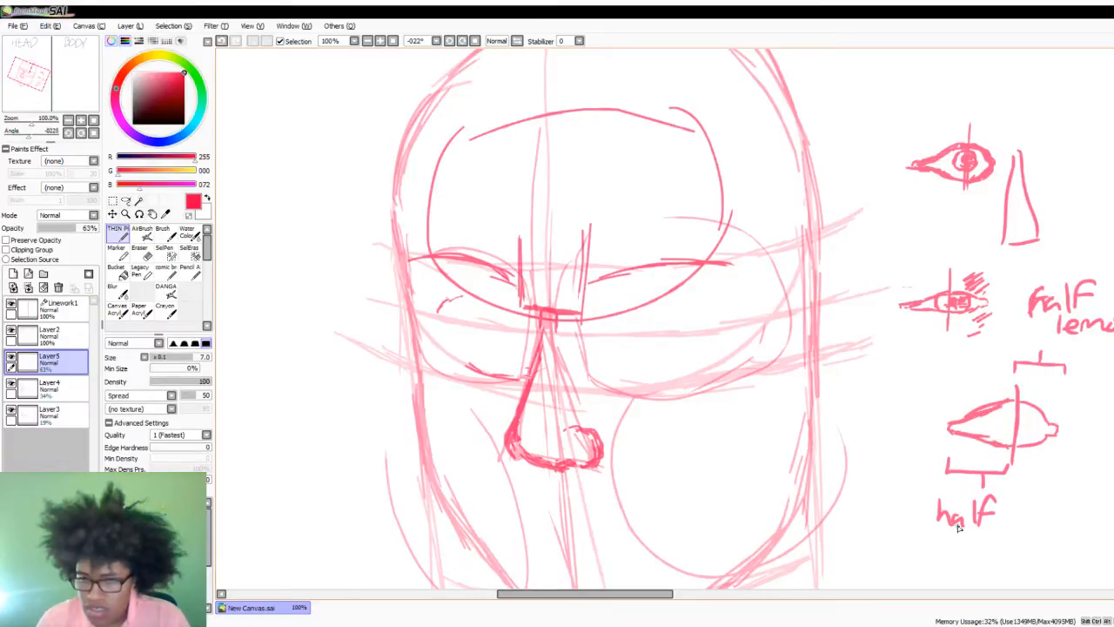
pyautogui.moveTo(898, 530)
pyautogui.mouseDown()
pyautogui.moveTo(907, 555)
pyautogui.moveTo(931, 535)
pyautogui.moveTo(953, 549)
pyautogui.moveTo(982, 541)
pyautogui.mouseUp()
pyautogui.moveTo(939, 579)
pyautogui.mouseDown()
pyautogui.moveTo(961, 559)
pyautogui.moveTo(989, 583)
pyautogui.mouseUp()
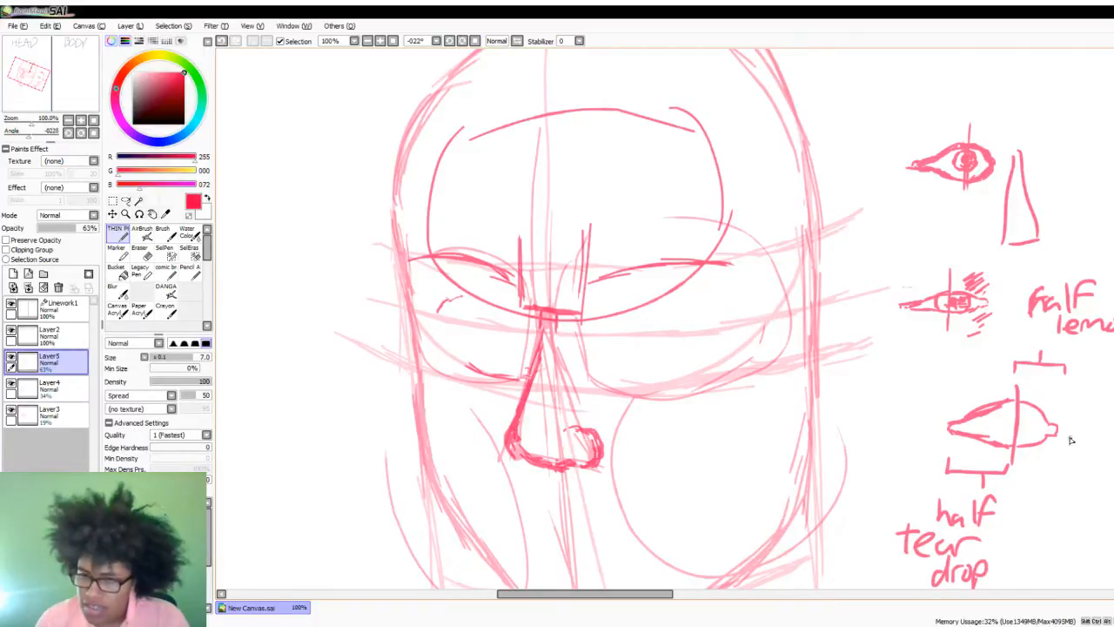
# - On Layer3, sketch a faint round iris around the centre line of the labelled example eye
pyautogui.moveTo(1010, 421); pyautogui.dragTo(1009, 423)
pyautogui.hotkey('ctrl', 'z')
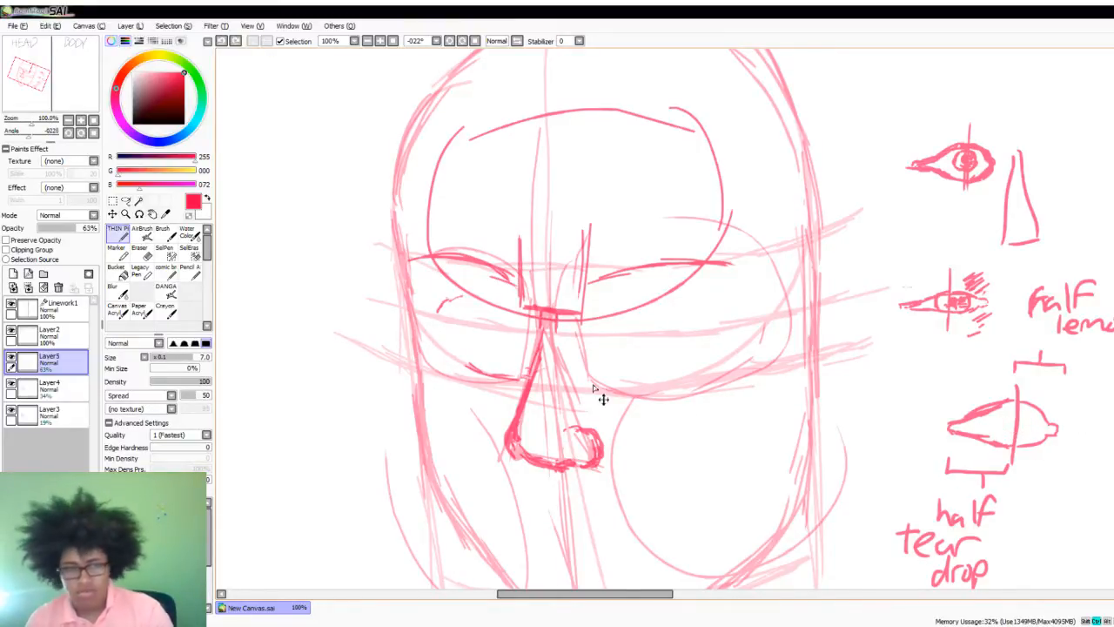
pyautogui.click(52, 414)
pyautogui.moveTo(1016, 419)
pyautogui.mouseDown()
pyautogui.moveTo(998, 414)
pyautogui.moveTo(1005, 442)
pyautogui.moveTo(1029, 425)
pyautogui.moveTo(1025, 411)
pyautogui.moveTo(1010, 432)
pyautogui.mouseUp()
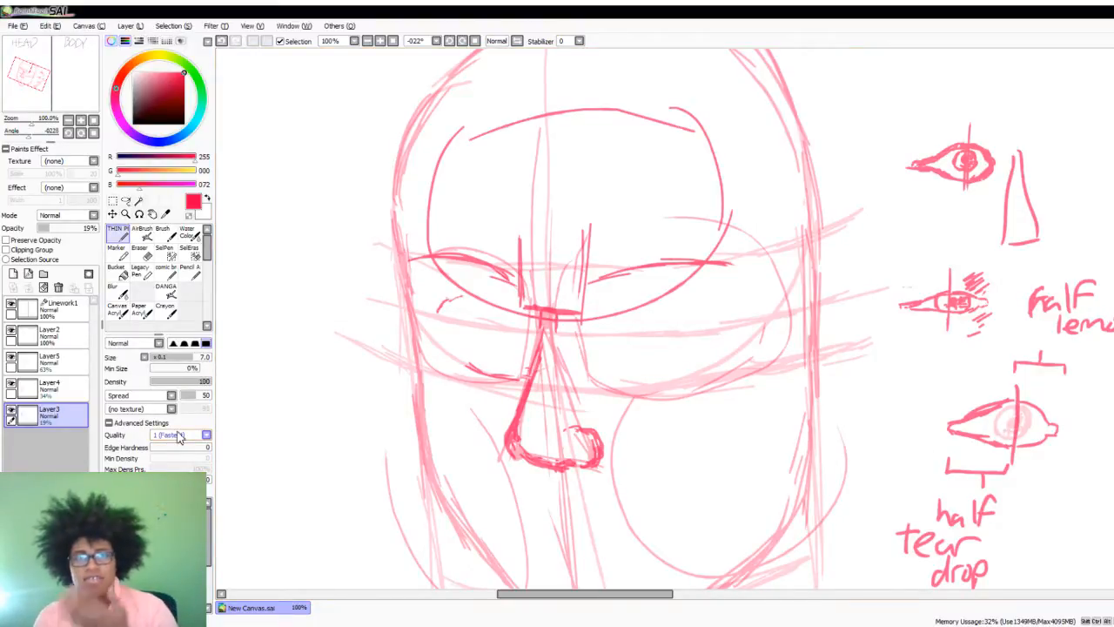
pyautogui.click(48, 358)
pyautogui.moveTo(1095, 425); pyautogui.dragTo(1078, 512)
pyautogui.moveTo(1091, 454); pyautogui.dragTo(1072, 526)
pyautogui.moveTo(1096, 419); pyautogui.dragTo(1097, 440)
pyautogui.moveTo(1081, 505); pyautogui.dragTo(1063, 528)
pyautogui.moveTo(1075, 510)
pyautogui.mouseDown()
pyautogui.moveTo(1055, 543)
pyautogui.moveTo(1084, 575)
pyautogui.moveTo(1110, 534)
pyautogui.mouseUp()
pyautogui.moveTo(1101, 448)
pyautogui.mouseDown()
pyautogui.moveTo(1075, 483)
pyautogui.moveTo(1079, 452)
pyautogui.mouseUp()
pyautogui.moveTo(1068, 412)
pyautogui.mouseDown()
pyautogui.moveTo(1076, 444)
pyautogui.moveTo(1029, 476)
pyautogui.mouseUp()
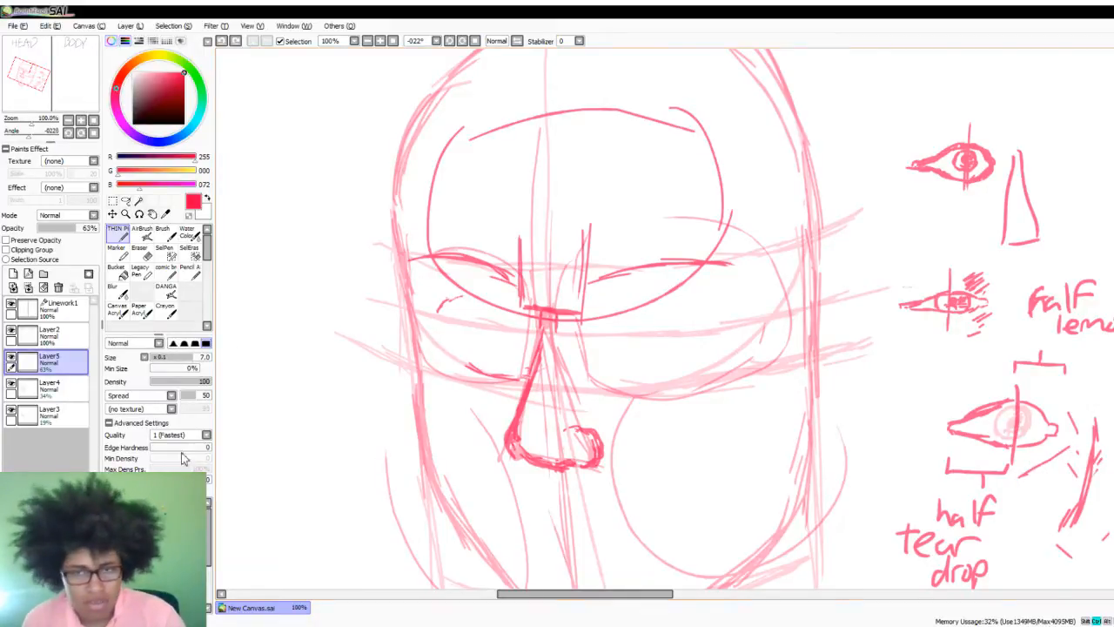
pyautogui.hotkey('ctrl', 'z')
pyautogui.hotkey('ctrl', 'z')
pyautogui.hotkey('ctrl', 'z')
pyautogui.hotkey('ctrl', 'z')
pyautogui.hotkey('ctrl', 'z')
pyautogui.hotkey('ctrl', 'z')
pyautogui.hotkey('ctrl', 'z')
pyautogui.hotkey('ctrl', 'z')
pyautogui.hotkey('ctrl', 'z')
pyautogui.hotkey('ctrl', 'z')
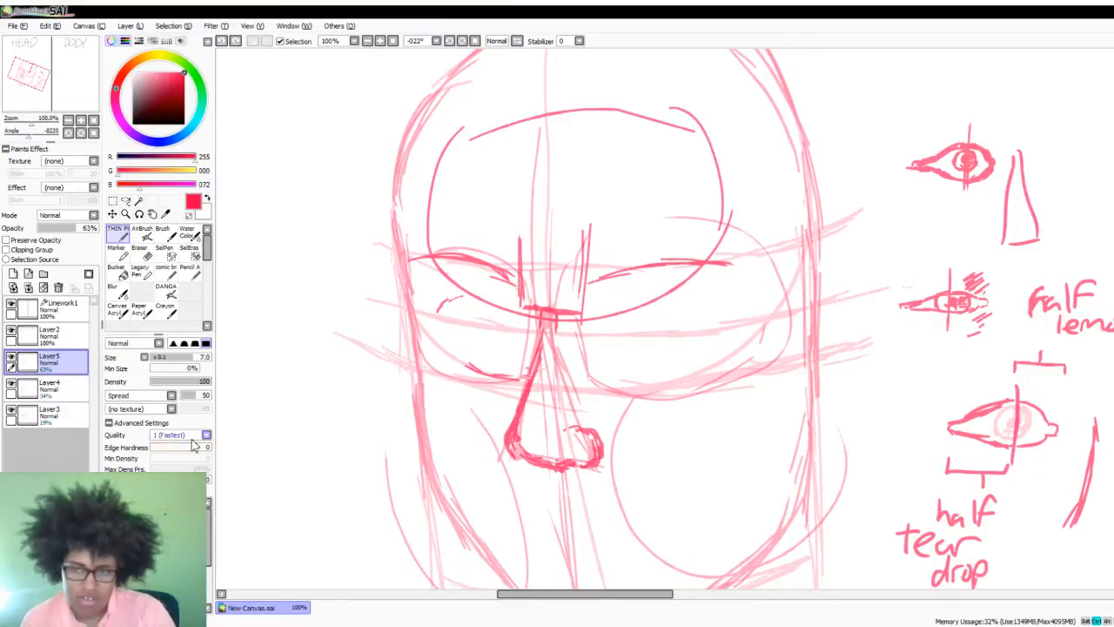
pyautogui.hotkey('ctrl', 'z')
pyautogui.hotkey('ctrl', 'z')
pyautogui.hotkey('ctrl', 'z')
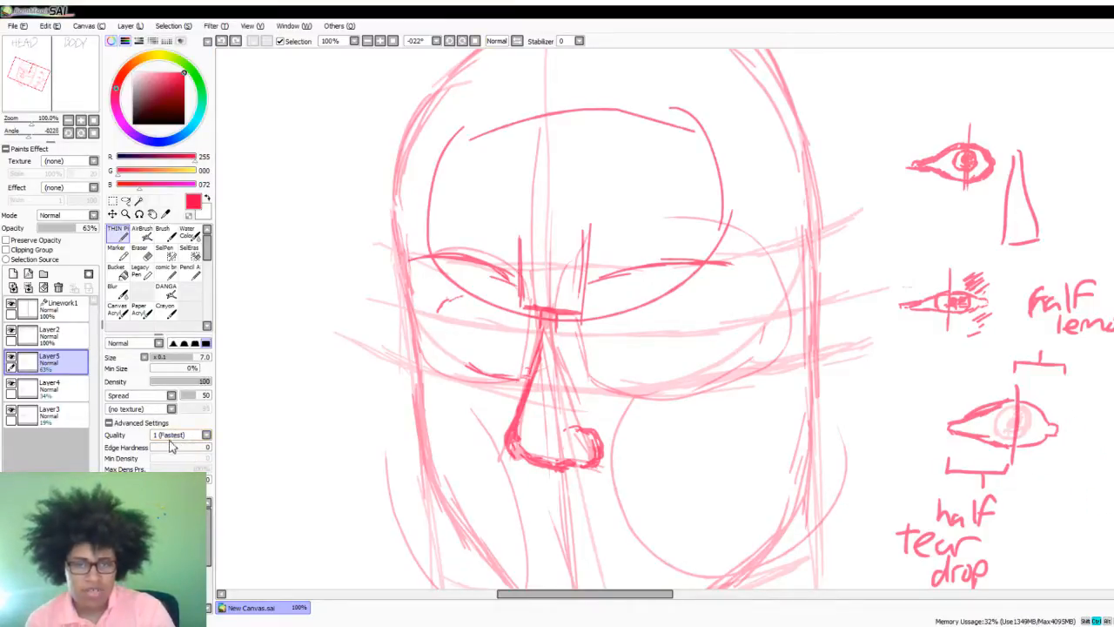
# - On Layer3, add a faint nose profile and socket lines around the labelled example eye, and make Layer5 active again
pyautogui.click(63, 418)
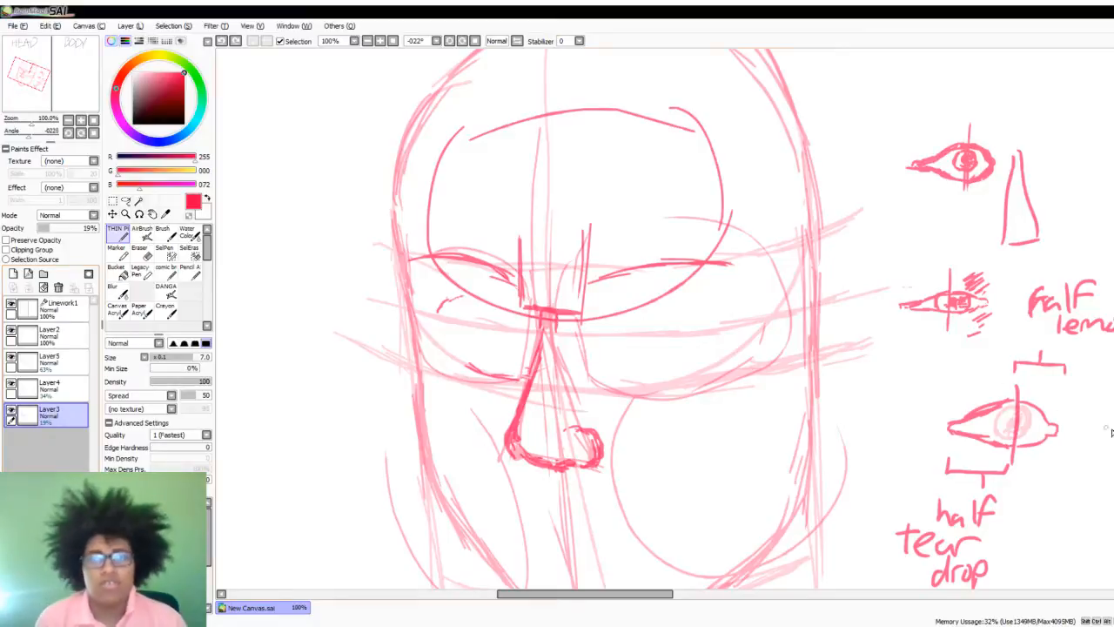
pyautogui.moveTo(1102, 406)
pyautogui.mouseDown()
pyautogui.moveTo(1046, 541)
pyautogui.moveTo(1109, 575)
pyautogui.mouseUp()
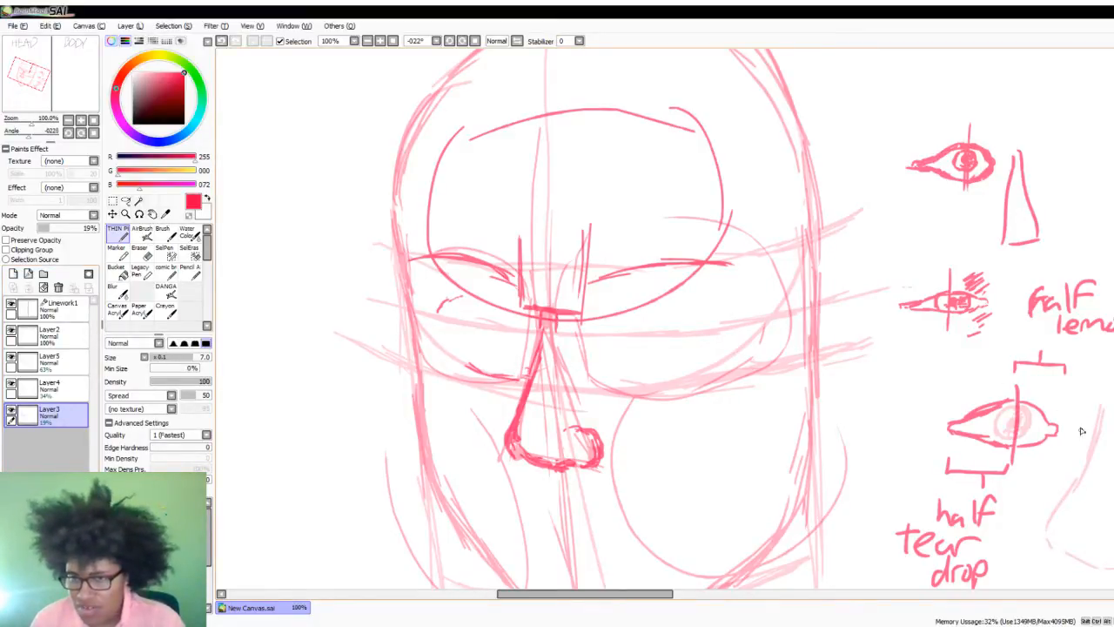
pyautogui.moveTo(1065, 409)
pyautogui.mouseDown()
pyautogui.moveTo(1076, 423)
pyautogui.moveTo(1082, 391)
pyautogui.moveTo(1048, 388)
pyautogui.moveTo(1051, 410)
pyautogui.mouseUp()
pyautogui.moveTo(1056, 452); pyautogui.dragTo(1031, 463)
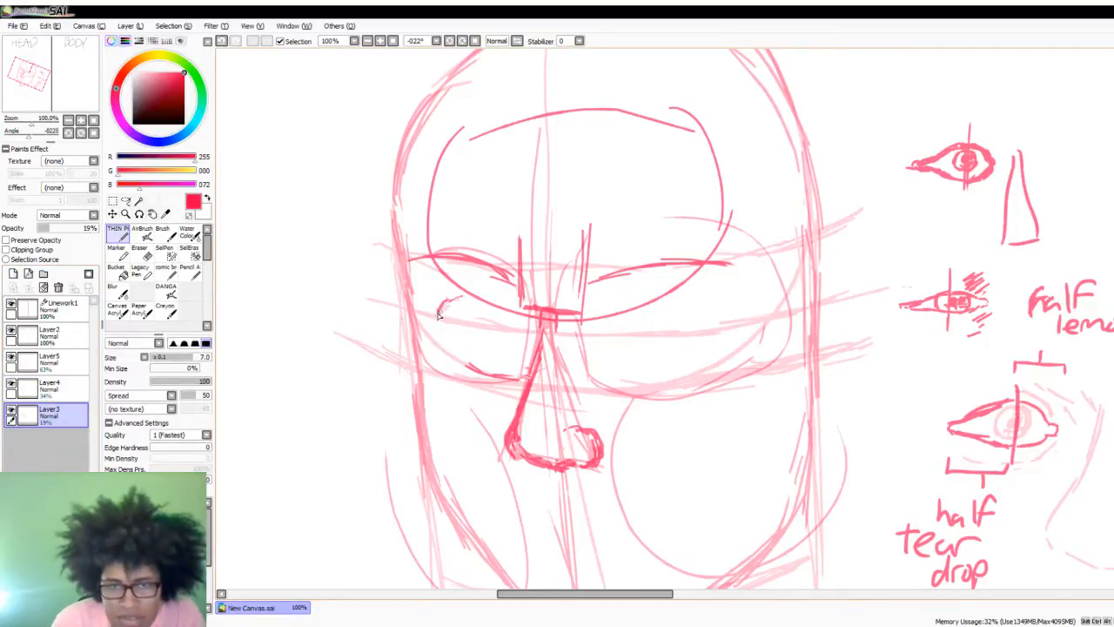
pyautogui.click(85, 366)
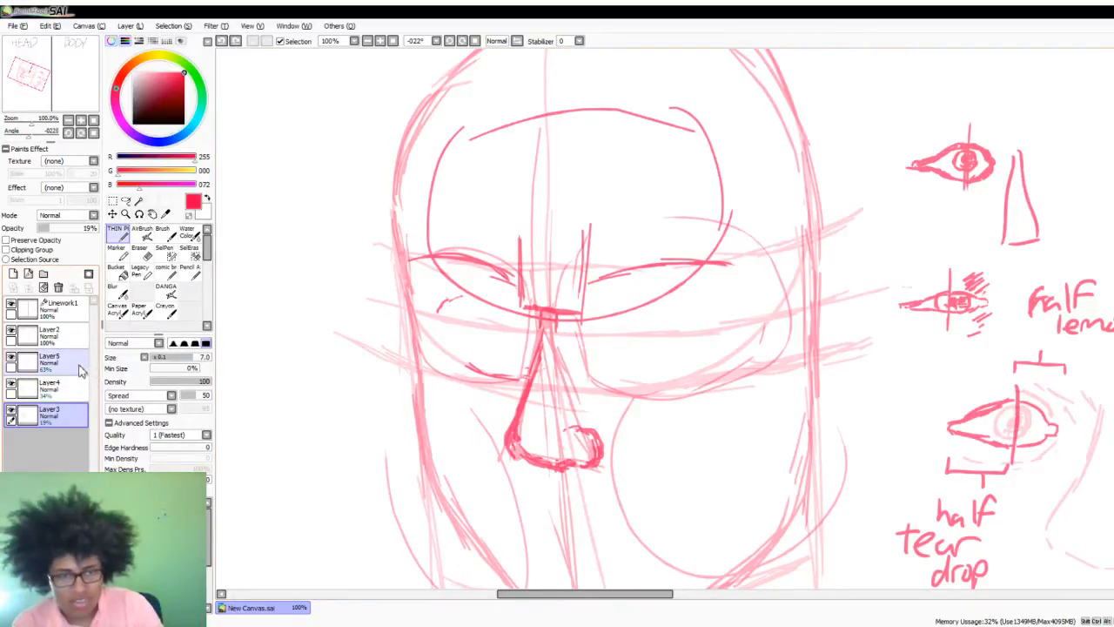
# - Examine the whole head sketch unrotated at several magnifications, hiding and reshowing Layer5 to compare it with the guides
pyautogui.click(93, 121)
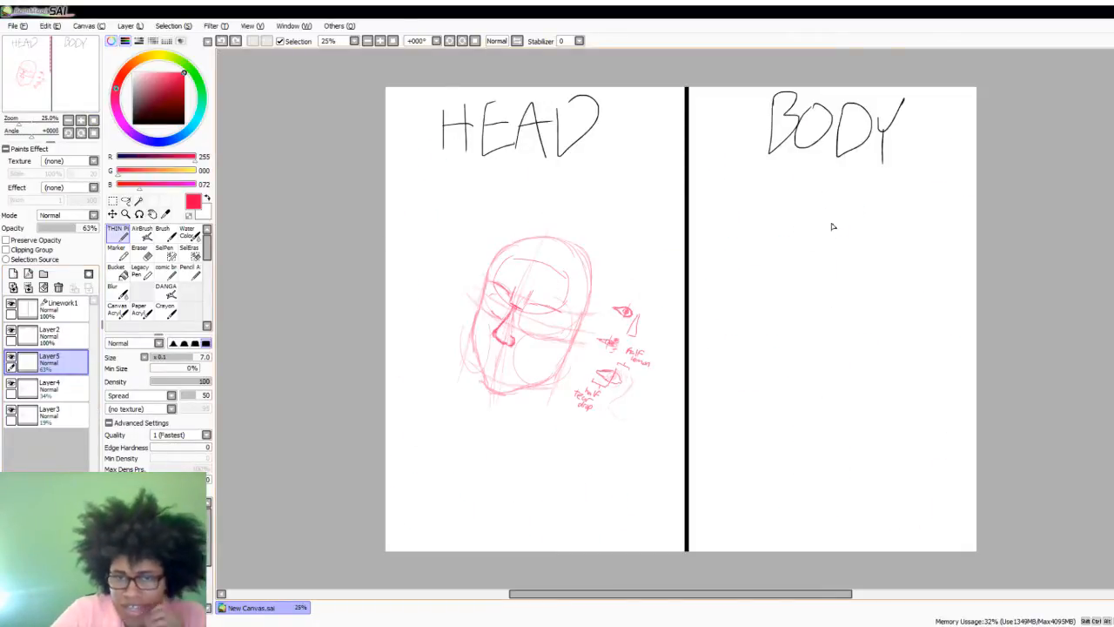
pyautogui.scroll(1, 832, 226)
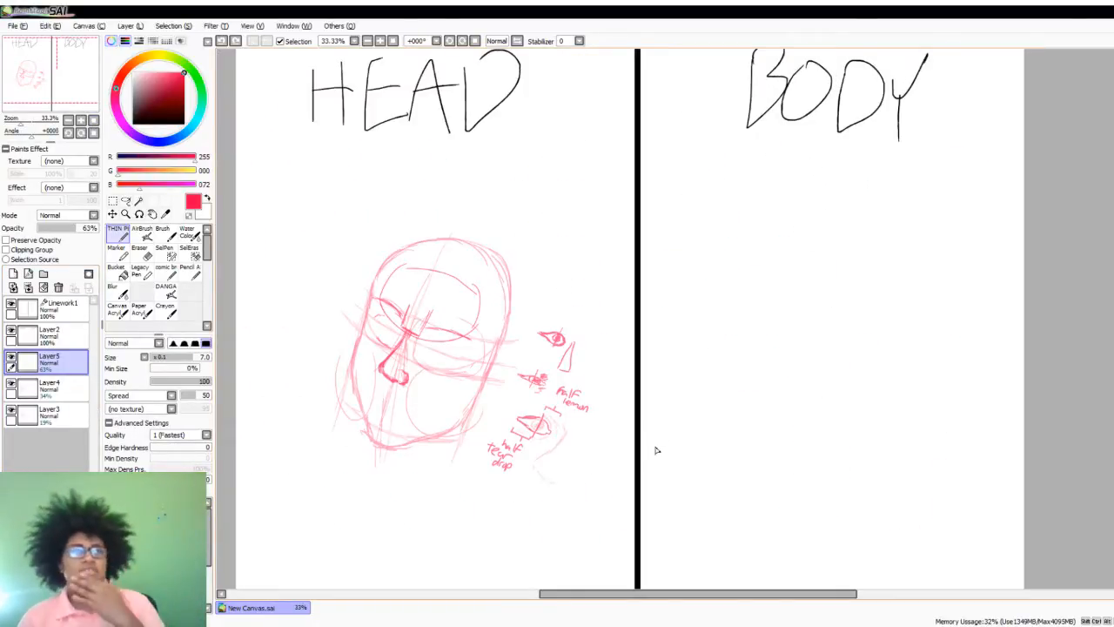
pyautogui.scroll(-1, 418, 549)
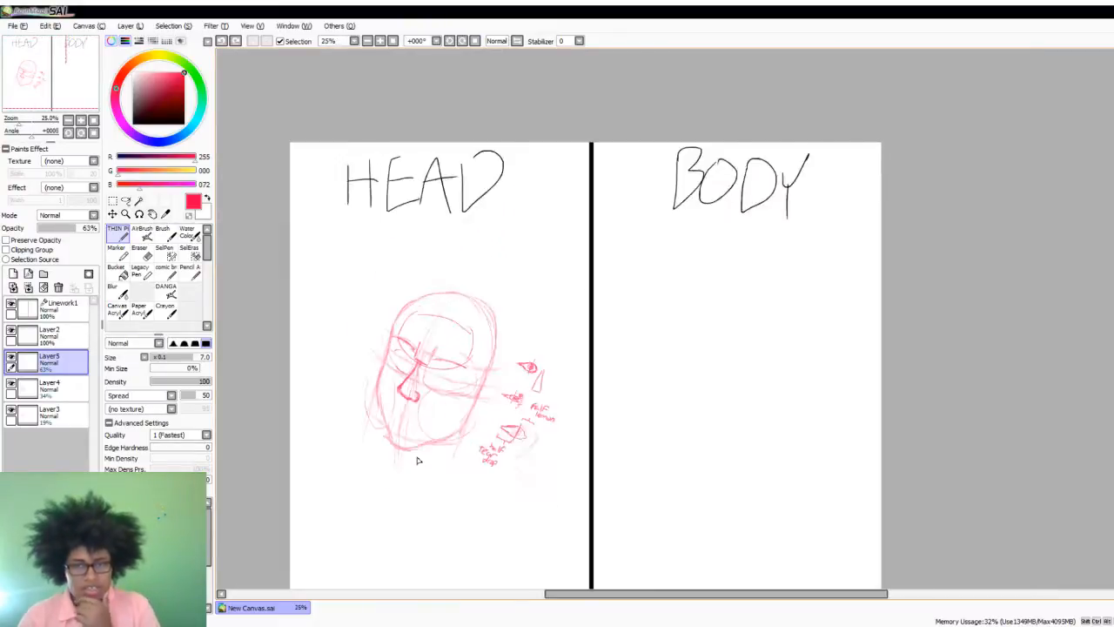
pyautogui.scroll(2, 413, 457)
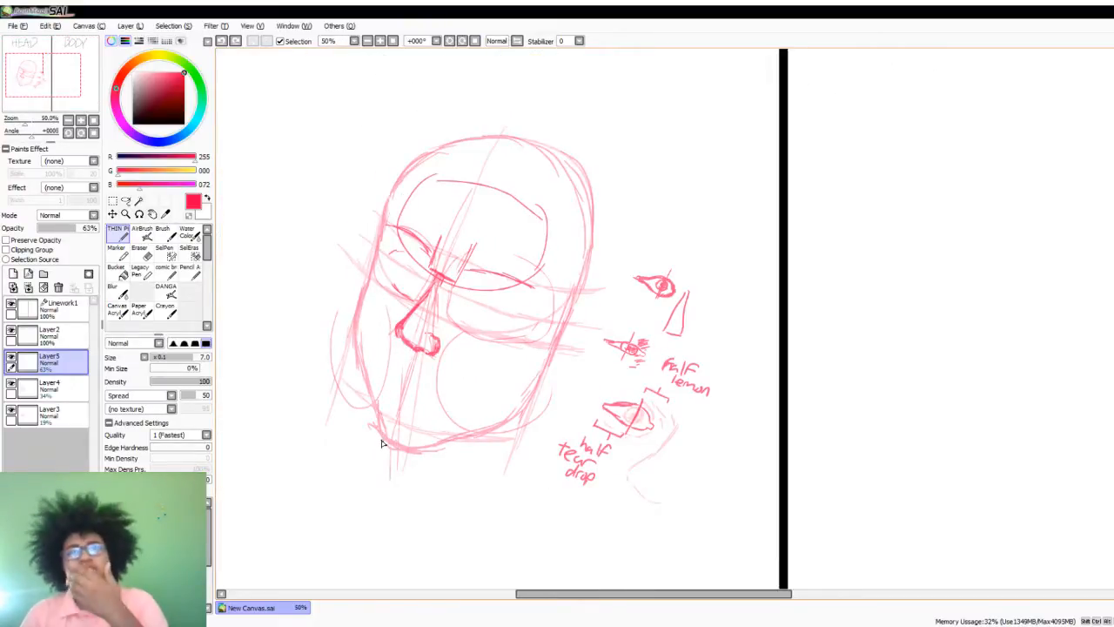
pyautogui.scroll(1, 436, 397)
pyautogui.scroll(-1, 427, 409)
pyautogui.scroll(1, 447, 385)
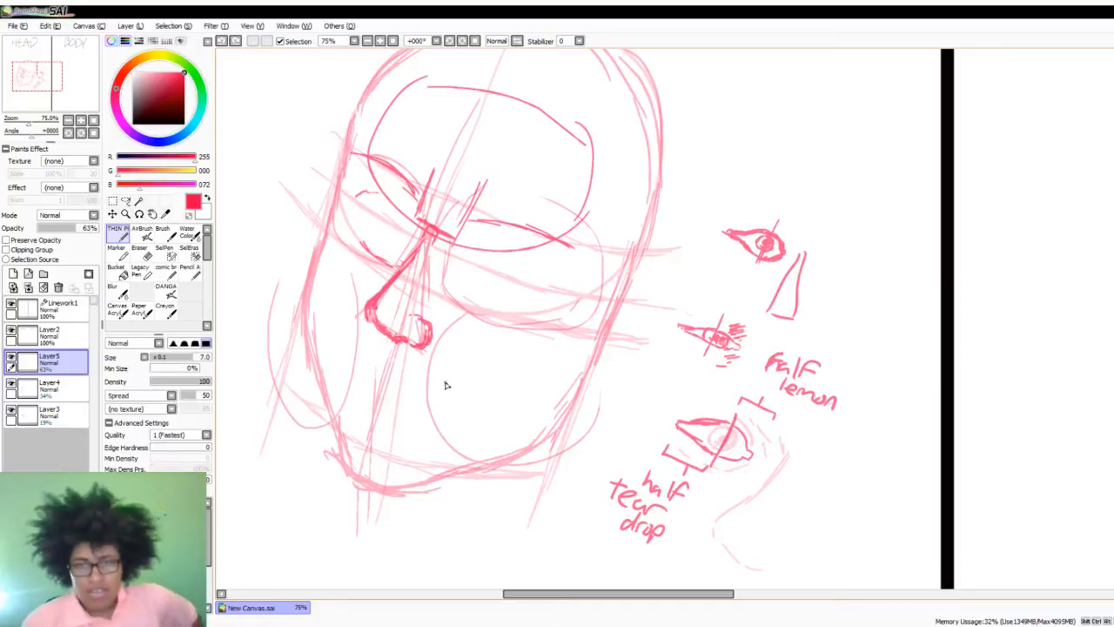
pyautogui.click(11, 358)
pyautogui.click(13, 358)
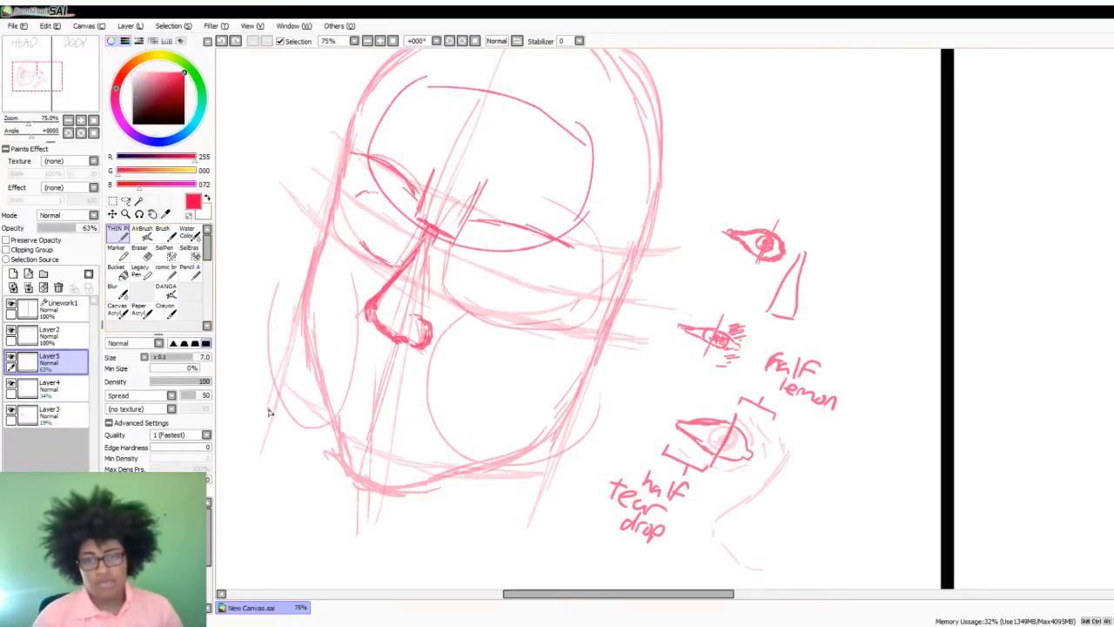
pyautogui.scroll(-2, 343, 207)
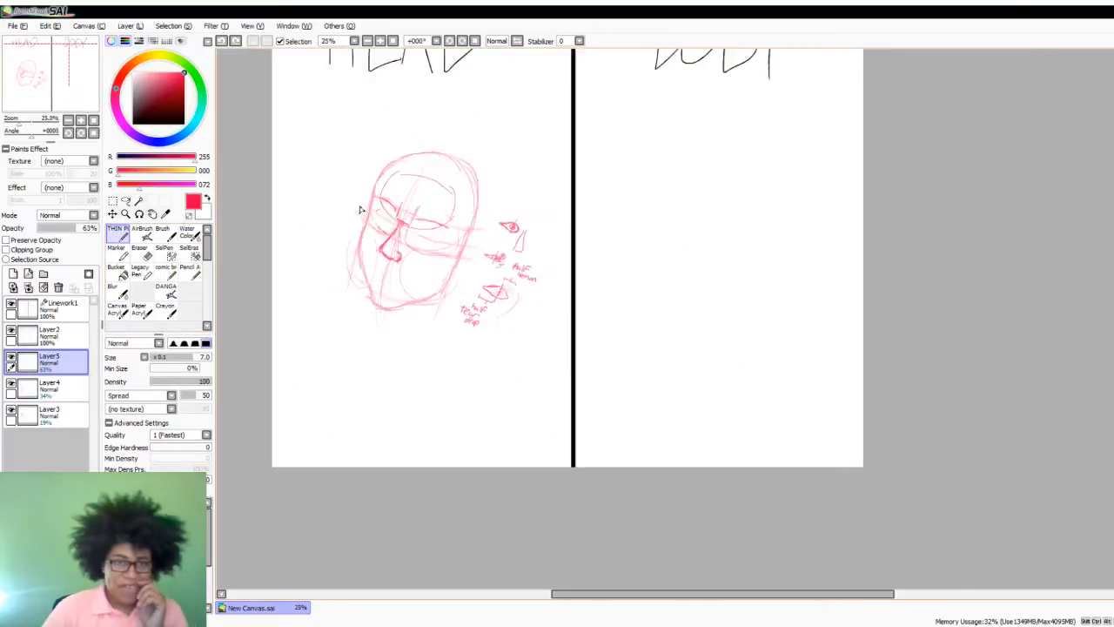
pyautogui.scroll(3, 363, 212)
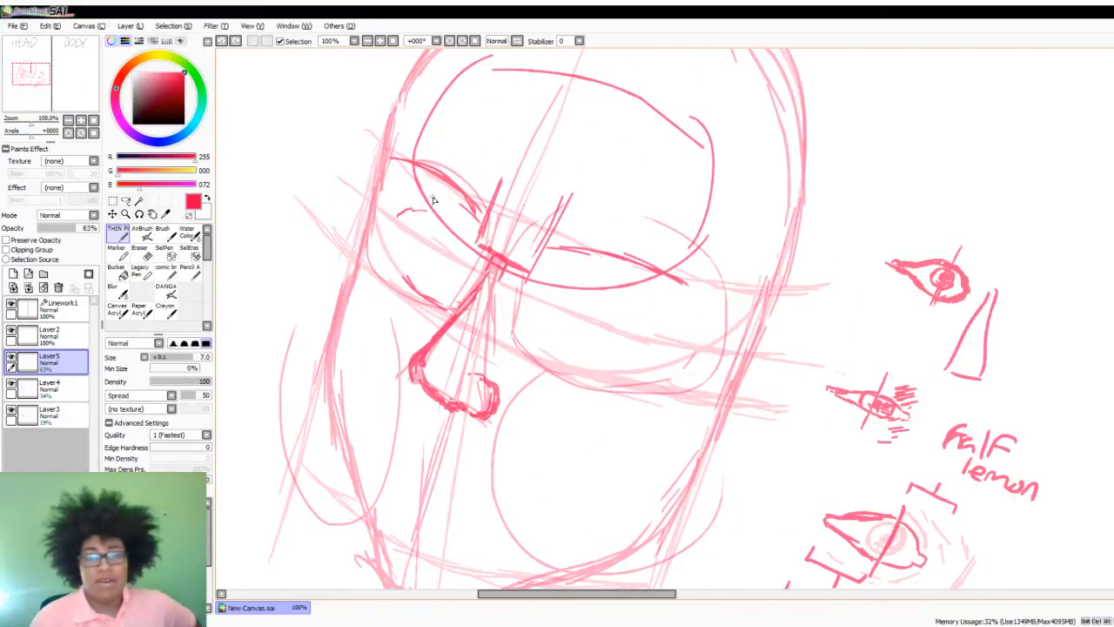
# - With the canvas rotated to -33°, draw the left eye's outline with a vertical centre line on the face's eye-level guide
pyautogui.click(462, 41)
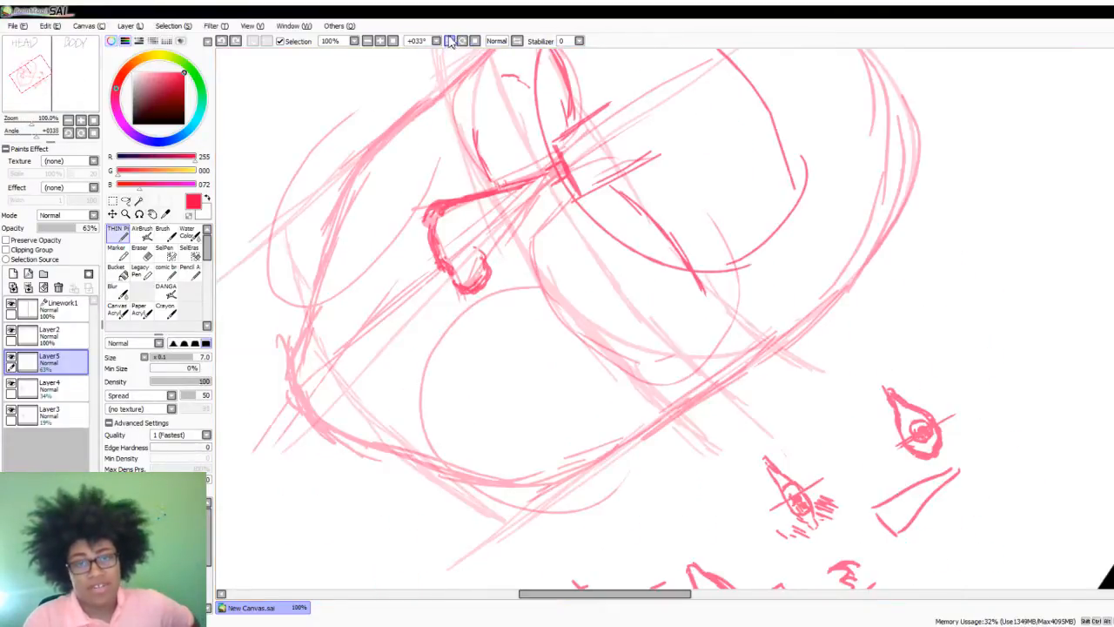
pyautogui.click(449, 41)
pyautogui.click(450, 41)
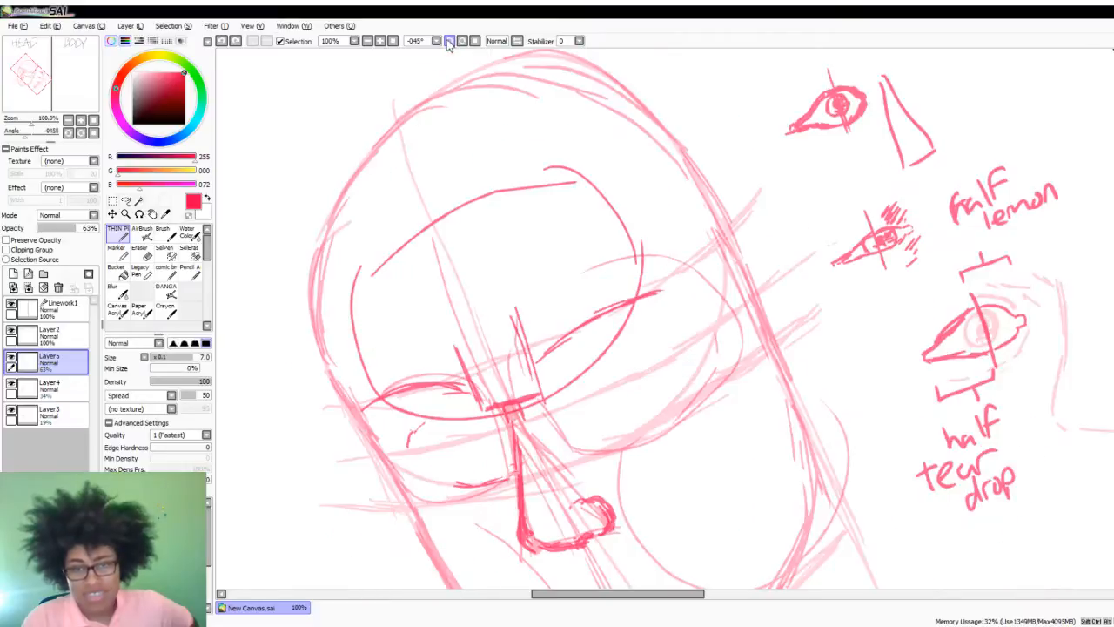
pyautogui.click(449, 40)
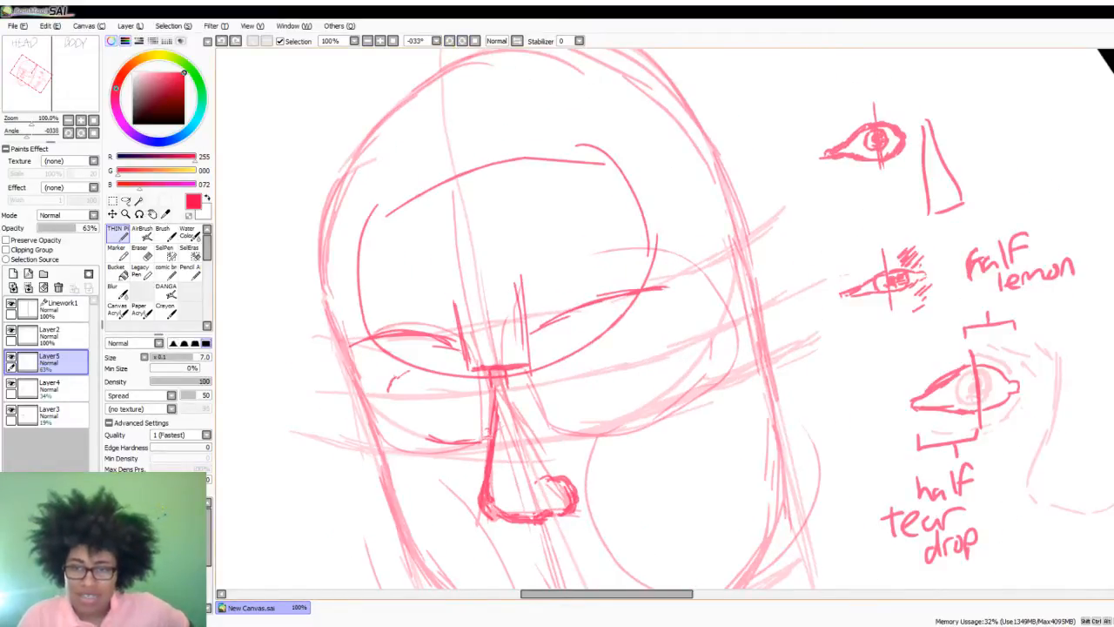
pyautogui.scroll(-3, 676, 214)
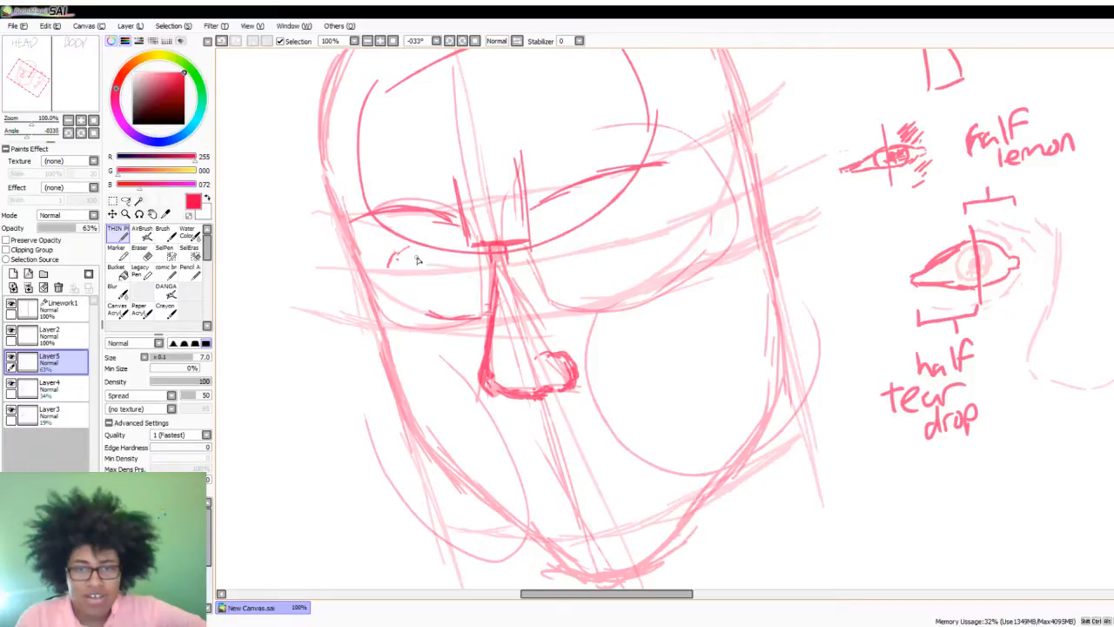
pyautogui.moveTo(422, 238); pyautogui.dragTo(432, 276)
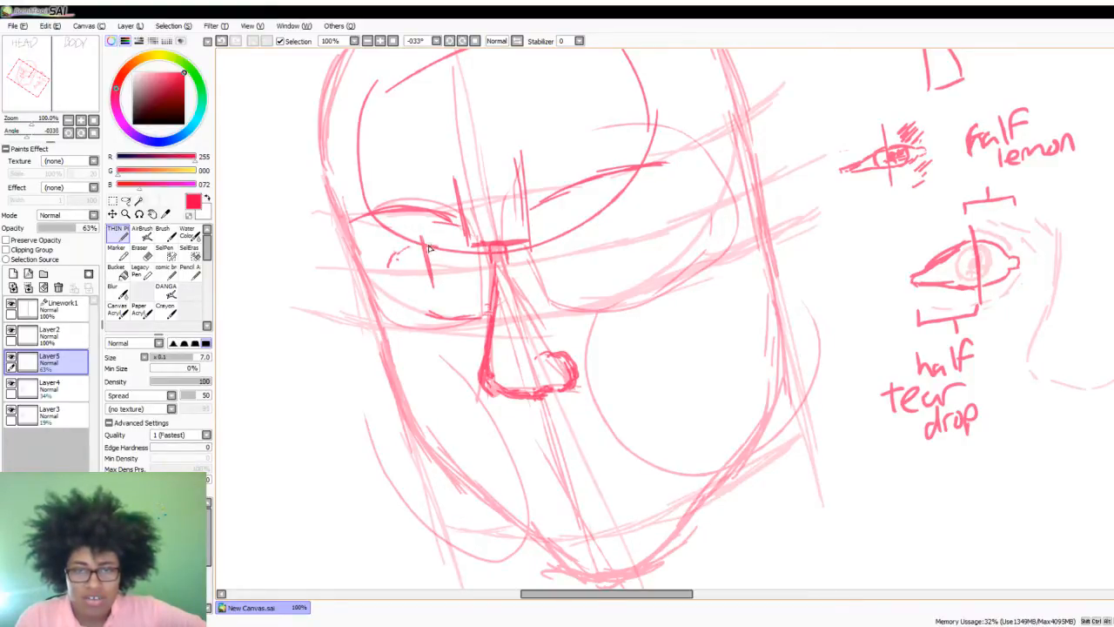
pyautogui.moveTo(425, 246); pyautogui.dragTo(445, 251)
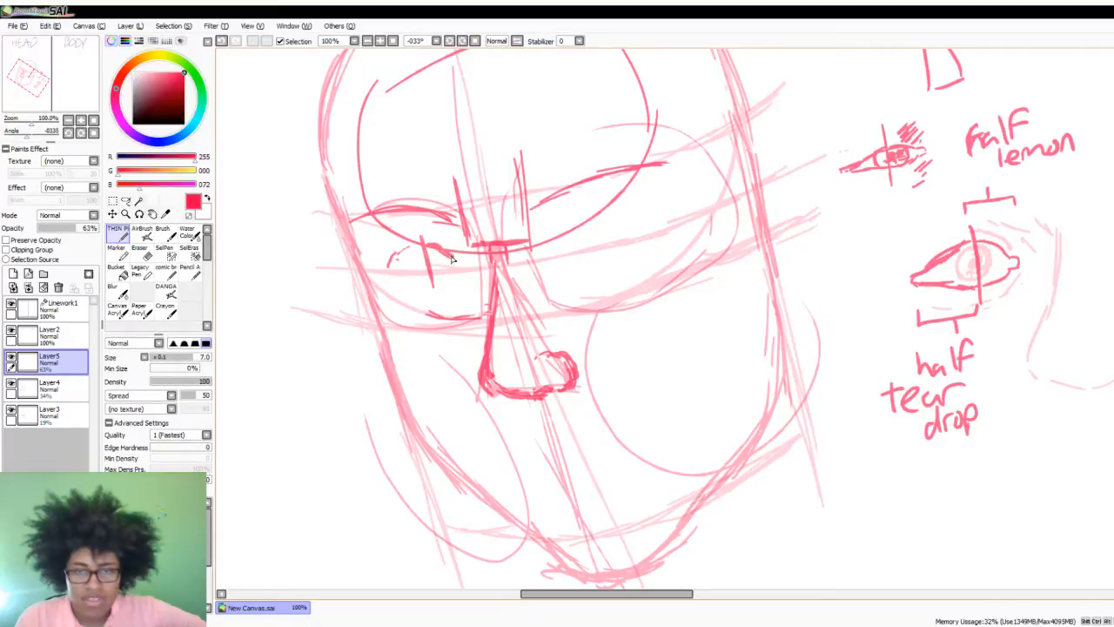
pyautogui.moveTo(459, 267)
pyautogui.mouseDown()
pyautogui.moveTo(422, 278)
pyautogui.moveTo(420, 250)
pyautogui.moveTo(386, 272)
pyautogui.moveTo(429, 284)
pyautogui.moveTo(389, 272)
pyautogui.moveTo(428, 249)
pyautogui.moveTo(384, 267)
pyautogui.mouseUp()
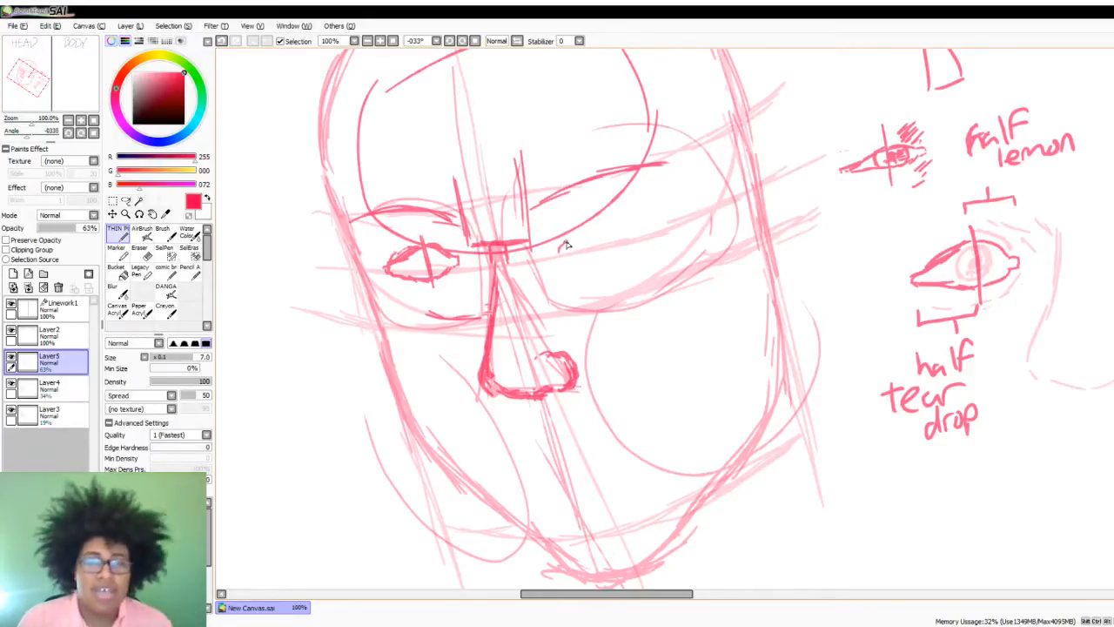
# - Draw the right eye's outline and vertical centre line on the eye-level guide, and add an iris and pupil to both eyes
pyautogui.moveTo(568, 245)
pyautogui.mouseDown()
pyautogui.moveTo(599, 221)
pyautogui.moveTo(652, 230)
pyautogui.mouseUp()
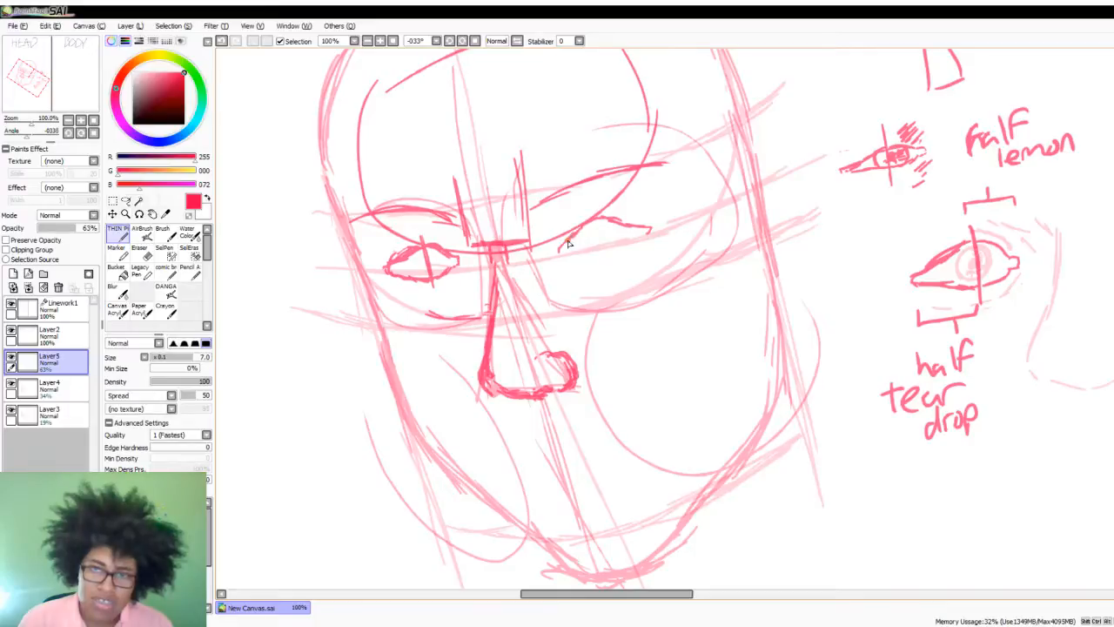
pyautogui.moveTo(564, 252)
pyautogui.mouseDown()
pyautogui.moveTo(599, 256)
pyautogui.moveTo(640, 235)
pyautogui.moveTo(600, 260)
pyautogui.mouseUp()
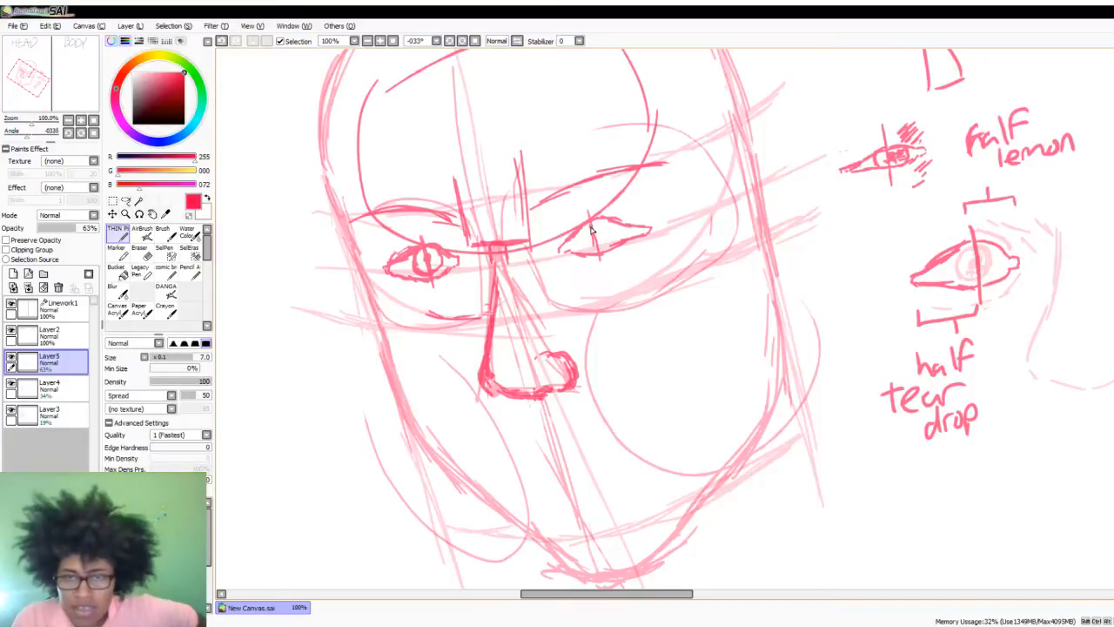
pyautogui.moveTo(595, 222)
pyautogui.mouseDown()
pyautogui.moveTo(588, 243)
pyautogui.moveTo(601, 250)
pyautogui.moveTo(618, 233)
pyautogui.moveTo(604, 233)
pyautogui.mouseUp()
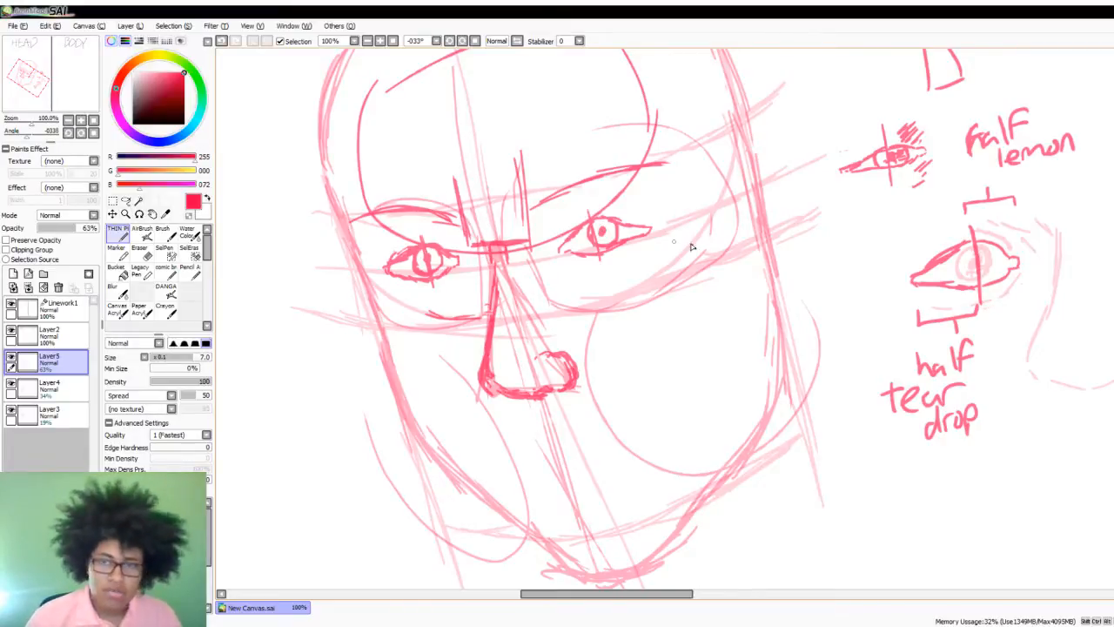
# - Thicken the right eyebrow's inner end, sketch arched upper edges over both eyebrows, and add short lashes above both eyes
pyautogui.scroll(4, 992, 311)
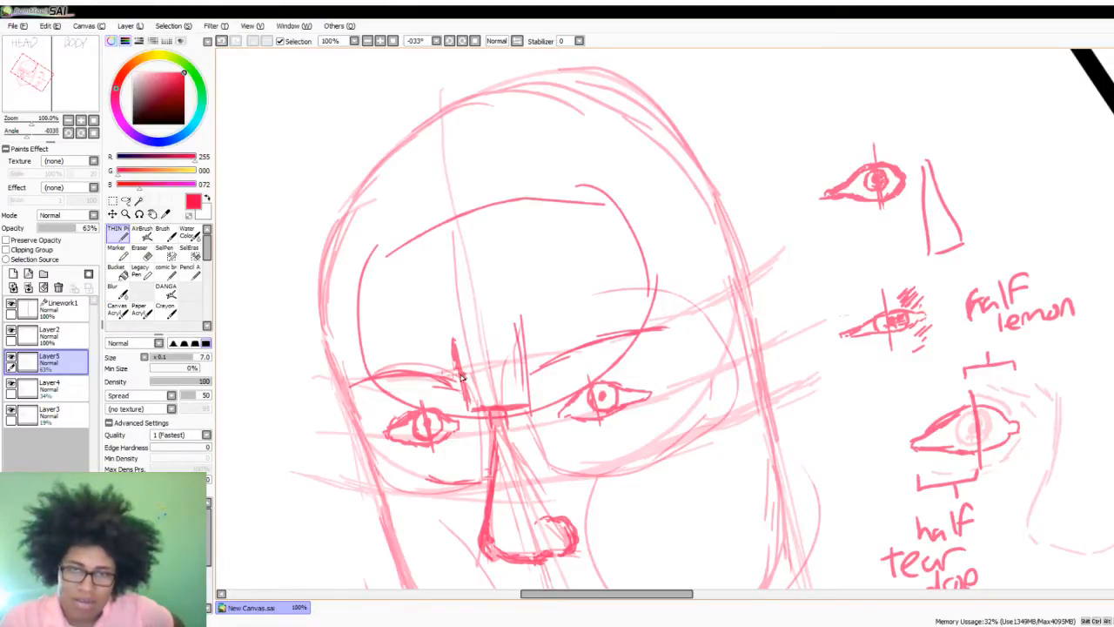
pyautogui.moveTo(514, 331); pyautogui.dragTo(515, 373)
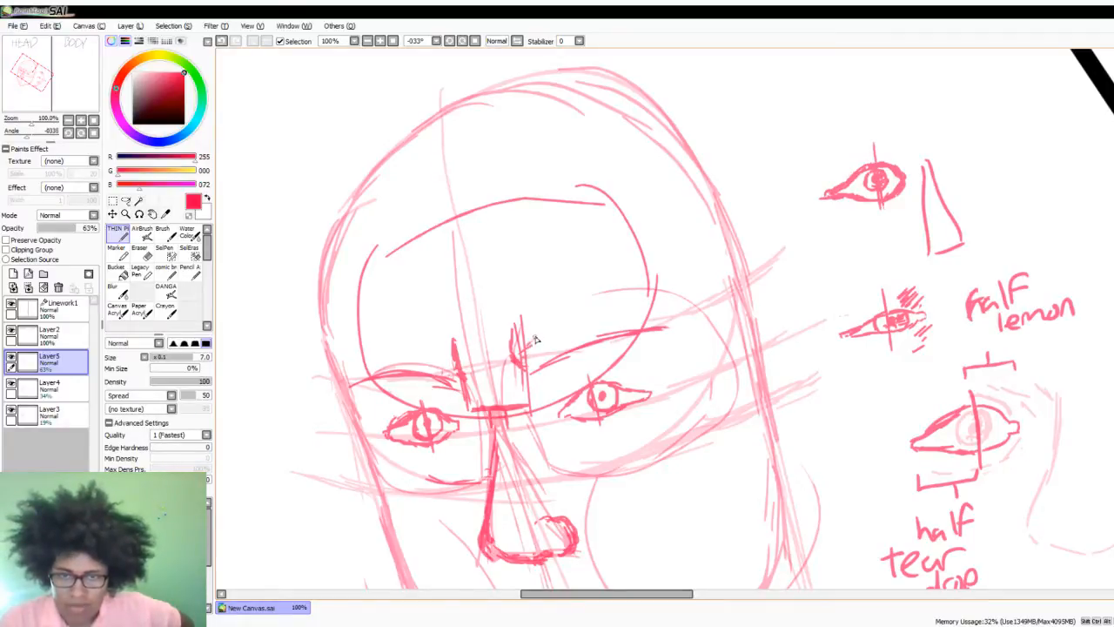
pyautogui.moveTo(558, 321)
pyautogui.mouseDown()
pyautogui.moveTo(595, 310)
pyautogui.moveTo(550, 326)
pyautogui.moveTo(607, 309)
pyautogui.moveTo(655, 328)
pyautogui.moveTo(636, 307)
pyautogui.moveTo(656, 315)
pyautogui.moveTo(633, 336)
pyautogui.moveTo(528, 373)
pyautogui.mouseUp()
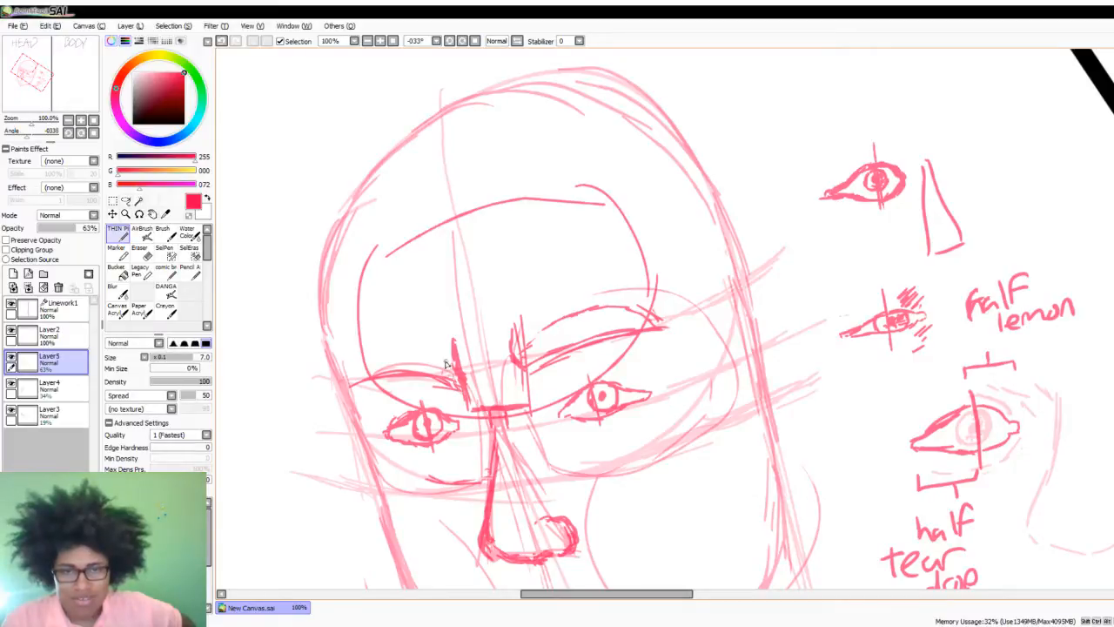
pyautogui.moveTo(449, 358)
pyautogui.mouseDown()
pyautogui.moveTo(384, 346)
pyautogui.moveTo(360, 360)
pyautogui.moveTo(363, 388)
pyautogui.moveTo(356, 351)
pyautogui.mouseUp()
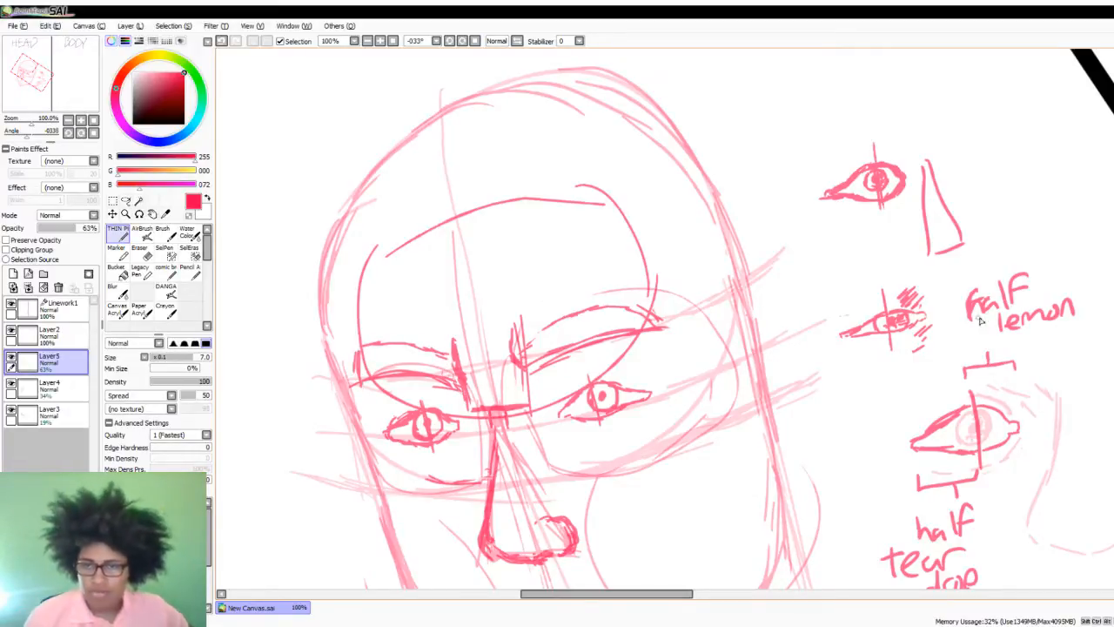
pyautogui.scroll(-5, 690, 354)
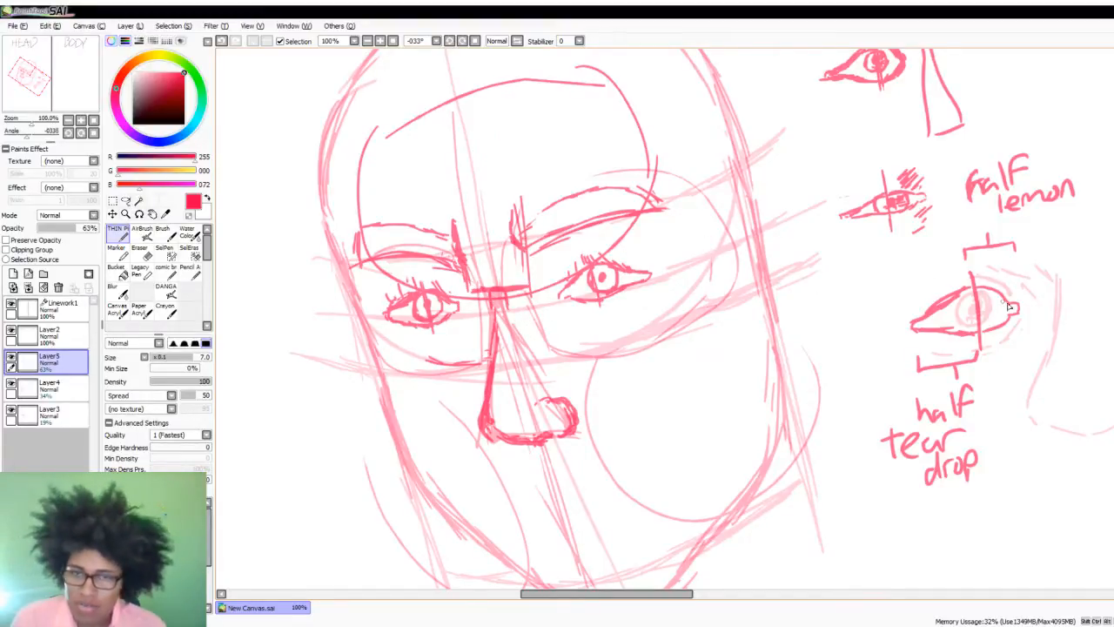
# - On Layer4, sketch the left ear's outer contour from eye level down to the nose level along the side of the head
pyautogui.click(74, 392)
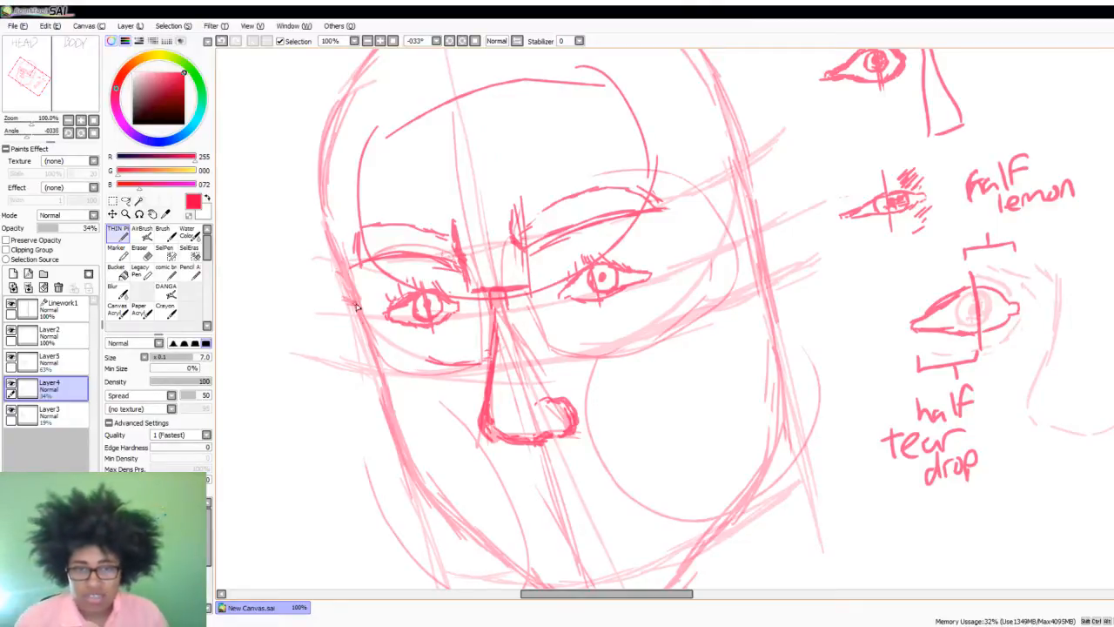
pyautogui.moveTo(338, 309); pyautogui.dragTo(358, 391)
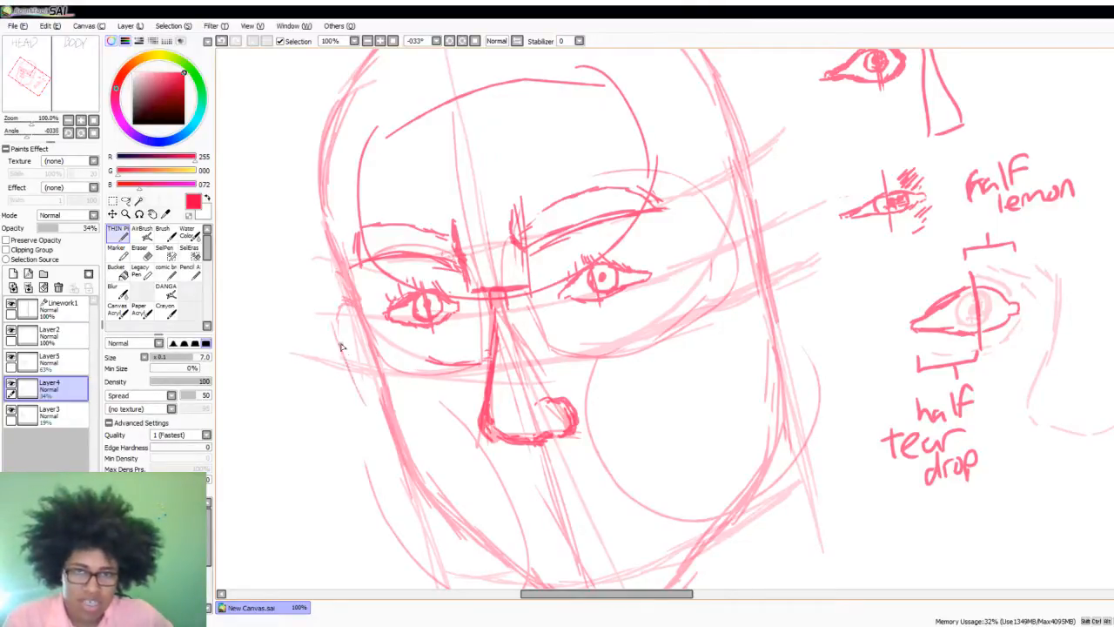
pyautogui.moveTo(341, 342)
pyautogui.mouseDown()
pyautogui.moveTo(370, 414)
pyautogui.moveTo(389, 418)
pyautogui.mouseUp()
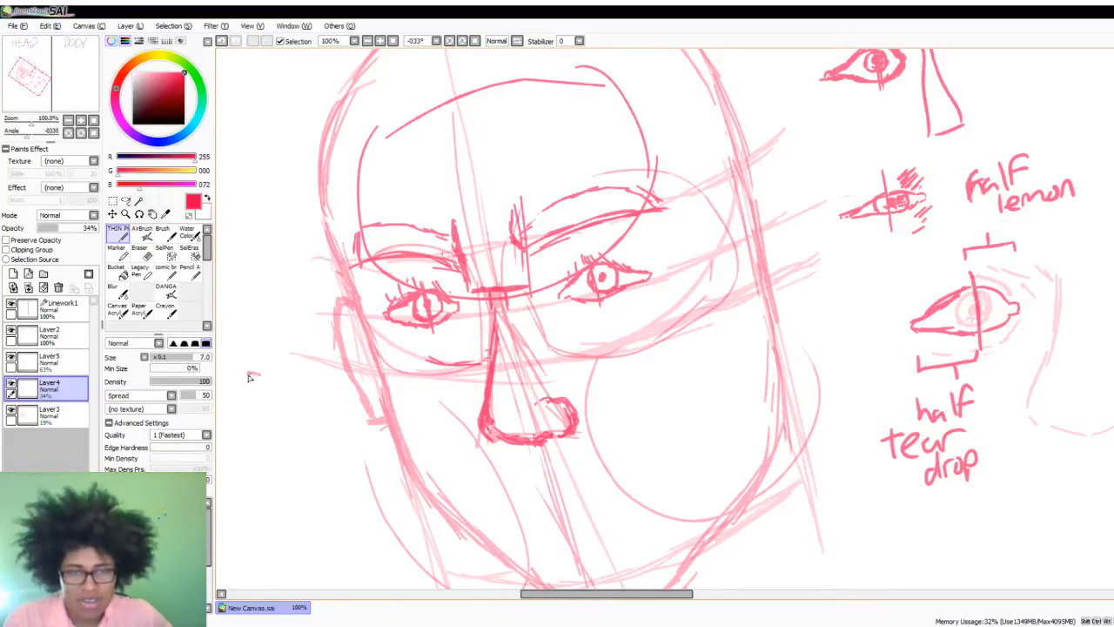
pyautogui.moveTo(259, 374)
pyautogui.mouseDown()
pyautogui.moveTo(240, 415)
pyautogui.moveTo(249, 461)
pyautogui.moveTo(289, 486)
pyautogui.moveTo(298, 465)
pyautogui.mouseUp()
pyautogui.moveTo(251, 389)
pyautogui.mouseDown()
pyautogui.moveTo(285, 436)
pyautogui.moveTo(270, 443)
pyautogui.moveTo(294, 448)
pyautogui.moveTo(279, 475)
pyautogui.moveTo(306, 465)
pyautogui.mouseUp()
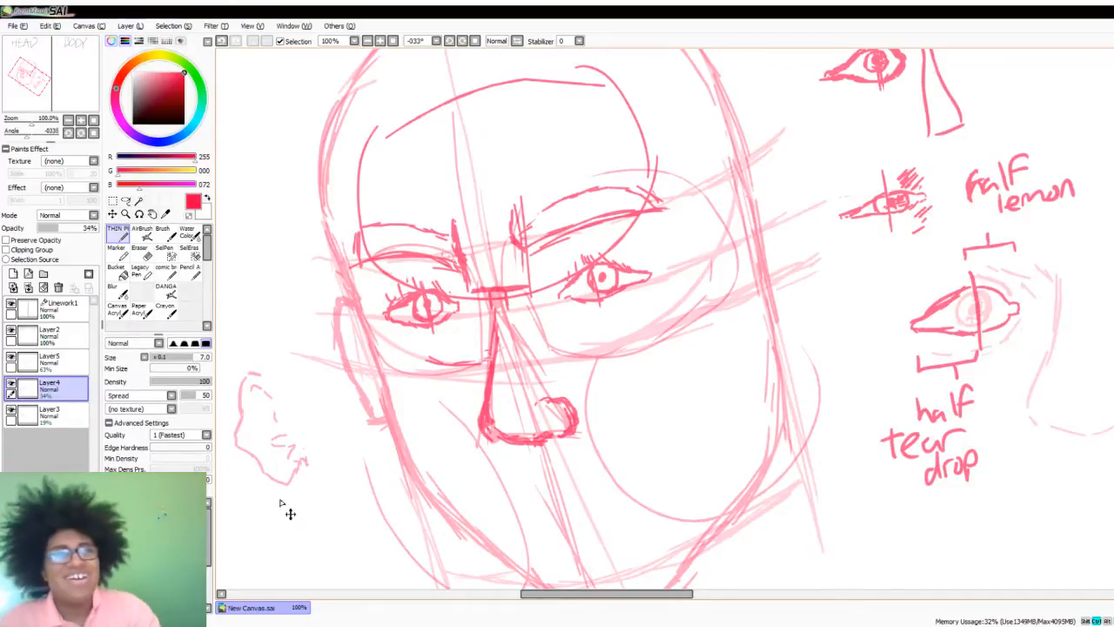
pyautogui.hotkey('ctrl', 'z')
pyautogui.hotkey('ctrl', 'z')
pyautogui.hotkey('ctrl', 'z')
pyautogui.hotkey('ctrl', 'z')
pyautogui.hotkey('ctrl', 'z')
pyautogui.hotkey('ctrl', 'z')
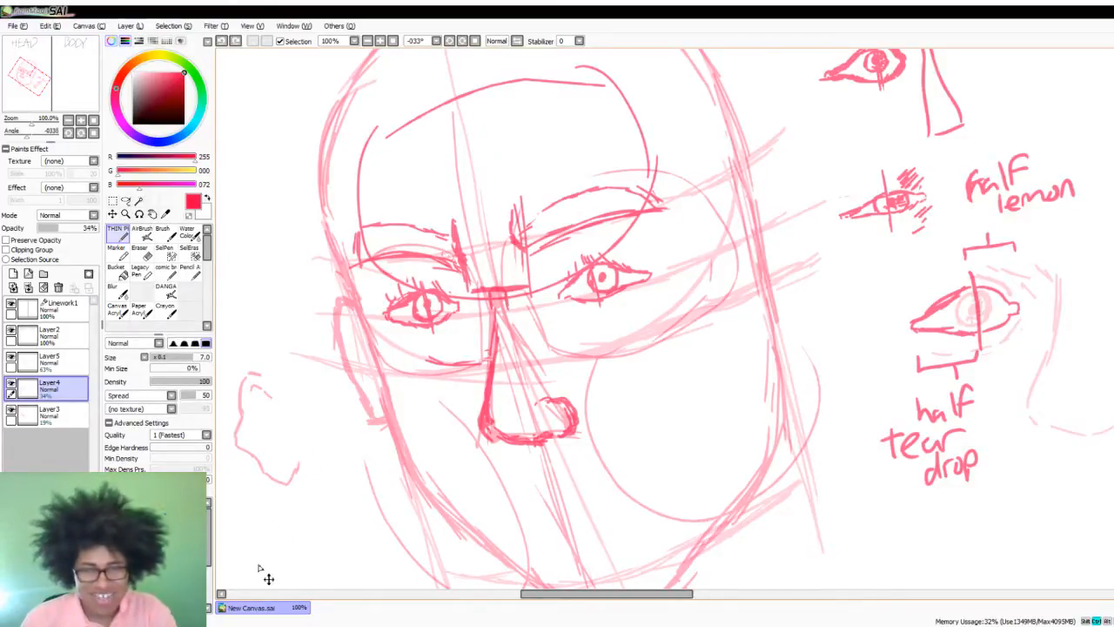
pyautogui.hotkey('ctrl', 'z')
pyautogui.hotkey('ctrl', 'z')
pyautogui.hotkey('ctrl', 'z')
pyautogui.hotkey('ctrl', 'z')
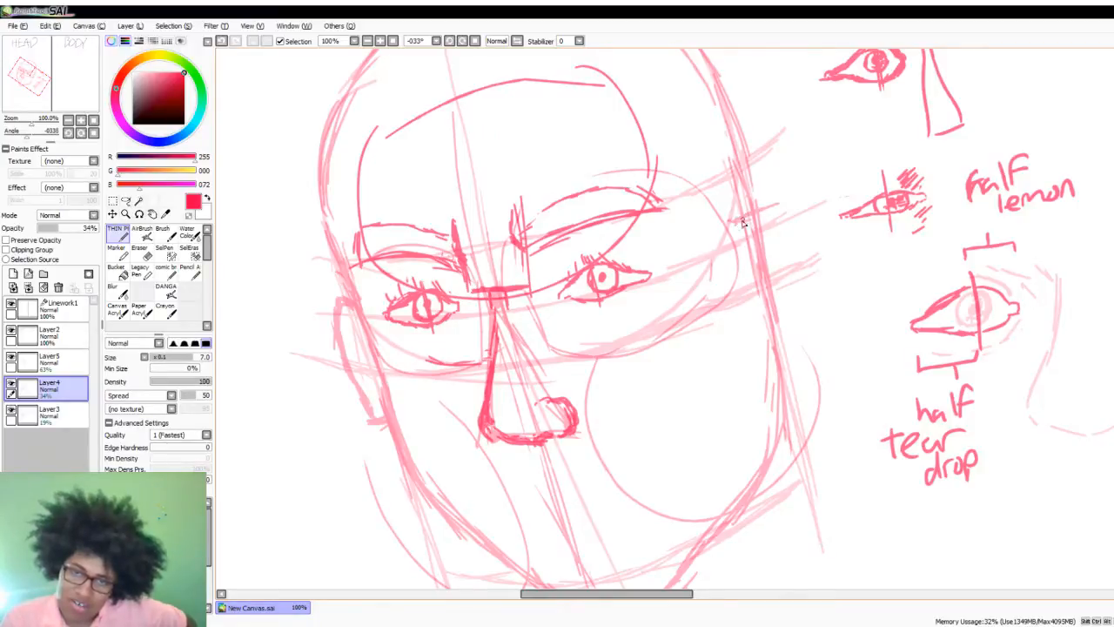
# - On Layer4, sketch the right ear's outer contour along the side of the head, and make Layer5 active again
pyautogui.moveTo(768, 209)
pyautogui.mouseDown()
pyautogui.moveTo(804, 271)
pyautogui.moveTo(792, 304)
pyautogui.moveTo(797, 264)
pyautogui.moveTo(773, 311)
pyautogui.moveTo(783, 312)
pyautogui.moveTo(779, 328)
pyautogui.moveTo(792, 294)
pyautogui.moveTo(785, 324)
pyautogui.moveTo(766, 353)
pyautogui.moveTo(755, 347)
pyautogui.moveTo(771, 338)
pyautogui.moveTo(762, 440)
pyautogui.mouseUp()
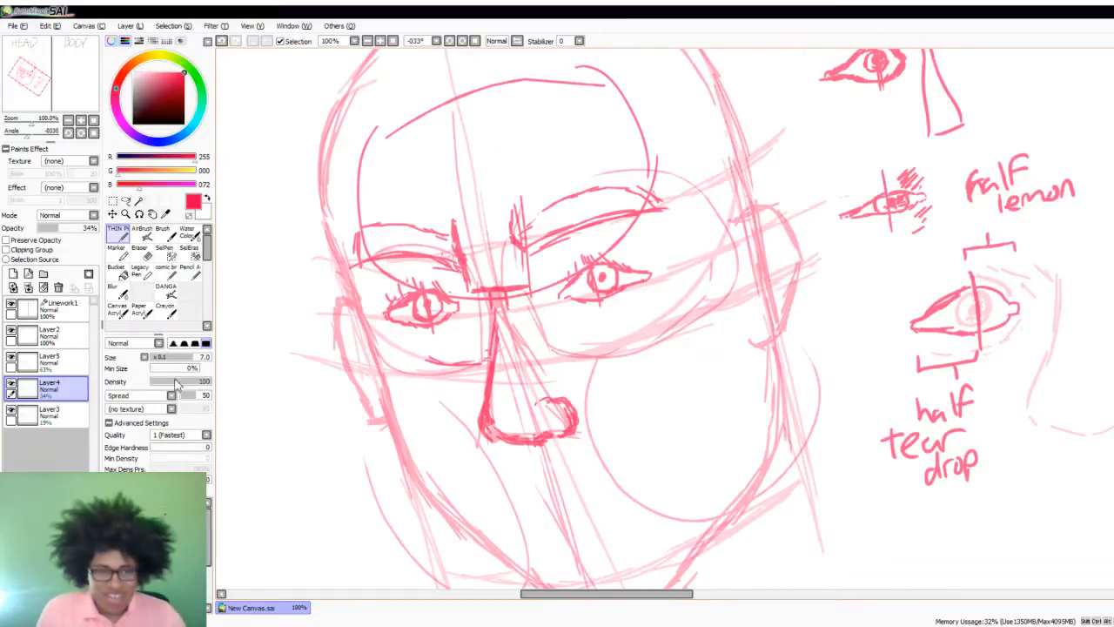
pyautogui.click(52, 359)
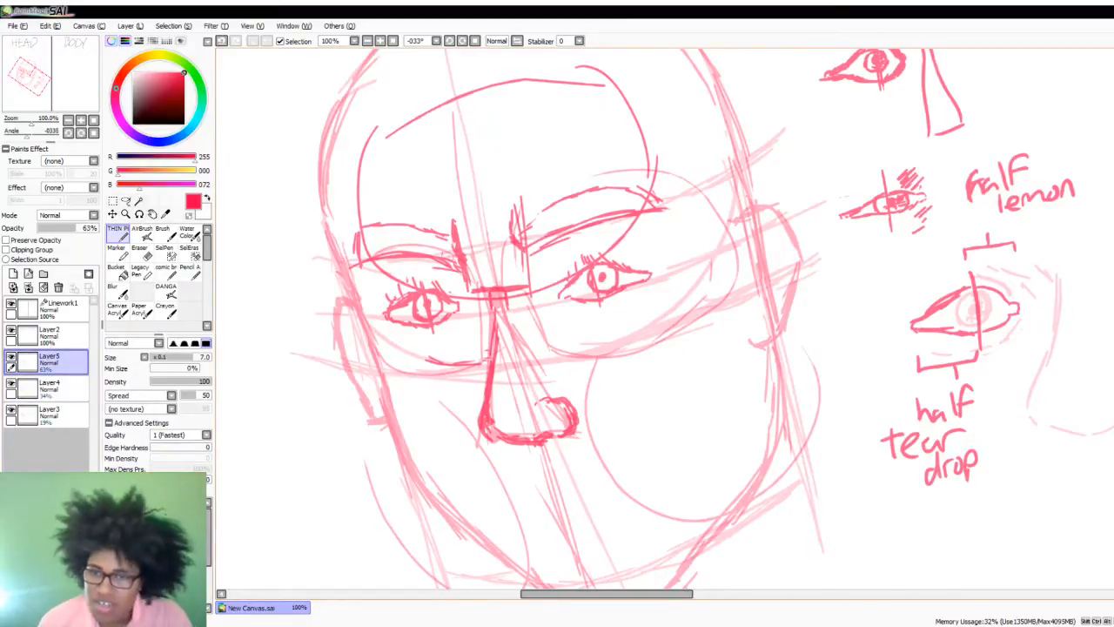
# - Rotate the canvas to -22° and sketch two short philtrum lines directly below the nose on Layer5
pyautogui.scroll(-2, 756, 402)
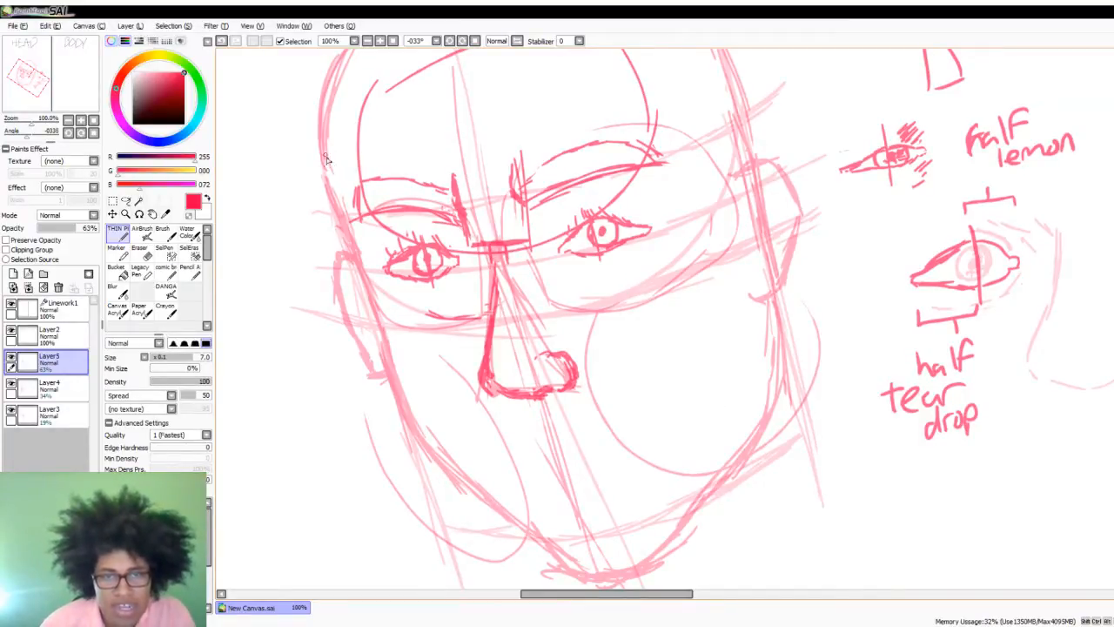
pyautogui.click(463, 40)
pyautogui.click(462, 41)
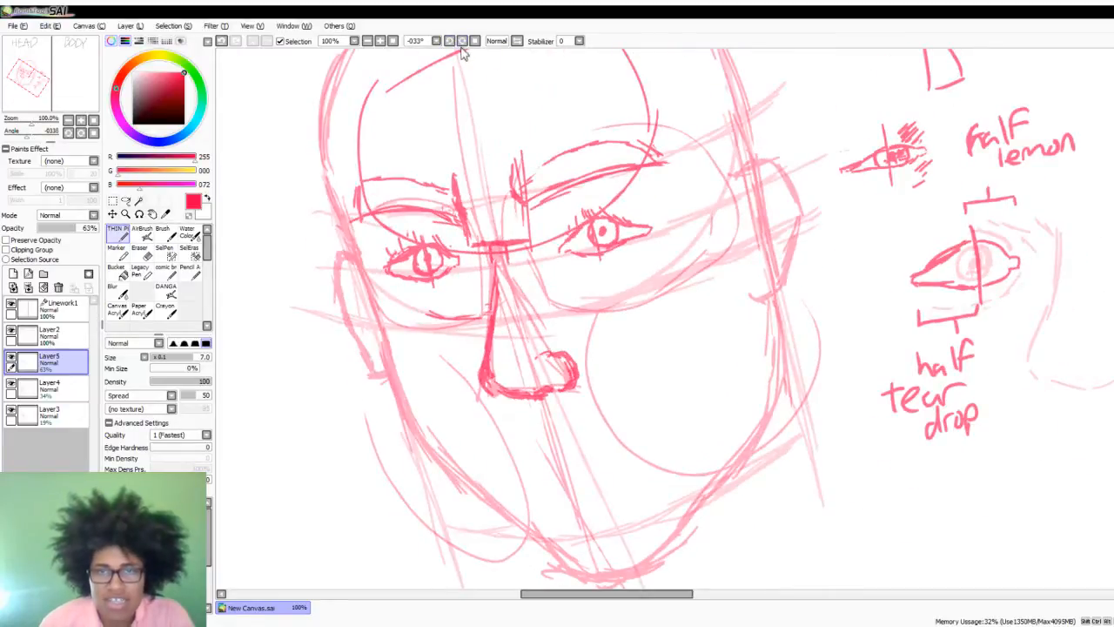
pyautogui.click(462, 41)
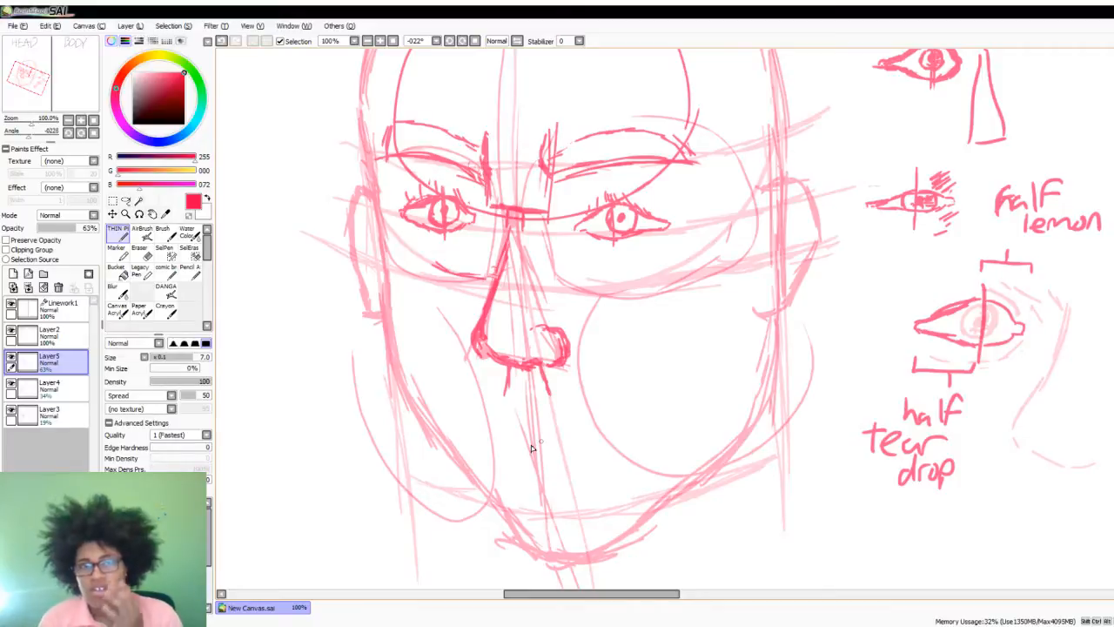
# - On Layer4, reinforce the left cheek curve and draw the right cheek as a rounded circle, then make Layer5 active again
pyautogui.click(47, 388)
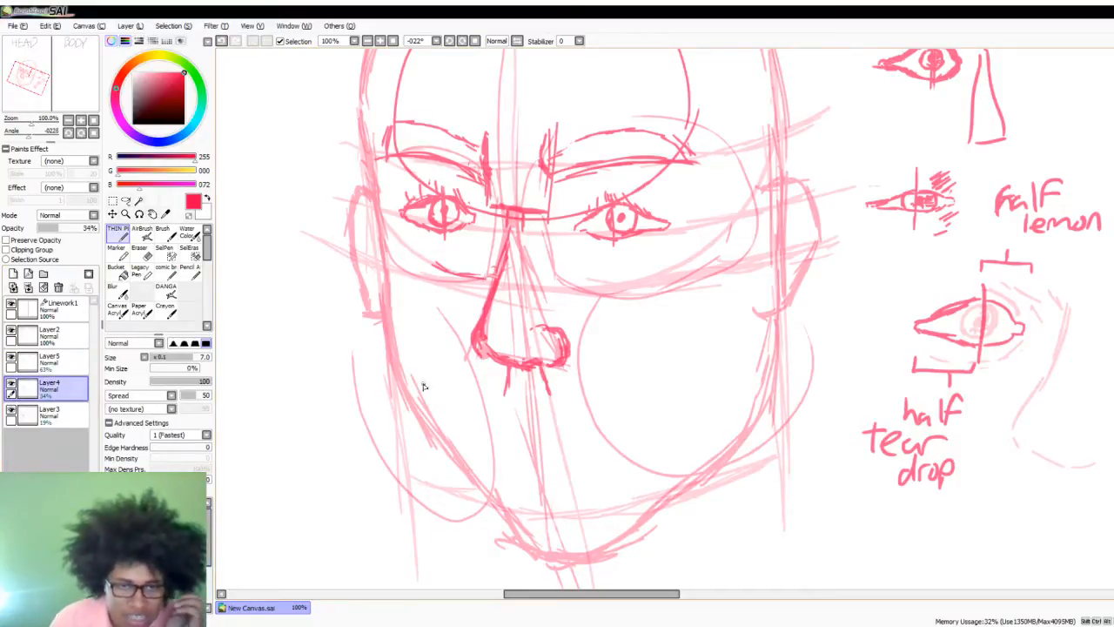
pyautogui.moveTo(403, 296)
pyautogui.mouseDown()
pyautogui.moveTo(443, 332)
pyautogui.moveTo(425, 321)
pyautogui.moveTo(474, 387)
pyautogui.moveTo(454, 341)
pyautogui.moveTo(488, 428)
pyautogui.moveTo(485, 479)
pyautogui.mouseUp()
pyautogui.moveTo(491, 430); pyautogui.dragTo(476, 481)
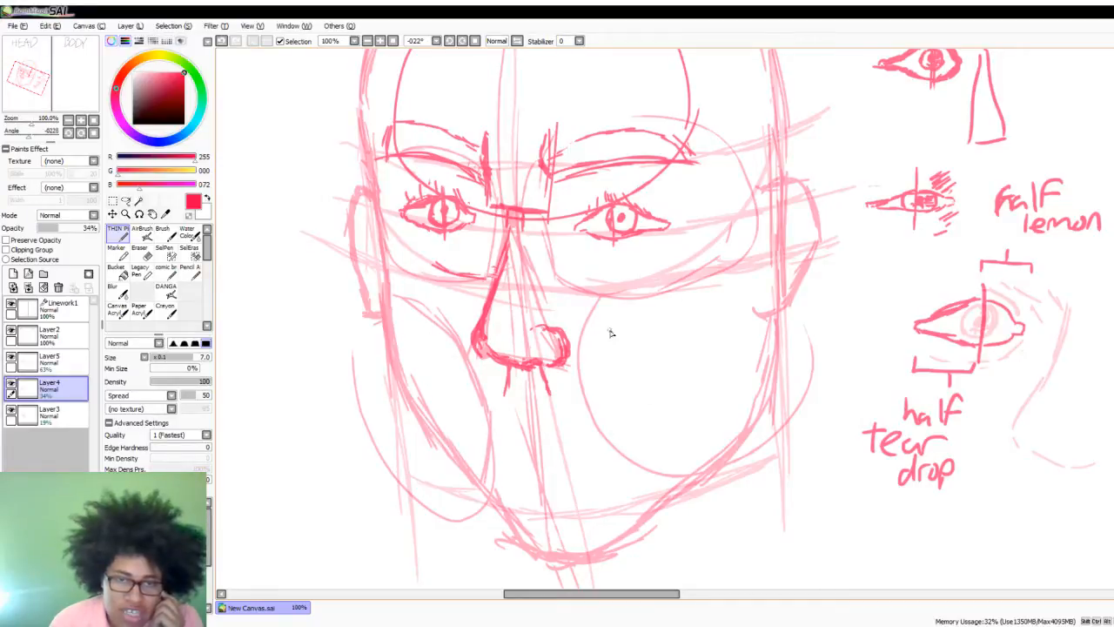
pyautogui.moveTo(584, 356); pyautogui.dragTo(614, 454)
pyautogui.moveTo(596, 401)
pyautogui.mouseDown()
pyautogui.moveTo(619, 332)
pyautogui.moveTo(587, 364)
pyautogui.moveTo(716, 356)
pyautogui.moveTo(707, 305)
pyautogui.moveTo(722, 332)
pyautogui.mouseUp()
pyautogui.moveTo(752, 381)
pyautogui.mouseDown()
pyautogui.moveTo(636, 313)
pyautogui.moveTo(620, 317)
pyautogui.mouseUp()
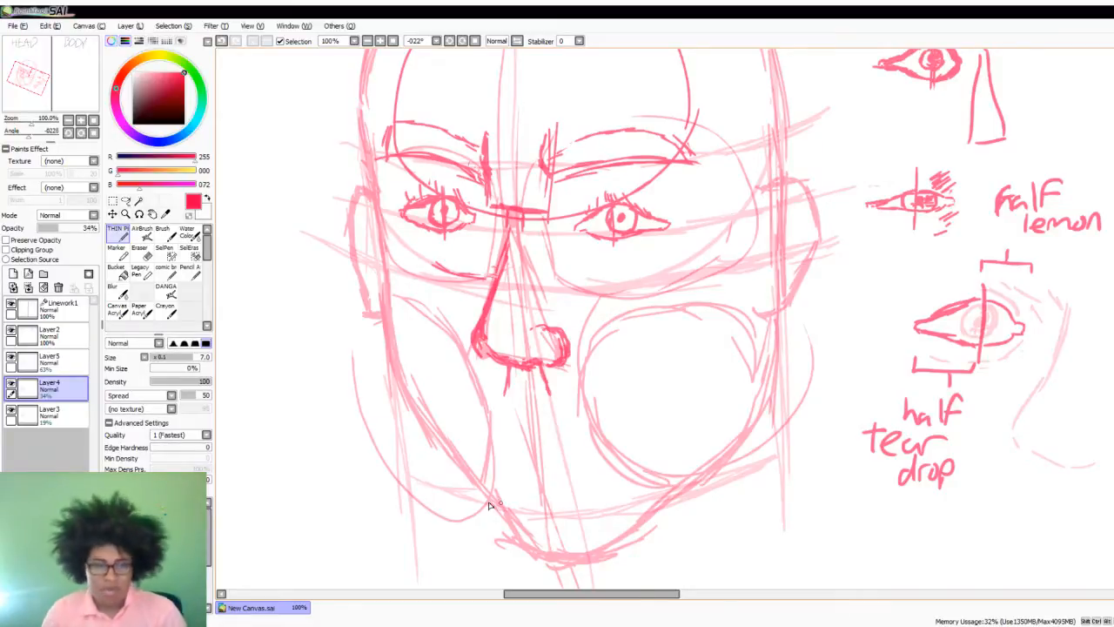
pyautogui.click(61, 358)
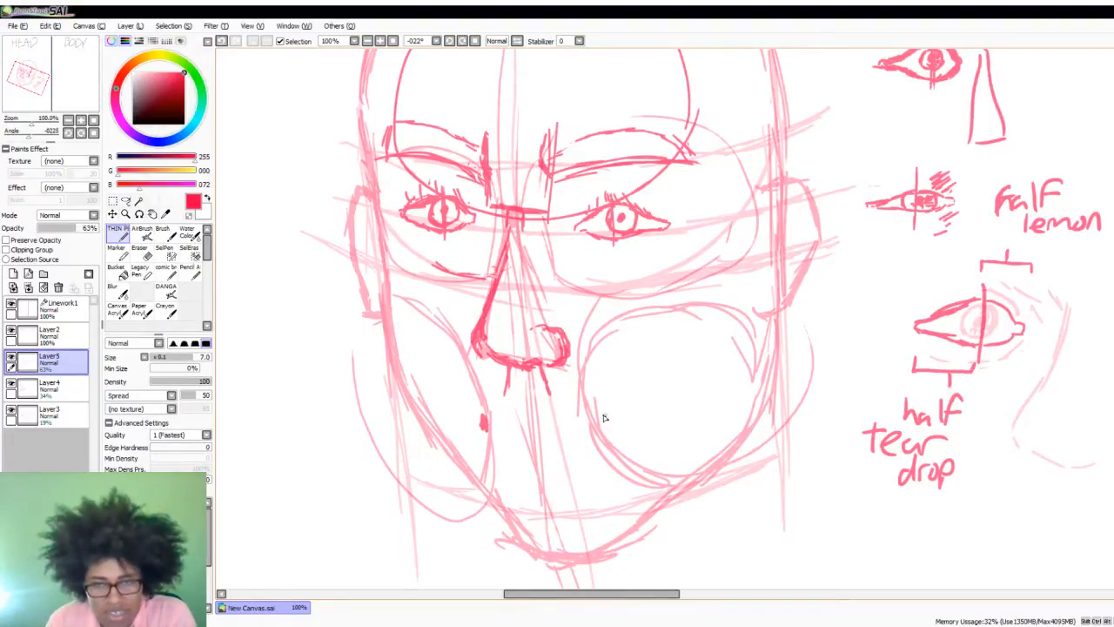
pyautogui.moveTo(599, 421); pyautogui.dragTo(604, 437)
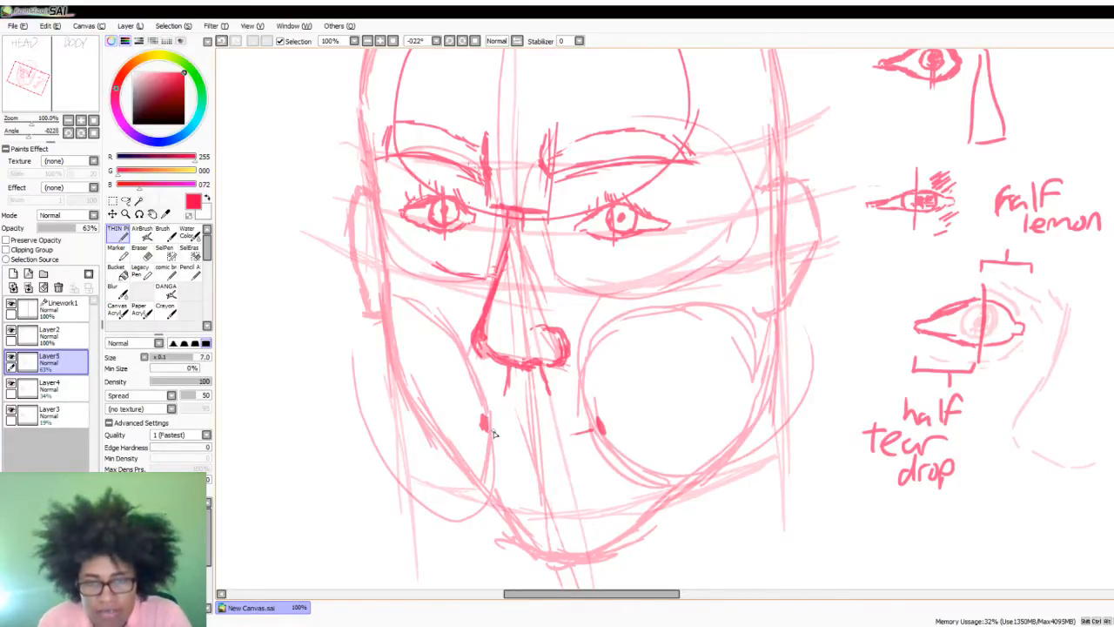
pyautogui.moveTo(487, 423)
pyautogui.mouseDown()
pyautogui.moveTo(539, 439)
pyautogui.moveTo(592, 431)
pyautogui.mouseUp()
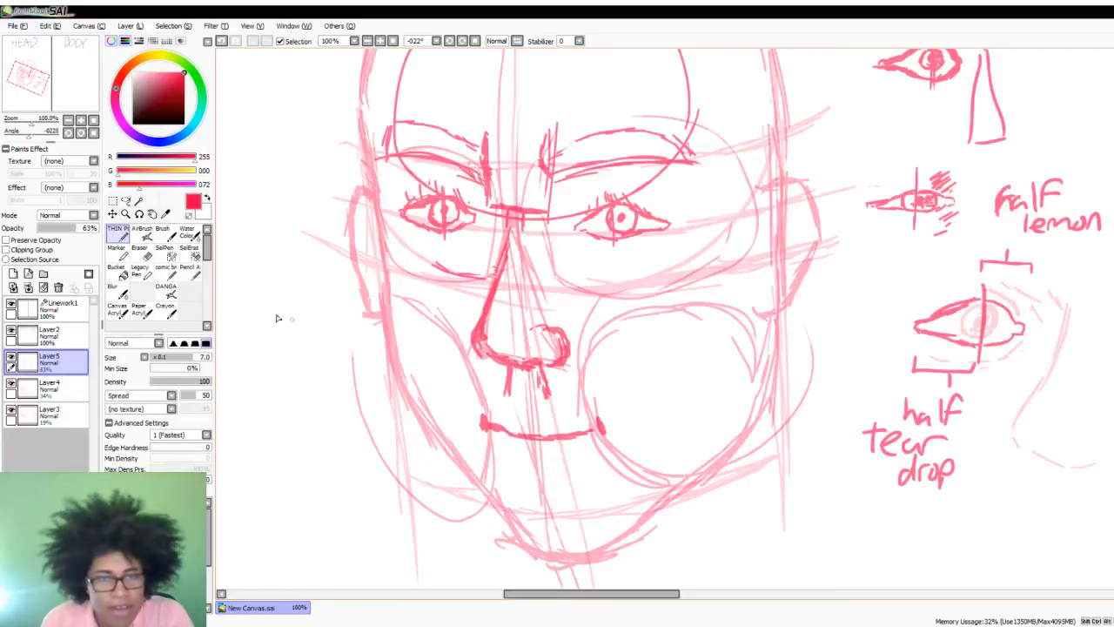
pyautogui.click(139, 251)
pyautogui.moveTo(598, 427)
pyautogui.mouseDown()
pyautogui.moveTo(523, 435)
pyautogui.moveTo(560, 447)
pyautogui.mouseUp()
pyautogui.click(137, 243)
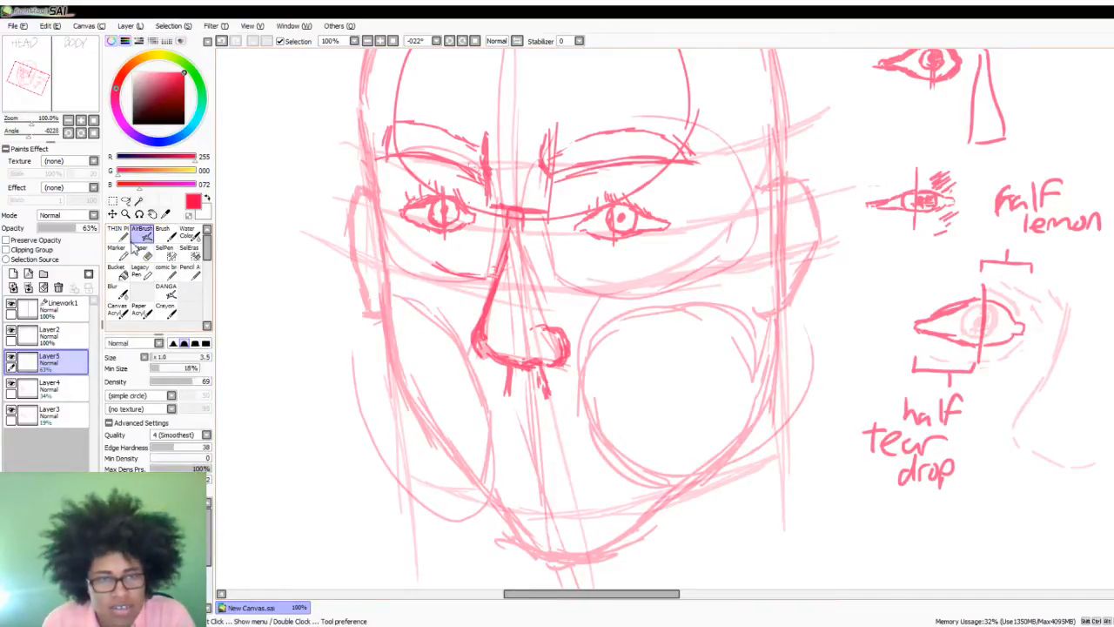
# - With the thin pen, mark both mouth corners with short thick strokes on the inner edges of the cheek circles
pyautogui.click(119, 233)
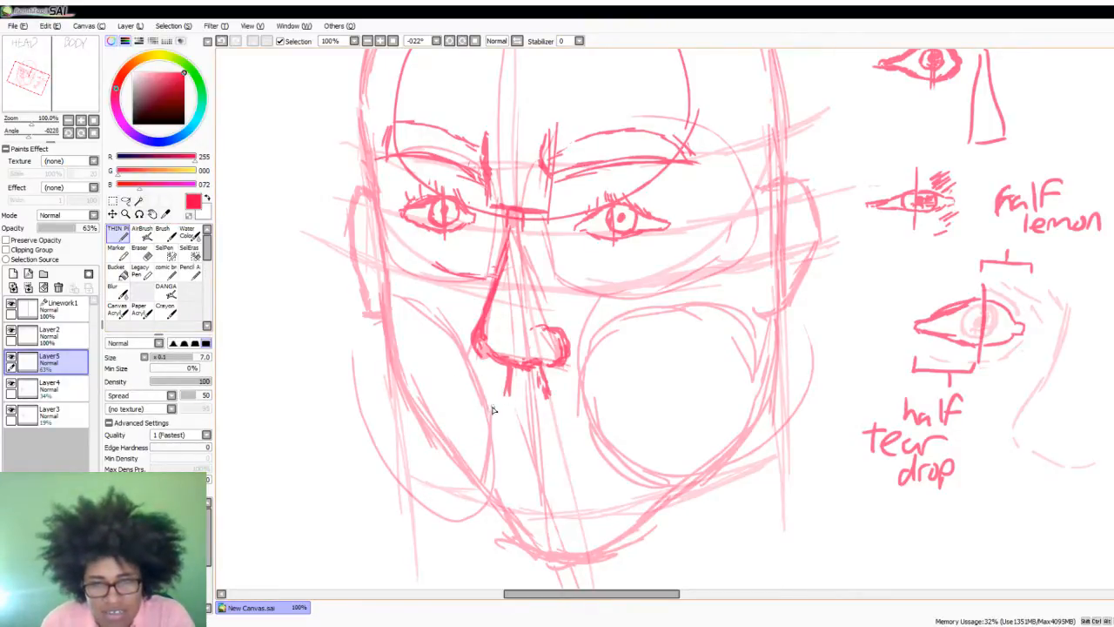
pyautogui.moveTo(487, 414)
pyautogui.mouseDown()
pyautogui.moveTo(479, 407)
pyautogui.moveTo(483, 420)
pyautogui.mouseUp()
pyautogui.moveTo(595, 413); pyautogui.dragTo(602, 441)
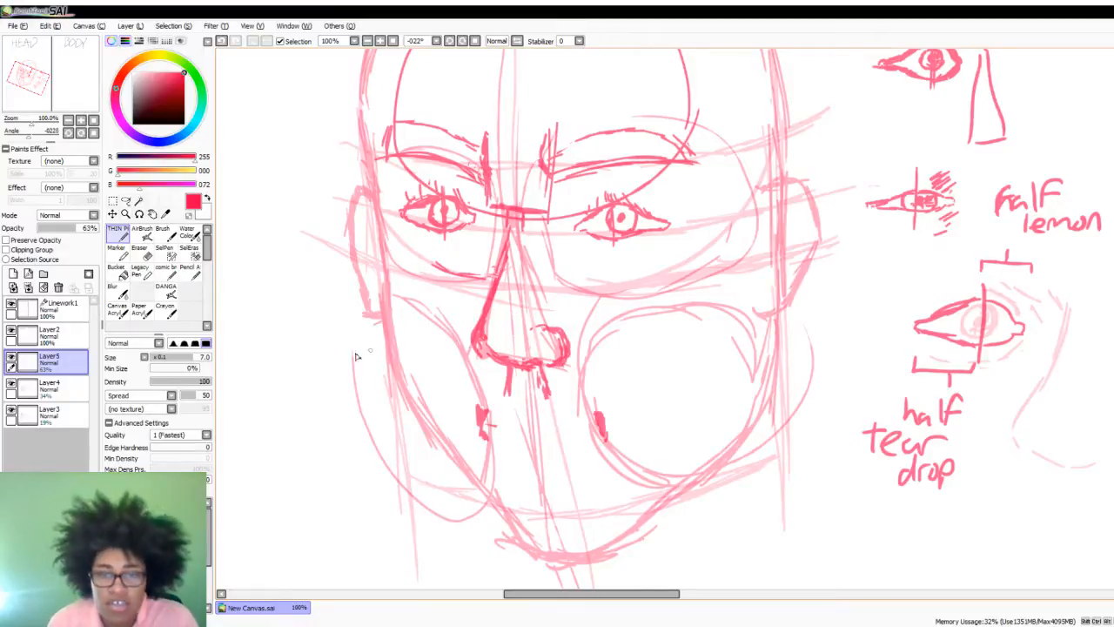
# - Start an example mouth sketch with a shallow upward arch in the empty space beside the face's left cheek
pyautogui.moveTo(232, 416); pyautogui.dragTo(306, 416)
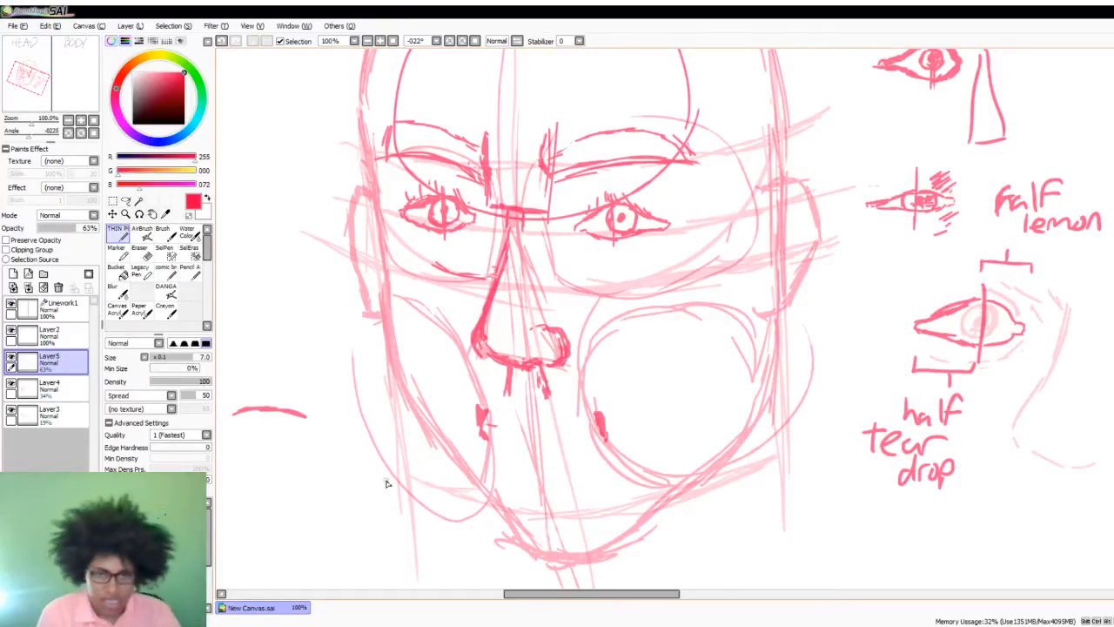
pyautogui.moveTo(572, 599); pyautogui.dragTo(545, 599)
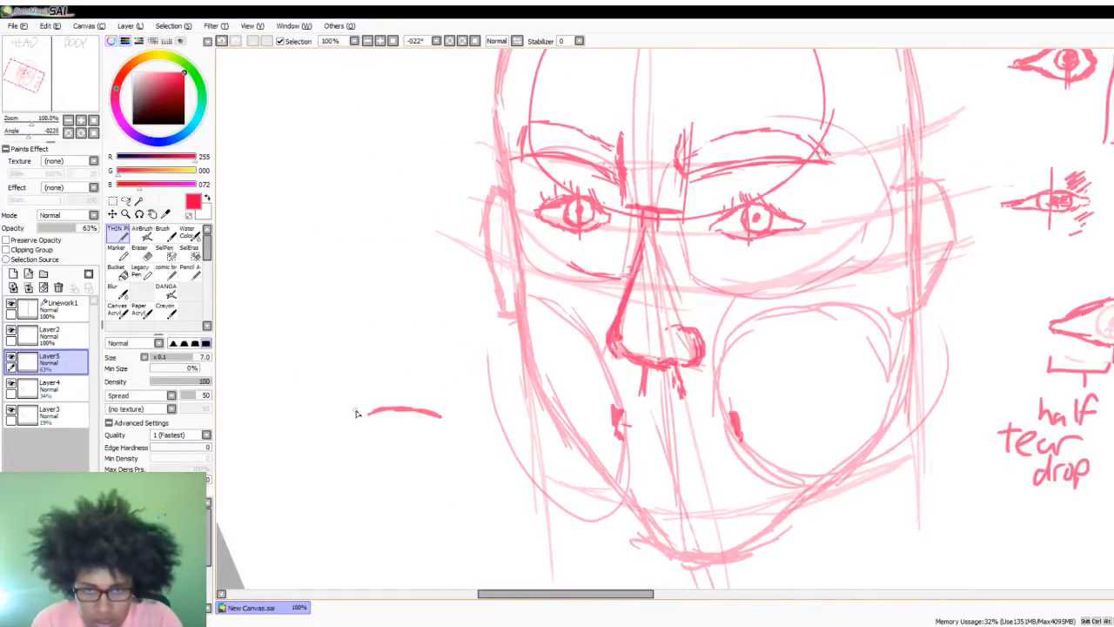
pyautogui.moveTo(370, 413)
pyautogui.mouseDown()
pyautogui.moveTo(358, 419)
pyautogui.moveTo(428, 419)
pyautogui.moveTo(385, 420)
pyautogui.mouseUp()
pyautogui.hotkey('ctrl', 'z')
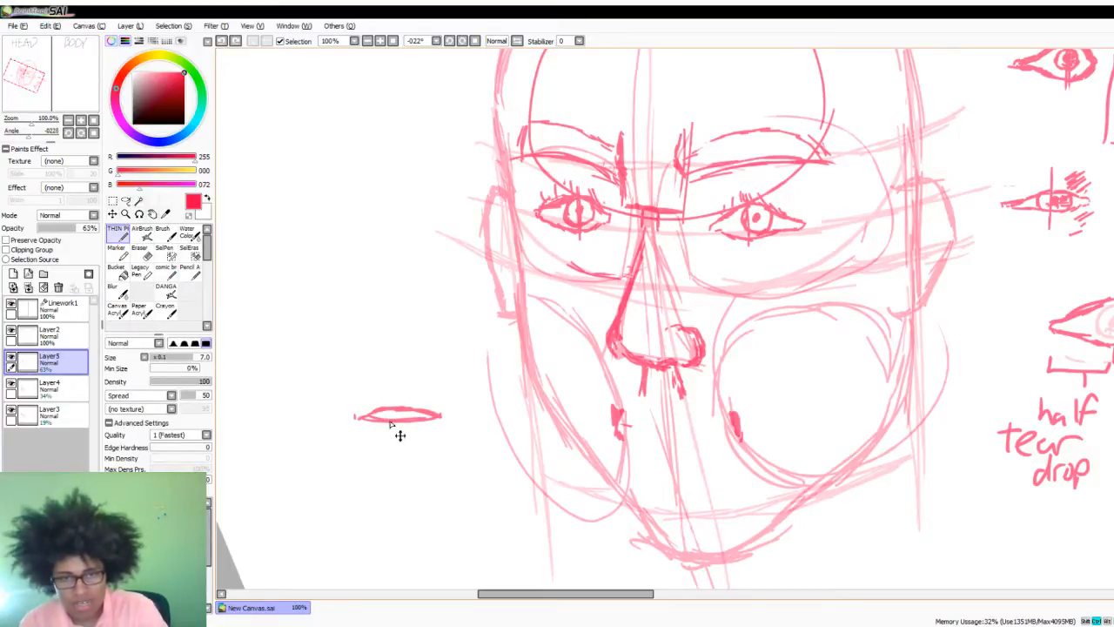
pyautogui.hotkey('ctrl', 'z')
pyautogui.hotkey('ctrl', 'z')
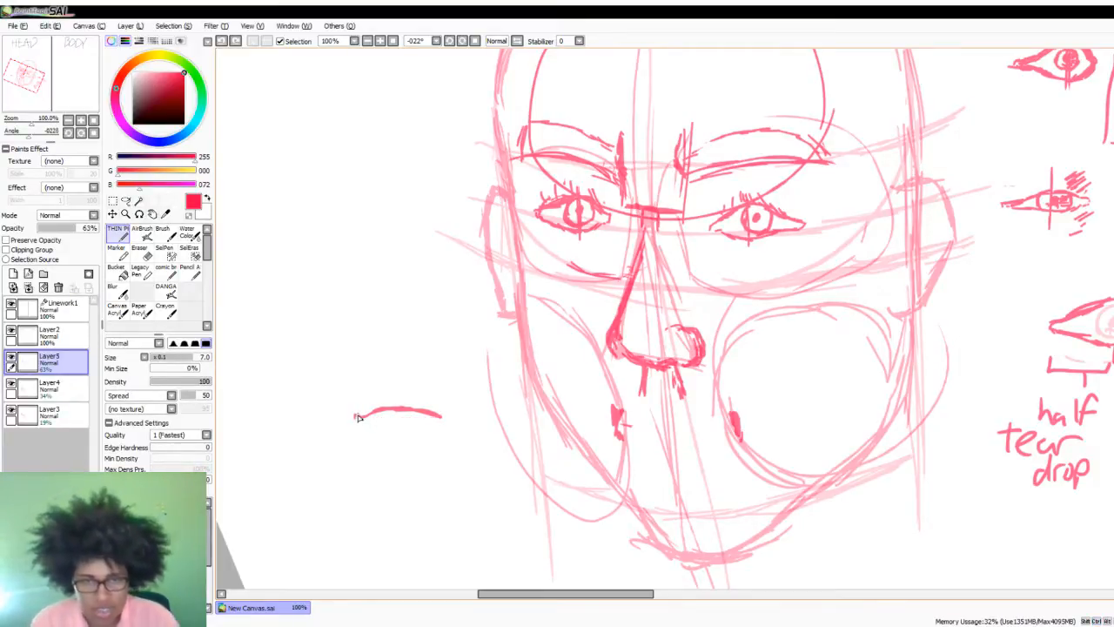
# - Extend the example mouth's arch to both corners and add a peaked upper lip above it with two vertical guide lines
pyautogui.moveTo(353, 407); pyautogui.dragTo(347, 416)
pyautogui.moveTo(440, 414); pyautogui.dragTo(453, 427)
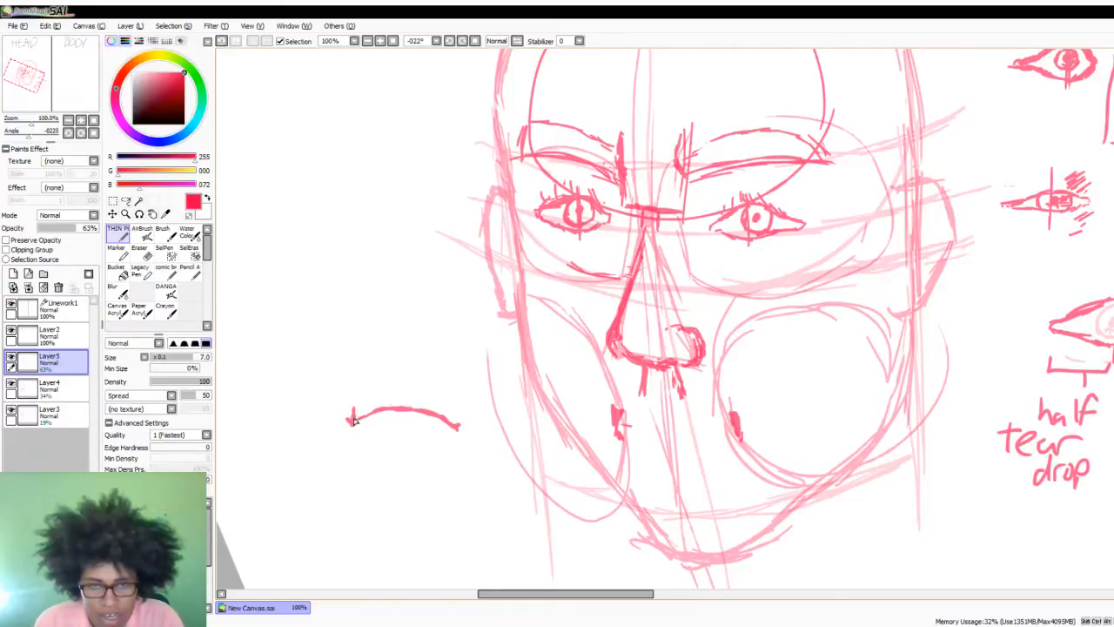
pyautogui.moveTo(354, 421); pyautogui.dragTo(399, 390)
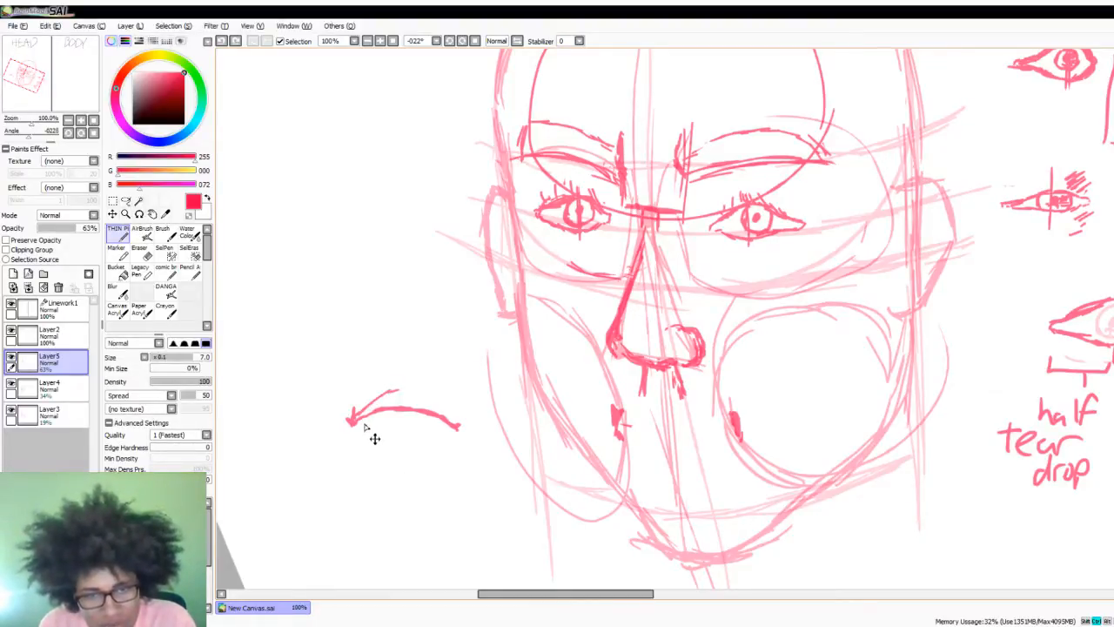
pyautogui.hotkey('ctrl', 'z')
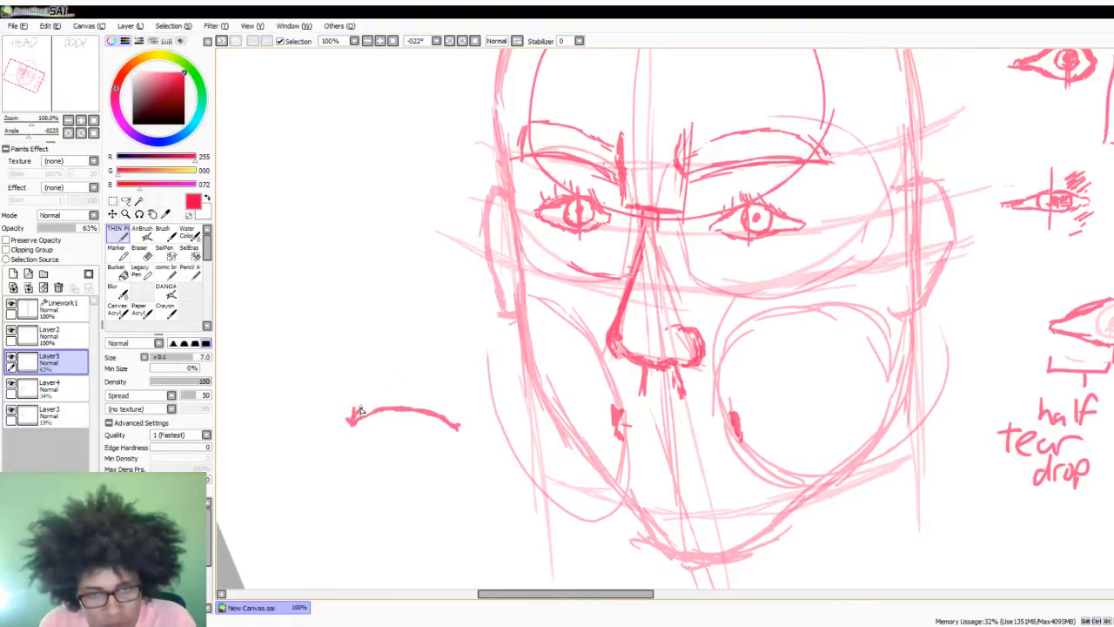
pyautogui.moveTo(360, 406)
pyautogui.mouseDown()
pyautogui.moveTo(388, 387)
pyautogui.moveTo(360, 410)
pyautogui.mouseUp()
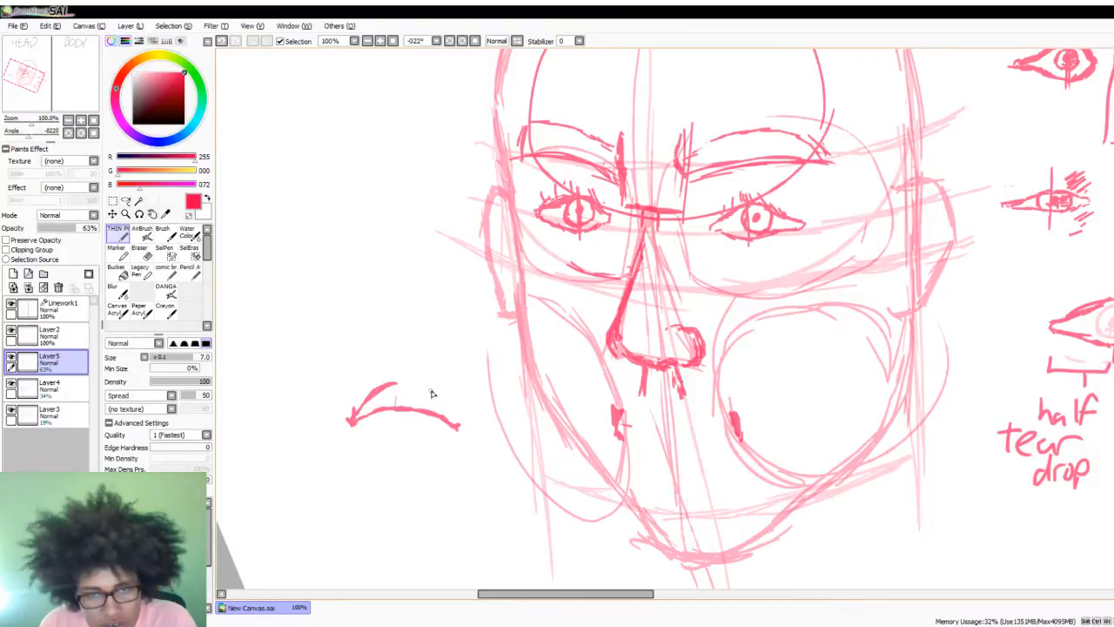
pyautogui.moveTo(430, 391)
pyautogui.mouseDown()
pyautogui.moveTo(430, 409)
pyautogui.moveTo(396, 406)
pyautogui.moveTo(403, 385)
pyautogui.moveTo(432, 387)
pyautogui.moveTo(458, 426)
pyautogui.mouseUp()
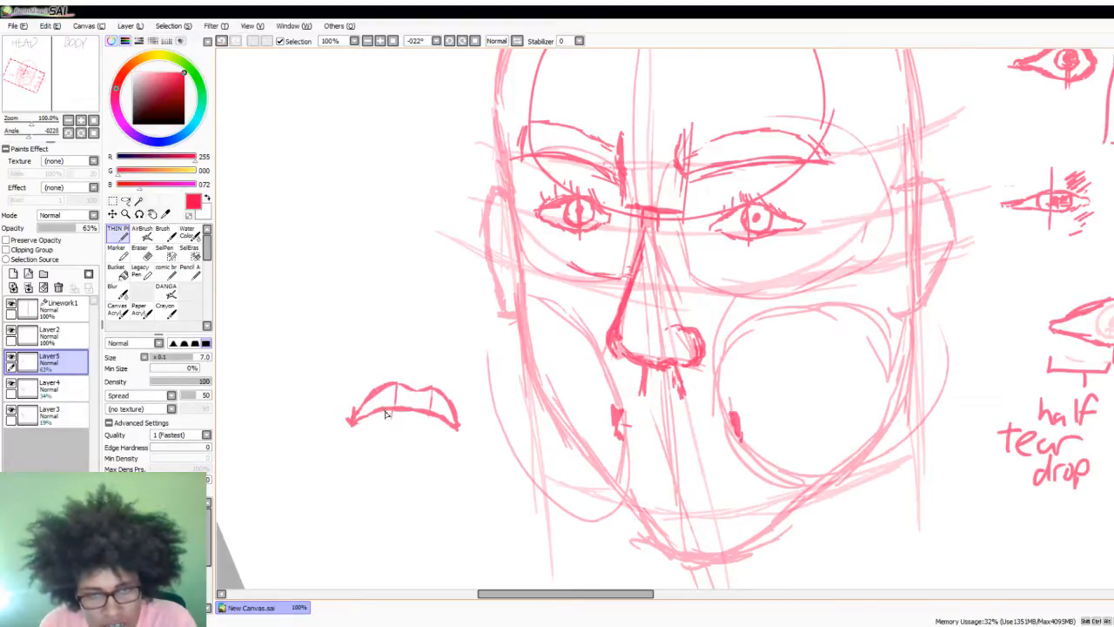
# - Complete the example mouth with short vertical guides below the arch and a curved lower lip joining the corners
pyautogui.moveTo(383, 411); pyautogui.dragTo(380, 432)
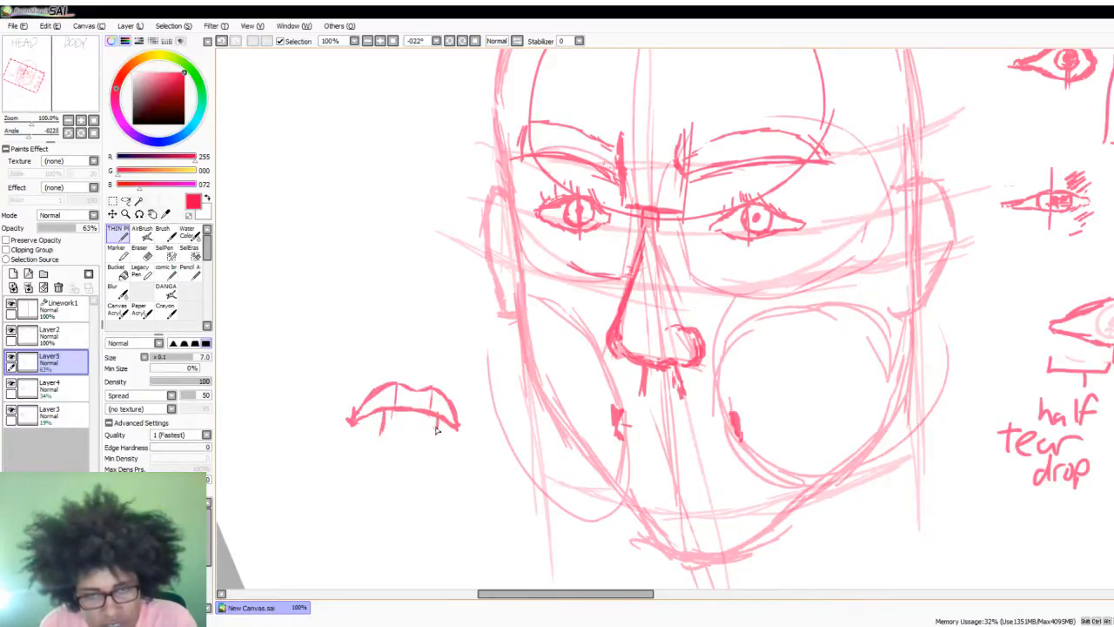
pyautogui.moveTo(410, 409)
pyautogui.mouseDown()
pyautogui.moveTo(412, 431)
pyautogui.moveTo(364, 425)
pyautogui.moveTo(428, 442)
pyautogui.mouseUp()
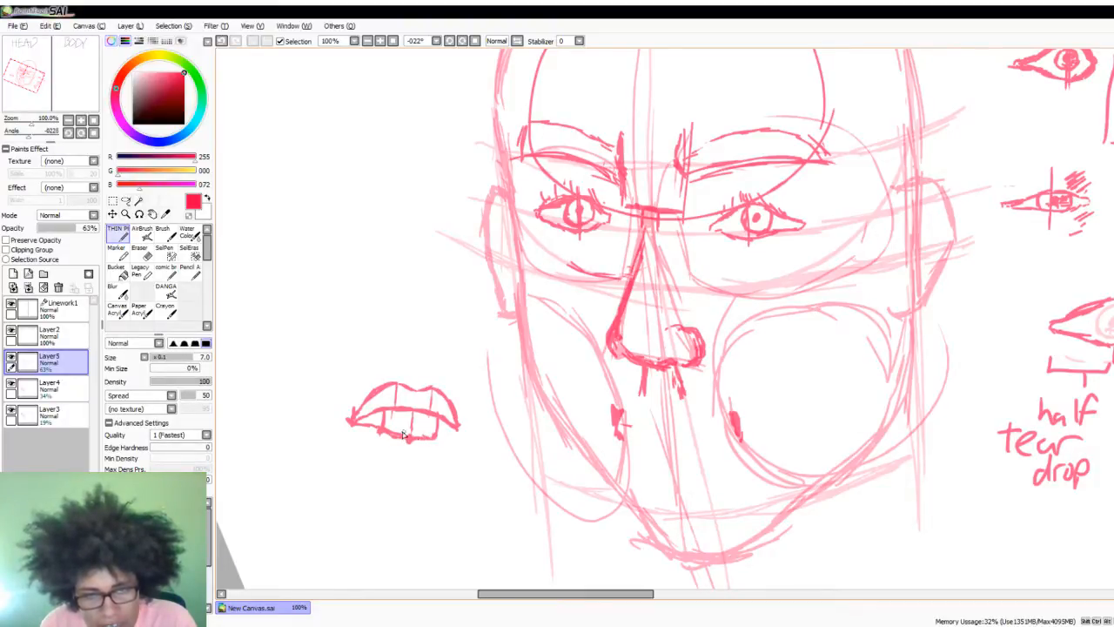
pyautogui.moveTo(435, 437); pyautogui.dragTo(444, 435)
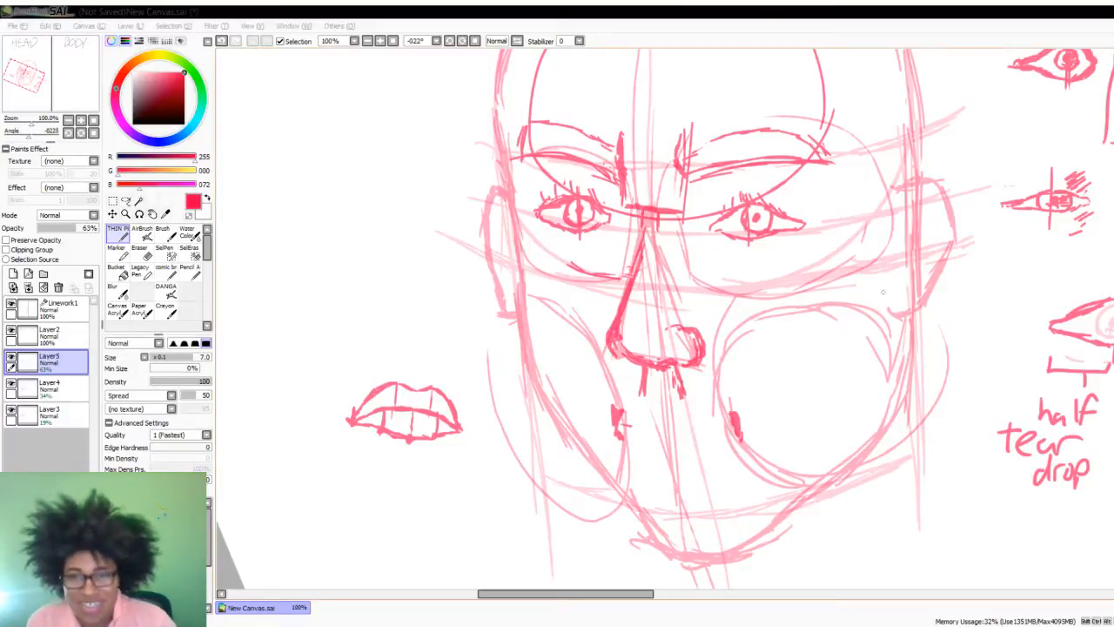
# - Draw a slightly sagging mouth line between the two corner marks on the face
pyautogui.moveTo(620, 422); pyautogui.dragTo(736, 430)
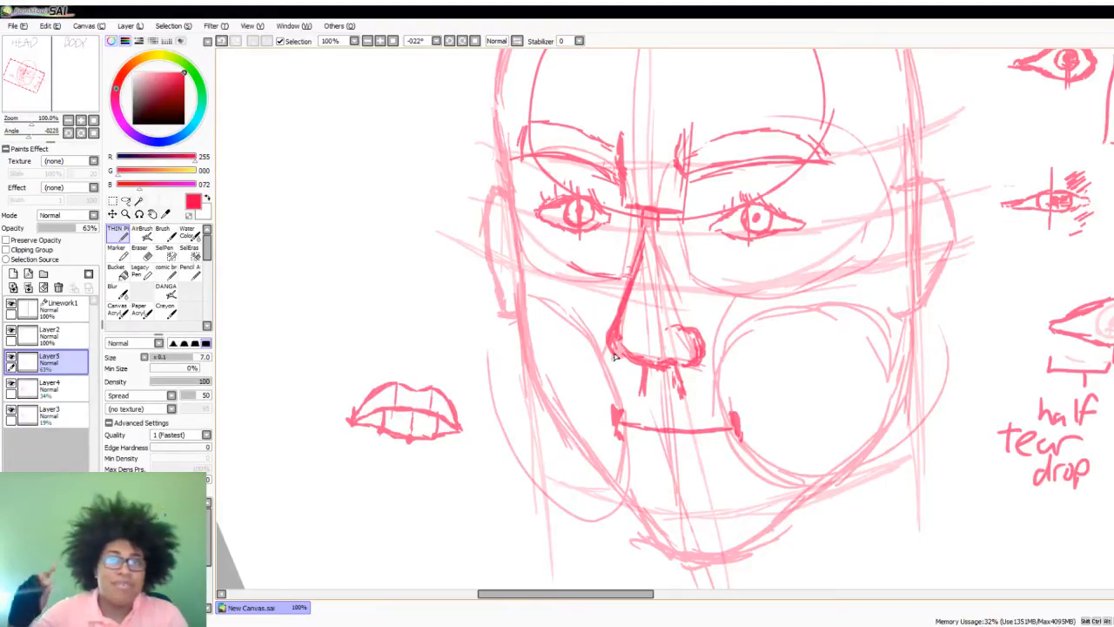
pyautogui.moveTo(315, 208)
pyautogui.mouseDown()
pyautogui.moveTo(234, 255)
pyautogui.moveTo(250, 292)
pyautogui.mouseUp()
pyautogui.moveTo(327, 254); pyautogui.dragTo(369, 246)
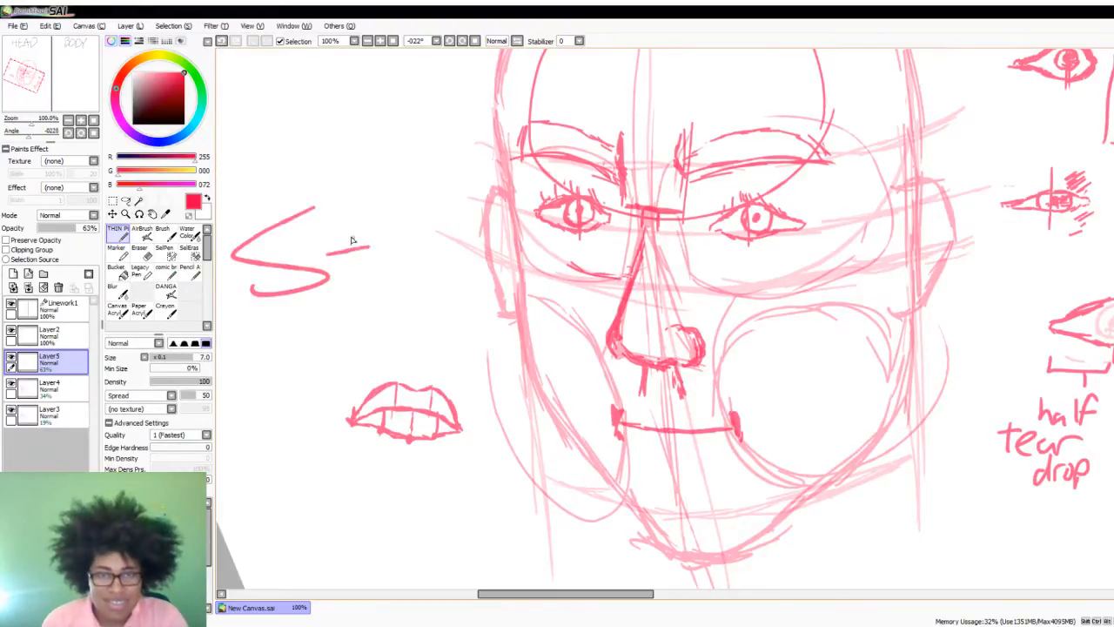
pyautogui.moveTo(330, 209)
pyautogui.mouseDown()
pyautogui.moveTo(338, 287)
pyautogui.moveTo(395, 247)
pyautogui.moveTo(393, 277)
pyautogui.mouseUp()
pyautogui.moveTo(405, 202)
pyautogui.mouseDown()
pyautogui.moveTo(407, 281)
pyautogui.moveTo(440, 282)
pyautogui.mouseUp()
pyautogui.hotkey('ctrl', 'z')
pyautogui.hotkey('ctrl', 'z')
pyautogui.hotkey('ctrl', 'z')
pyautogui.hotkey('ctrl', 'z')
pyautogui.hotkey('ctrl', 'z')
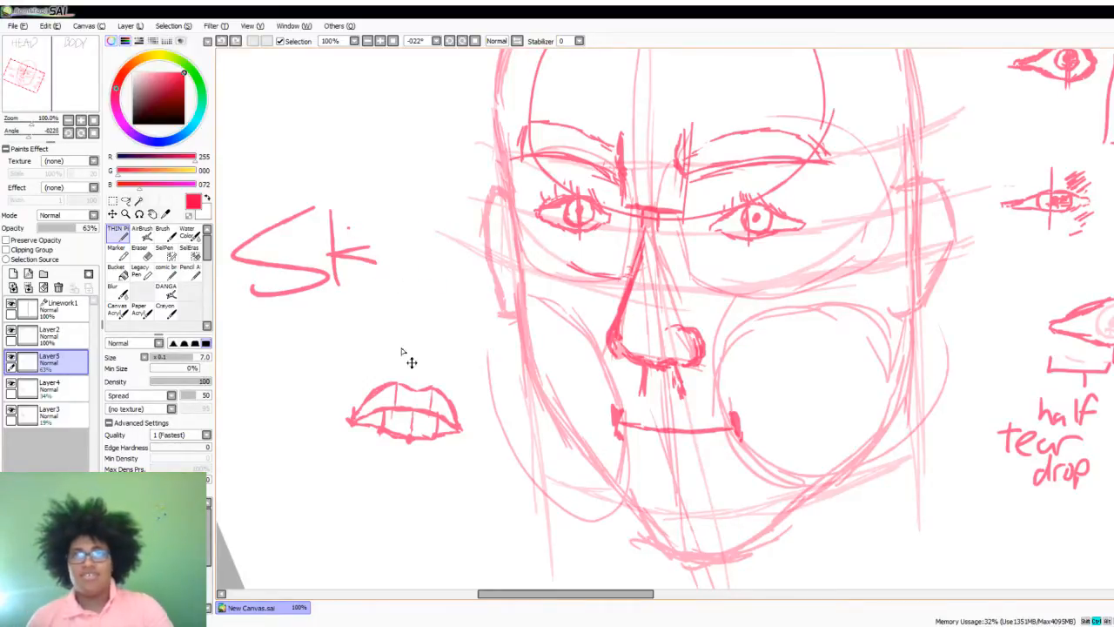
pyautogui.hotkey('ctrl', 'z')
pyautogui.hotkey('ctrl', 'z')
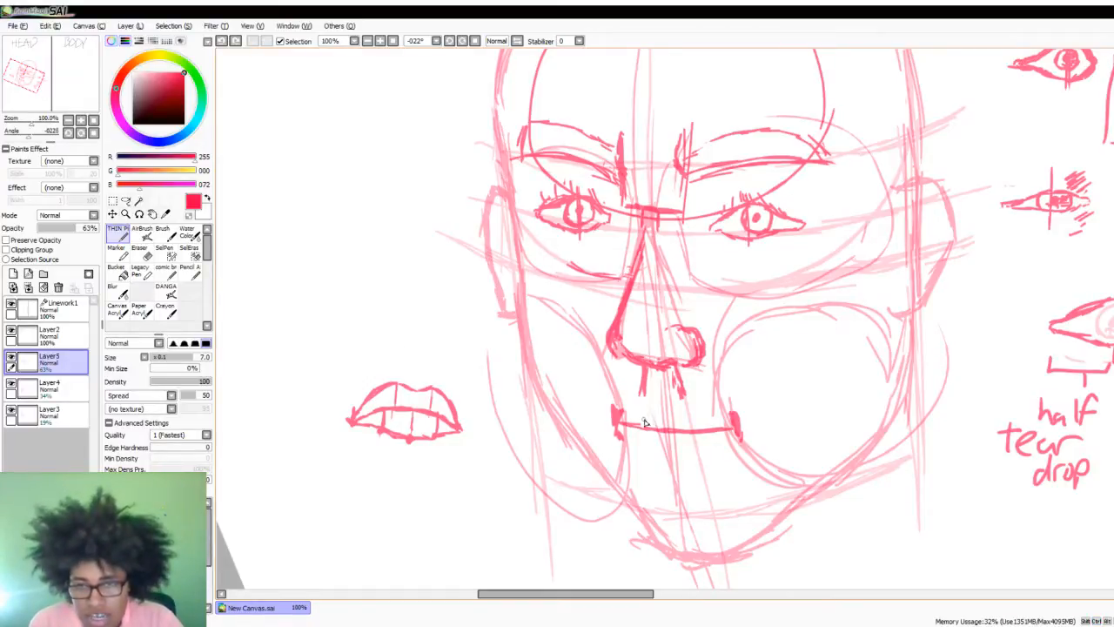
# - Mark the upper lip peaks with short vertical ticks above the face's mouth line and start the lip contour from the left corner
pyautogui.moveTo(644, 410); pyautogui.dragTo(642, 425)
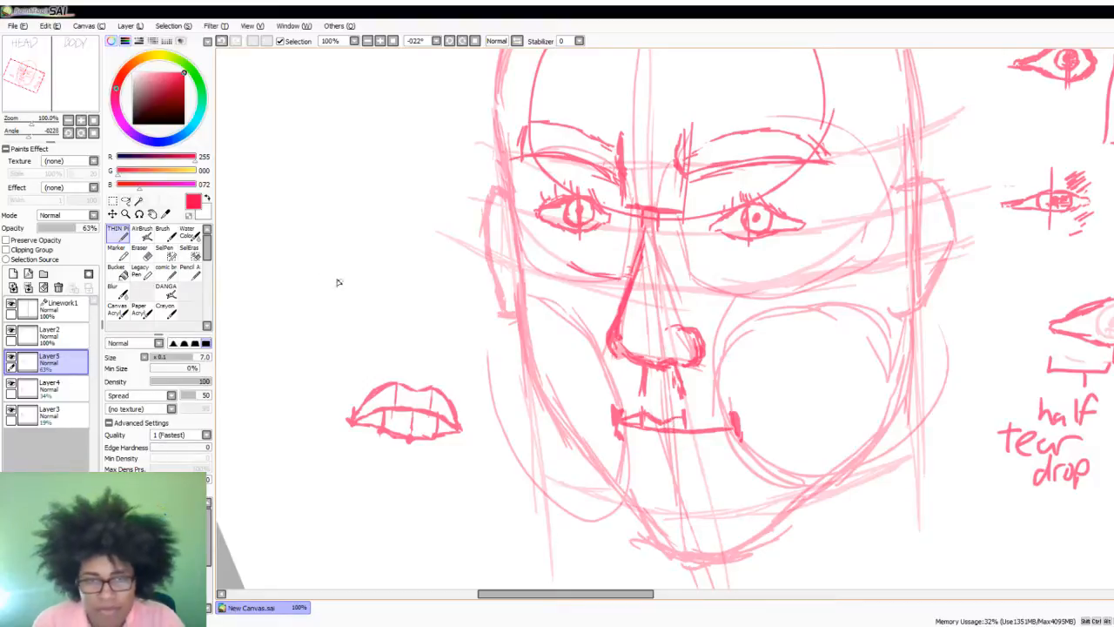
# - Sketch two more example mouths beside the face above the first one, one with full lips and a thin-lipped one above it
pyautogui.moveTo(265, 268)
pyautogui.mouseDown()
pyautogui.moveTo(300, 248)
pyautogui.moveTo(367, 248)
pyautogui.moveTo(383, 270)
pyautogui.moveTo(330, 272)
pyautogui.moveTo(385, 274)
pyautogui.moveTo(326, 294)
pyautogui.moveTo(266, 269)
pyautogui.mouseUp()
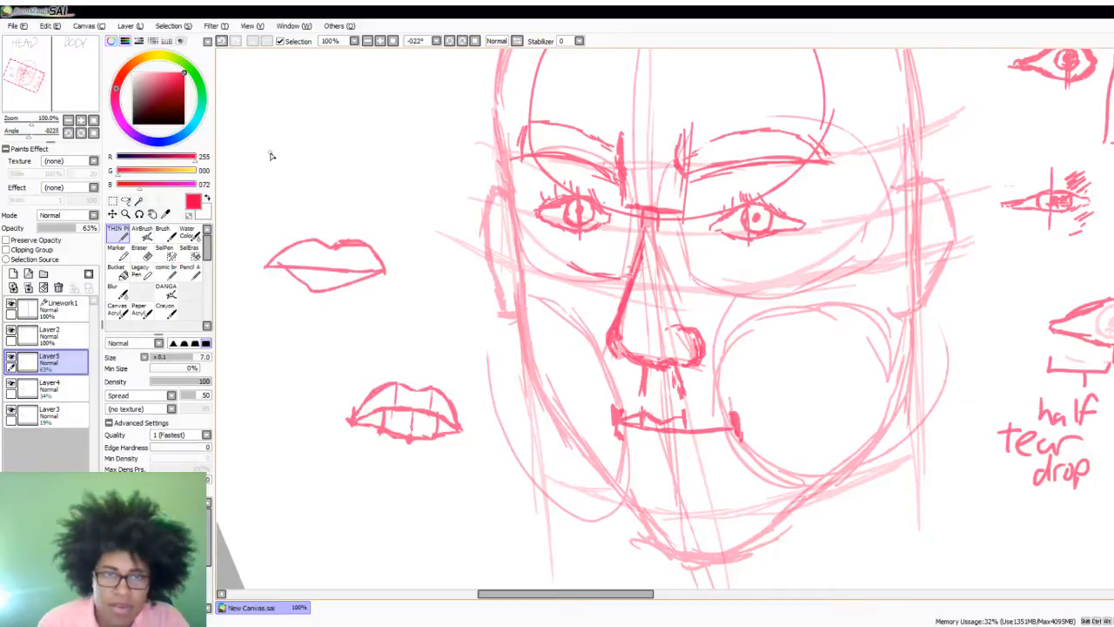
pyautogui.moveTo(271, 152); pyautogui.dragTo(361, 150)
pyautogui.moveTo(279, 148)
pyautogui.mouseDown()
pyautogui.moveTo(337, 153)
pyautogui.moveTo(302, 148)
pyautogui.moveTo(321, 140)
pyautogui.moveTo(389, 161)
pyautogui.moveTo(281, 150)
pyautogui.moveTo(303, 167)
pyautogui.moveTo(375, 162)
pyautogui.mouseUp()
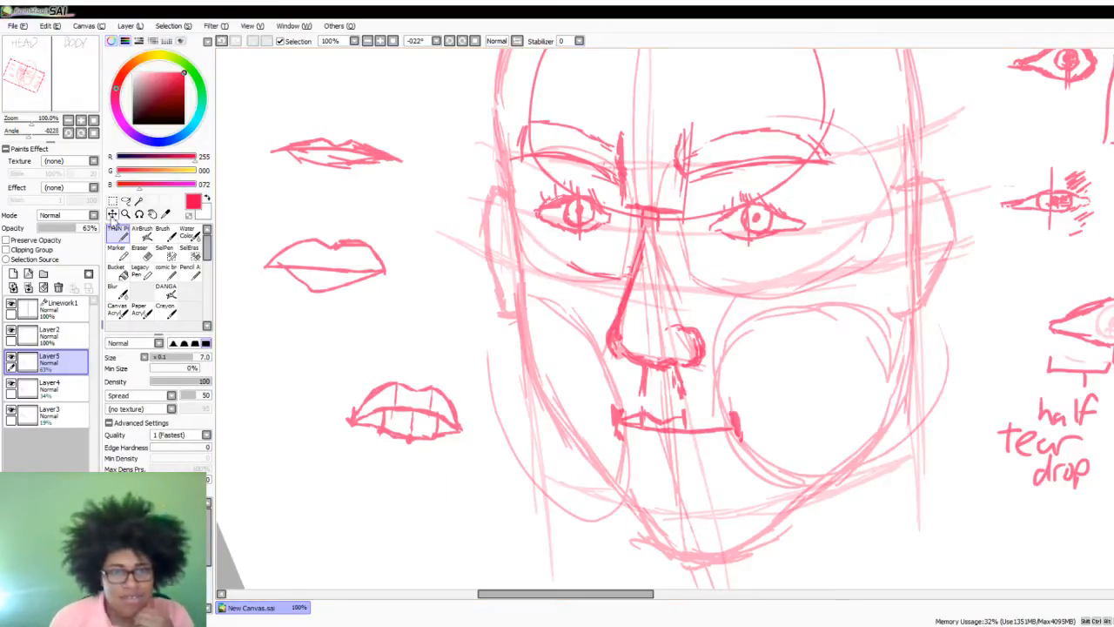
# - Hand-letter "White" above the thin-lipped example and "Black" above the full-lipped example with the thin pen
pyautogui.click(126, 200)
pyautogui.click(118, 234)
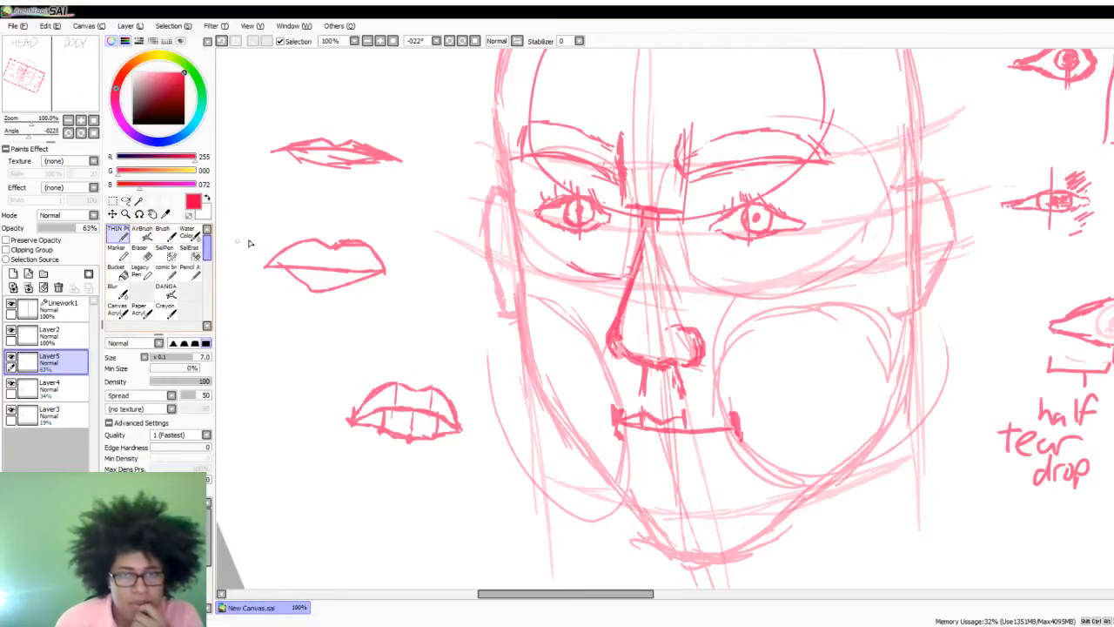
pyautogui.moveTo(304, 117)
pyautogui.mouseDown()
pyautogui.moveTo(336, 131)
pyautogui.moveTo(348, 122)
pyautogui.moveTo(367, 141)
pyautogui.mouseUp()
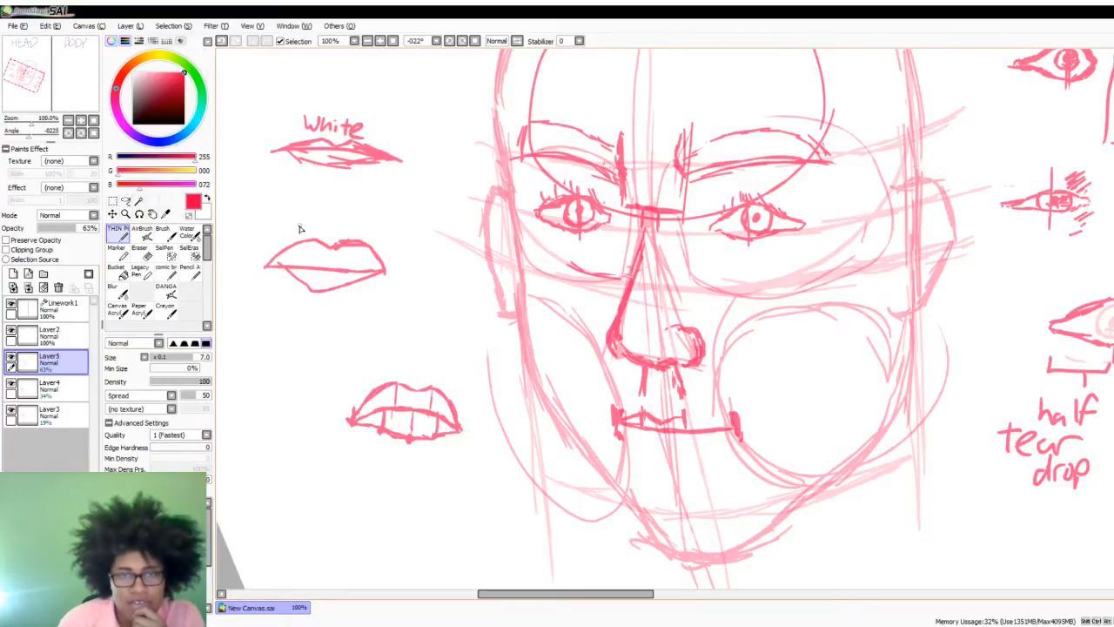
pyautogui.moveTo(299, 218)
pyautogui.mouseDown()
pyautogui.moveTo(301, 235)
pyautogui.moveTo(357, 240)
pyautogui.mouseUp()
# - Lasso the full-lipped example with its "Black" label, shift it up and to the right, and deselect it
pyautogui.click(127, 200)
pyautogui.moveTo(296, 190)
pyautogui.mouseDown()
pyautogui.moveTo(253, 229)
pyautogui.moveTo(374, 332)
pyautogui.moveTo(297, 189)
pyautogui.mouseUp()
pyautogui.moveTo(355, 251); pyautogui.dragTo(360, 221)
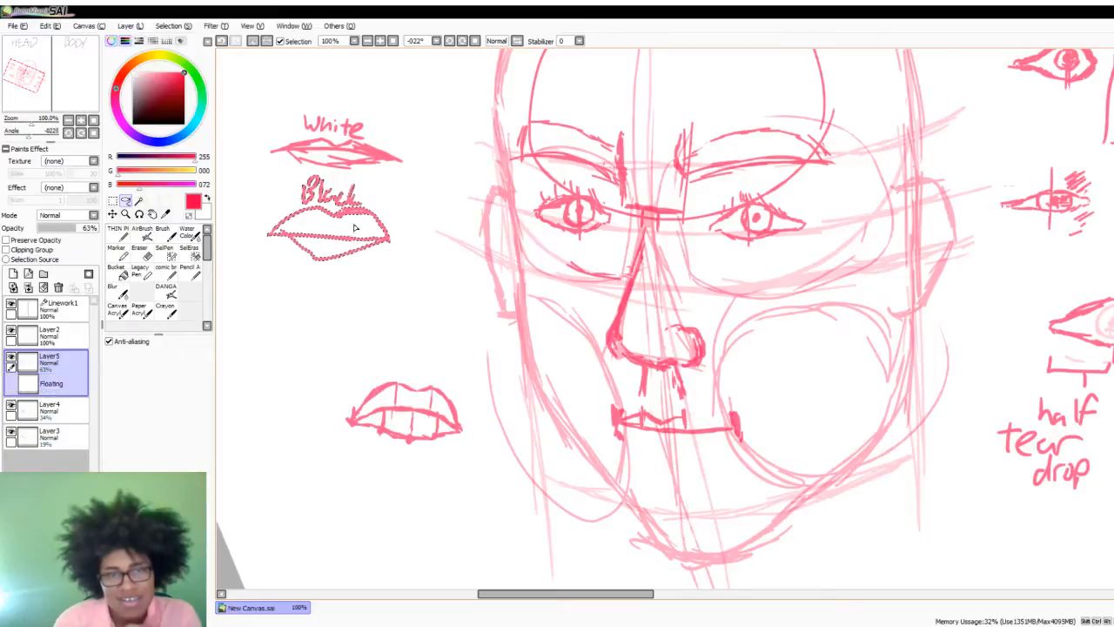
pyautogui.moveTo(331, 80)
pyautogui.mouseDown()
pyautogui.moveTo(237, 166)
pyautogui.moveTo(249, 275)
pyautogui.moveTo(351, 326)
pyautogui.moveTo(434, 291)
pyautogui.moveTo(460, 204)
pyautogui.moveTo(454, 180)
pyautogui.moveTo(423, 193)
pyautogui.moveTo(340, 172)
pyautogui.moveTo(266, 170)
pyautogui.moveTo(256, 146)
pyautogui.moveTo(307, 98)
pyautogui.mouseUp()
pyautogui.moveTo(323, 216)
pyautogui.mouseDown()
pyautogui.moveTo(399, 221)
pyautogui.moveTo(451, 148)
pyautogui.moveTo(391, 142)
pyautogui.moveTo(453, 149)
pyautogui.moveTo(391, 214)
pyautogui.moveTo(353, 217)
pyautogui.mouseUp()
pyautogui.hotkey('ctrl', 'd')
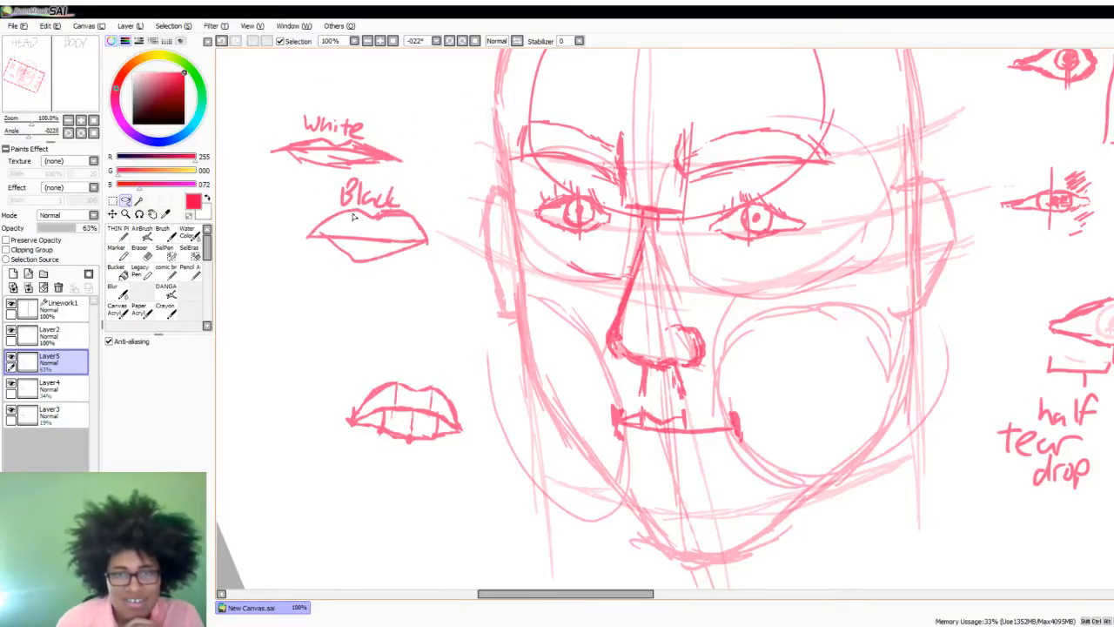
# - Lasso and rearrange the example mouths so the "Black" and "White" lips sit side by side beneath the first example, leaving nothing selected
pyautogui.moveTo(349, 173)
pyautogui.mouseDown()
pyautogui.moveTo(331, 336)
pyautogui.moveTo(363, 178)
pyautogui.mouseUp()
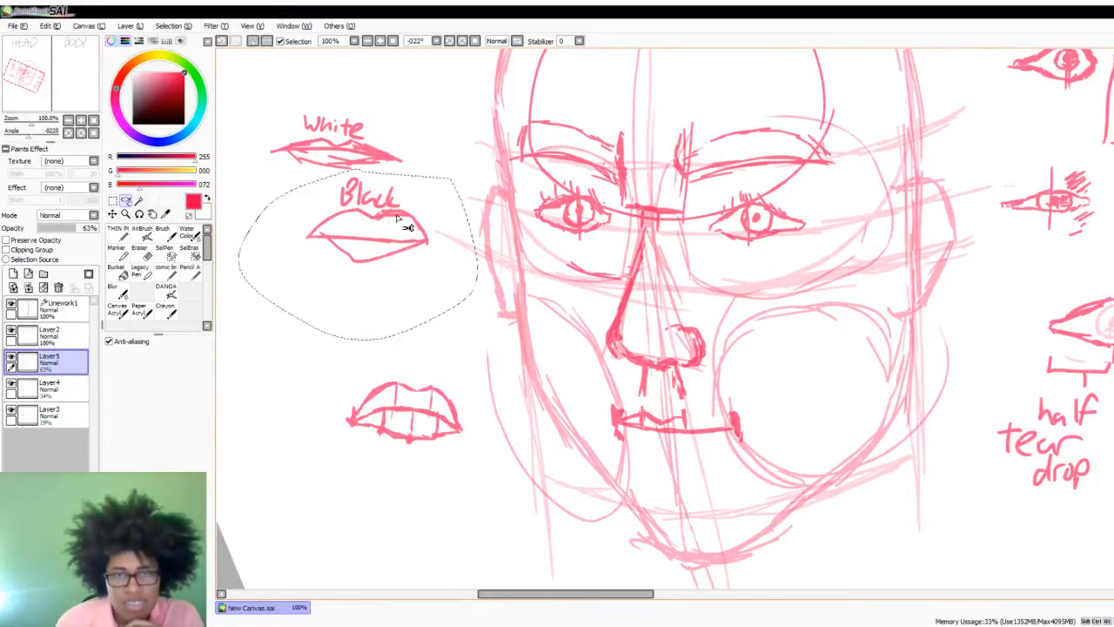
pyautogui.moveTo(406, 228)
pyautogui.mouseDown()
pyautogui.moveTo(334, 303)
pyautogui.moveTo(312, 318)
pyautogui.mouseUp()
pyautogui.moveTo(365, 89)
pyautogui.mouseDown()
pyautogui.moveTo(312, 244)
pyautogui.moveTo(374, 109)
pyautogui.mouseUp()
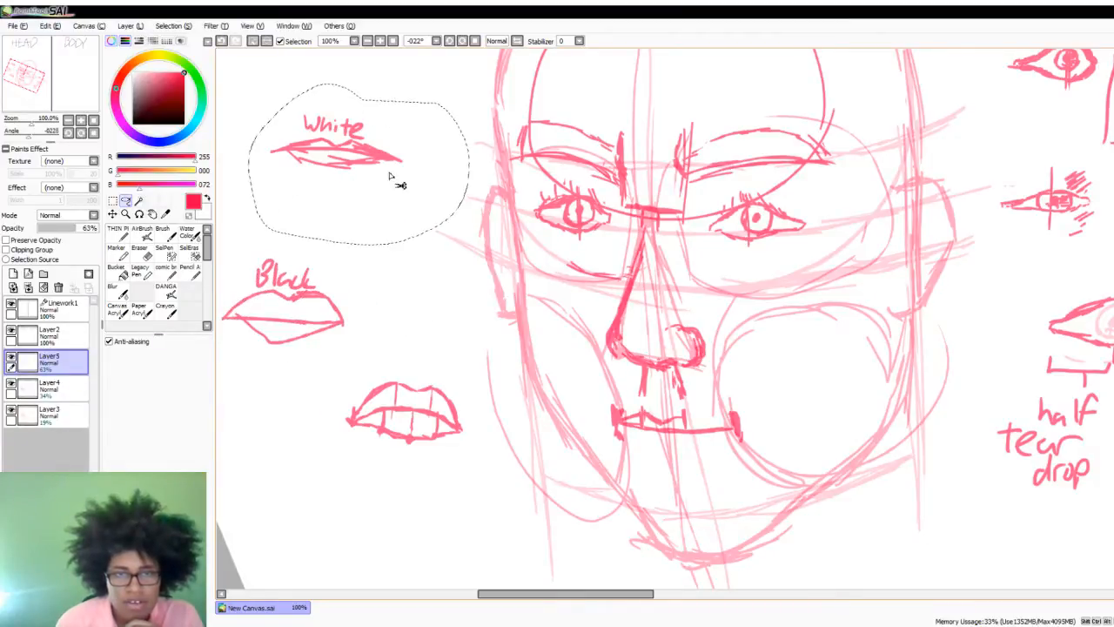
pyautogui.moveTo(391, 177)
pyautogui.mouseDown()
pyautogui.moveTo(456, 343)
pyautogui.moveTo(481, 361)
pyautogui.moveTo(487, 349)
pyautogui.mouseUp()
pyautogui.moveTo(500, 306)
pyautogui.mouseDown()
pyautogui.moveTo(279, 216)
pyautogui.moveTo(268, 388)
pyautogui.moveTo(372, 365)
pyautogui.moveTo(483, 362)
pyautogui.mouseUp()
pyautogui.moveTo(413, 297); pyautogui.dragTo(404, 471)
pyautogui.moveTo(363, 345)
pyautogui.mouseDown()
pyautogui.moveTo(339, 442)
pyautogui.moveTo(411, 452)
pyautogui.moveTo(463, 374)
pyautogui.moveTo(368, 348)
pyautogui.mouseUp()
pyautogui.moveTo(443, 415); pyautogui.dragTo(404, 380)
pyautogui.moveTo(343, 318)
pyautogui.mouseDown()
pyautogui.moveTo(465, 418)
pyautogui.moveTo(349, 317)
pyautogui.mouseUp()
pyautogui.moveTo(425, 358); pyautogui.dragTo(415, 374)
pyautogui.hotkey('ctrl', 'd')
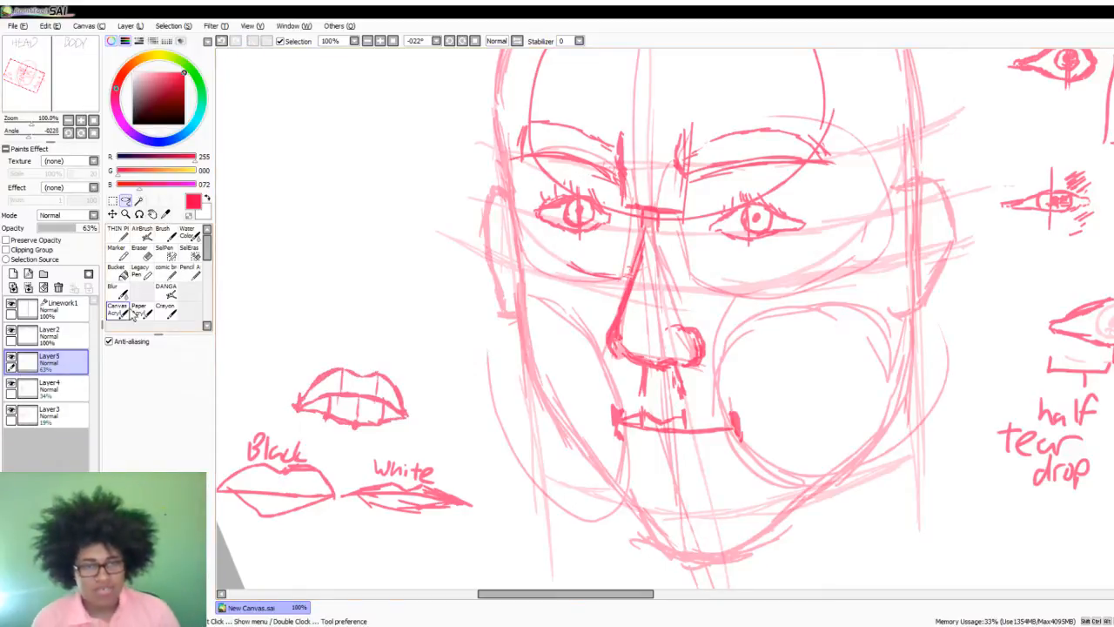
# - With the thin pen, extend the face's upper lip contour from the right peak tick to the right mouth corner
pyautogui.click(117, 235)
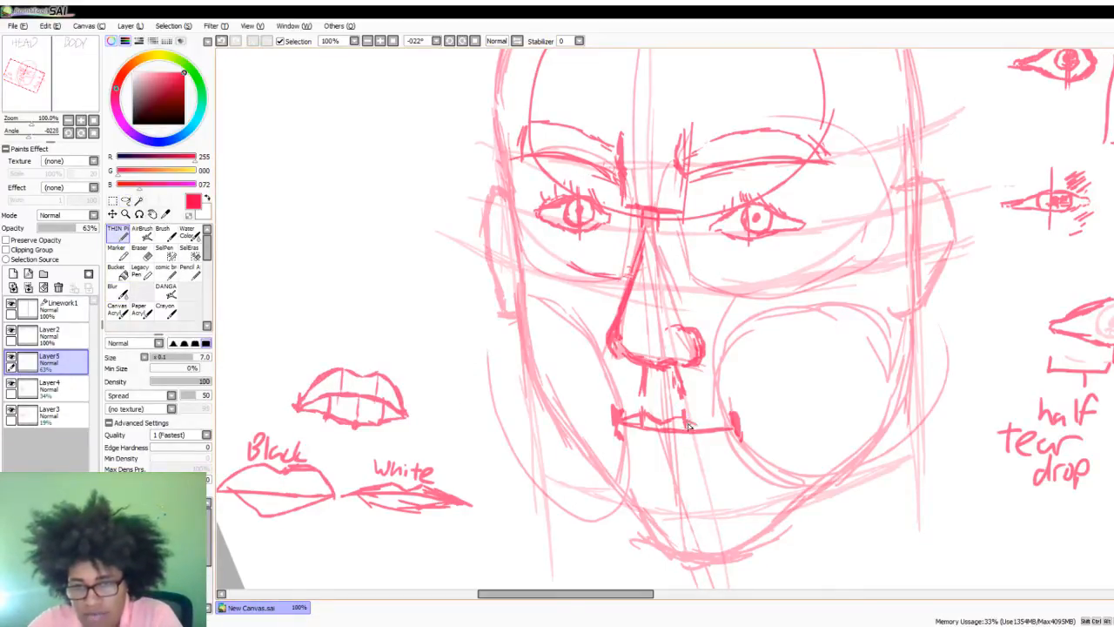
pyautogui.moveTo(687, 427); pyautogui.dragTo(739, 432)
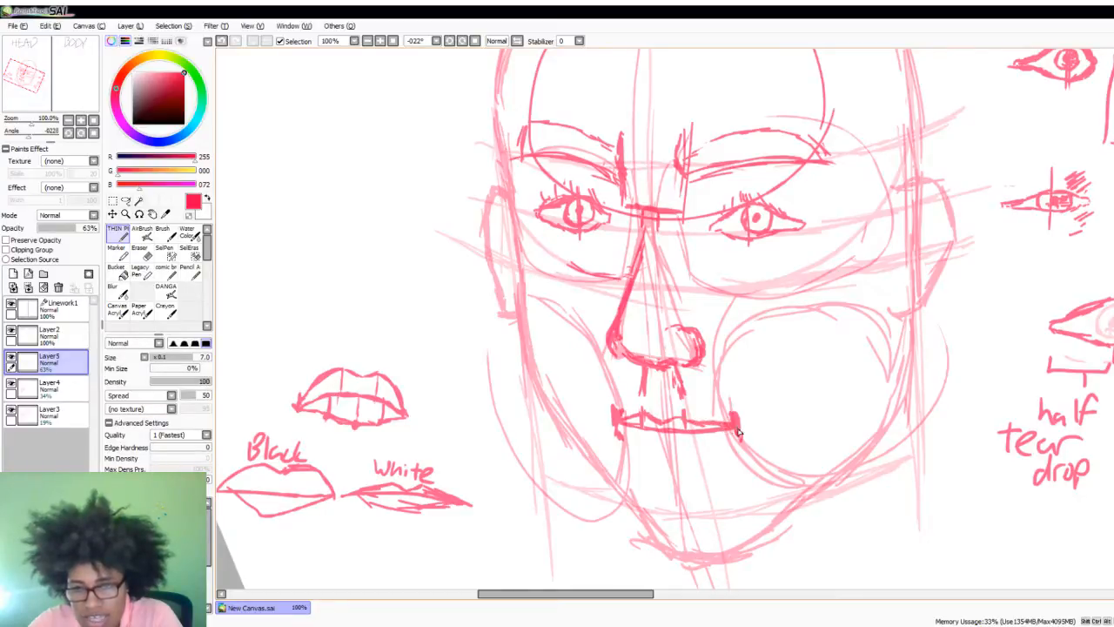
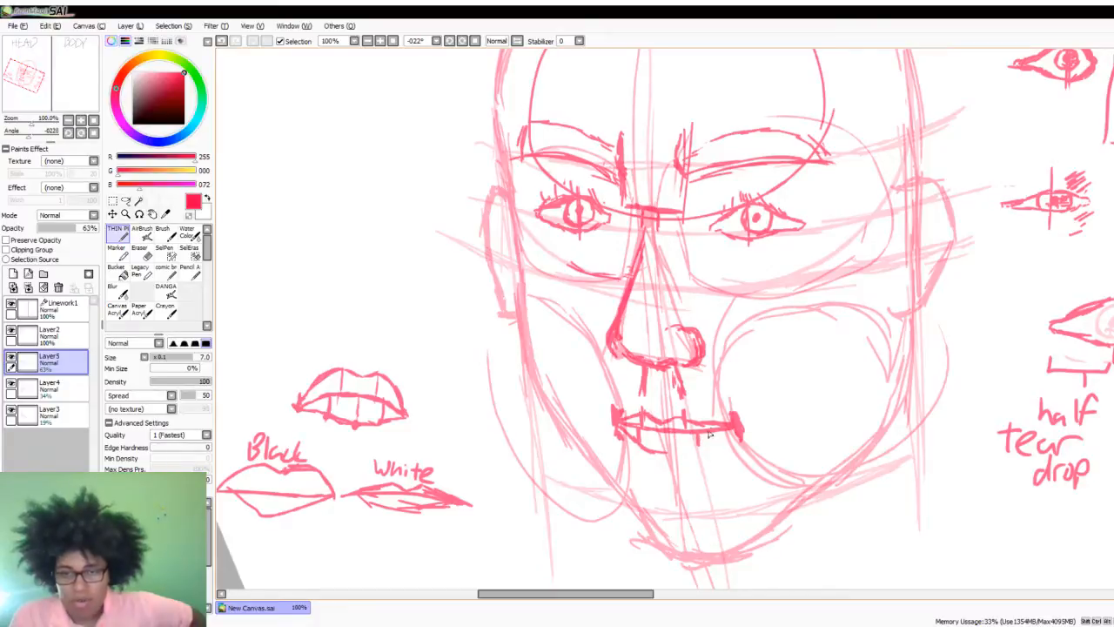
# - Draw the face's lower lip contour across to the right mouth corner, and make Layer4 the active layer
pyautogui.moveTo(669, 439)
pyautogui.mouseDown()
pyautogui.moveTo(670, 449)
pyautogui.moveTo(645, 442)
pyautogui.moveTo(681, 457)
pyautogui.moveTo(740, 434)
pyautogui.mouseUp()
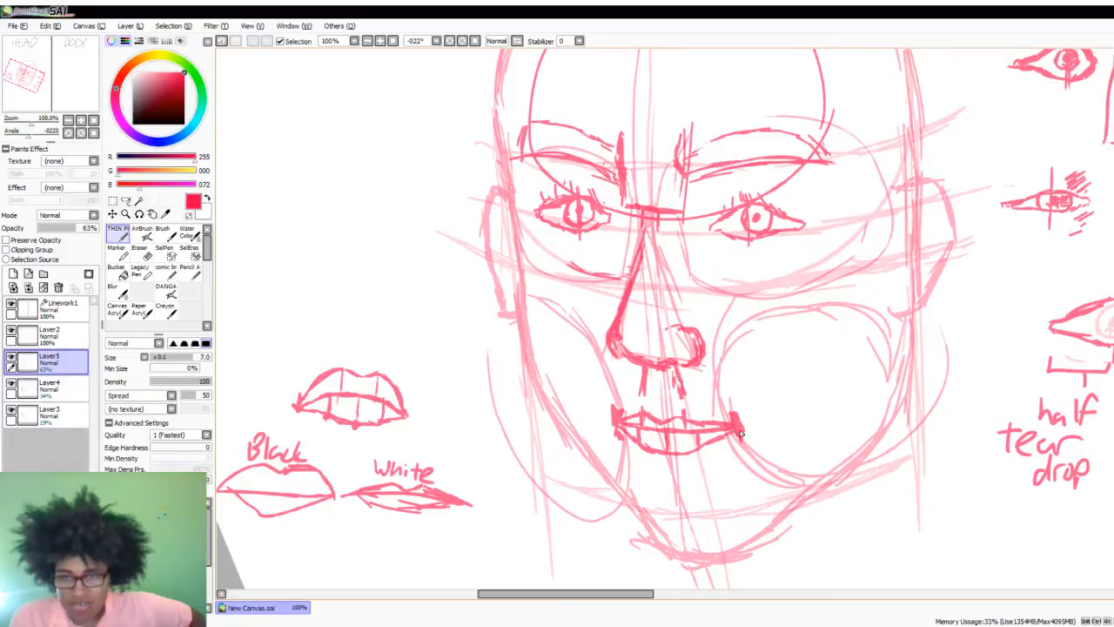
pyautogui.click(69, 386)
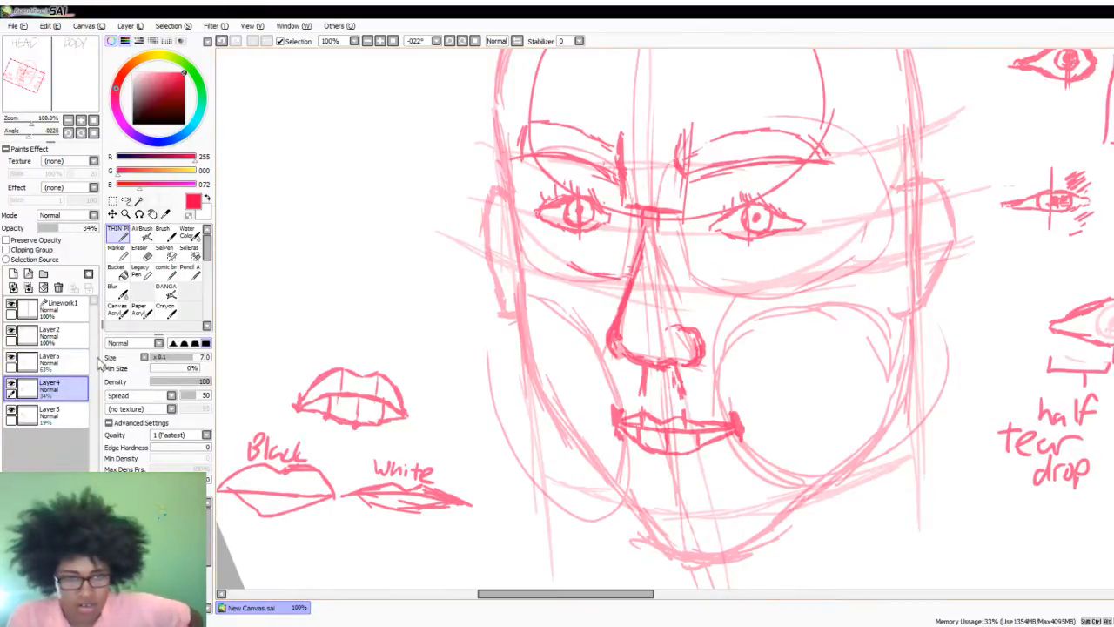
pyautogui.click(61, 414)
pyautogui.click(66, 388)
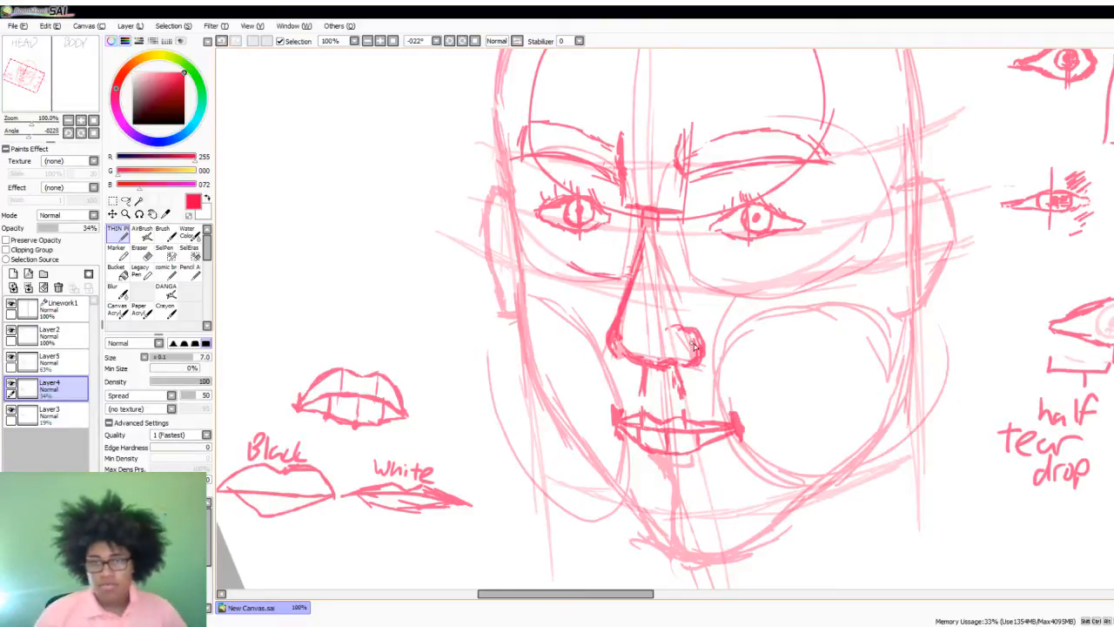
# - On a new layer above Layer5, draw an oval beside the forehead, fill it with red, and move that layer to the top
pyautogui.scroll(-3, 695, 347)
pyautogui.scroll(1, 720, 270)
pyautogui.scroll(-1, 688, 322)
pyautogui.scroll(2, 675, 340)
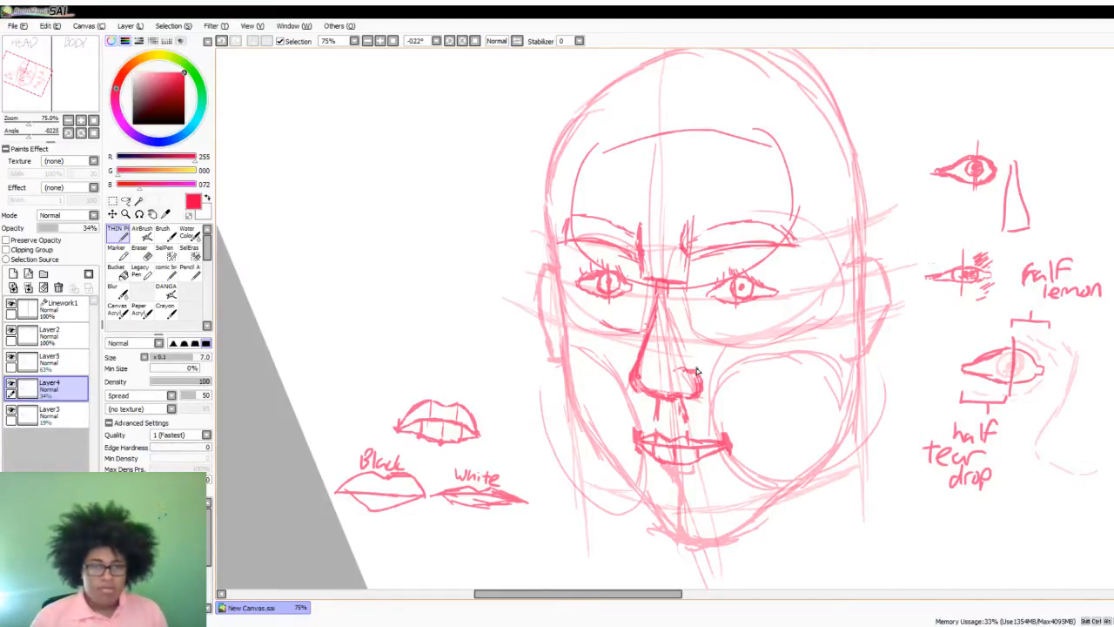
pyautogui.click(52, 357)
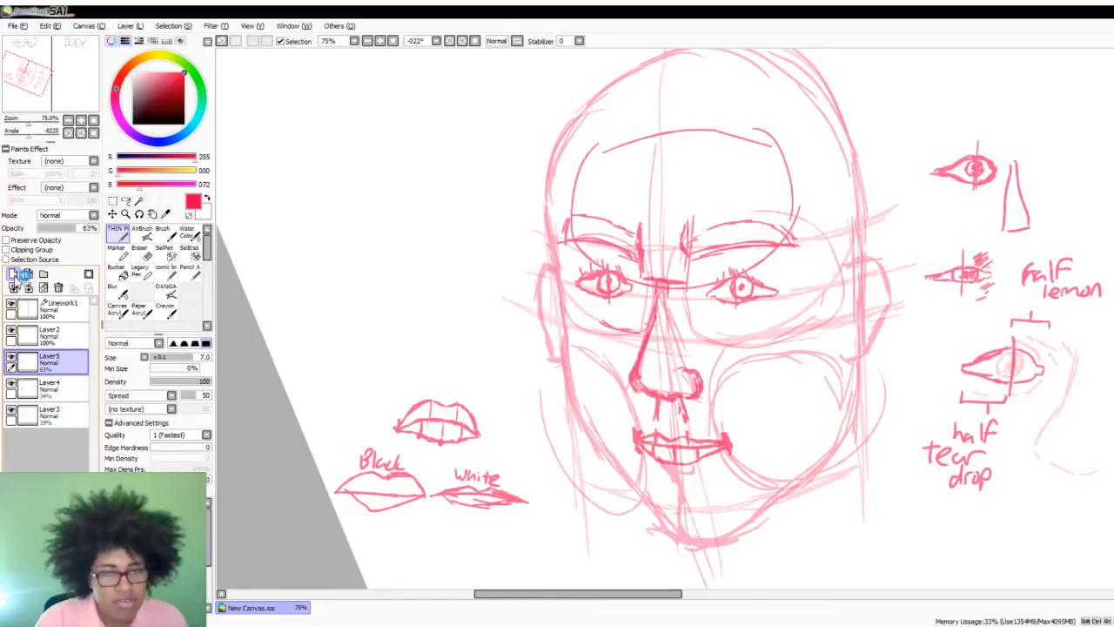
pyautogui.click(13, 273)
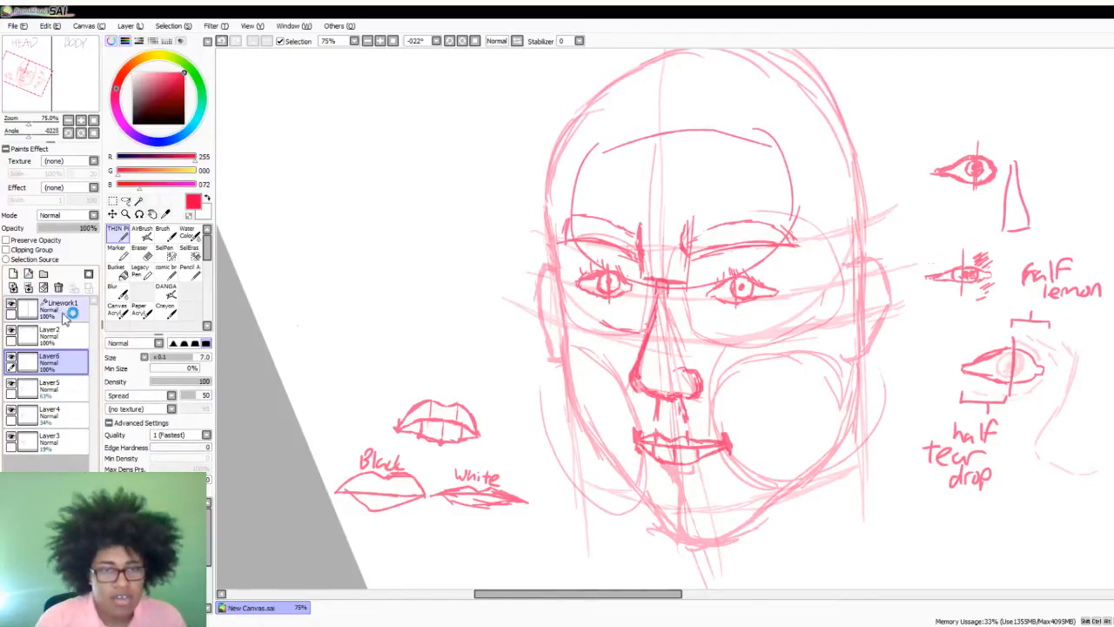
pyautogui.moveTo(324, 190)
pyautogui.mouseDown()
pyautogui.moveTo(305, 228)
pyautogui.moveTo(358, 198)
pyautogui.moveTo(313, 237)
pyautogui.moveTo(343, 196)
pyautogui.moveTo(281, 225)
pyautogui.moveTo(296, 172)
pyautogui.moveTo(324, 162)
pyautogui.moveTo(288, 174)
pyautogui.mouseUp()
pyautogui.hotkey('ctrl', 'z')
pyautogui.hotkey('ctrl', 'z')
pyautogui.click(116, 272)
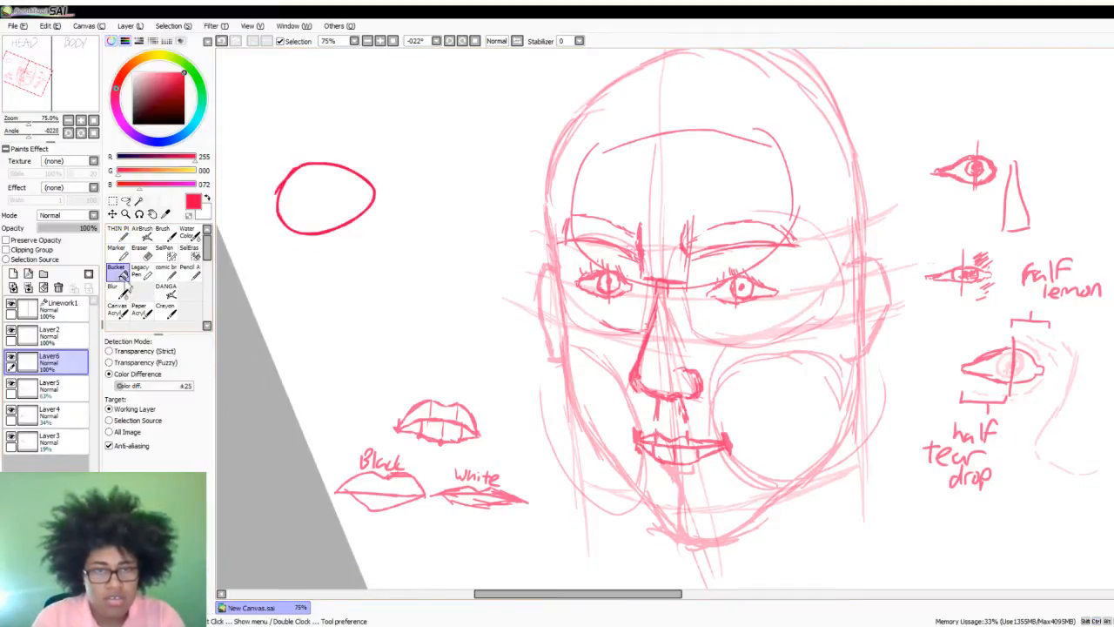
pyautogui.click(324, 199)
pyautogui.moveTo(50, 359); pyautogui.dragTo(45, 301)
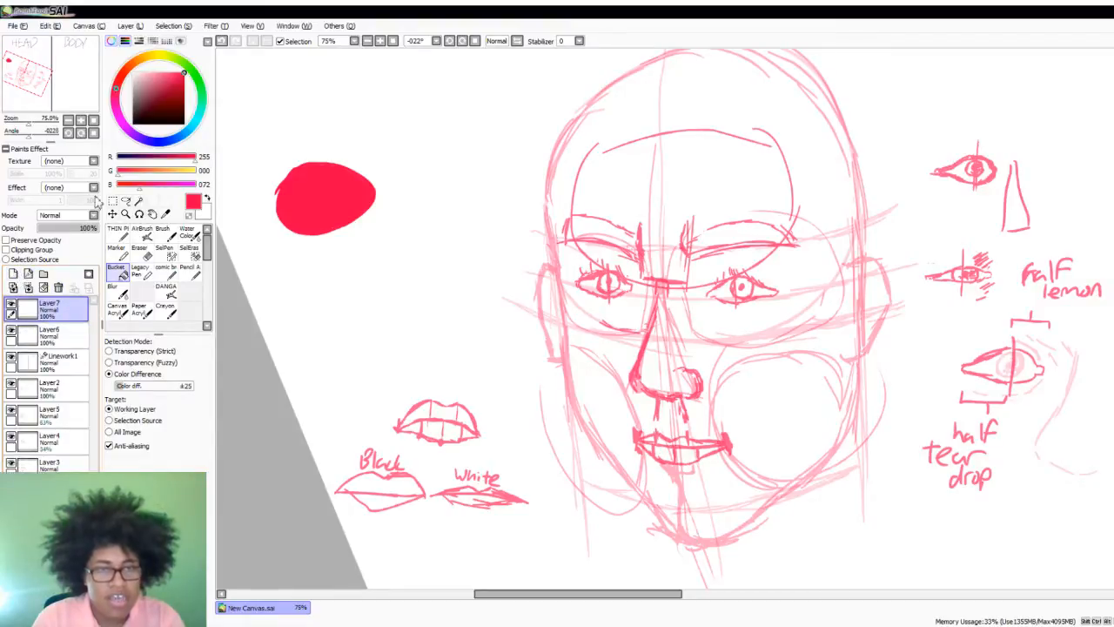
# - On another new layer, outline a blob just above the red one in blue and fill it with the Bucket
pyautogui.click(13, 273)
pyautogui.click(172, 142)
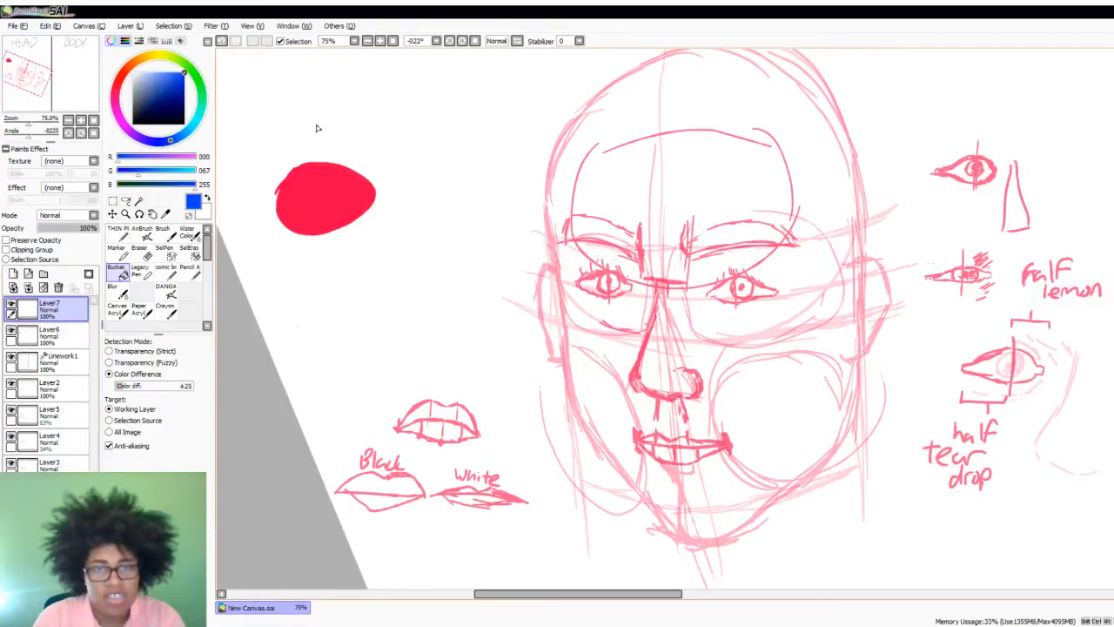
pyautogui.click(361, 111)
pyautogui.hotkey('ctrl', 'z')
pyautogui.click(119, 234)
pyautogui.moveTo(319, 91)
pyautogui.mouseDown()
pyautogui.moveTo(337, 163)
pyautogui.moveTo(311, 95)
pyautogui.mouseUp()
pyautogui.click(122, 265)
pyautogui.click(348, 113)
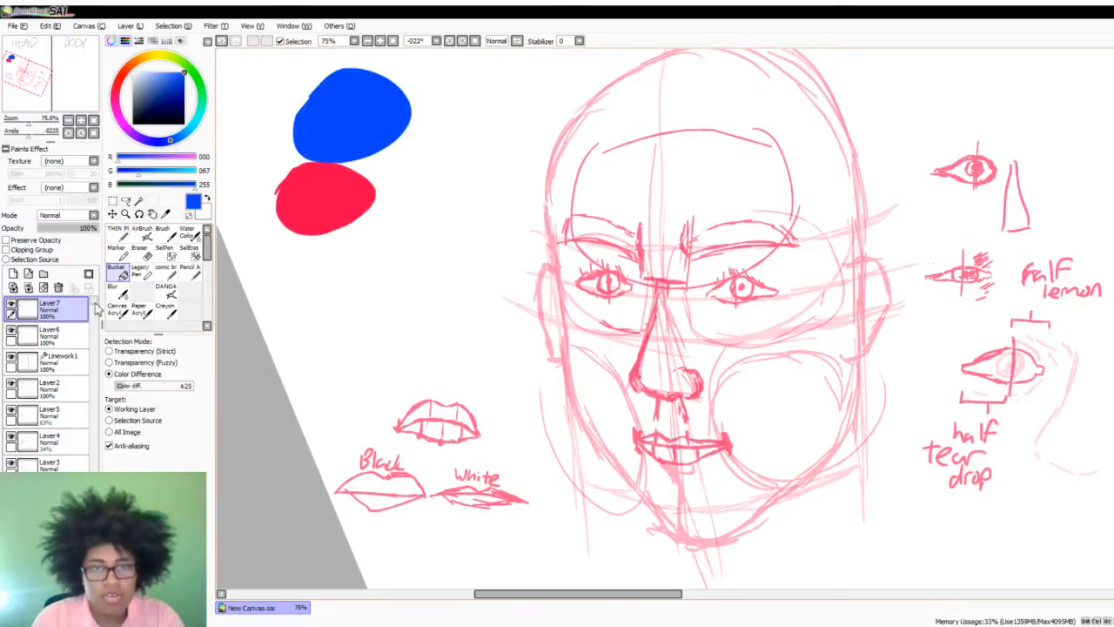
pyautogui.click(119, 233)
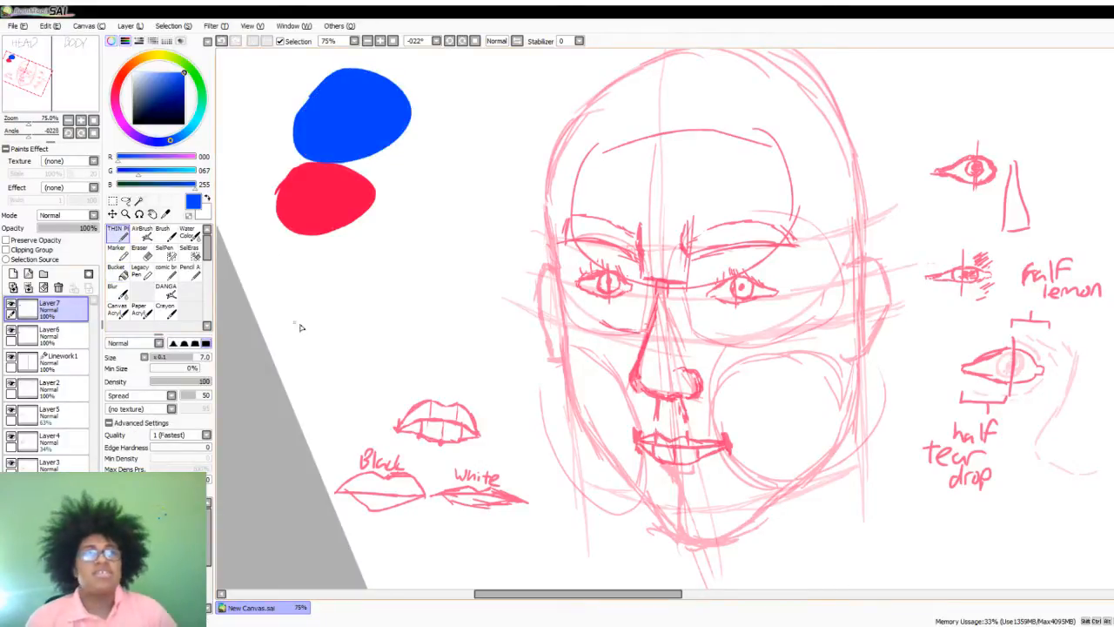
pyautogui.moveTo(348, 293); pyautogui.dragTo(342, 289)
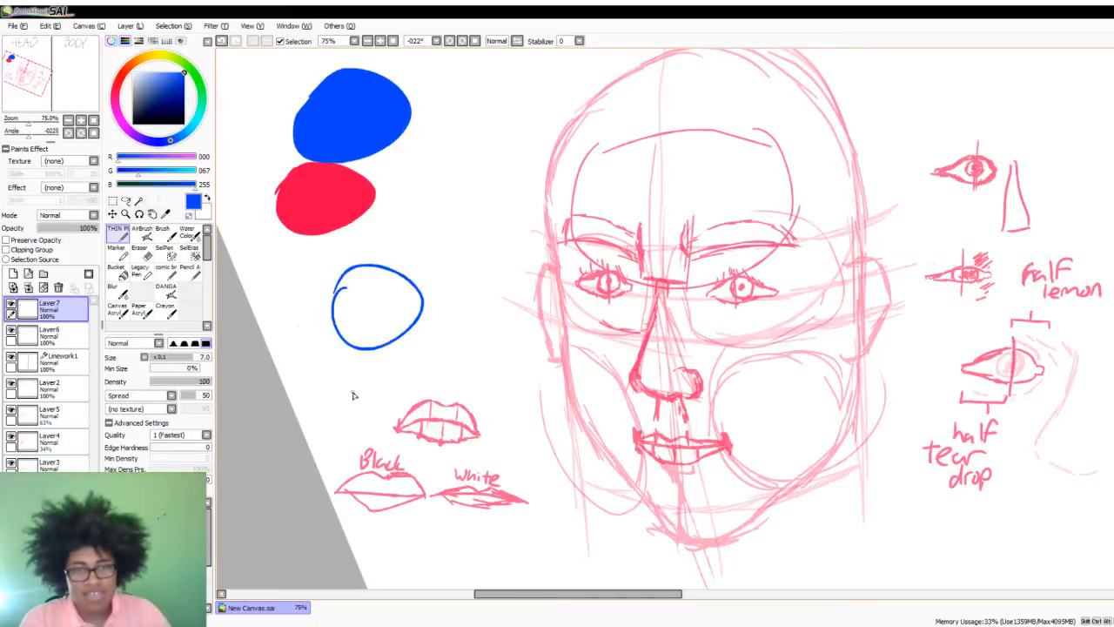
pyautogui.hotkey('ctrl', 'z')
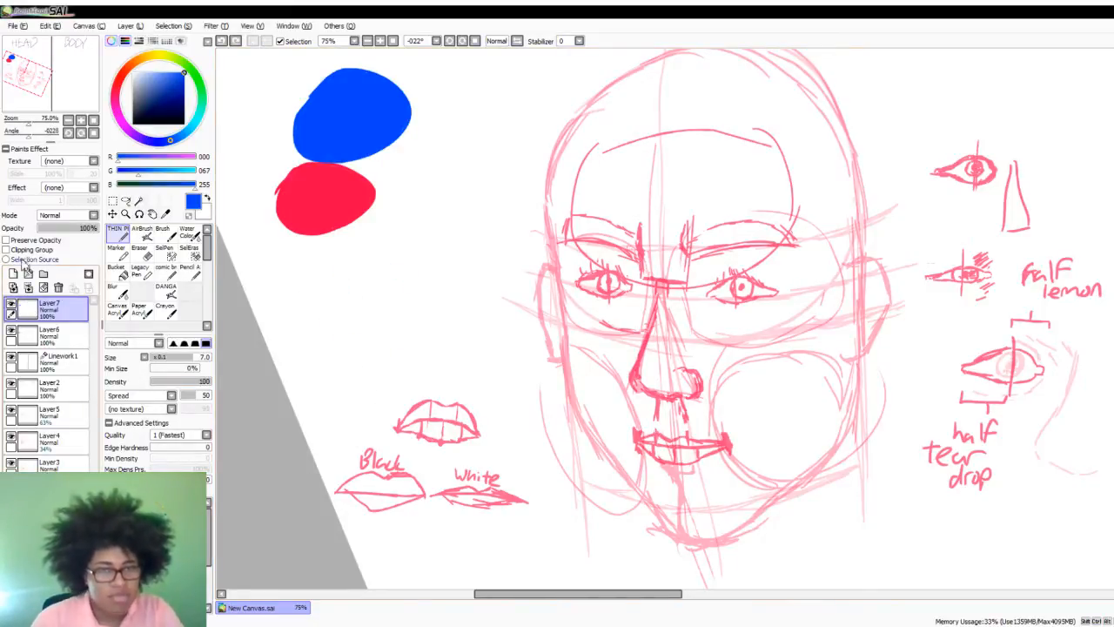
# - Add a new layer and place it between Linework1 and Layer2
pyautogui.click(13, 274)
pyautogui.moveTo(26, 309); pyautogui.dragTo(18, 420)
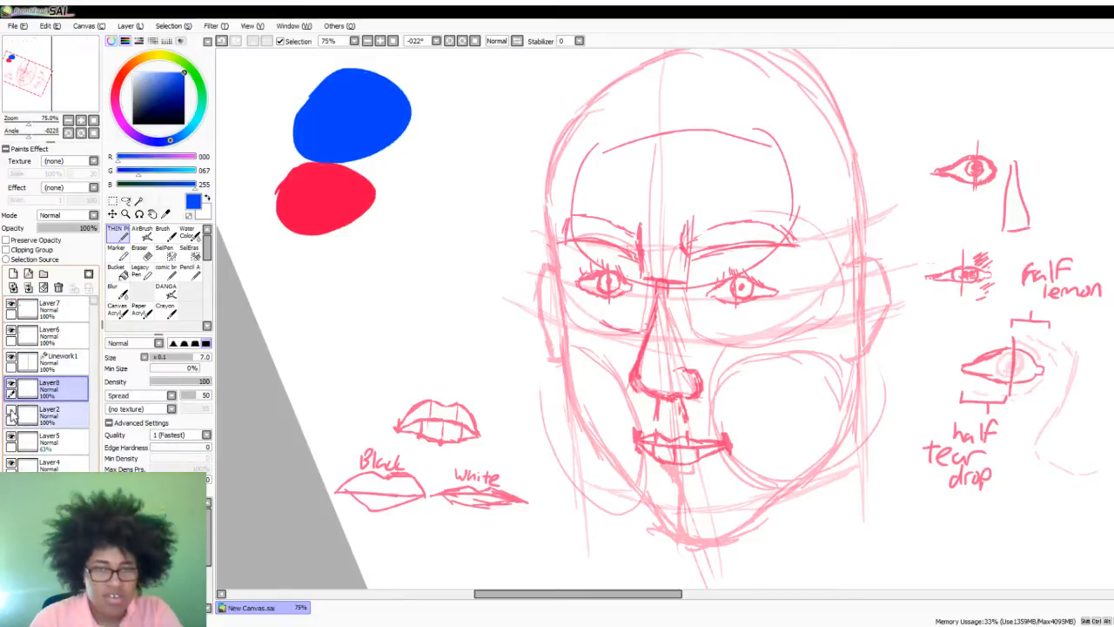
pyautogui.click(19, 416)
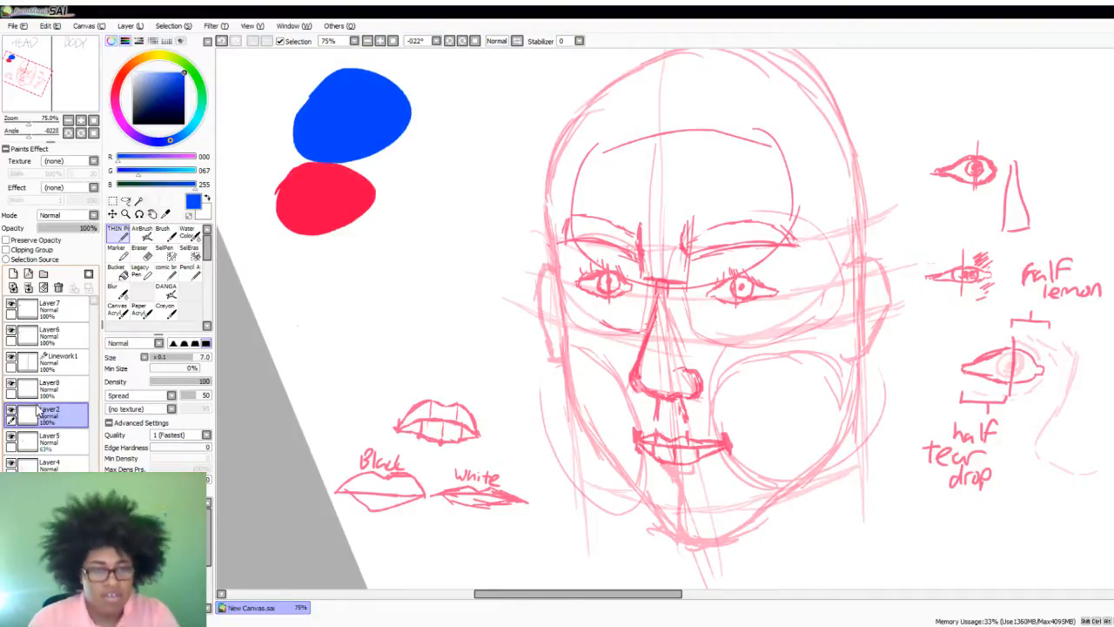
# - Create a layer folder above Layer5 and move the red head sketch layers into it
pyautogui.click(52, 443)
pyautogui.click(43, 273)
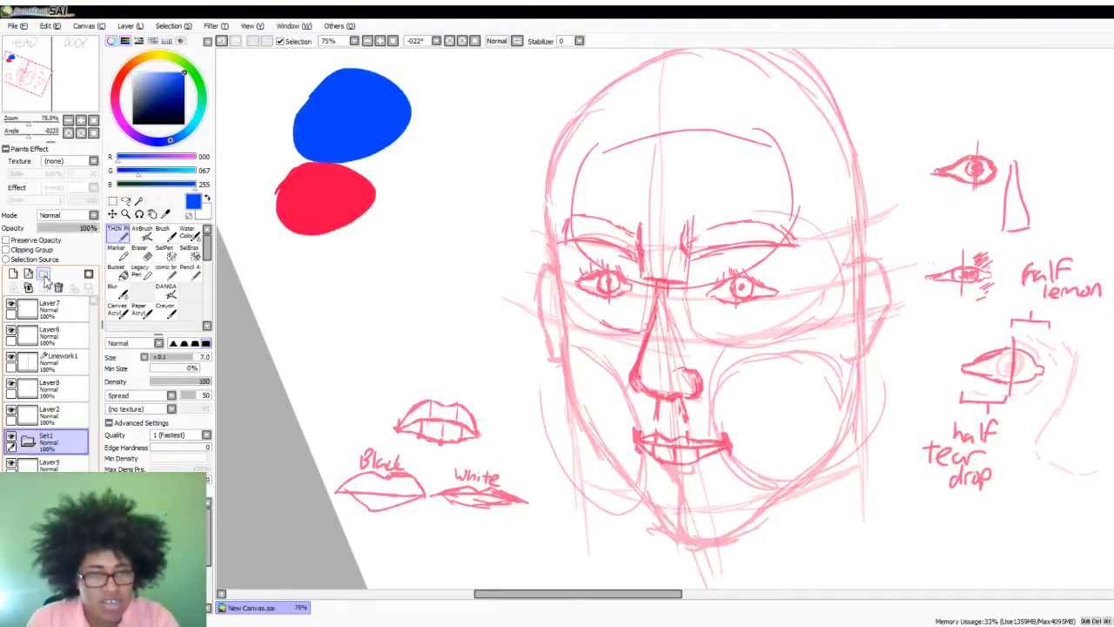
pyautogui.moveTo(65, 464); pyautogui.dragTo(64, 443)
pyautogui.doubleClick(63, 489)
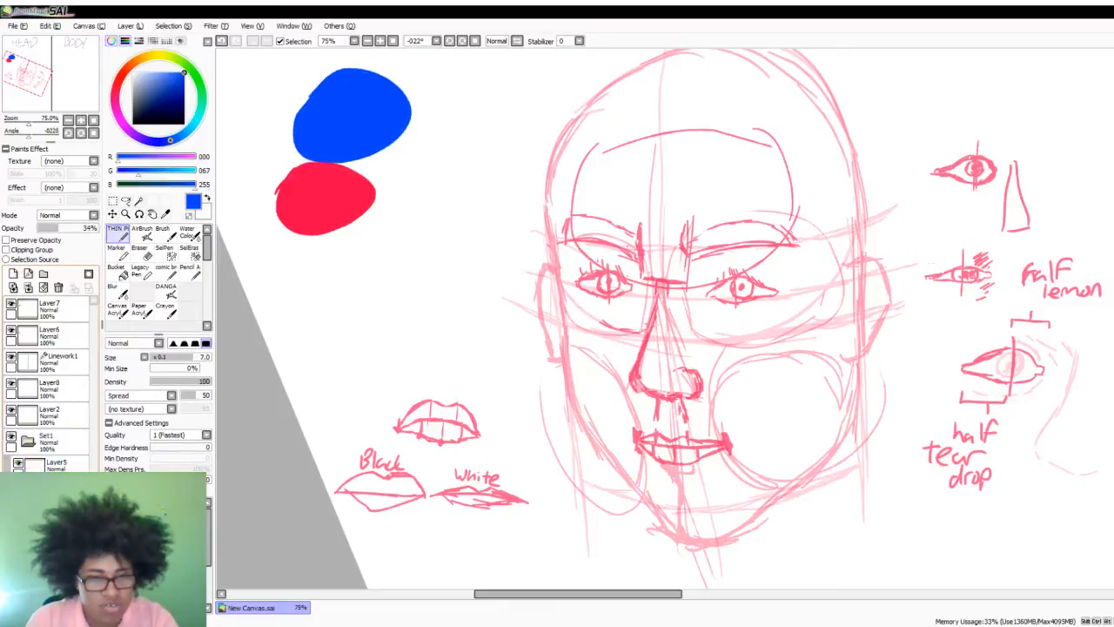
pyautogui.press('Escape')
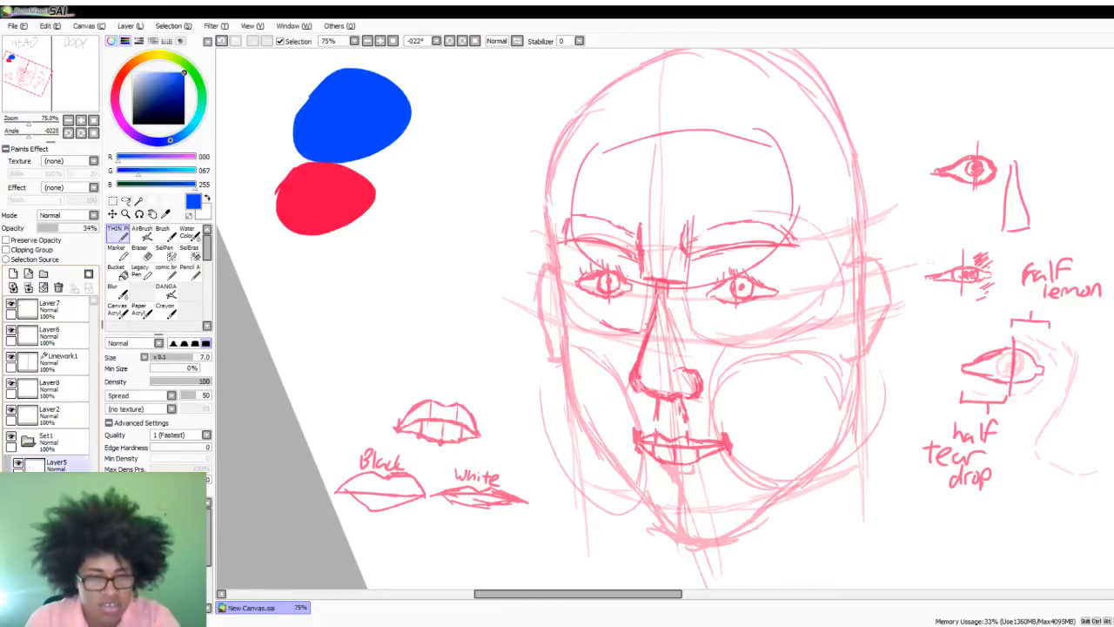
pyautogui.click(64, 489)
# - Rename the layer folder as RED and collapse it
pyautogui.doubleClick(46, 435)
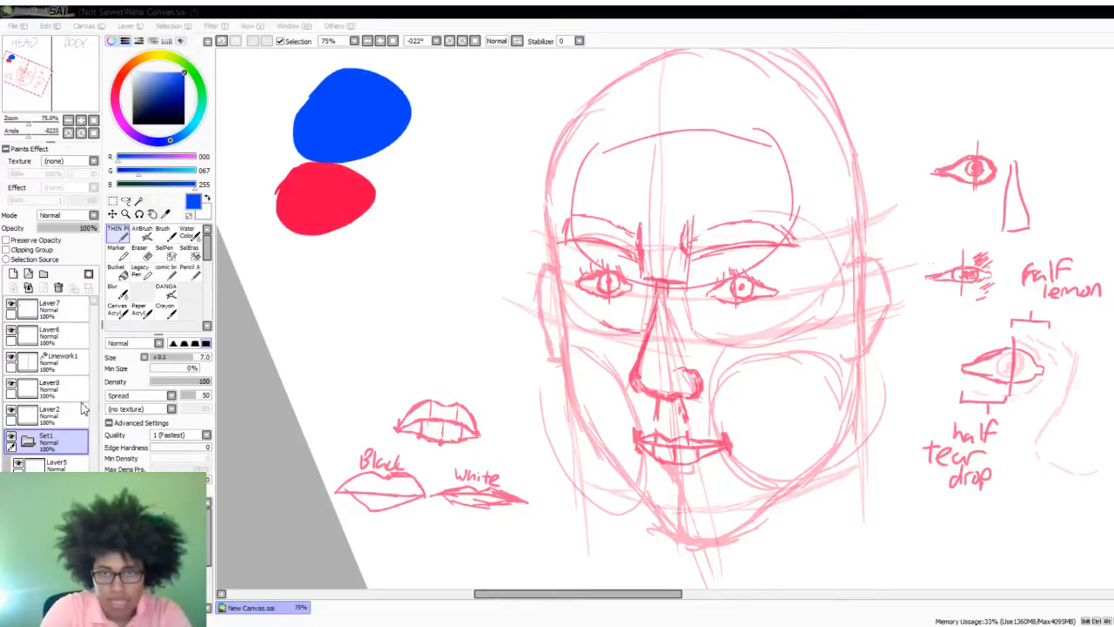
pyautogui.press('Return')
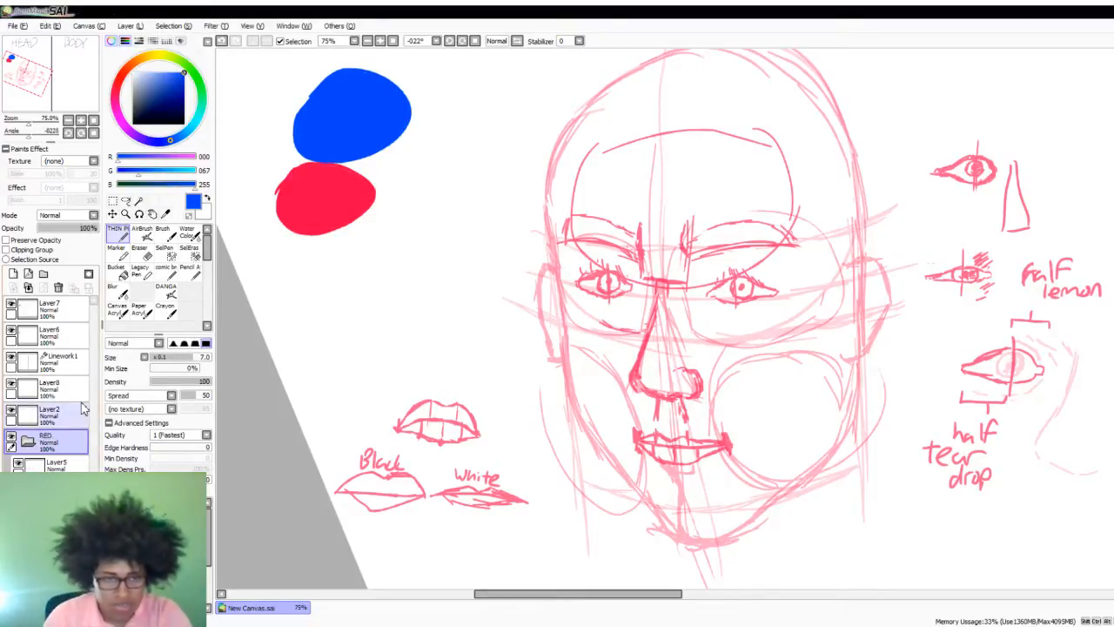
pyautogui.click(33, 445)
pyautogui.click(32, 445)
pyautogui.click(32, 445)
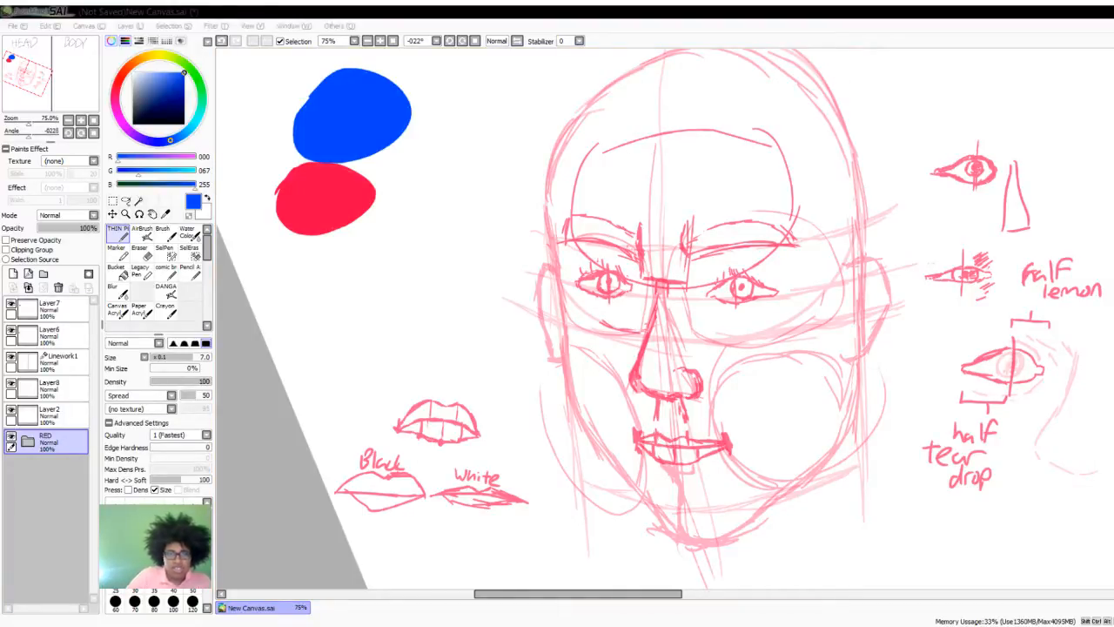
# - Toggle the visibility of Layer2, Layer8 and Layer6 to check what each contains
pyautogui.click(667, 9)
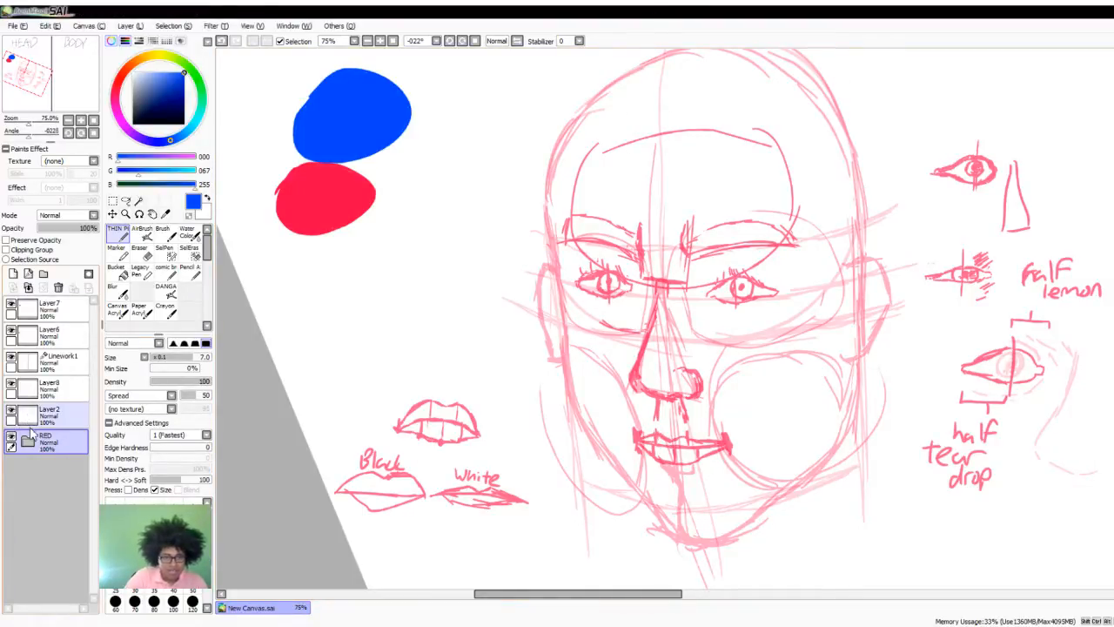
pyautogui.click(12, 409)
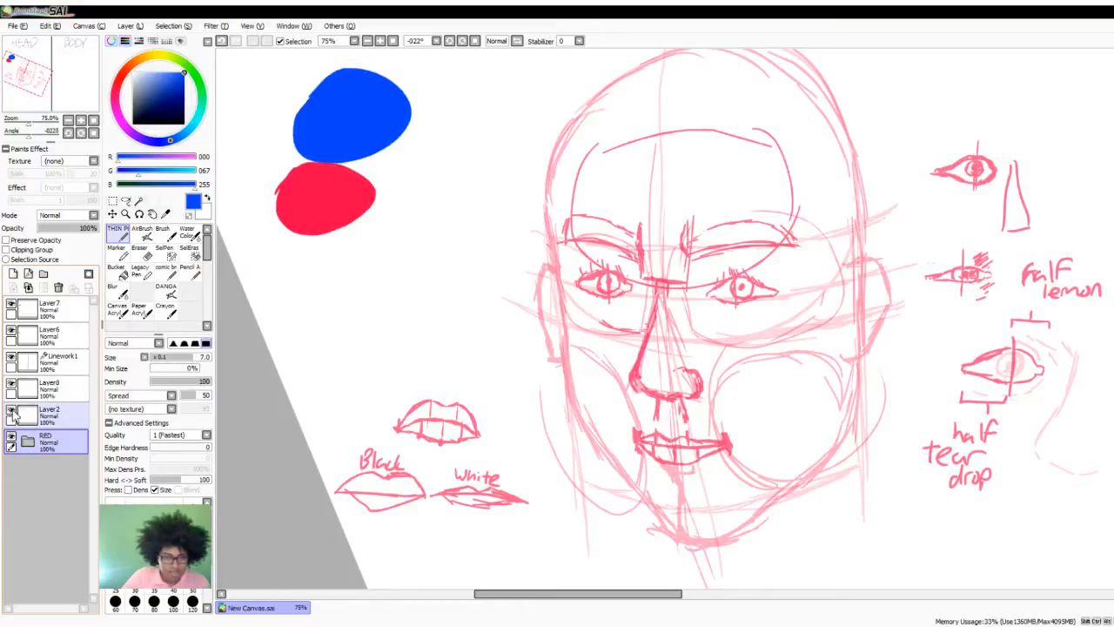
pyautogui.click(12, 409)
pyautogui.click(11, 384)
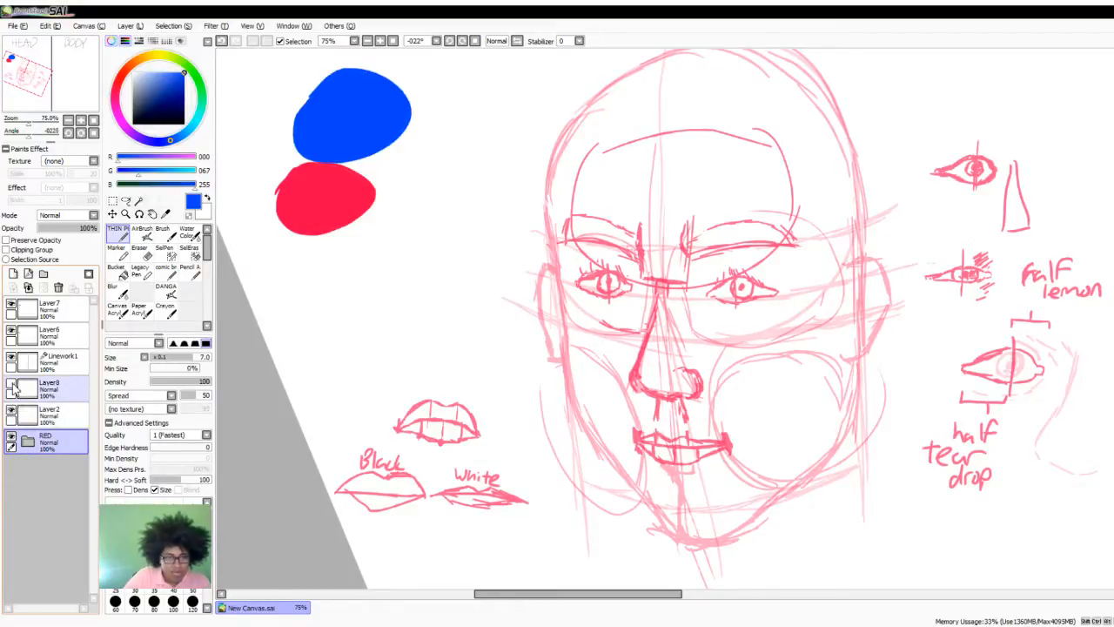
pyautogui.click(11, 331)
pyautogui.click(11, 331)
pyautogui.click(11, 384)
# - On Layer8, draw a curved blue guide line across the forehead and set the layer's opacity to 20%
pyautogui.click(36, 389)
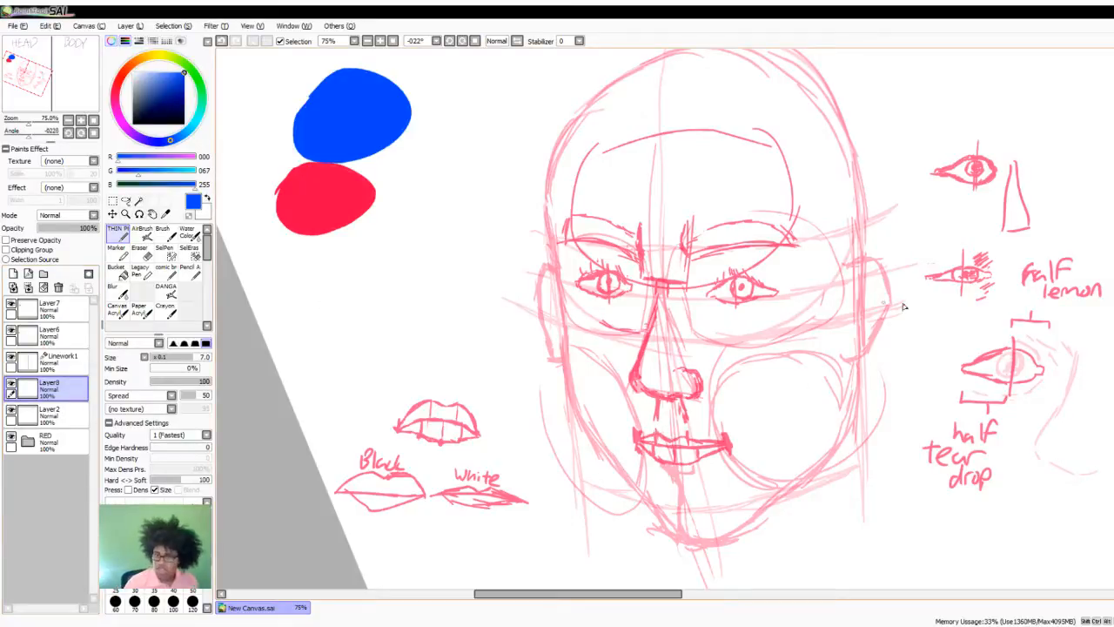
pyautogui.scroll(2, 719, 225)
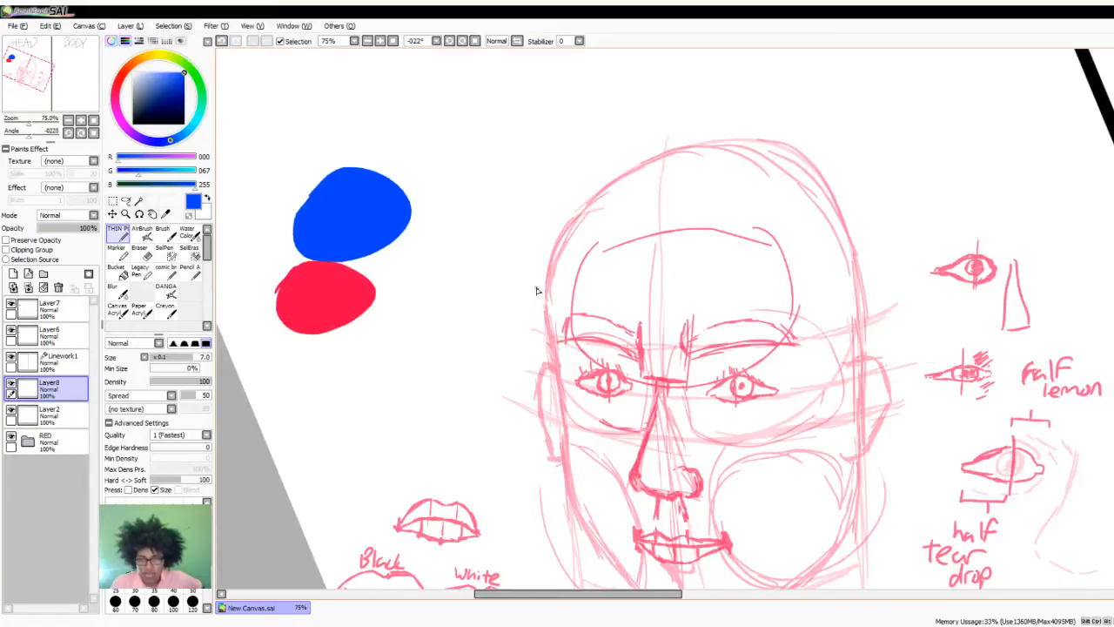
pyautogui.moveTo(535, 292)
pyautogui.mouseDown()
pyautogui.moveTo(545, 281)
pyautogui.moveTo(697, 262)
pyautogui.moveTo(886, 275)
pyautogui.mouseUp()
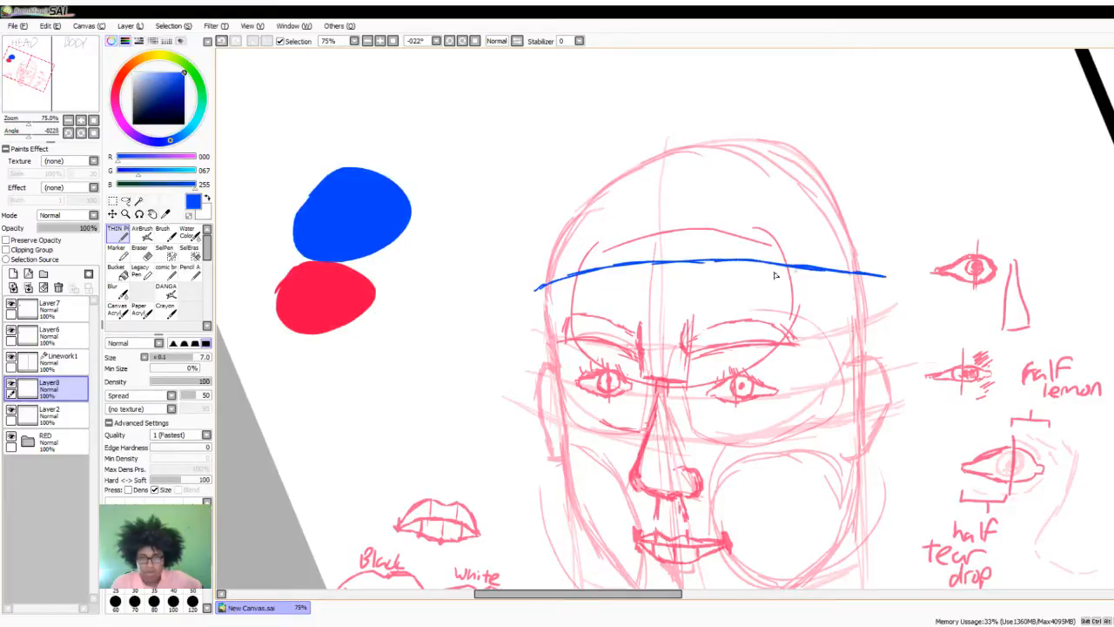
pyautogui.click(50, 229)
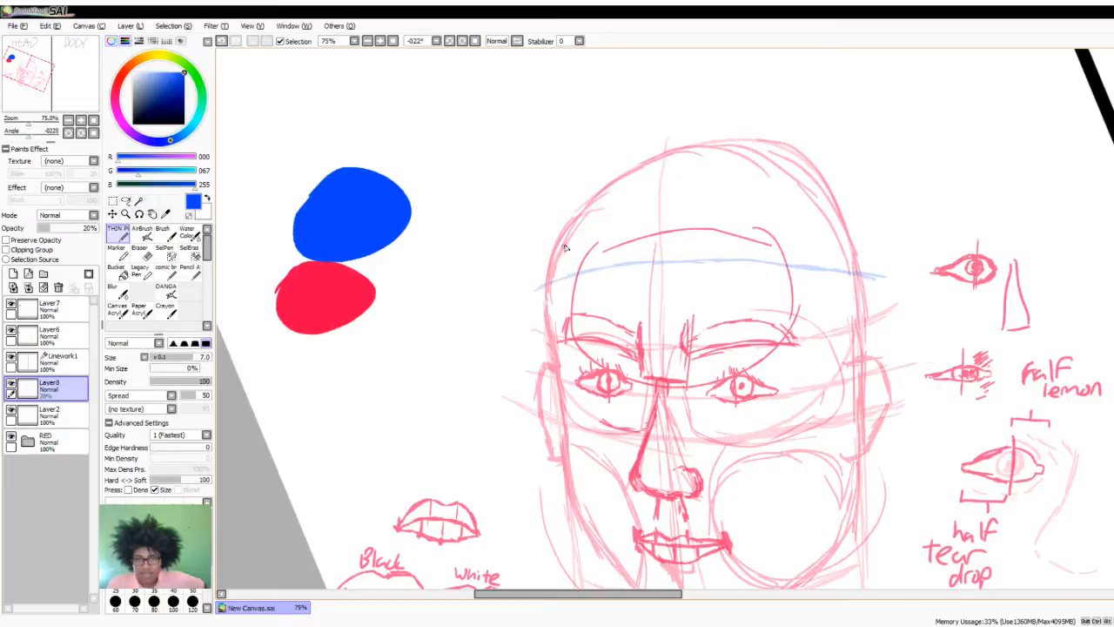
# - Sketch blue vertical guides from the crown down the forehead at both sides and the centre, and add narrow loops at both temples
pyautogui.moveTo(621, 173)
pyautogui.mouseDown()
pyautogui.moveTo(593, 268)
pyautogui.moveTo(638, 163)
pyautogui.moveTo(584, 234)
pyautogui.moveTo(571, 310)
pyautogui.mouseUp()
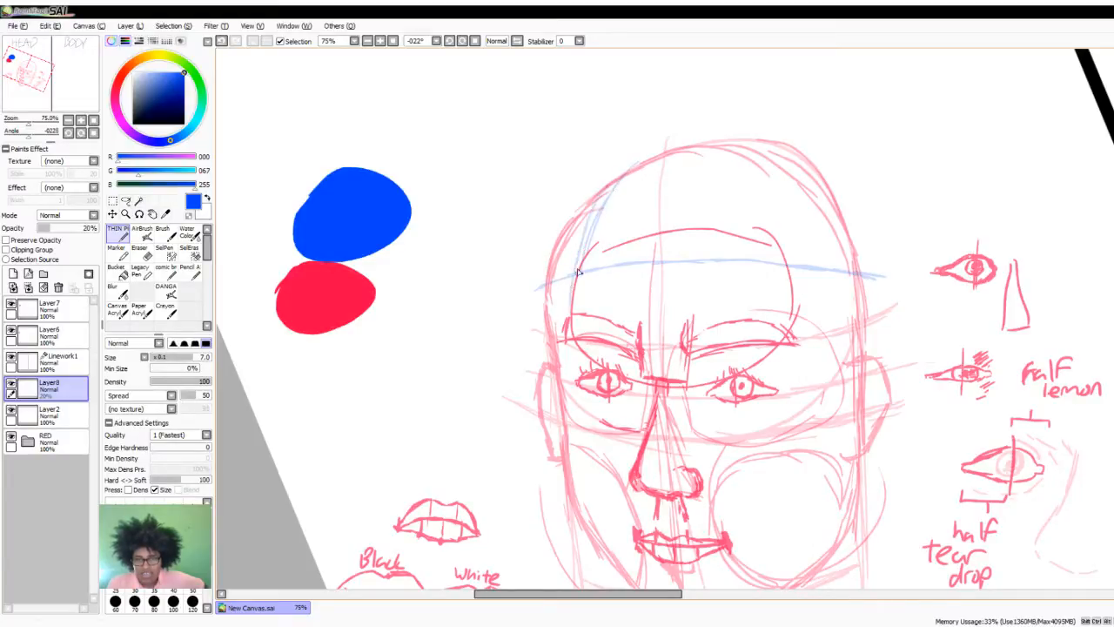
pyautogui.moveTo(578, 246); pyautogui.dragTo(572, 280)
pyautogui.moveTo(655, 320)
pyautogui.mouseDown()
pyautogui.moveTo(665, 208)
pyautogui.moveTo(697, 144)
pyautogui.mouseUp()
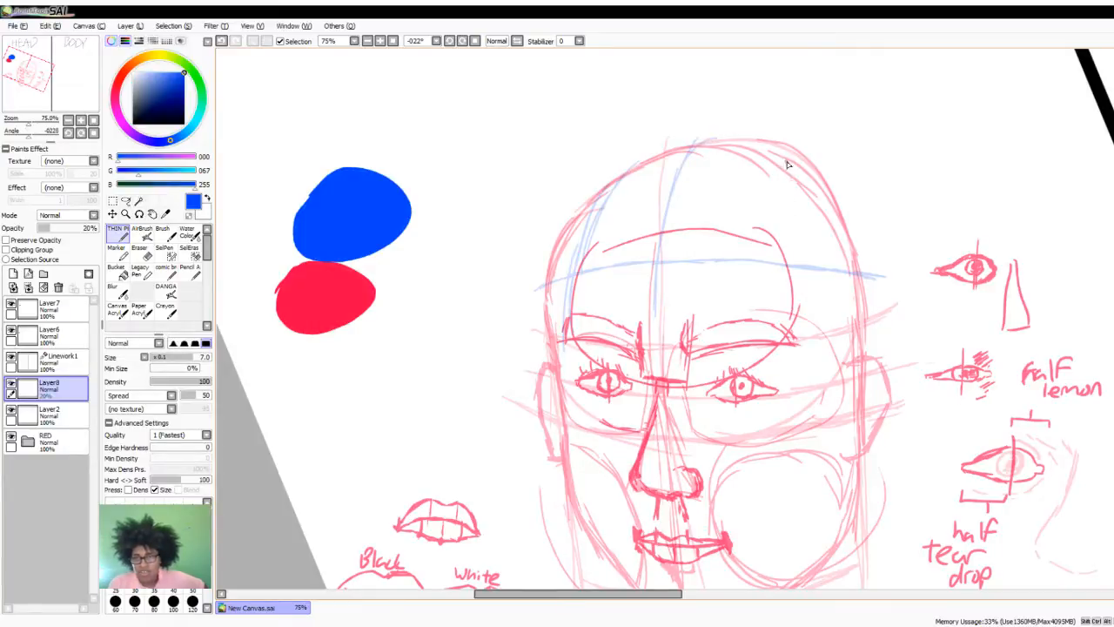
pyautogui.moveTo(789, 176); pyautogui.dragTo(783, 328)
pyautogui.moveTo(779, 292); pyautogui.dragTo(783, 333)
pyautogui.moveTo(785, 237); pyautogui.dragTo(796, 165)
pyautogui.moveTo(785, 242); pyautogui.dragTo(790, 133)
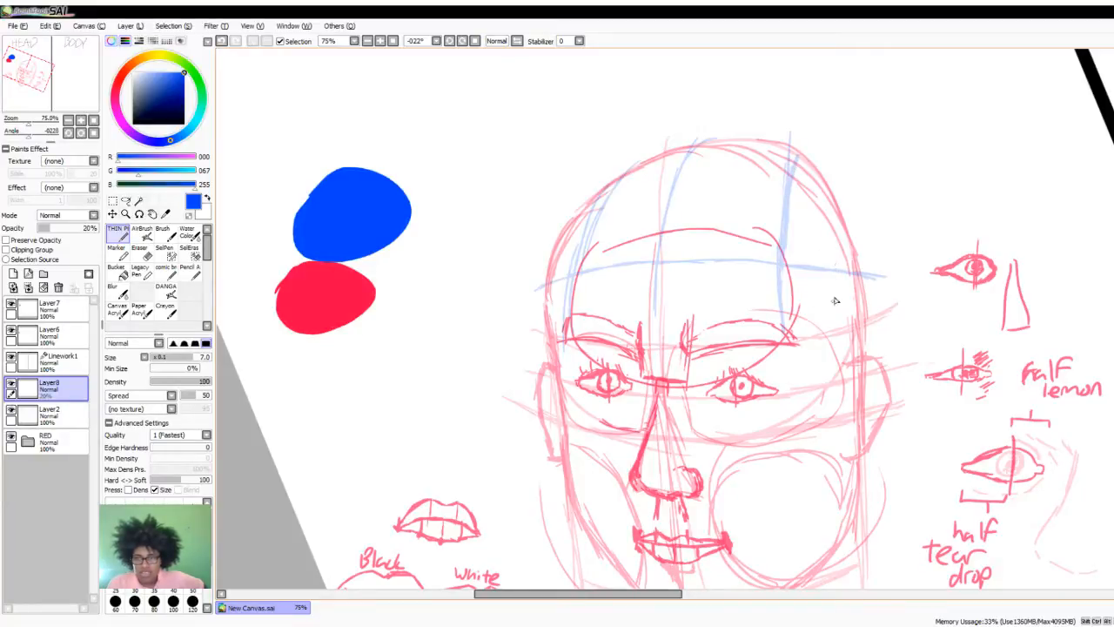
pyautogui.moveTo(833, 297)
pyautogui.mouseDown()
pyautogui.moveTo(855, 356)
pyautogui.moveTo(855, 271)
pyautogui.mouseUp()
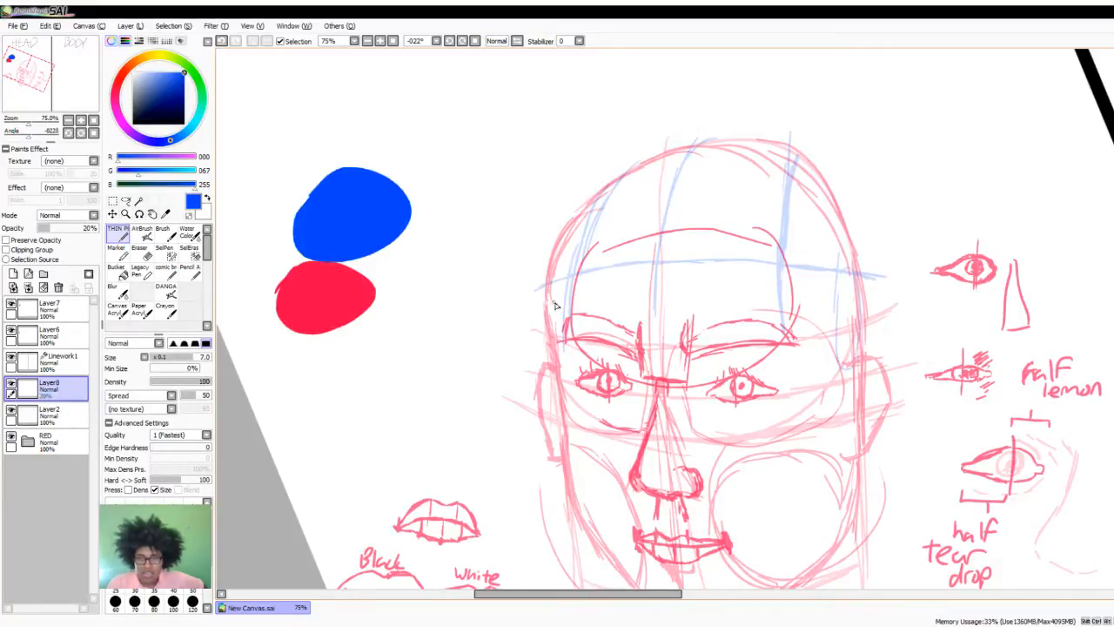
pyautogui.moveTo(555, 305); pyautogui.dragTo(554, 293)
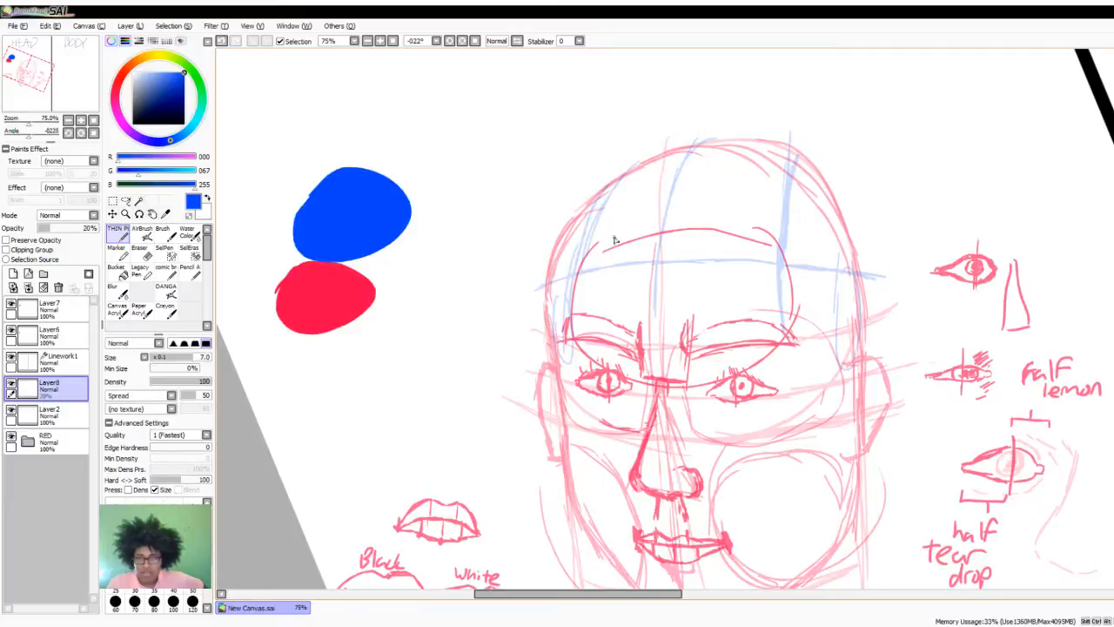
# - Trace the hairline in blue along the top of the red forehead curve and set Layer8's opacity to 54%
pyautogui.moveTo(594, 251); pyautogui.dragTo(743, 235)
pyautogui.moveTo(636, 241); pyautogui.dragTo(769, 247)
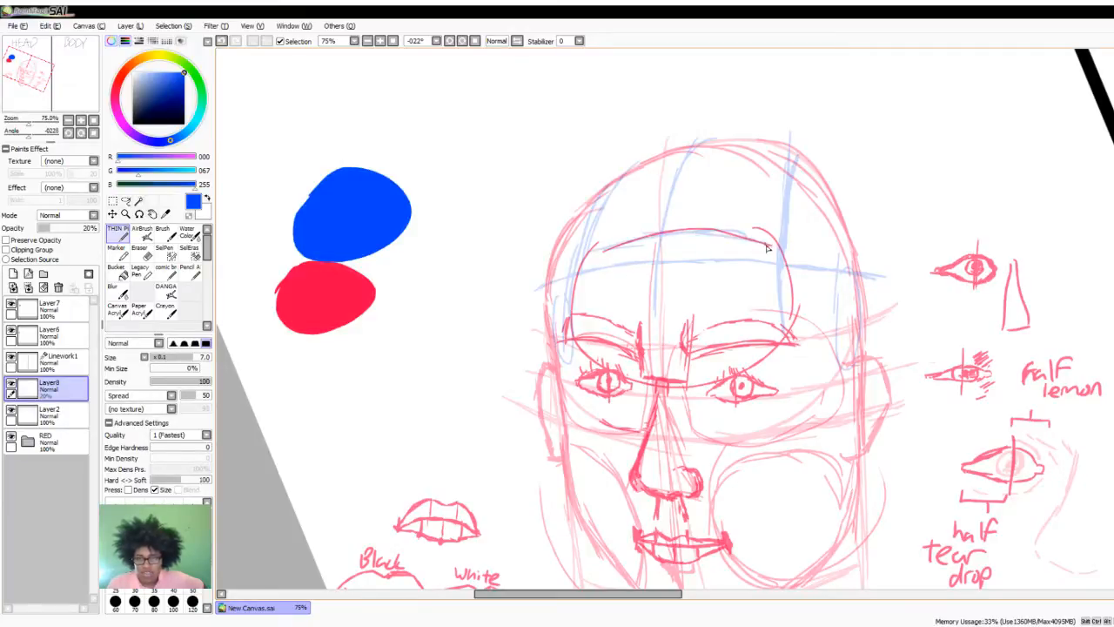
pyautogui.moveTo(595, 249); pyautogui.dragTo(679, 236)
pyautogui.click(69, 227)
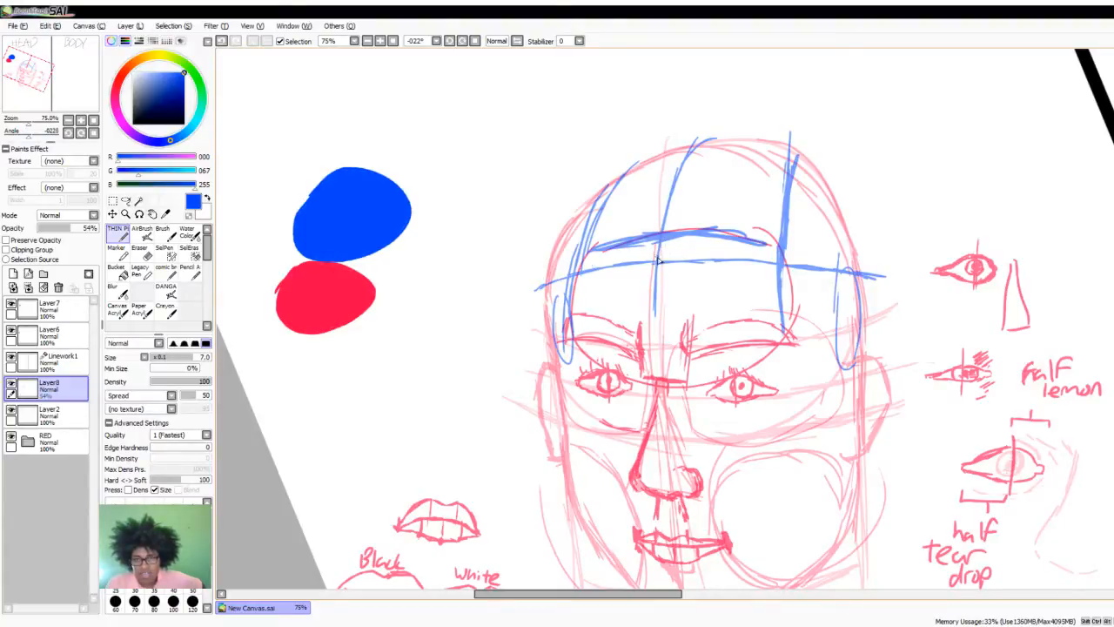
# - Sketch a blue oval across the middle of the forehead and jagged sideburn strokes at the right temple on Layer8
pyautogui.moveTo(640, 253)
pyautogui.mouseDown()
pyautogui.moveTo(693, 307)
pyautogui.moveTo(596, 281)
pyautogui.moveTo(725, 238)
pyautogui.moveTo(672, 234)
pyautogui.moveTo(763, 249)
pyautogui.moveTo(809, 313)
pyautogui.moveTo(825, 376)
pyautogui.mouseUp()
pyautogui.moveTo(813, 297)
pyautogui.mouseDown()
pyautogui.moveTo(829, 380)
pyautogui.moveTo(840, 372)
pyautogui.moveTo(845, 421)
pyautogui.mouseUp()
pyautogui.moveTo(844, 378); pyautogui.dragTo(849, 409)
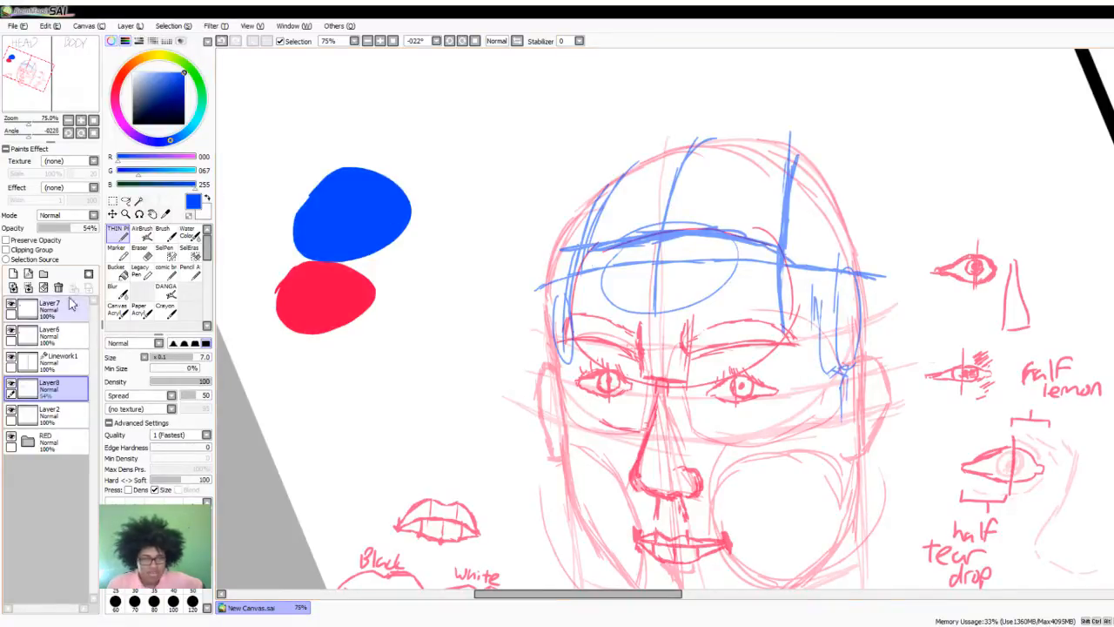
# - Hide Layer8, pick up the red swatch colour and draw a line from below the lips to the chin on Layer5 in the RED folder
pyautogui.click(10, 383)
pyautogui.keyDown('alt'); pyautogui.click(320, 315); pyautogui.keyUp('alt')
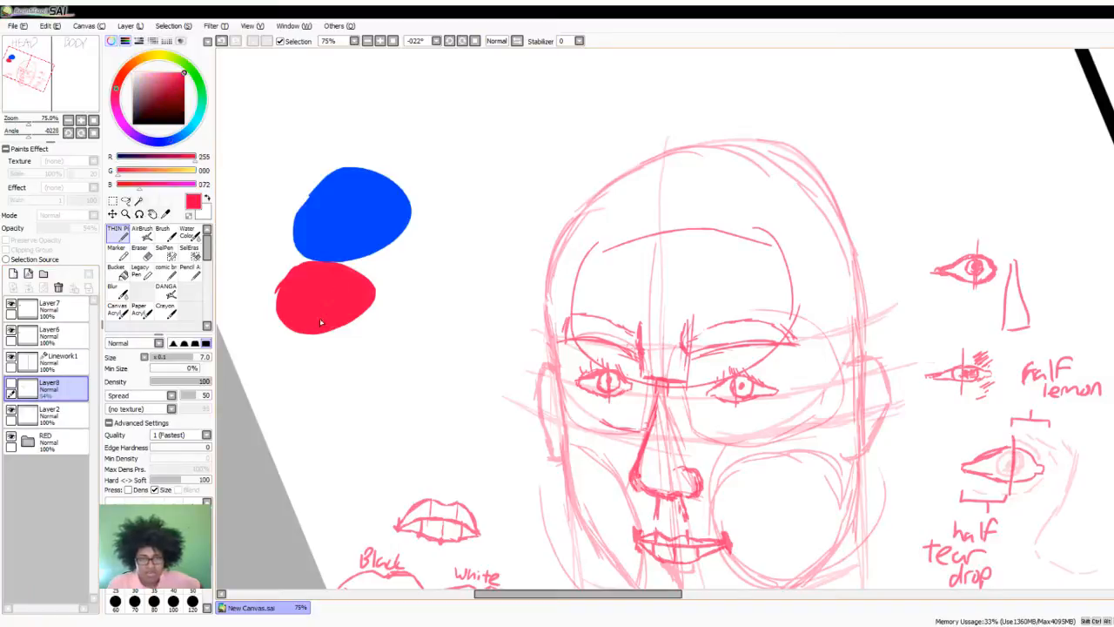
pyautogui.click(28, 441)
pyautogui.click(52, 468)
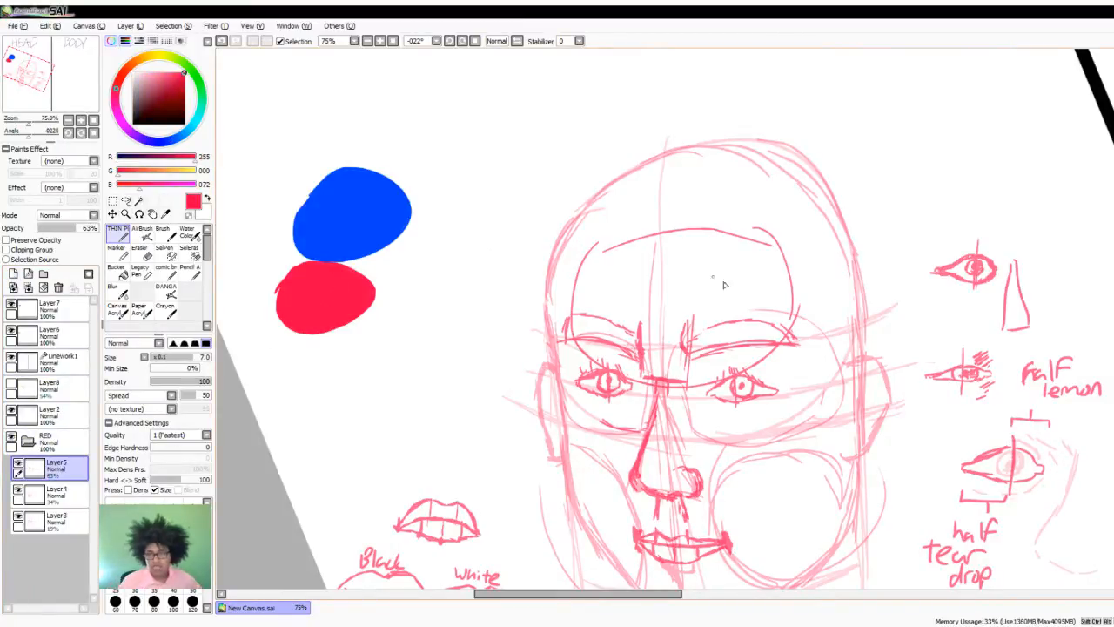
pyautogui.scroll(-3, 662, 317)
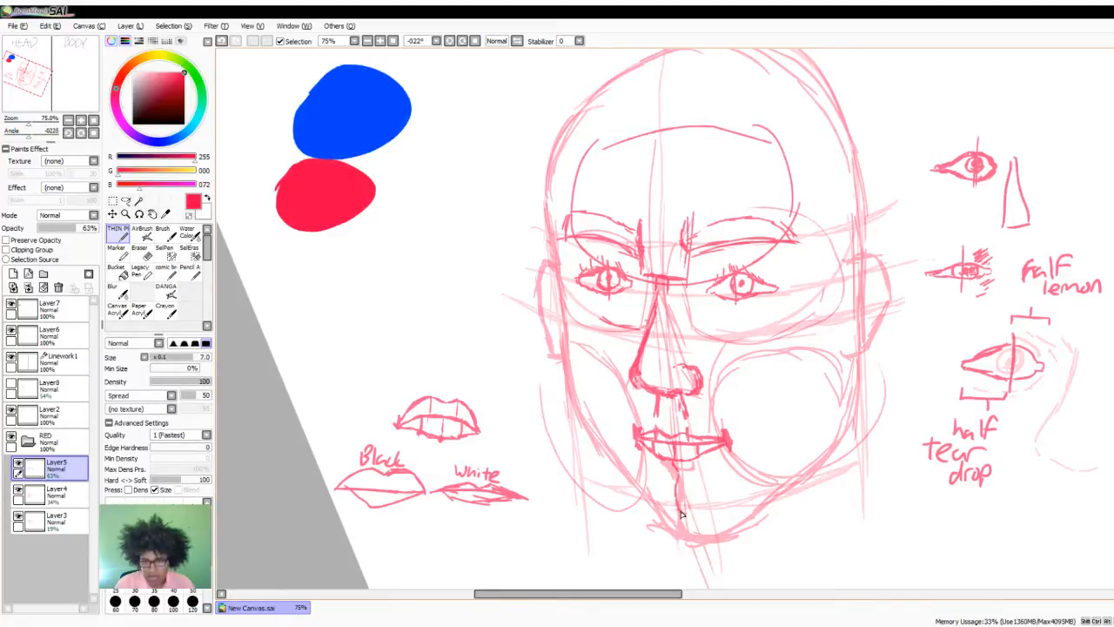
pyautogui.moveTo(688, 521); pyautogui.dragTo(700, 525)
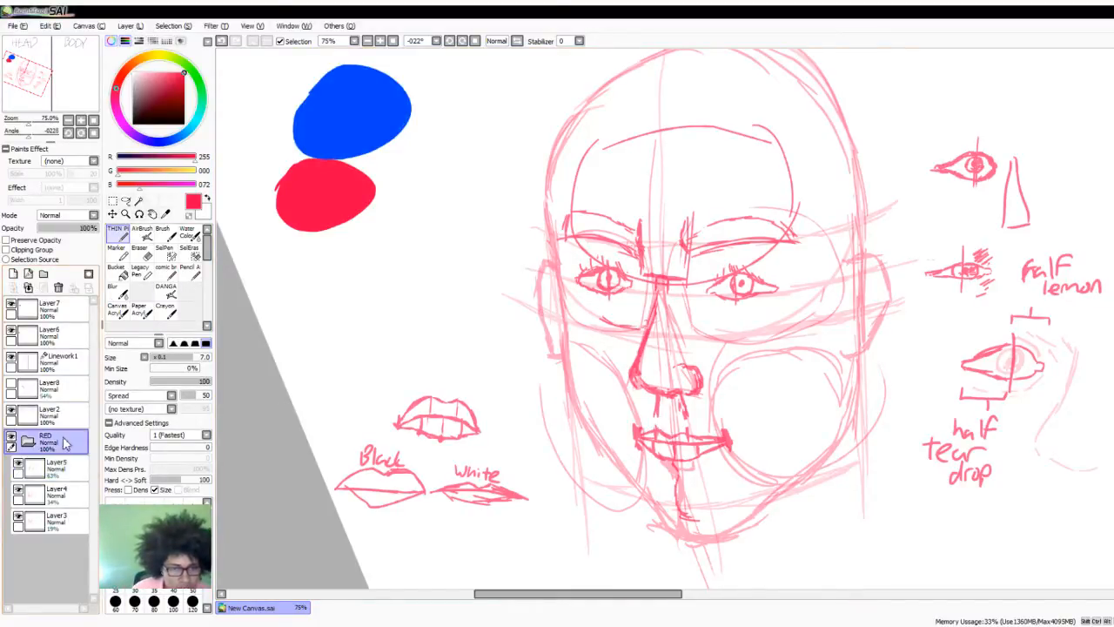
# - Lower the red sketch layers' opacity: Layer3 to 12%, Layer4 to 22% and Layer5 to 33%
pyautogui.click(52, 494)
pyautogui.click(52, 520)
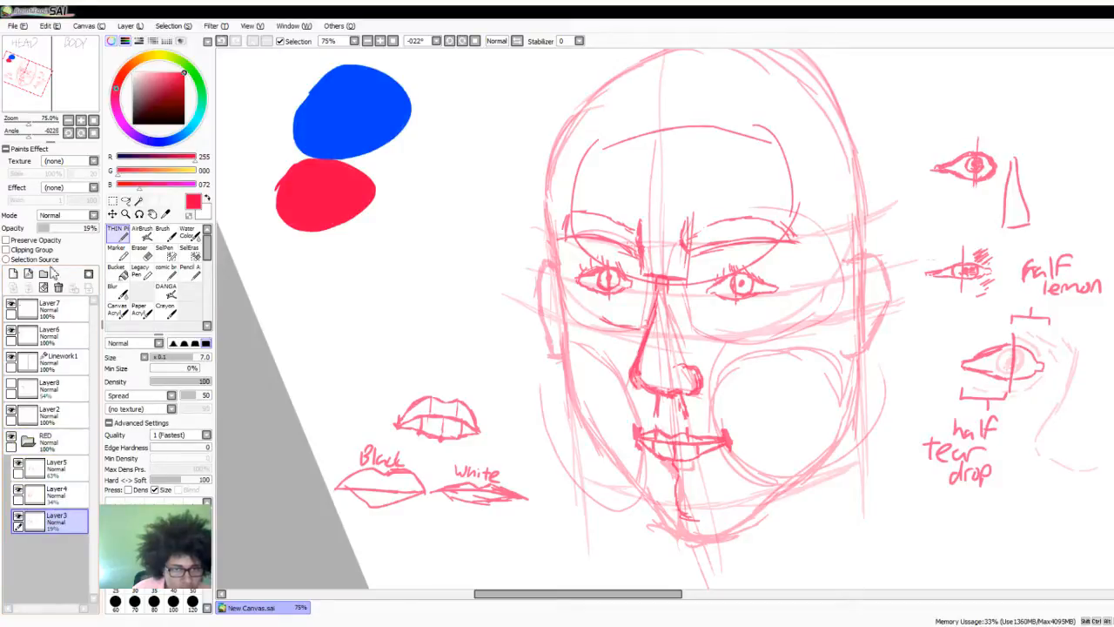
pyautogui.moveTo(48, 228); pyautogui.dragTo(43, 228)
pyautogui.click(53, 494)
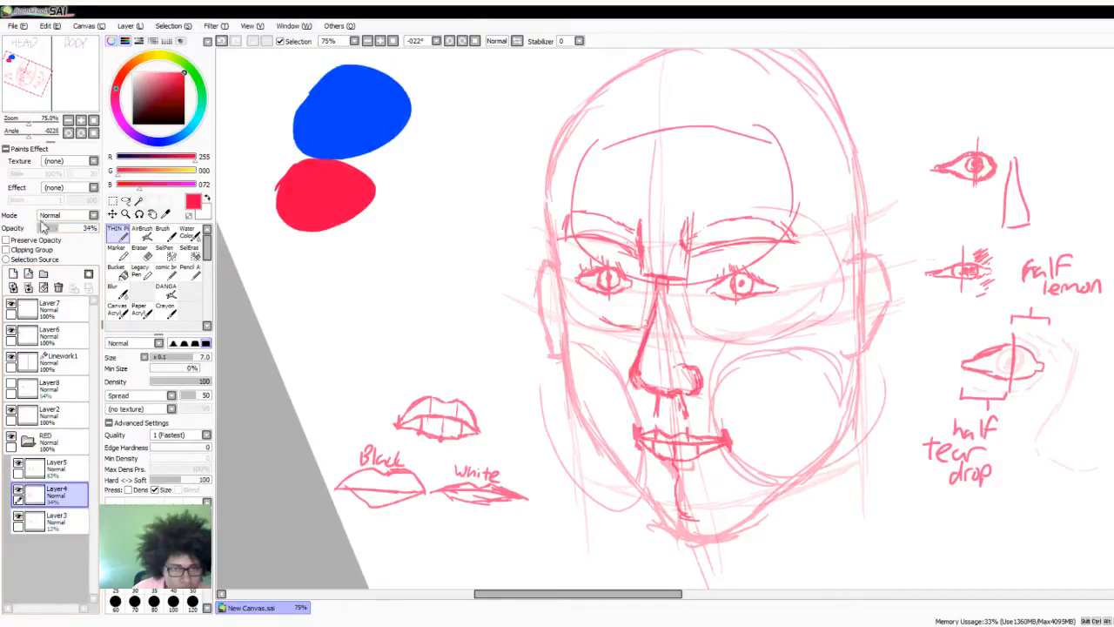
pyautogui.click(50, 228)
pyautogui.click(52, 468)
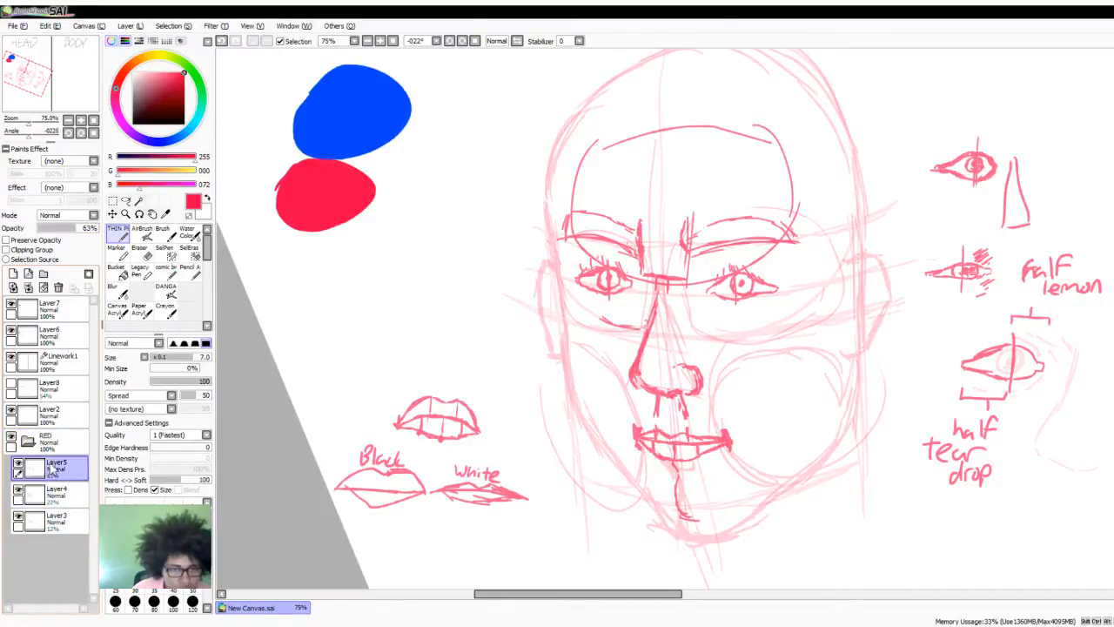
pyautogui.moveTo(59, 229); pyautogui.dragTo(63, 228)
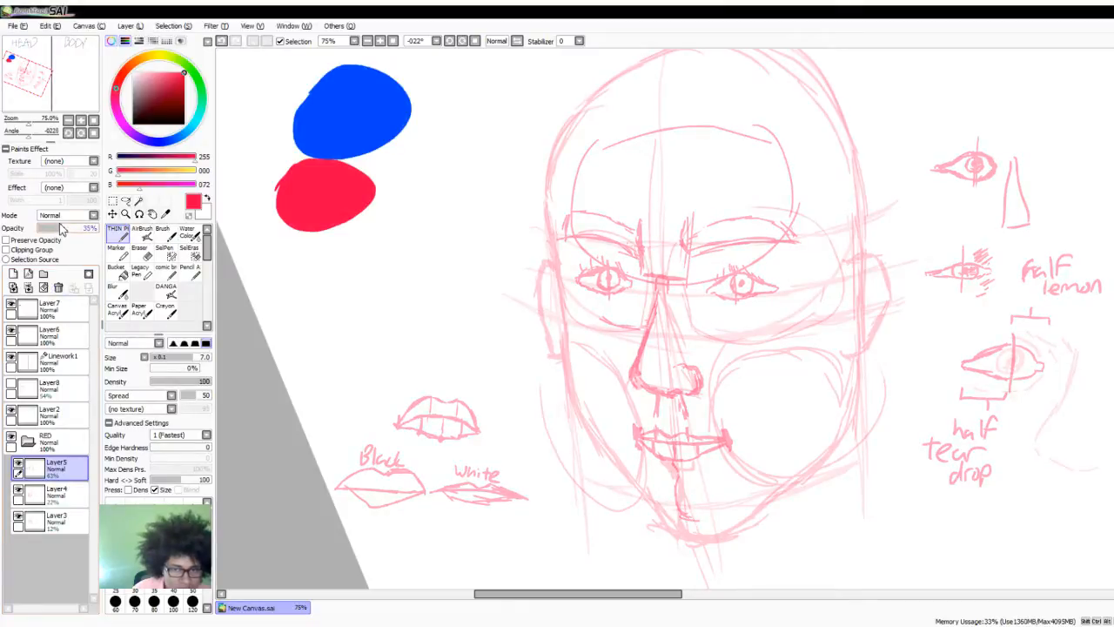
# - Add a new layer above Layer5 in the RED folder and set its opacity to 66%
pyautogui.click(13, 274)
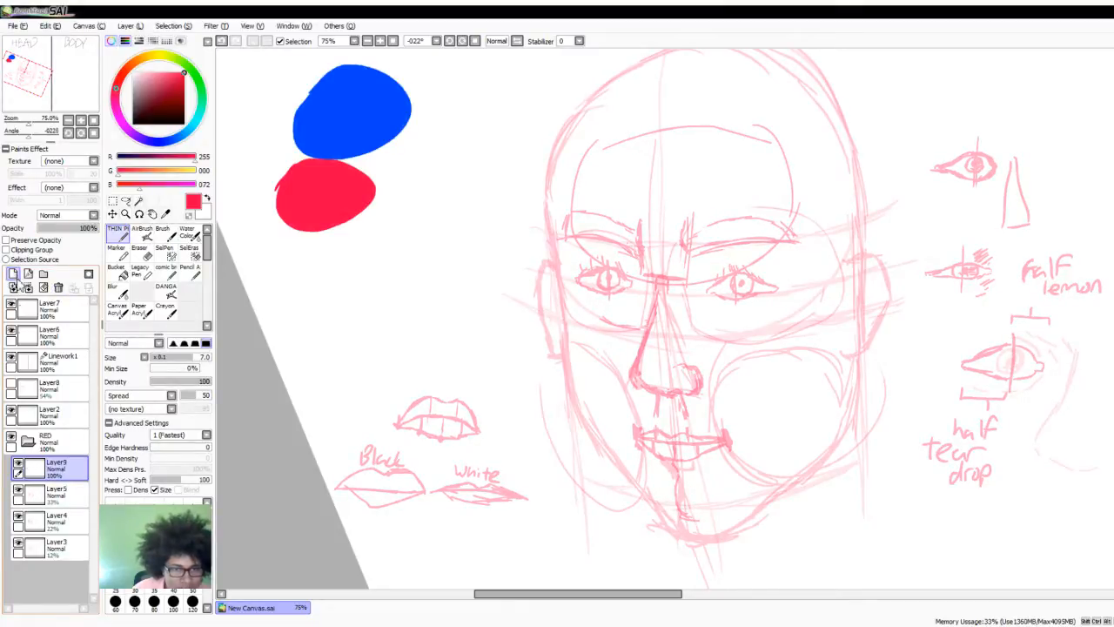
pyautogui.moveTo(75, 227)
pyautogui.mouseDown()
pyautogui.moveTo(90, 228)
pyautogui.moveTo(79, 228)
pyautogui.mouseUp()
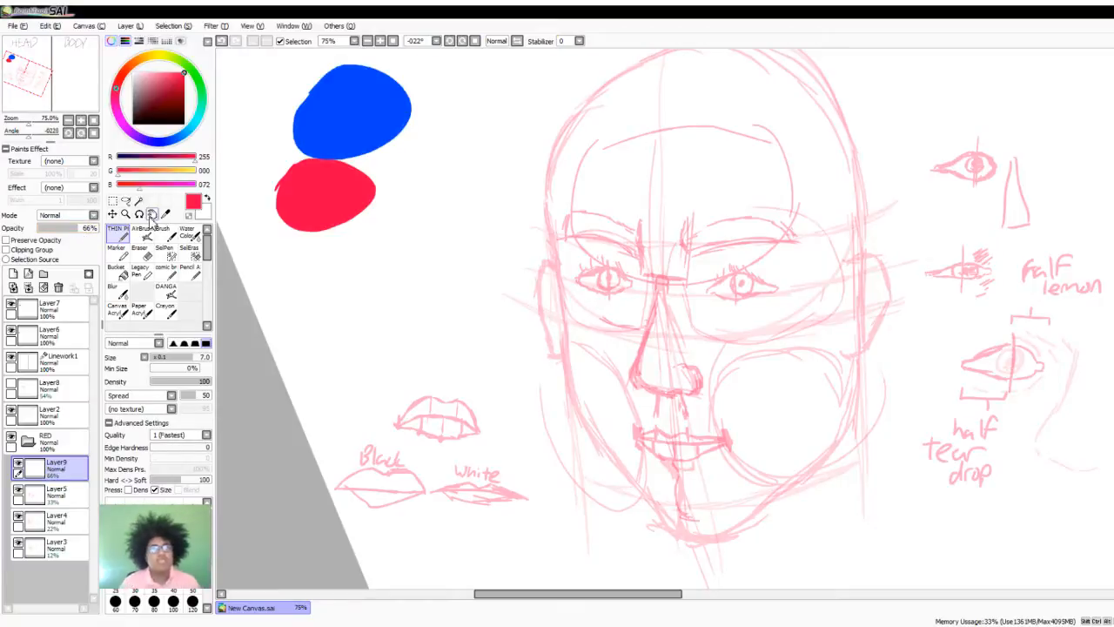
# - Examine the faded head sketch up close and as a whole on the canvas
pyautogui.scroll(-2, 739, 350)
pyautogui.scroll(2, 753, 335)
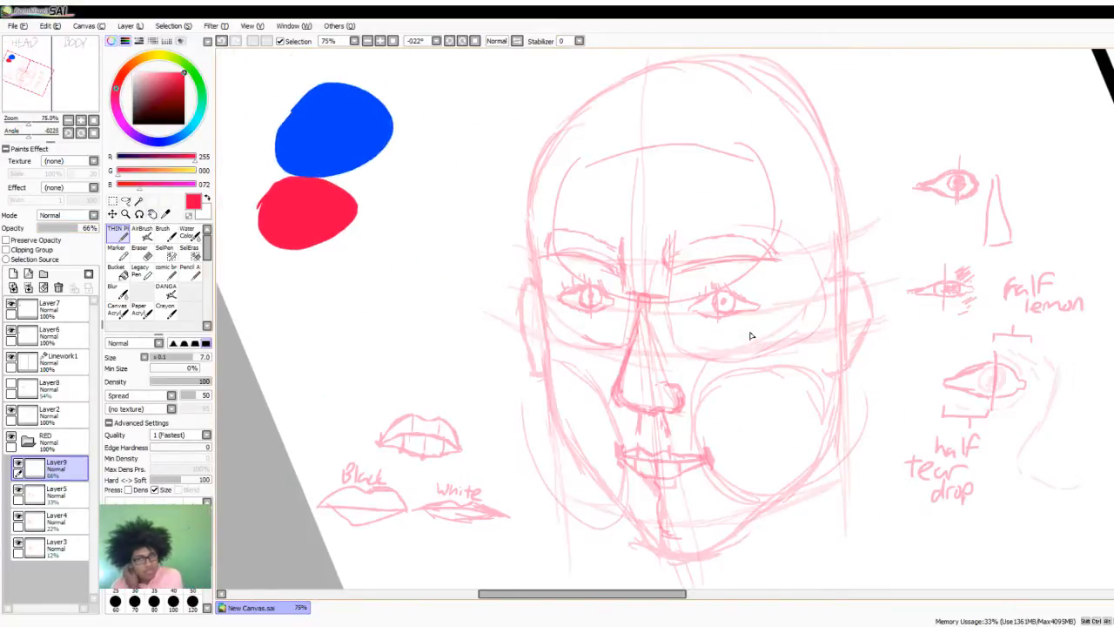
pyautogui.scroll(1, 750, 314)
pyautogui.scroll(-3, 751, 270)
pyautogui.scroll(2, 763, 244)
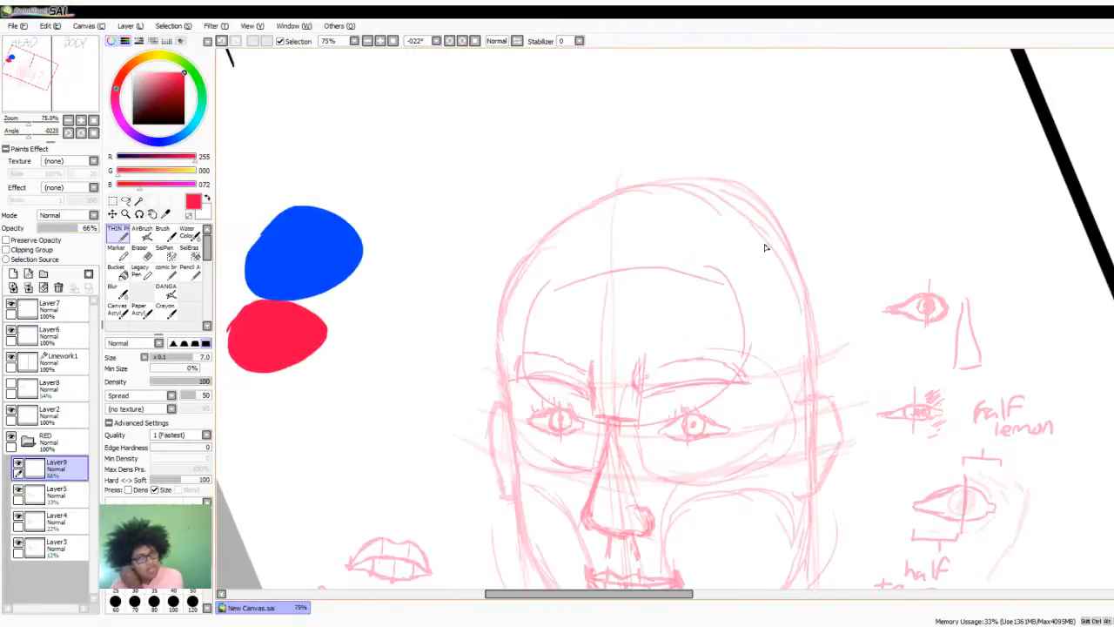
pyautogui.scroll(-1, 755, 257)
pyautogui.scroll(1, 732, 295)
pyautogui.scroll(-3, 623, 387)
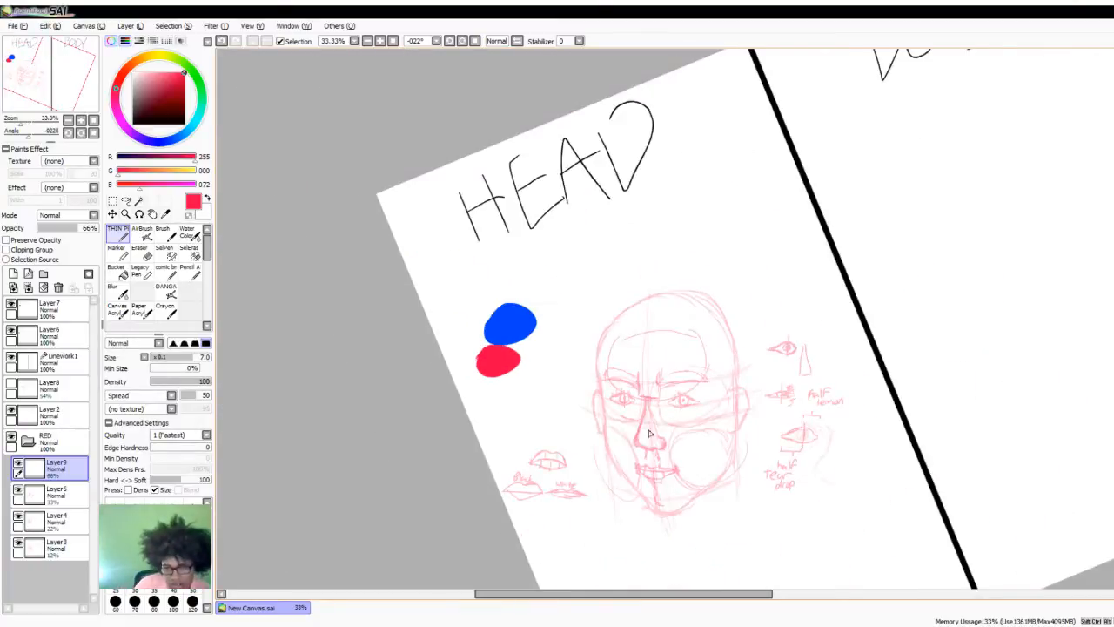
pyautogui.scroll(2, 657, 505)
pyautogui.scroll(1, 656, 505)
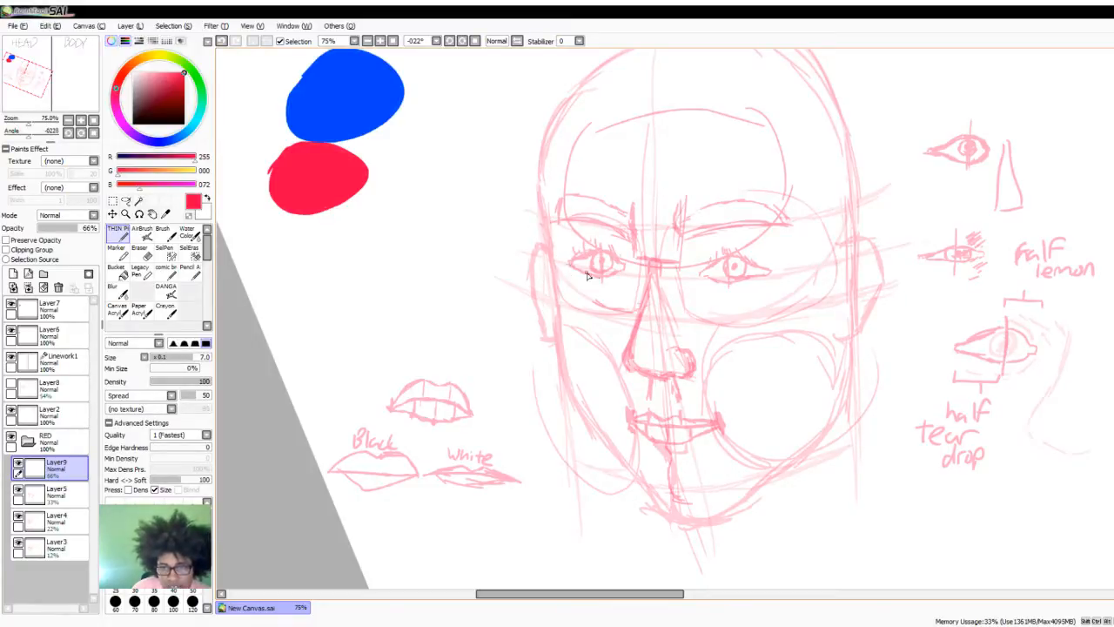
# - Fade the red sketch layers further: set Layer5 to 22%, Layer4 to 12% and Layer3 to 5% opacity
pyautogui.click(52, 493)
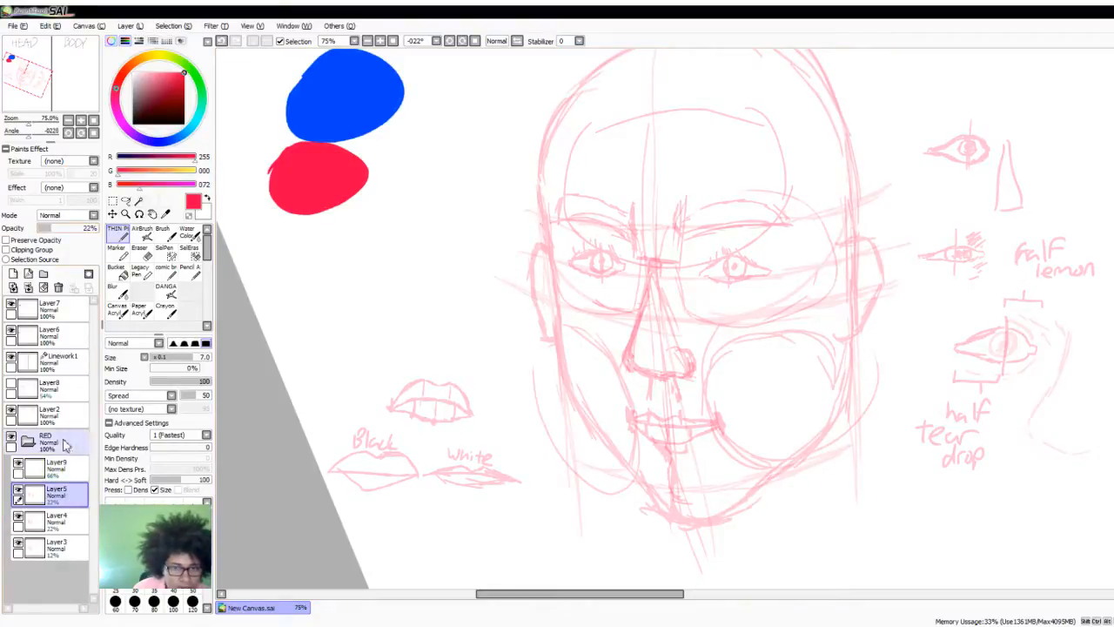
pyautogui.click(52, 519)
pyautogui.click(47, 228)
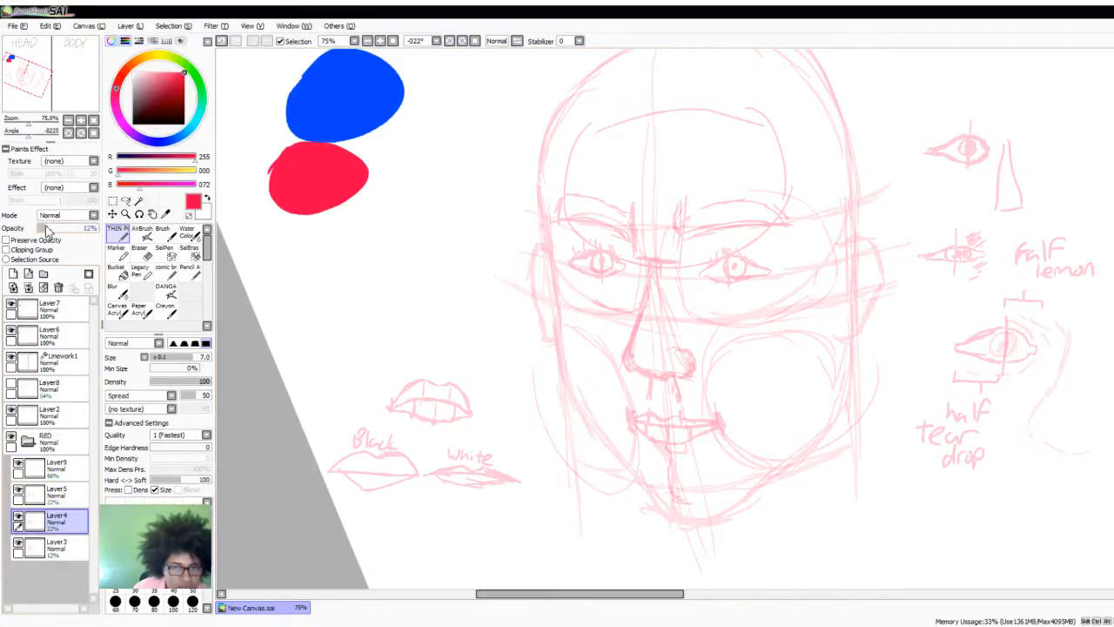
pyautogui.click(52, 546)
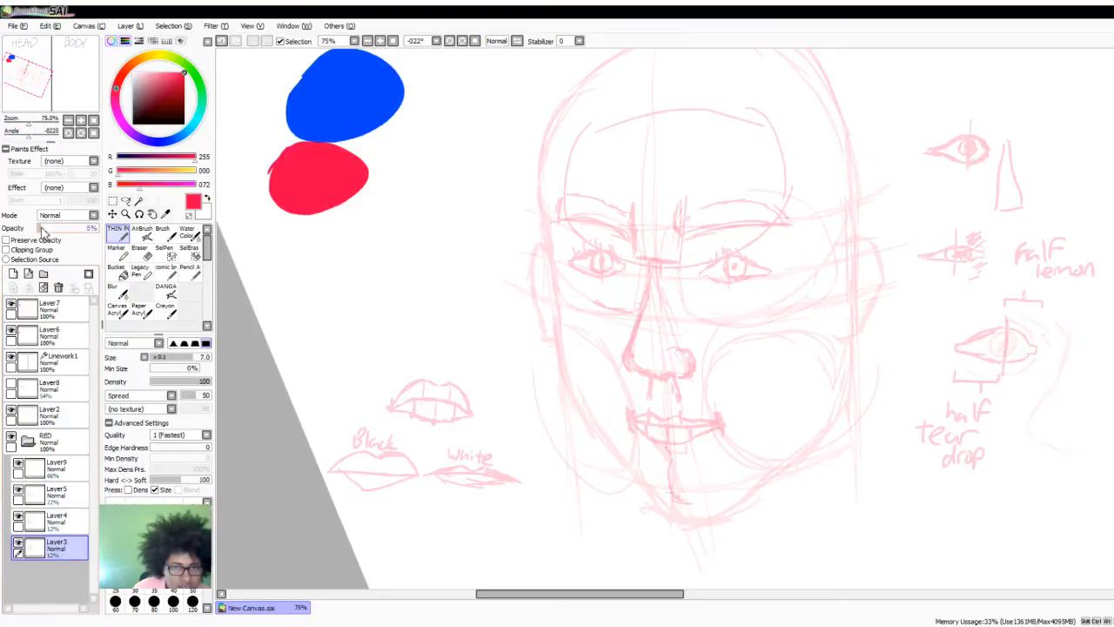
pyautogui.click(40, 228)
# - On Layer9, trace the nose in bold red from the bridge down its left side, along the base and around the nostril
pyautogui.click(54, 474)
pyautogui.moveTo(685, 130)
pyautogui.mouseDown()
pyautogui.moveTo(590, 155)
pyautogui.moveTo(508, 254)
pyautogui.mouseUp()
pyautogui.hotkey('ctrl', 'z')
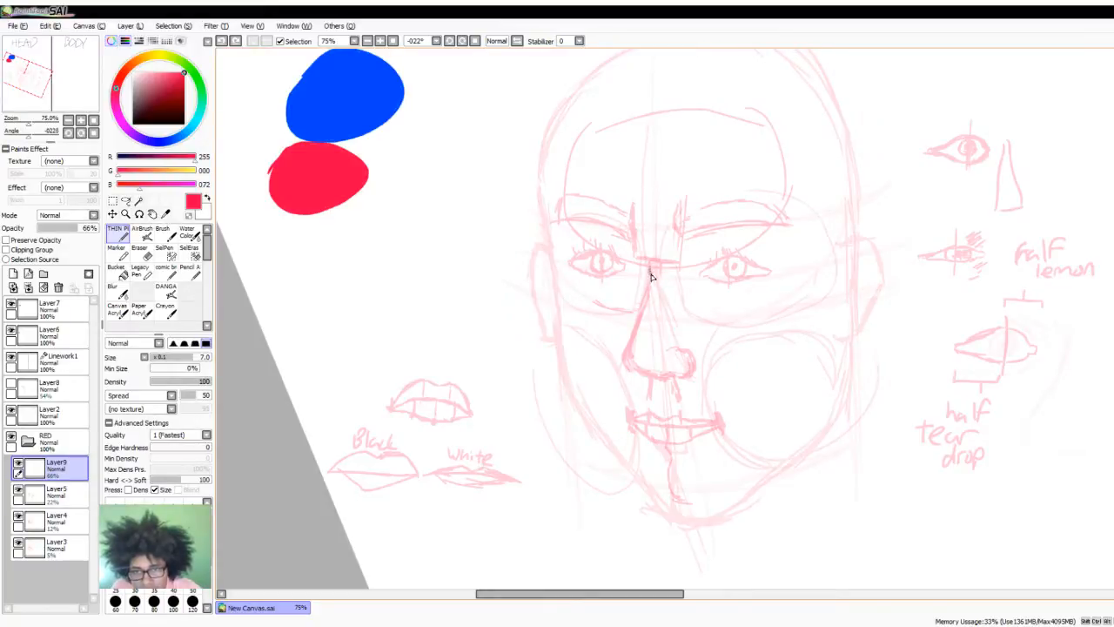
pyautogui.moveTo(651, 277)
pyautogui.mouseDown()
pyautogui.moveTo(625, 348)
pyautogui.moveTo(638, 311)
pyautogui.moveTo(625, 350)
pyautogui.moveTo(640, 373)
pyautogui.moveTo(628, 359)
pyautogui.moveTo(688, 348)
pyautogui.moveTo(695, 368)
pyautogui.moveTo(659, 376)
pyautogui.mouseUp()
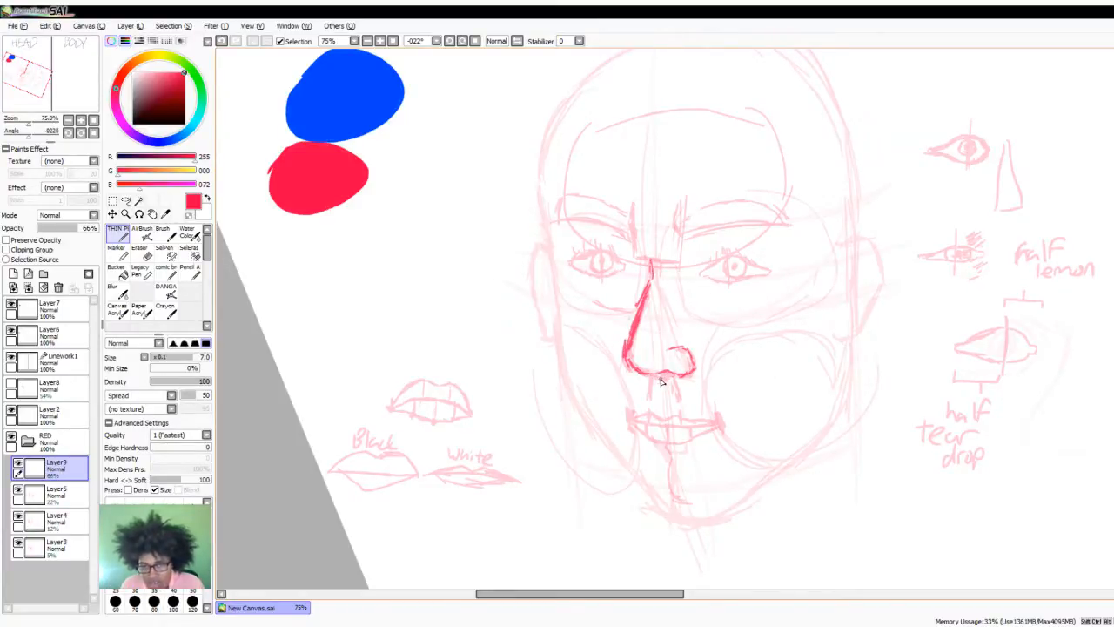
# - Undo the last nose strokes and redraw the base of the nose with a thicker curled nostril on the right
pyautogui.hotkey('ctrl', 'z')
pyautogui.hotkey('ctrl', 'z')
pyautogui.hotkey('ctrl', 'z')
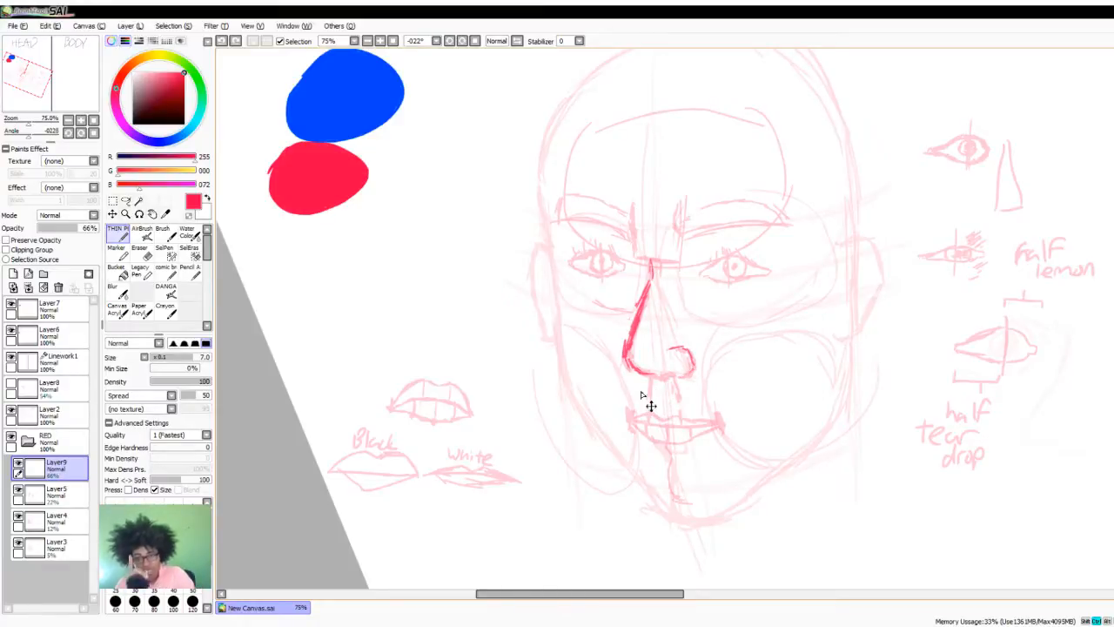
pyautogui.hotkey('ctrl', 'z')
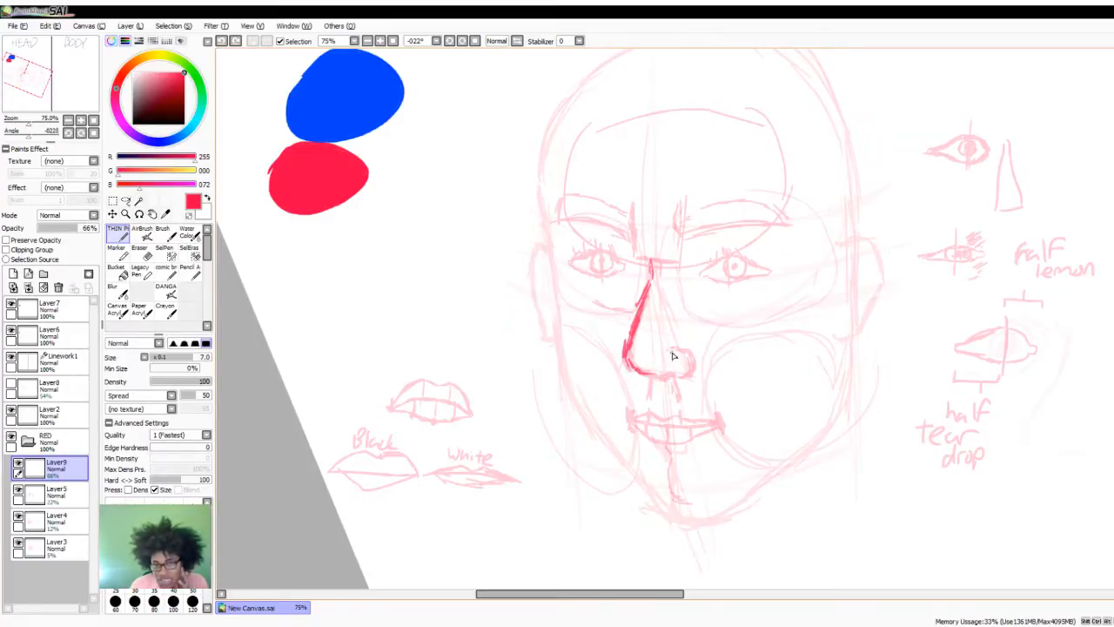
pyautogui.moveTo(631, 365); pyautogui.dragTo(663, 374)
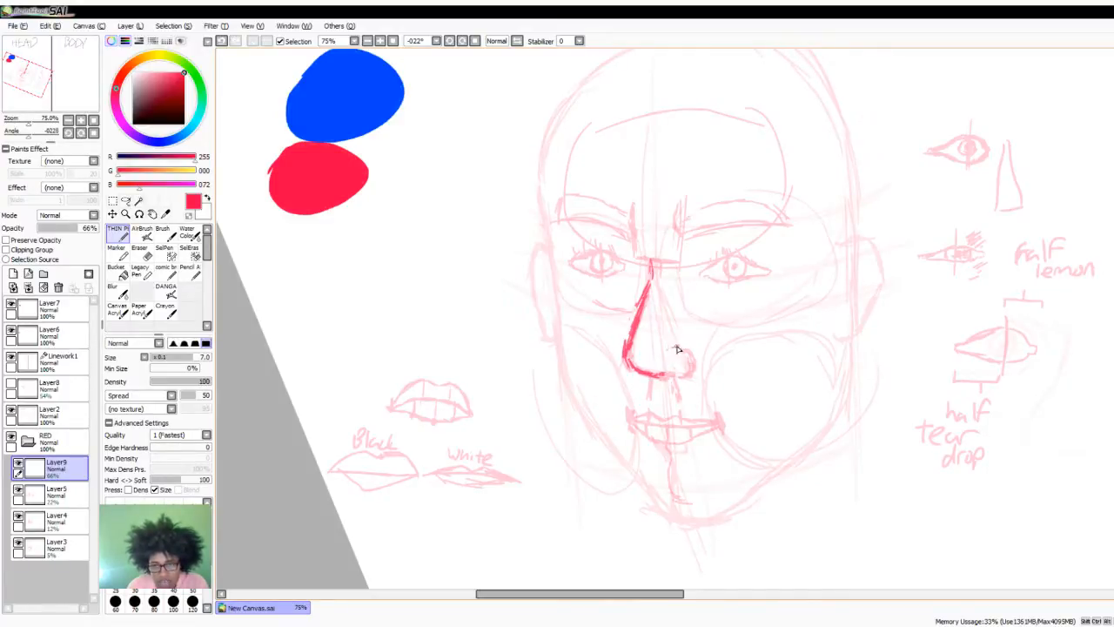
pyautogui.moveTo(671, 353)
pyautogui.mouseDown()
pyautogui.moveTo(682, 347)
pyautogui.moveTo(689, 359)
pyautogui.moveTo(683, 348)
pyautogui.moveTo(688, 372)
pyautogui.moveTo(662, 376)
pyautogui.mouseUp()
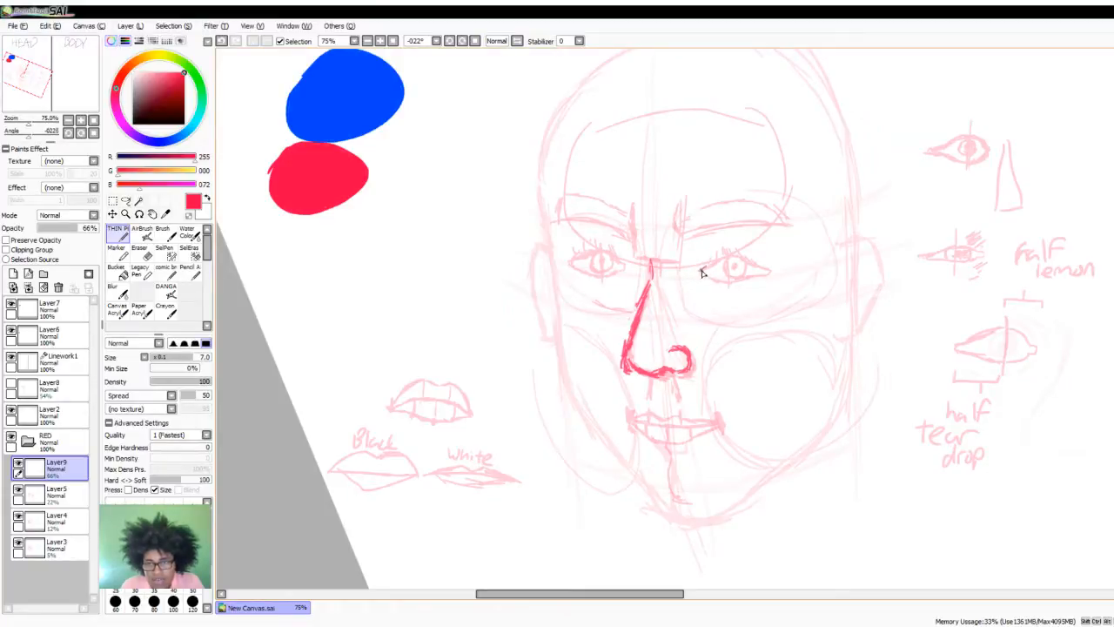
# - Outline both eye sockets in red around the faded eyes
pyautogui.moveTo(678, 234)
pyautogui.mouseDown()
pyautogui.moveTo(669, 287)
pyautogui.moveTo(740, 324)
pyautogui.moveTo(813, 304)
pyautogui.moveTo(820, 285)
pyautogui.mouseUp()
pyautogui.moveTo(818, 253); pyautogui.dragTo(796, 219)
pyautogui.moveTo(822, 277); pyautogui.dragTo(816, 241)
pyautogui.moveTo(629, 222)
pyautogui.mouseDown()
pyautogui.moveTo(630, 271)
pyautogui.moveTo(639, 298)
pyautogui.mouseUp()
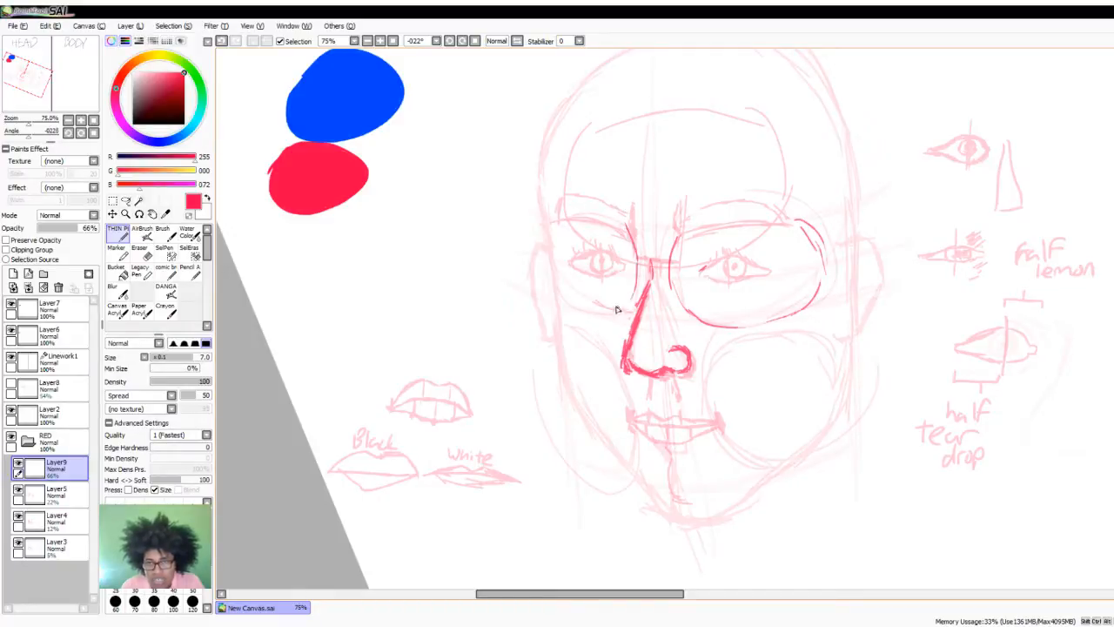
pyautogui.moveTo(550, 224)
pyautogui.mouseDown()
pyautogui.moveTo(563, 285)
pyautogui.moveTo(625, 301)
pyautogui.mouseUp()
# - Outline the left eye inside its socket and add short radiating lines around it and above the right eye
pyautogui.moveTo(568, 259)
pyautogui.mouseDown()
pyautogui.moveTo(621, 258)
pyautogui.moveTo(571, 269)
pyautogui.mouseUp()
pyautogui.moveTo(556, 227)
pyautogui.mouseDown()
pyautogui.moveTo(581, 254)
pyautogui.moveTo(596, 220)
pyautogui.moveTo(615, 245)
pyautogui.mouseUp()
pyautogui.moveTo(640, 247)
pyautogui.mouseDown()
pyautogui.moveTo(632, 274)
pyautogui.moveTo(613, 298)
pyautogui.mouseUp()
pyautogui.moveTo(604, 279); pyautogui.dragTo(583, 299)
pyautogui.moveTo(577, 275); pyautogui.dragTo(562, 295)
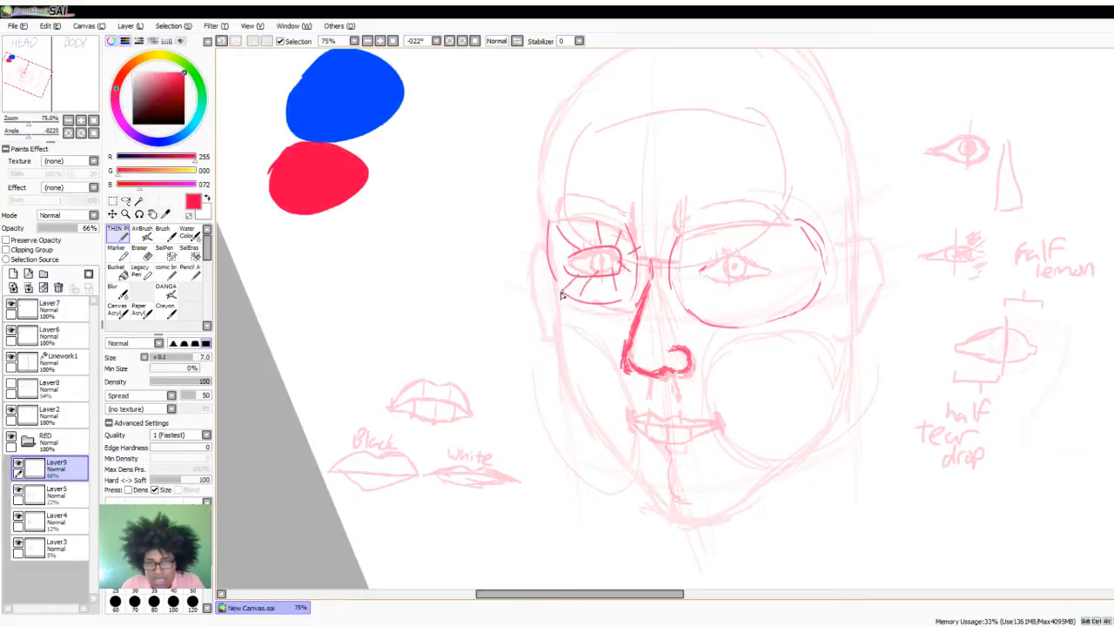
pyautogui.moveTo(686, 235)
pyautogui.mouseDown()
pyautogui.moveTo(691, 253)
pyautogui.moveTo(766, 245)
pyautogui.mouseUp()
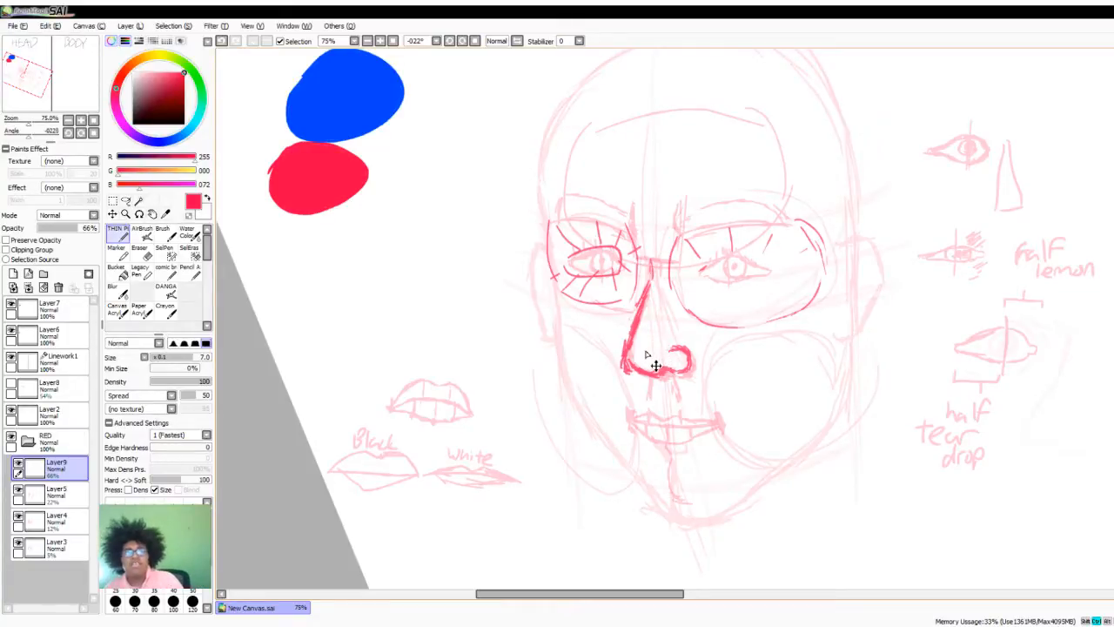
# - Undo the radiating lines, the left eye outline and both eye socket outlines
pyautogui.hotkey('ctrl', 'z')
pyautogui.hotkey('ctrl', 'z')
pyautogui.hotkey('ctrl', 'z')
pyautogui.hotkey('ctrl', 'z')
pyautogui.hotkey('ctrl', 'z')
pyautogui.hotkey('ctrl', 'z')
pyautogui.hotkey('ctrl', 'z')
pyautogui.hotkey('ctrl', 'z')
pyautogui.hotkey('ctrl', 'z')
pyautogui.hotkey('ctrl', 'z')
pyautogui.hotkey('ctrl', 'z')
pyautogui.hotkey('ctrl', 'z')
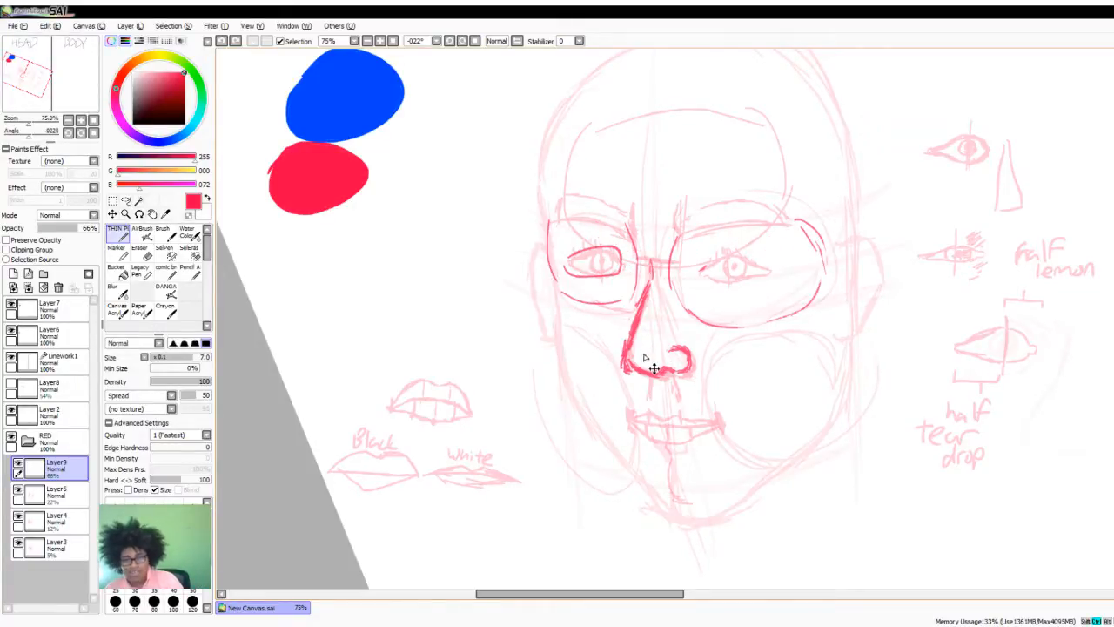
pyautogui.hotkey('ctrl', 'z')
pyautogui.hotkey('ctrl', 'z')
pyautogui.hotkey('ctrl', 'z')
pyautogui.hotkey('ctrl', 'z')
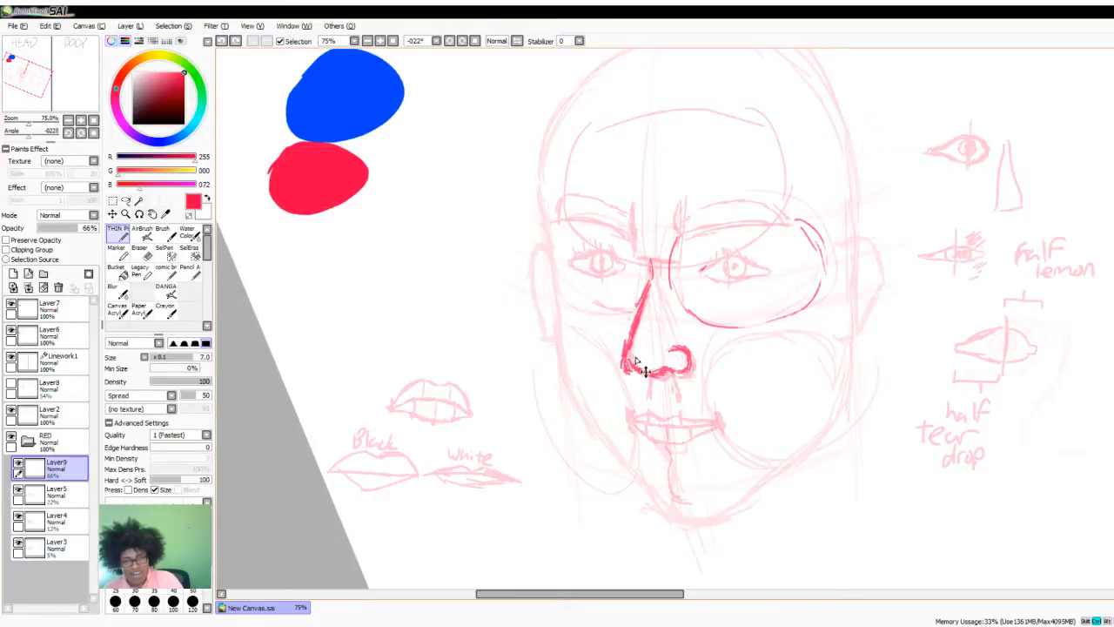
pyautogui.hotkey('ctrl', 'z')
pyautogui.hotkey('ctrl', 'z')
pyautogui.hotkey('ctrl', 'z')
pyautogui.hotkey('ctrl', 'z')
pyautogui.hotkey('ctrl', 'z')
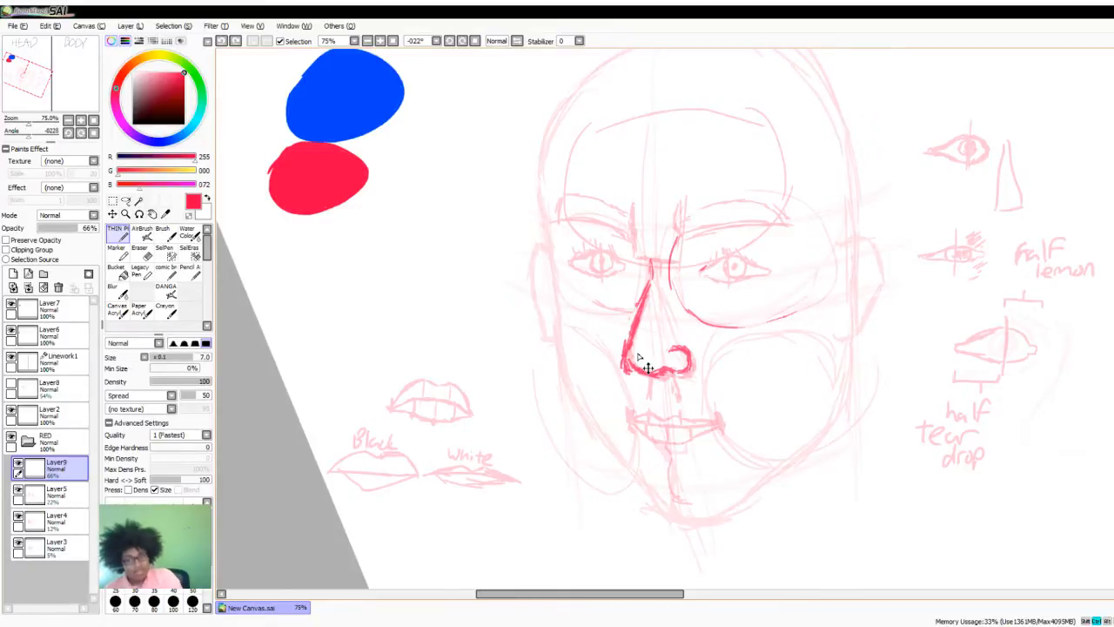
pyautogui.hotkey('ctrl', 'z')
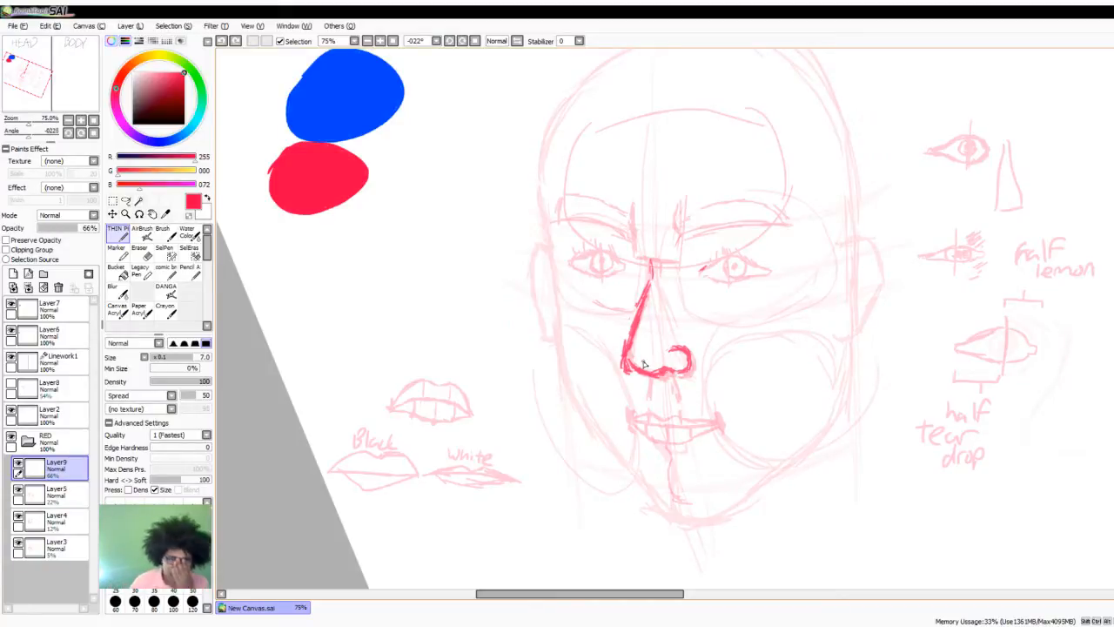
# - Trace the right eye in bold red over the faded sketch, with vertical centre marks, upper and lower lids, iris and pupil
pyautogui.scroll(1, 715, 233)
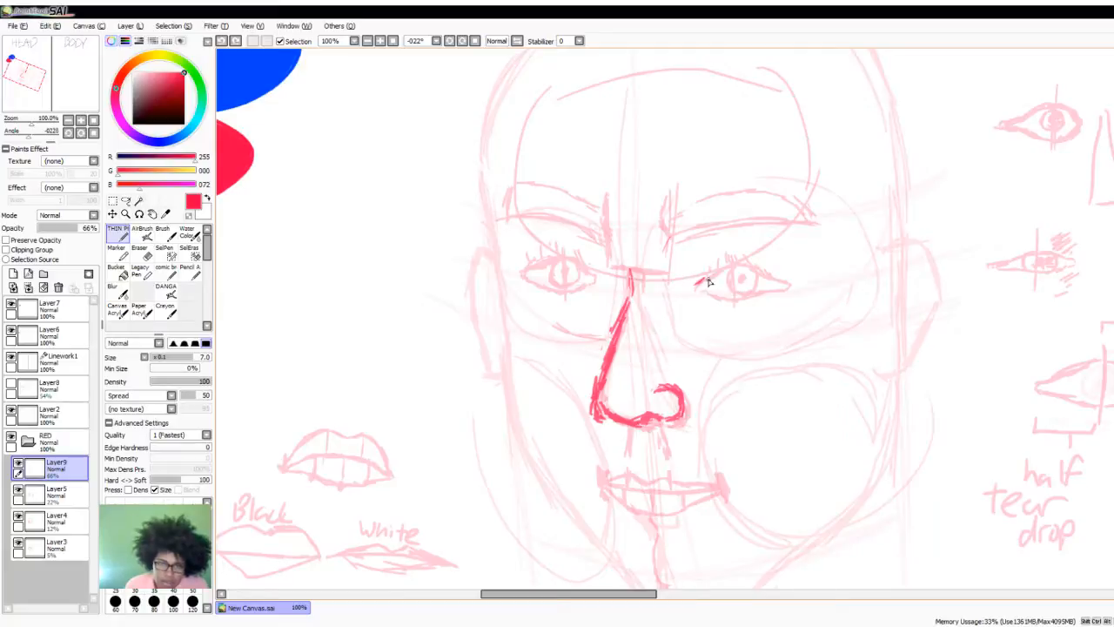
pyautogui.moveTo(703, 281)
pyautogui.mouseDown()
pyautogui.moveTo(746, 267)
pyautogui.moveTo(724, 263)
pyautogui.moveTo(726, 301)
pyautogui.mouseUp()
pyautogui.hotkey('ctrl', 'z')
pyautogui.moveTo(728, 250); pyautogui.dragTo(728, 270)
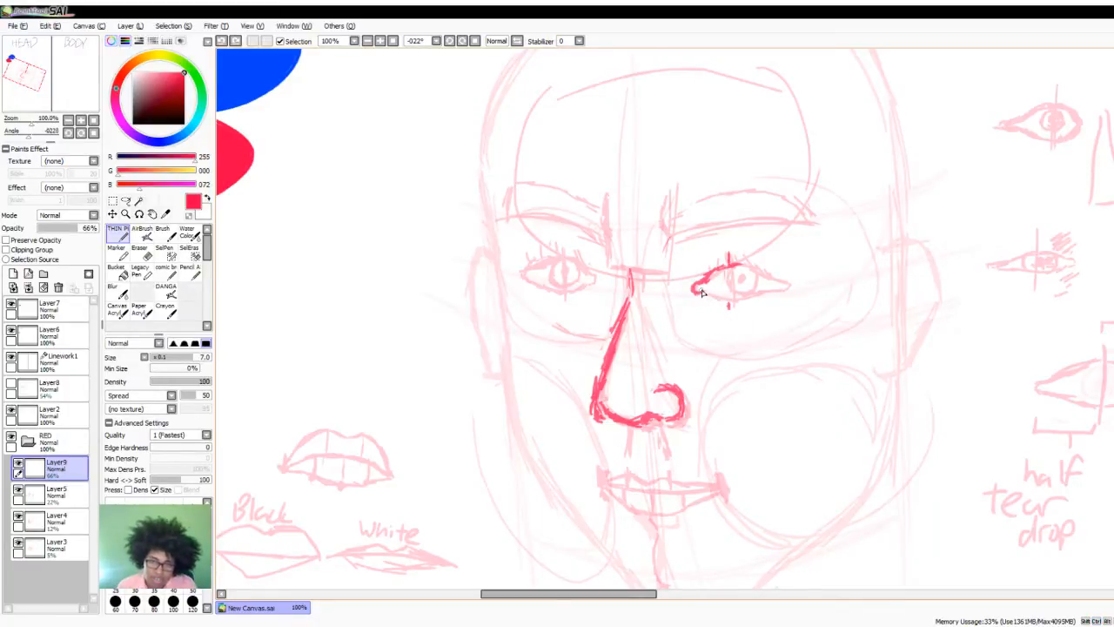
pyautogui.moveTo(707, 296)
pyautogui.mouseDown()
pyautogui.moveTo(724, 306)
pyautogui.moveTo(745, 267)
pyautogui.moveTo(786, 288)
pyautogui.moveTo(756, 273)
pyautogui.moveTo(774, 296)
pyautogui.moveTo(740, 305)
pyautogui.mouseUp()
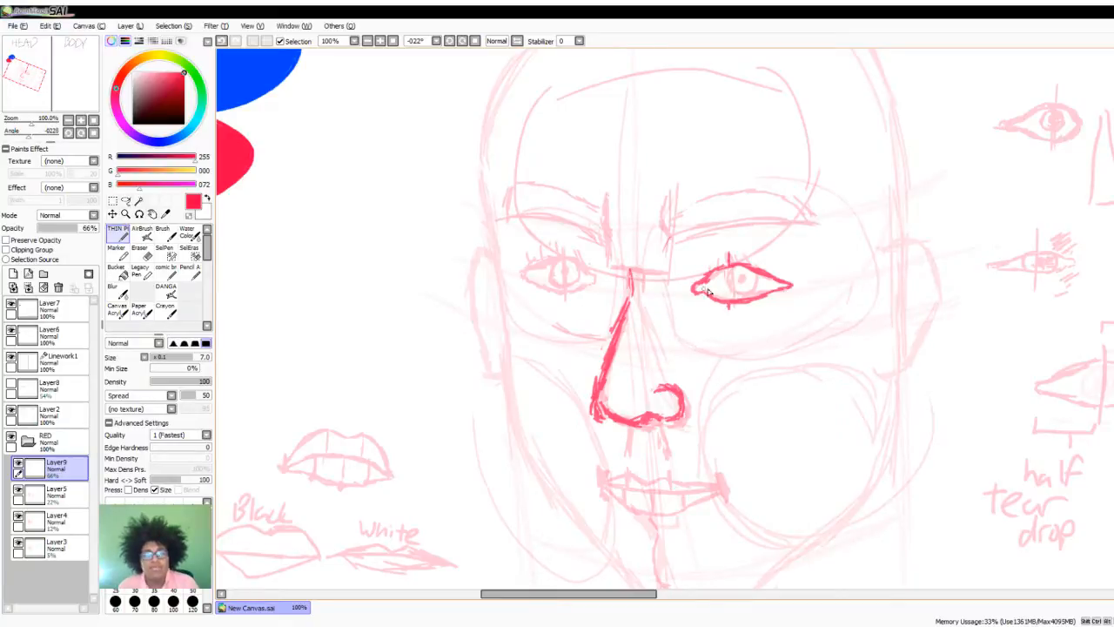
pyautogui.moveTo(729, 271)
pyautogui.mouseDown()
pyautogui.moveTo(729, 294)
pyautogui.moveTo(752, 290)
pyautogui.moveTo(752, 269)
pyautogui.moveTo(733, 270)
pyautogui.mouseUp()
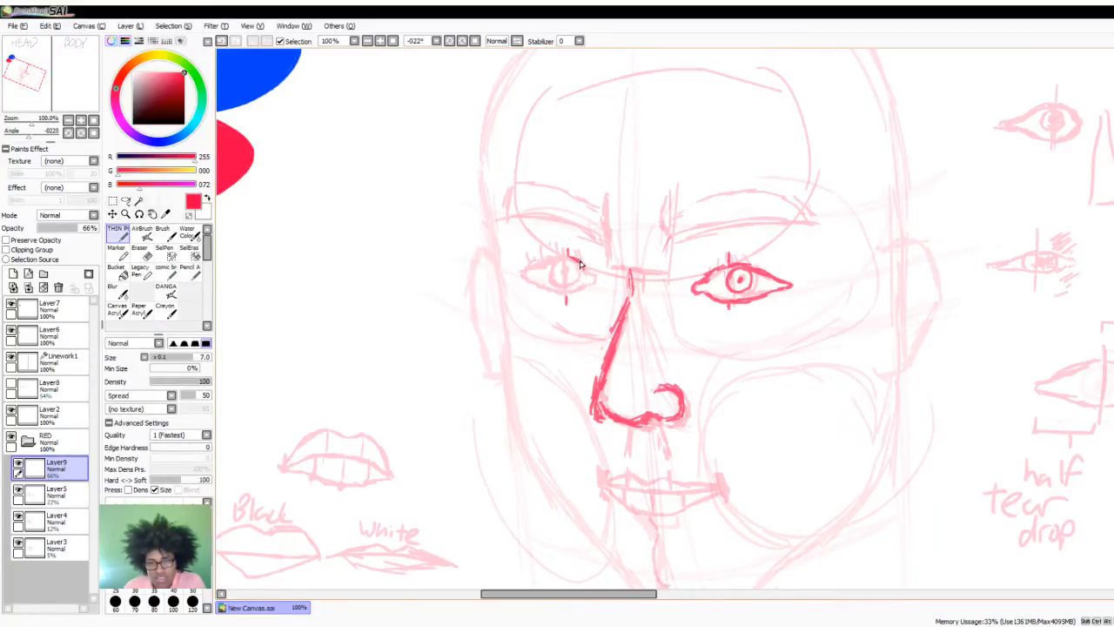
# - Trace the left eye in bold red over the faded sketch, with upper and lower lids, a round iris and a pupil dot
pyautogui.moveTo(580, 264); pyautogui.dragTo(589, 276)
pyautogui.moveTo(591, 277)
pyautogui.mouseDown()
pyautogui.moveTo(567, 293)
pyautogui.moveTo(551, 259)
pyautogui.moveTo(527, 269)
pyautogui.moveTo(566, 296)
pyautogui.moveTo(558, 284)
pyautogui.moveTo(576, 279)
pyautogui.moveTo(564, 261)
pyautogui.moveTo(565, 273)
pyautogui.mouseUp()
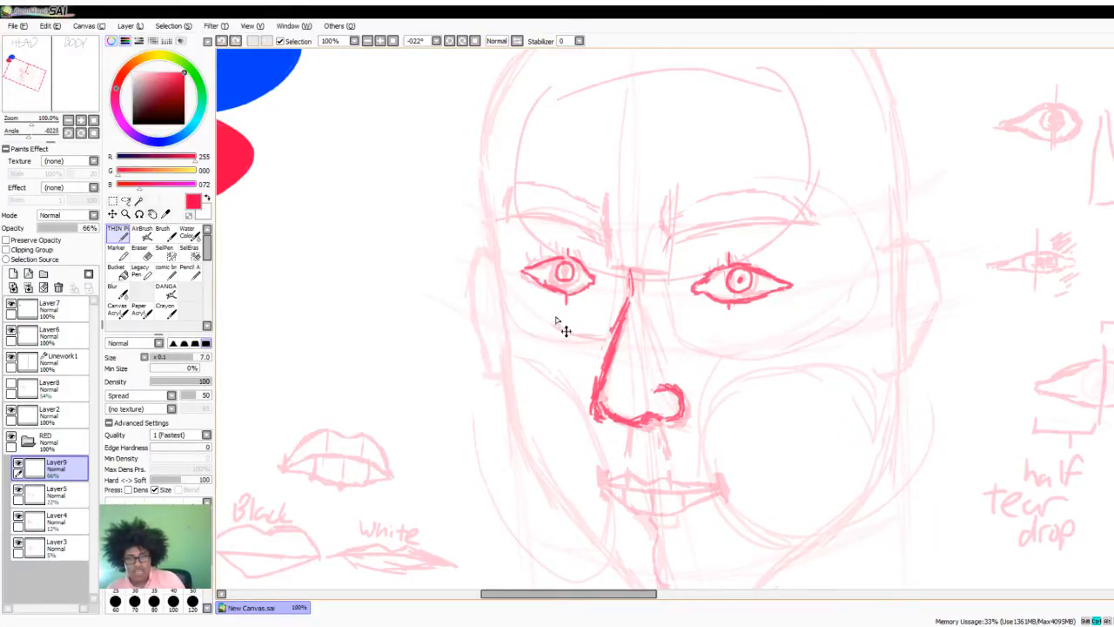
pyautogui.hotkey('ctrl', 'z')
pyautogui.hotkey('ctrl', 'z')
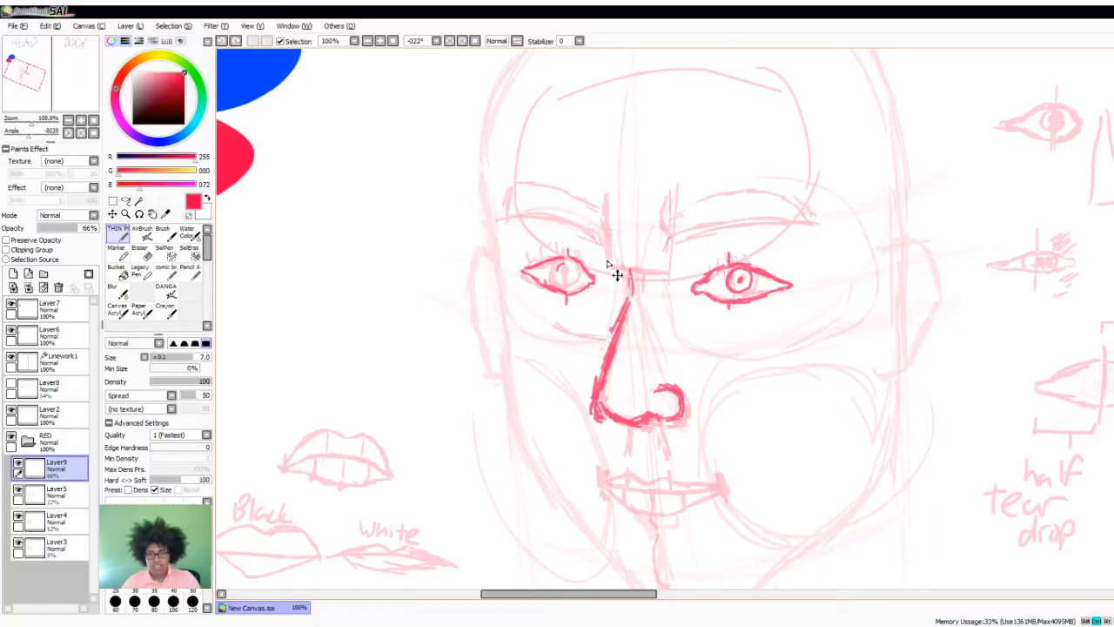
pyautogui.scroll(3, 615, 274)
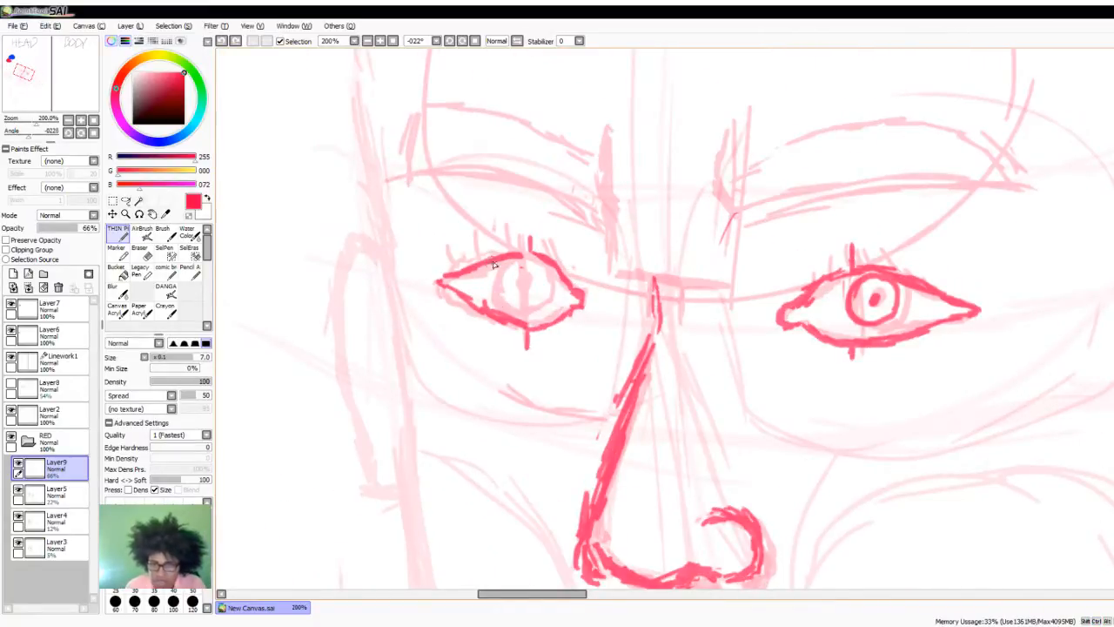
pyautogui.moveTo(527, 264)
pyautogui.mouseDown()
pyautogui.moveTo(513, 291)
pyautogui.moveTo(508, 282)
pyautogui.moveTo(498, 295)
pyautogui.moveTo(514, 304)
pyautogui.moveTo(502, 305)
pyautogui.moveTo(531, 317)
pyautogui.moveTo(510, 308)
pyautogui.moveTo(547, 312)
pyautogui.moveTo(534, 315)
pyautogui.moveTo(531, 281)
pyautogui.mouseUp()
pyautogui.scroll(-5, 531, 280)
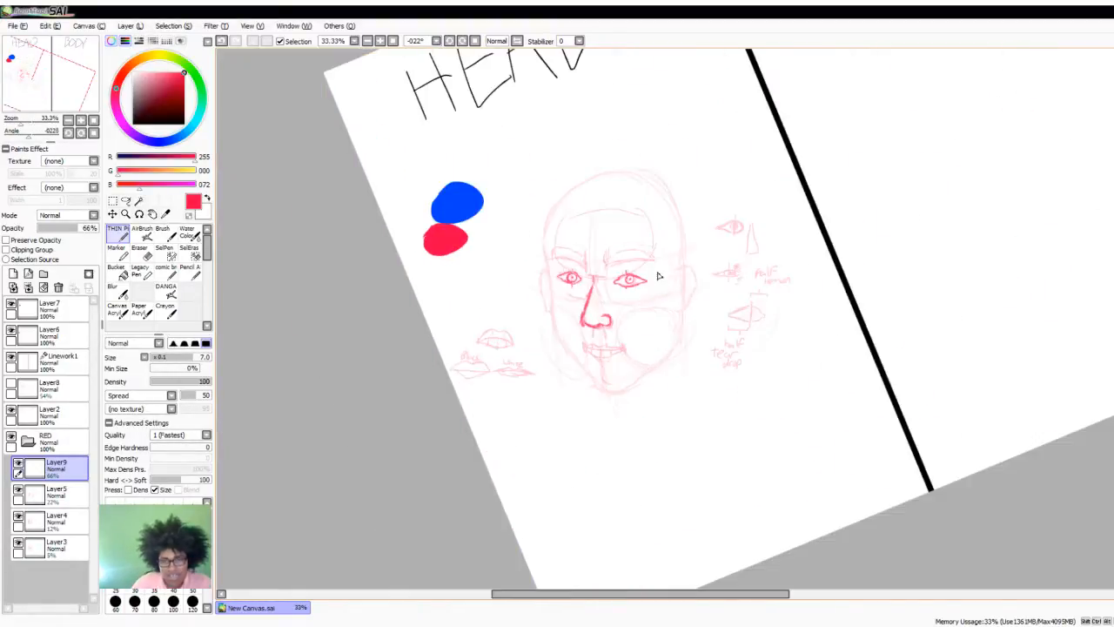
# - Draw short horizontal lines across the top of the nose bridge and vertical crease marks between the eyebrows
pyautogui.scroll(5, 560, 295)
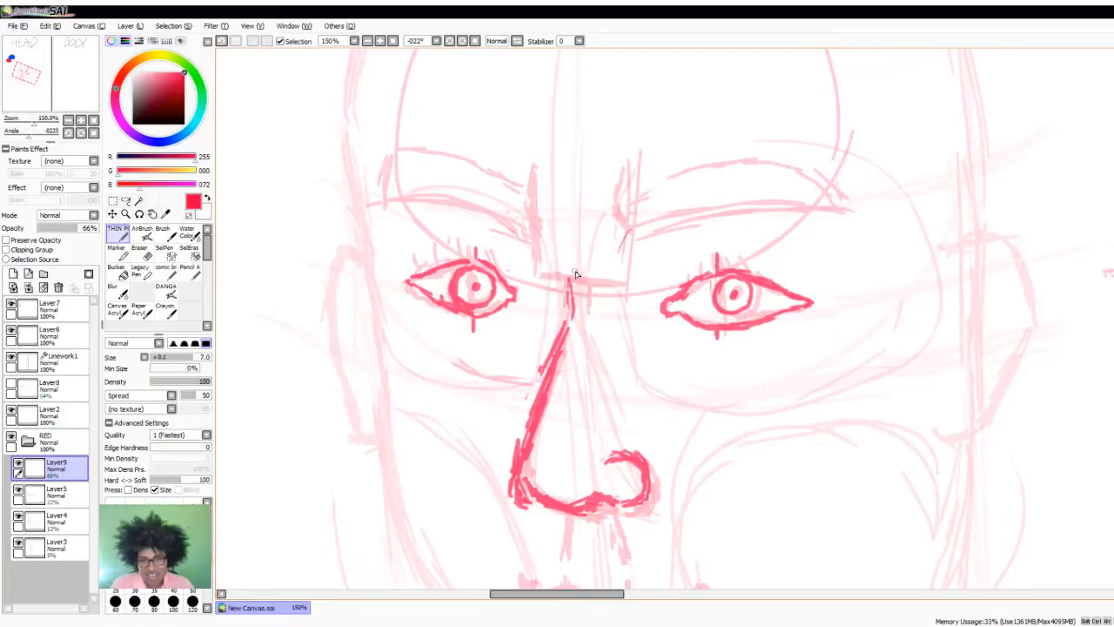
pyautogui.moveTo(547, 272); pyautogui.dragTo(624, 281)
pyautogui.moveTo(534, 224); pyautogui.dragTo(535, 253)
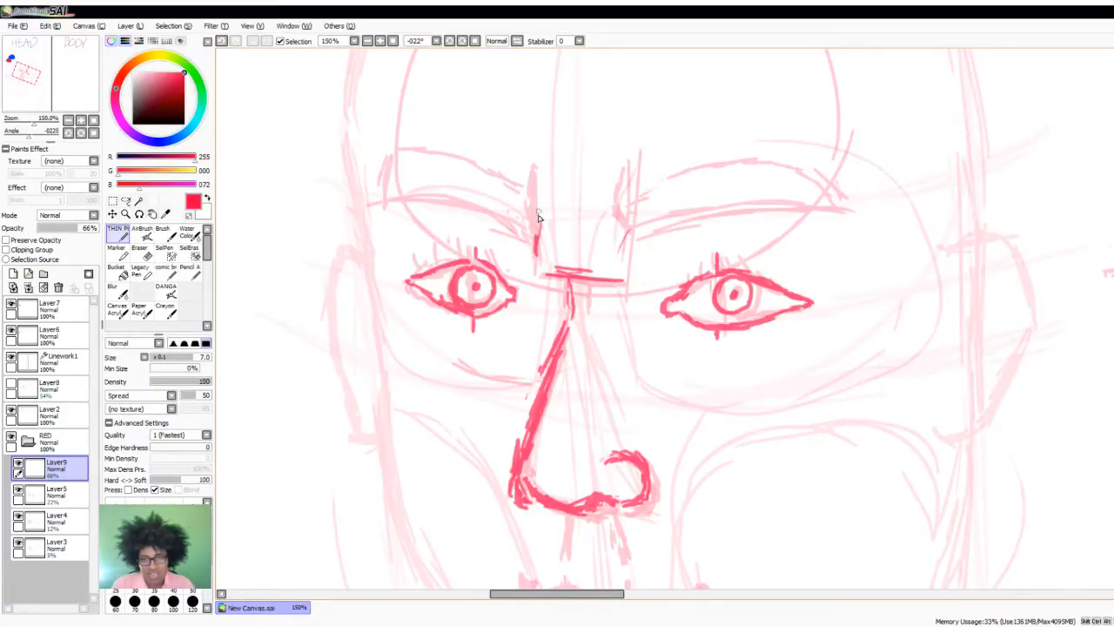
pyautogui.moveTo(547, 192)
pyautogui.mouseDown()
pyautogui.moveTo(537, 240)
pyautogui.moveTo(534, 183)
pyautogui.moveTo(535, 206)
pyautogui.moveTo(575, 216)
pyautogui.moveTo(580, 229)
pyautogui.moveTo(572, 204)
pyautogui.moveTo(560, 241)
pyautogui.mouseUp()
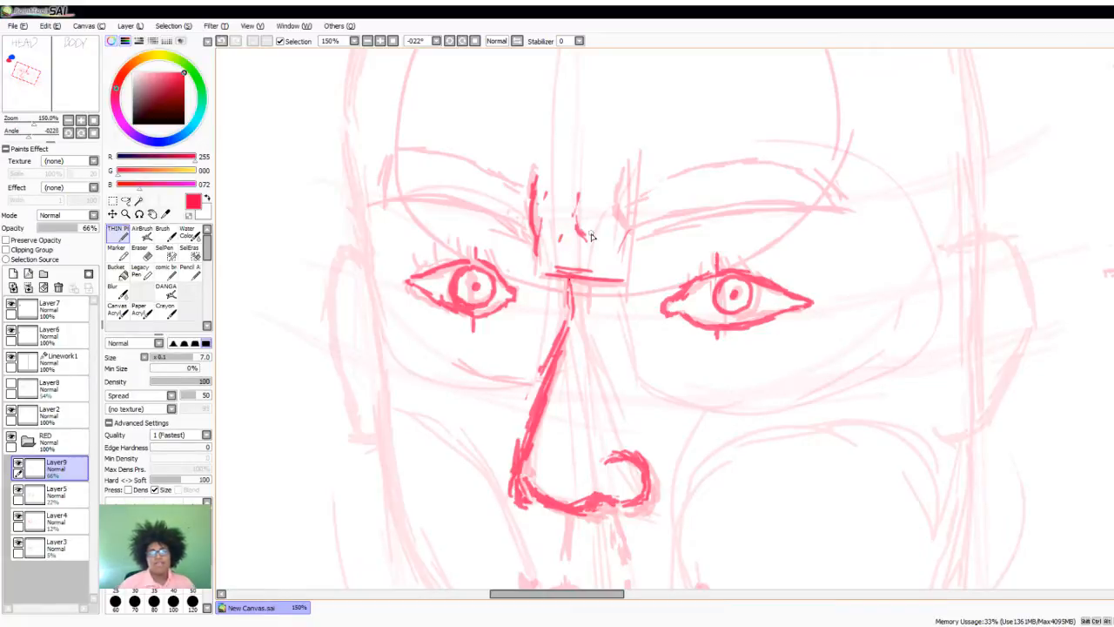
pyautogui.scroll(-4, 585, 251)
pyautogui.scroll(2, 642, 303)
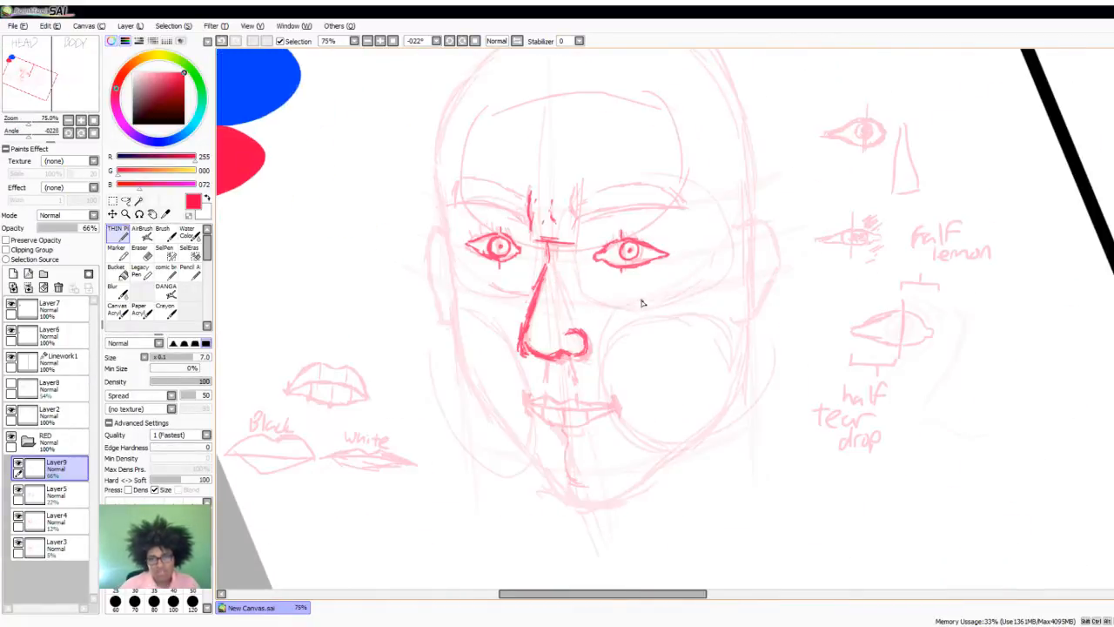
# - Erase the bold right eye and redraw it slightly smaller, with upper and lower lids, iris and pupil
pyautogui.scroll(1, 616, 247)
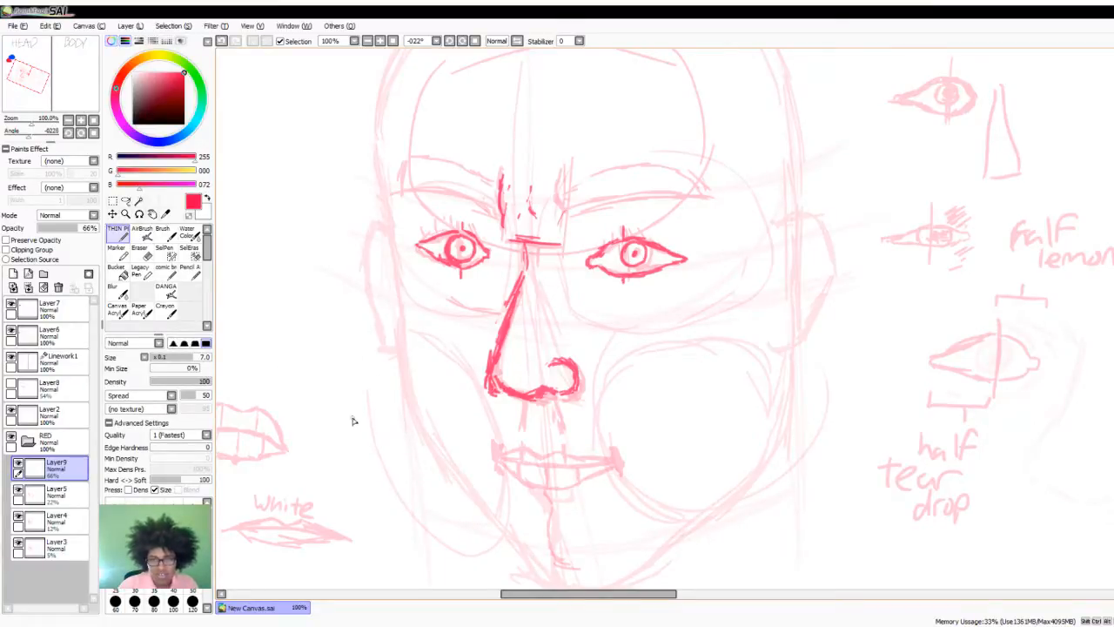
pyautogui.click(141, 259)
pyautogui.moveTo(677, 260)
pyautogui.mouseDown()
pyautogui.moveTo(651, 236)
pyautogui.moveTo(601, 266)
pyautogui.moveTo(644, 273)
pyautogui.mouseUp()
pyautogui.click(119, 233)
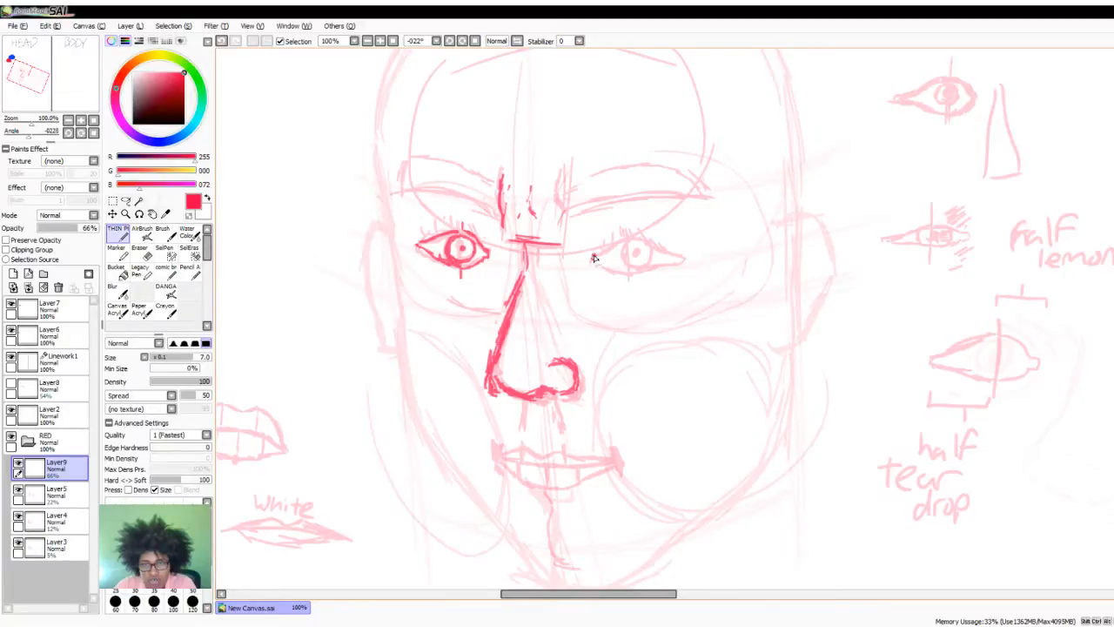
pyautogui.moveTo(603, 254); pyautogui.dragTo(638, 245)
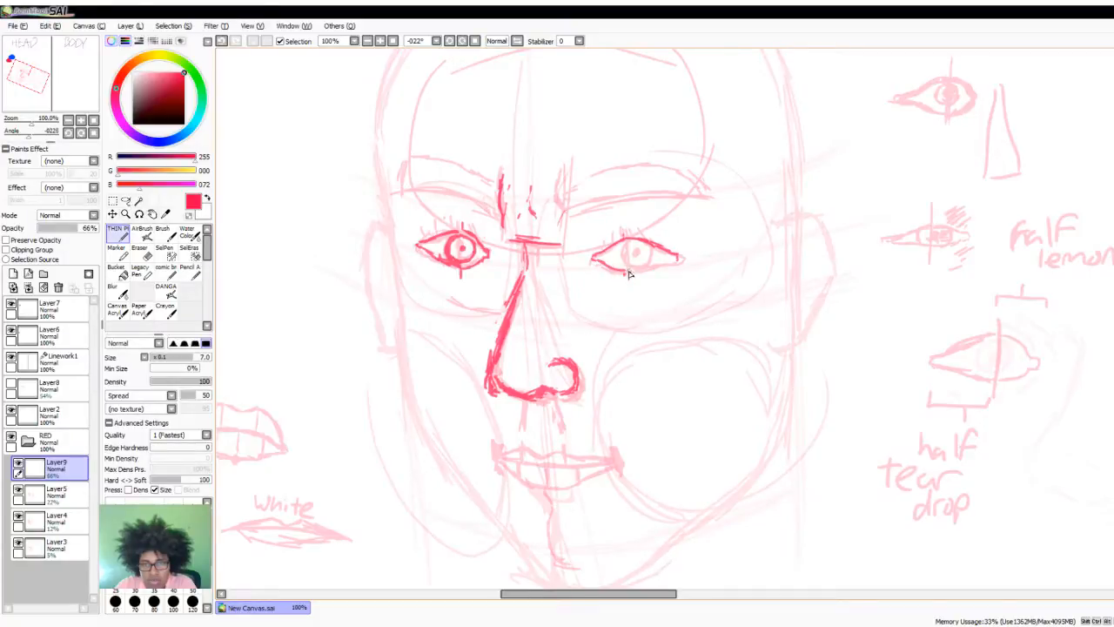
pyautogui.moveTo(629, 274)
pyautogui.mouseDown()
pyautogui.moveTo(678, 254)
pyautogui.moveTo(605, 253)
pyautogui.moveTo(638, 263)
pyautogui.mouseUp()
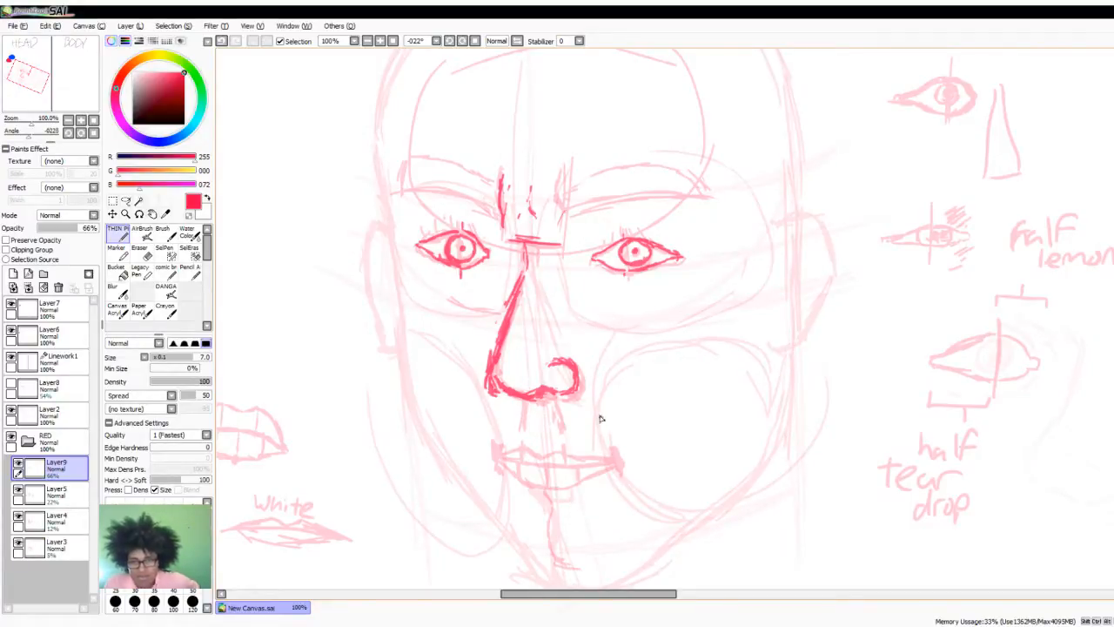
pyautogui.moveTo(594, 406); pyautogui.dragTo(621, 509)
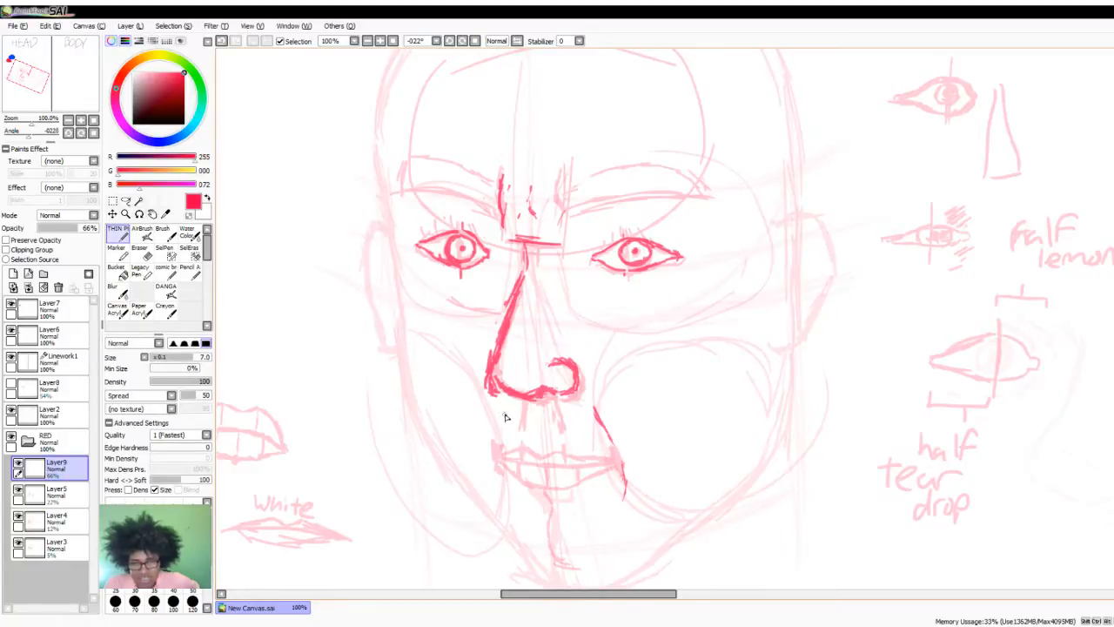
pyautogui.moveTo(511, 418); pyautogui.dragTo(498, 492)
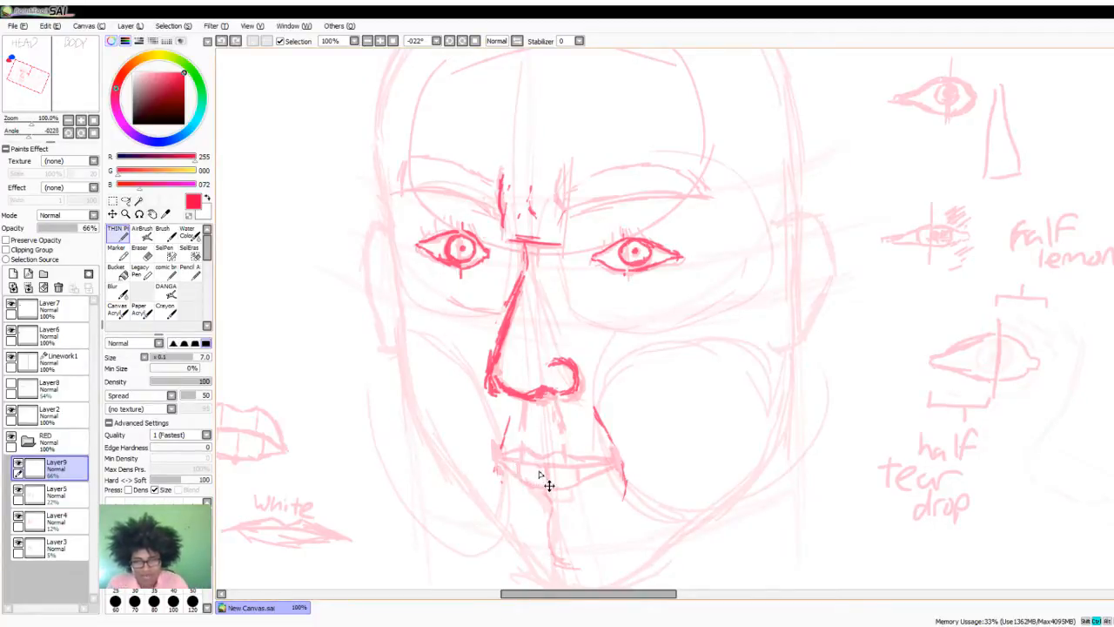
pyautogui.hotkey('ctrl', 'z')
pyautogui.hotkey('ctrl', 'z')
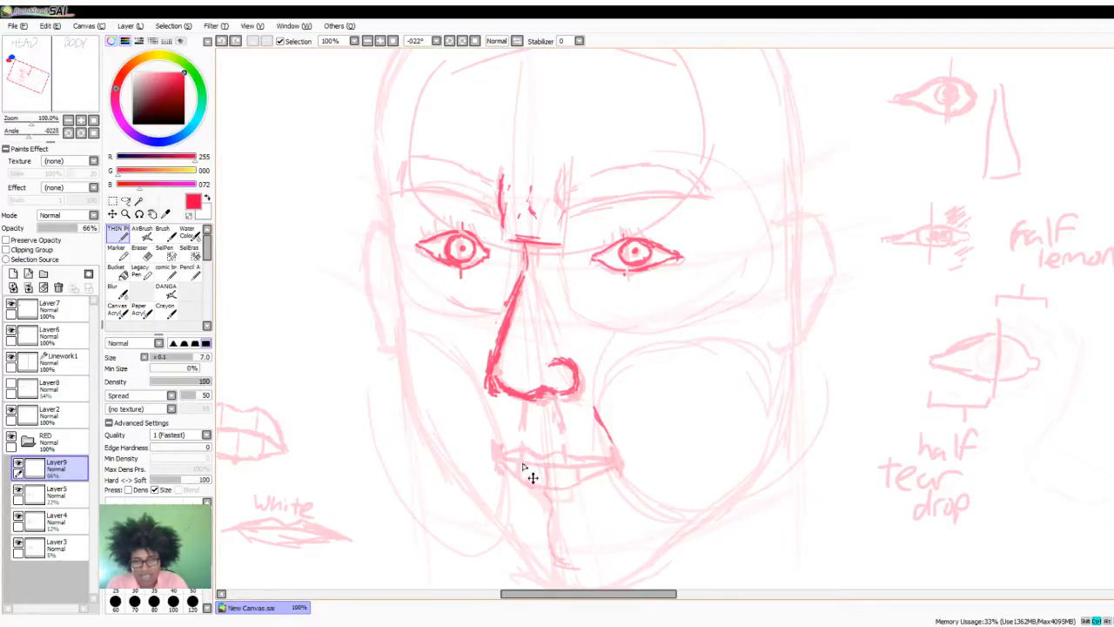
pyautogui.hotkey('ctrl', 'z')
pyautogui.hotkey('ctrl', 'z')
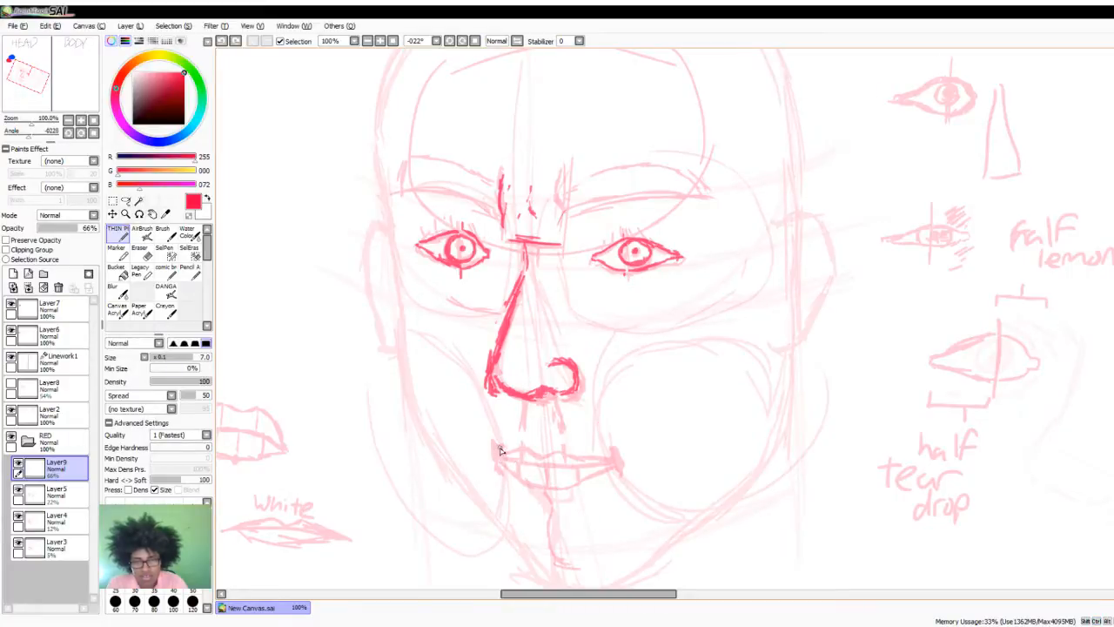
# - Draw short red lines at both mouth corners and two philtrum lines between the nose and the upper lip
pyautogui.moveTo(500, 446); pyautogui.dragTo(499, 469)
pyautogui.moveTo(598, 434); pyautogui.dragTo(622, 478)
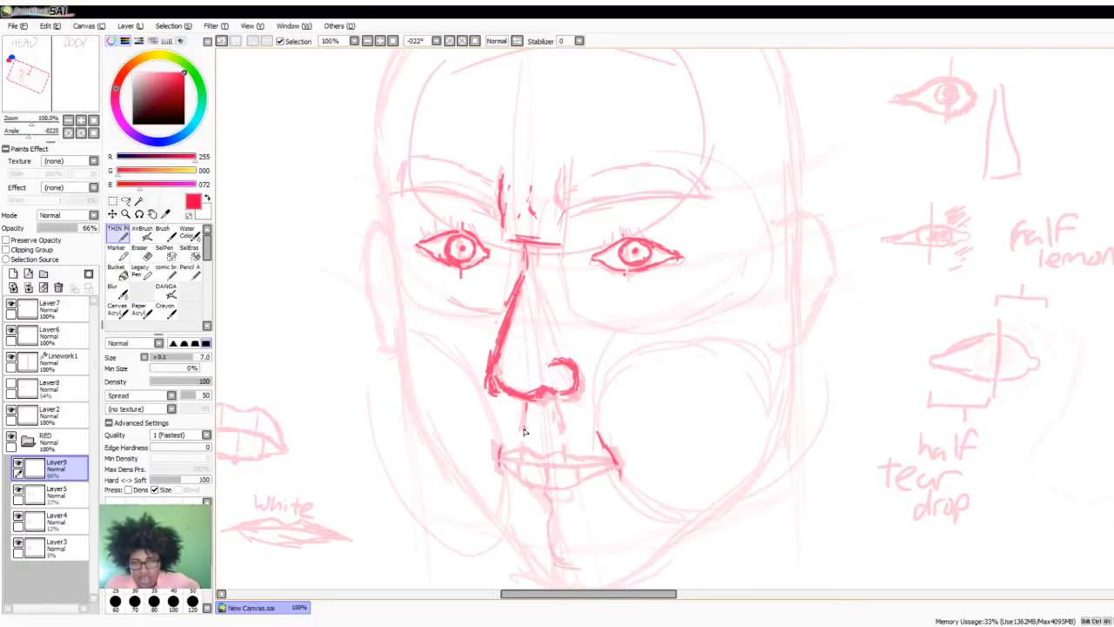
pyautogui.moveTo(524, 424)
pyautogui.mouseDown()
pyautogui.moveTo(524, 444)
pyautogui.moveTo(561, 435)
pyautogui.mouseUp()
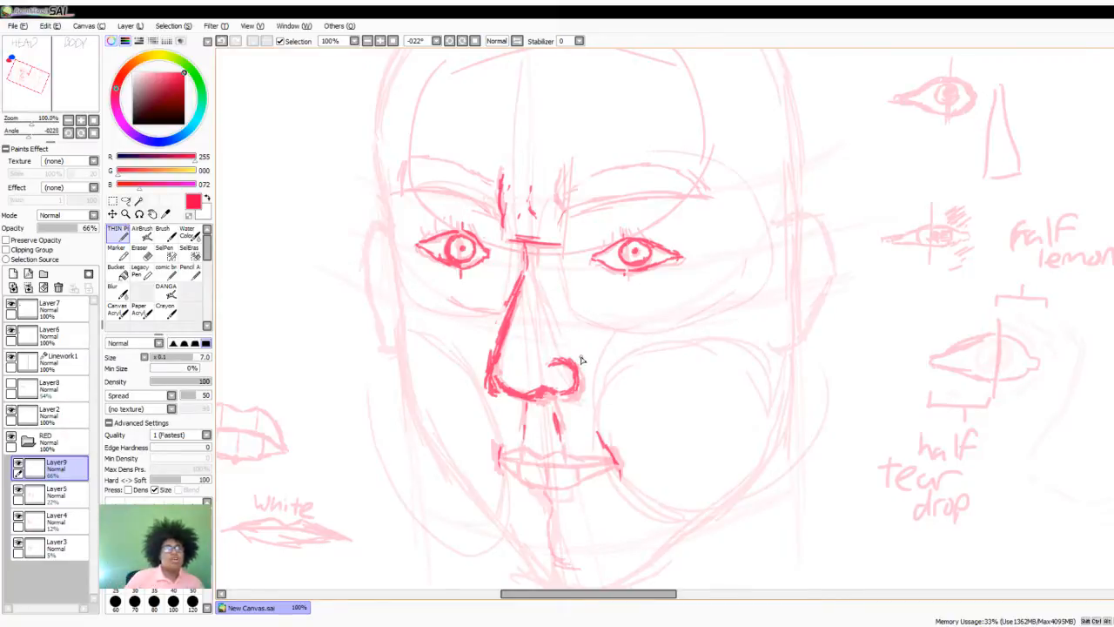
# - Trace the line between the lips in bold red, with a short centre mark and two vertical marks on the upper lip
pyautogui.scroll(-1, 583, 359)
pyautogui.scroll(3, 535, 445)
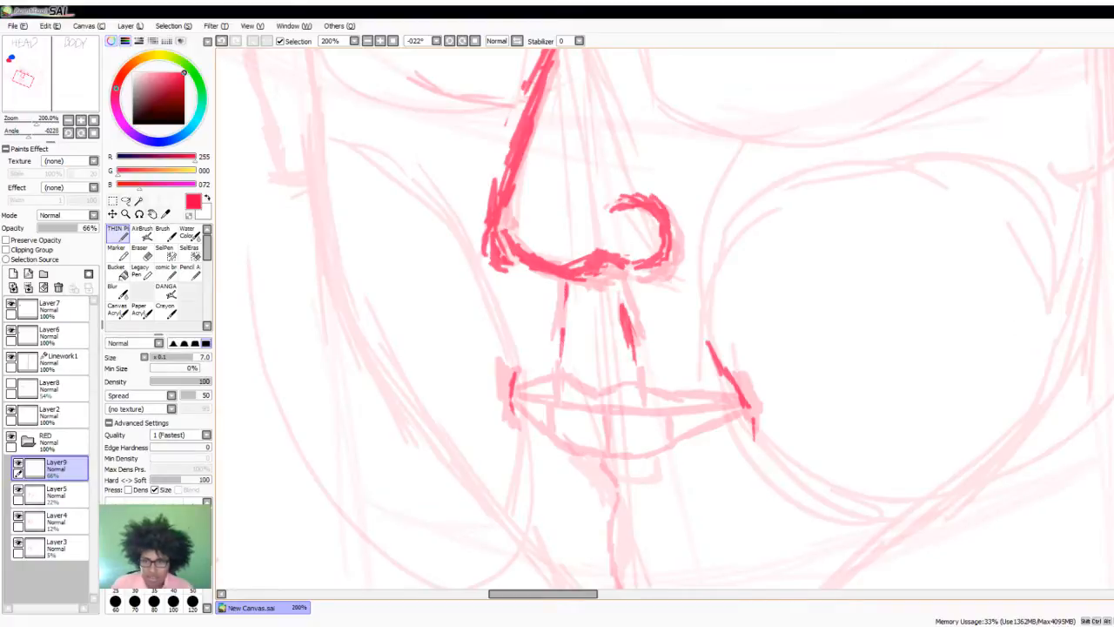
pyautogui.scroll(-3, 1033, 358)
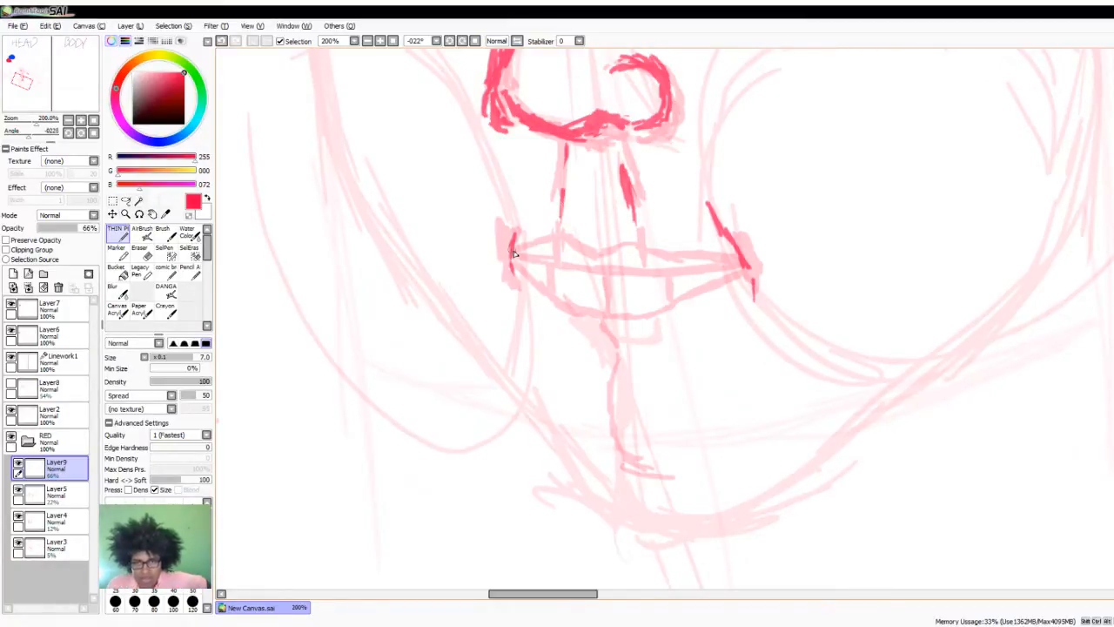
pyautogui.moveTo(514, 251)
pyautogui.mouseDown()
pyautogui.moveTo(582, 274)
pyautogui.moveTo(643, 273)
pyautogui.moveTo(617, 279)
pyautogui.moveTo(745, 263)
pyautogui.moveTo(571, 272)
pyautogui.moveTo(592, 279)
pyautogui.moveTo(514, 253)
pyautogui.moveTo(554, 261)
pyautogui.mouseUp()
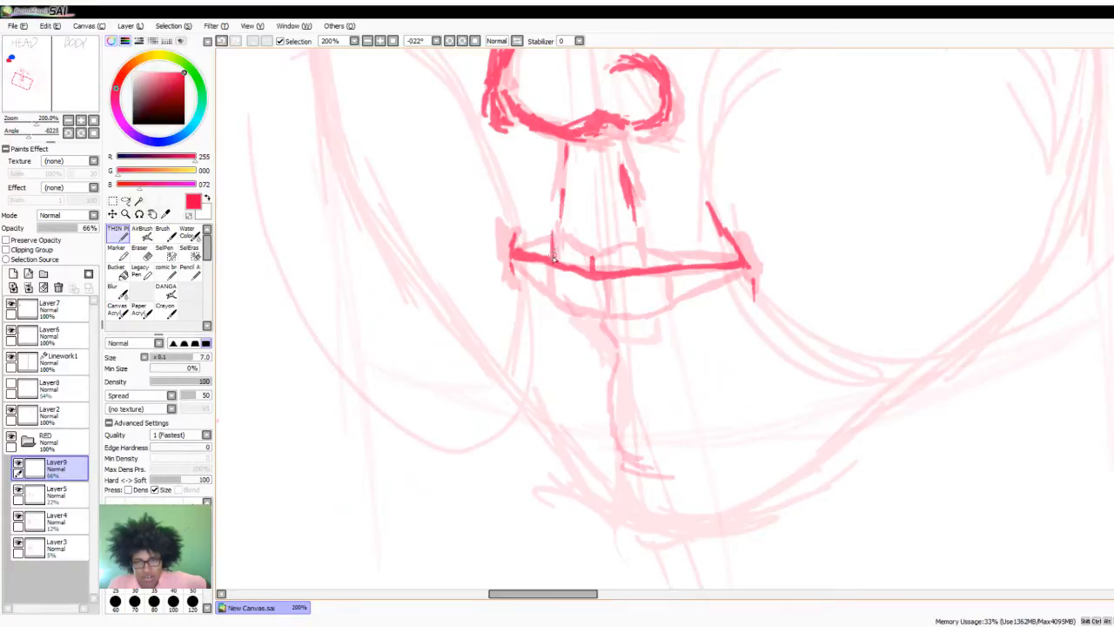
pyautogui.moveTo(640, 242); pyautogui.dragTo(643, 266)
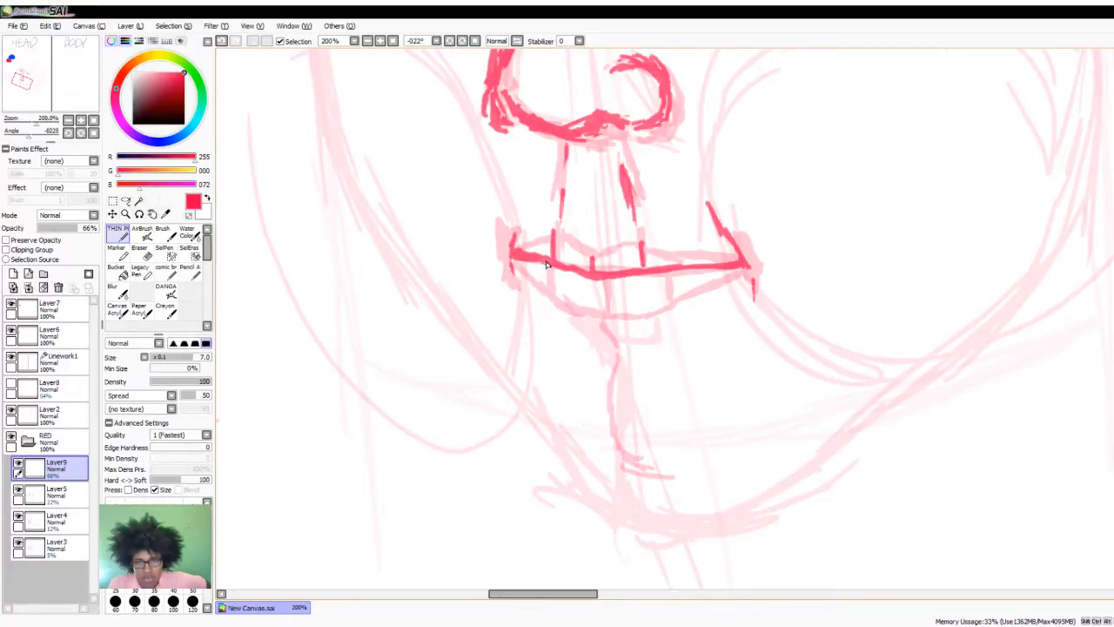
pyautogui.moveTo(548, 264); pyautogui.dragTo(548, 289)
pyautogui.moveTo(668, 272); pyautogui.dragTo(668, 296)
pyautogui.moveTo(595, 275); pyautogui.dragTo(598, 297)
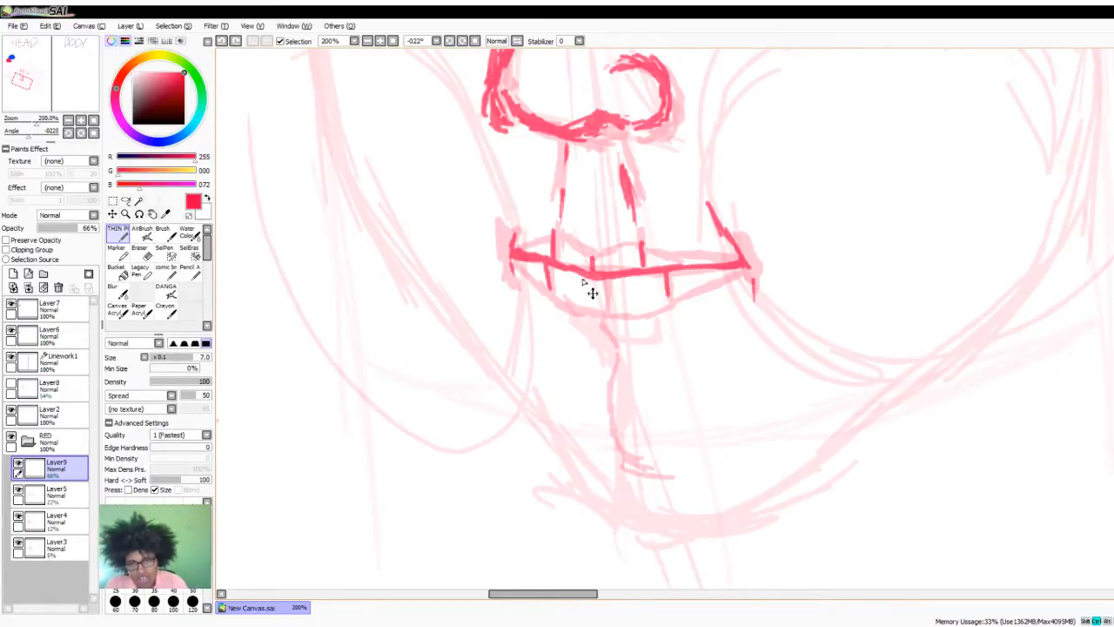
pyautogui.hotkey('ctrl', 'z')
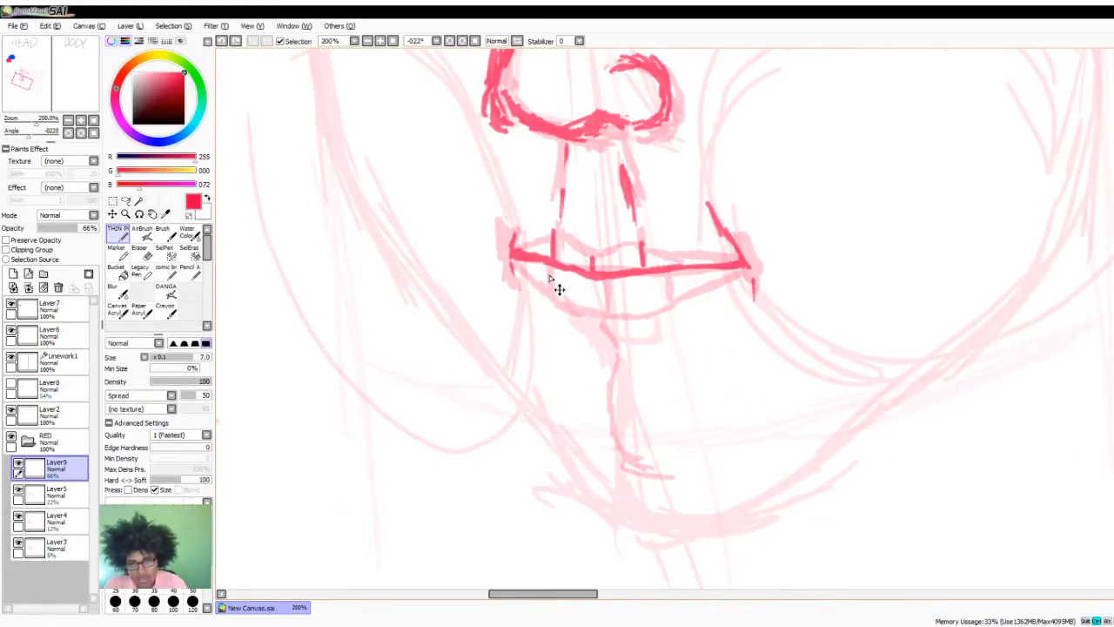
# - Divide the lower lip with four short vertical marks and outline the lower and upper lips out to the mouth corners
pyautogui.moveTo(600, 263)
pyautogui.mouseDown()
pyautogui.moveTo(543, 283)
pyautogui.moveTo(579, 290)
pyautogui.moveTo(580, 305)
pyautogui.moveTo(622, 304)
pyautogui.mouseUp()
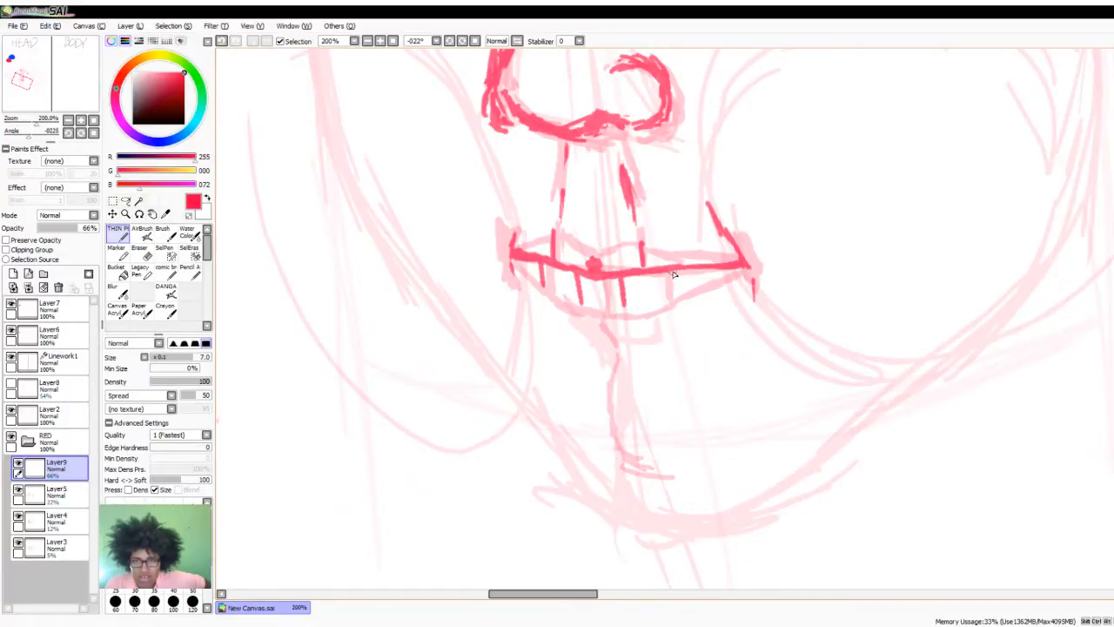
pyautogui.moveTo(674, 271); pyautogui.dragTo(676, 295)
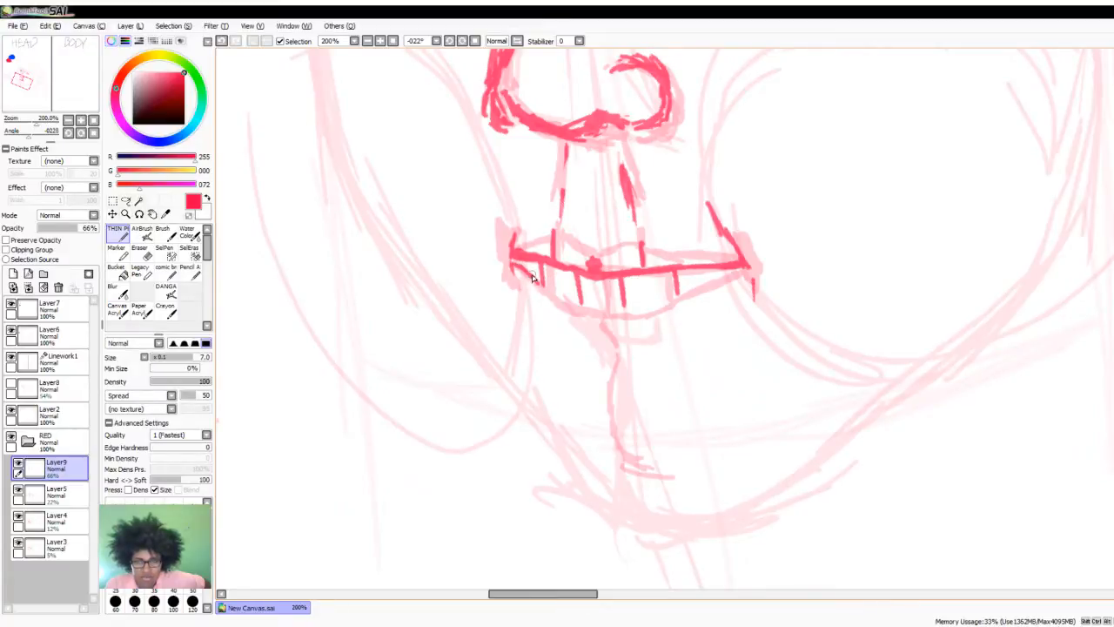
pyautogui.moveTo(533, 277)
pyautogui.mouseDown()
pyautogui.moveTo(541, 286)
pyautogui.moveTo(528, 273)
pyautogui.mouseUp()
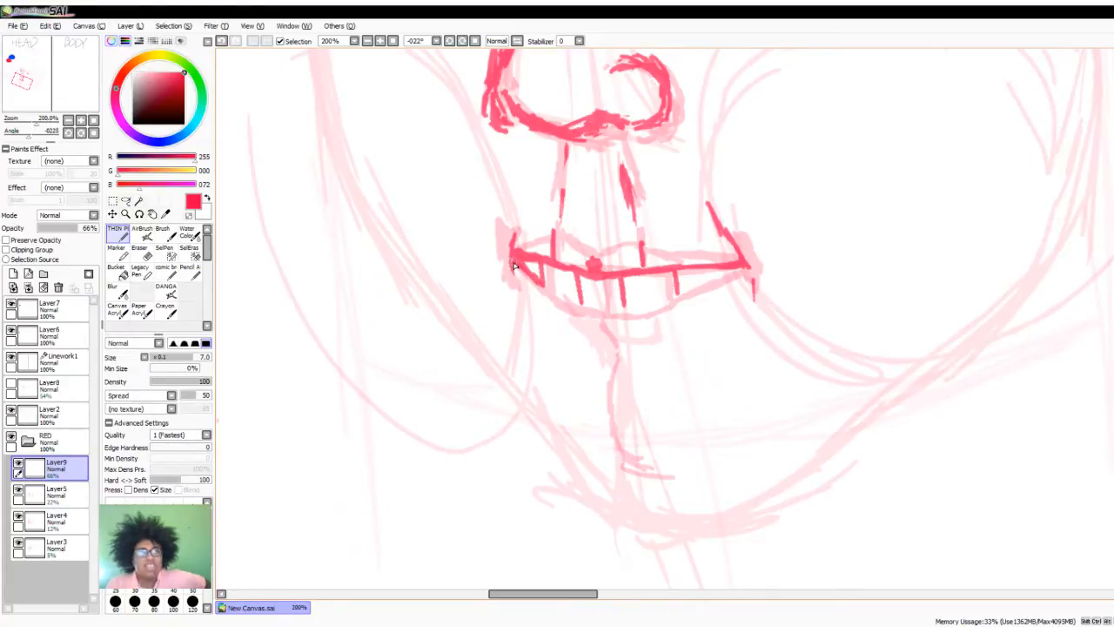
pyautogui.moveTo(512, 261)
pyautogui.mouseDown()
pyautogui.moveTo(550, 302)
pyautogui.moveTo(537, 289)
pyautogui.moveTo(600, 310)
pyautogui.moveTo(587, 311)
pyautogui.moveTo(718, 277)
pyautogui.mouseUp()
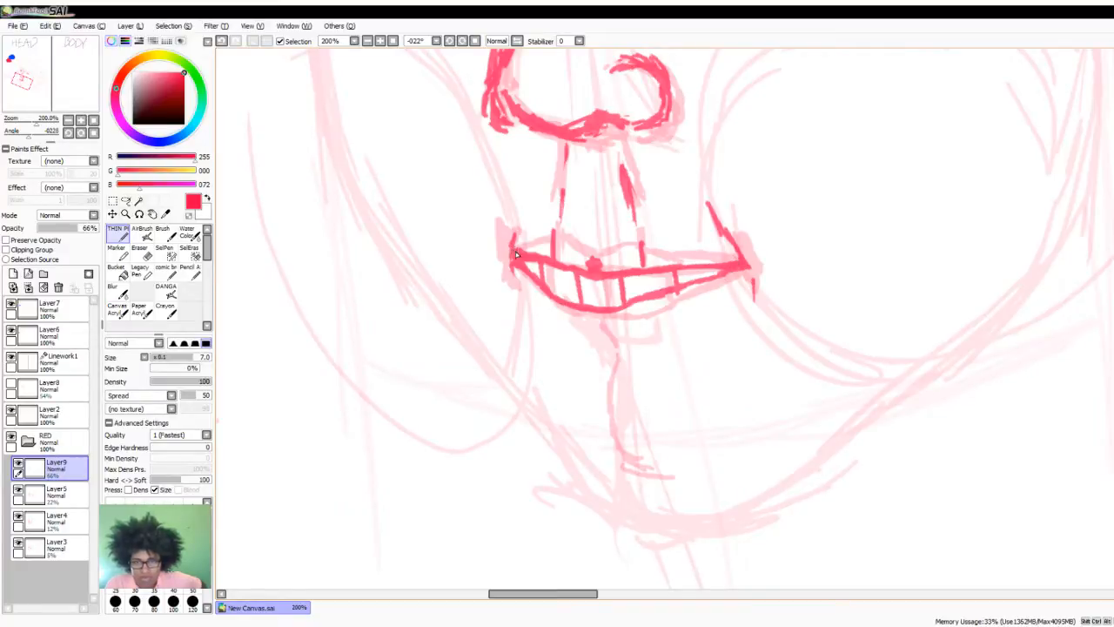
pyautogui.moveTo(513, 248)
pyautogui.mouseDown()
pyautogui.moveTo(560, 233)
pyautogui.moveTo(594, 250)
pyautogui.moveTo(558, 235)
pyautogui.moveTo(587, 256)
pyautogui.mouseUp()
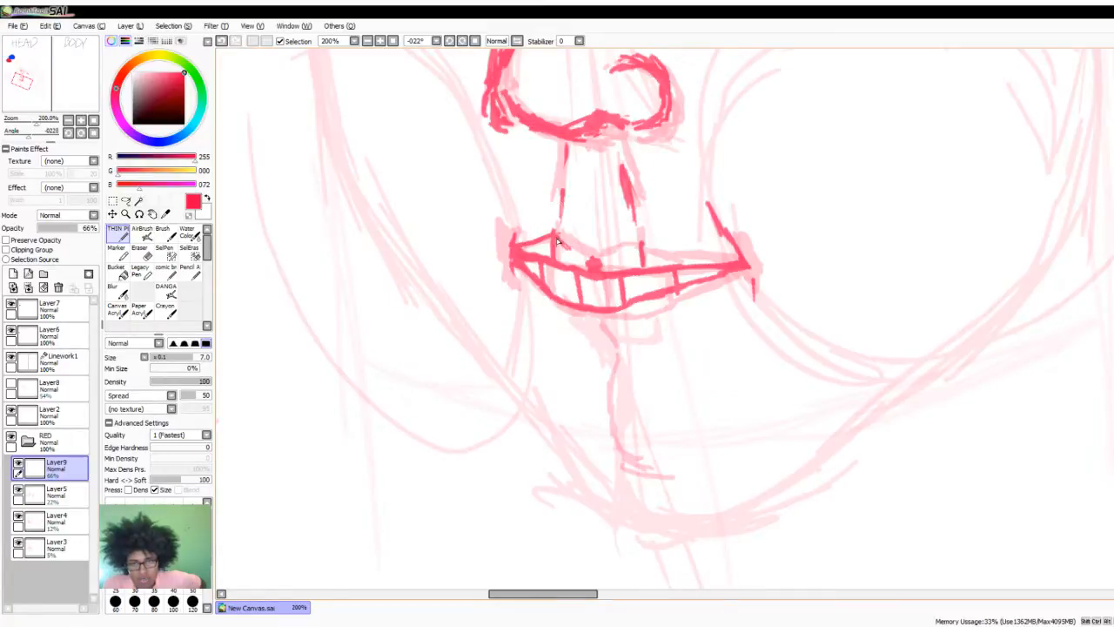
pyautogui.moveTo(557, 241)
pyautogui.mouseDown()
pyautogui.moveTo(594, 259)
pyautogui.moveTo(626, 250)
pyautogui.moveTo(594, 260)
pyautogui.moveTo(639, 248)
pyautogui.moveTo(750, 263)
pyautogui.mouseUp()
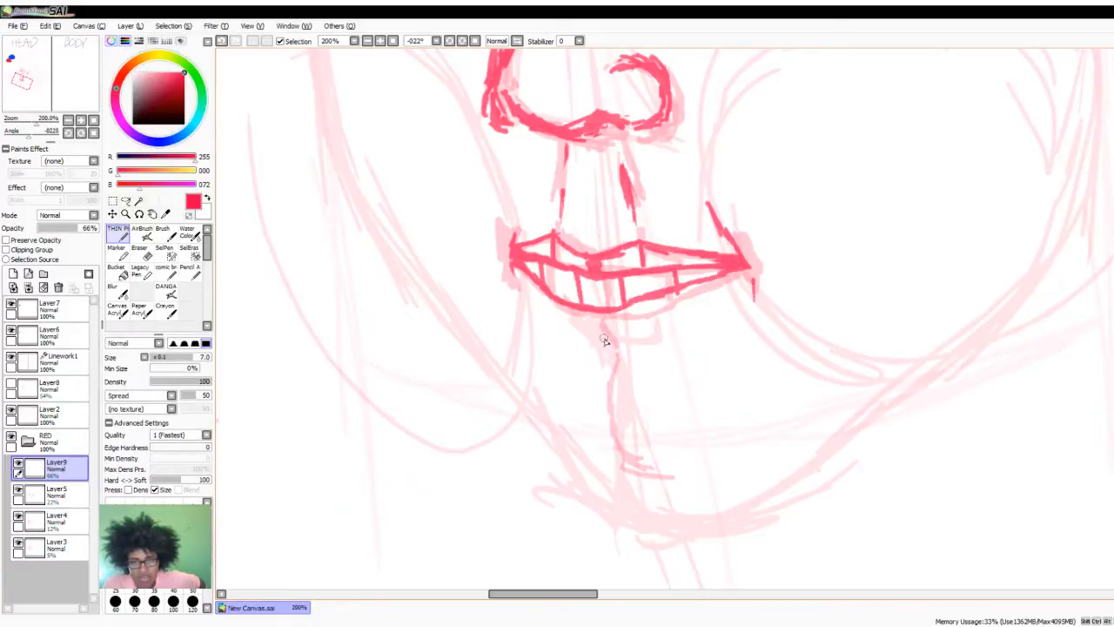
# - Mark the crease beneath the lower lip and draw a short curved line across the chin
pyautogui.moveTo(601, 327); pyautogui.dragTo(618, 352)
pyautogui.moveTo(628, 466)
pyautogui.mouseDown()
pyautogui.moveTo(696, 470)
pyautogui.moveTo(625, 465)
pyautogui.mouseUp()
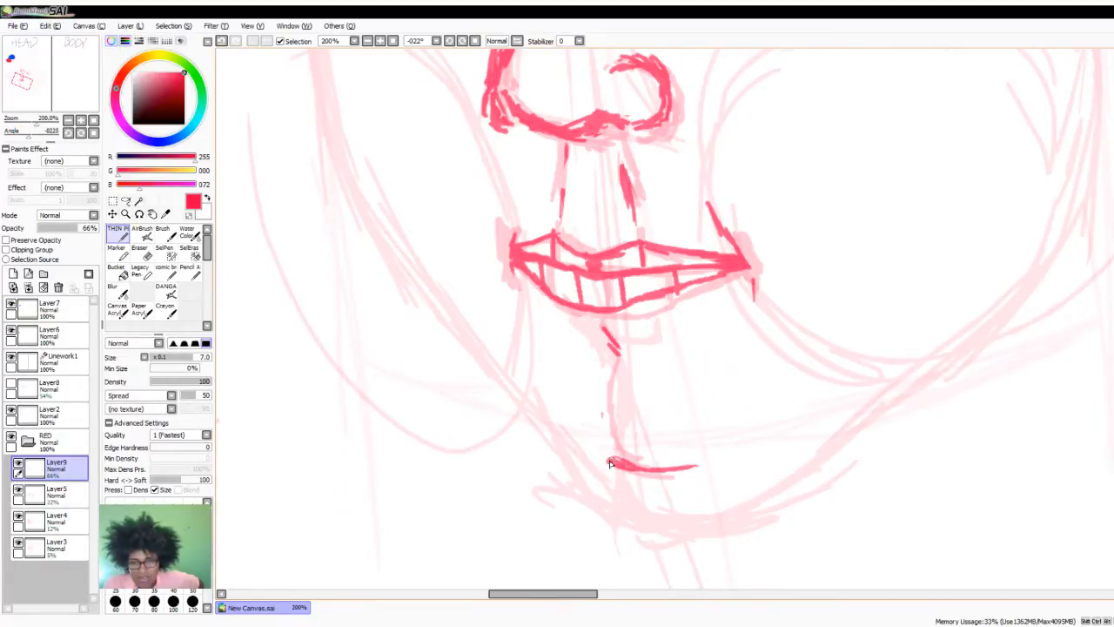
pyautogui.scroll(-3, 684, 488)
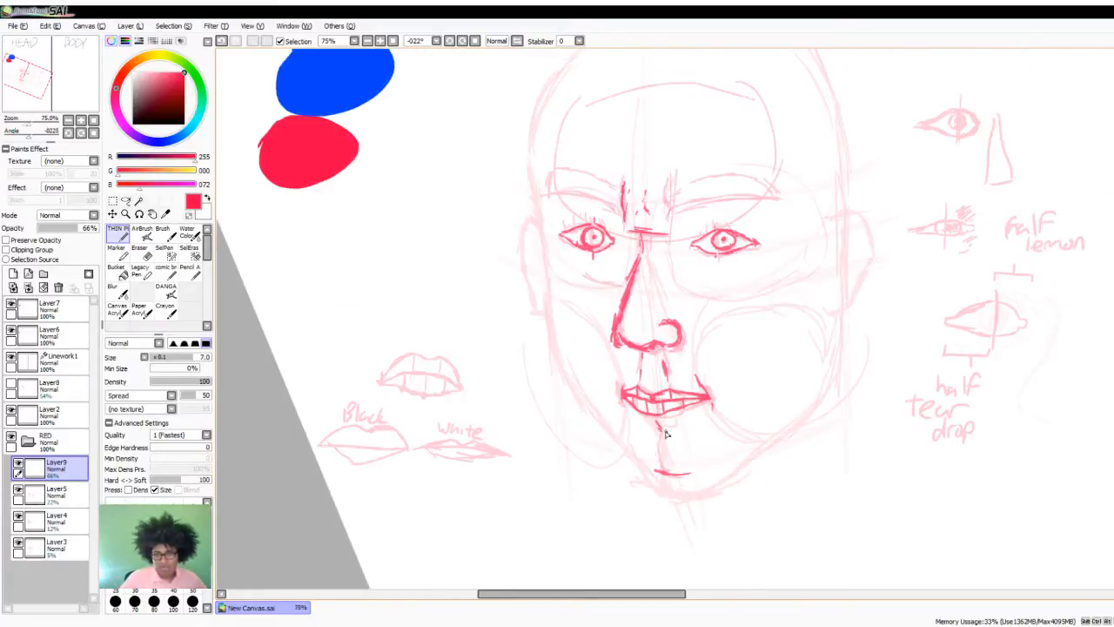
pyautogui.scroll(-1, 666, 433)
pyautogui.scroll(1, 637, 463)
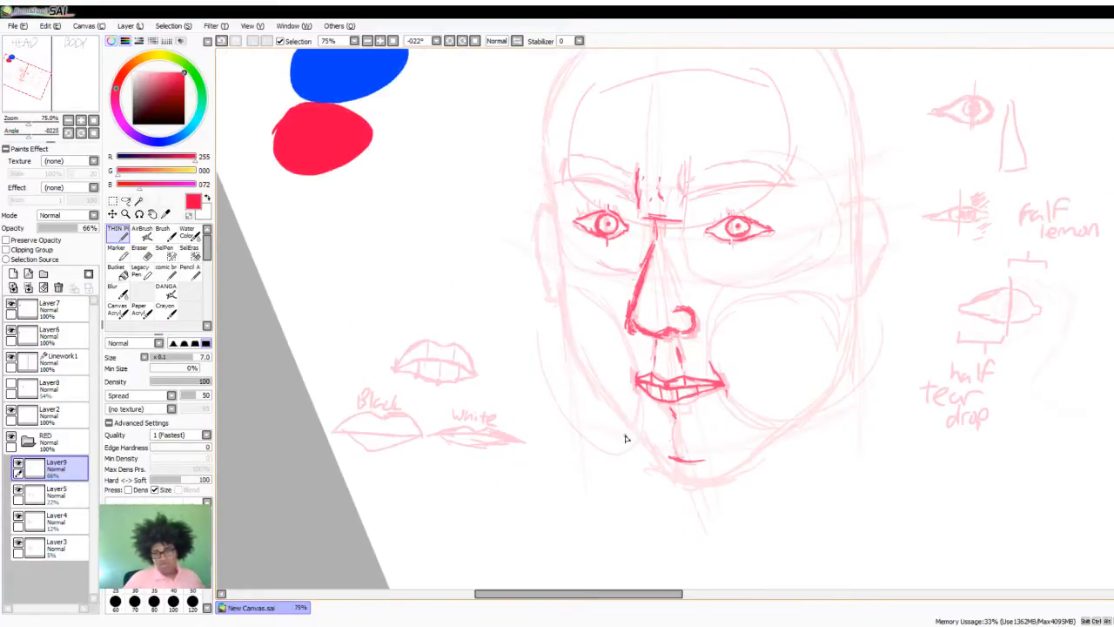
pyautogui.scroll(-1, 625, 438)
pyautogui.scroll(2, 609, 438)
pyautogui.scroll(-1, 652, 423)
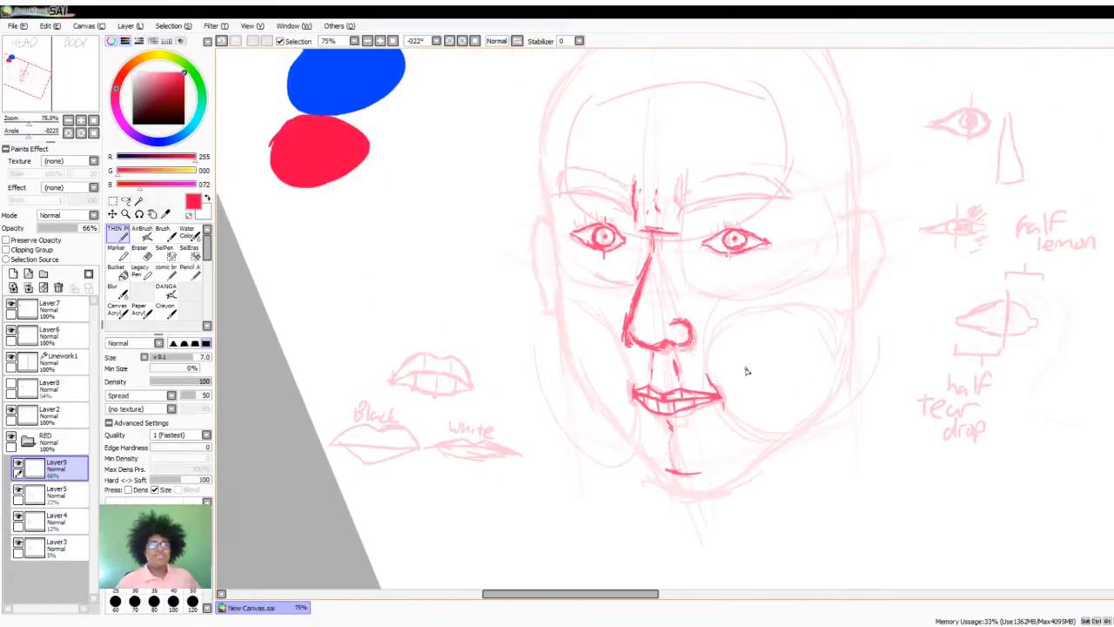
pyautogui.scroll(1, 746, 371)
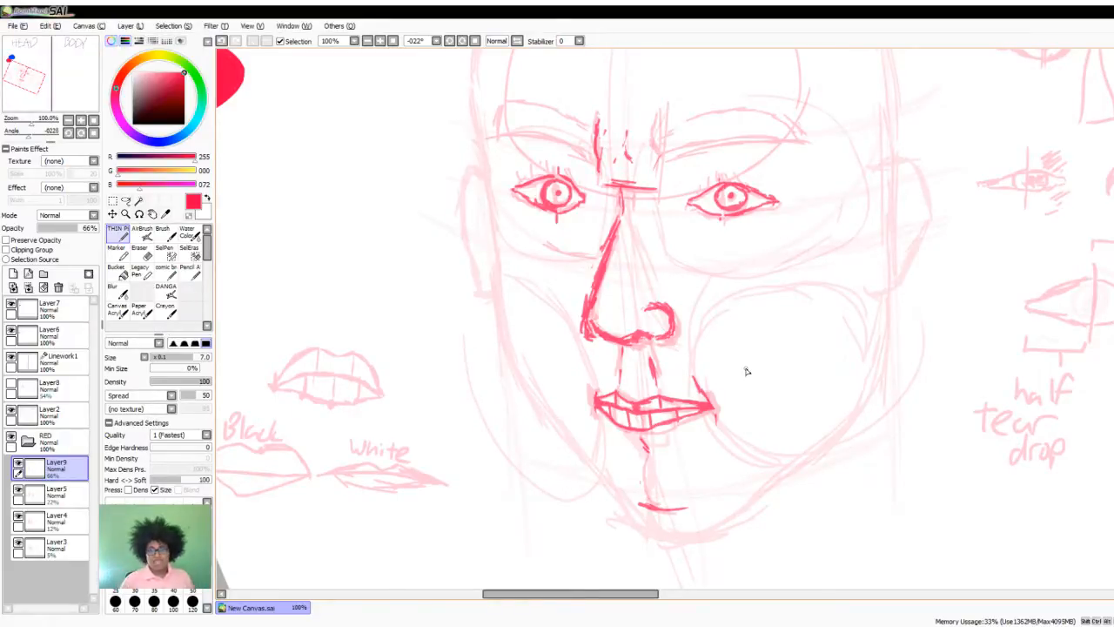
# - Trace the jawline in bold red from the chin, a short way up the far side and up the near side to the ear
pyautogui.moveTo(649, 514); pyautogui.dragTo(581, 454)
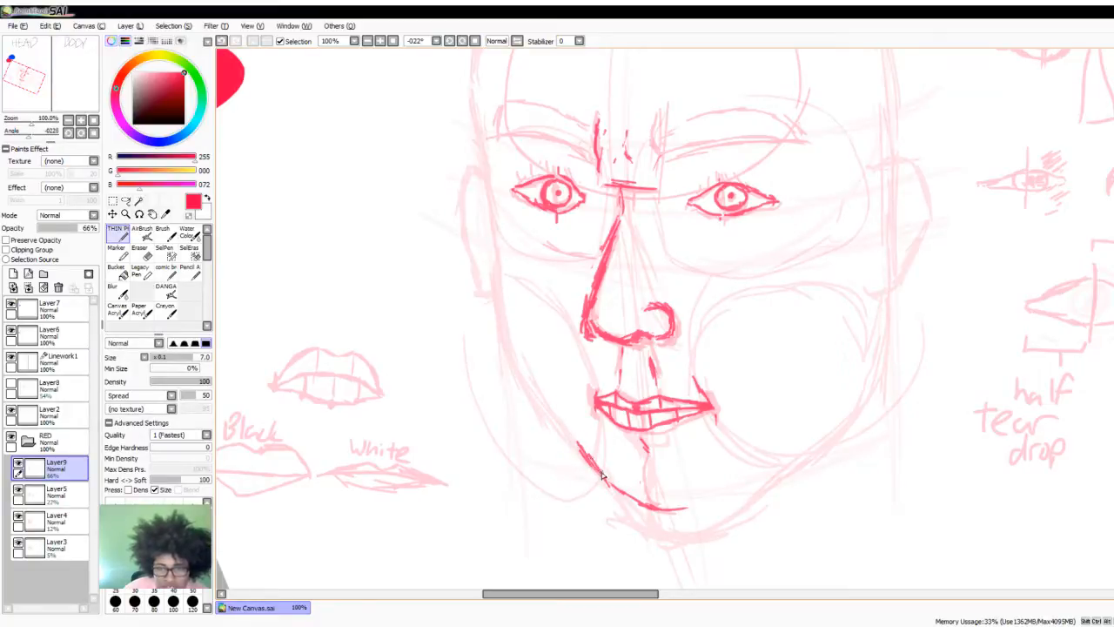
pyautogui.moveTo(664, 505)
pyautogui.mouseDown()
pyautogui.moveTo(719, 502)
pyautogui.moveTo(806, 448)
pyautogui.mouseUp()
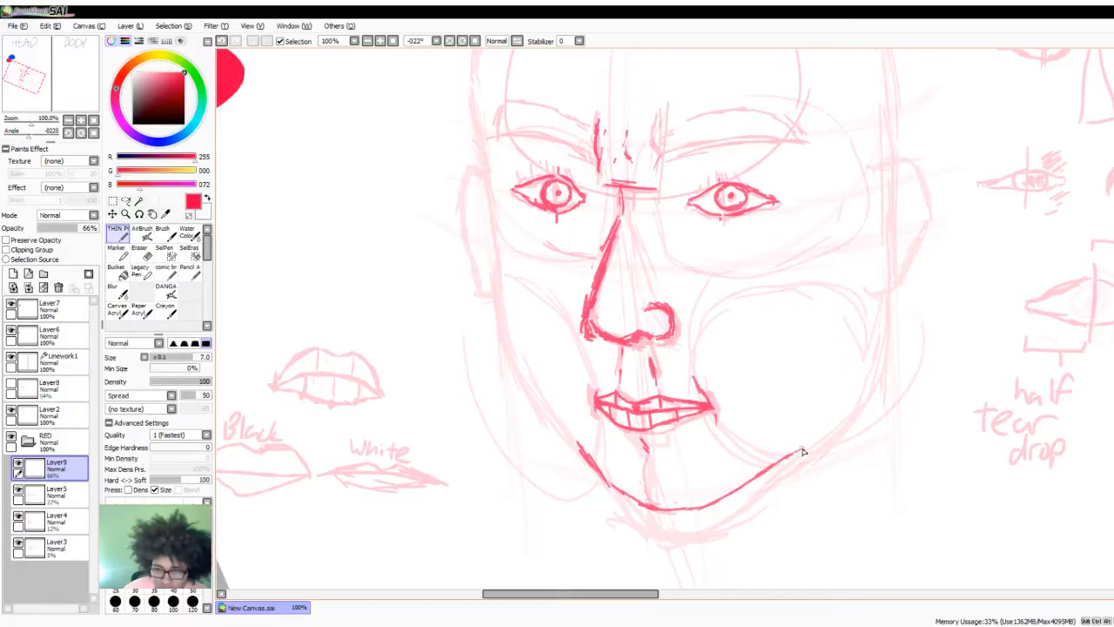
pyautogui.moveTo(748, 481); pyautogui.dragTo(854, 414)
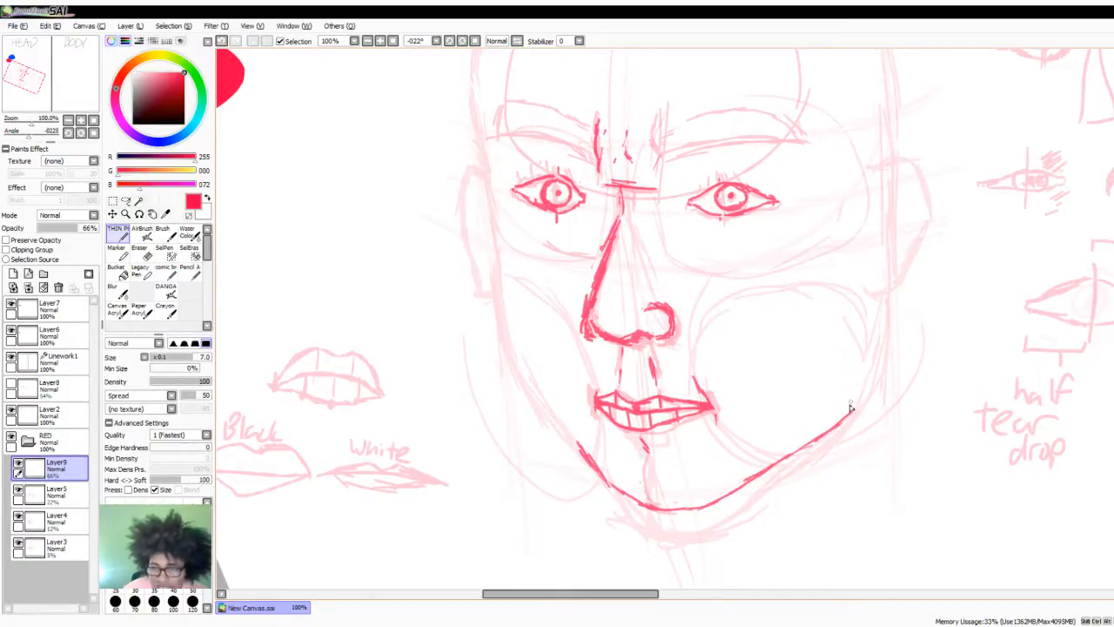
pyautogui.moveTo(853, 415)
pyautogui.mouseDown()
pyautogui.moveTo(883, 365)
pyautogui.moveTo(885, 294)
pyautogui.mouseUp()
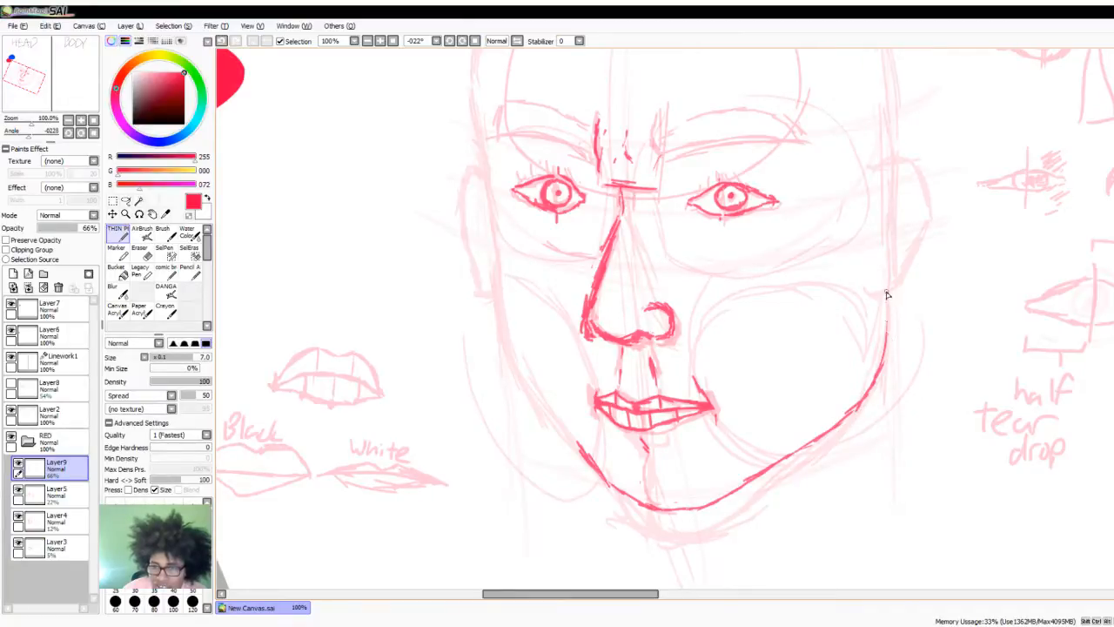
pyautogui.moveTo(878, 388); pyautogui.dragTo(887, 296)
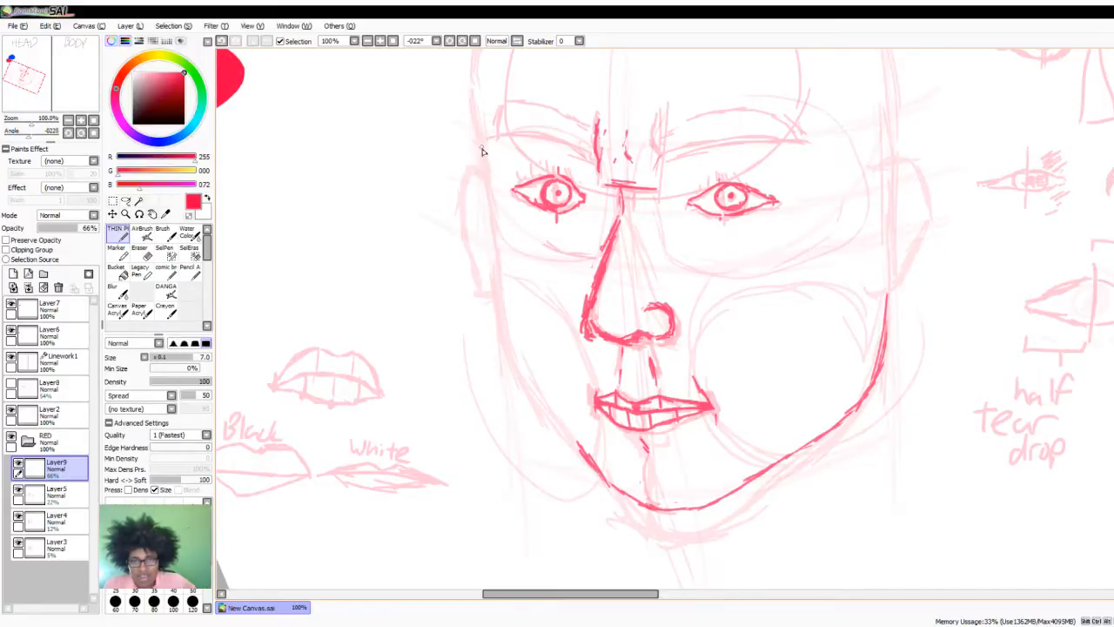
# - Trace the far side of the face in red from the temple past the cheek to the lower jaw, undoing the faulty strokes
pyautogui.moveTo(479, 136)
pyautogui.mouseDown()
pyautogui.moveTo(490, 191)
pyautogui.moveTo(507, 190)
pyautogui.moveTo(488, 213)
pyautogui.moveTo(525, 398)
pyautogui.mouseUp()
pyautogui.moveTo(504, 353)
pyautogui.mouseDown()
pyautogui.moveTo(563, 440)
pyautogui.moveTo(542, 418)
pyautogui.moveTo(579, 450)
pyautogui.moveTo(523, 354)
pyautogui.mouseUp()
pyautogui.hotkey('ctrl', 'z')
pyautogui.hotkey('ctrl', 'z')
pyautogui.hotkey('ctrl', 'z')
pyautogui.hotkey('ctrl', 'z')
pyautogui.moveTo(497, 265); pyautogui.dragTo(531, 391)
pyautogui.hotkey('ctrl', 'z')
pyautogui.hotkey('ctrl', 'z')
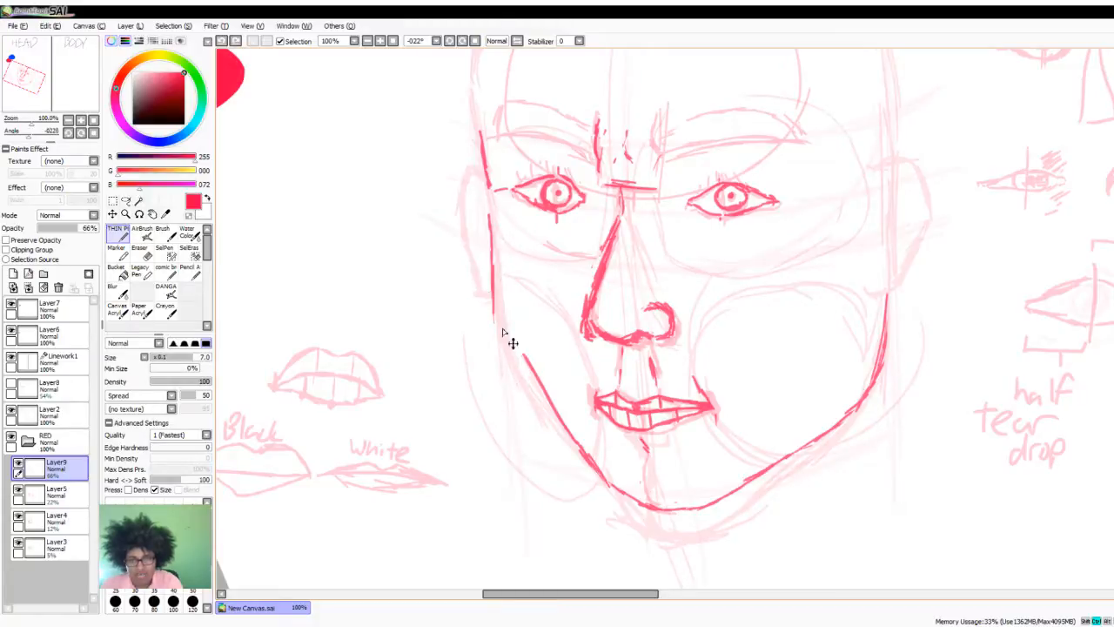
# - Close the gap in the far cheek contour and thicken the line down to the chin with overlapping red strokes
pyautogui.moveTo(496, 284); pyautogui.dragTo(507, 329)
pyautogui.moveTo(495, 259); pyautogui.dragTo(515, 363)
pyautogui.moveTo(496, 297)
pyautogui.mouseDown()
pyautogui.moveTo(507, 362)
pyautogui.moveTo(498, 282)
pyautogui.moveTo(520, 386)
pyautogui.mouseUp()
pyautogui.moveTo(503, 334); pyautogui.dragTo(540, 421)
pyautogui.moveTo(515, 375); pyautogui.dragTo(590, 475)
pyautogui.moveTo(540, 399); pyautogui.dragTo(601, 484)
pyautogui.moveTo(541, 409); pyautogui.dragTo(584, 466)
pyautogui.moveTo(511, 369); pyautogui.dragTo(573, 449)
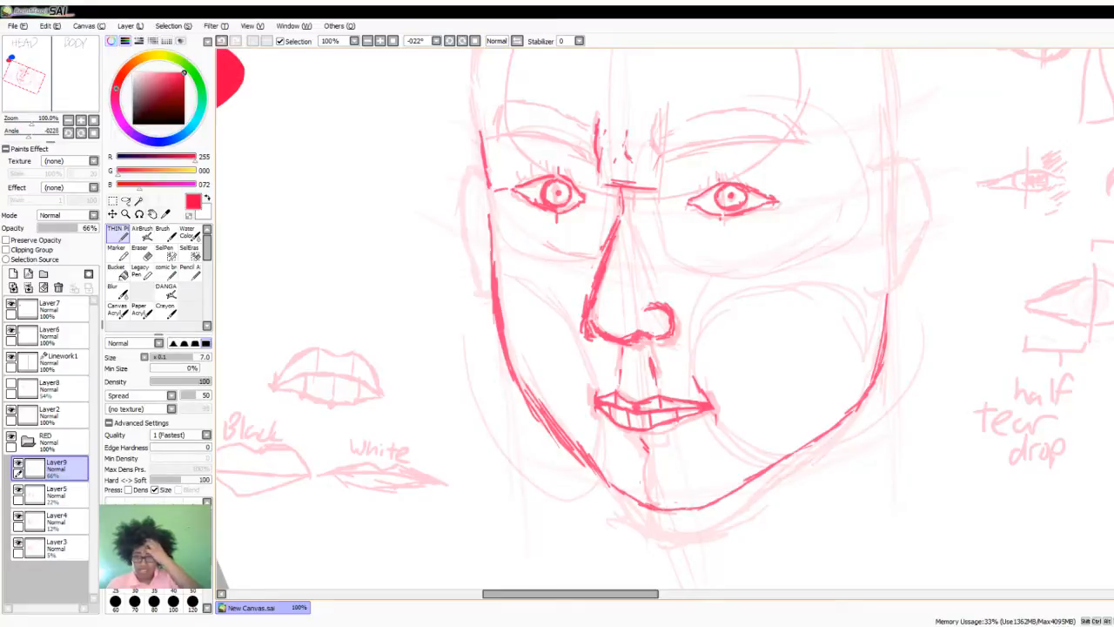
# - Outline the near ear in bold red from its upper curve to the lobe, redrawing the lobe's inner end
pyautogui.scroll(3, 1109, 365)
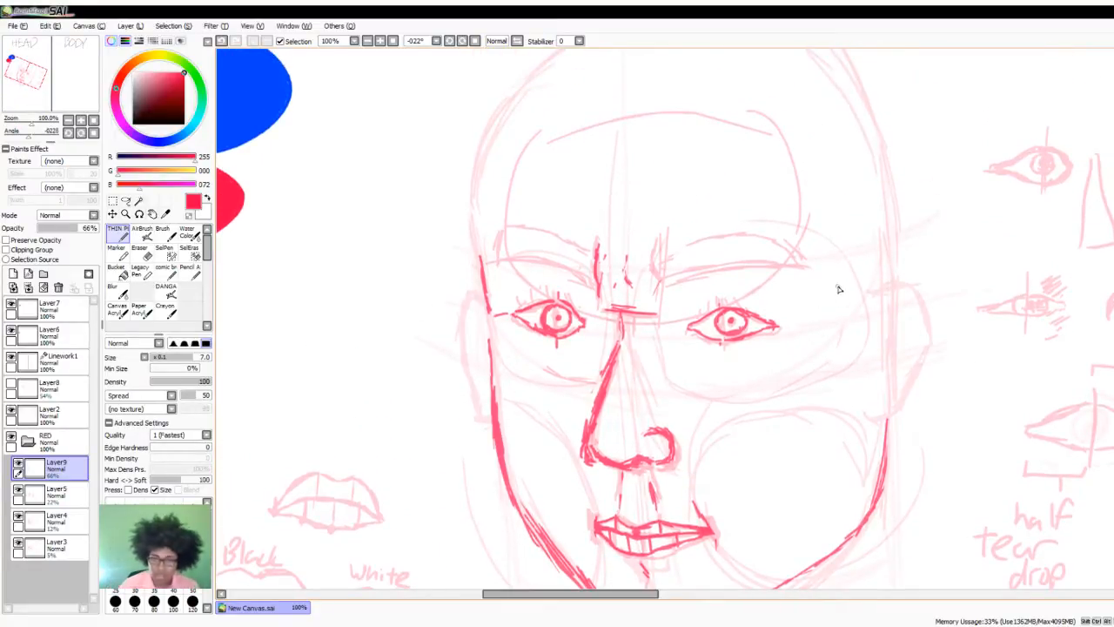
pyautogui.moveTo(873, 301)
pyautogui.mouseDown()
pyautogui.moveTo(904, 289)
pyautogui.moveTo(918, 320)
pyautogui.moveTo(907, 290)
pyautogui.moveTo(925, 343)
pyautogui.mouseUp()
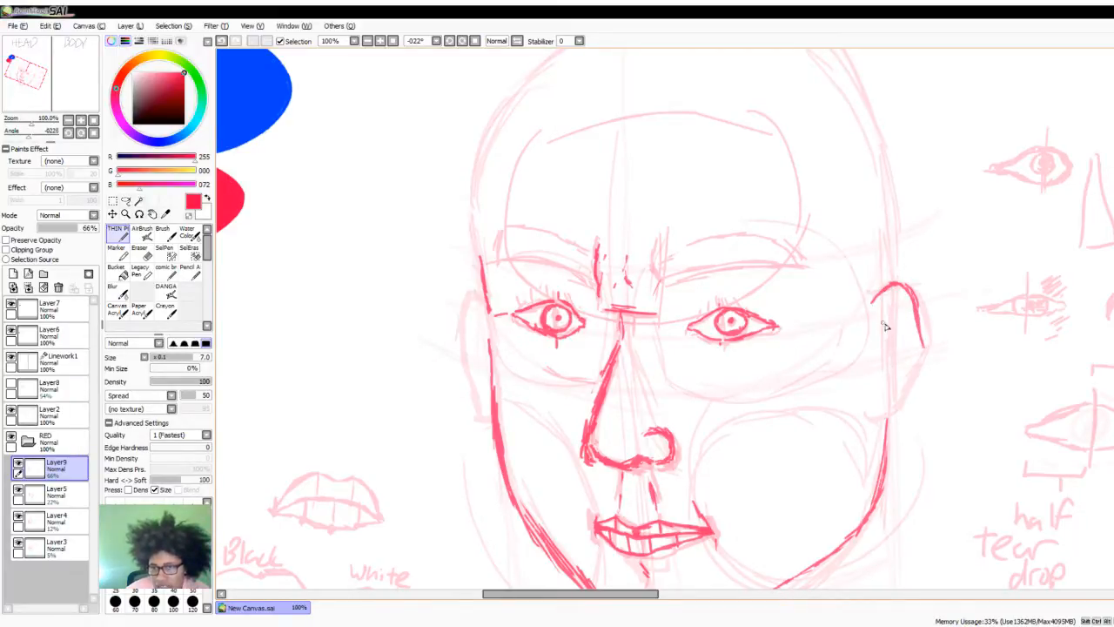
pyautogui.moveTo(920, 337); pyautogui.dragTo(916, 369)
pyautogui.moveTo(921, 329)
pyautogui.mouseDown()
pyautogui.moveTo(918, 372)
pyautogui.moveTo(923, 333)
pyautogui.moveTo(915, 378)
pyautogui.moveTo(867, 407)
pyautogui.mouseUp()
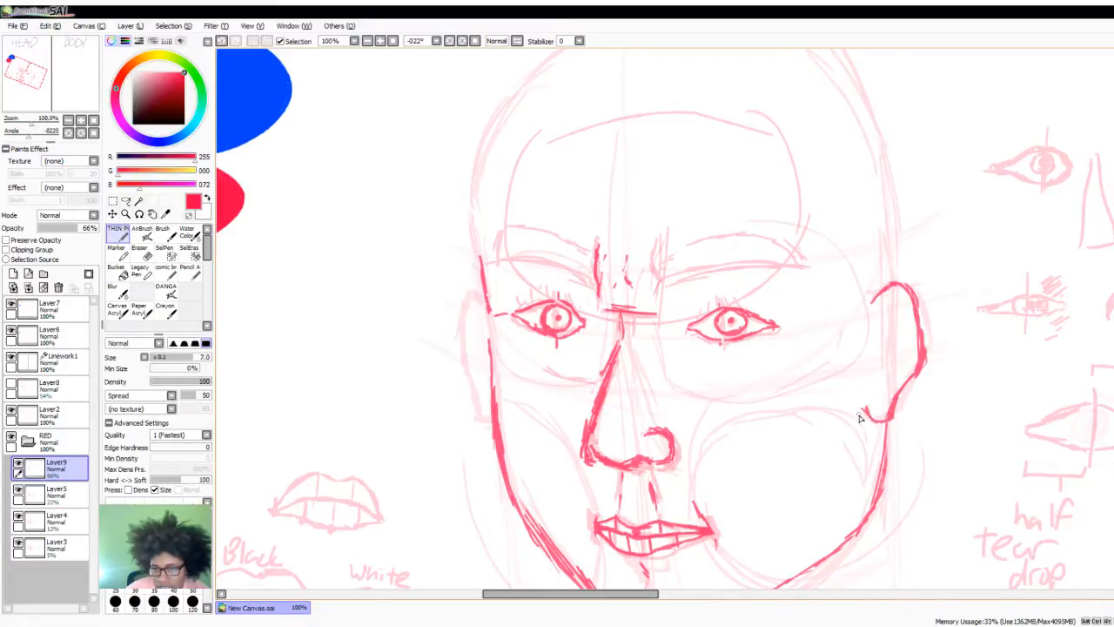
pyautogui.hotkey('ctrl', 'z')
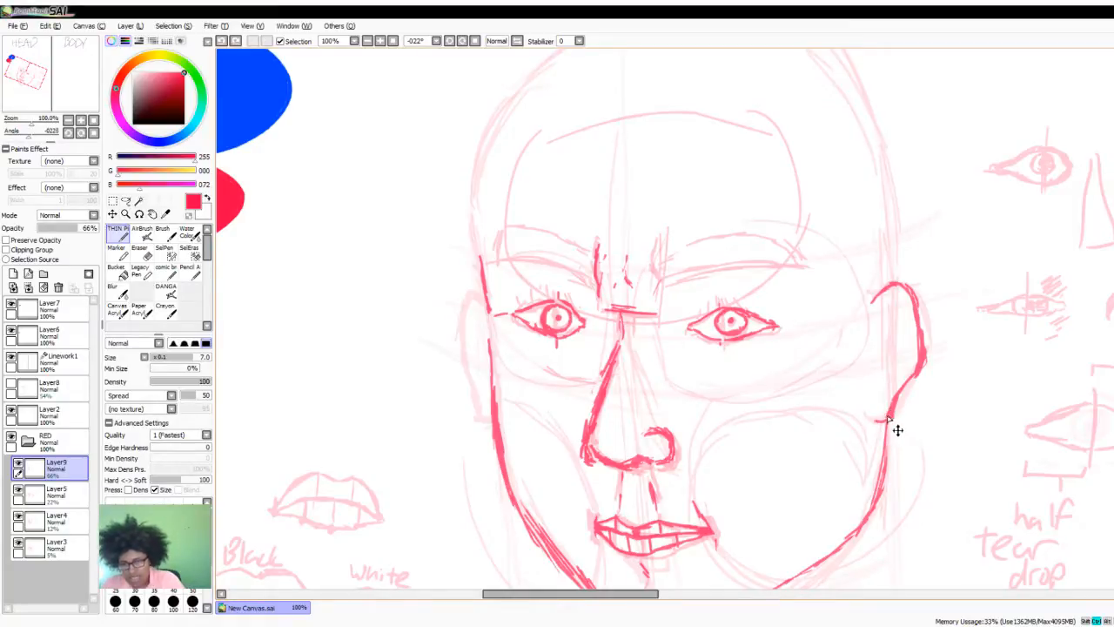
pyautogui.moveTo(889, 422); pyautogui.dragTo(860, 408)
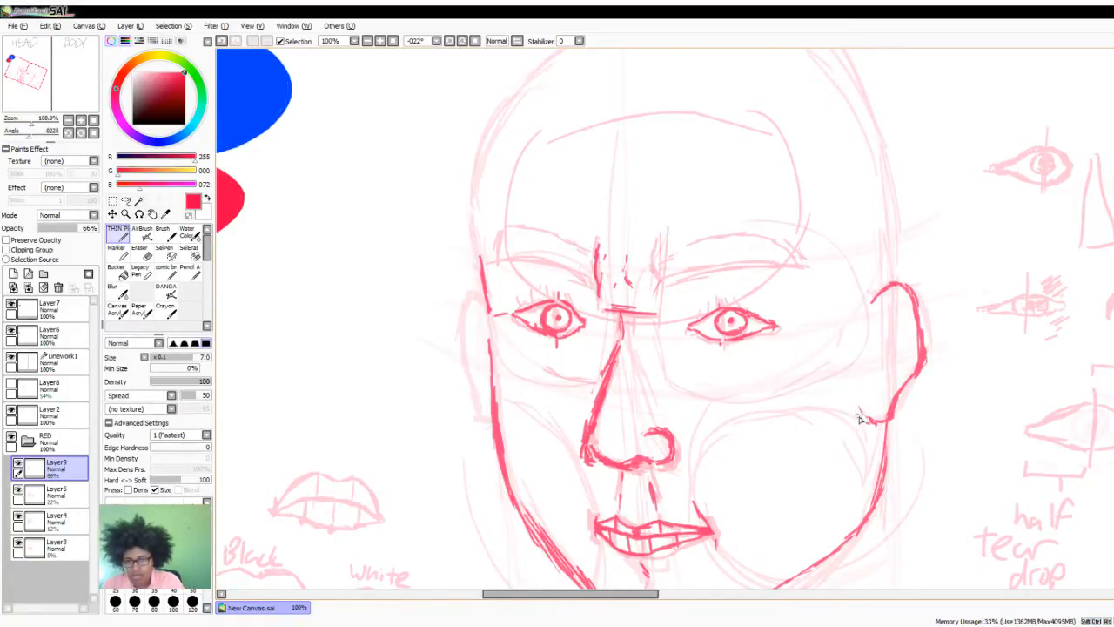
# - Add short inner-fold marks inside the near ear and outline the far ear with its own inner lines
pyautogui.moveTo(905, 307)
pyautogui.mouseDown()
pyautogui.moveTo(874, 338)
pyautogui.moveTo(896, 305)
pyautogui.moveTo(871, 350)
pyautogui.moveTo(880, 362)
pyautogui.moveTo(891, 355)
pyautogui.moveTo(878, 409)
pyautogui.mouseUp()
pyautogui.moveTo(895, 334); pyautogui.dragTo(891, 321)
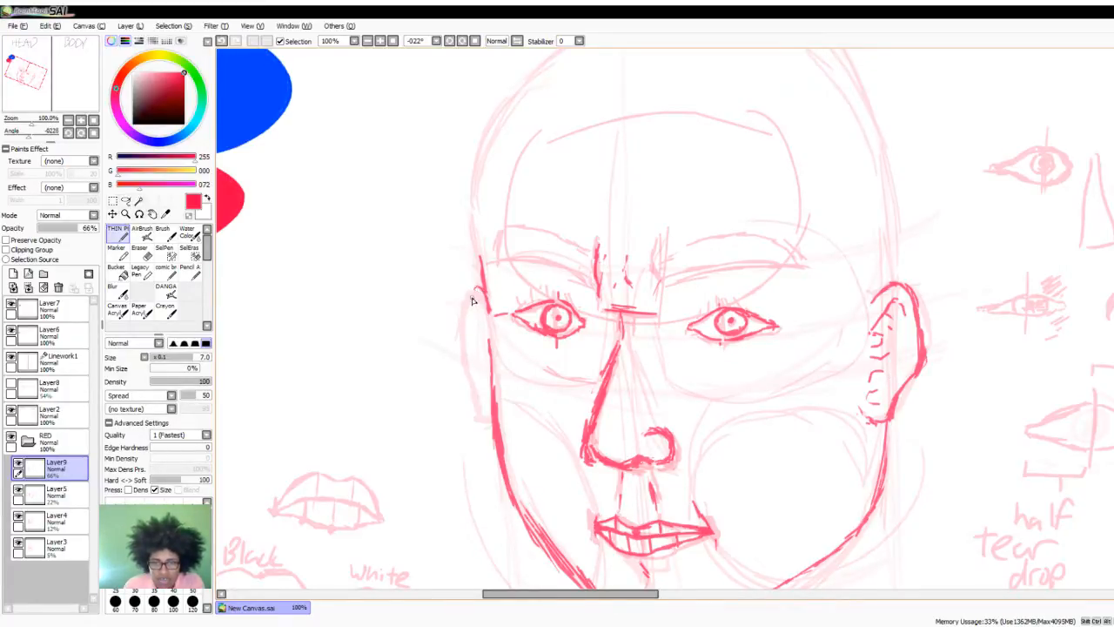
pyautogui.moveTo(477, 285)
pyautogui.mouseDown()
pyautogui.moveTo(470, 325)
pyautogui.moveTo(485, 270)
pyautogui.moveTo(464, 353)
pyautogui.moveTo(486, 409)
pyautogui.mouseUp()
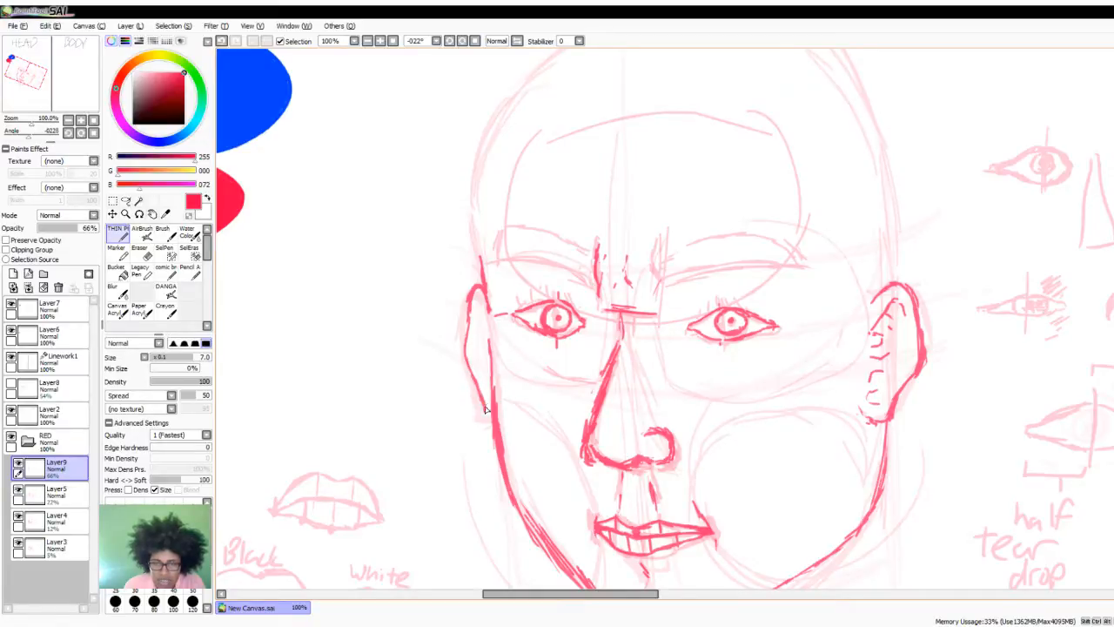
pyautogui.moveTo(482, 329)
pyautogui.mouseDown()
pyautogui.moveTo(475, 312)
pyautogui.moveTo(485, 316)
pyautogui.moveTo(484, 353)
pyautogui.mouseUp()
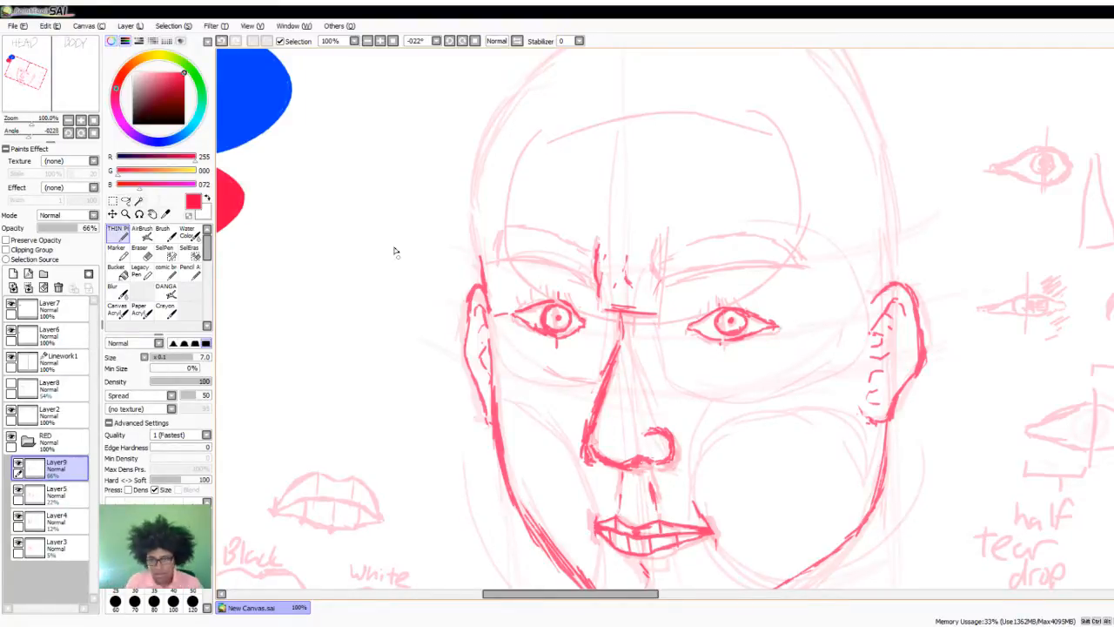
# - Trace both eyebrows' lower and upper edges in red, with a crease at the near inner brow and a line joining them above the nose
pyautogui.scroll(3, 662, 320)
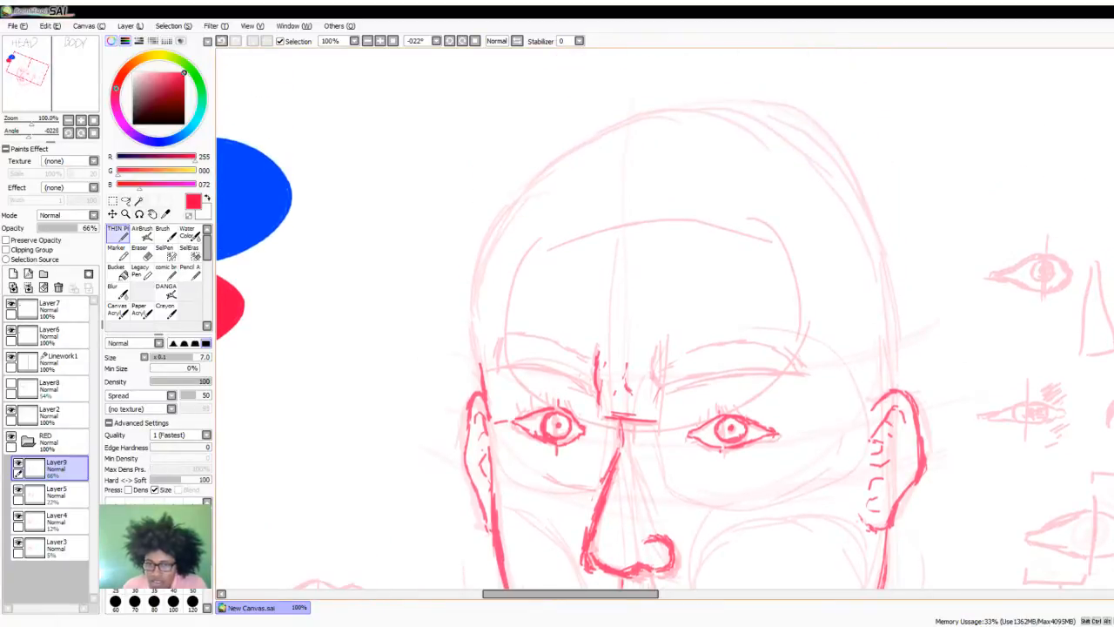
pyautogui.moveTo(652, 357); pyautogui.dragTo(656, 393)
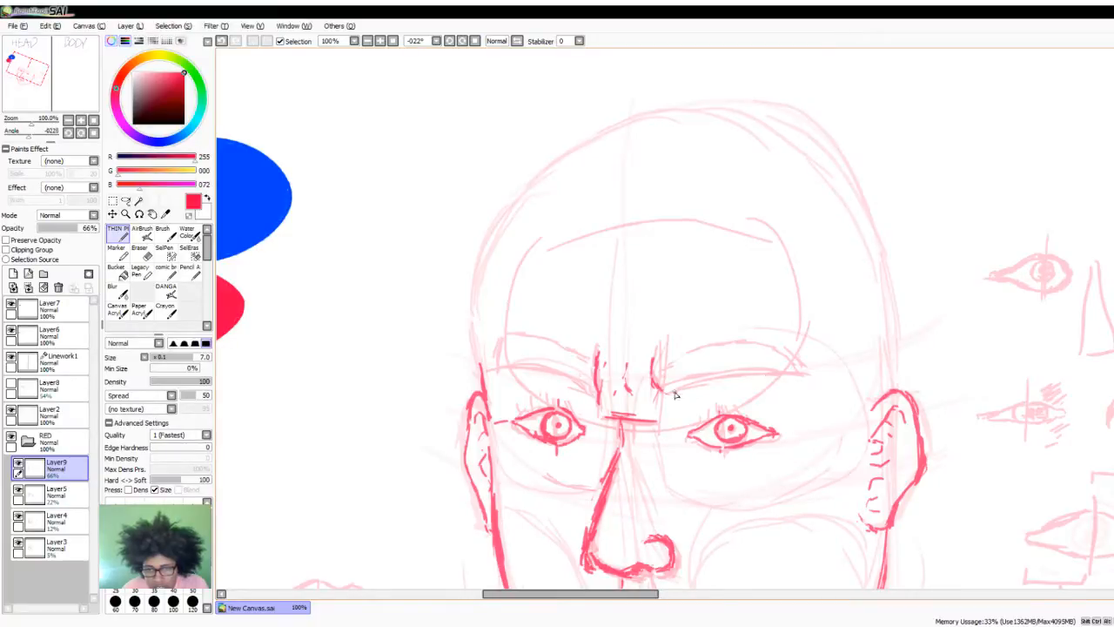
pyautogui.moveTo(659, 392); pyautogui.dragTo(806, 370)
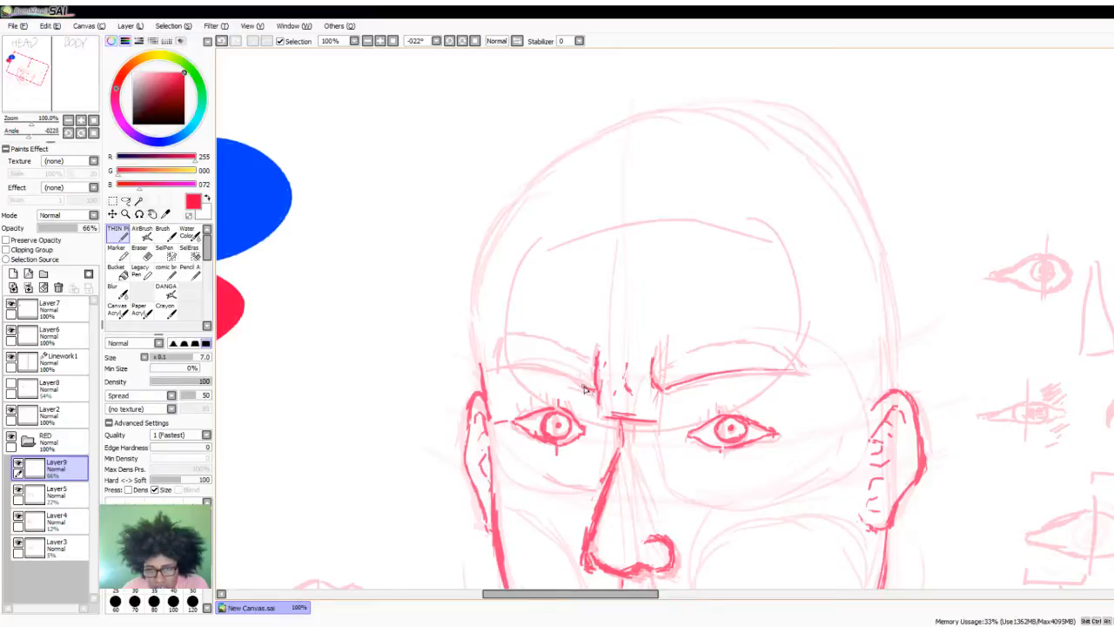
pyautogui.moveTo(587, 388)
pyautogui.mouseDown()
pyautogui.moveTo(529, 369)
pyautogui.moveTo(502, 376)
pyautogui.mouseUp()
pyautogui.moveTo(659, 390); pyautogui.dragTo(759, 371)
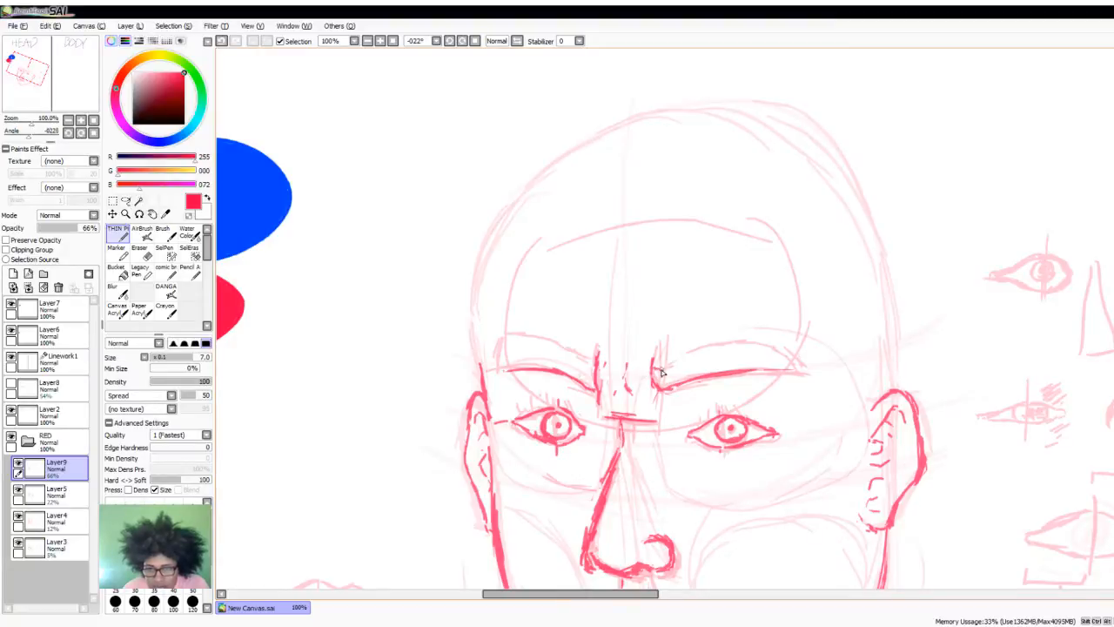
pyautogui.moveTo(661, 373)
pyautogui.mouseDown()
pyautogui.moveTo(723, 346)
pyautogui.moveTo(778, 352)
pyautogui.moveTo(791, 367)
pyautogui.mouseUp()
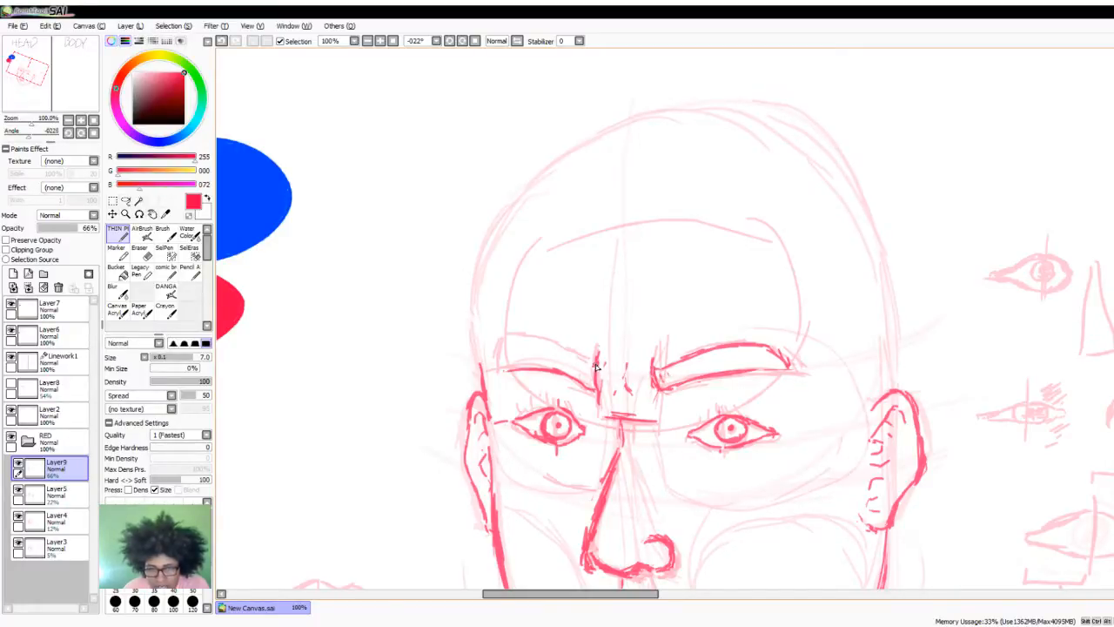
pyautogui.moveTo(655, 365)
pyautogui.mouseDown()
pyautogui.moveTo(588, 365)
pyautogui.moveTo(521, 339)
pyautogui.moveTo(512, 346)
pyautogui.moveTo(530, 347)
pyautogui.moveTo(498, 370)
pyautogui.mouseUp()
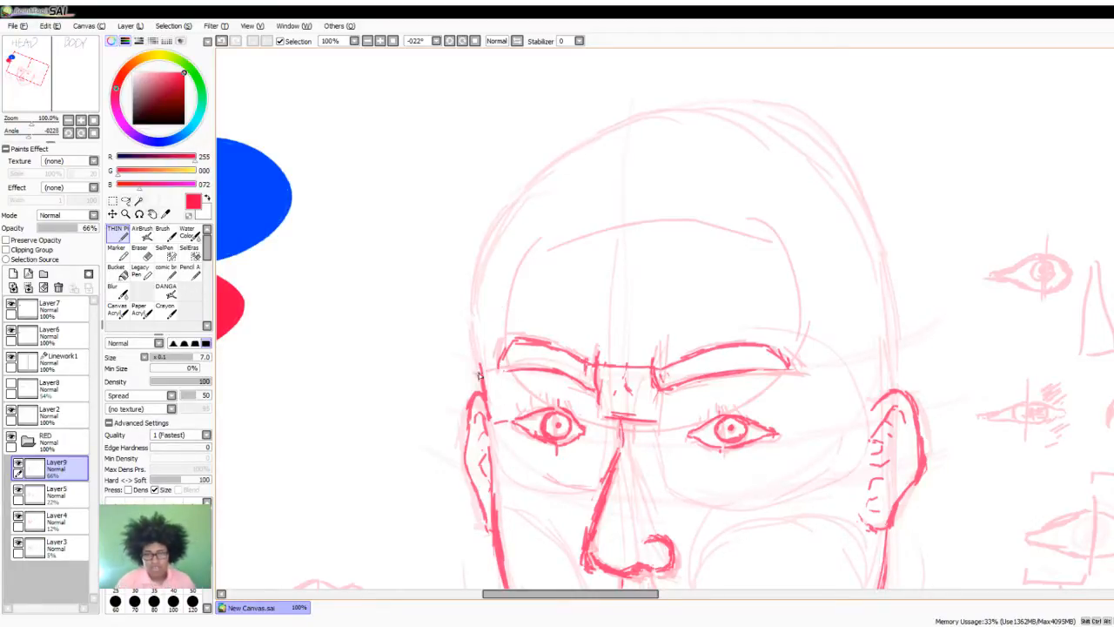
# - Trace the skull outline in bold red from the far temple over the crown and down to the near ear
pyautogui.moveTo(482, 369)
pyautogui.mouseDown()
pyautogui.moveTo(480, 277)
pyautogui.moveTo(510, 218)
pyautogui.moveTo(584, 139)
pyautogui.mouseUp()
pyautogui.moveTo(544, 170)
pyautogui.mouseDown()
pyautogui.moveTo(657, 121)
pyautogui.moveTo(736, 111)
pyautogui.moveTo(815, 156)
pyautogui.mouseUp()
pyautogui.moveTo(764, 120)
pyautogui.mouseDown()
pyautogui.moveTo(849, 242)
pyautogui.moveTo(886, 330)
pyautogui.moveTo(893, 383)
pyautogui.moveTo(883, 251)
pyautogui.moveTo(882, 272)
pyautogui.moveTo(846, 195)
pyautogui.moveTo(806, 152)
pyautogui.mouseUp()
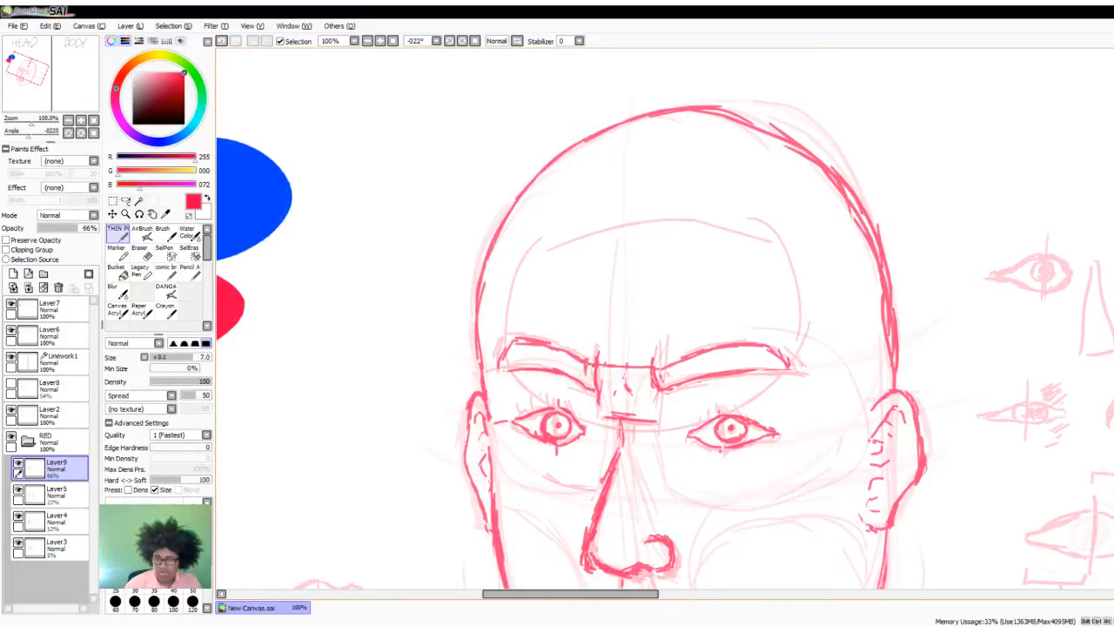
# - Draw several short horizontal wrinkle lines in red across the forehead above the eyebrows
pyautogui.scroll(-3, 841, 265)
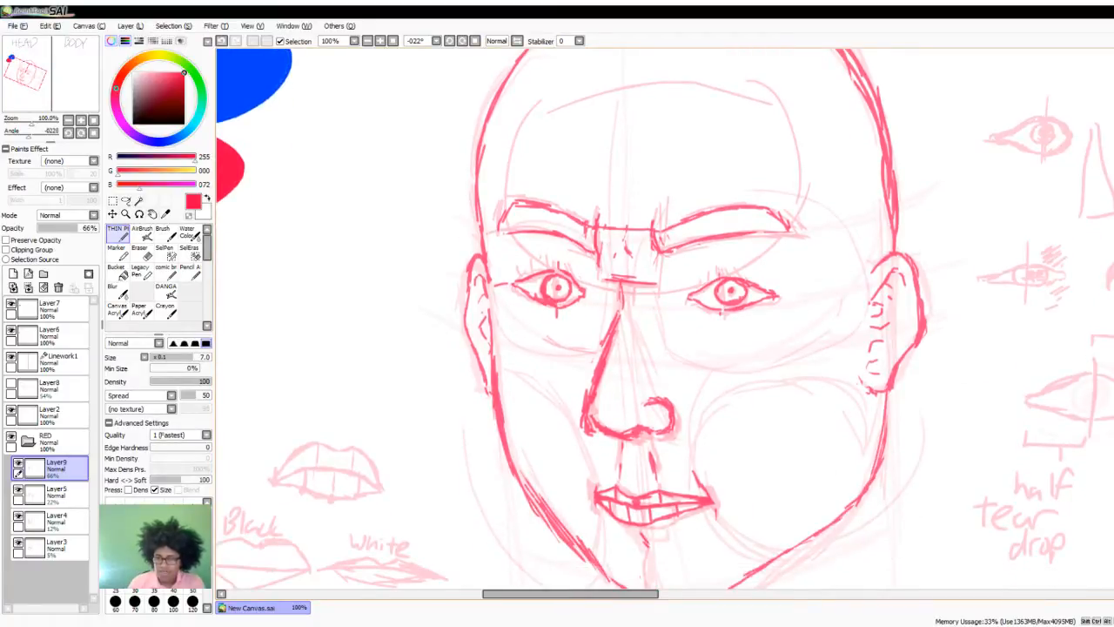
pyautogui.scroll(3, 977, 287)
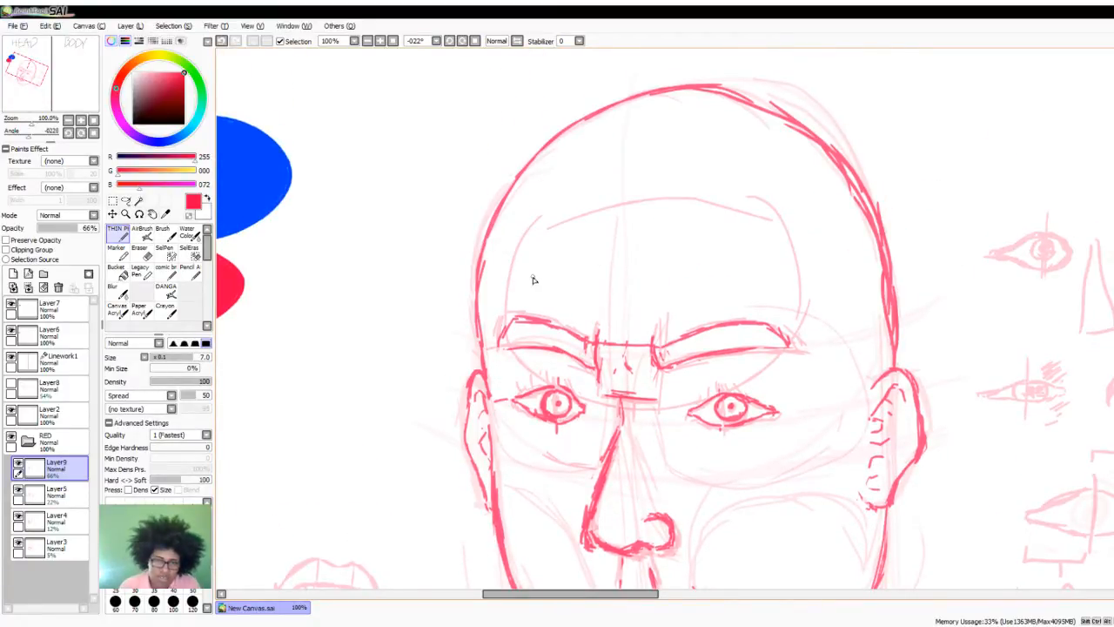
pyautogui.moveTo(525, 280); pyautogui.dragTo(596, 282)
pyautogui.moveTo(695, 285)
pyautogui.mouseDown()
pyautogui.moveTo(707, 281)
pyautogui.moveTo(656, 257)
pyautogui.mouseUp()
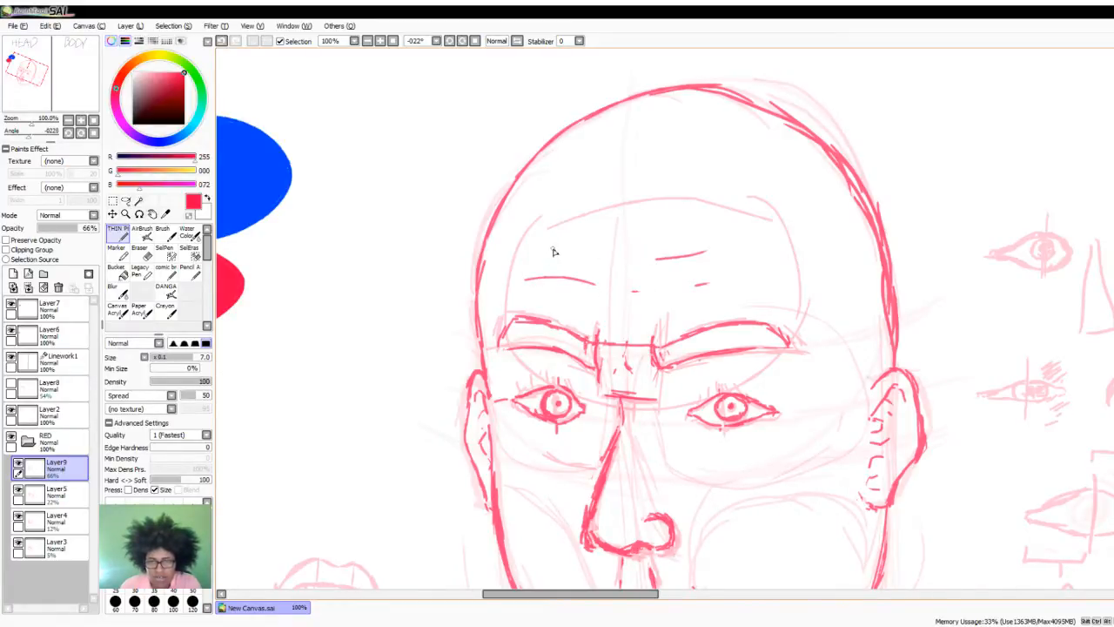
pyautogui.moveTo(564, 241); pyautogui.dragTo(640, 246)
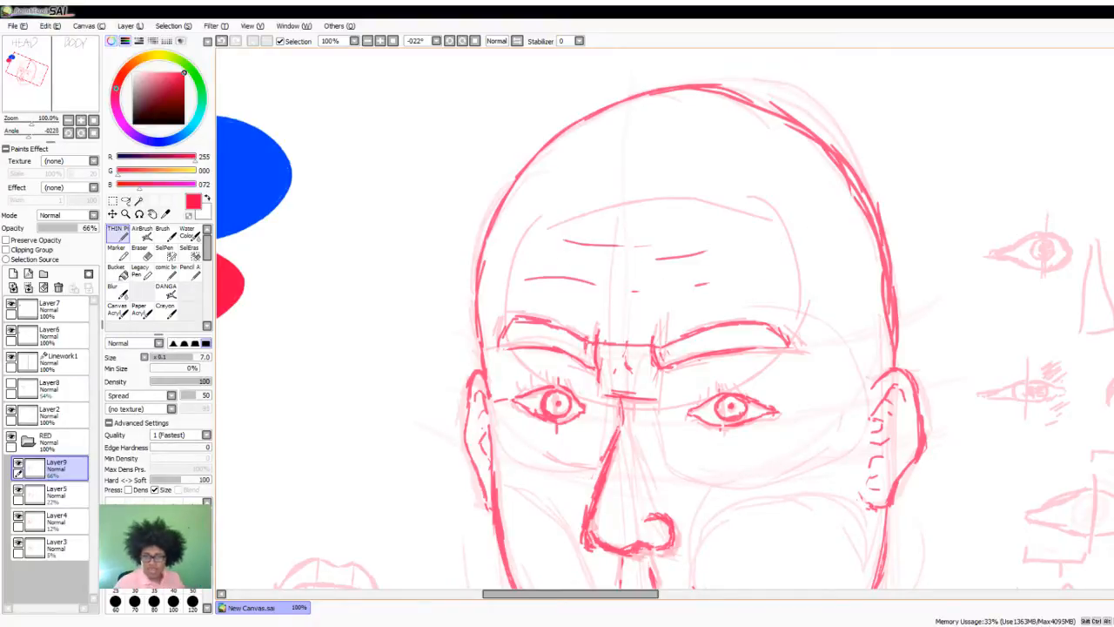
# - Hide Layer5, Layer4 and Layer3 to check the traced head without its guides, and show all three again
pyautogui.scroll(-3, 665, 321)
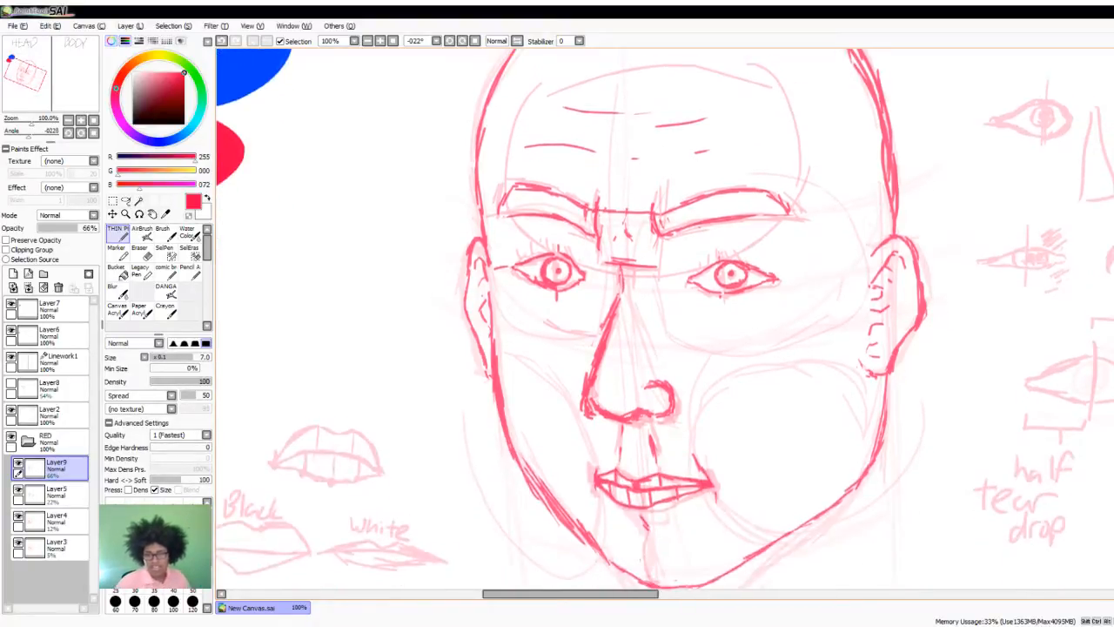
pyautogui.scroll(1, 665, 321)
pyautogui.scroll(1, 665, 320)
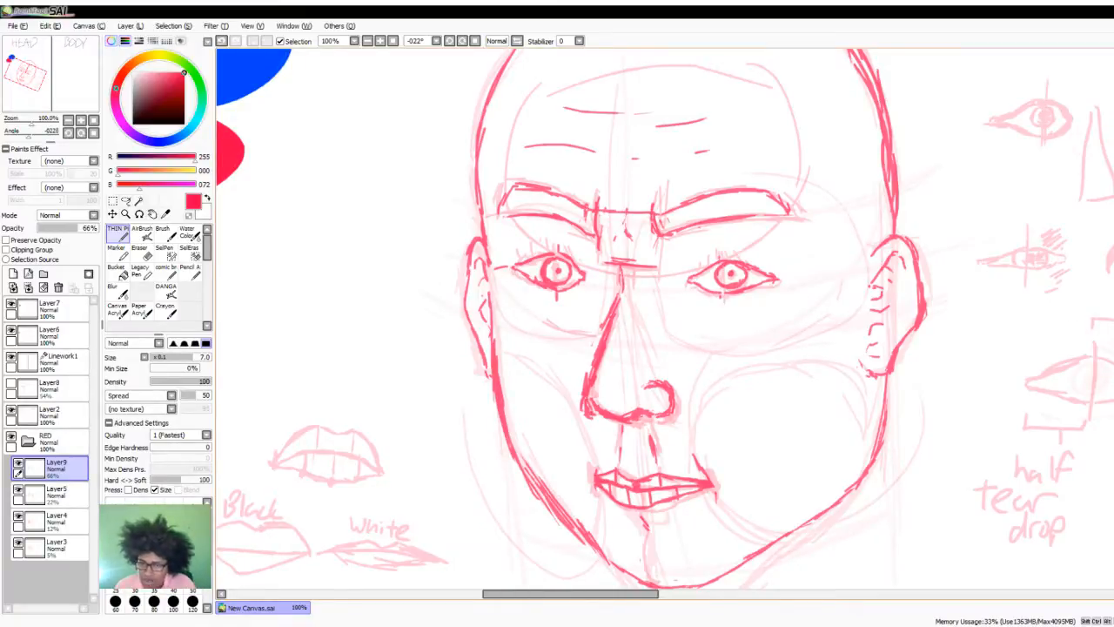
pyautogui.scroll(-3, 665, 321)
pyautogui.scroll(4, 665, 320)
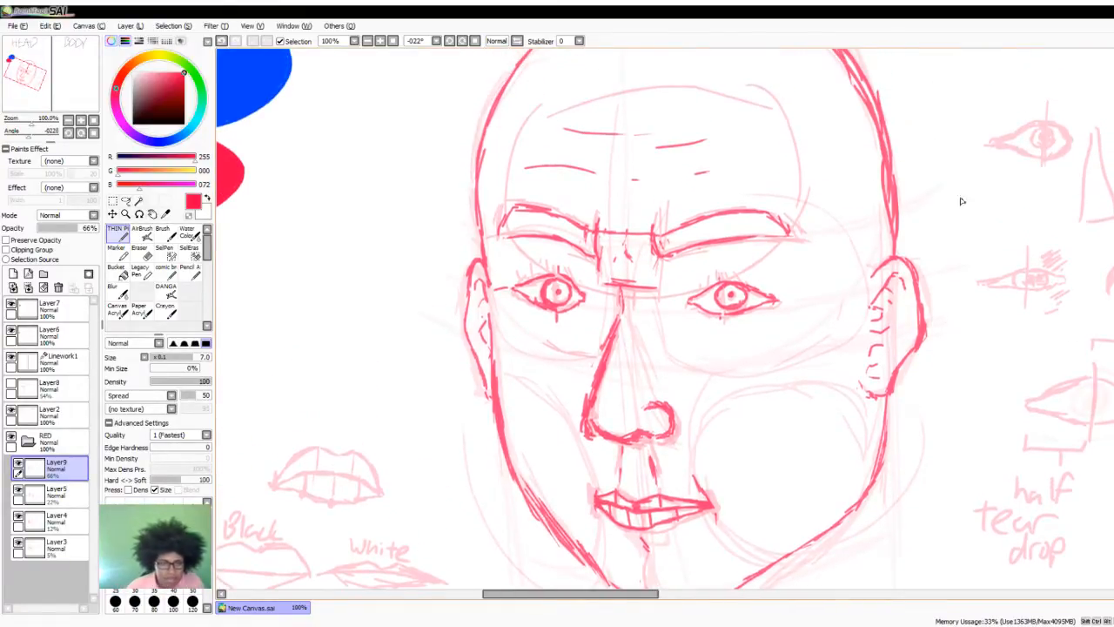
pyautogui.scroll(-3, 703, 335)
pyautogui.scroll(2, 706, 334)
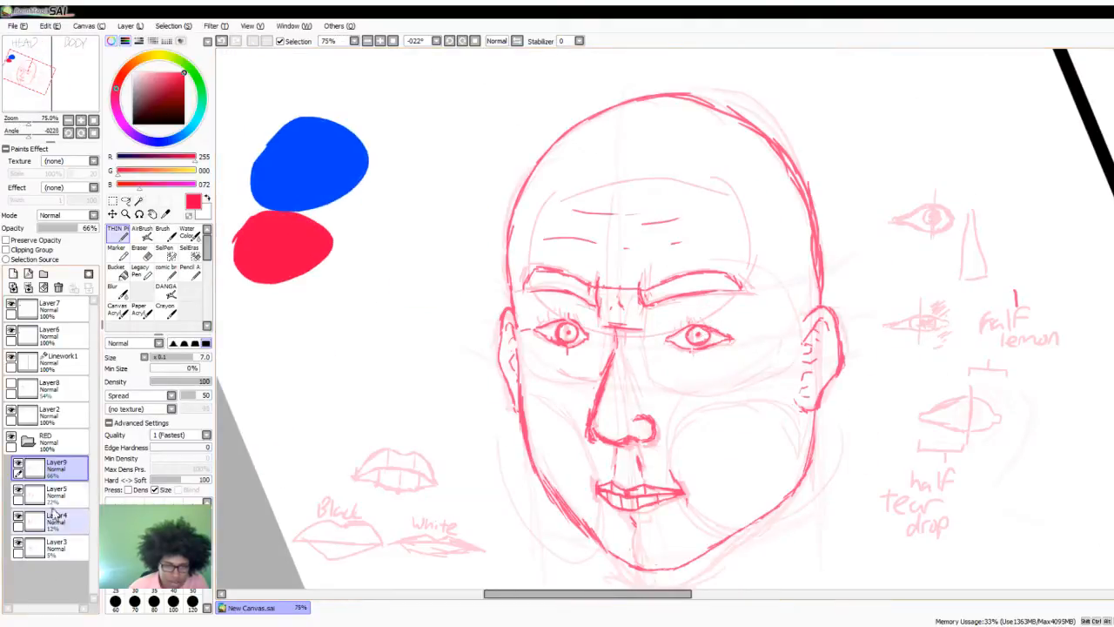
pyautogui.click(17, 489)
pyautogui.click(18, 516)
pyautogui.click(17, 542)
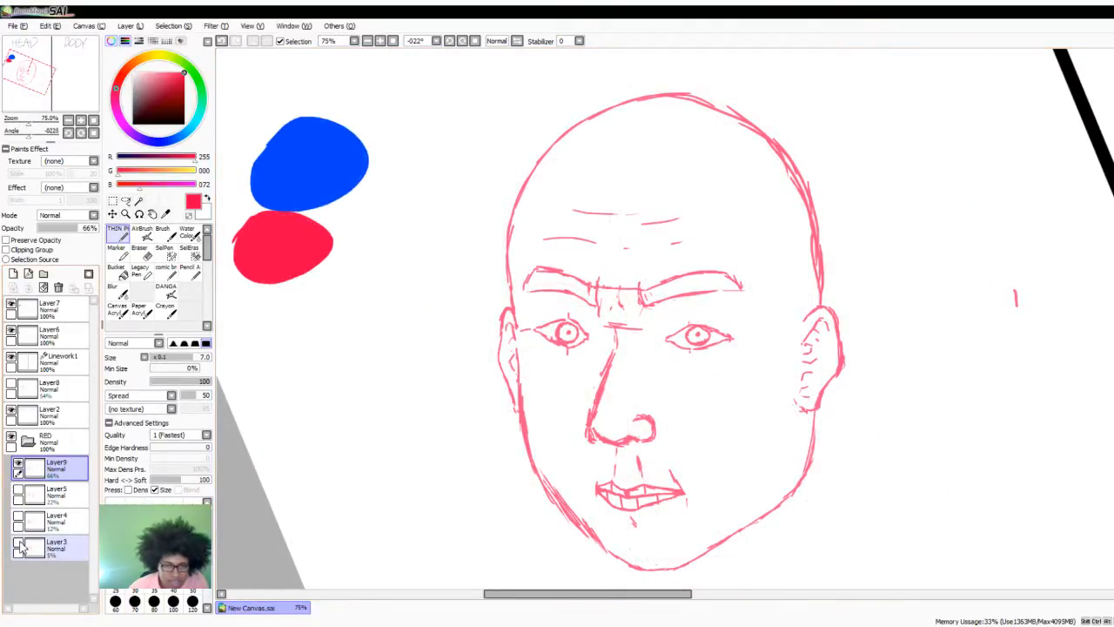
pyautogui.click(17, 541)
pyautogui.click(17, 515)
pyautogui.click(18, 489)
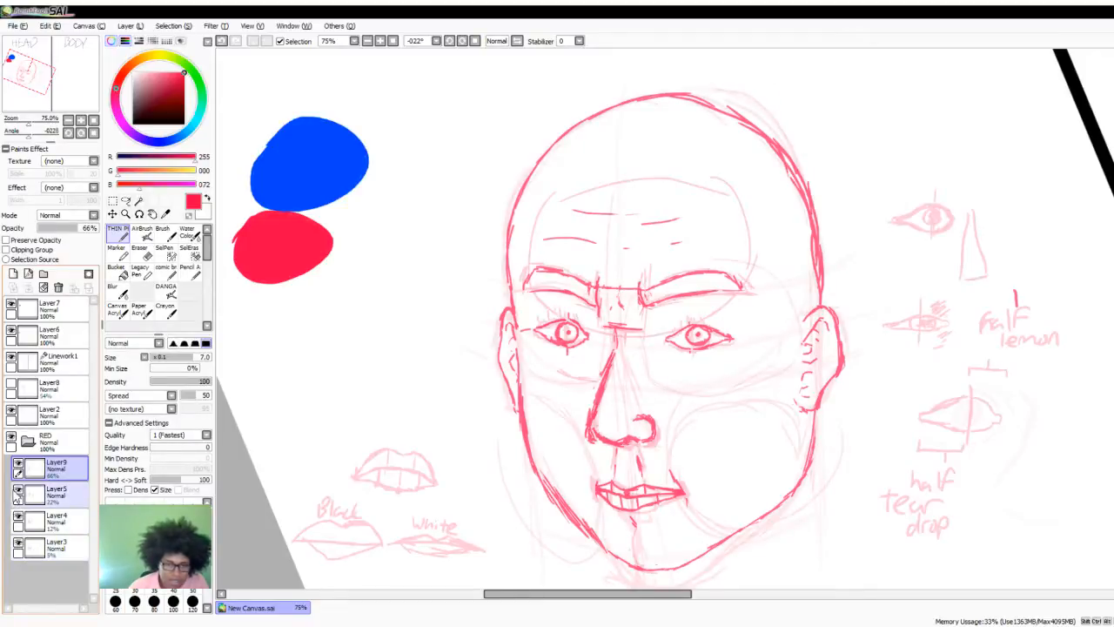
# - Erase the traced far eye on Layer9, leaving the pale guide sketch beneath it
pyautogui.scroll(-2, 609, 420)
pyautogui.scroll(1, 648, 420)
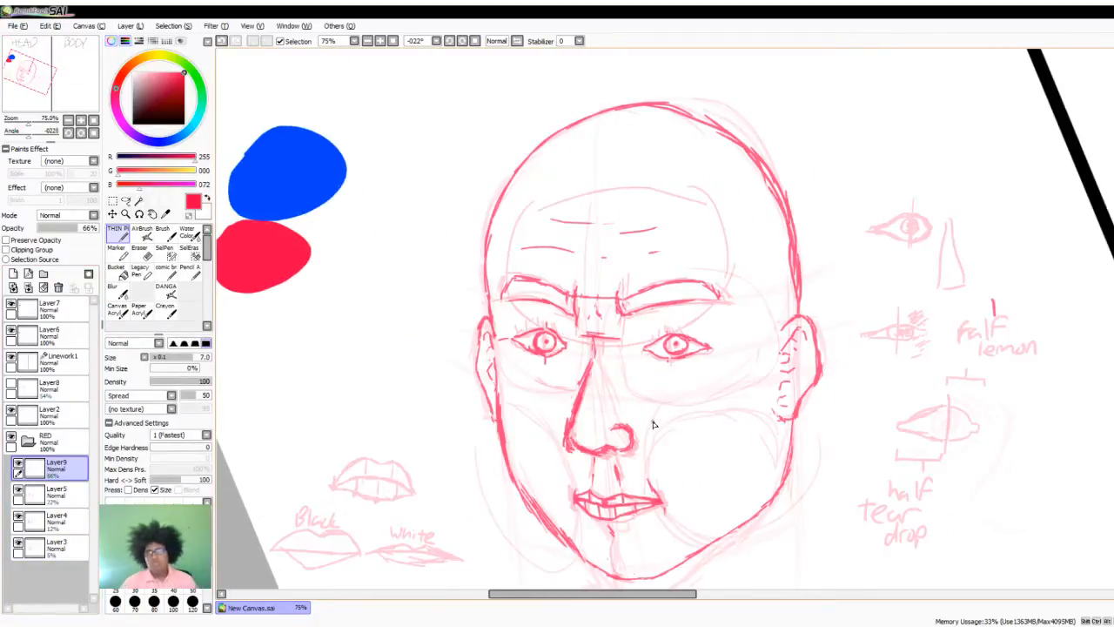
pyautogui.scroll(-1, 654, 426)
pyautogui.scroll(1, 661, 436)
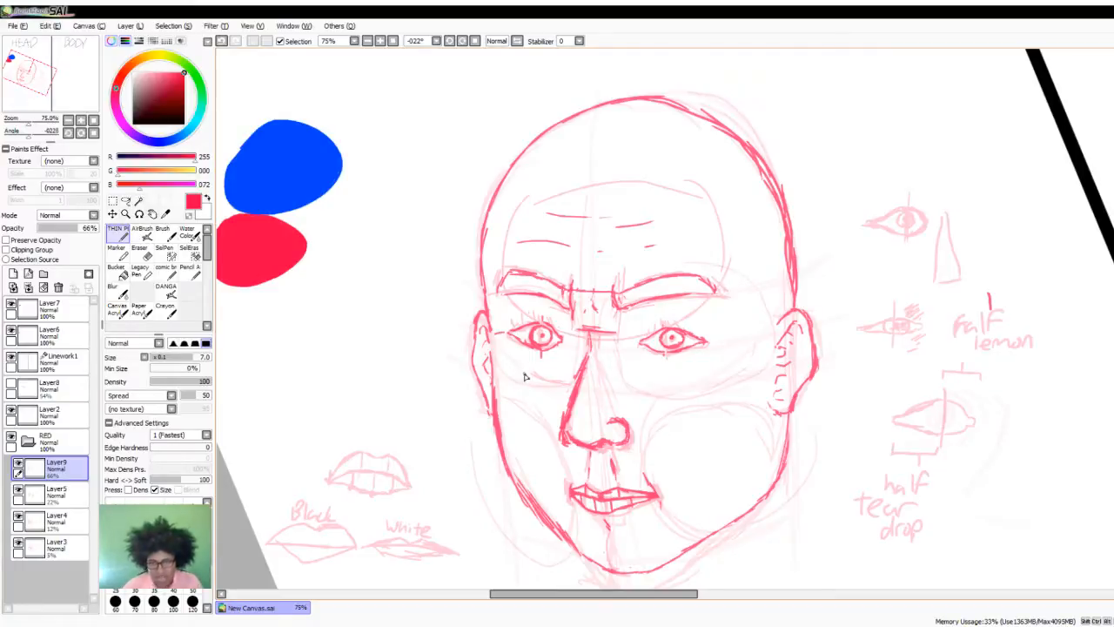
pyautogui.click(139, 251)
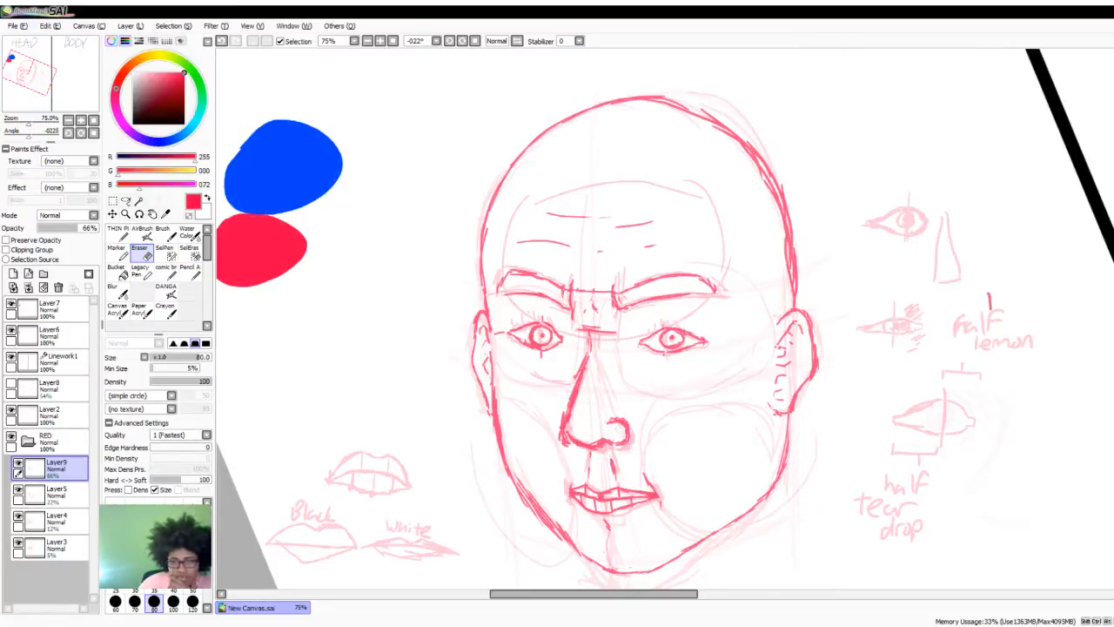
pyautogui.scroll(2, 543, 391)
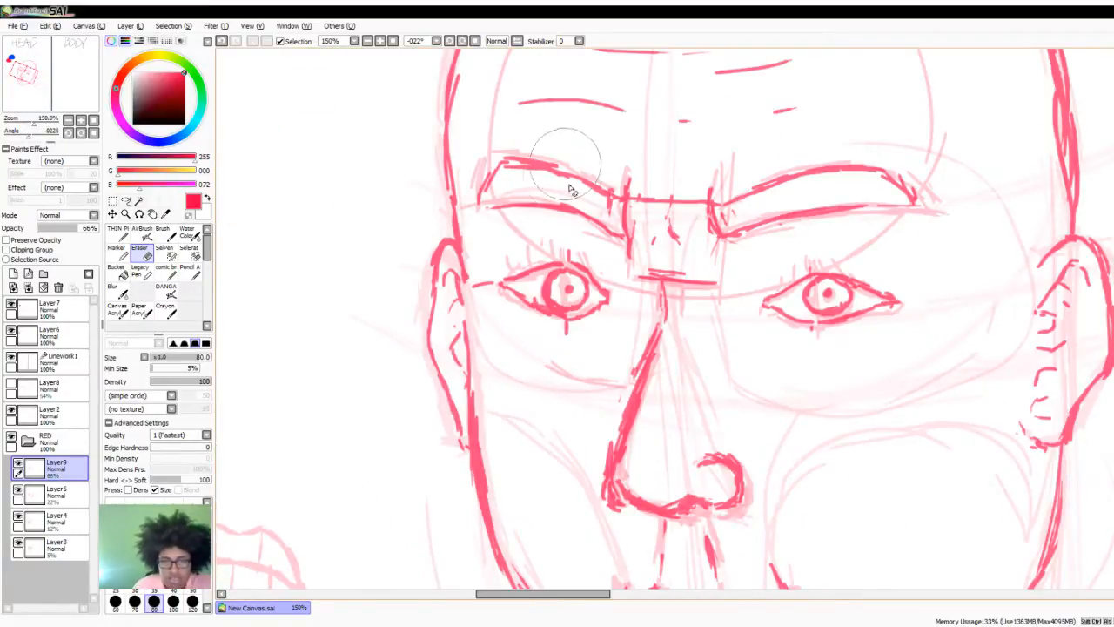
pyautogui.moveTo(580, 278); pyautogui.dragTo(575, 321)
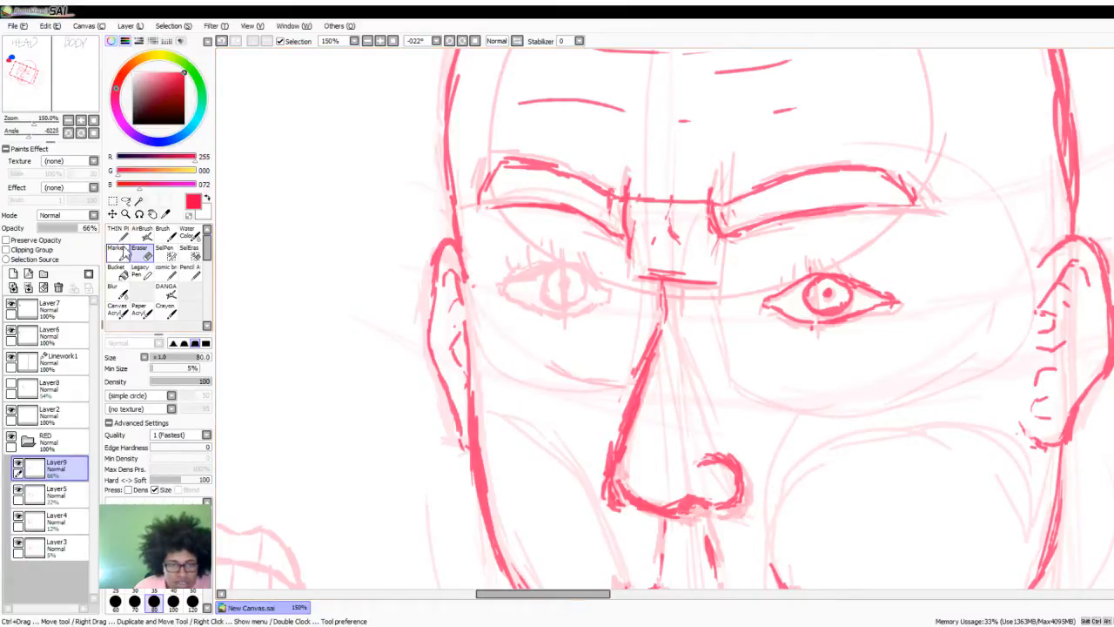
# - Draw a red alignment line across both eyes and redraw the far eye along it with lids, iris and pupil
pyautogui.press('n')
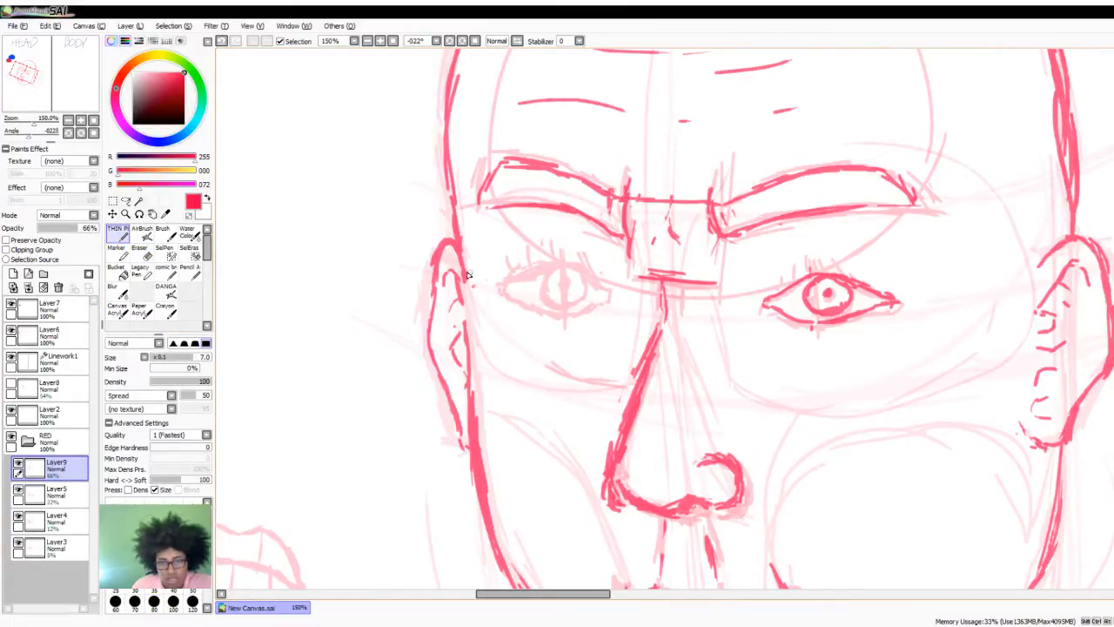
pyautogui.moveTo(474, 283)
pyautogui.mouseDown()
pyautogui.moveTo(691, 317)
pyautogui.moveTo(914, 300)
pyautogui.mouseUp()
pyautogui.moveTo(749, 306); pyautogui.dragTo(657, 310)
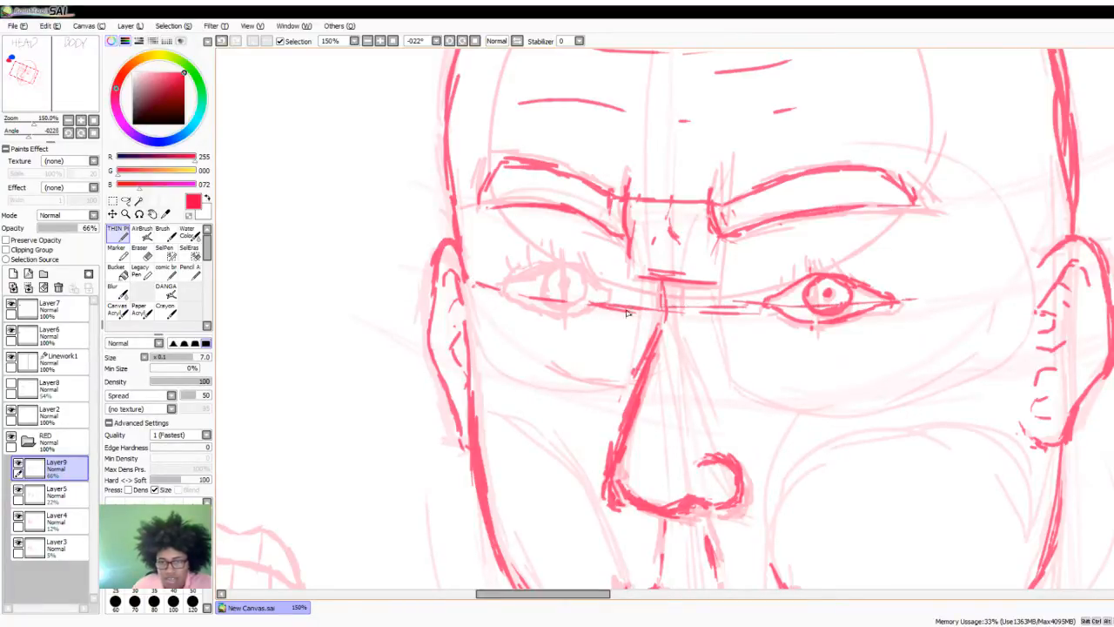
pyautogui.moveTo(474, 284)
pyautogui.mouseDown()
pyautogui.moveTo(516, 292)
pyautogui.moveTo(723, 312)
pyautogui.mouseUp()
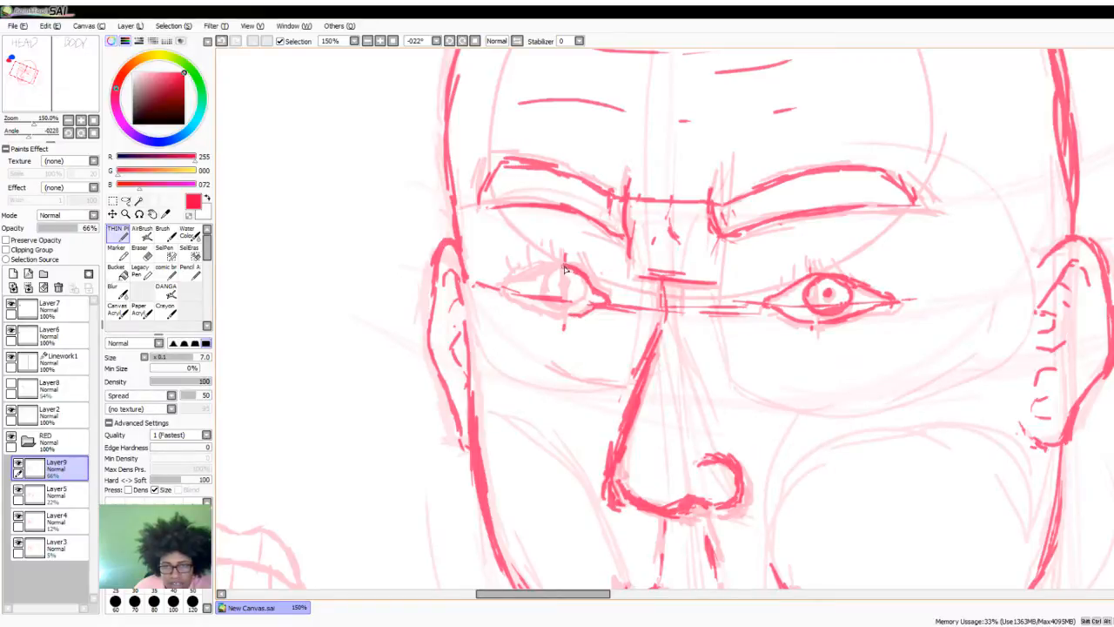
pyautogui.moveTo(563, 273)
pyautogui.mouseDown()
pyautogui.moveTo(498, 295)
pyautogui.moveTo(567, 315)
pyautogui.moveTo(561, 279)
pyautogui.moveTo(560, 299)
pyautogui.moveTo(587, 298)
pyautogui.moveTo(558, 284)
pyautogui.mouseUp()
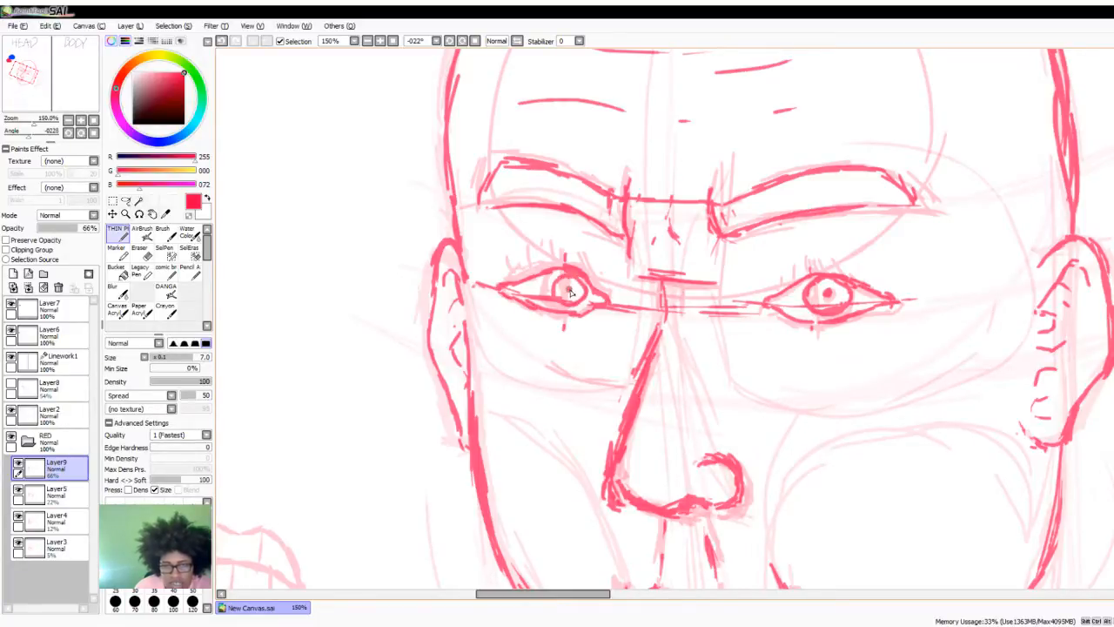
# - Hide Layer5, Layer4 and Layer3 and examine the proportions of the traced head at different zoom levels
pyautogui.scroll(-3, 622, 244)
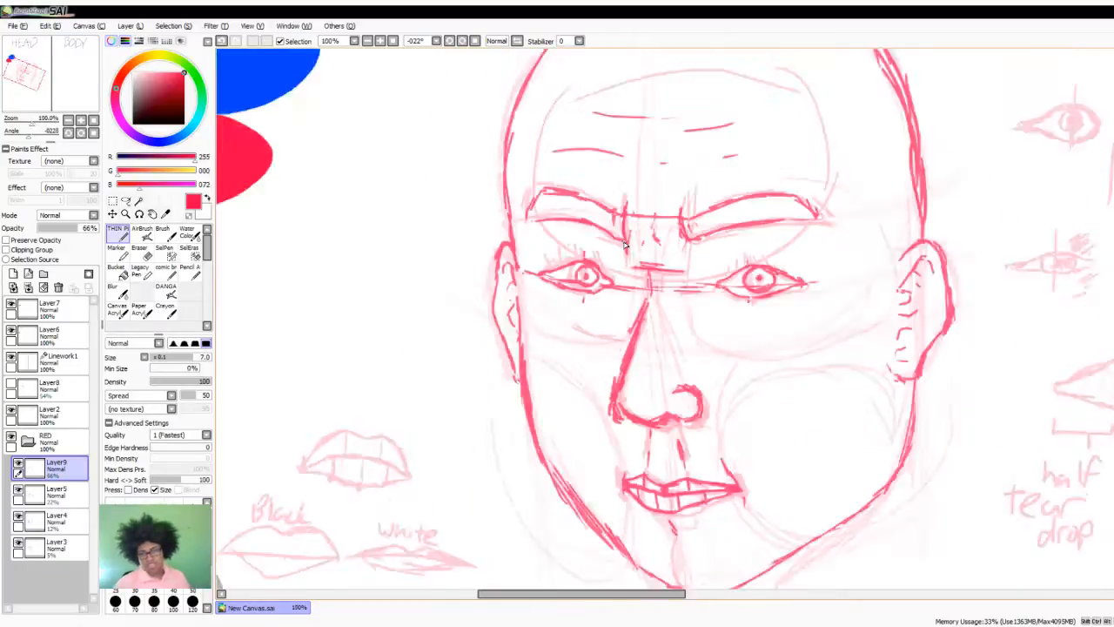
pyautogui.scroll(1, 633, 258)
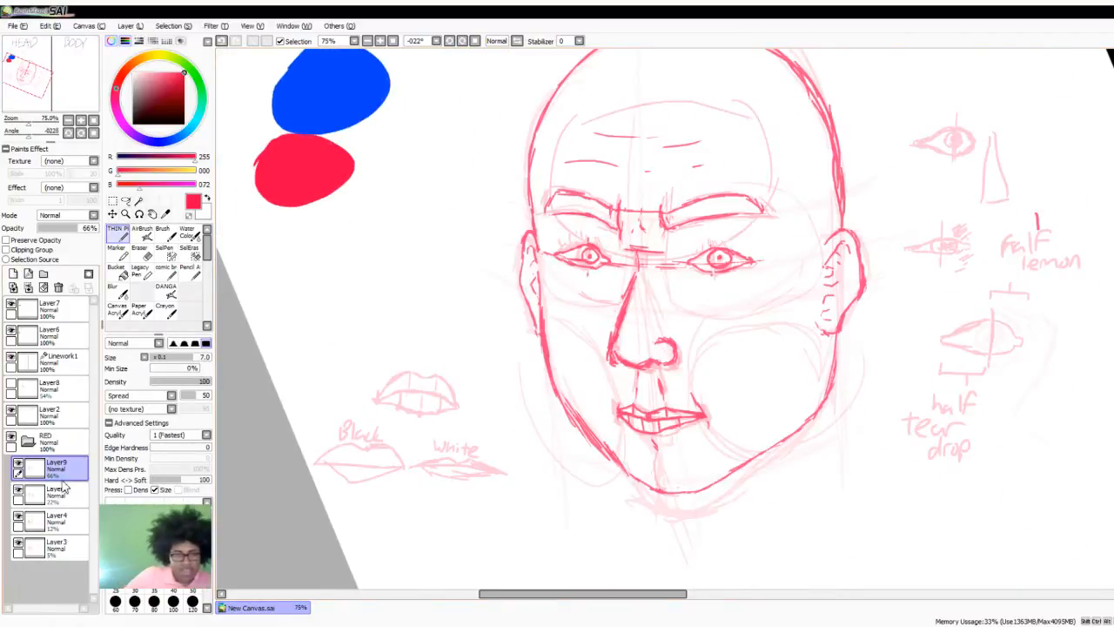
pyautogui.click(18, 493)
pyautogui.click(18, 520)
pyautogui.click(18, 546)
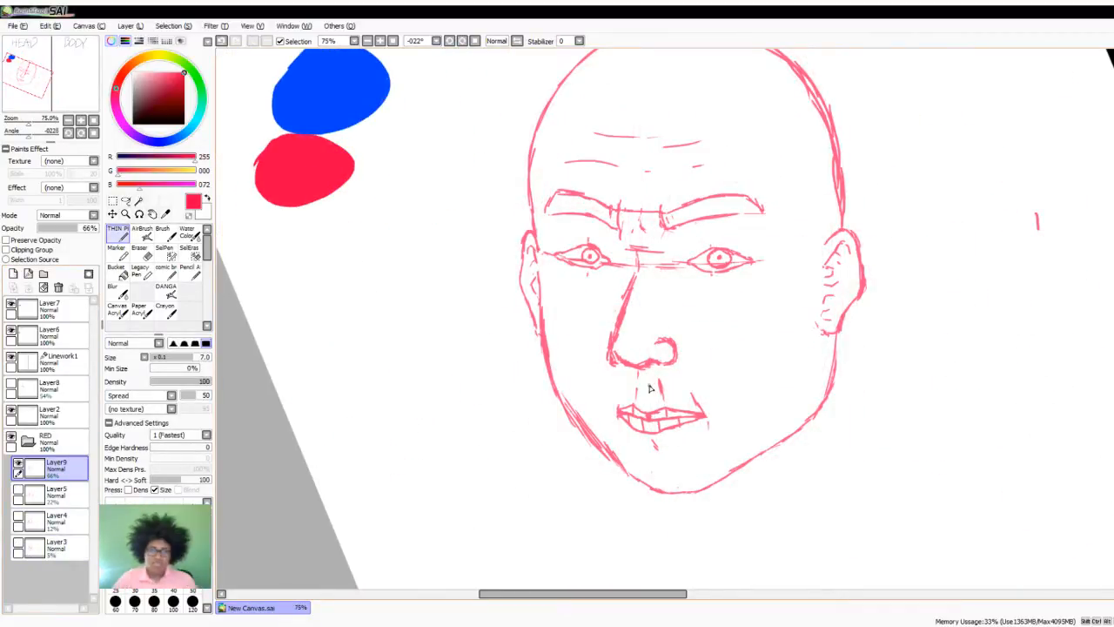
pyautogui.scroll(-1, 597, 362)
pyautogui.scroll(1, 595, 310)
pyautogui.scroll(-1, 638, 305)
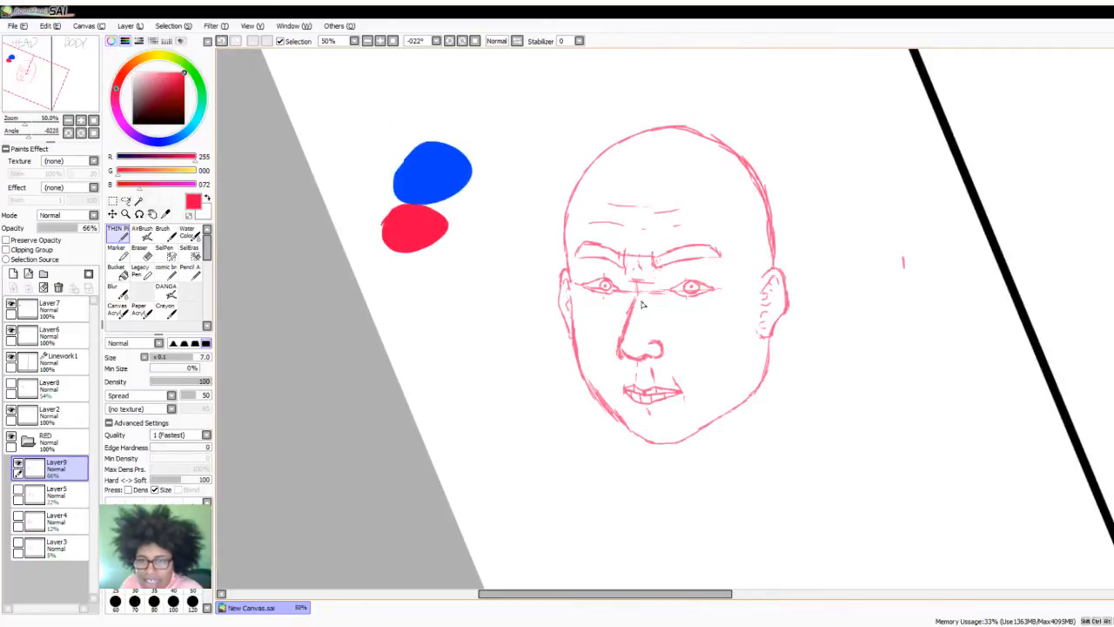
pyautogui.scroll(1, 664, 272)
pyautogui.scroll(-1, 665, 276)
pyautogui.scroll(1, 703, 262)
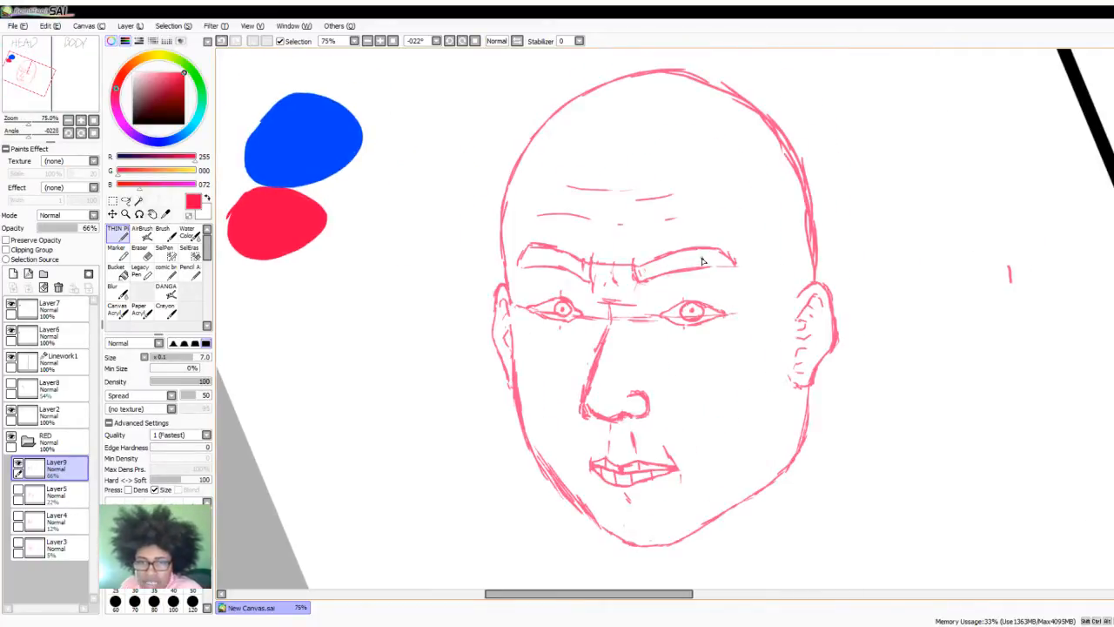
# - Show Layer3, try its opacity at 50%, and set it to 6%
pyautogui.click(19, 544)
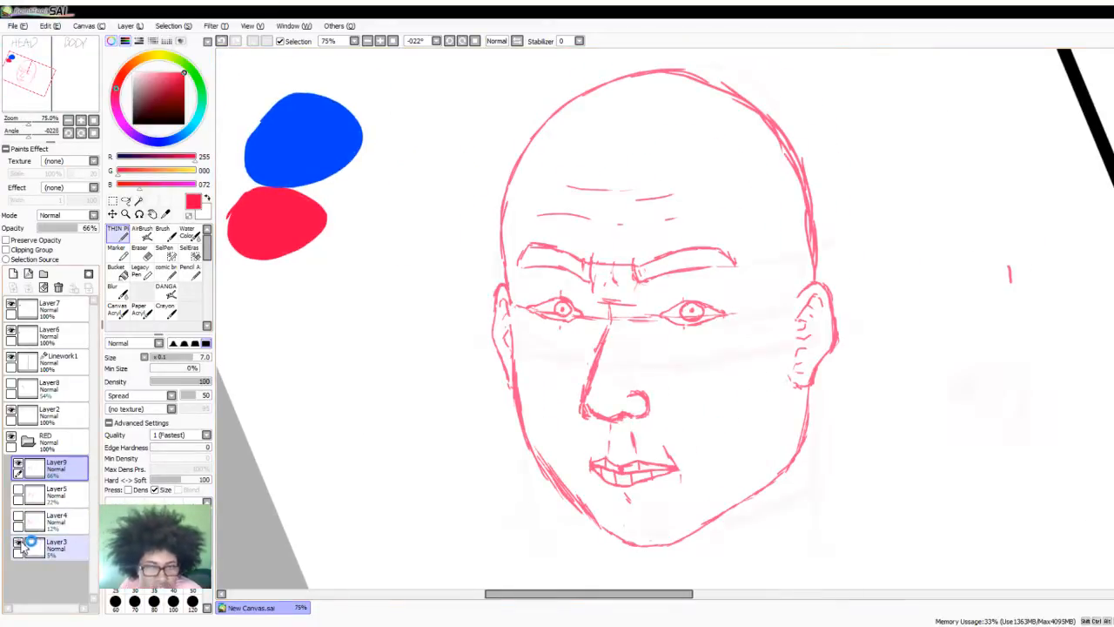
pyautogui.click(48, 544)
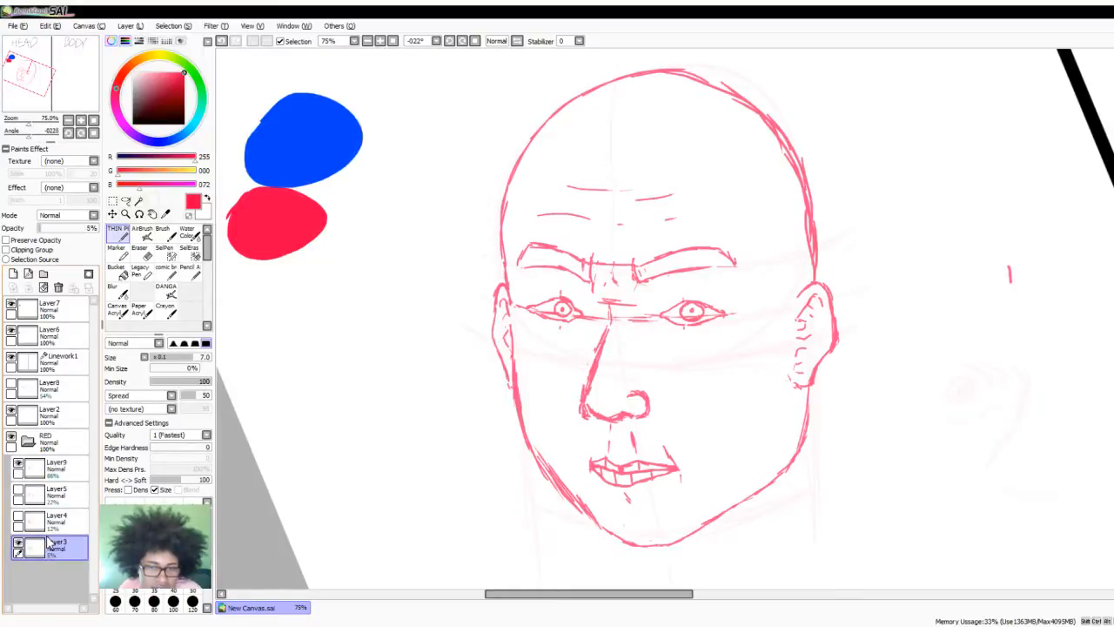
pyautogui.click(63, 229)
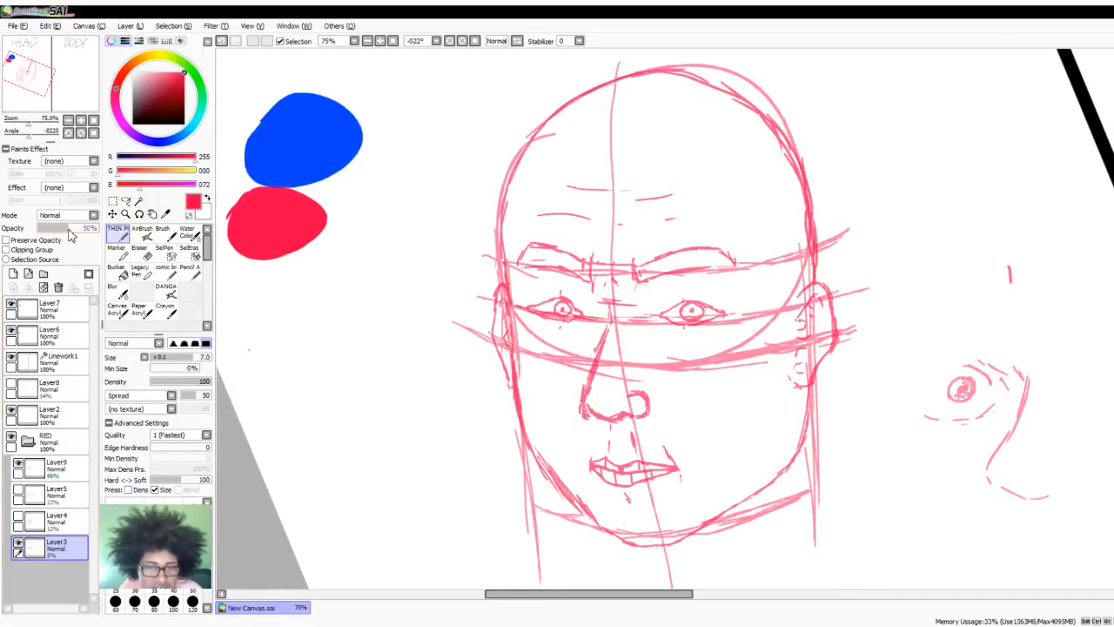
pyautogui.moveTo(63, 229)
pyautogui.mouseDown()
pyautogui.moveTo(28, 226)
pyautogui.moveTo(43, 228)
pyautogui.mouseUp()
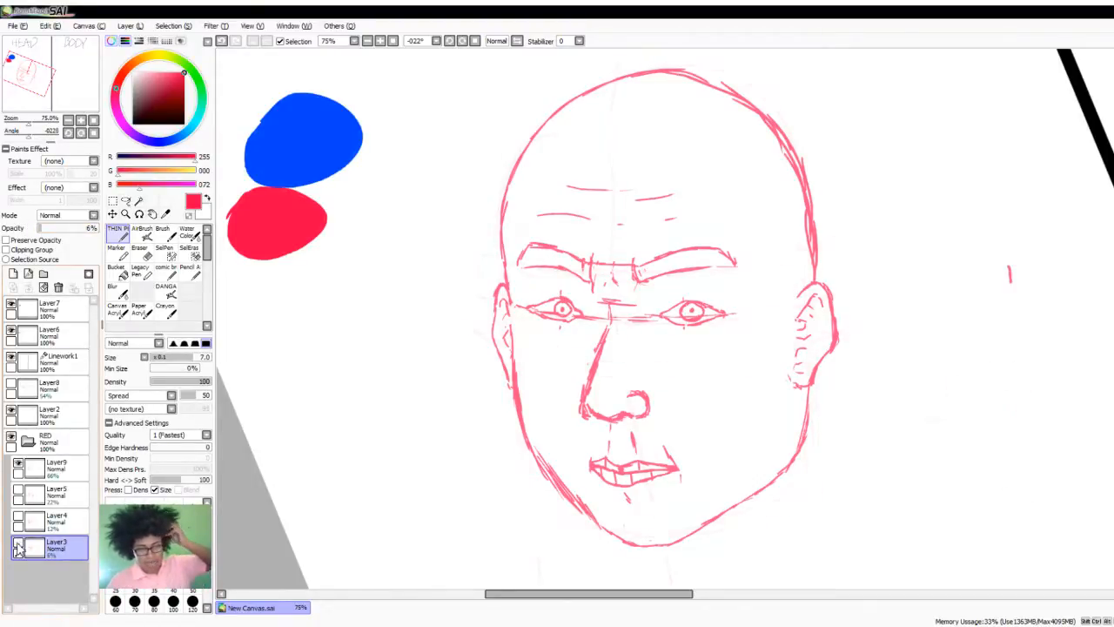
# - Collapse the RED folder with the traced head hidden, and merge the swatch layer Layer7 down into Layer6
pyautogui.click(18, 464)
pyautogui.click(28, 441)
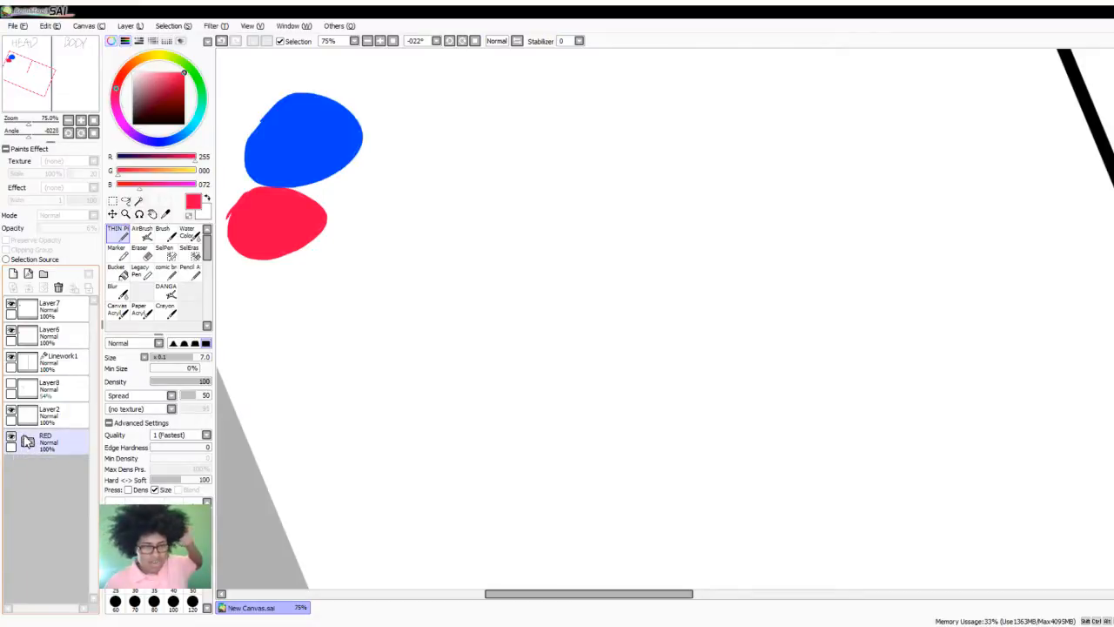
pyautogui.click(35, 364)
pyautogui.click(34, 348)
pyautogui.click(35, 353)
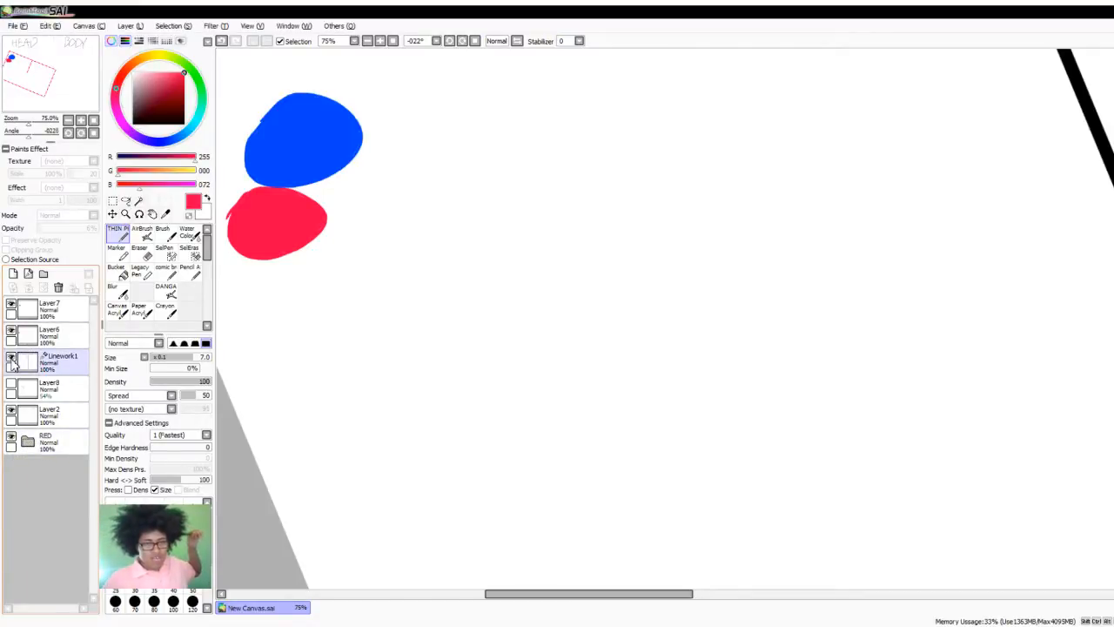
pyautogui.click(44, 338)
pyautogui.click(36, 306)
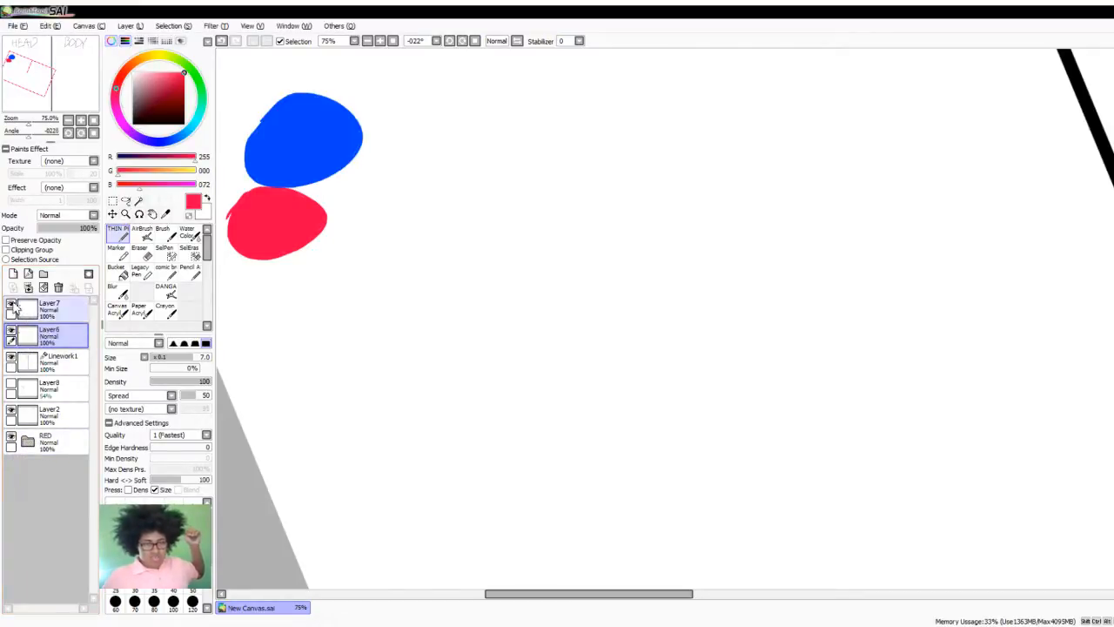
pyautogui.click(29, 288)
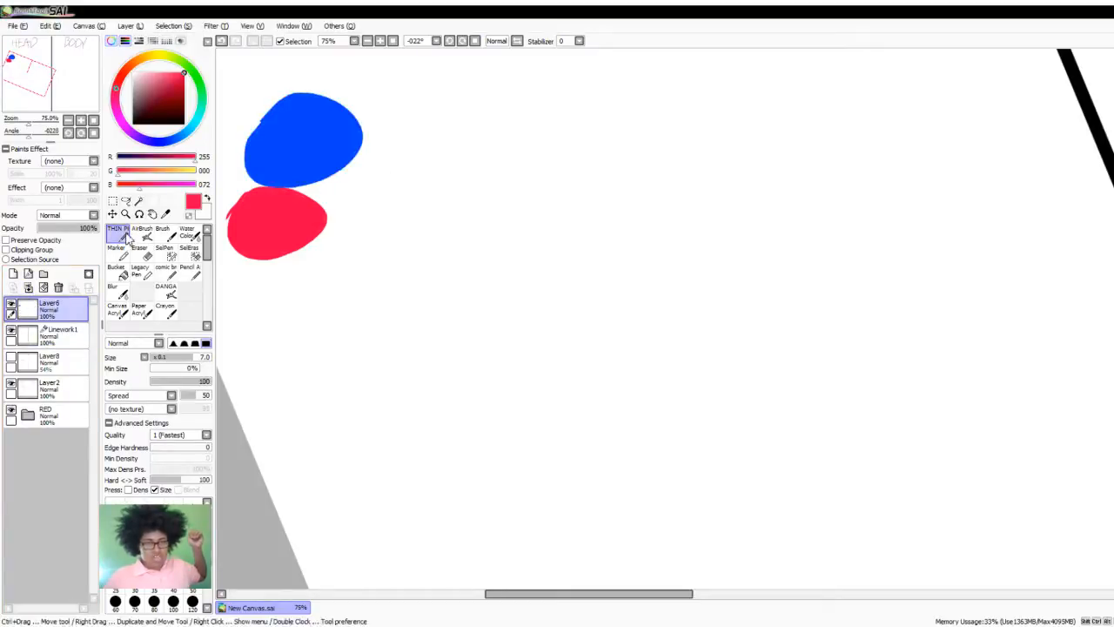
# - Move the blue and red colour swatches together into the BODY half, just beside the dividing line below its title
pyautogui.click(113, 202)
pyautogui.hotkey('ctrl', 't')
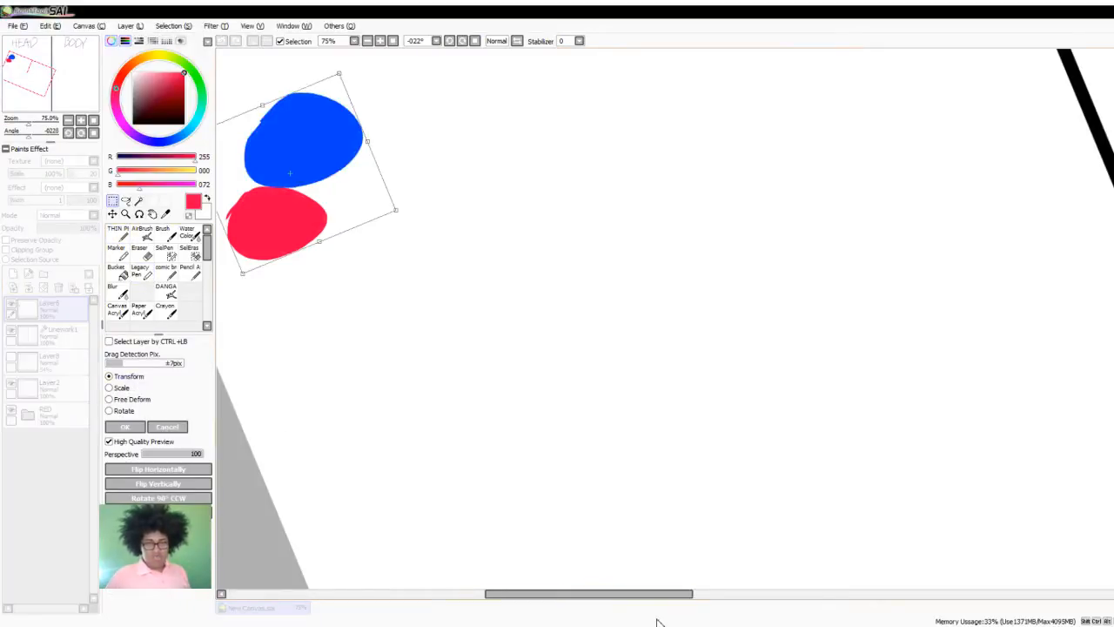
pyautogui.scroll(-3, 490, 361)
pyautogui.moveTo(435, 312); pyautogui.dragTo(724, 193)
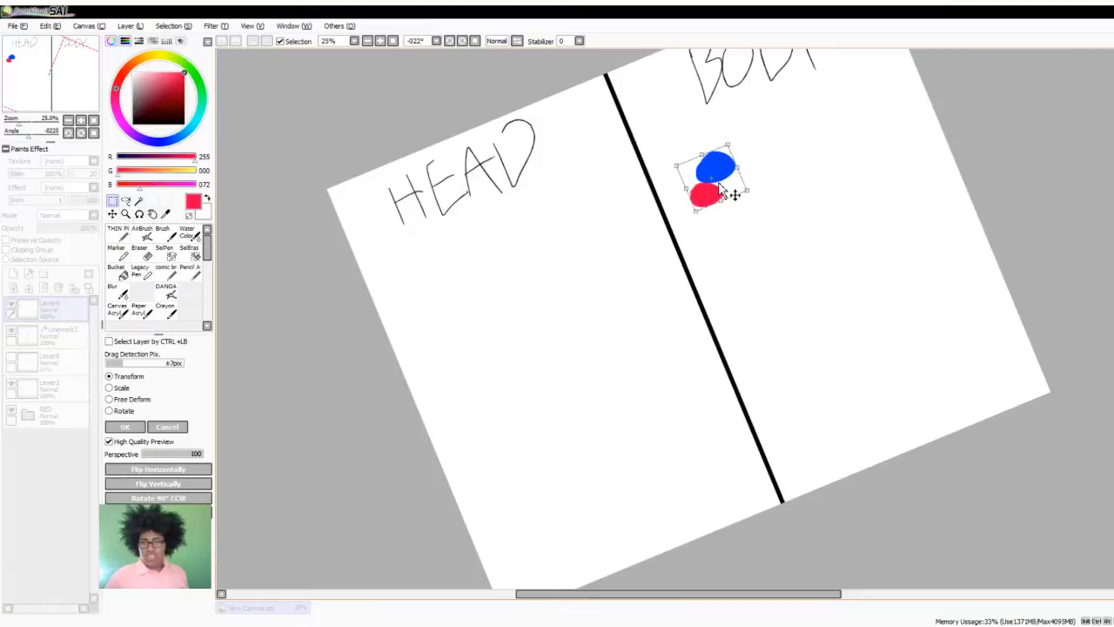
pyautogui.press('Return')
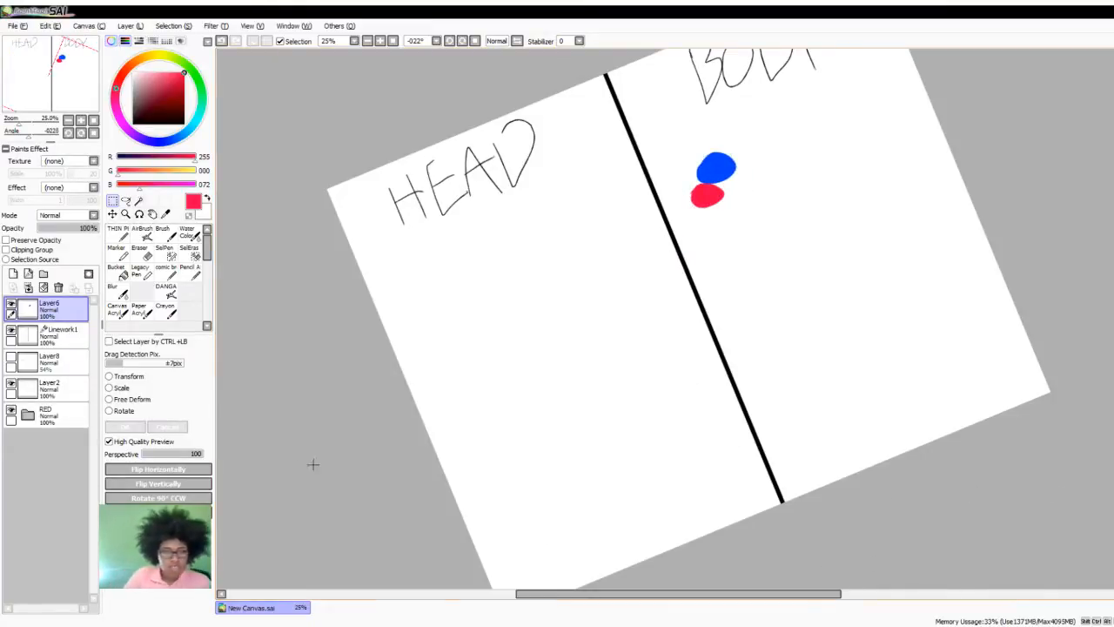
# - Expand the RED folder, show all its layers again and add a new layer above Layer9
pyautogui.click(26, 416)
pyautogui.moveTo(18, 436); pyautogui.dragTo(19, 517)
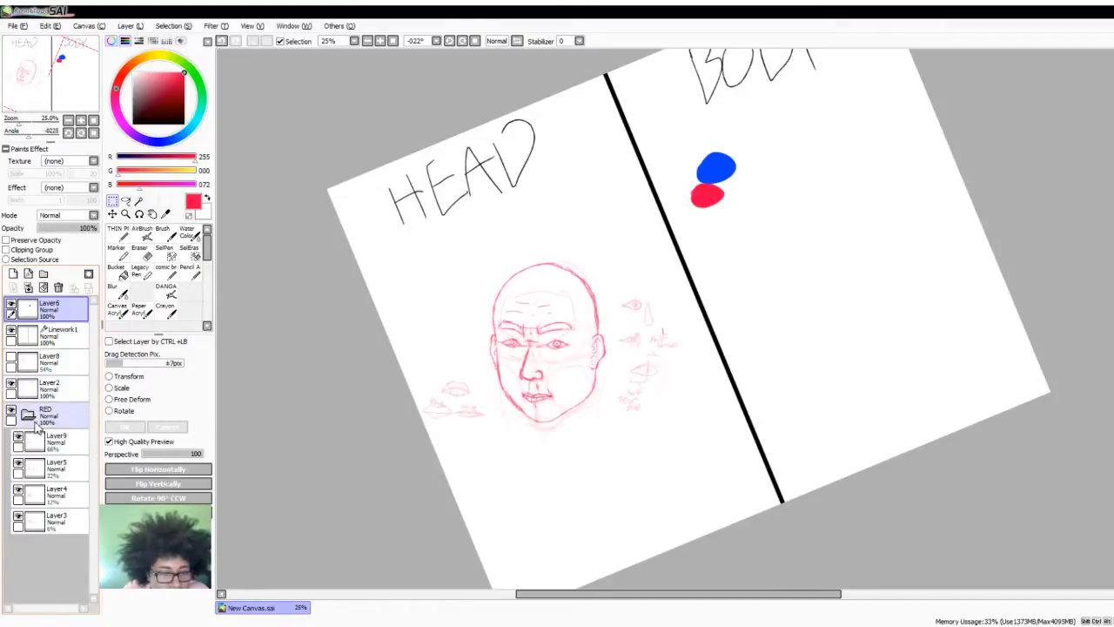
pyautogui.click(40, 439)
pyautogui.click(13, 274)
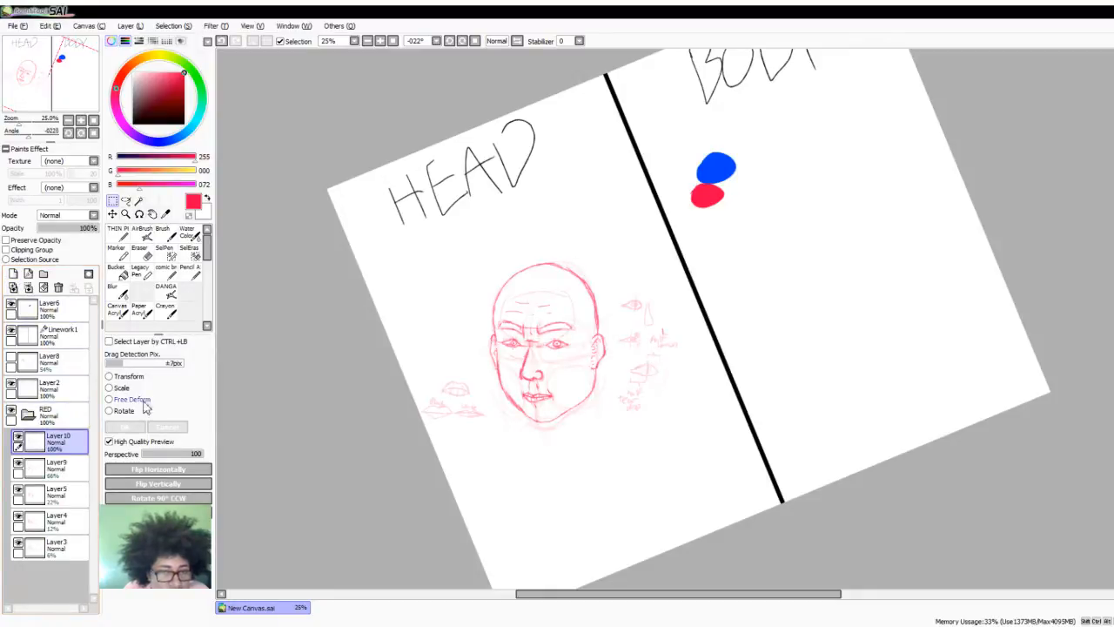
# - Set the drawing colour to black for the thin pen, and try a short stroke at the far inner brow, undoing it
pyautogui.scroll(1, 404, 370)
pyautogui.click(184, 124)
pyautogui.scroll(2, 758, 433)
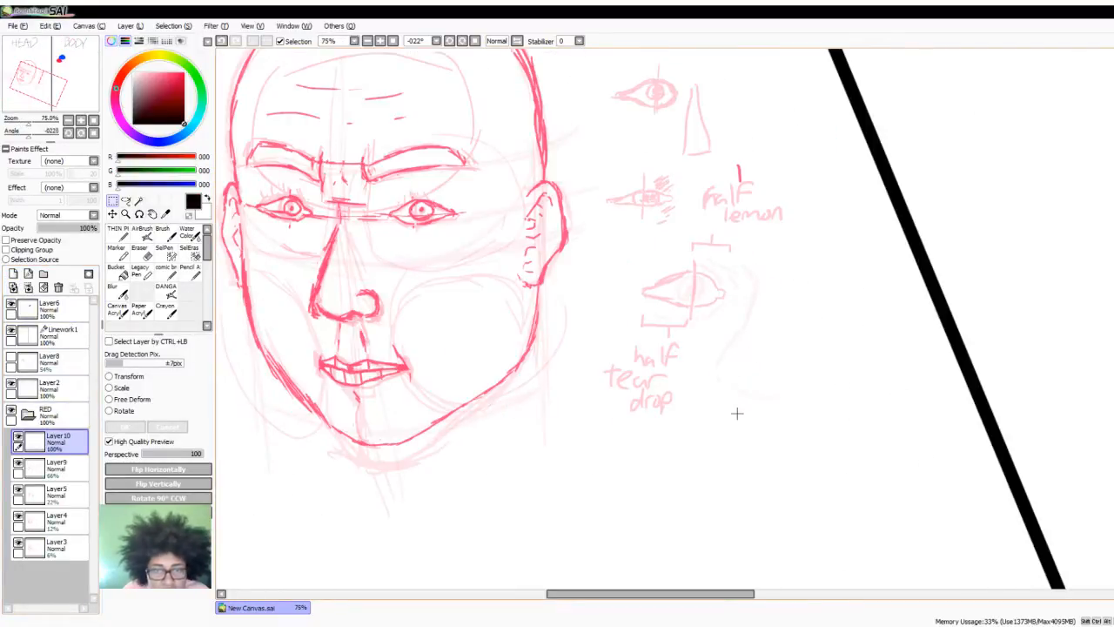
pyautogui.click(119, 233)
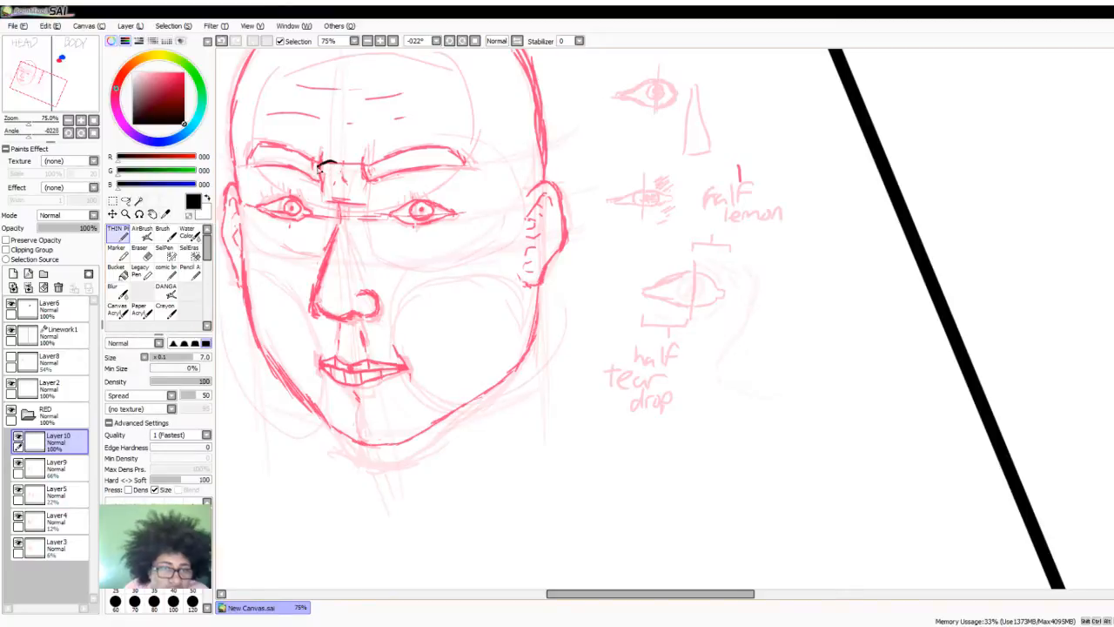
pyautogui.moveTo(324, 169); pyautogui.dragTo(304, 179)
pyautogui.hotkey('ctrl', 'z')
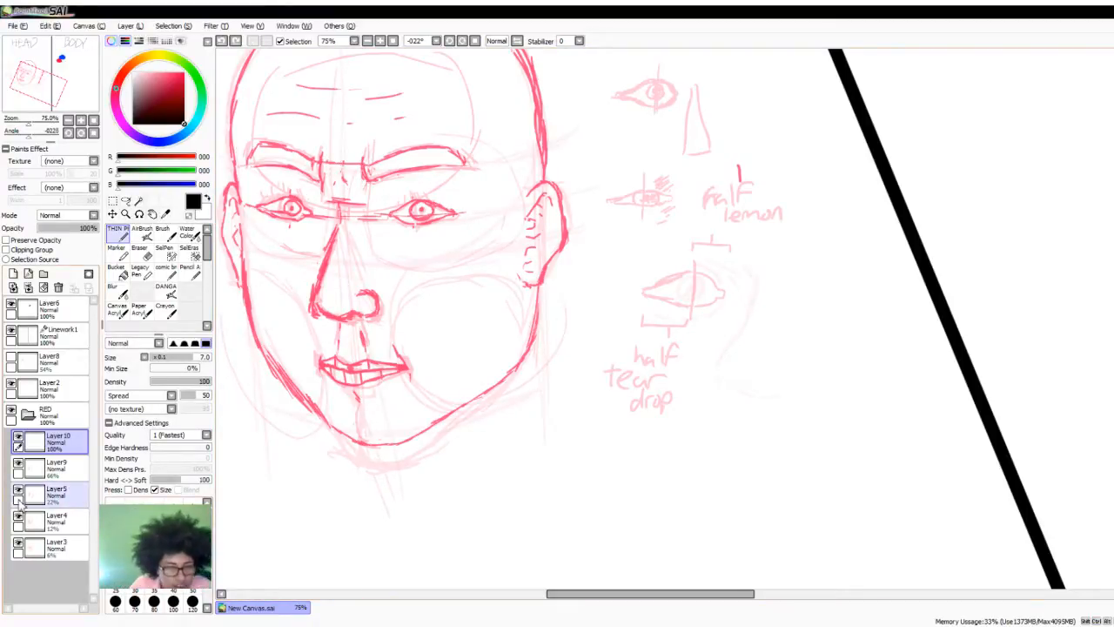
# - Set Layer5's opacity to 18% and Layer9's opacity to 84%
pyautogui.click(53, 546)
pyautogui.scroll(-2, 470, 485)
pyautogui.scroll(2, 470, 485)
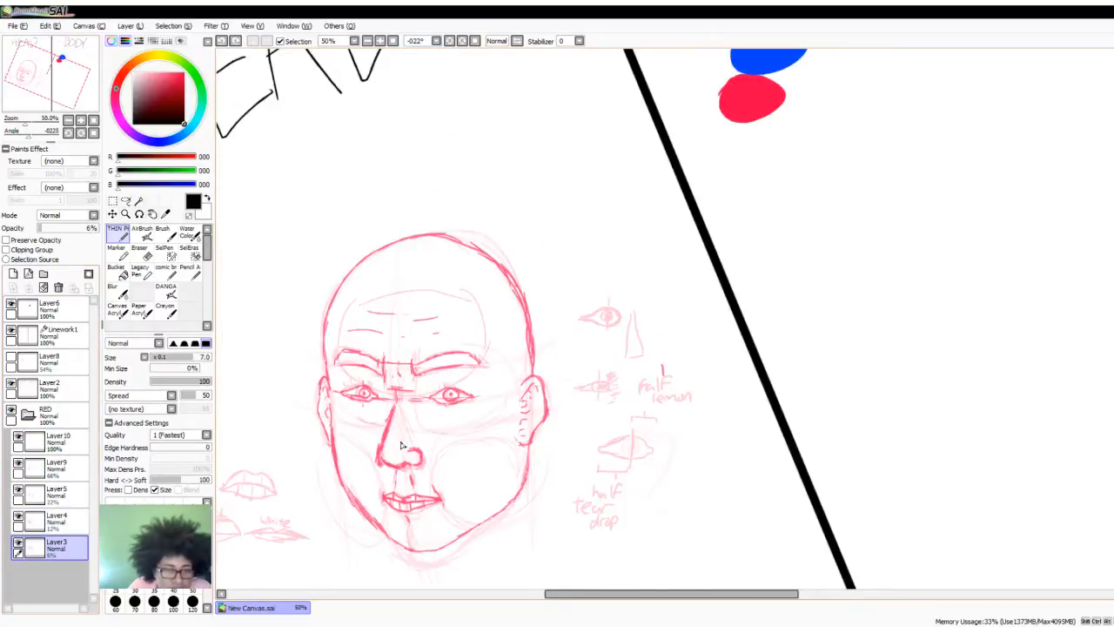
pyautogui.click(67, 492)
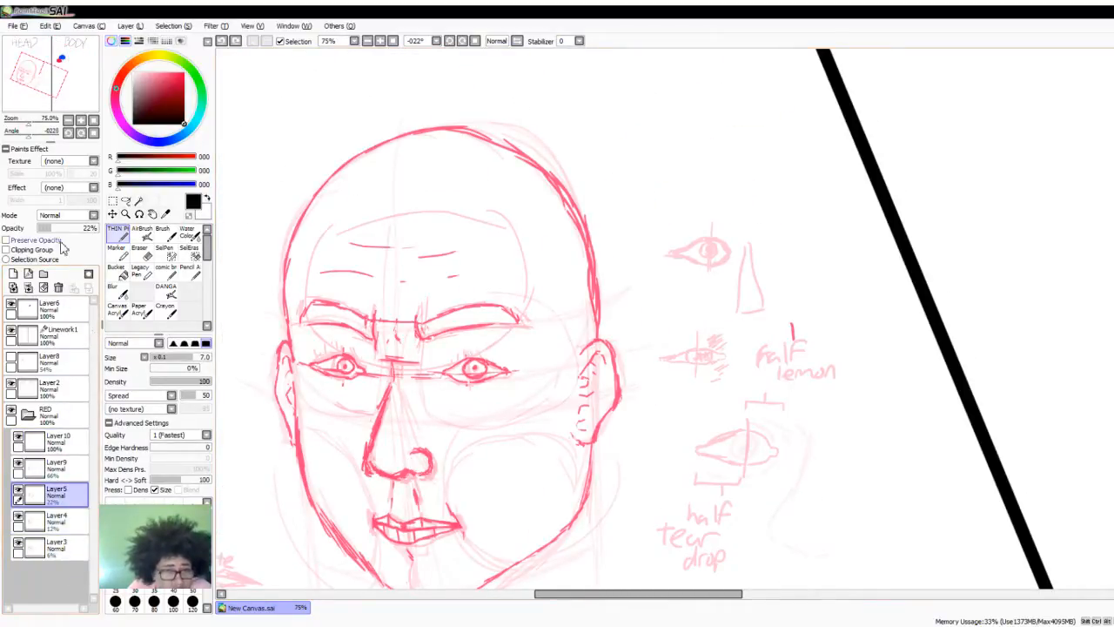
pyautogui.moveTo(52, 228); pyautogui.dragTo(49, 228)
pyautogui.scroll(-3, 384, 380)
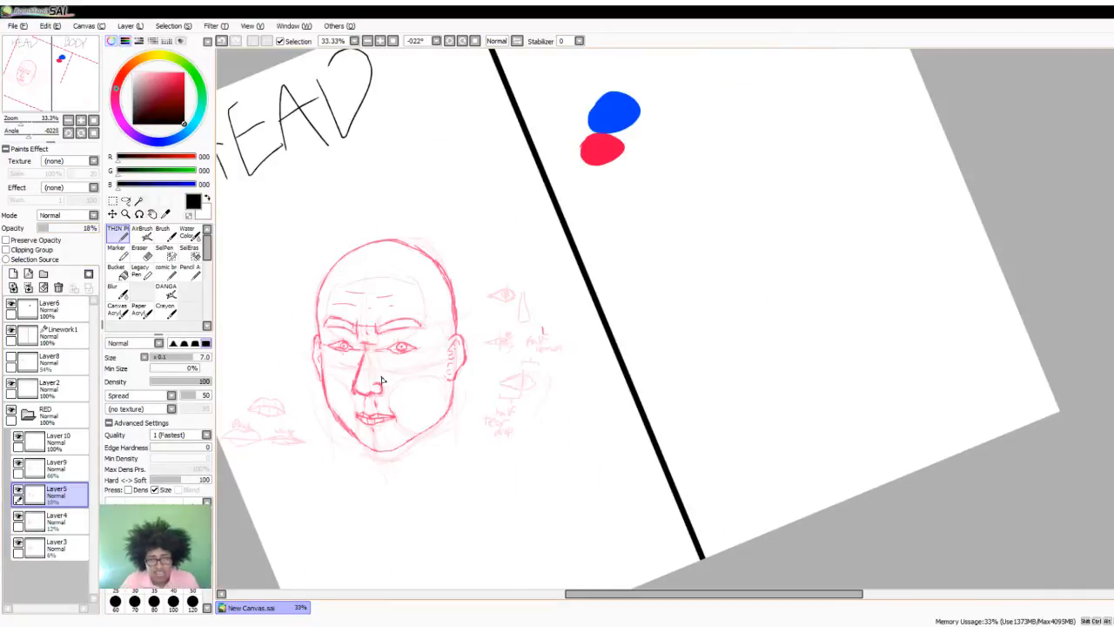
pyautogui.scroll(1, 394, 361)
pyautogui.click(69, 465)
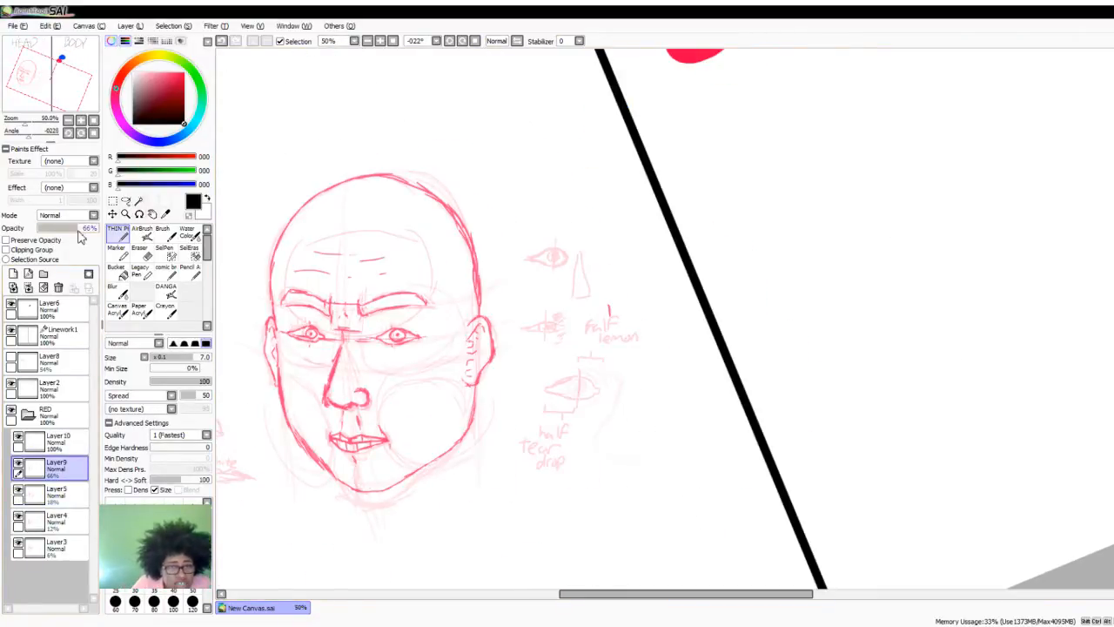
pyautogui.moveTo(83, 229); pyautogui.dragTo(90, 231)
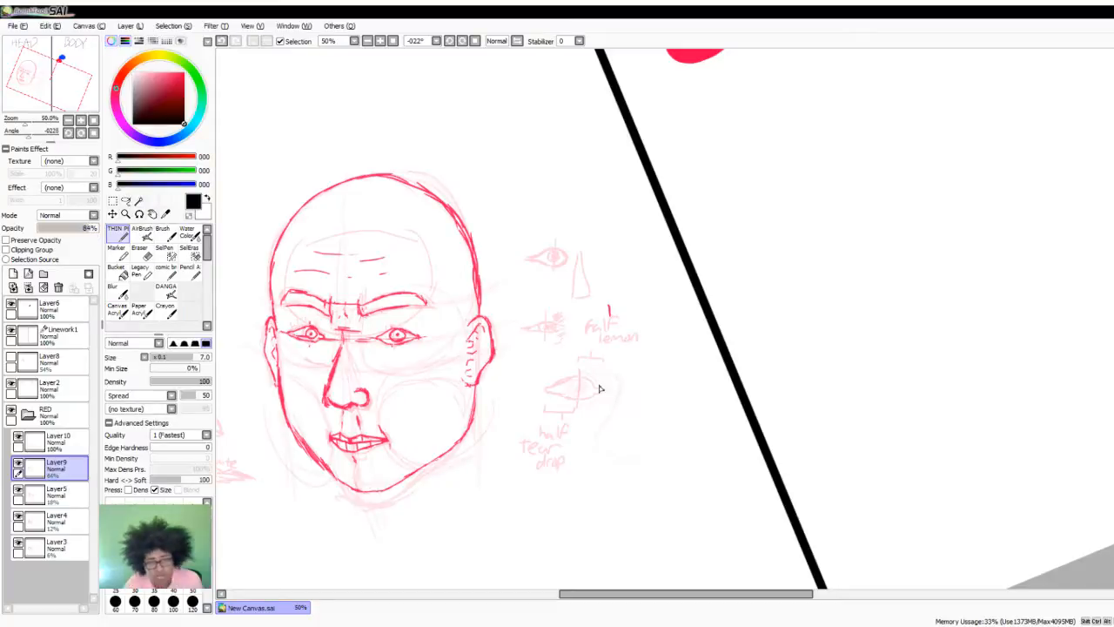
# - Collapse the RED layer folder and rename it HEAD
pyautogui.scroll(-2, 659, 390)
pyautogui.scroll(1, 652, 385)
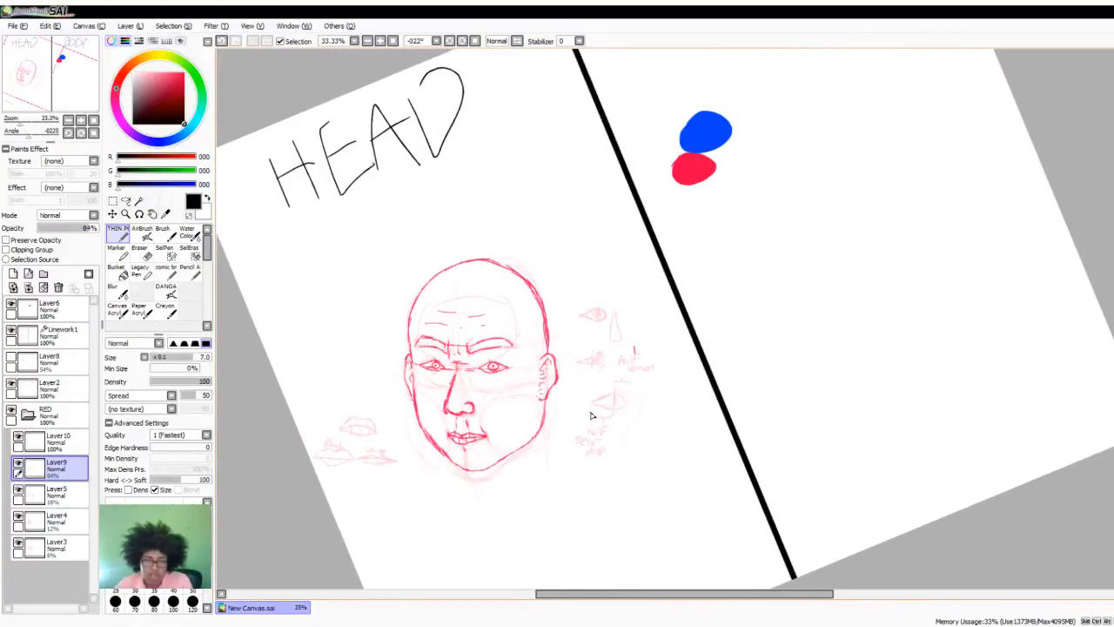
pyautogui.scroll(-1, 591, 416)
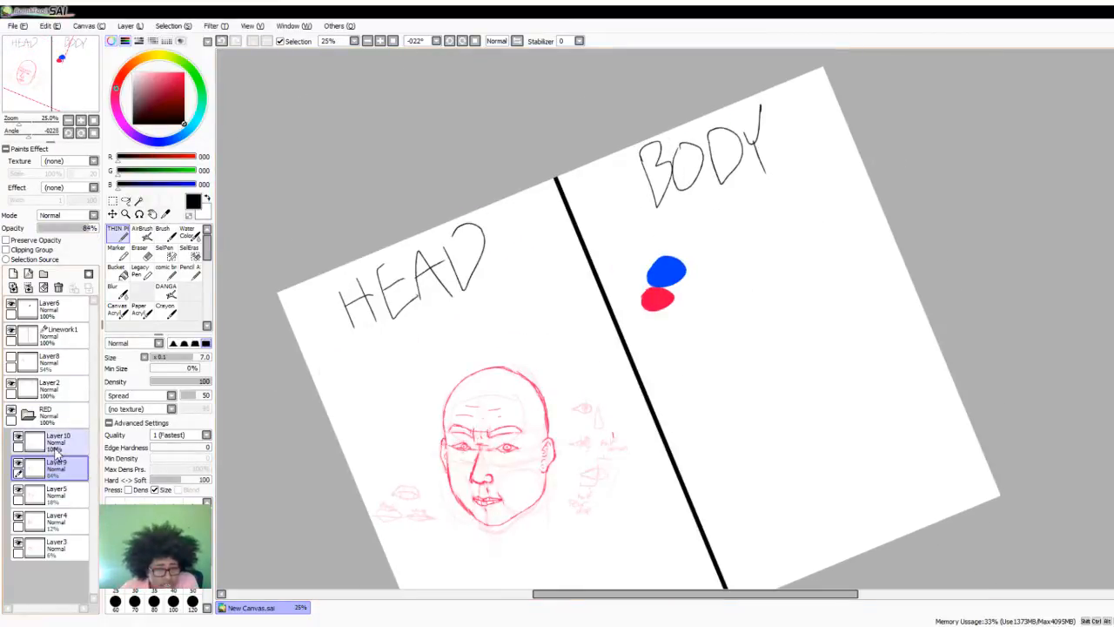
pyautogui.click(55, 447)
pyautogui.click(33, 416)
pyautogui.doubleClick(53, 419)
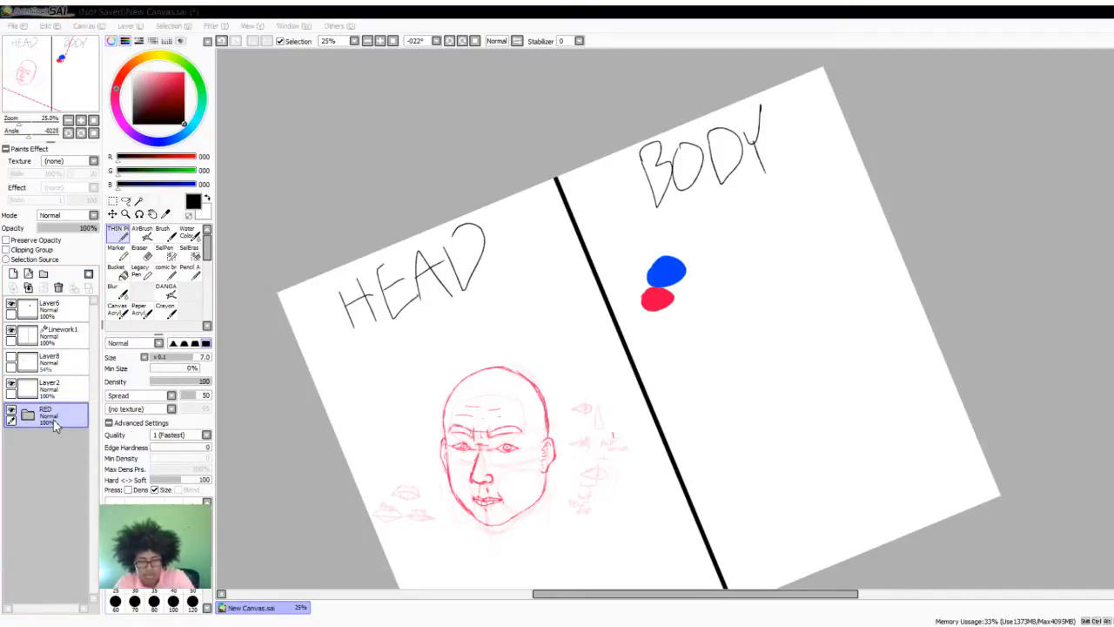
pyautogui.write('HEAD')
pyautogui.press('Return')
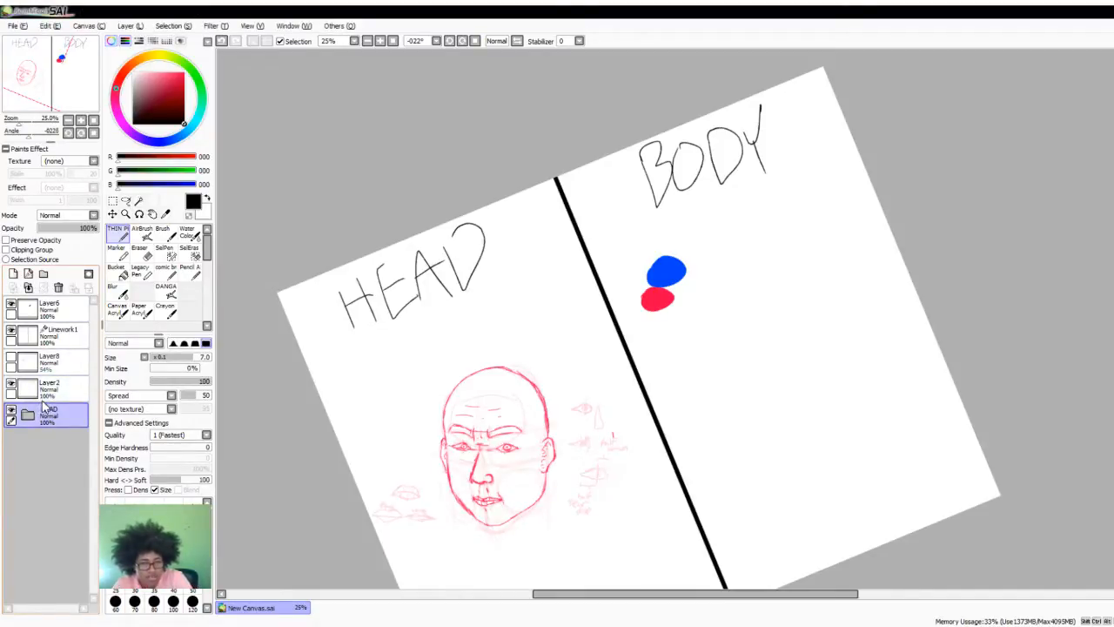
# - Change the name of the folder holding the red head layers to REDHEADS
pyautogui.click(47, 390)
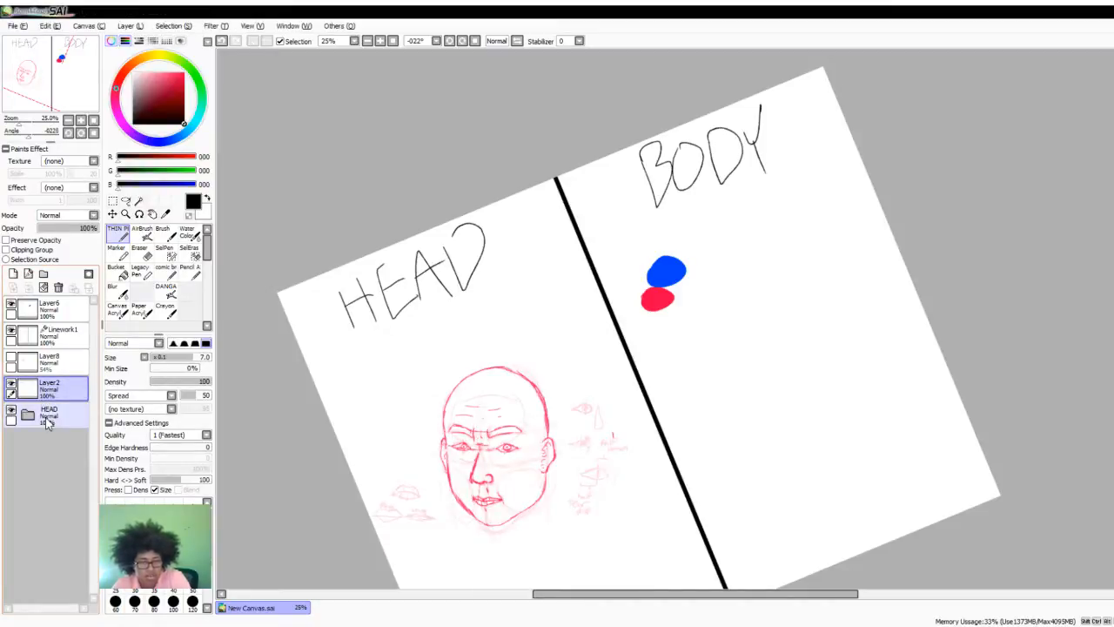
pyautogui.click(48, 422)
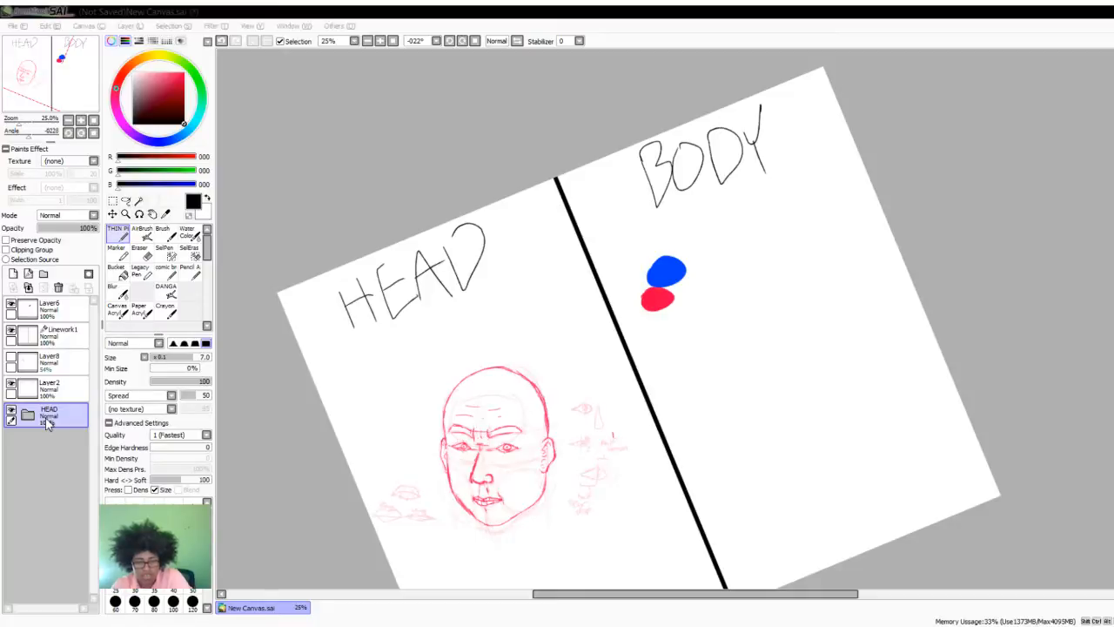
pyautogui.write('REDHEADS')
pyautogui.press('Return')
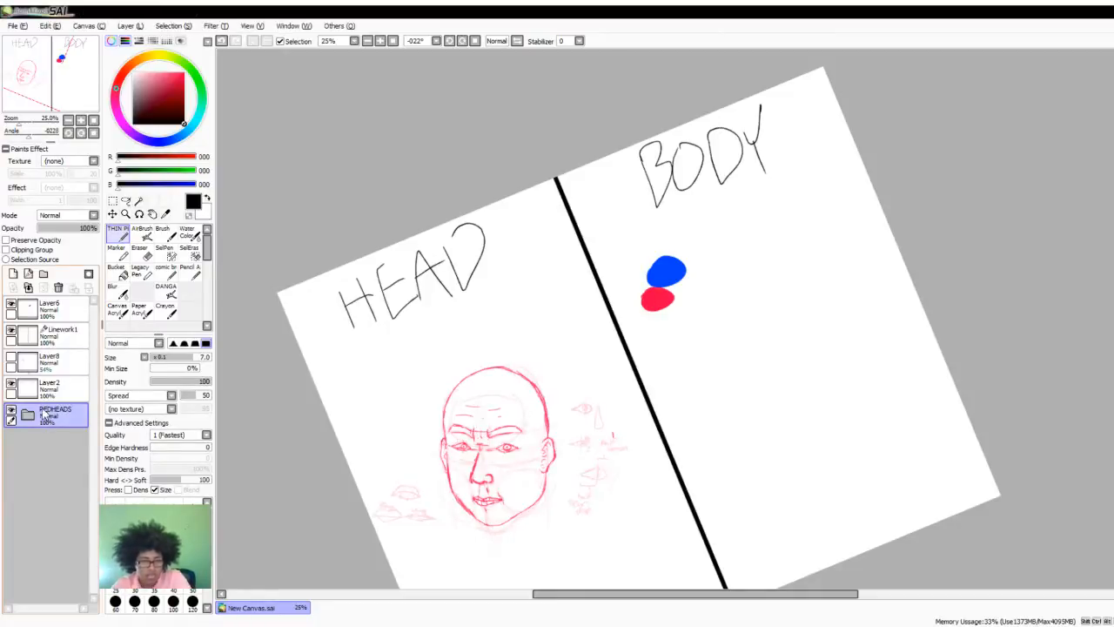
# - Add a new layer and a new layer folder above REDHEADS, and move the new layer into that folder
pyautogui.click(12, 275)
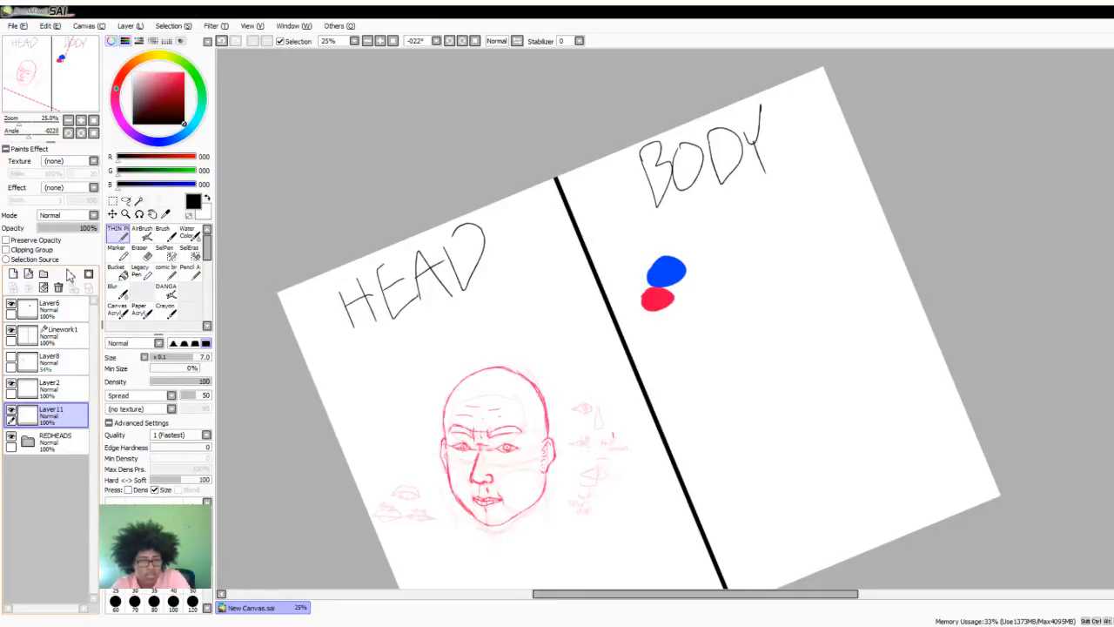
pyautogui.click(44, 274)
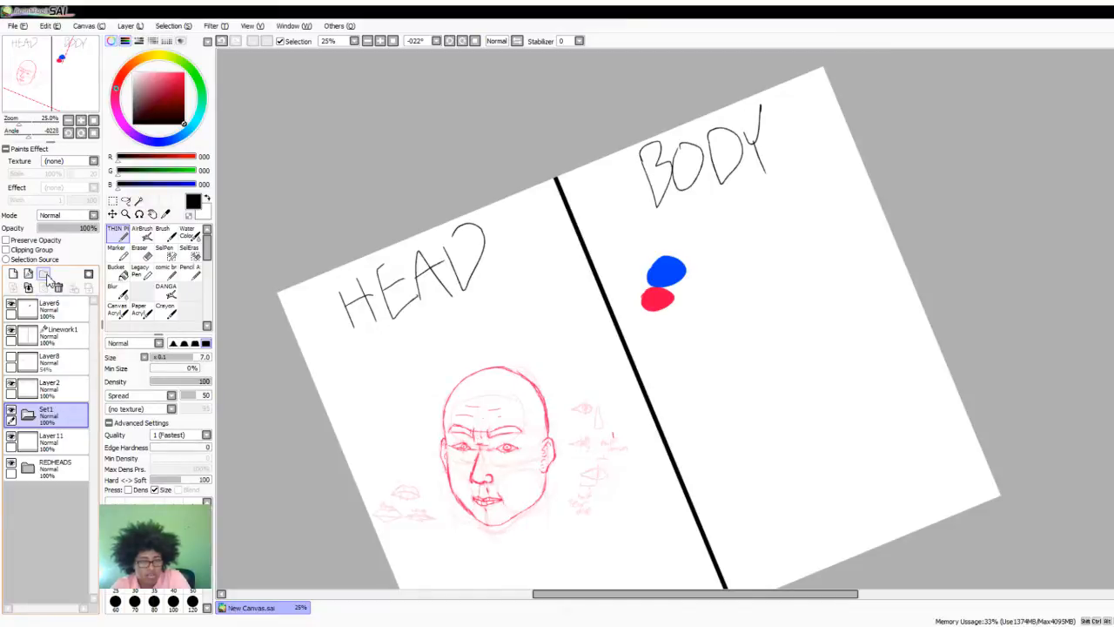
pyautogui.moveTo(74, 445); pyautogui.dragTo(79, 430)
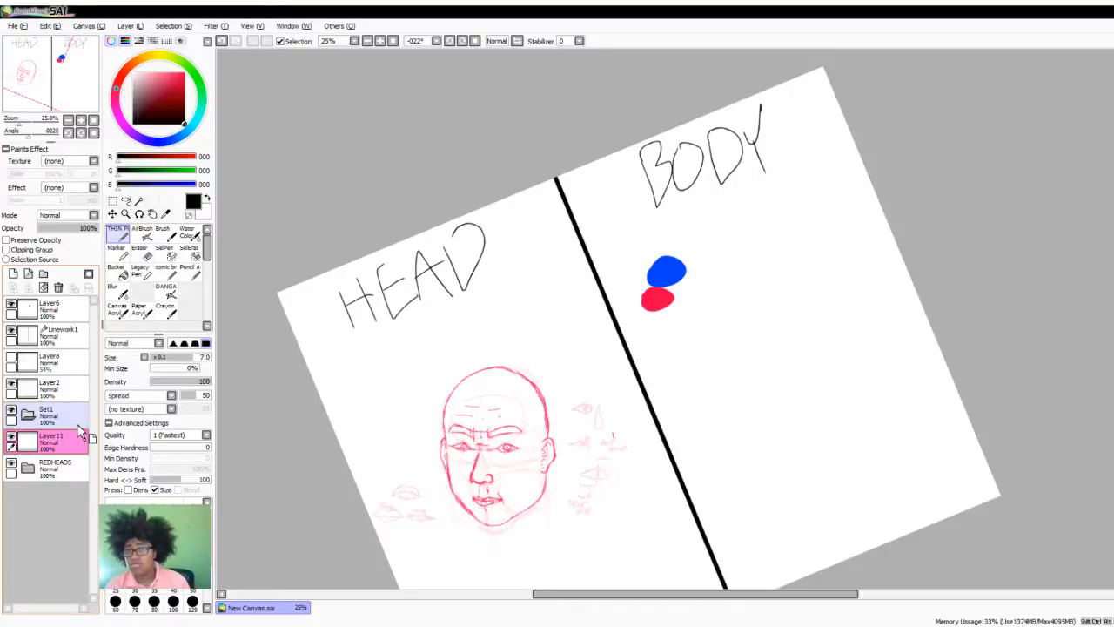
pyautogui.moveTo(78, 429)
pyautogui.mouseDown()
pyautogui.moveTo(57, 423)
pyautogui.moveTo(58, 445)
pyautogui.moveTo(56, 427)
pyautogui.mouseUp()
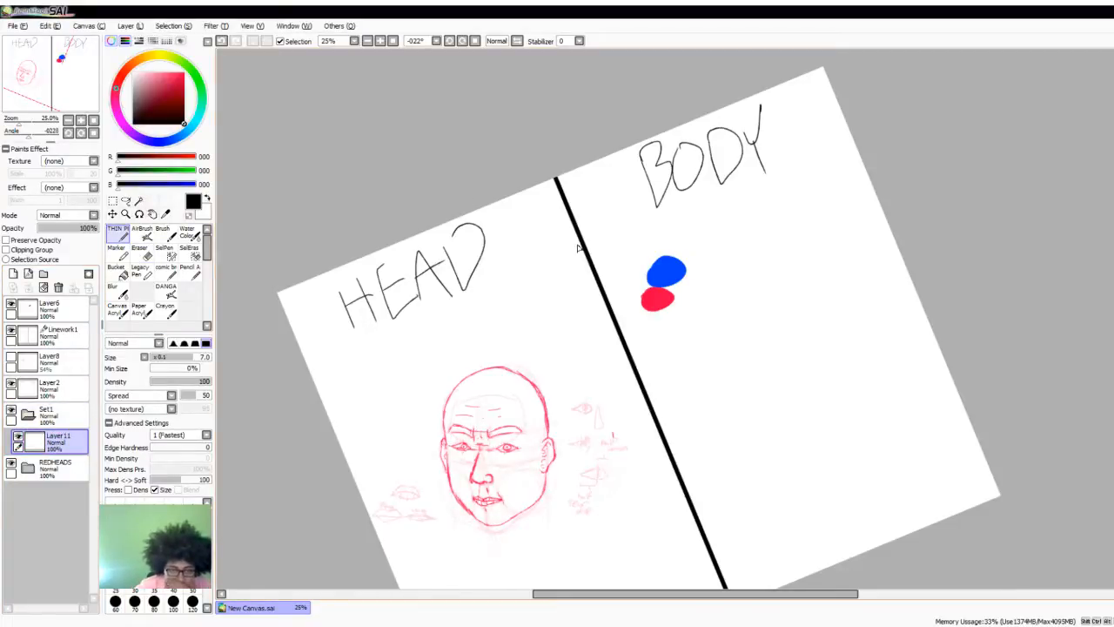
# - Reset the canvas rotation to 0° so both halves stand upright
pyautogui.scroll(-1, 846, 343)
pyautogui.scroll(2, 836, 338)
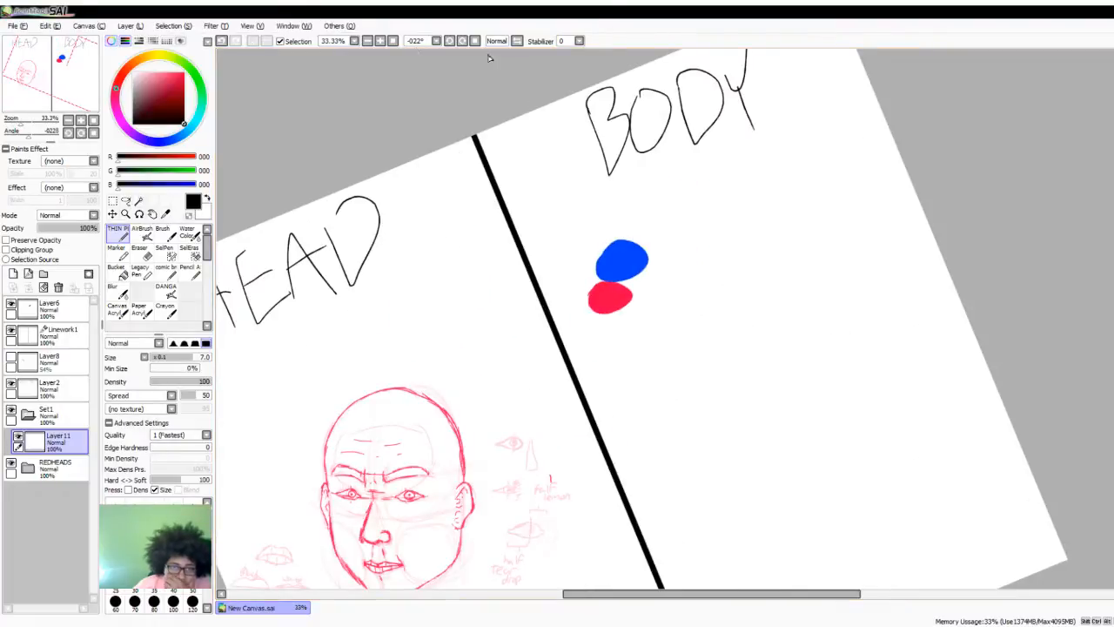
pyautogui.click(436, 43)
pyautogui.scroll(-1, 638, 307)
pyautogui.scroll(3, 597, 348)
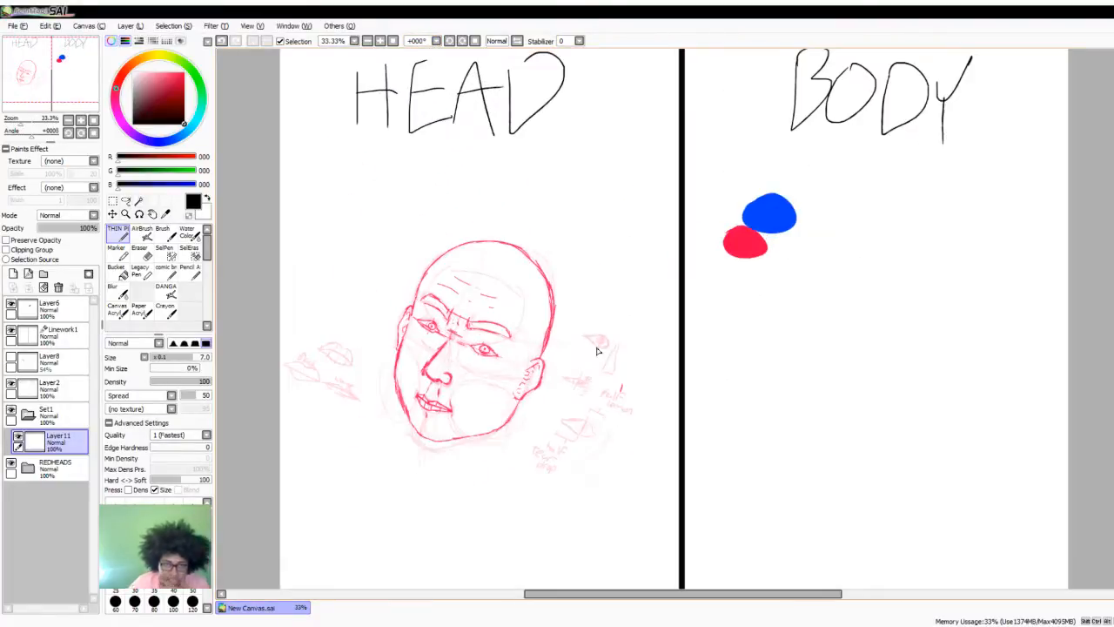
pyautogui.scroll(-2, 739, 304)
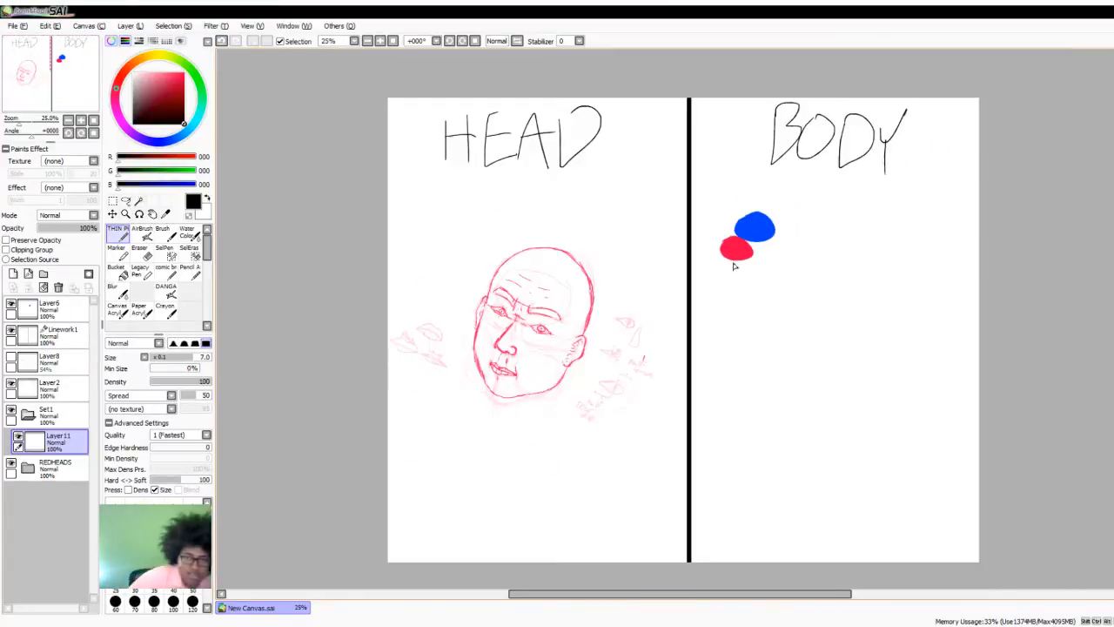
pyautogui.scroll(1, 807, 257)
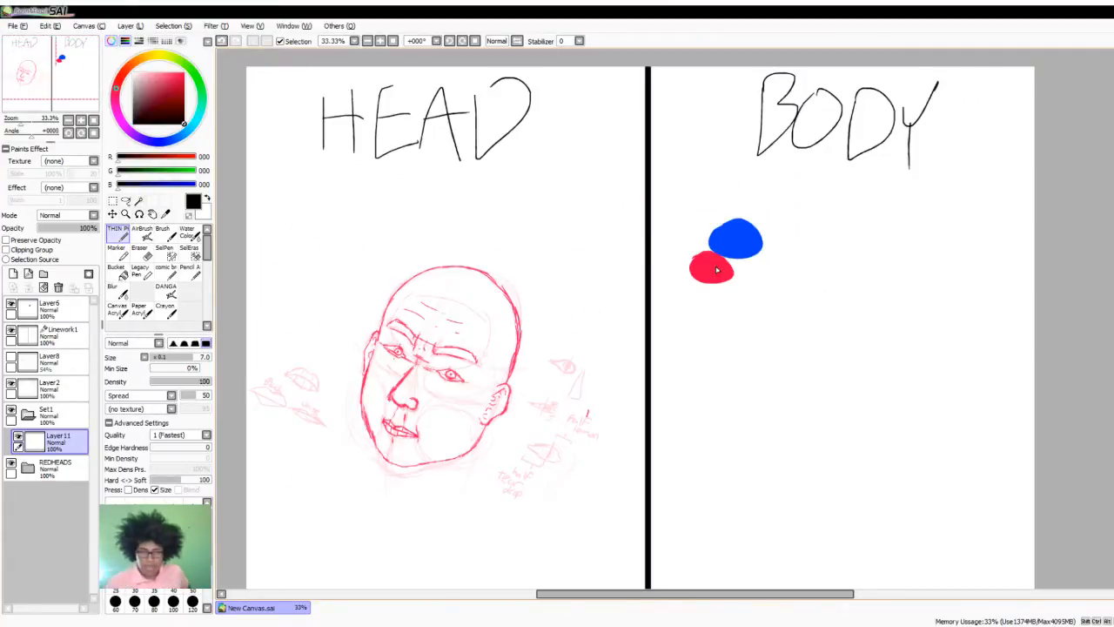
# - Set the drawing colour to black and rename the layer inside the new folder LINEART
pyautogui.keyDown('alt'); pyautogui.click(717, 270); pyautogui.keyUp('alt')
pyautogui.scroll(1, 796, 388)
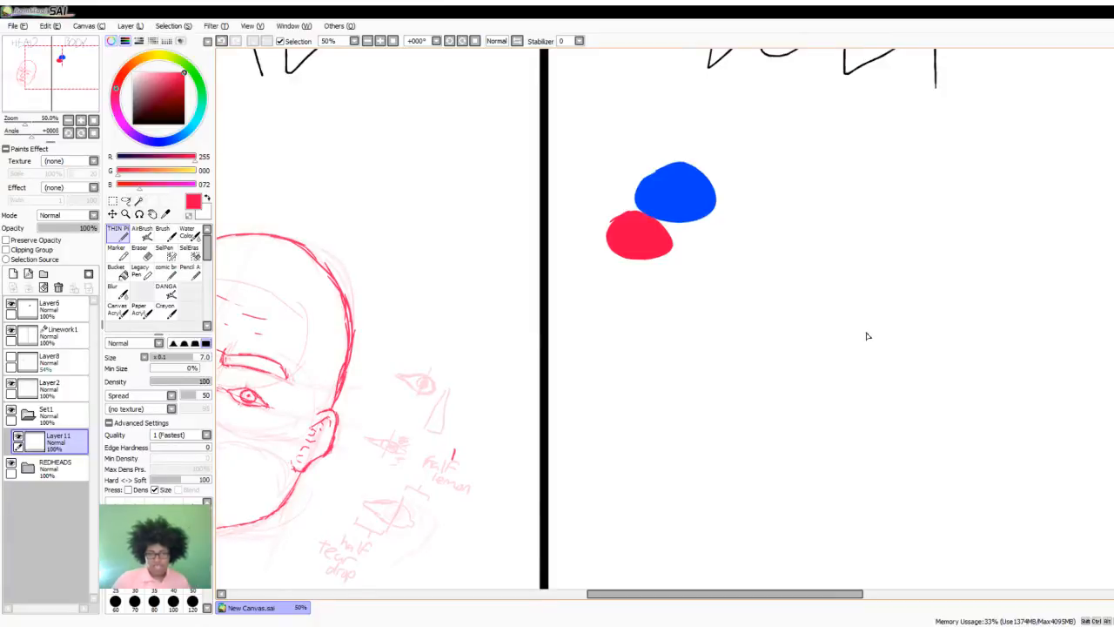
pyautogui.click(183, 123)
pyautogui.doubleClick(53, 448)
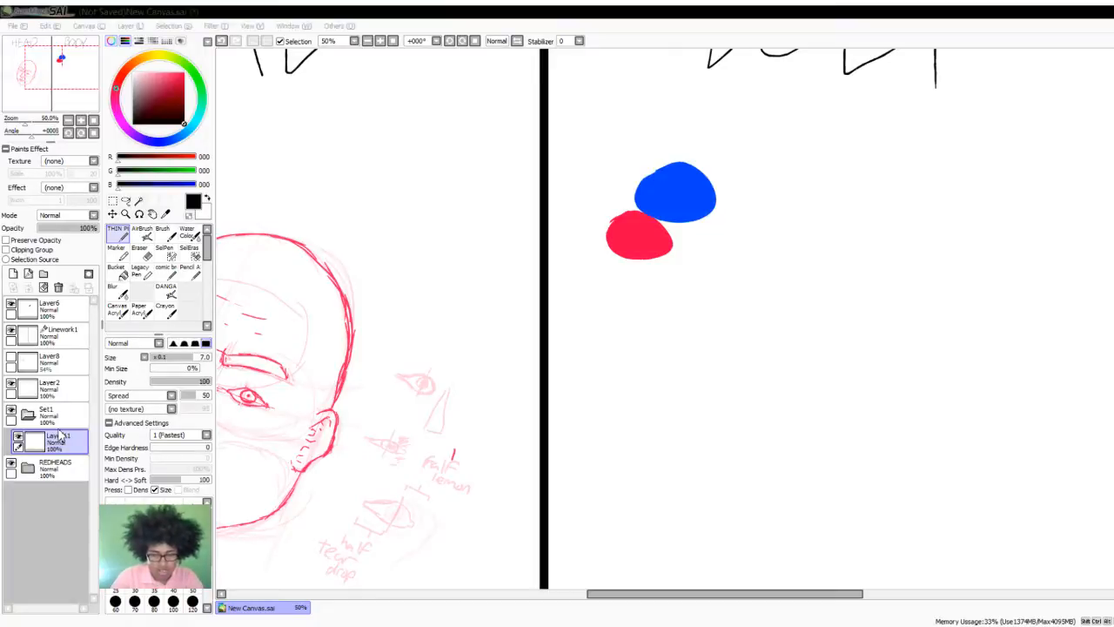
pyautogui.press('Return')
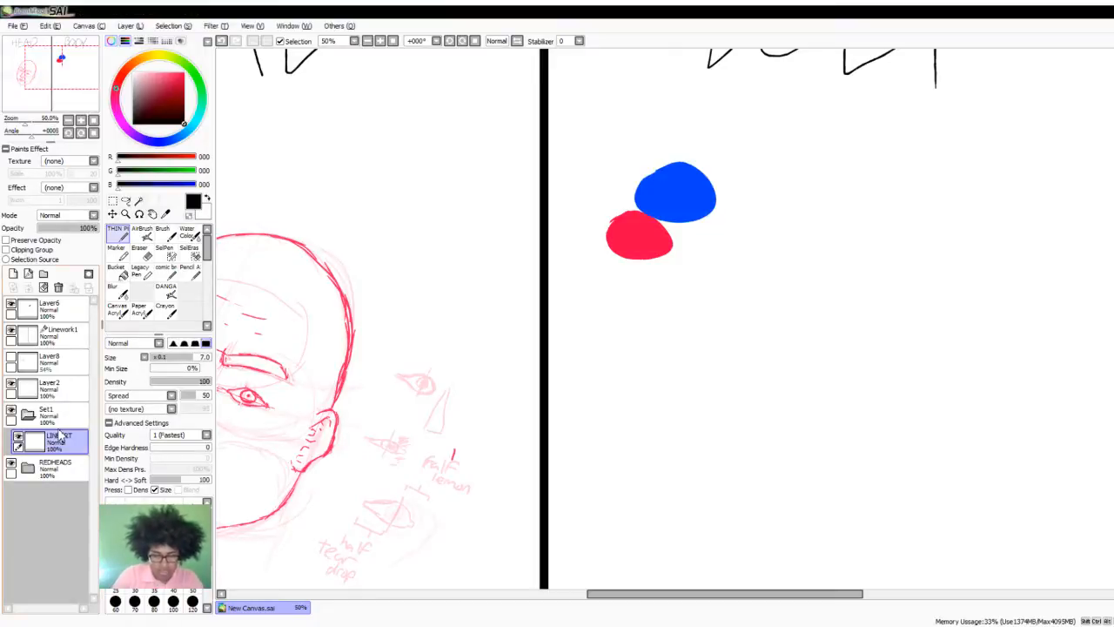
pyautogui.click(183, 75)
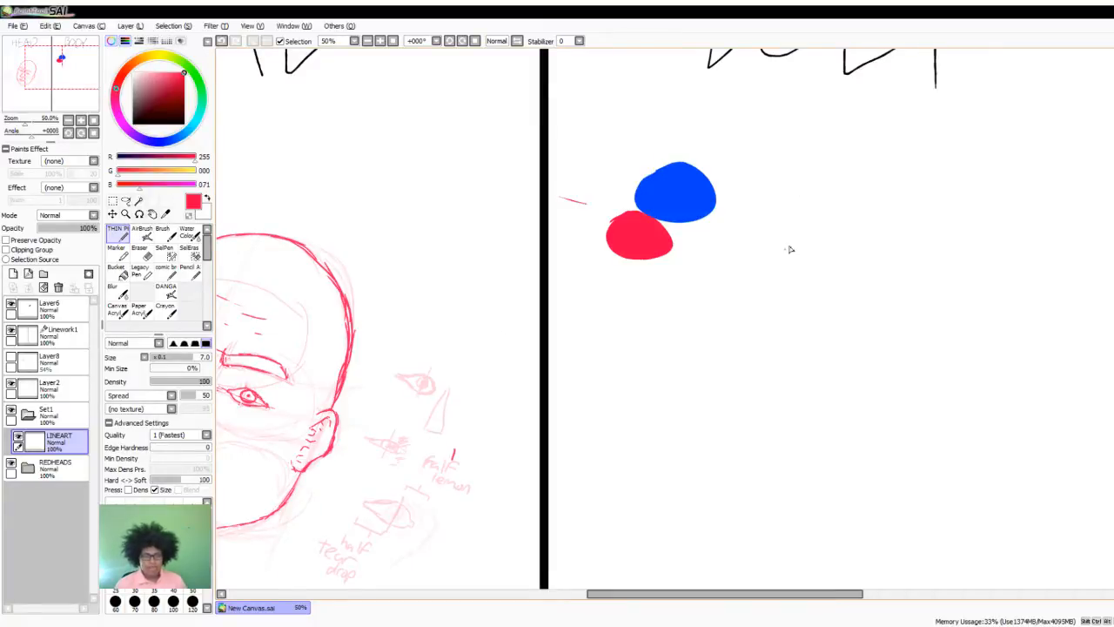
pyautogui.click(184, 123)
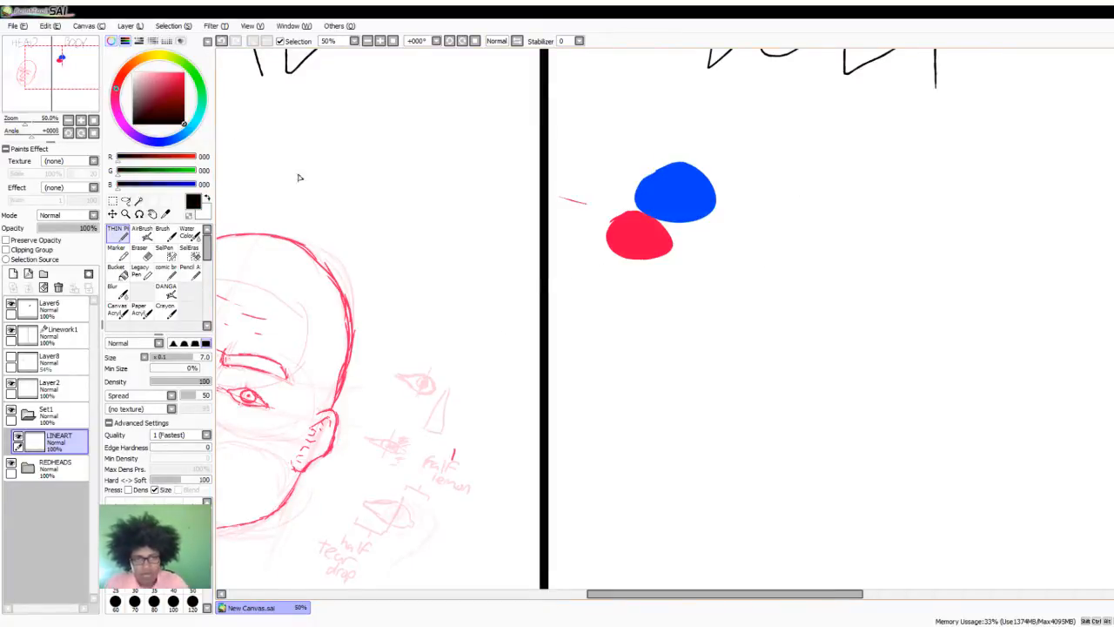
pyautogui.hotkey('ctrl', 'z')
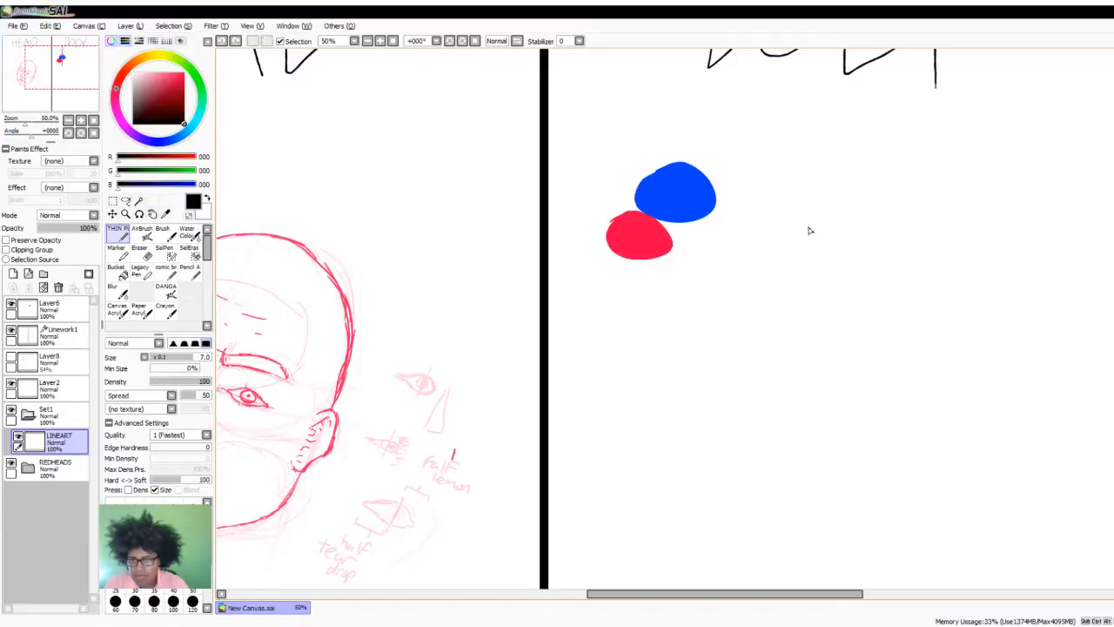
# - Draw a small black face in the BODY half beside the colour swatches, with a U-shaped jaw, slanted brows, oval eyes, nose and mouth
pyautogui.moveTo(810, 231)
pyautogui.mouseDown()
pyautogui.moveTo(818, 279)
pyautogui.moveTo(817, 262)
pyautogui.moveTo(830, 284)
pyautogui.moveTo(818, 279)
pyautogui.moveTo(844, 287)
pyautogui.moveTo(820, 277)
pyautogui.moveTo(870, 278)
pyautogui.moveTo(873, 219)
pyautogui.mouseUp()
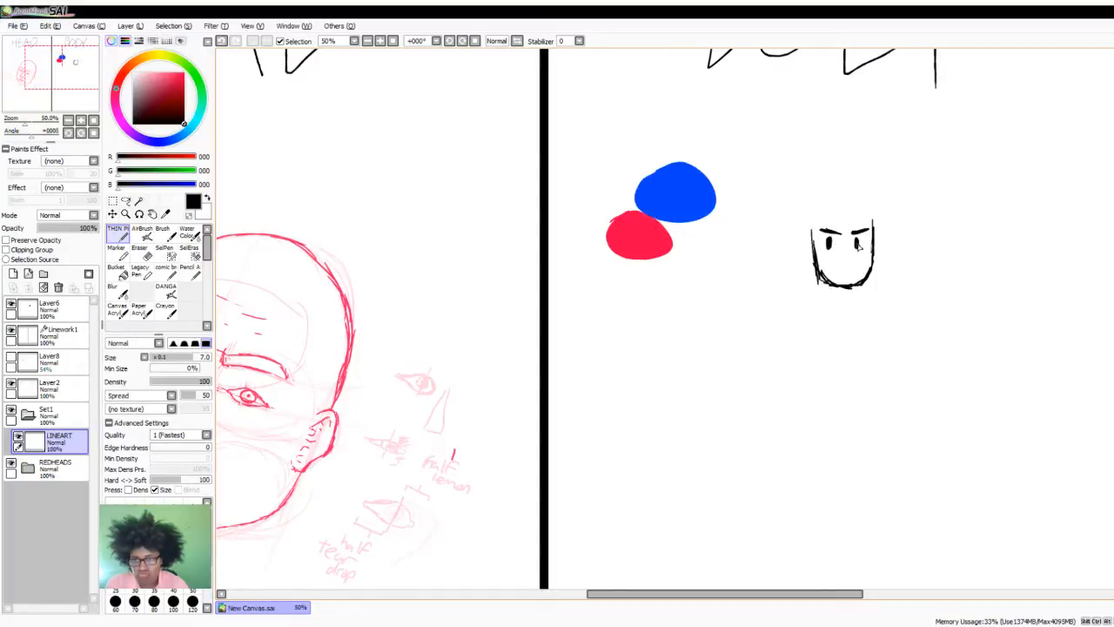
pyautogui.moveTo(852, 269); pyautogui.dragTo(857, 275)
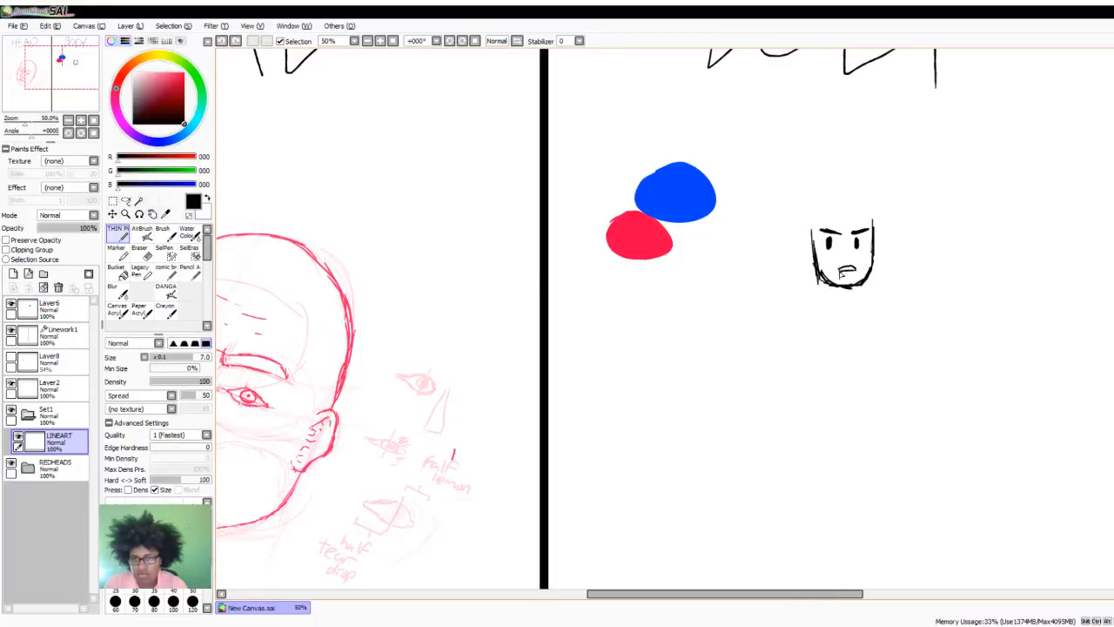
pyautogui.moveTo(837, 271); pyautogui.dragTo(846, 270)
# - Add ears on both sides of the small face and spiky hair with a jagged fringe above the brows
pyautogui.moveTo(805, 253); pyautogui.dragTo(811, 281)
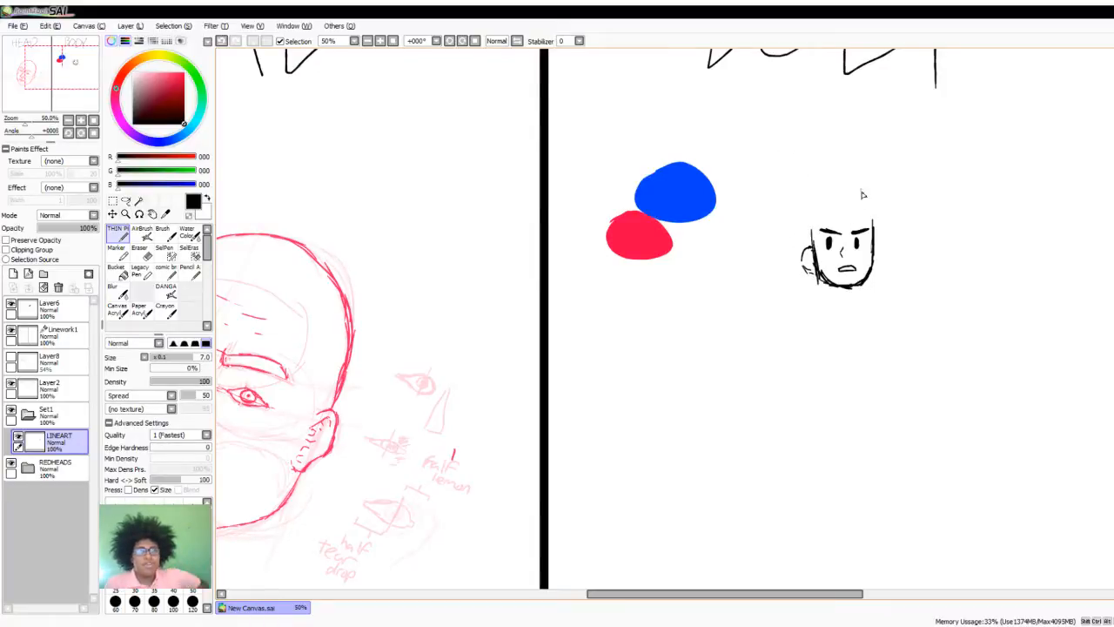
pyautogui.moveTo(810, 247); pyautogui.dragTo(802, 269)
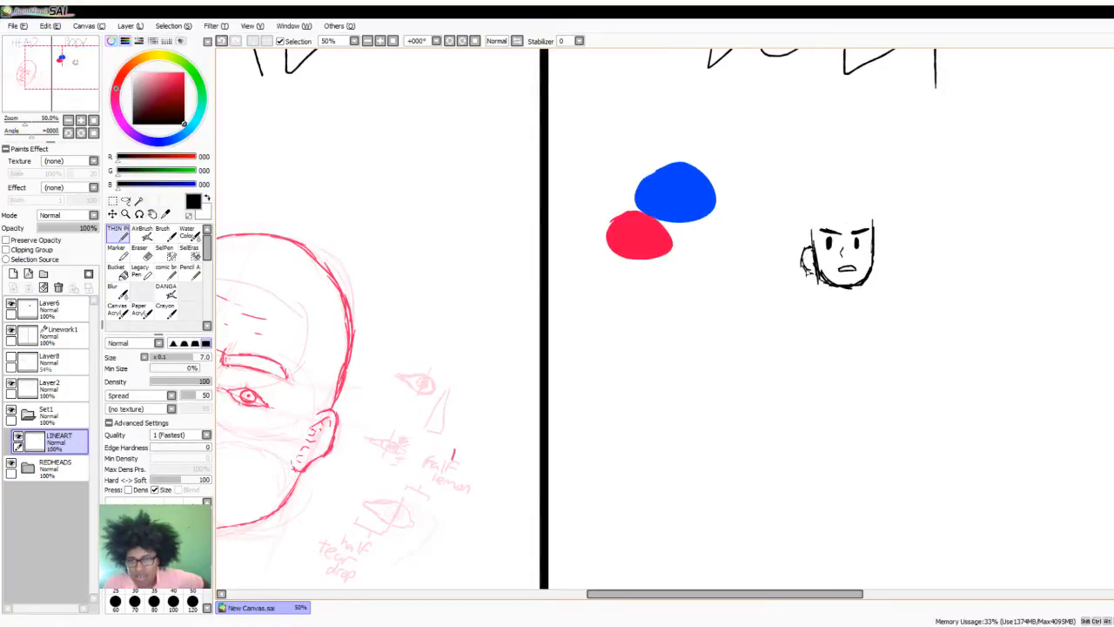
pyautogui.moveTo(881, 248); pyautogui.dragTo(885, 267)
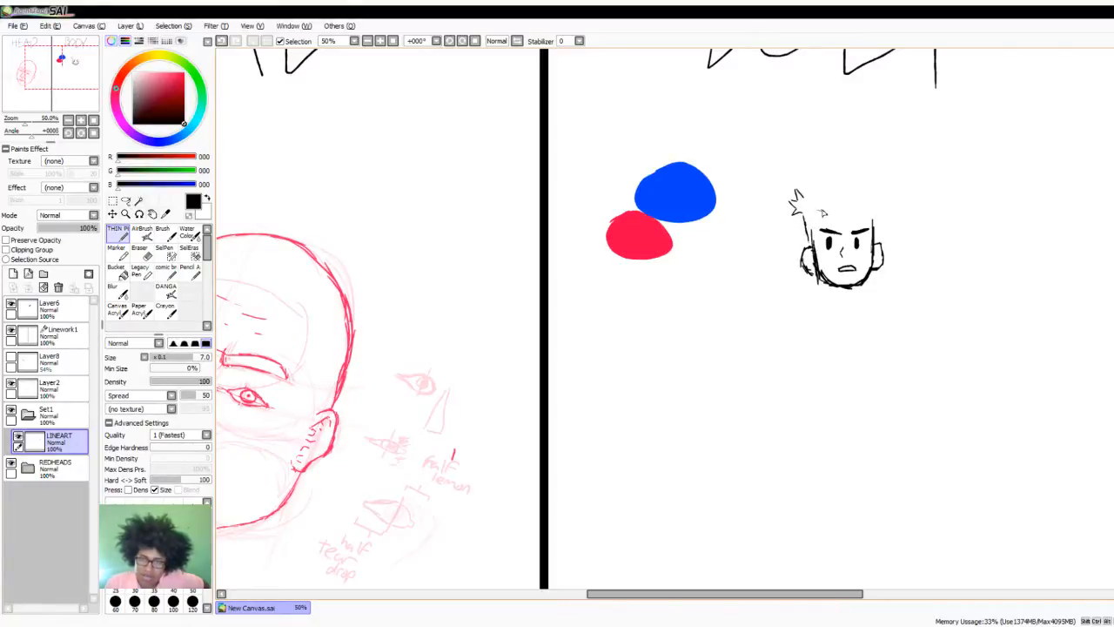
pyautogui.moveTo(816, 211)
pyautogui.mouseDown()
pyautogui.moveTo(894, 225)
pyautogui.moveTo(883, 203)
pyautogui.moveTo(898, 207)
pyautogui.moveTo(872, 180)
pyautogui.moveTo(879, 173)
pyautogui.moveTo(833, 186)
pyautogui.moveTo(839, 171)
pyautogui.moveTo(810, 189)
pyautogui.moveTo(815, 238)
pyautogui.mouseUp()
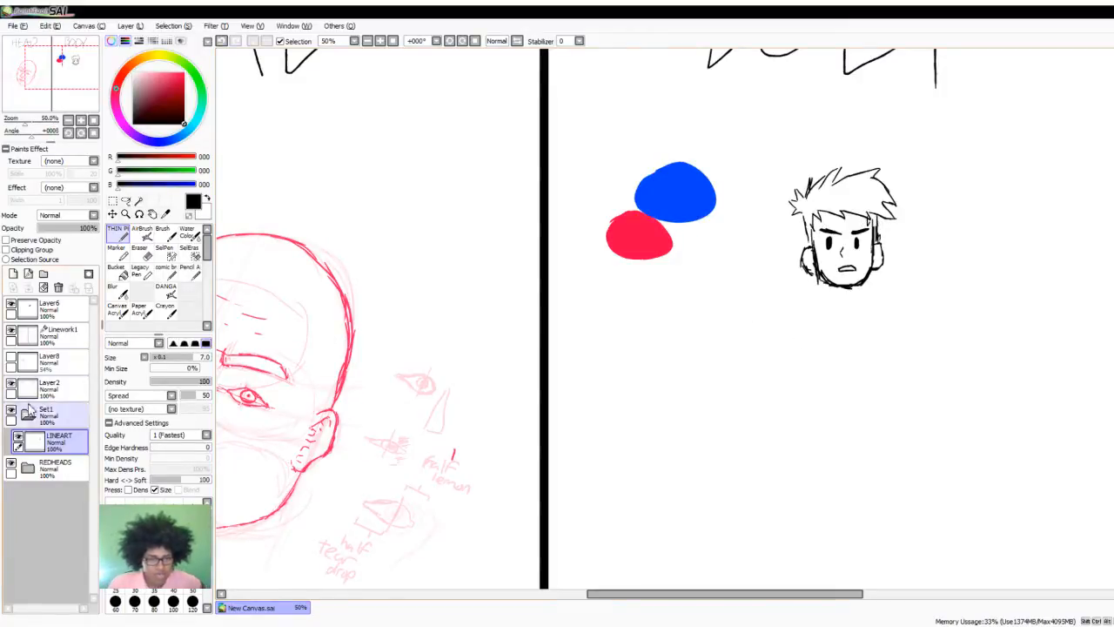
# - Add a new layer beneath LINEART in the Set1 folder and set the drawing colour to red (255, 0, 71)
pyautogui.click(28, 275)
pyautogui.moveTo(62, 474); pyautogui.dragTo(63, 480)
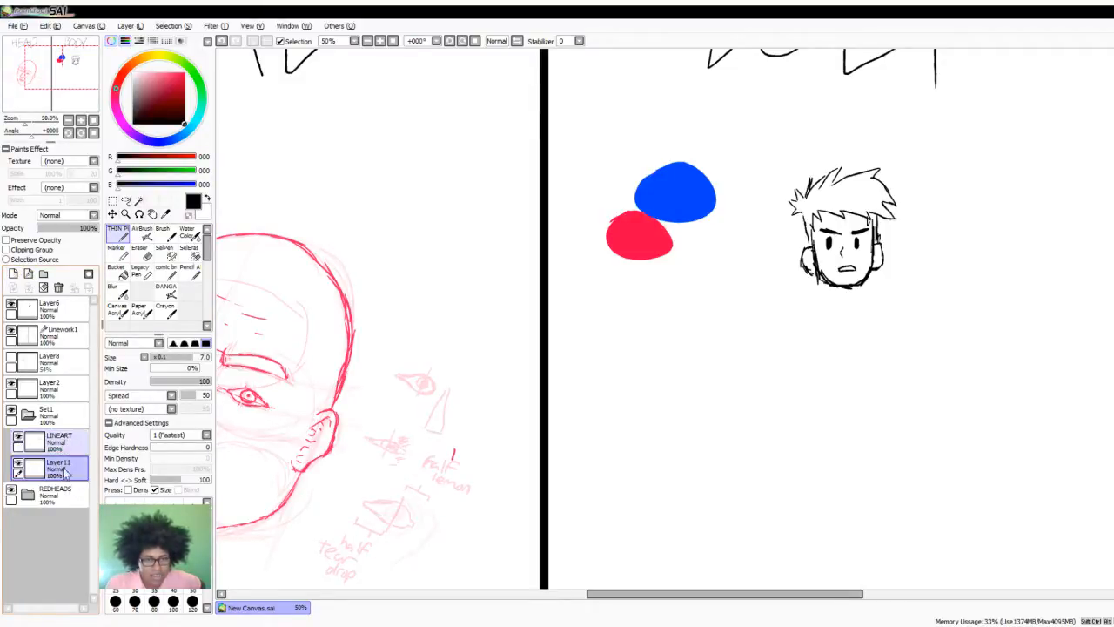
pyautogui.moveTo(179, 123); pyautogui.dragTo(197, 69)
# - Move the LINEART layer out of and above the Set1 folder, and rename the folder RED BODY
pyautogui.moveTo(62, 439); pyautogui.dragTo(67, 412)
pyautogui.click(51, 436)
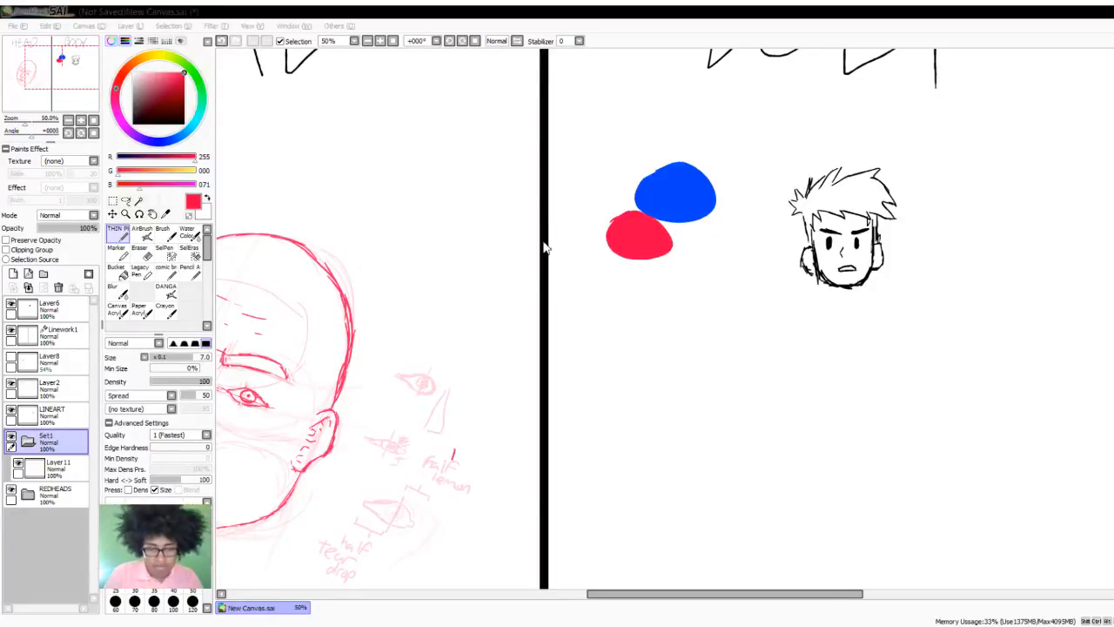
pyautogui.press('Return')
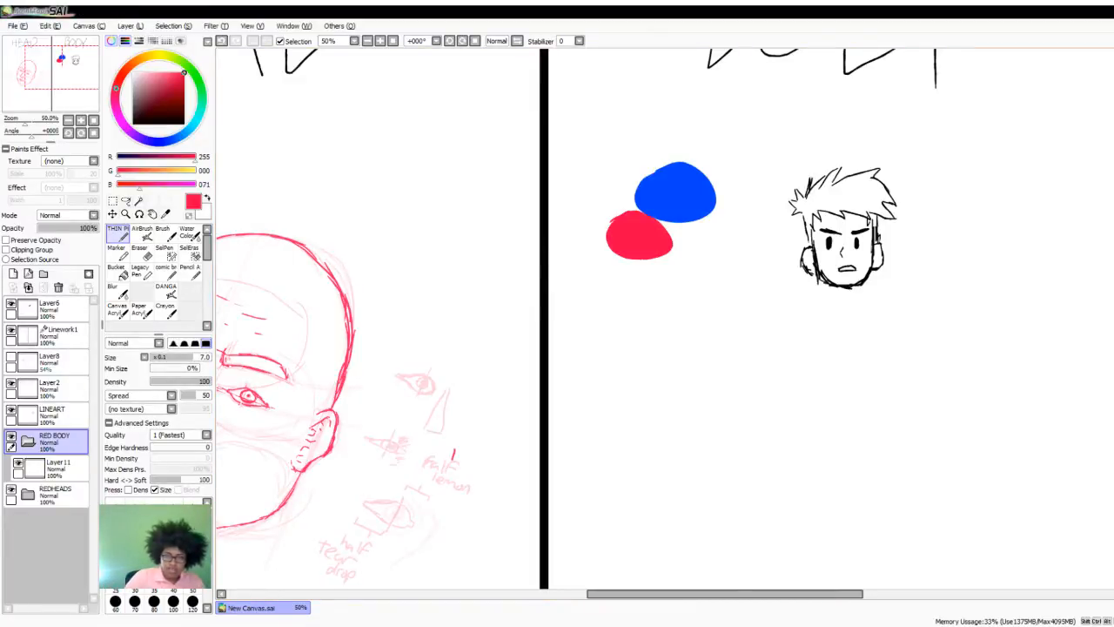
# - Set the opacity of Layer11 in the RED BODY folder to 17%
pyautogui.scroll(-1, 1107, 381)
pyautogui.scroll(-1, 679, 336)
pyautogui.scroll(3, 879, 352)
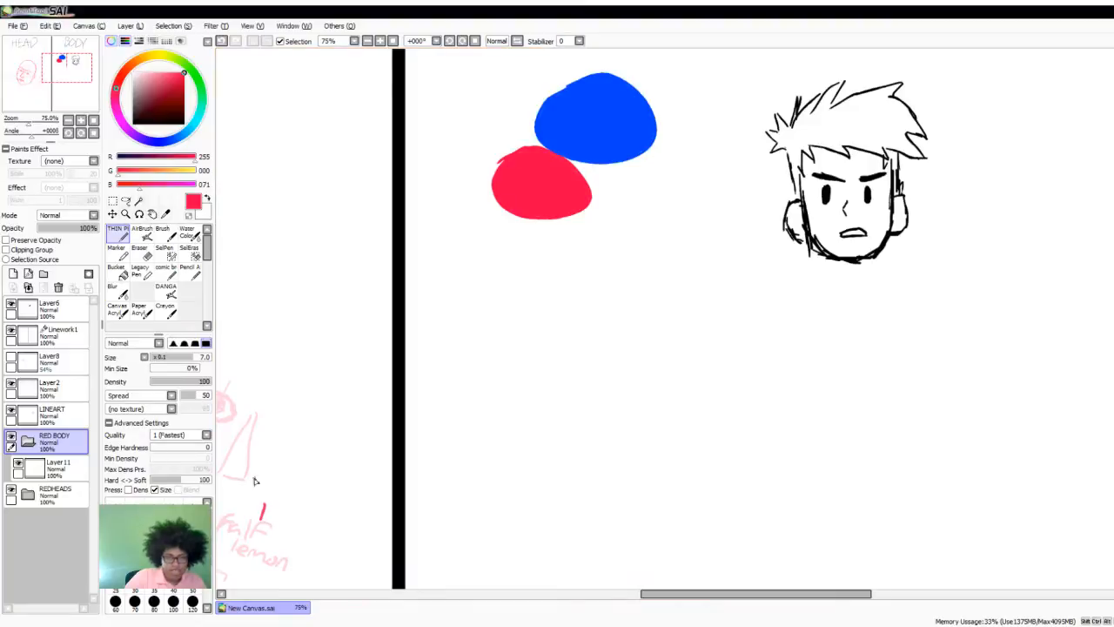
pyautogui.click(56, 469)
pyautogui.moveTo(70, 229); pyautogui.dragTo(50, 235)
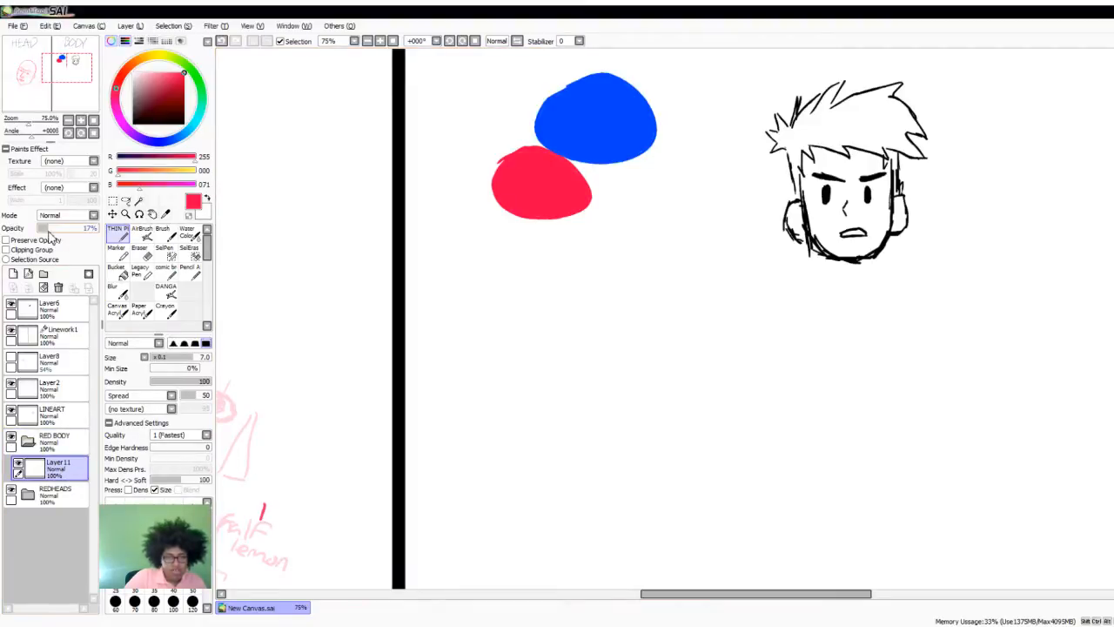
pyautogui.scroll(-3, 684, 231)
pyautogui.scroll(3, 768, 246)
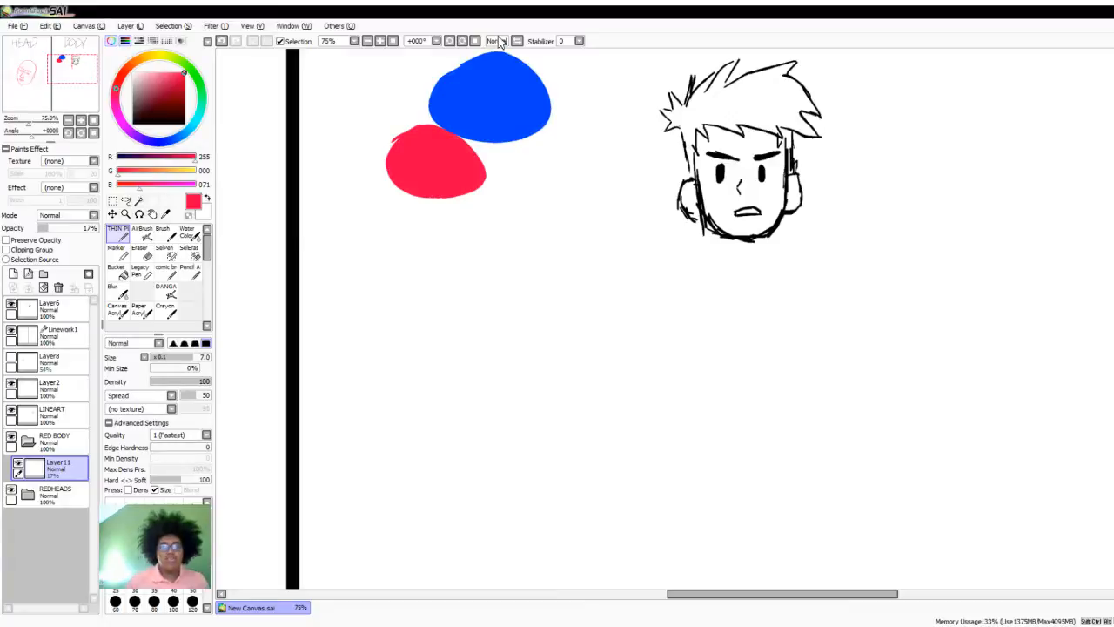
pyautogui.scroll(-4, 393, 261)
pyautogui.scroll(1, 368, 295)
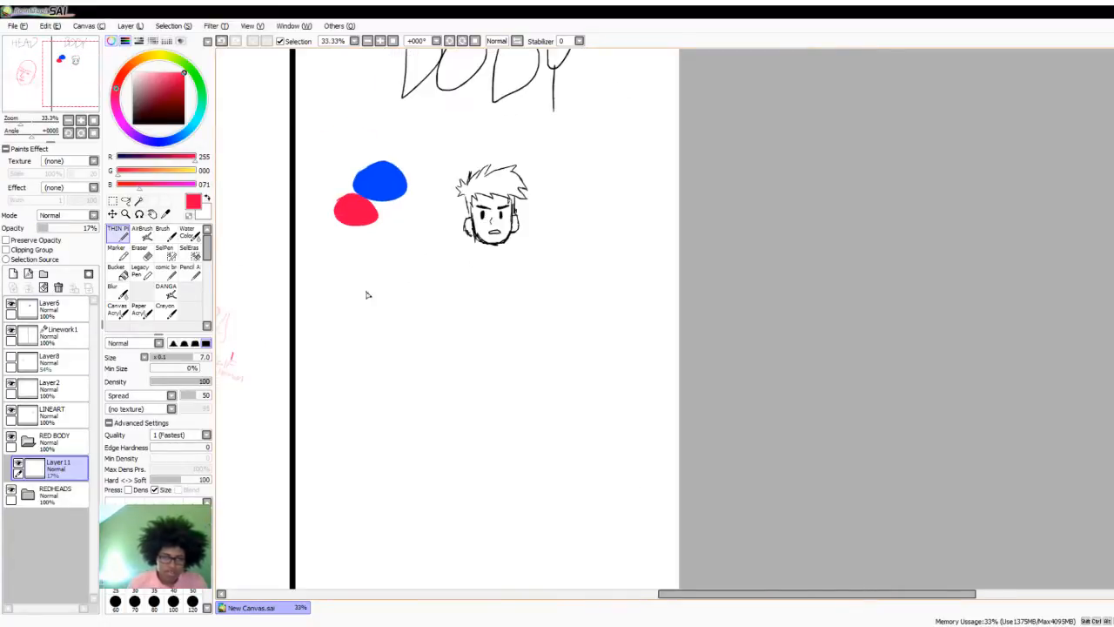
pyautogui.scroll(2, 465, 306)
pyautogui.scroll(-1, 478, 356)
pyautogui.scroll(1, 478, 357)
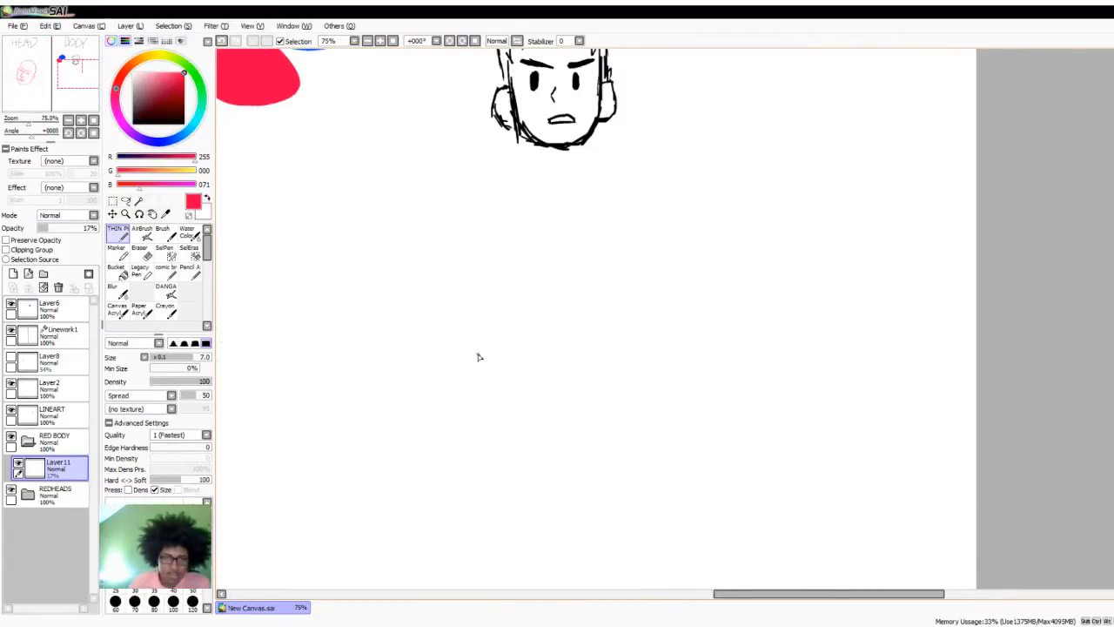
# - Sketch a figure guide below the red blob with a round head, jaw and neck, and a curved spine ending in a short hip line
pyautogui.scroll(-1, 478, 357)
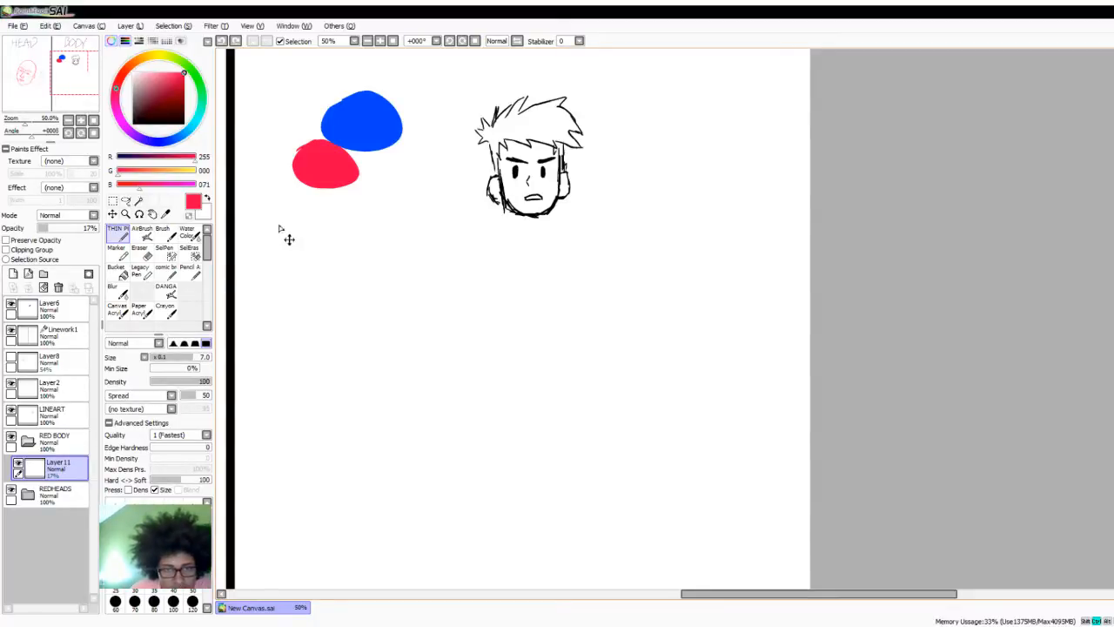
pyautogui.moveTo(284, 216)
pyautogui.mouseDown()
pyautogui.moveTo(334, 247)
pyautogui.moveTo(274, 249)
pyautogui.moveTo(296, 253)
pyautogui.moveTo(311, 354)
pyautogui.mouseUp()
pyautogui.moveTo(310, 265)
pyautogui.mouseDown()
pyautogui.moveTo(308, 421)
pyautogui.moveTo(312, 354)
pyautogui.mouseUp()
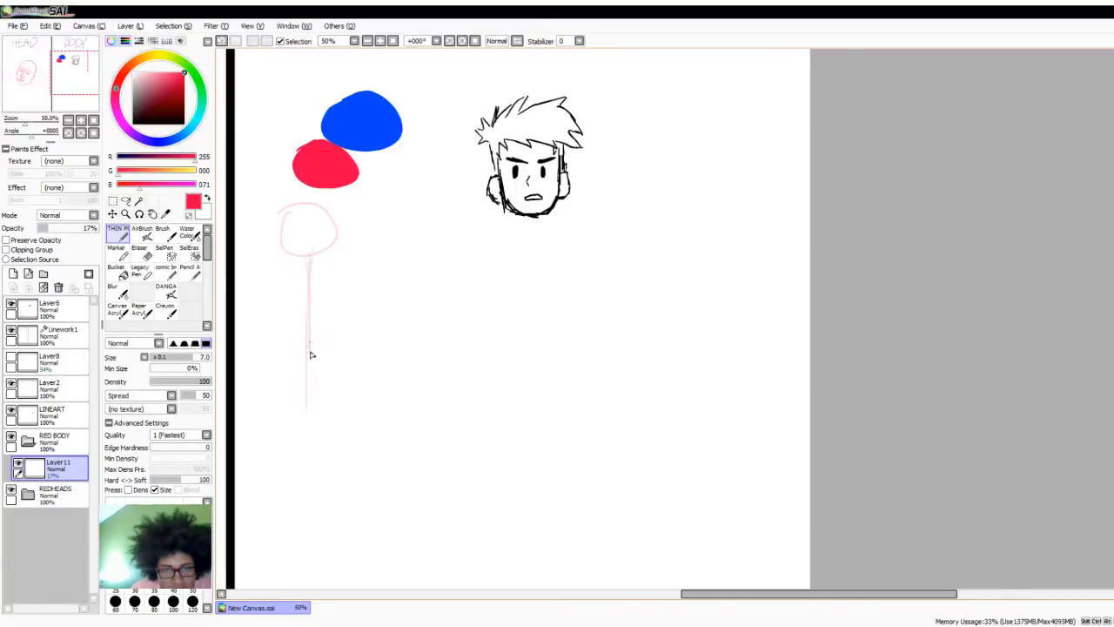
pyautogui.hotkey('ctrl', 'z')
pyautogui.hotkey('ctrl', 'z')
pyautogui.hotkey('ctrl', 'z')
pyautogui.hotkey('ctrl', 'z')
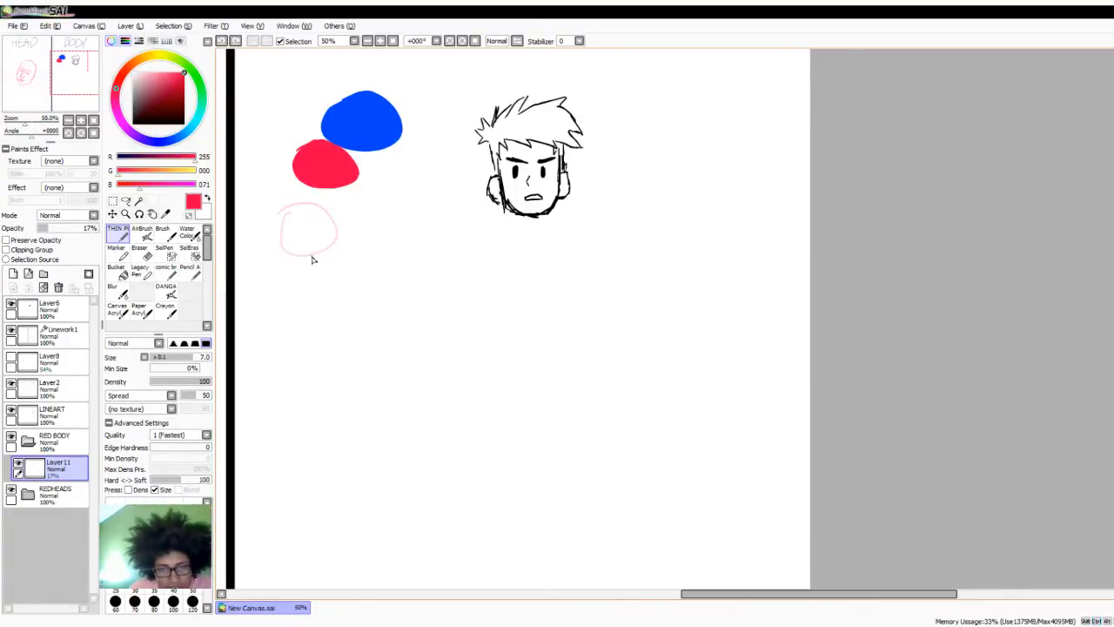
pyautogui.moveTo(313, 259)
pyautogui.mouseDown()
pyautogui.moveTo(315, 431)
pyautogui.moveTo(291, 437)
pyautogui.moveTo(289, 498)
pyautogui.mouseUp()
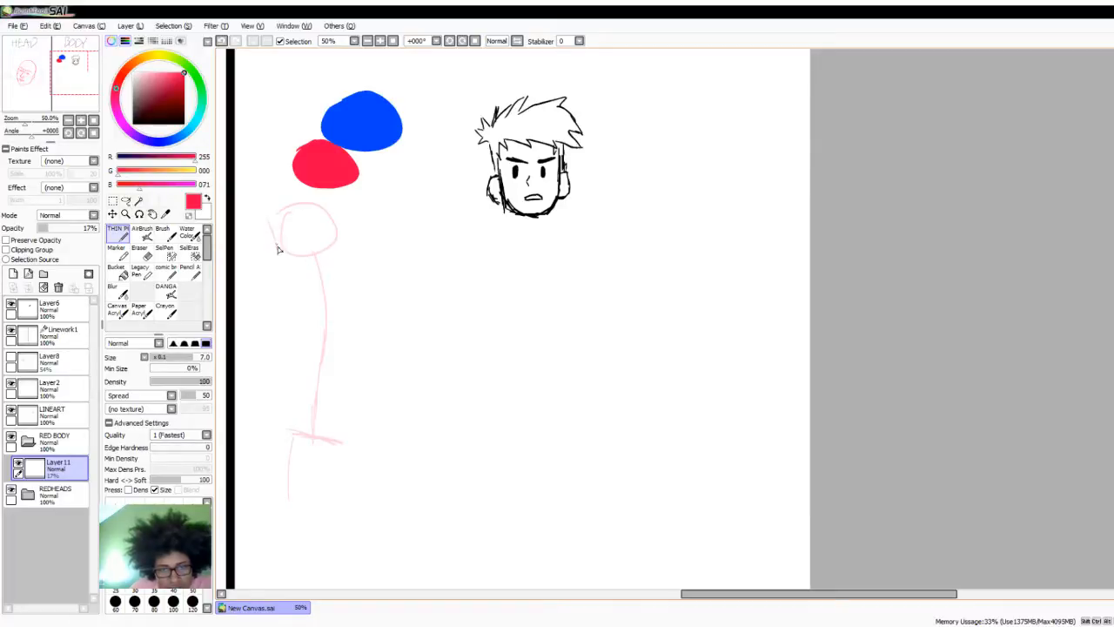
pyautogui.moveTo(336, 218); pyautogui.dragTo(328, 269)
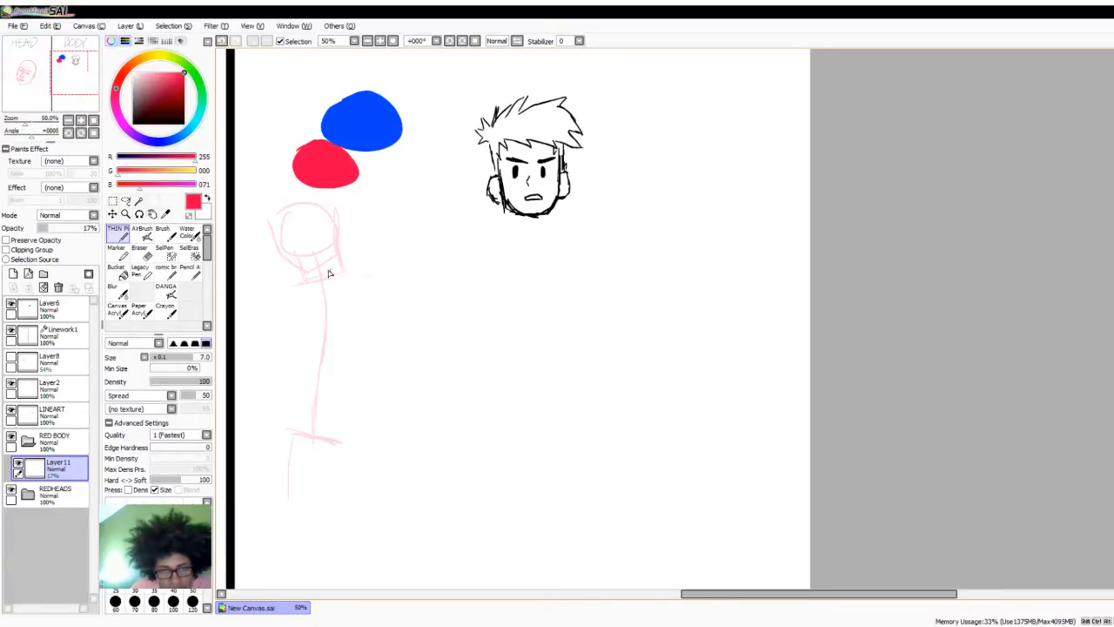
# - Build a boxy torso around the spine with a shoulder line, two sides tapering downward and a waist line above the hips
pyautogui.moveTo(306, 289); pyautogui.dragTo(307, 353)
pyautogui.moveTo(278, 280); pyautogui.dragTo(393, 276)
pyautogui.moveTo(282, 291)
pyautogui.mouseDown()
pyautogui.moveTo(359, 286)
pyautogui.moveTo(288, 322)
pyautogui.moveTo(277, 436)
pyautogui.moveTo(361, 435)
pyautogui.mouseUp()
pyautogui.moveTo(369, 394); pyautogui.dragTo(378, 322)
pyautogui.moveTo(358, 444)
pyautogui.mouseDown()
pyautogui.moveTo(385, 356)
pyautogui.moveTo(388, 279)
pyautogui.mouseUp()
pyautogui.moveTo(379, 280); pyautogui.dragTo(363, 413)
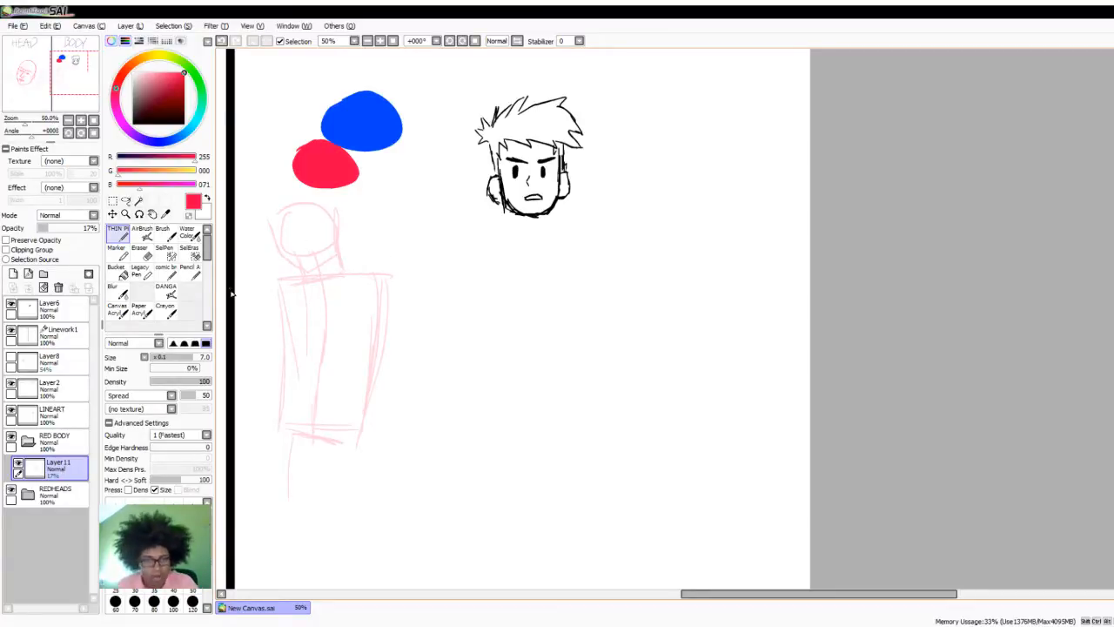
# - Select the whole red figure sketch, shift it slightly left toward the black divider, and clear the selection
pyautogui.click(112, 213)
pyautogui.moveTo(445, 544); pyautogui.dragTo(251, 174)
pyautogui.moveTo(348, 340); pyautogui.dragTo(321, 334)
pyautogui.hotkey('ctrl', 'd')
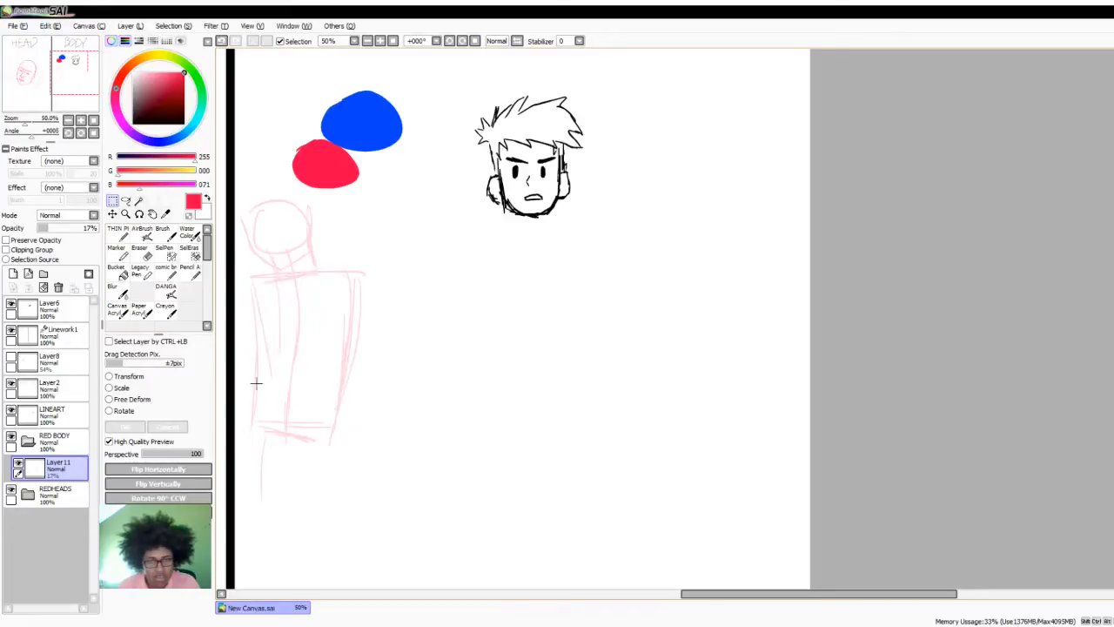
# - Return to the THIN pen and sketch a slightly curved red shoulder line just beneath the black head's chin
pyautogui.click(117, 232)
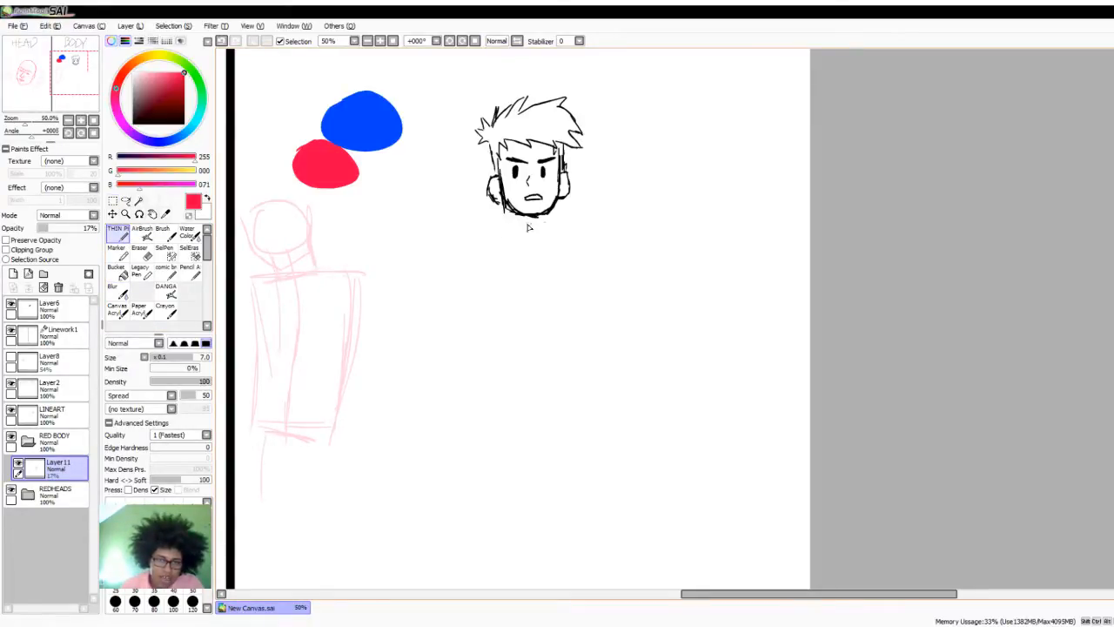
pyautogui.moveTo(495, 234); pyautogui.dragTo(589, 231)
pyautogui.moveTo(481, 236); pyautogui.dragTo(534, 230)
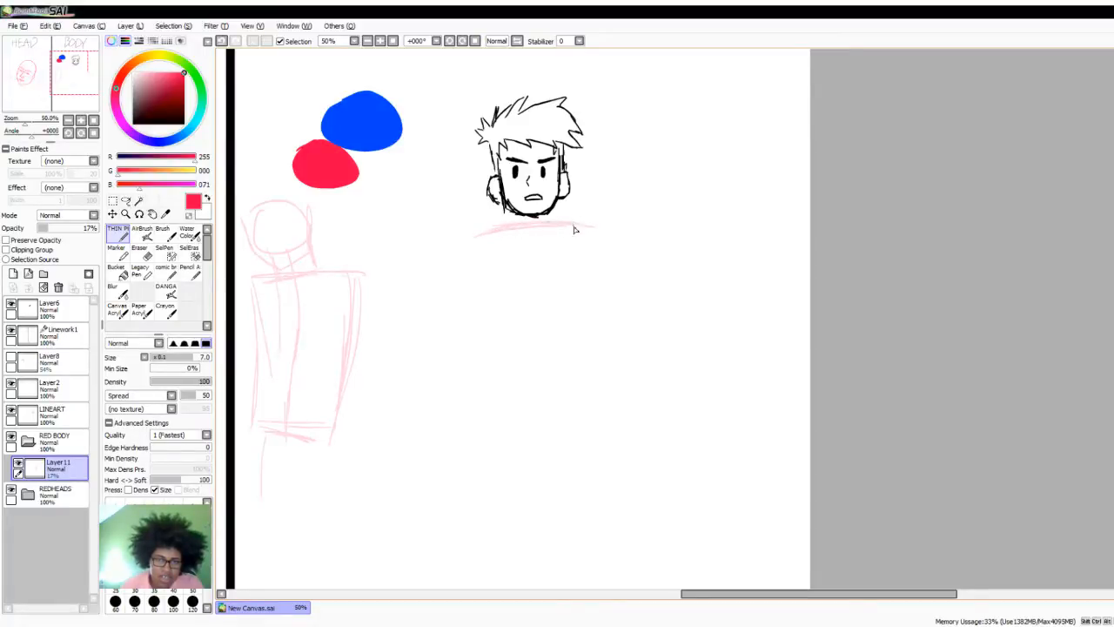
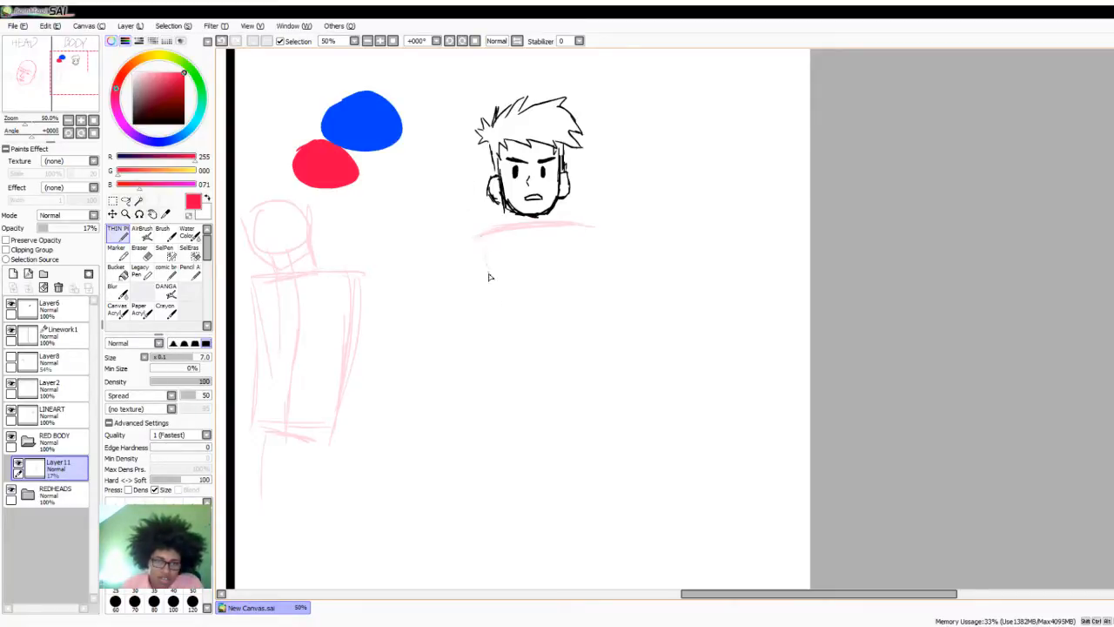
# - Sketch a boxy torso below the shoulder line with two long sides flaring slightly outward and a waist line closing it
pyautogui.moveTo(487, 335); pyautogui.dragTo(480, 236)
pyautogui.moveTo(586, 231); pyautogui.dragTo(593, 304)
pyautogui.moveTo(488, 336); pyautogui.dragTo(477, 402)
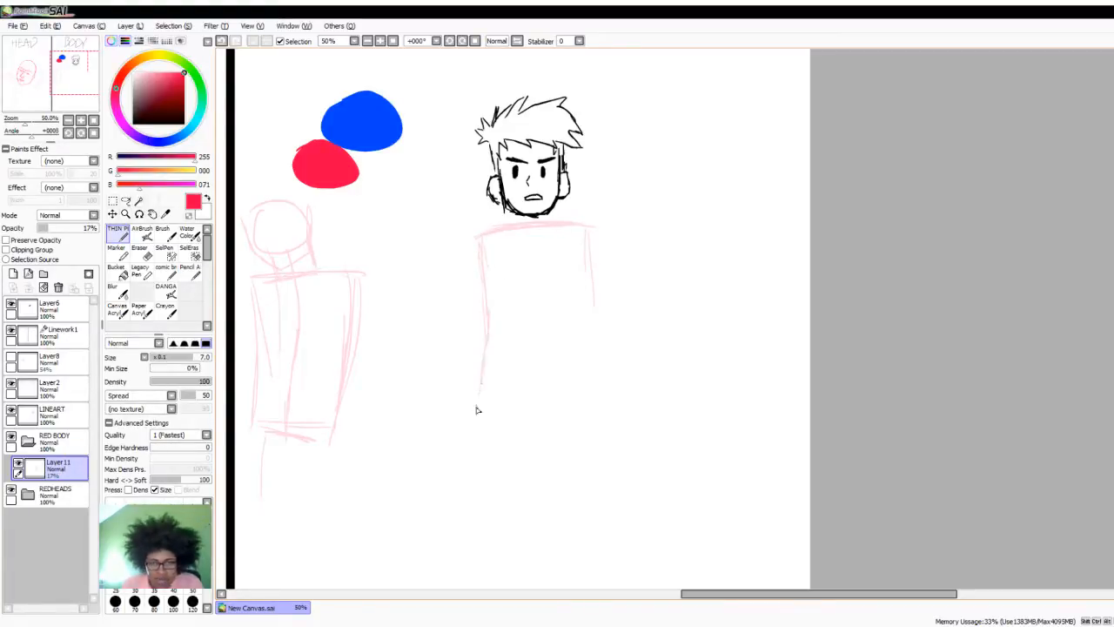
pyautogui.moveTo(592, 288); pyautogui.dragTo(606, 391)
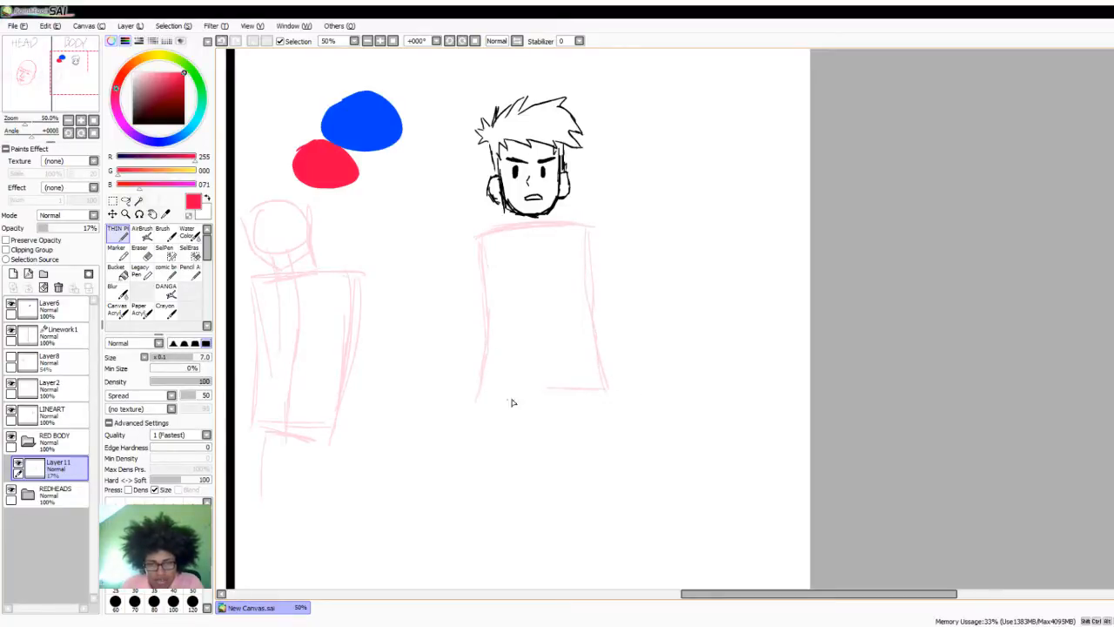
pyautogui.moveTo(477, 403); pyautogui.dragTo(580, 392)
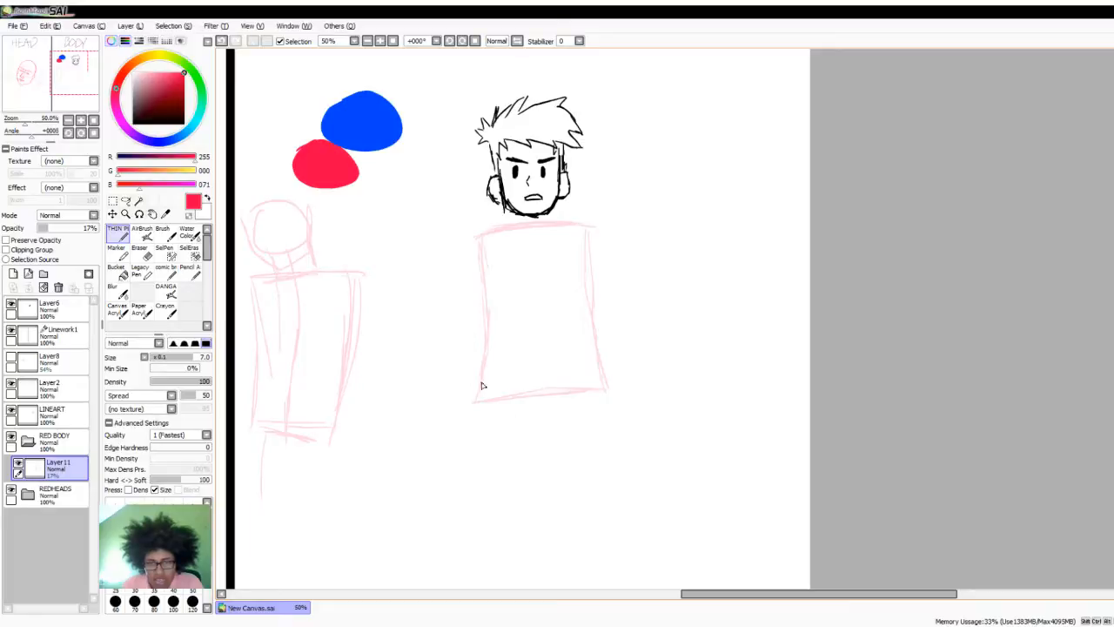
# - Sketch two spread legs below the waist line, with long outer lines, a short slanted crotch line and two inner leg lines
pyautogui.moveTo(478, 409); pyautogui.dragTo(474, 552)
pyautogui.moveTo(606, 396); pyautogui.dragTo(640, 561)
pyautogui.moveTo(478, 410); pyautogui.dragTo(477, 549)
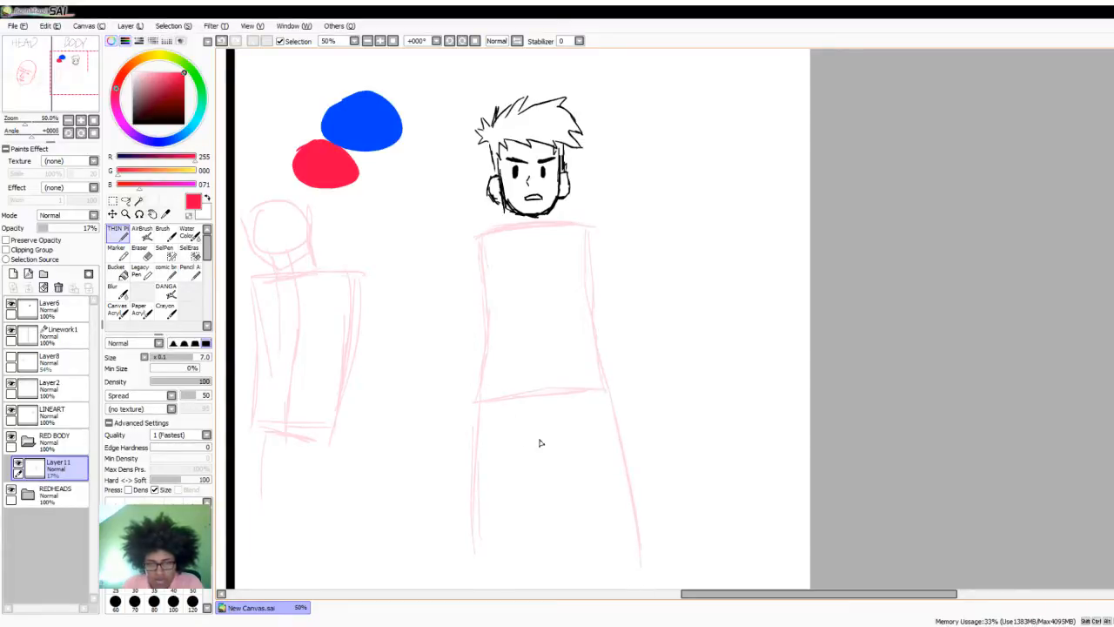
pyautogui.moveTo(530, 438); pyautogui.dragTo(567, 431)
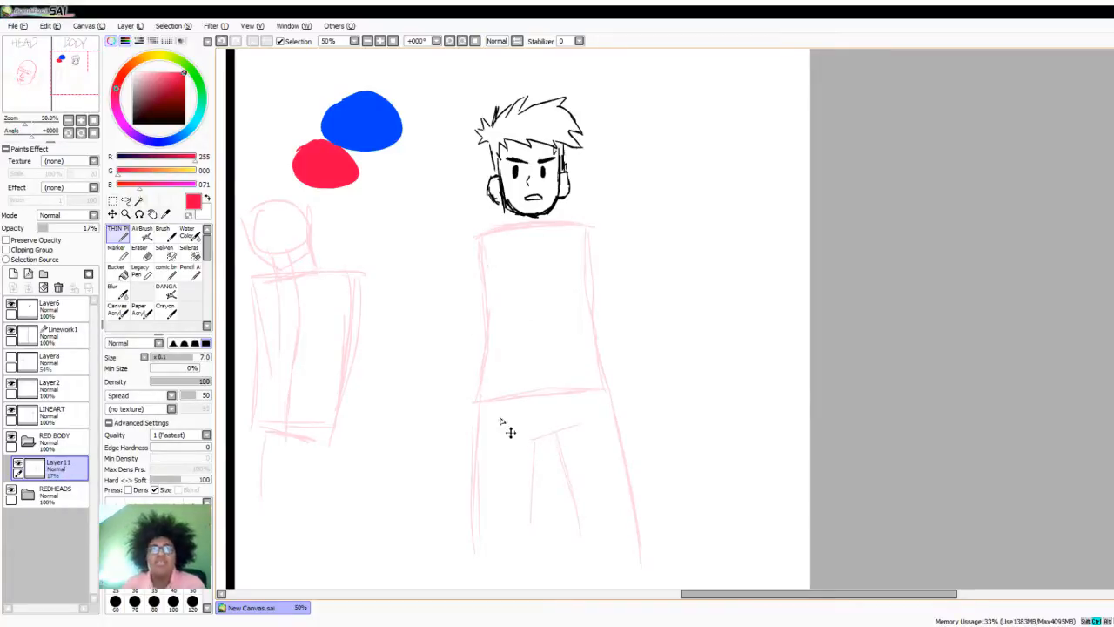
pyautogui.hotkey('ctrl', 'z')
pyautogui.hotkey('ctrl', 'z')
pyautogui.hotkey('ctrl', 'z')
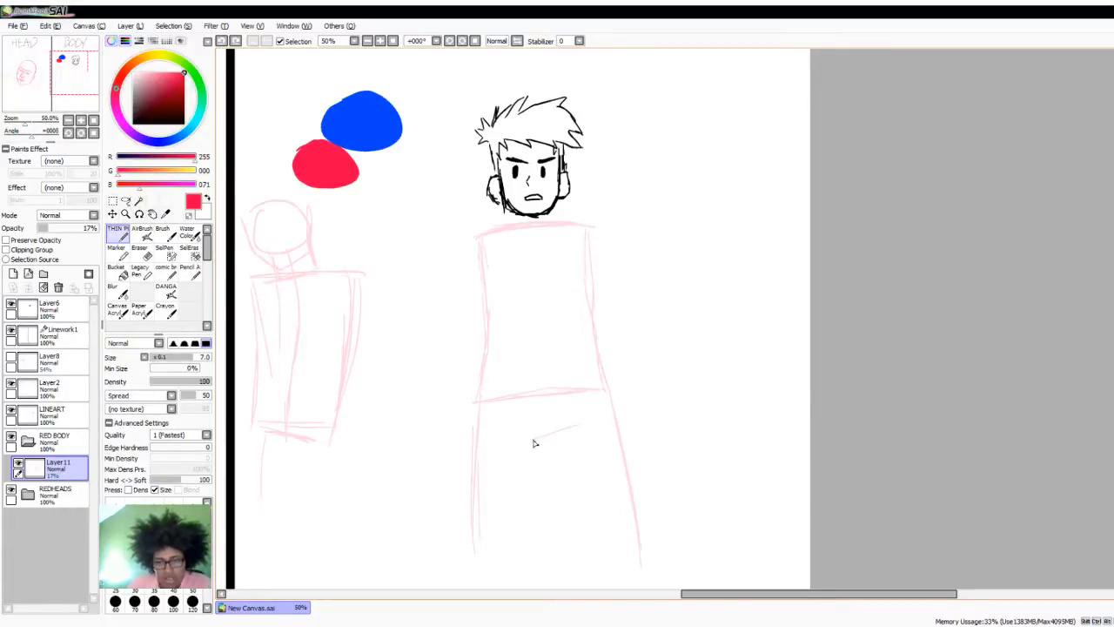
pyautogui.moveTo(529, 440); pyautogui.dragTo(527, 522)
pyautogui.moveTo(564, 439); pyautogui.dragTo(586, 520)
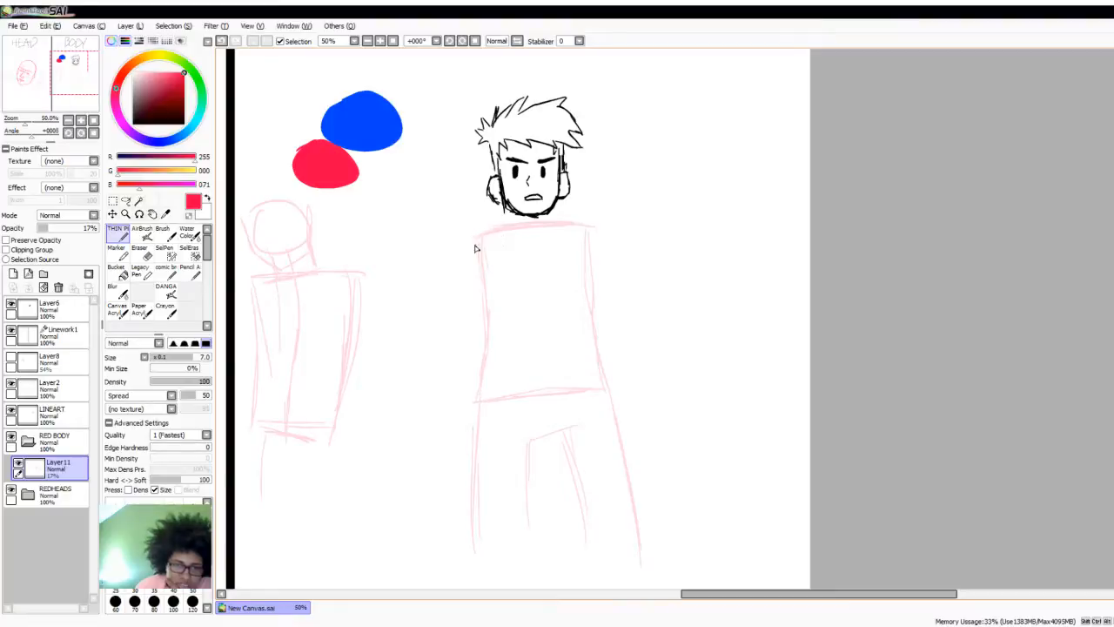
# - Fill the body guide with a rounded chest block, a belly circle, a V-shaped pelvis and a circle at each knee
pyautogui.moveTo(477, 239); pyautogui.dragTo(579, 236)
pyautogui.moveTo(491, 306)
pyautogui.mouseDown()
pyautogui.moveTo(548, 309)
pyautogui.moveTo(580, 251)
pyautogui.moveTo(583, 291)
pyautogui.mouseUp()
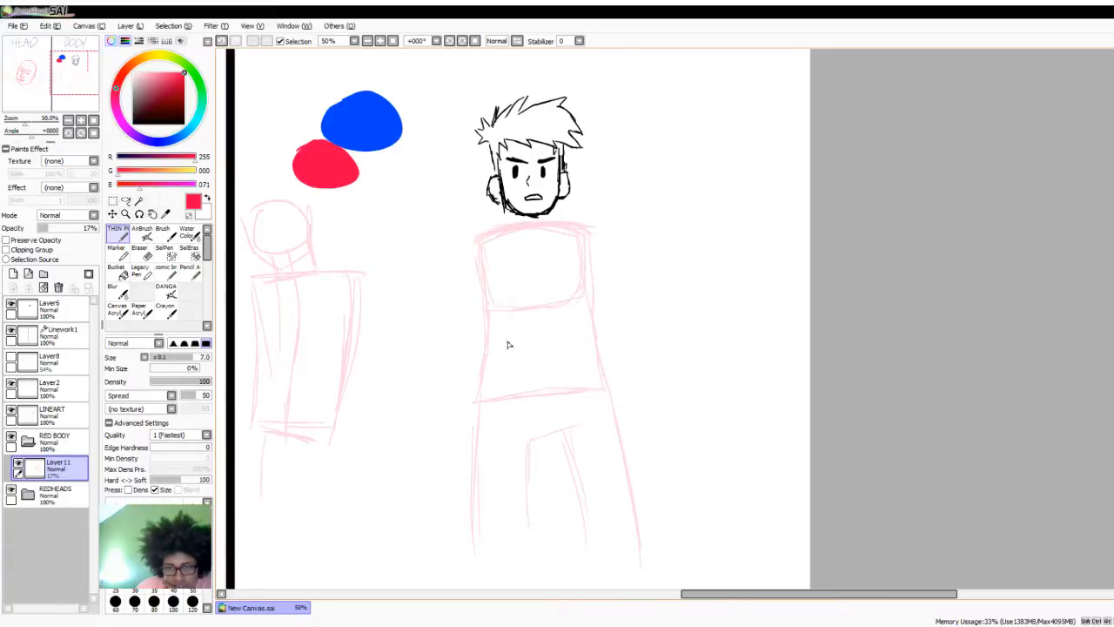
pyautogui.moveTo(502, 362)
pyautogui.mouseDown()
pyautogui.moveTo(572, 348)
pyautogui.moveTo(530, 318)
pyautogui.moveTo(506, 364)
pyautogui.moveTo(609, 380)
pyautogui.mouseUp()
pyautogui.moveTo(499, 408)
pyautogui.mouseDown()
pyautogui.moveTo(569, 414)
pyautogui.moveTo(594, 372)
pyautogui.moveTo(570, 422)
pyautogui.moveTo(600, 374)
pyautogui.moveTo(546, 371)
pyautogui.moveTo(496, 387)
pyautogui.mouseUp()
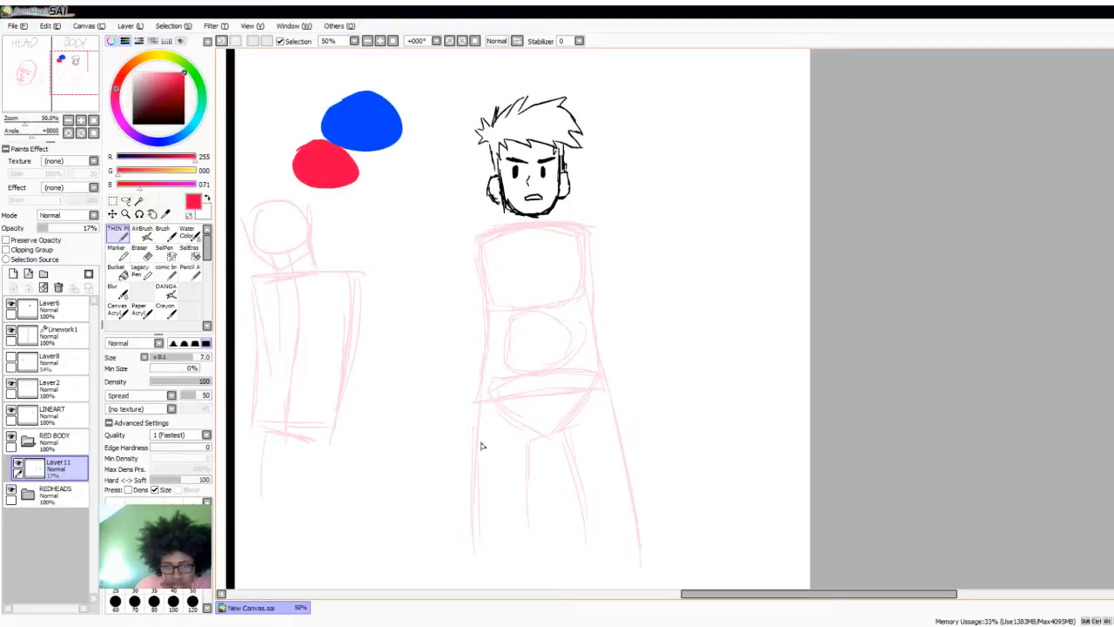
pyautogui.moveTo(503, 494)
pyautogui.mouseDown()
pyautogui.moveTo(514, 546)
pyautogui.moveTo(521, 497)
pyautogui.mouseUp()
pyautogui.moveTo(591, 488)
pyautogui.mouseDown()
pyautogui.moveTo(587, 534)
pyautogui.moveTo(588, 487)
pyautogui.mouseUp()
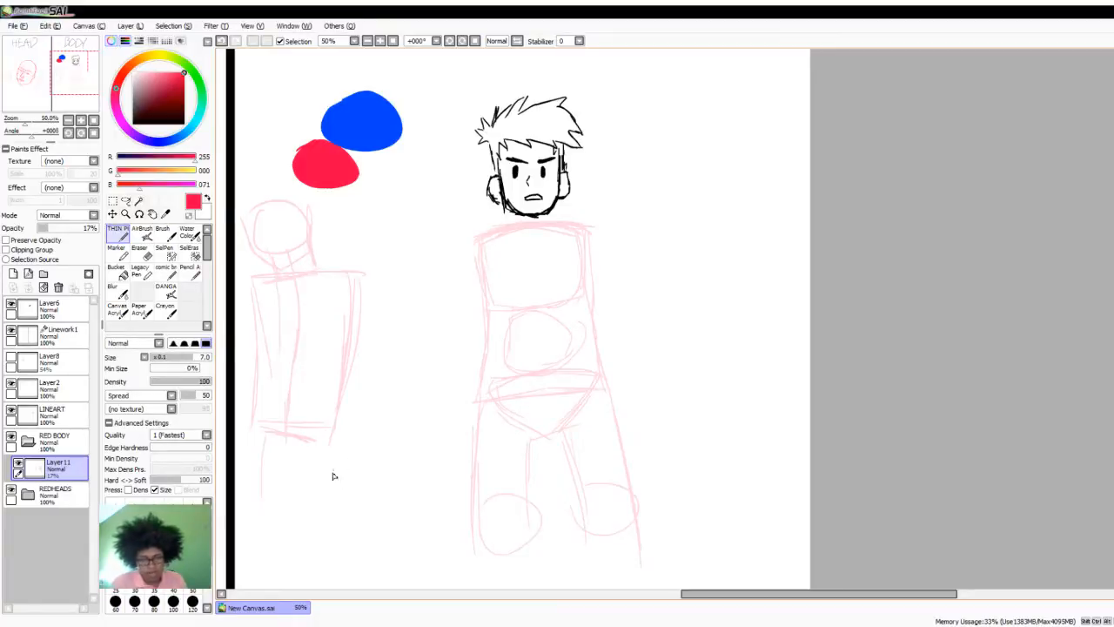
# - Sketch a tiny boxy figure beneath the boxy torso near the divider, with torso and leg blocks, short arms, a V neckline and a leg divider
pyautogui.moveTo(296, 494)
pyautogui.mouseDown()
pyautogui.moveTo(301, 526)
pyautogui.moveTo(335, 505)
pyautogui.moveTo(324, 486)
pyautogui.moveTo(301, 494)
pyautogui.moveTo(307, 572)
pyautogui.moveTo(347, 567)
pyautogui.moveTo(336, 520)
pyautogui.mouseUp()
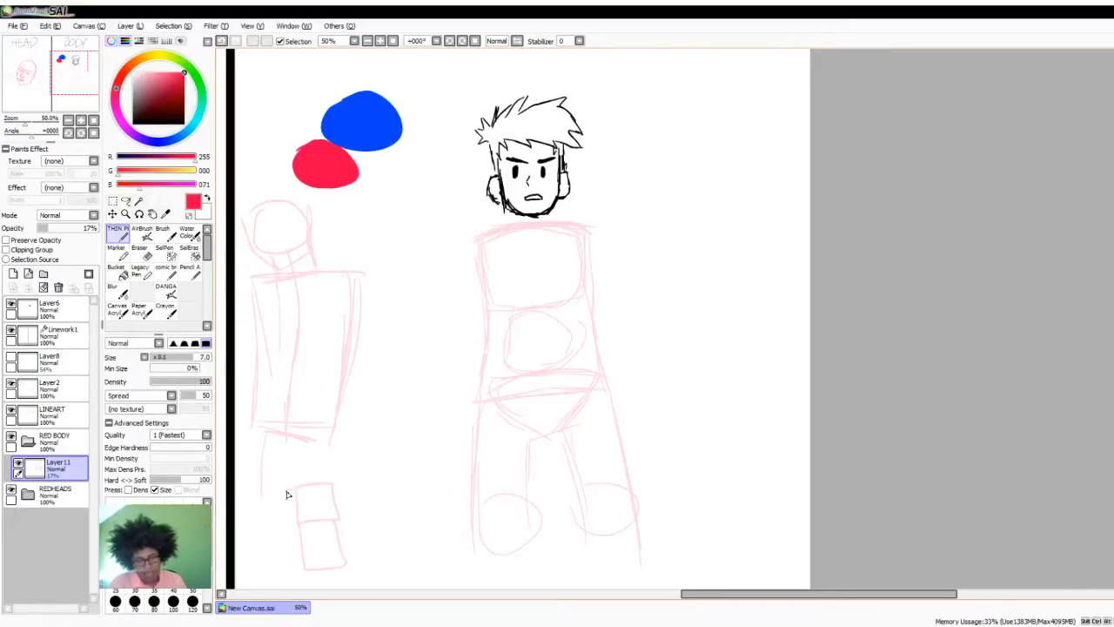
pyautogui.moveTo(288, 493); pyautogui.dragTo(293, 525)
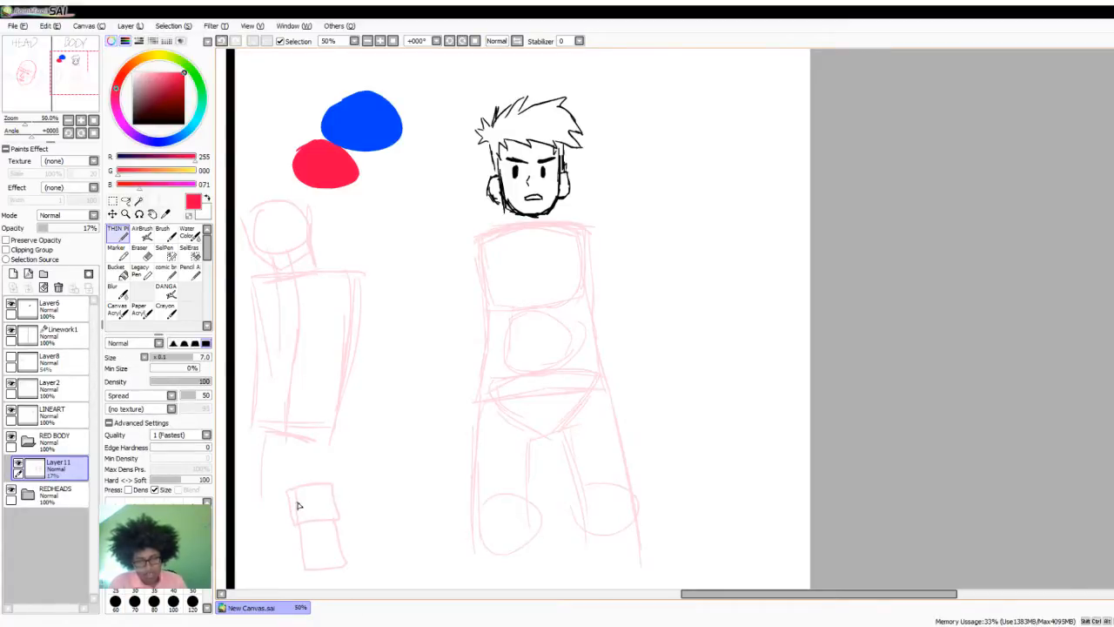
pyautogui.hotkey('ctrl', 'z')
pyautogui.moveTo(290, 491); pyautogui.dragTo(297, 537)
pyautogui.moveTo(342, 486); pyautogui.dragTo(348, 522)
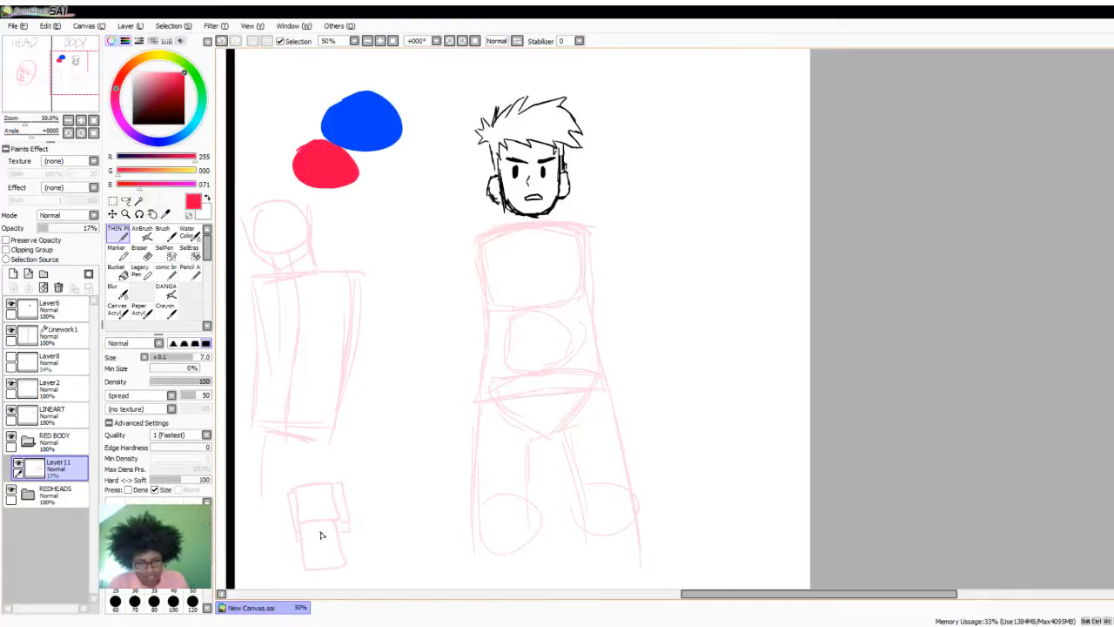
pyautogui.hotkey('ctrl', 'z')
pyautogui.moveTo(319, 533); pyautogui.dragTo(324, 569)
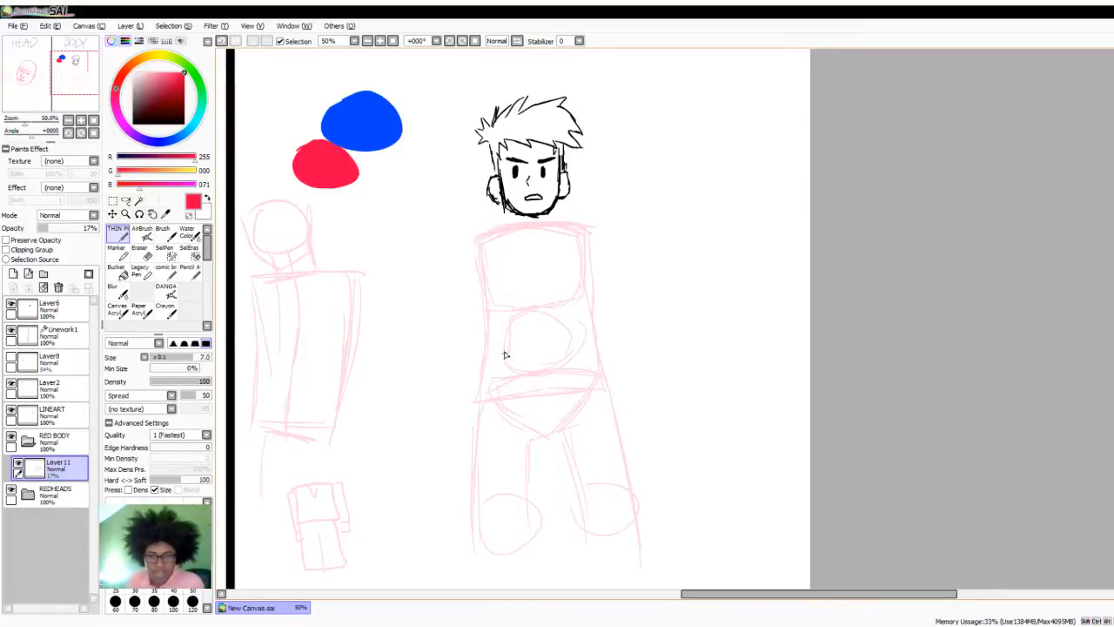
# - Erase the belly, pelvis and leg guides beneath the black head's chest block with the Eraser at size 250
pyautogui.scroll(-1, 823, 277)
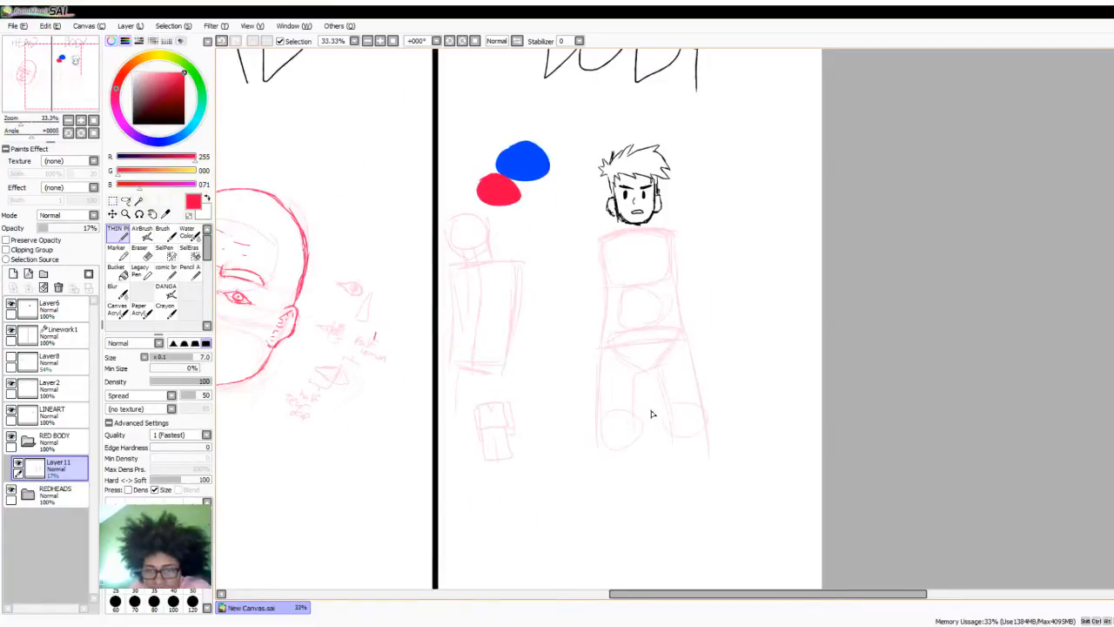
pyautogui.scroll(1, 707, 339)
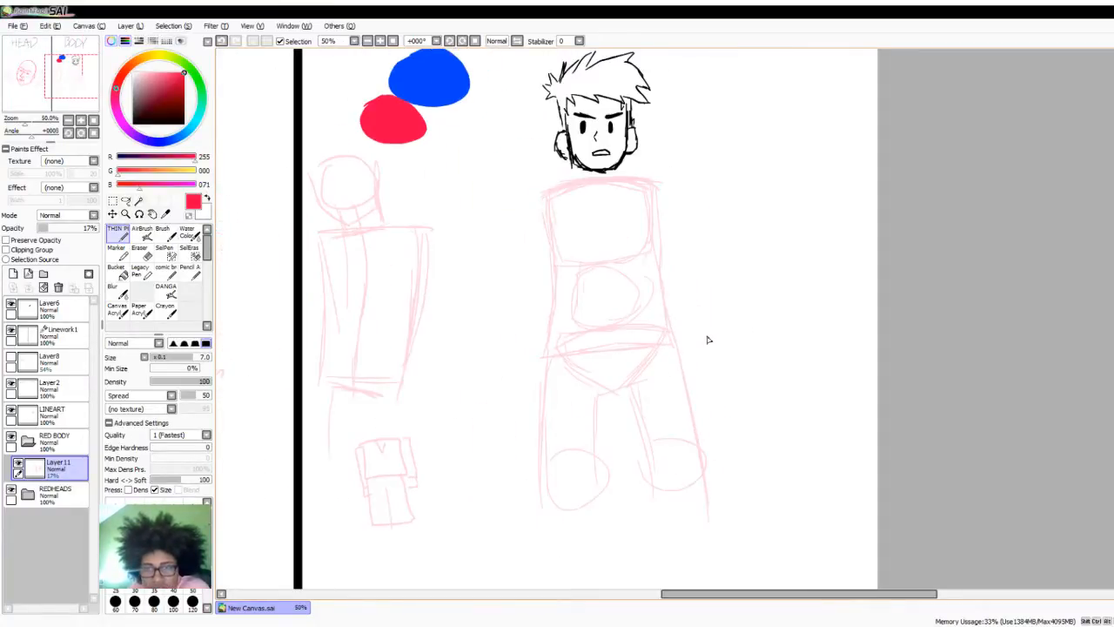
pyautogui.click(147, 253)
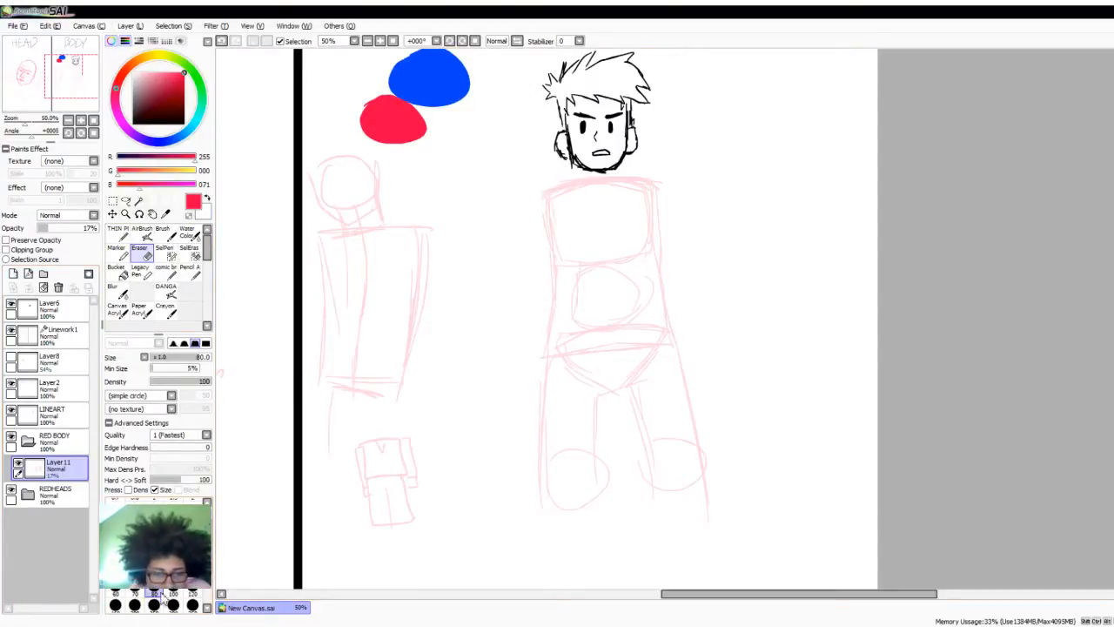
pyautogui.click(156, 605)
pyautogui.moveTo(552, 425)
pyautogui.mouseDown()
pyautogui.moveTo(490, 479)
pyautogui.moveTo(655, 431)
pyautogui.moveTo(765, 484)
pyautogui.moveTo(497, 410)
pyautogui.moveTo(671, 340)
pyautogui.moveTo(704, 308)
pyautogui.mouseUp()
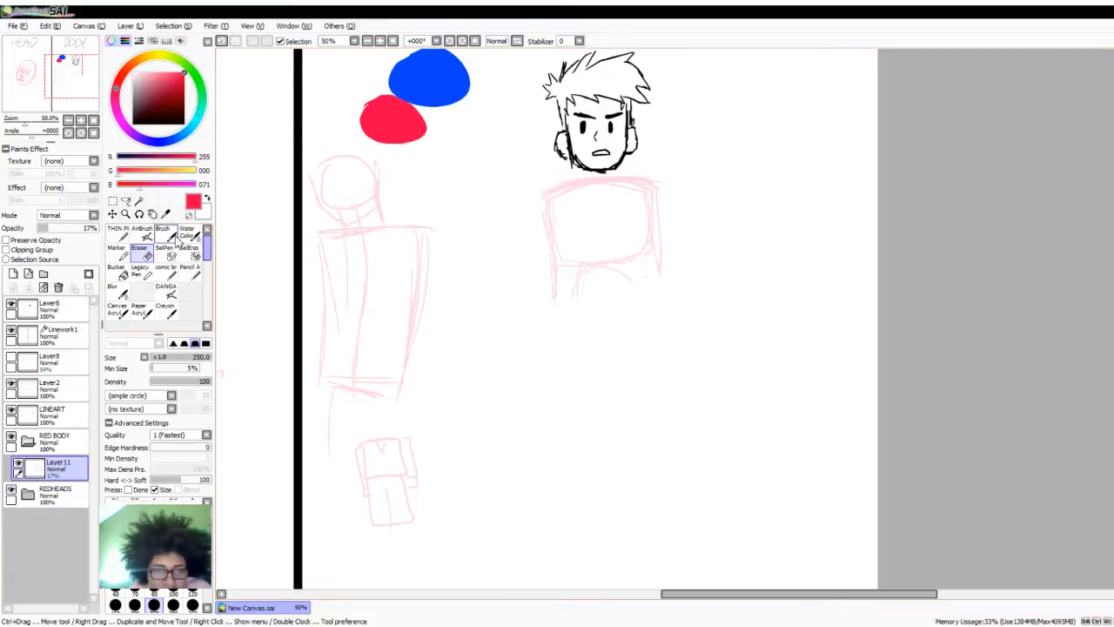
# - Return to the THIN pen and redraw the lower torso under the chest block with straighter sides and a curved waist line
pyautogui.click(118, 233)
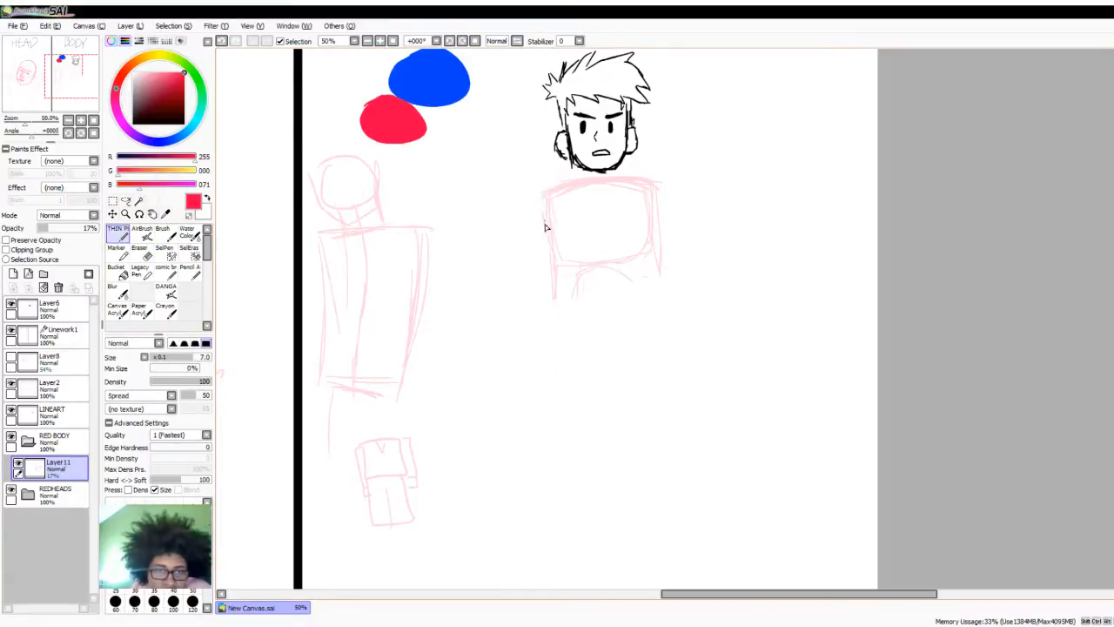
pyautogui.moveTo(547, 241); pyautogui.dragTo(548, 322)
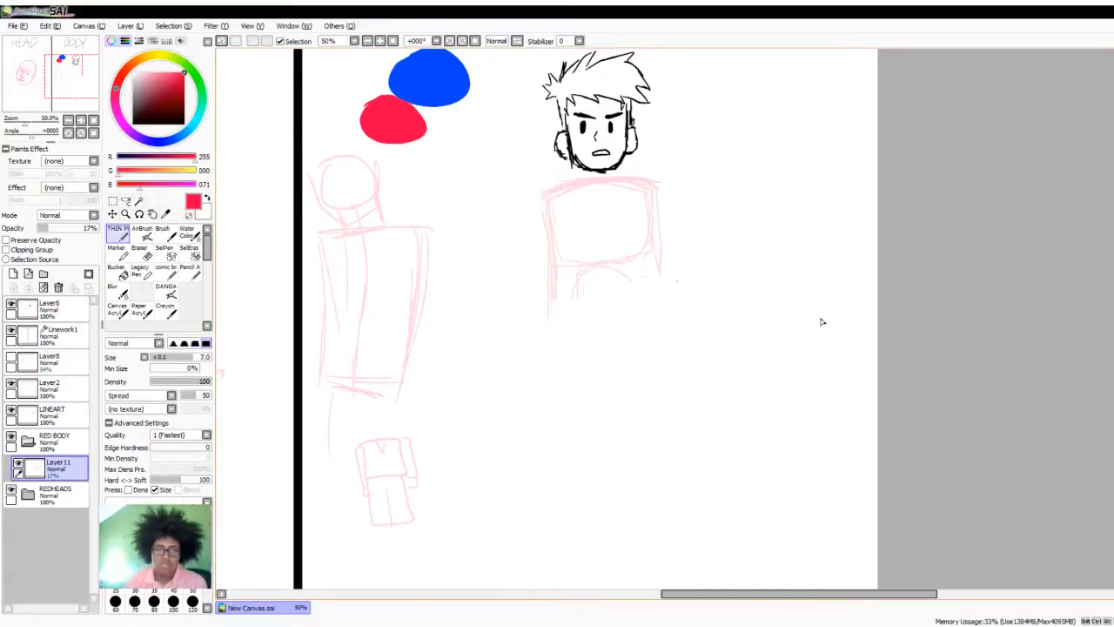
pyautogui.scroll(-1, 707, 313)
pyautogui.scroll(1, 647, 172)
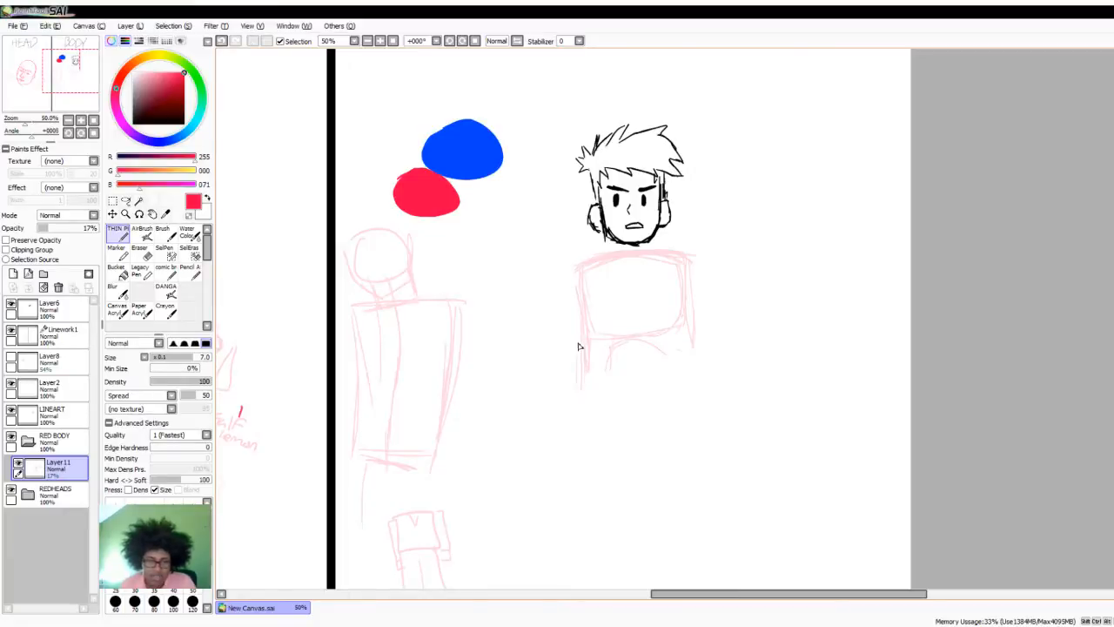
pyautogui.moveTo(577, 345)
pyautogui.mouseDown()
pyautogui.moveTo(580, 420)
pyautogui.moveTo(581, 398)
pyautogui.moveTo(611, 413)
pyautogui.moveTo(592, 417)
pyautogui.moveTo(663, 400)
pyautogui.moveTo(596, 399)
pyautogui.moveTo(697, 389)
pyautogui.mouseUp()
pyautogui.moveTo(626, 403); pyautogui.dragTo(689, 386)
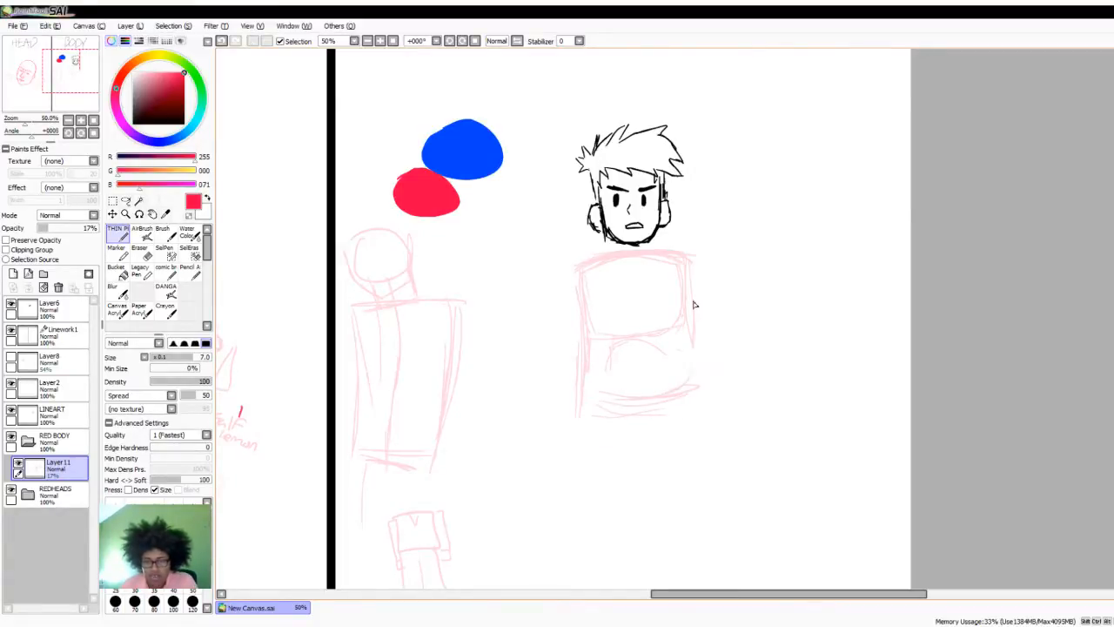
pyautogui.moveTo(694, 303); pyautogui.dragTo(697, 383)
pyautogui.moveTo(690, 304); pyautogui.dragTo(695, 392)
pyautogui.moveTo(688, 287); pyautogui.dragTo(691, 369)
pyautogui.moveTo(586, 278); pyautogui.dragTo(593, 403)
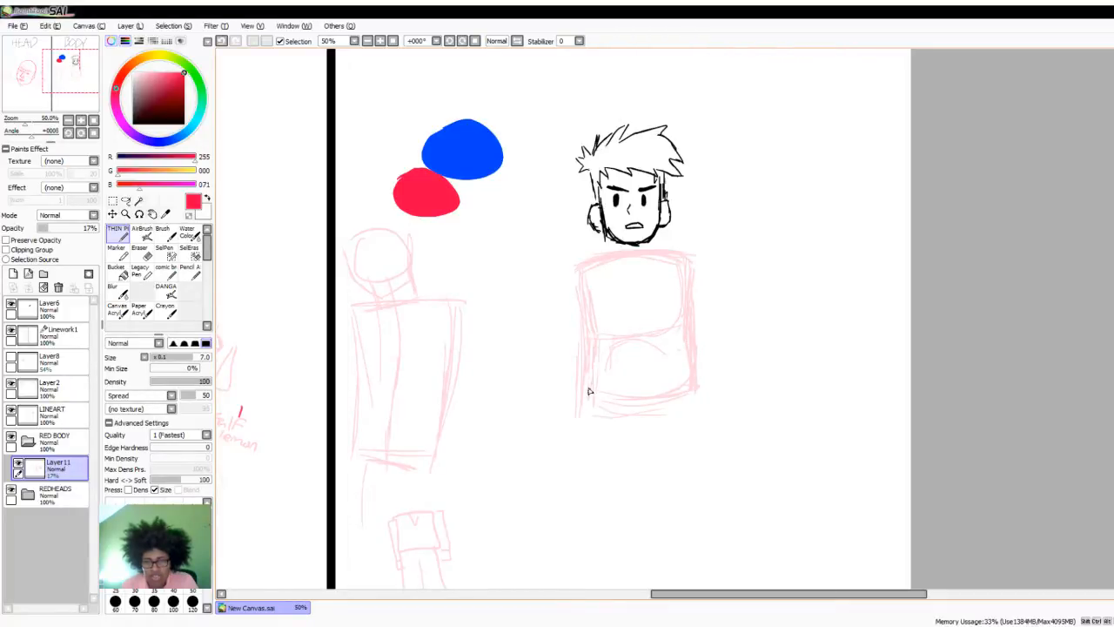
# - Reinforce the line under the chest, round out the belly shape and add a V-shaped pelvis below the waist
pyautogui.moveTo(630, 336)
pyautogui.mouseDown()
pyautogui.moveTo(668, 336)
pyautogui.moveTo(634, 337)
pyautogui.mouseUp()
pyautogui.moveTo(620, 396)
pyautogui.mouseDown()
pyautogui.moveTo(665, 386)
pyautogui.moveTo(645, 340)
pyautogui.moveTo(600, 399)
pyautogui.moveTo(682, 393)
pyautogui.mouseUp()
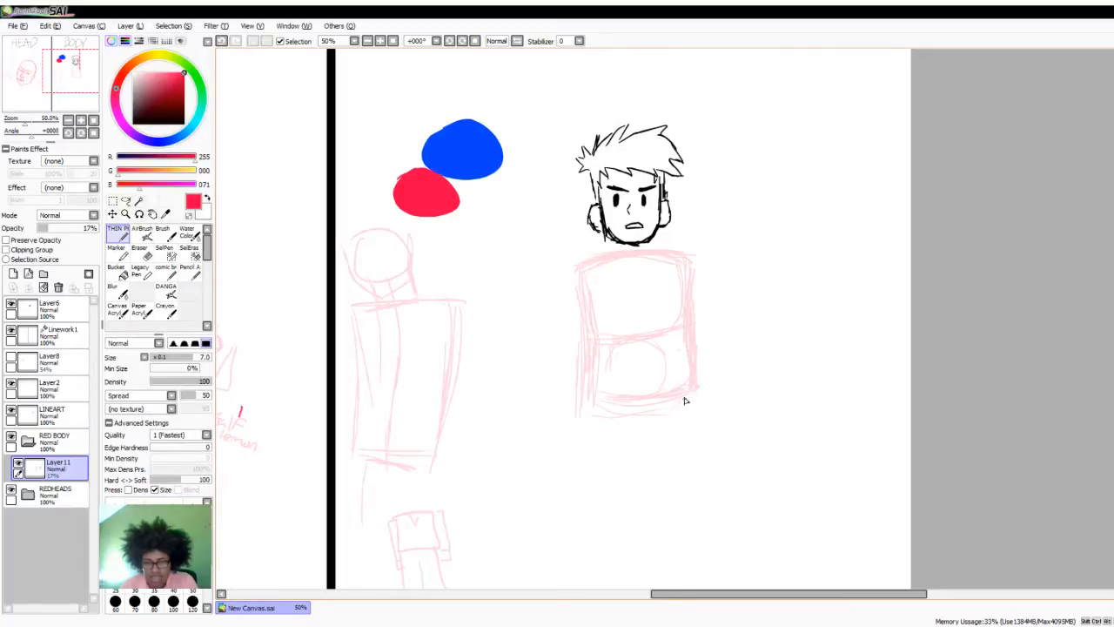
pyautogui.moveTo(618, 441); pyautogui.dragTo(659, 435)
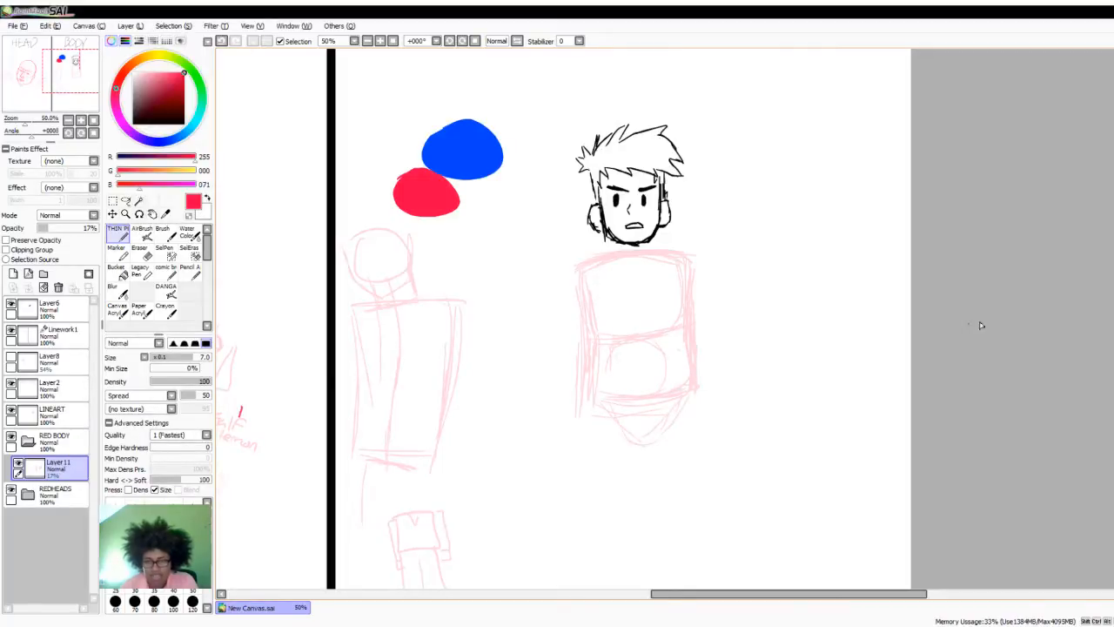
# - Sketch two legs from the hips, with long outer lines and inner lines that spread apart from the pelvis tip
pyautogui.scroll(-2, 749, 356)
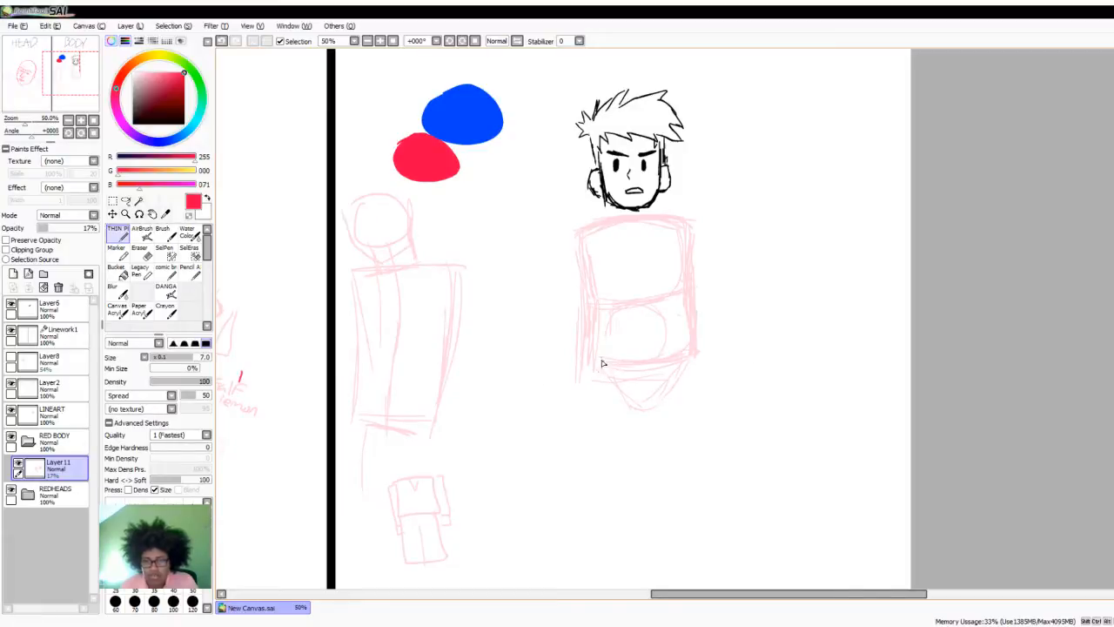
pyautogui.moveTo(599, 361); pyautogui.dragTo(584, 468)
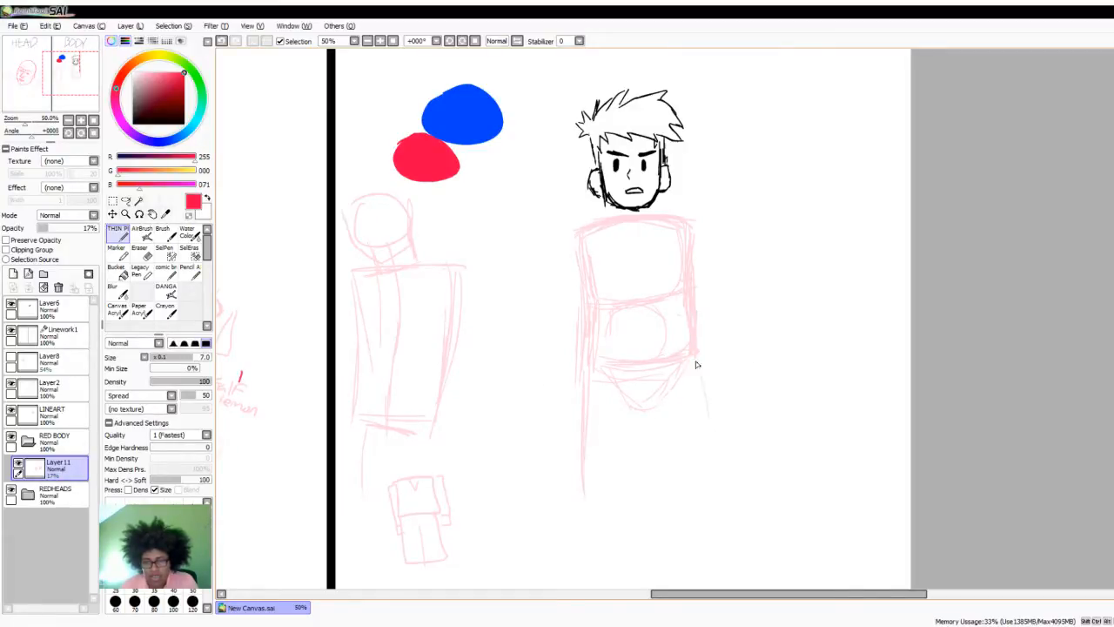
pyautogui.moveTo(696, 365); pyautogui.dragTo(724, 457)
pyautogui.moveTo(707, 389); pyautogui.dragTo(730, 502)
pyautogui.moveTo(644, 372); pyautogui.dragTo(668, 468)
pyautogui.moveTo(643, 407); pyautogui.dragTo(672, 500)
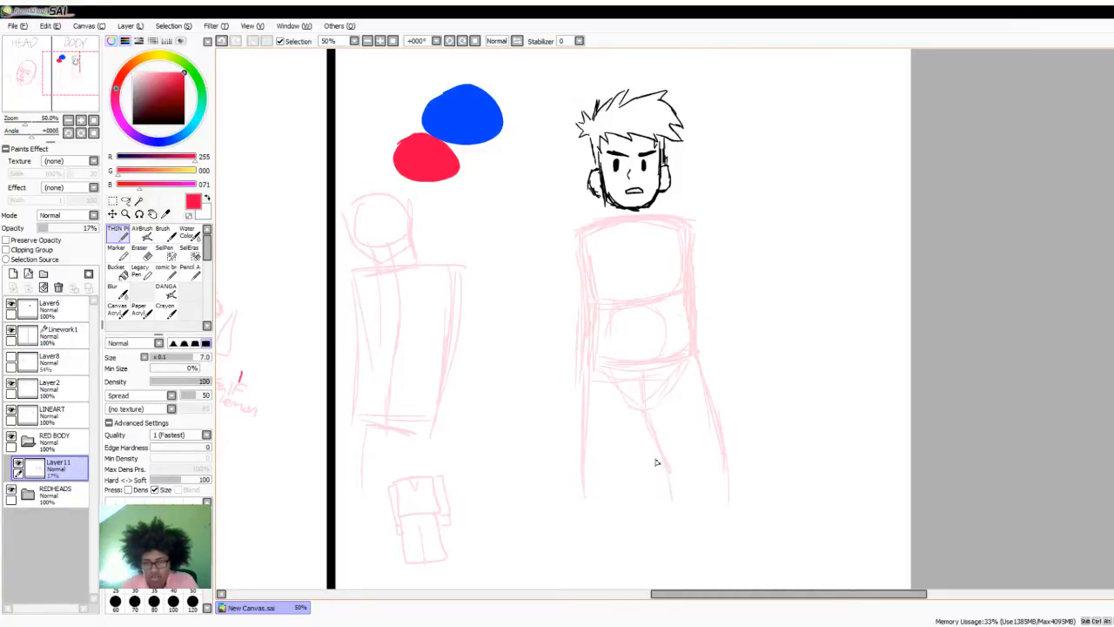
pyautogui.moveTo(648, 425); pyautogui.dragTo(639, 507)
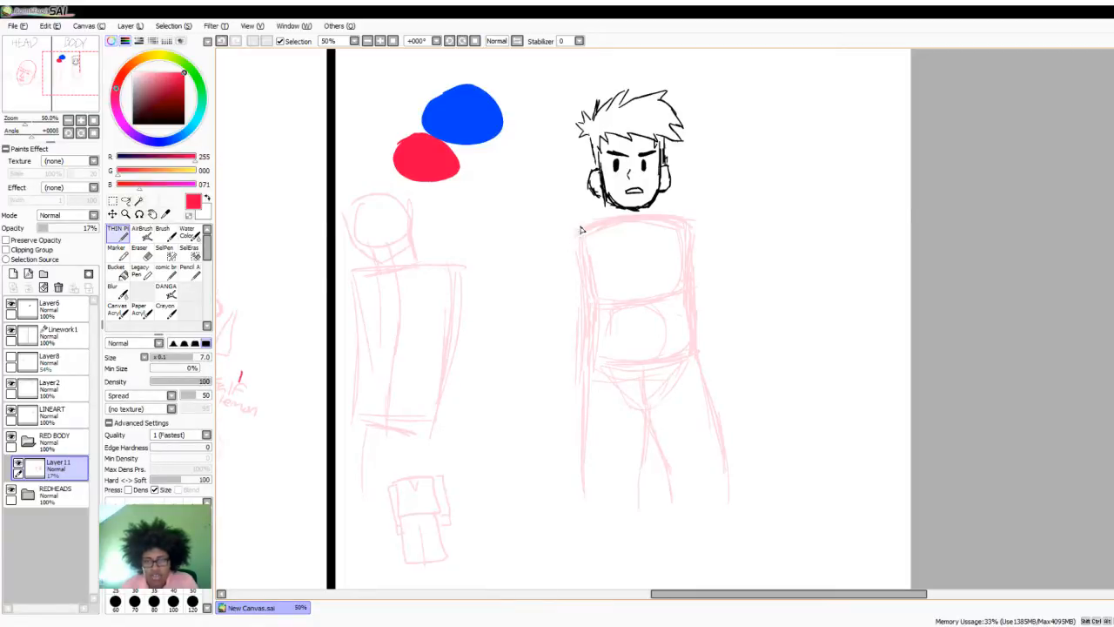
# - Add a short neck joining the black head to the shoulder line, and draw a round joint at each shoulder
pyautogui.moveTo(577, 231); pyautogui.dragTo(615, 222)
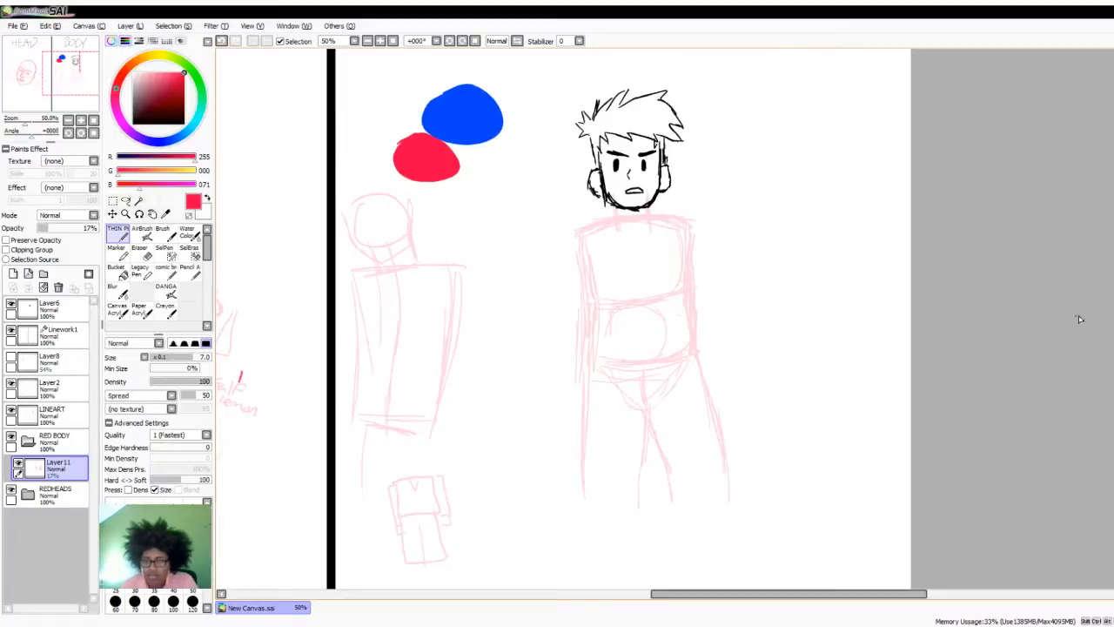
pyautogui.scroll(2, 1080, 320)
pyautogui.moveTo(586, 316)
pyautogui.mouseDown()
pyautogui.moveTo(578, 339)
pyautogui.moveTo(595, 325)
pyautogui.mouseUp()
pyautogui.moveTo(694, 304)
pyautogui.mouseDown()
pyautogui.moveTo(675, 334)
pyautogui.moveTo(690, 309)
pyautogui.mouseUp()
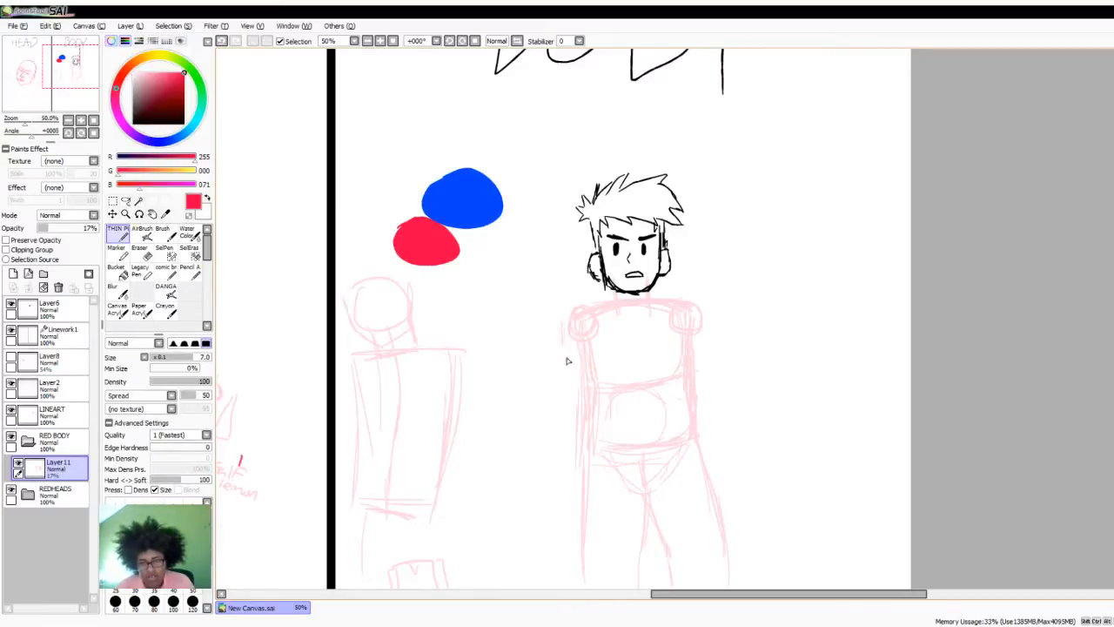
# - Sketch both upper arms angling outward from the shoulder joints to elbow level, and round off the elbow on the divider side
pyautogui.moveTo(571, 311); pyautogui.dragTo(555, 369)
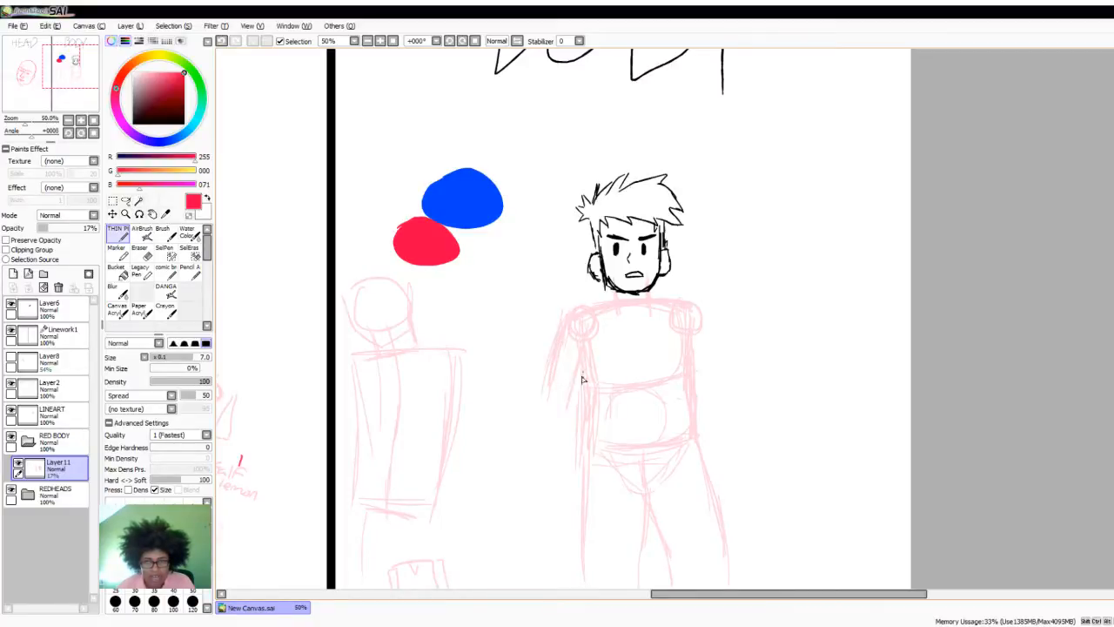
pyautogui.moveTo(702, 311); pyautogui.dragTo(726, 382)
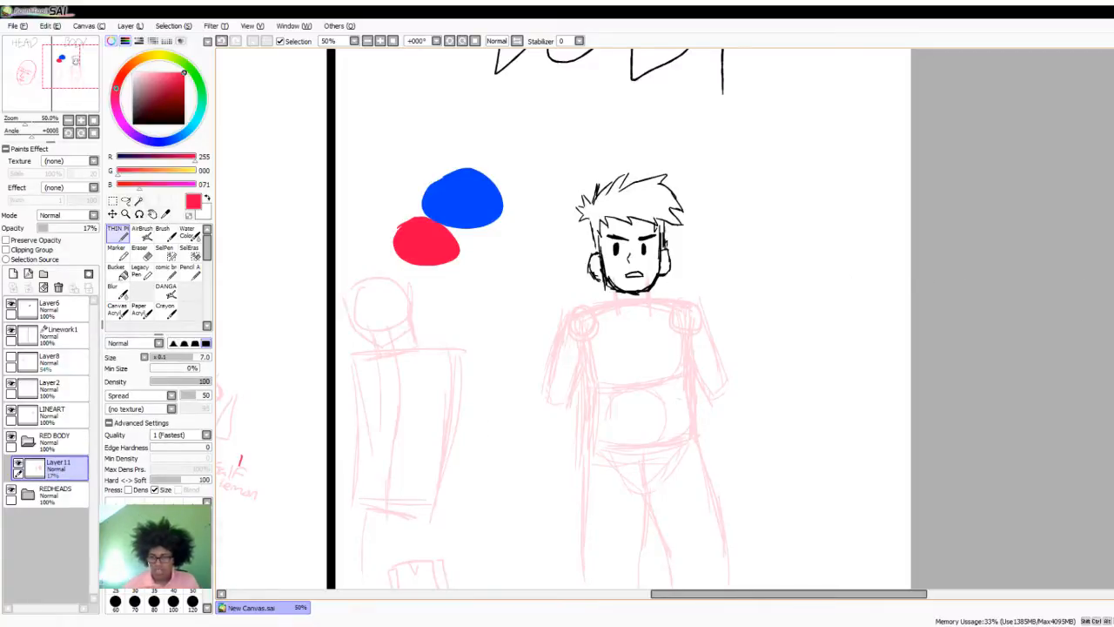
pyautogui.scroll(-3, 704, 336)
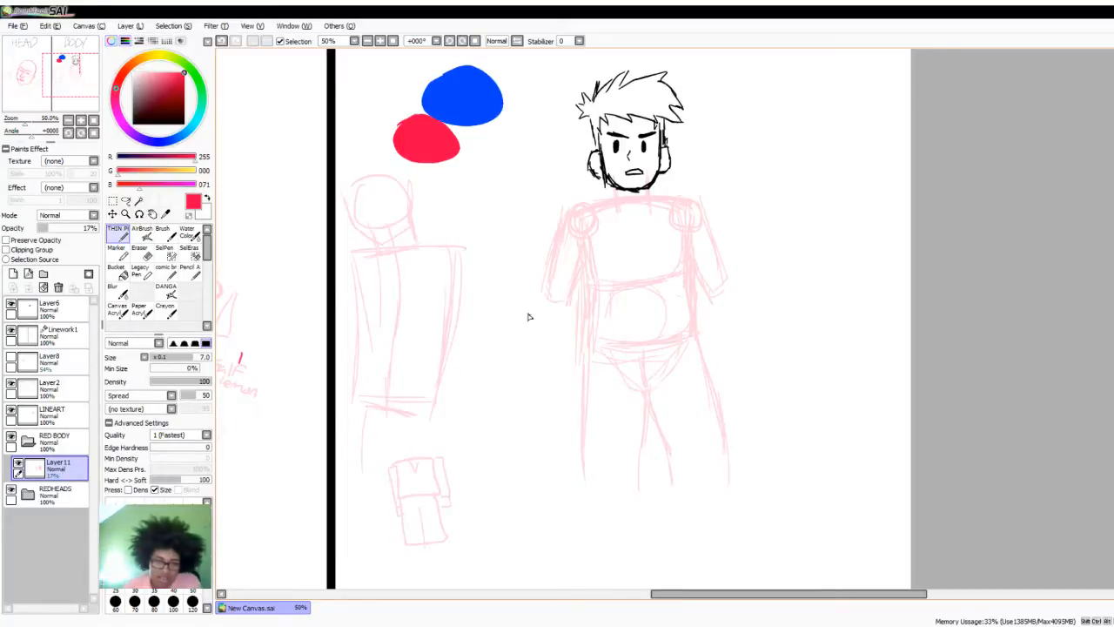
pyautogui.moveTo(549, 304); pyautogui.dragTo(569, 307)
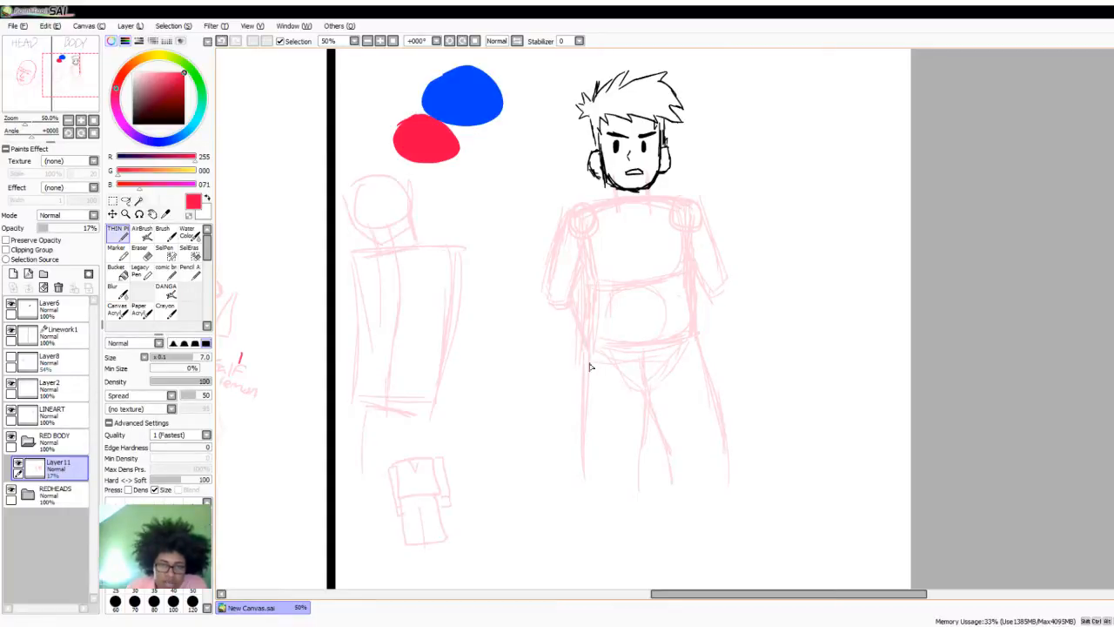
# - Draw a round joint at each elbow in the same red and sketch both forearms tapering inward toward the hips
pyautogui.moveTo(542, 296)
pyautogui.mouseDown()
pyautogui.moveTo(557, 291)
pyautogui.moveTo(572, 308)
pyautogui.moveTo(550, 294)
pyautogui.mouseUp()
pyautogui.press('x')
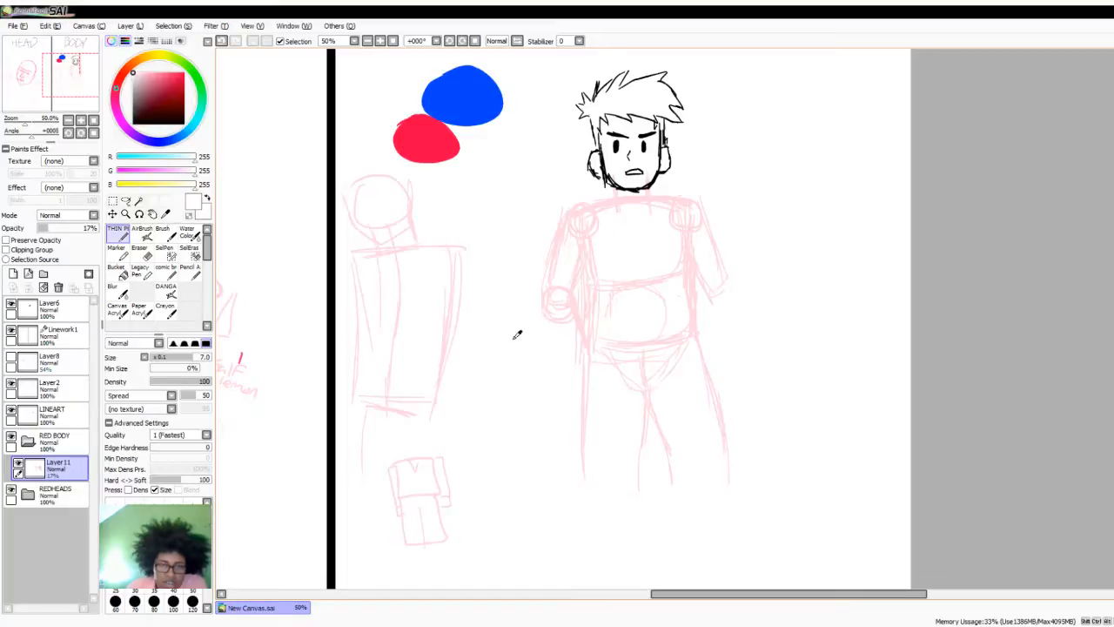
pyautogui.keyDown('alt'); pyautogui.click(427, 149); pyautogui.keyUp('alt')
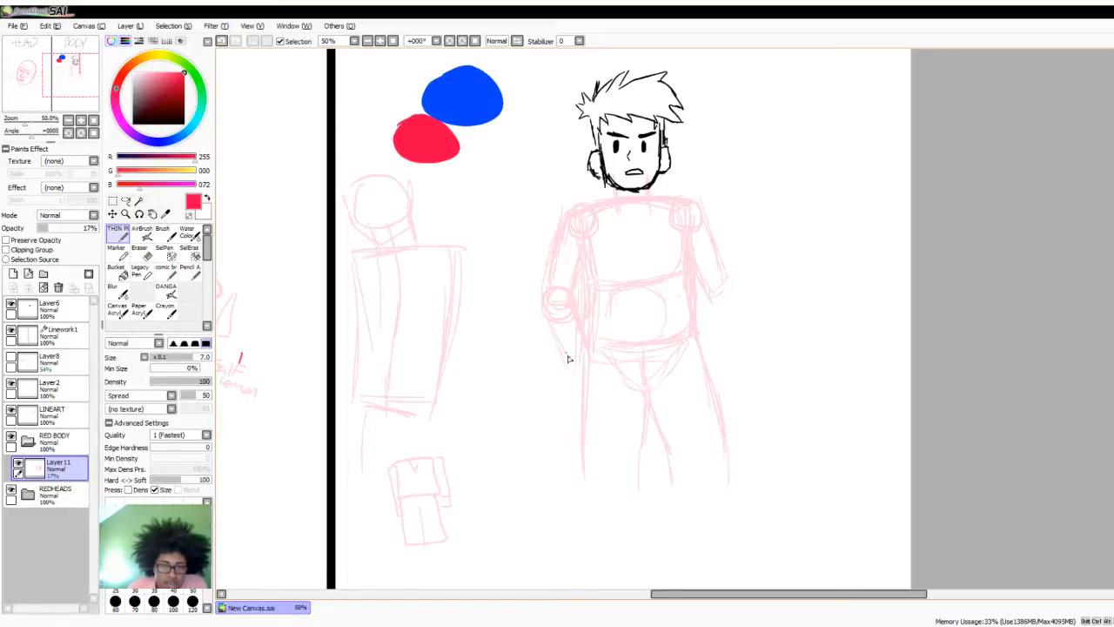
pyautogui.moveTo(707, 296); pyautogui.dragTo(717, 307)
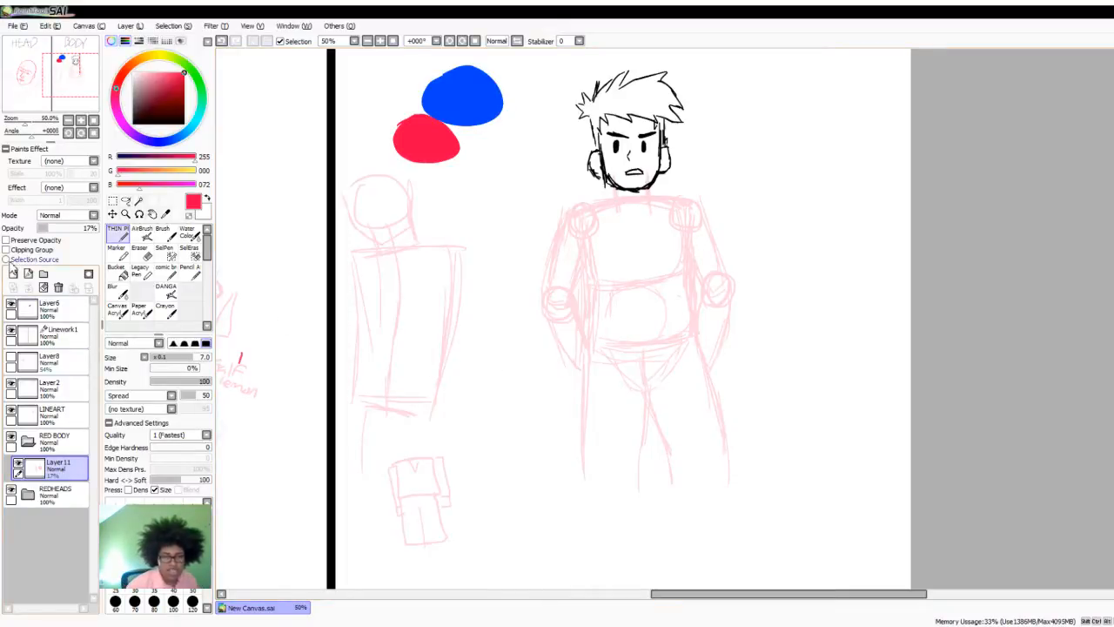
# - Add a new layer above the construction sketch in the RED BODY folder and set its opacity to 33%
pyautogui.click(13, 273)
pyautogui.moveTo(61, 229); pyautogui.dragTo(36, 227)
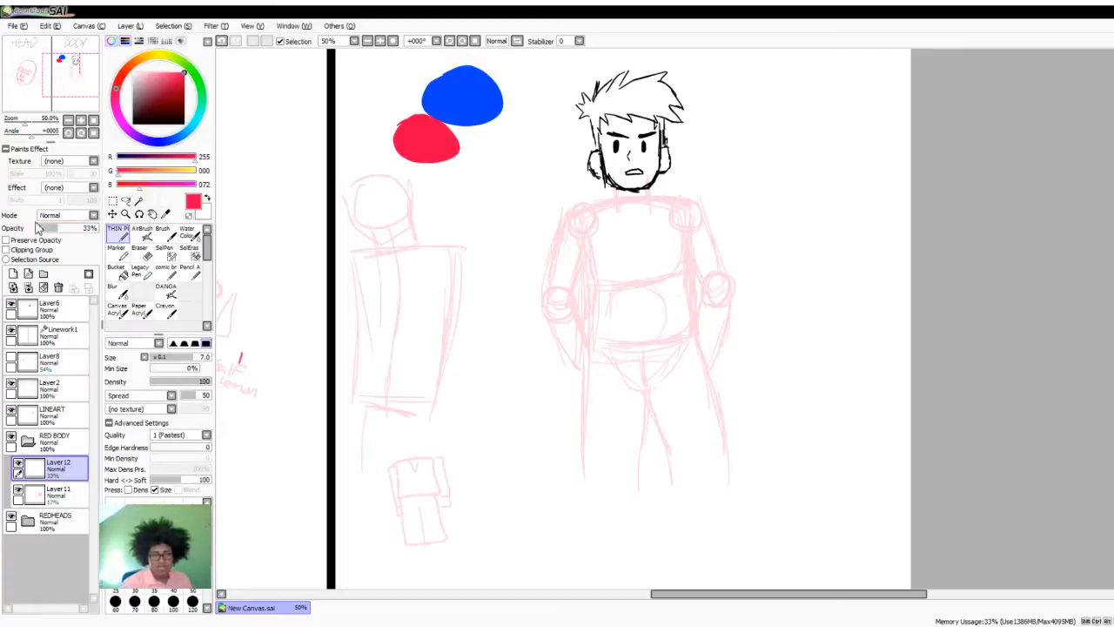
pyautogui.scroll(-1, 378, 418)
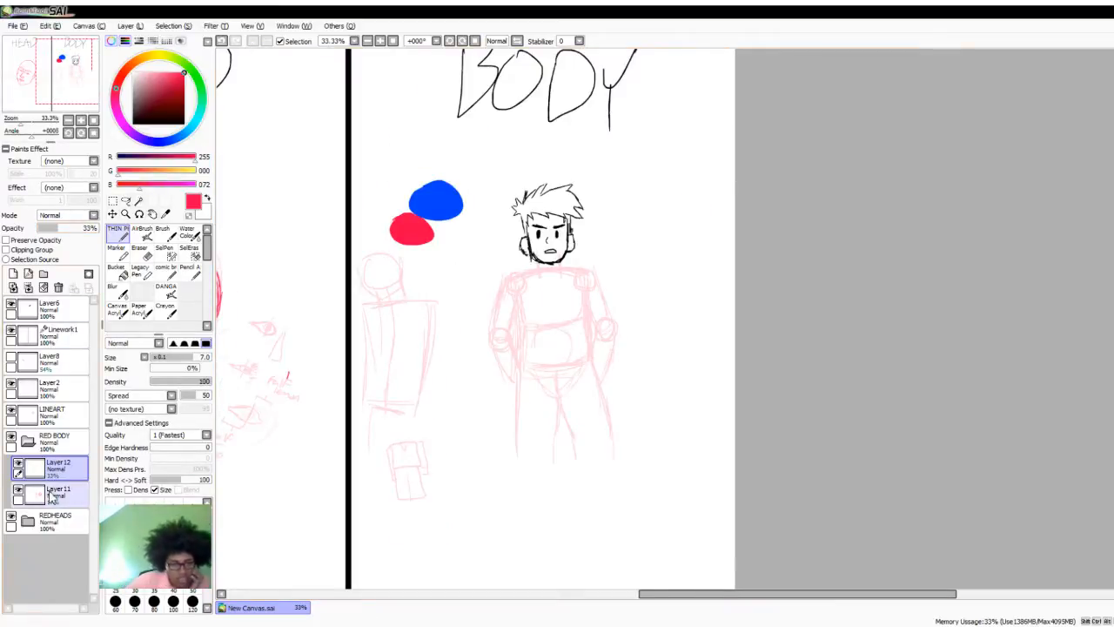
# - On Layer11, sketch two slightly curved guide lines across both legs at knee level
pyautogui.click(52, 492)
pyautogui.scroll(-1, 420, 400)
pyautogui.scroll(2, 570, 396)
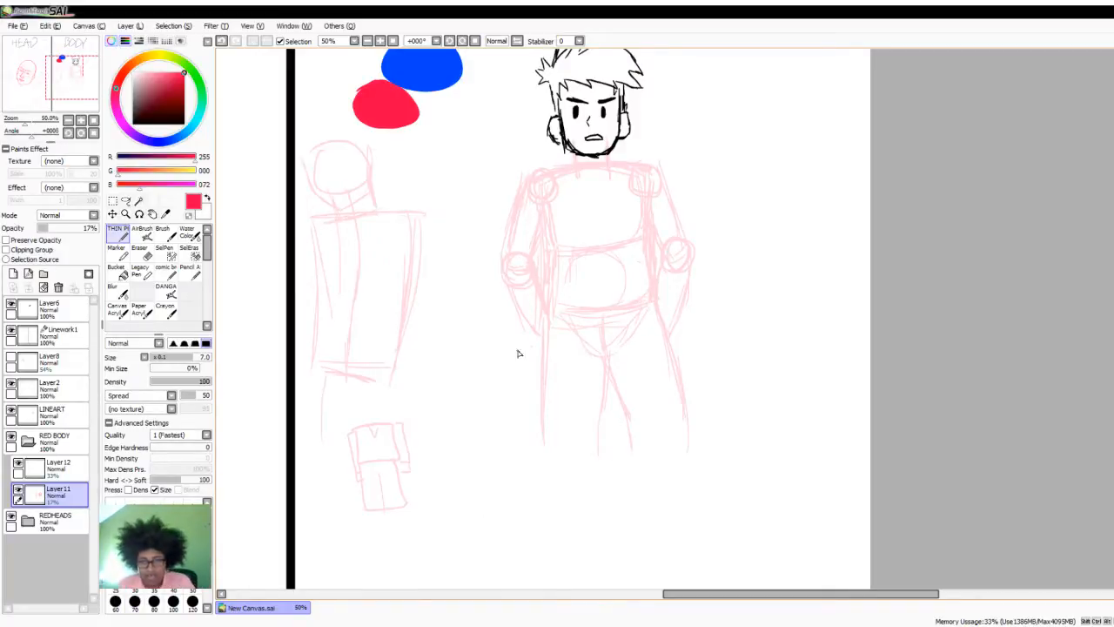
pyautogui.moveTo(539, 440)
pyautogui.mouseDown()
pyautogui.moveTo(628, 438)
pyautogui.moveTo(615, 440)
pyautogui.moveTo(692, 416)
pyautogui.mouseUp()
pyautogui.moveTo(535, 419); pyautogui.dragTo(670, 409)
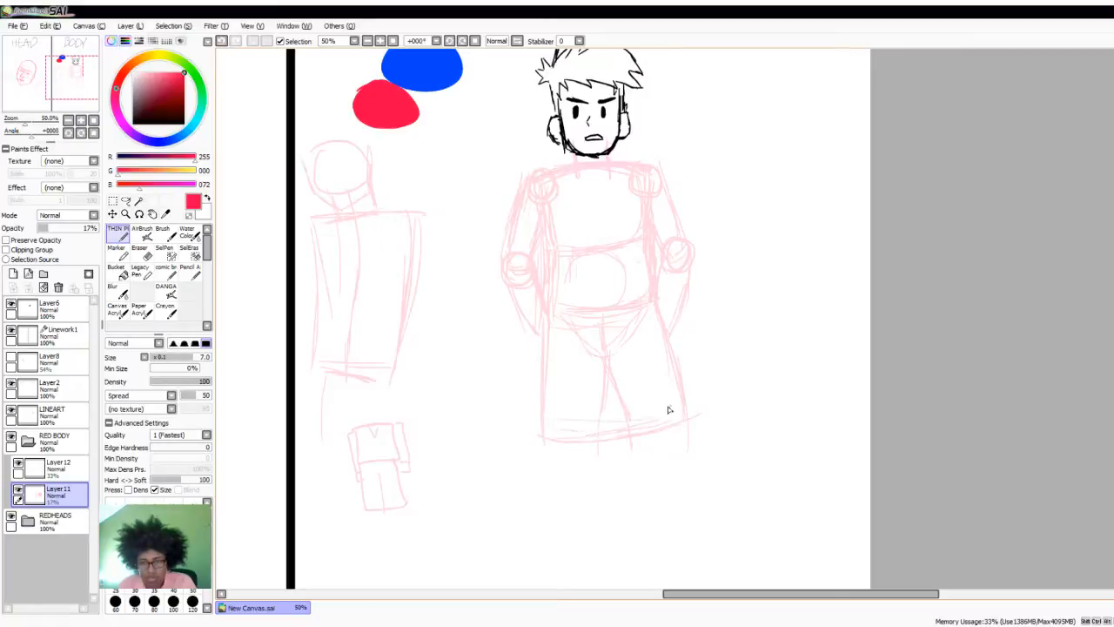
# - Sketch both lower legs as boxy shapes below the knee guides, closing each one at the ankle
pyautogui.moveTo(544, 430)
pyautogui.mouseDown()
pyautogui.moveTo(543, 499)
pyautogui.moveTo(562, 493)
pyautogui.moveTo(547, 510)
pyautogui.moveTo(538, 485)
pyautogui.moveTo(601, 500)
pyautogui.mouseUp()
pyautogui.moveTo(607, 435); pyautogui.dragTo(600, 494)
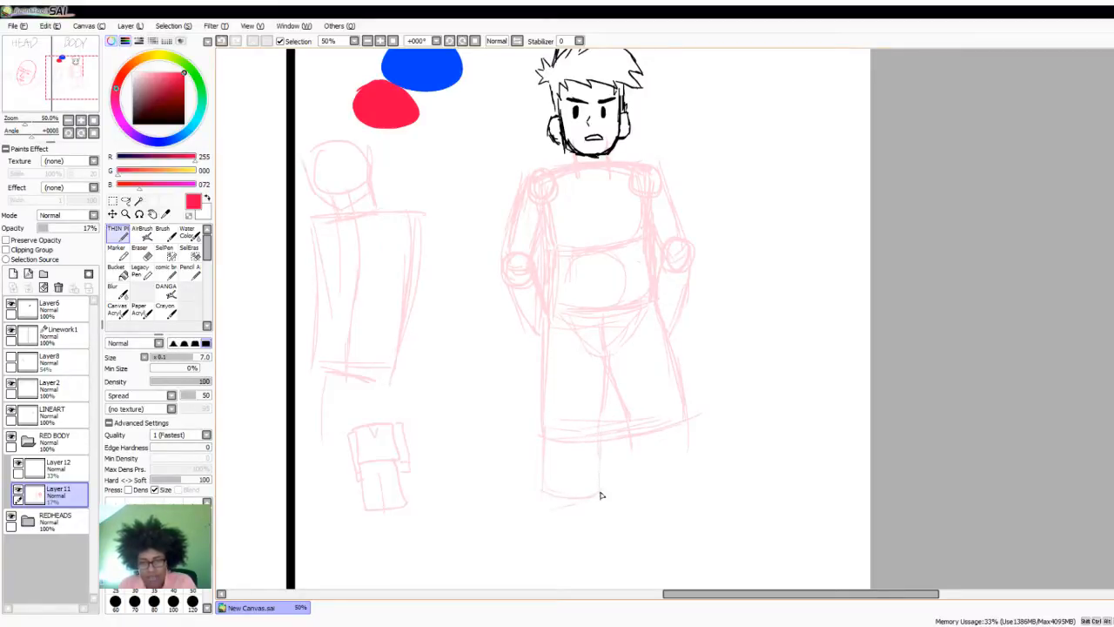
pyautogui.moveTo(630, 429)
pyautogui.mouseDown()
pyautogui.moveTo(632, 472)
pyautogui.moveTo(688, 453)
pyautogui.mouseUp()
pyautogui.moveTo(691, 409)
pyautogui.mouseDown()
pyautogui.moveTo(687, 473)
pyautogui.moveTo(641, 490)
pyautogui.mouseUp()
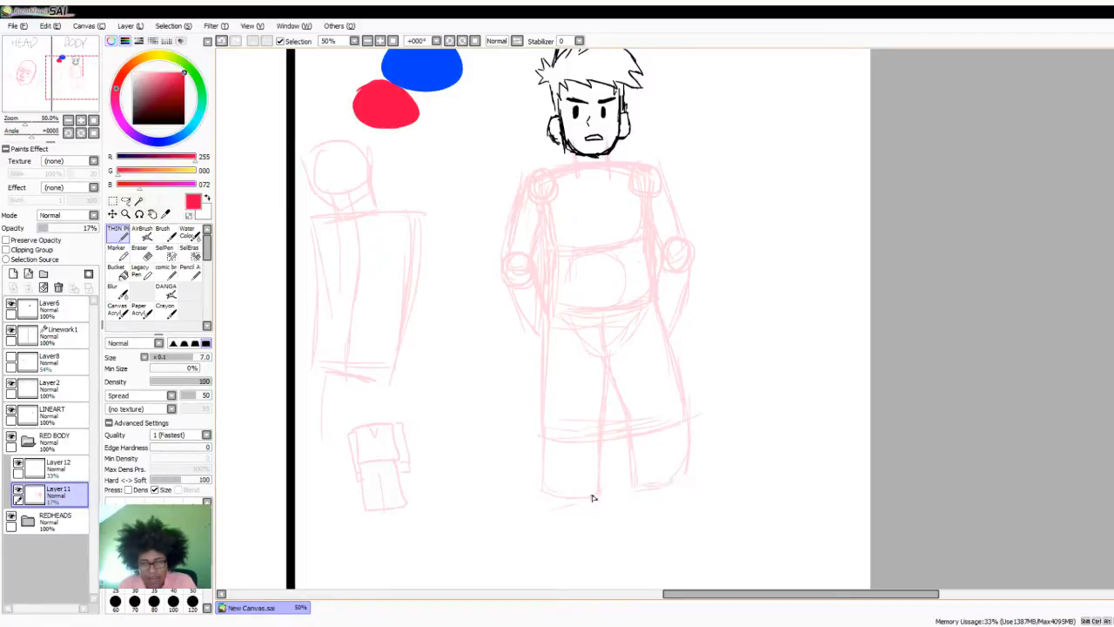
pyautogui.moveTo(593, 451); pyautogui.dragTo(598, 491)
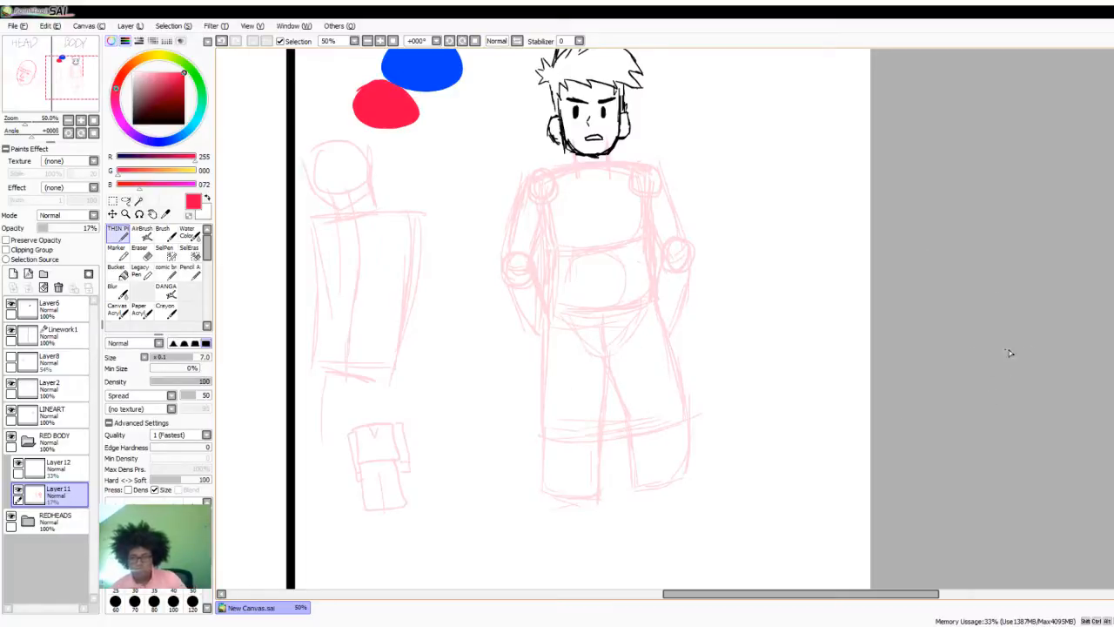
# - Sketch a rounded foot pointing outward under each lower leg, undoing and redrawing the sole of the divider-side foot
pyautogui.scroll(-3, 1034, 401)
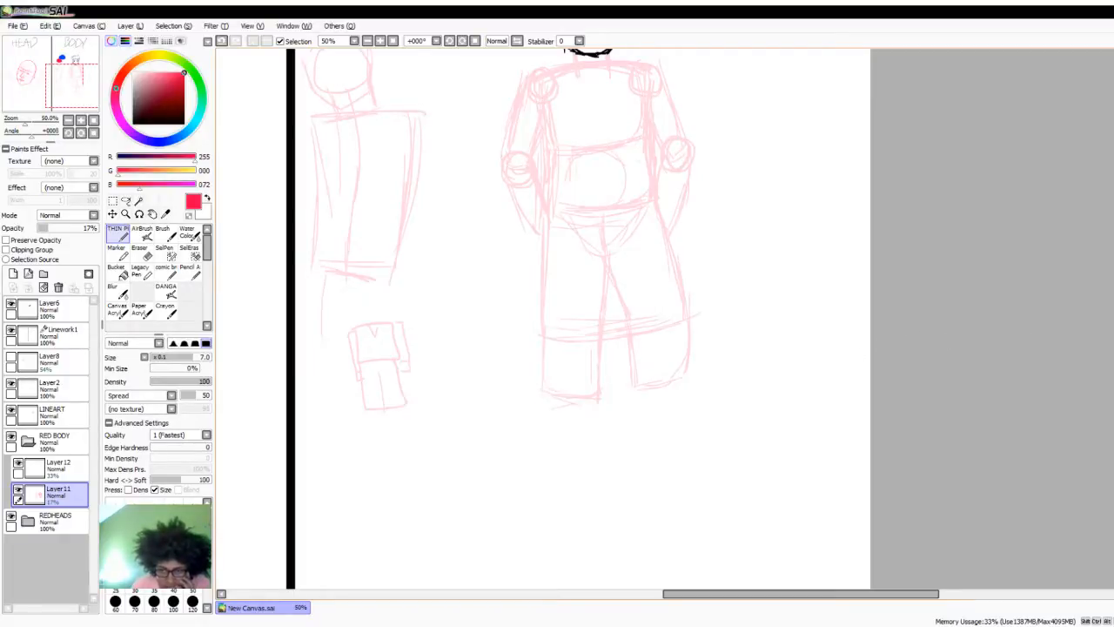
pyautogui.scroll(4, 579, 318)
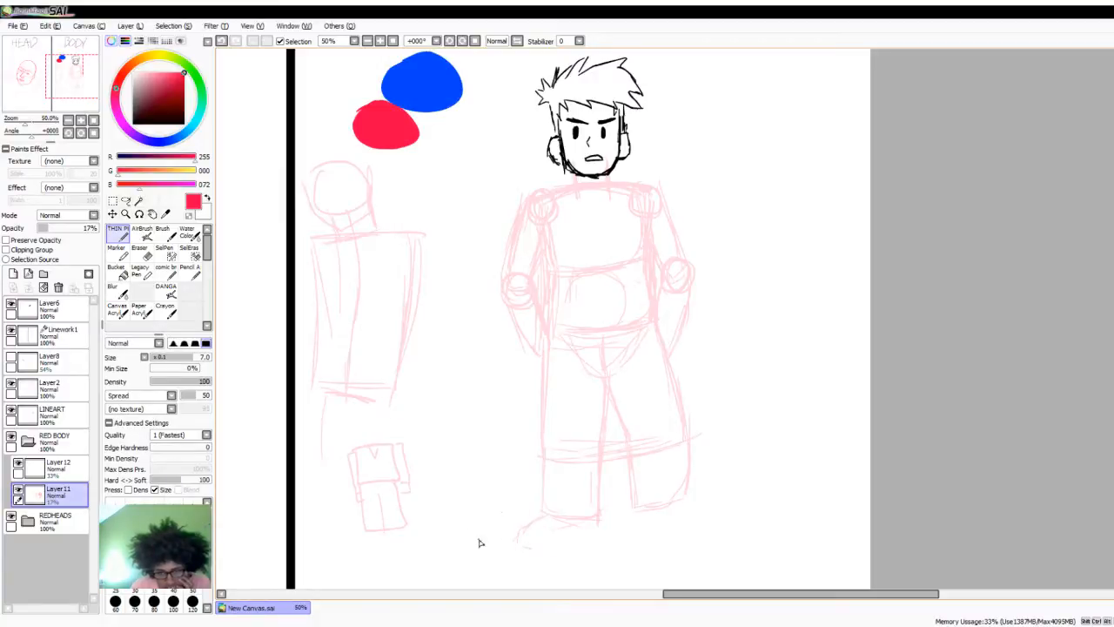
pyautogui.moveTo(550, 521)
pyautogui.mouseDown()
pyautogui.moveTo(539, 532)
pyautogui.moveTo(589, 524)
pyautogui.mouseUp()
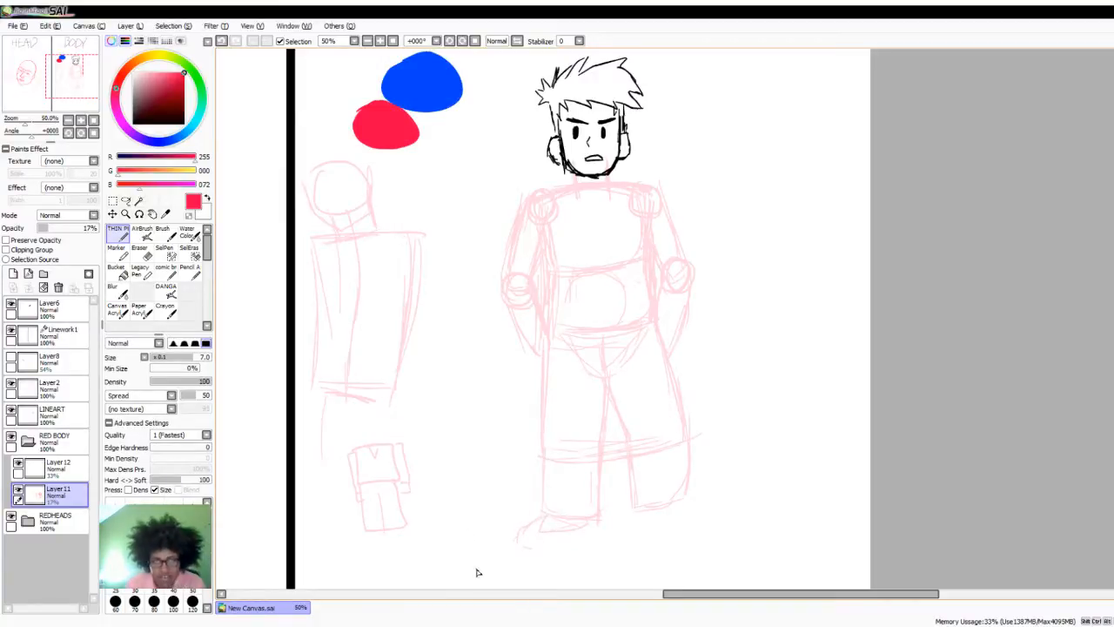
pyautogui.hotkey('ctrl', 'z')
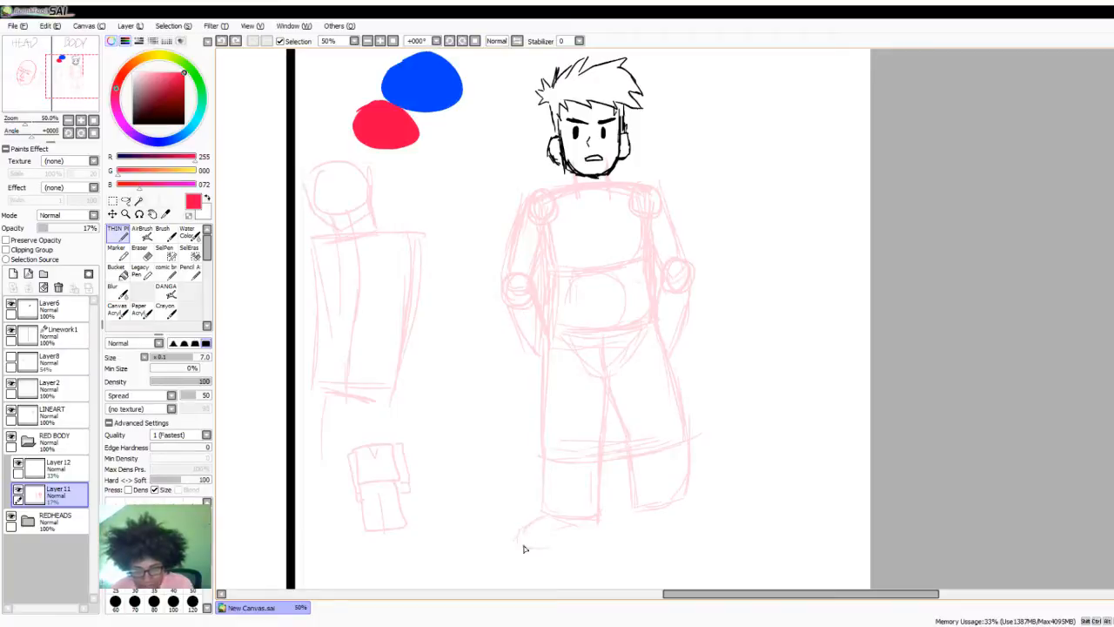
pyautogui.moveTo(524, 549); pyautogui.dragTo(575, 545)
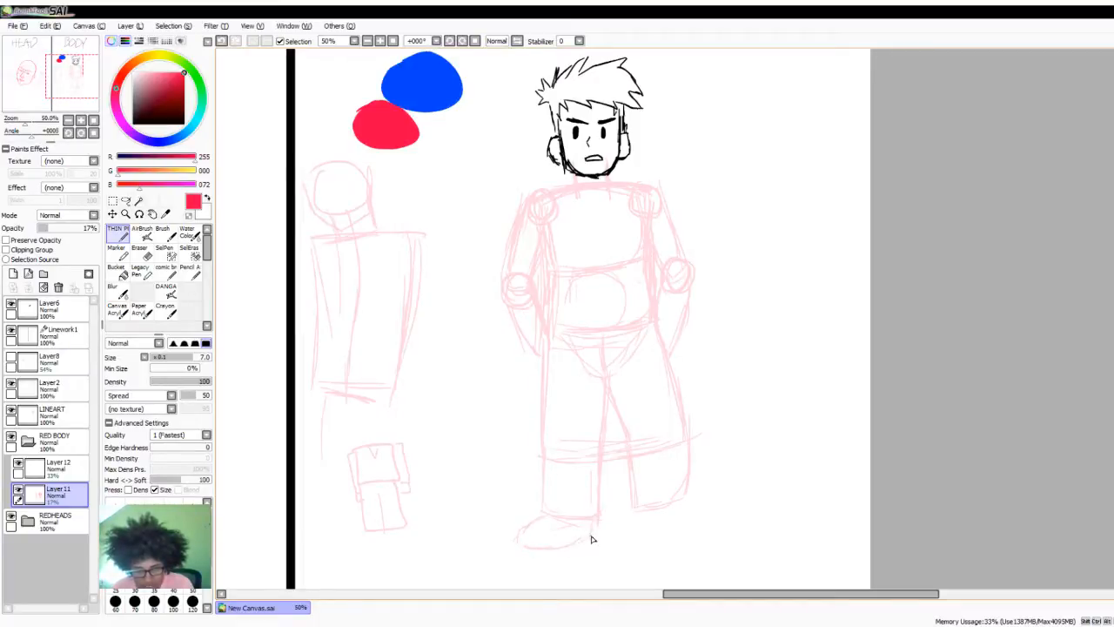
pyautogui.moveTo(643, 523)
pyautogui.mouseDown()
pyautogui.moveTo(692, 537)
pyautogui.moveTo(667, 536)
pyautogui.moveTo(701, 536)
pyautogui.moveTo(718, 521)
pyautogui.moveTo(688, 504)
pyautogui.mouseUp()
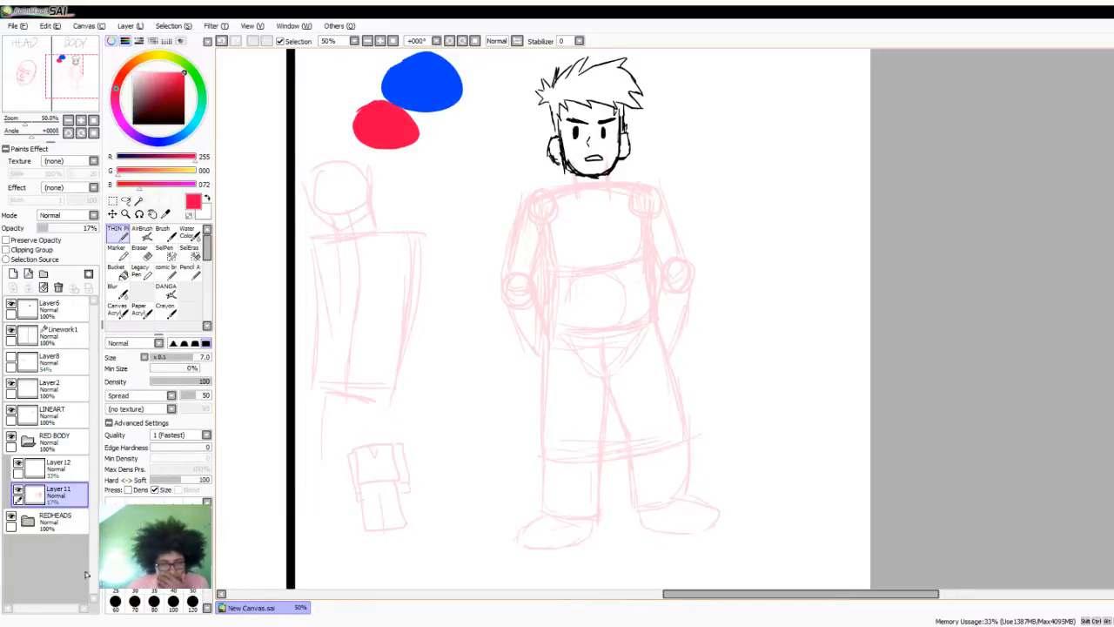
# - On Layer12, set the opacity to 42% and trace the neck sides and the sloping shoulder lines over the construction
pyautogui.click(57, 467)
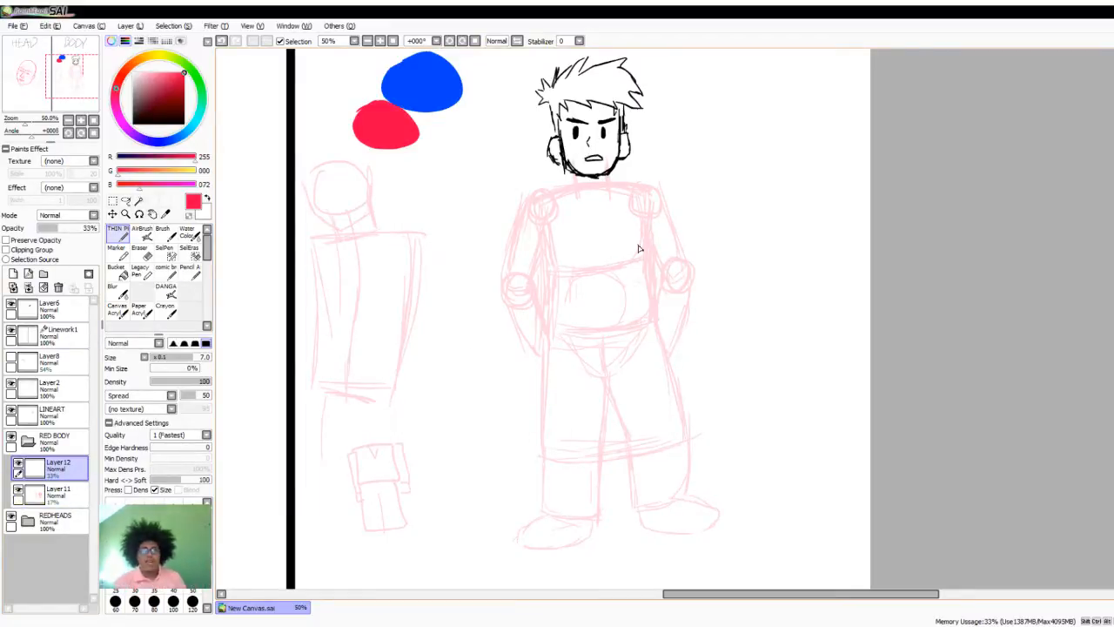
pyautogui.scroll(2, 601, 208)
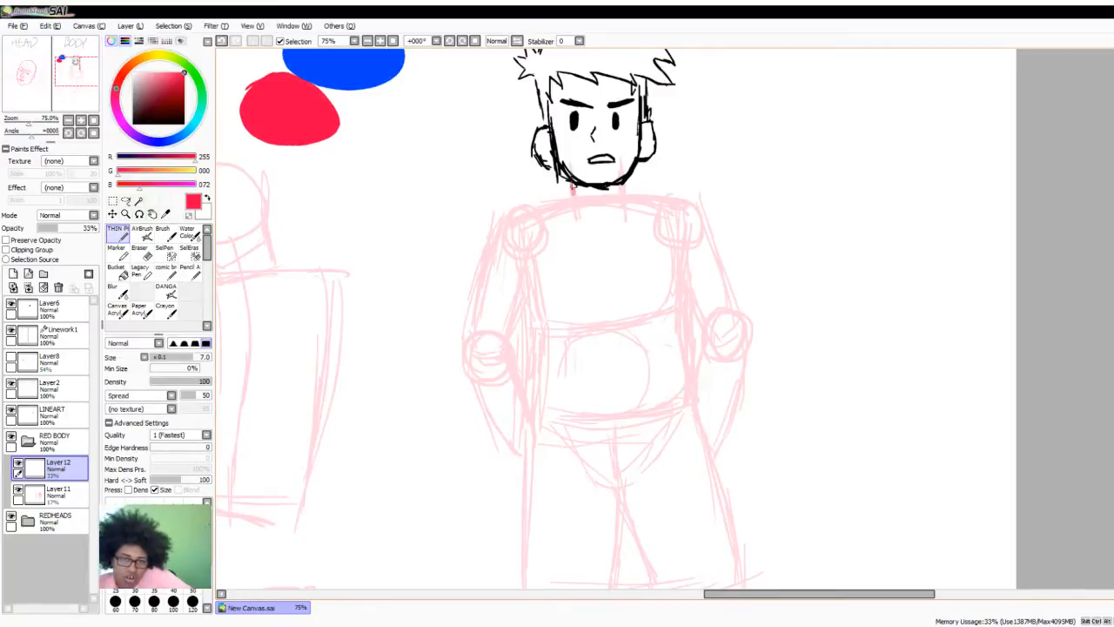
pyautogui.click(65, 228)
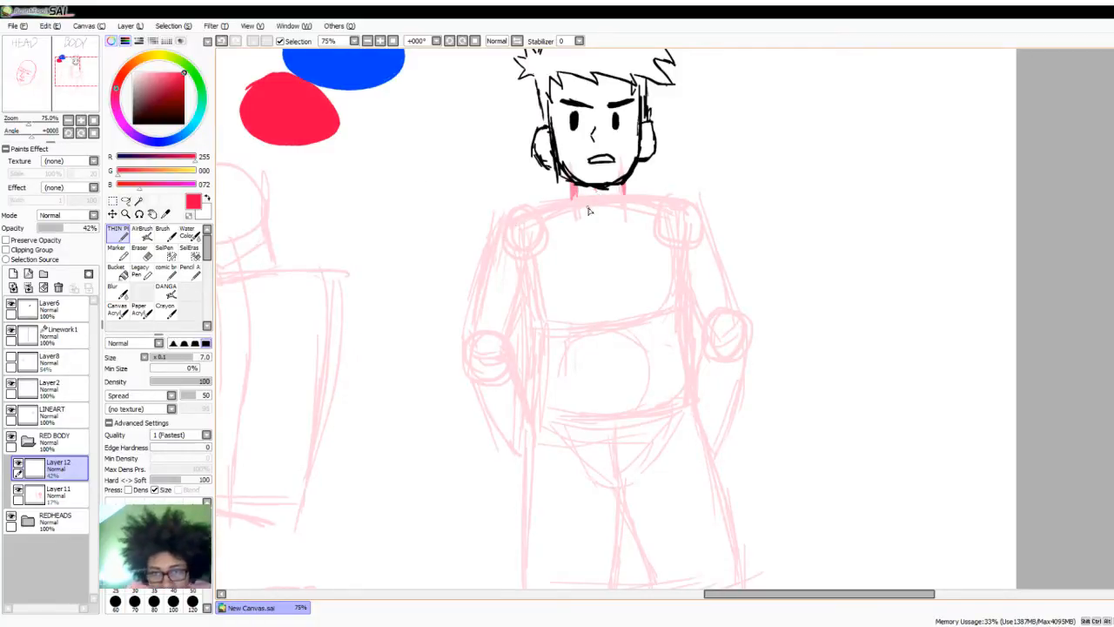
pyautogui.moveTo(529, 214)
pyautogui.mouseDown()
pyautogui.moveTo(626, 195)
pyautogui.moveTo(669, 205)
pyautogui.mouseUp()
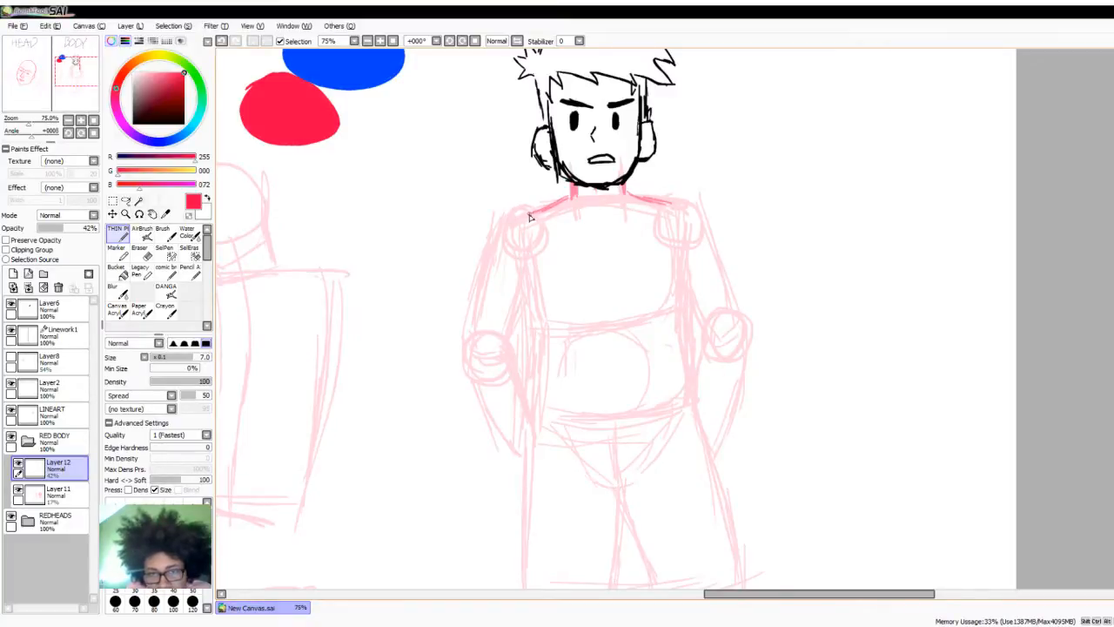
# - Trace the divider-side arm with a rounded shoulder, armpit line, upper arm and a forearm tapering to the wrist
pyautogui.moveTo(533, 221)
pyautogui.mouseDown()
pyautogui.moveTo(515, 218)
pyautogui.moveTo(505, 246)
pyautogui.mouseUp()
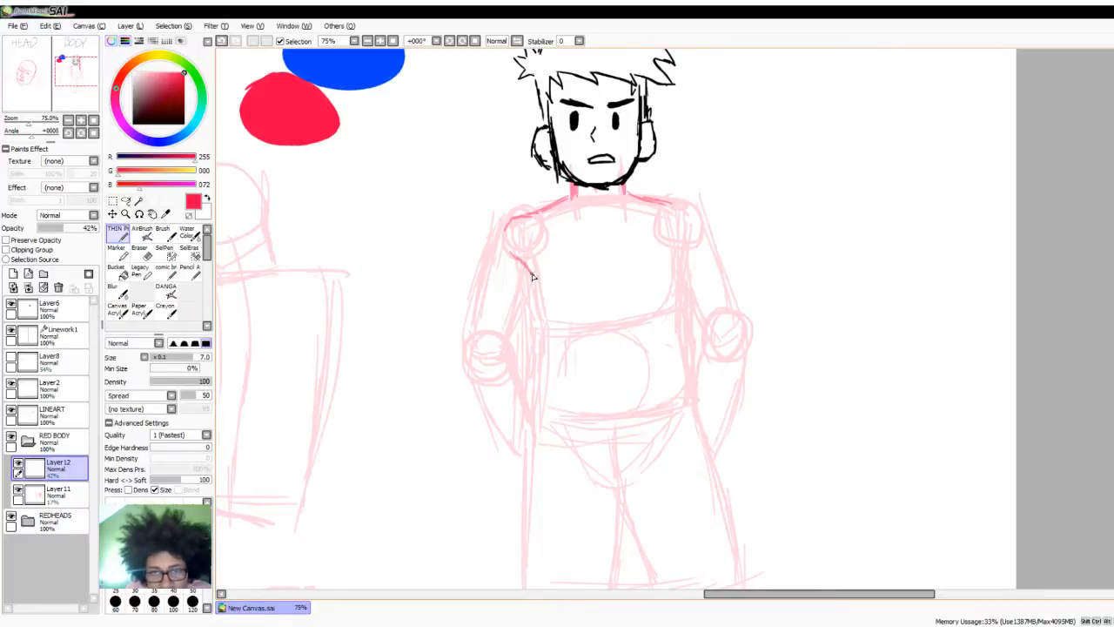
pyautogui.moveTo(531, 276); pyautogui.dragTo(532, 296)
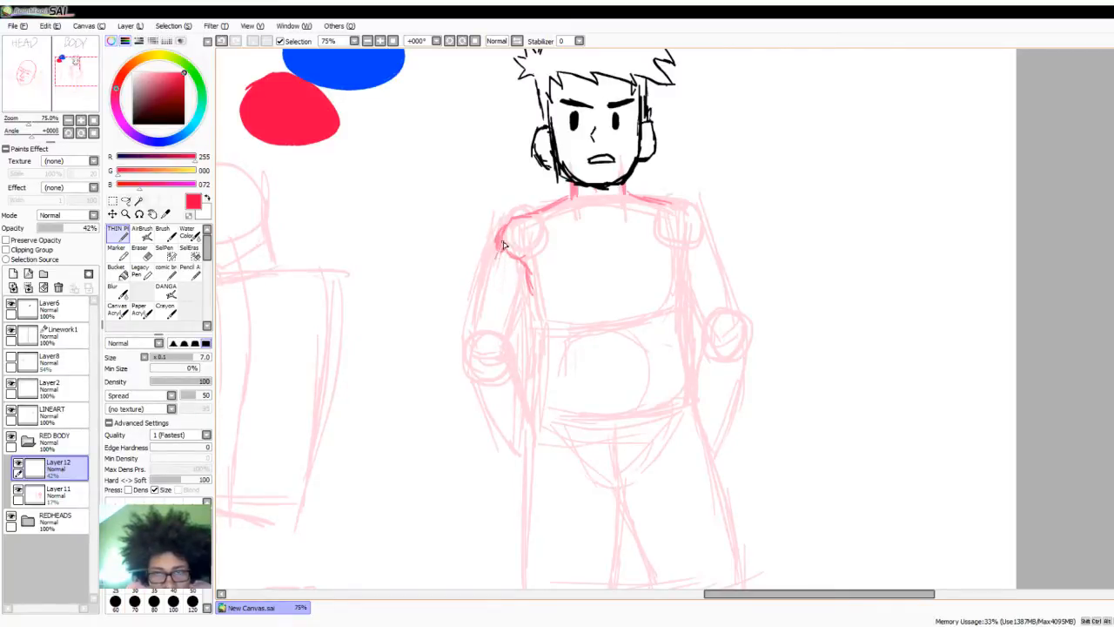
pyautogui.moveTo(499, 232); pyautogui.dragTo(475, 327)
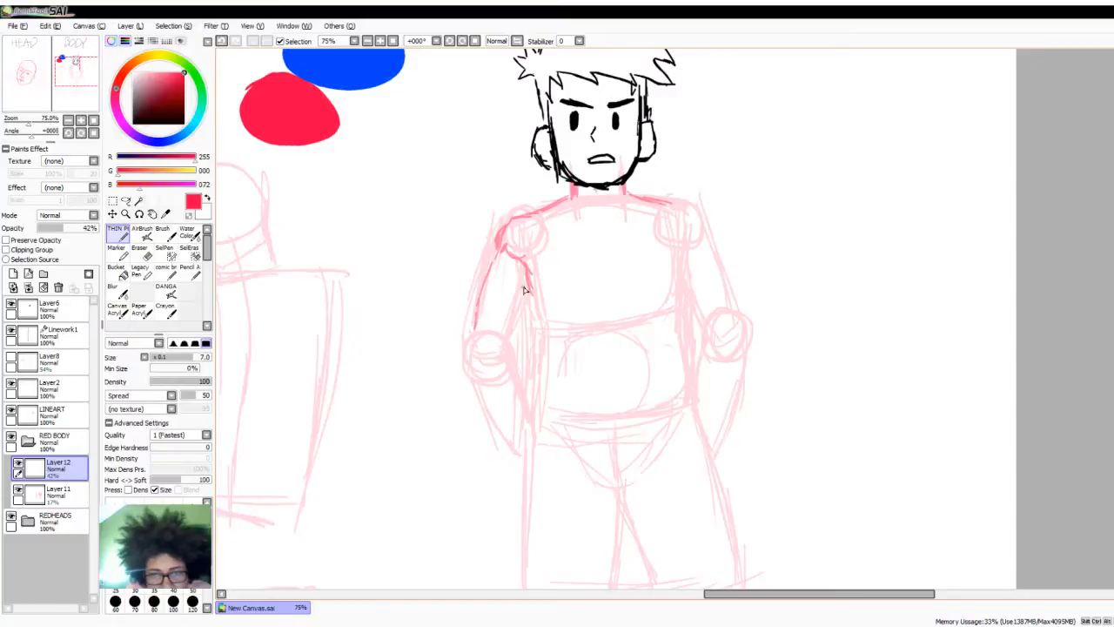
pyautogui.moveTo(525, 290)
pyautogui.mouseDown()
pyautogui.moveTo(507, 335)
pyautogui.moveTo(513, 322)
pyautogui.mouseUp()
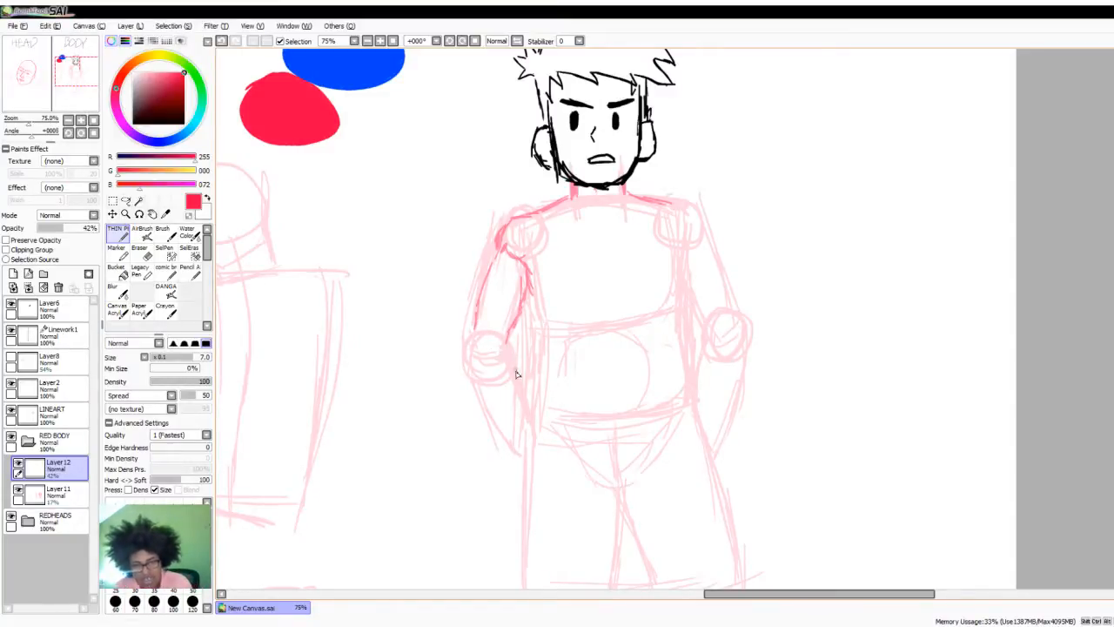
pyautogui.moveTo(509, 364)
pyautogui.mouseDown()
pyautogui.moveTo(538, 429)
pyautogui.moveTo(501, 339)
pyautogui.moveTo(474, 319)
pyautogui.moveTo(468, 392)
pyautogui.moveTo(467, 351)
pyautogui.moveTo(498, 355)
pyautogui.moveTo(495, 374)
pyautogui.moveTo(473, 377)
pyautogui.moveTo(469, 342)
pyautogui.moveTo(482, 409)
pyautogui.moveTo(514, 449)
pyautogui.mouseUp()
pyautogui.moveTo(482, 401)
pyautogui.mouseDown()
pyautogui.moveTo(515, 447)
pyautogui.moveTo(518, 418)
pyautogui.moveTo(522, 452)
pyautogui.mouseUp()
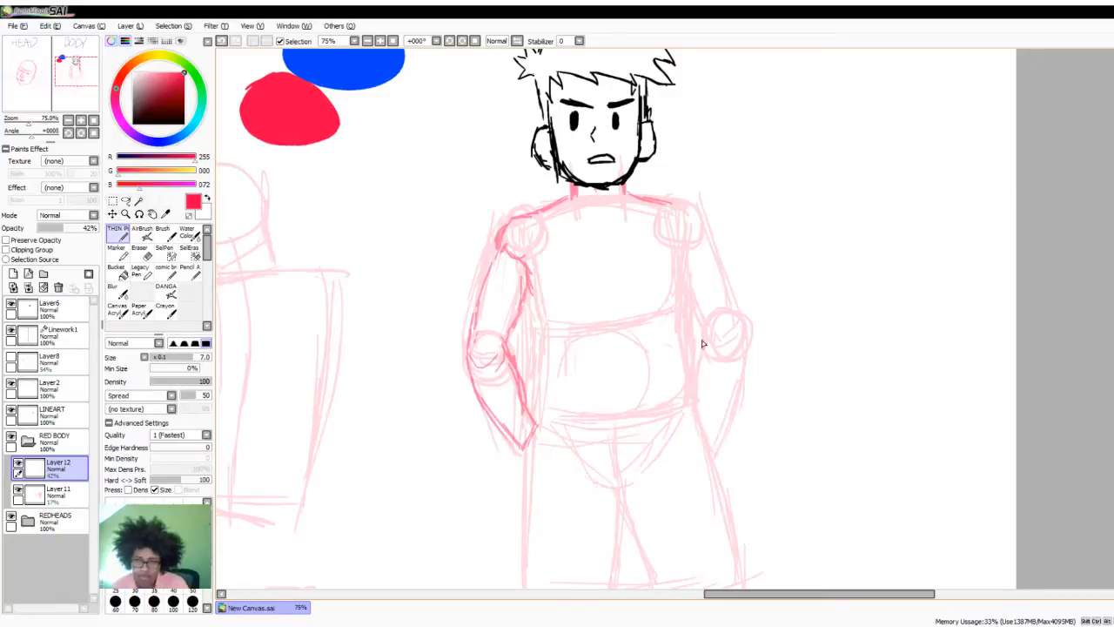
# - Trace the arm away from the divider, outlining its shoulder, upper arm, elbow and the forearm down to the wrist
pyautogui.moveTo(668, 205); pyautogui.dragTo(695, 226)
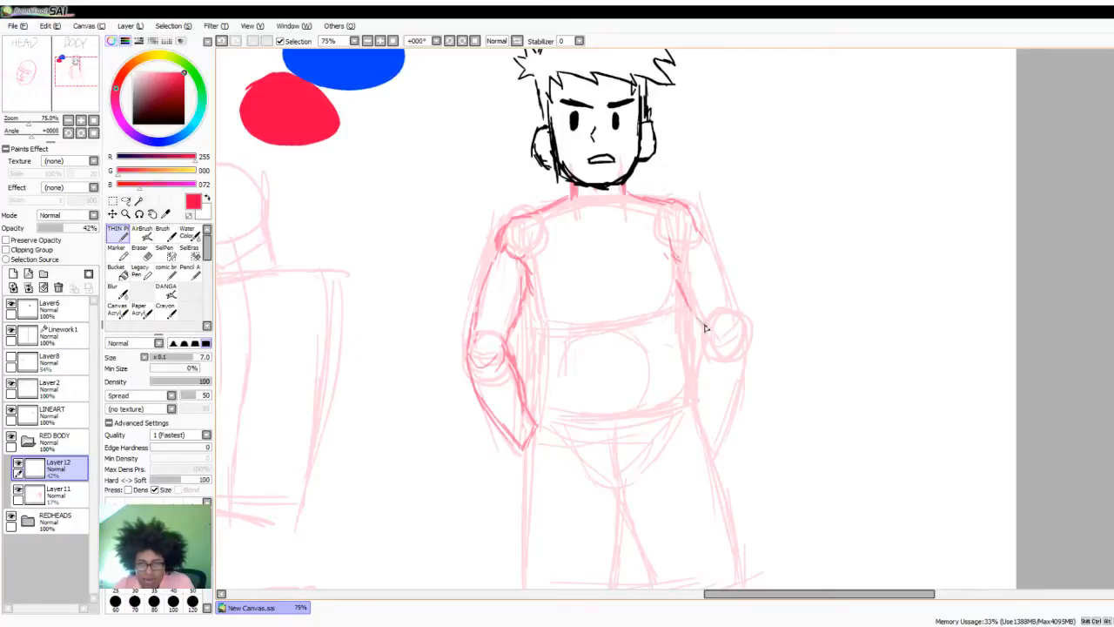
pyautogui.moveTo(698, 233); pyautogui.dragTo(735, 318)
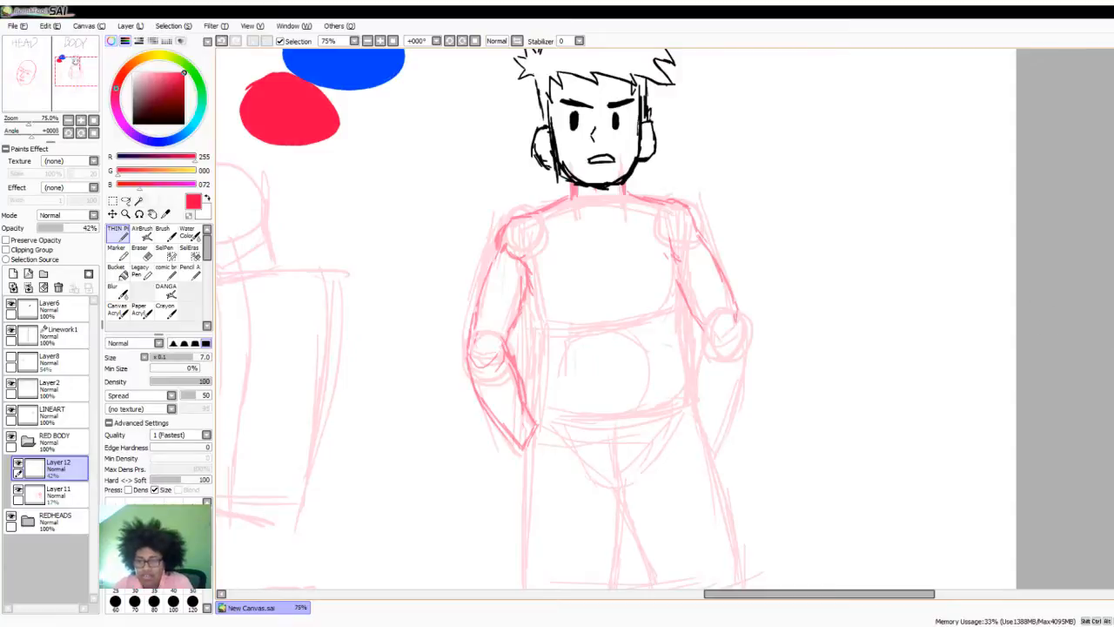
pyautogui.scroll(-2, 794, 296)
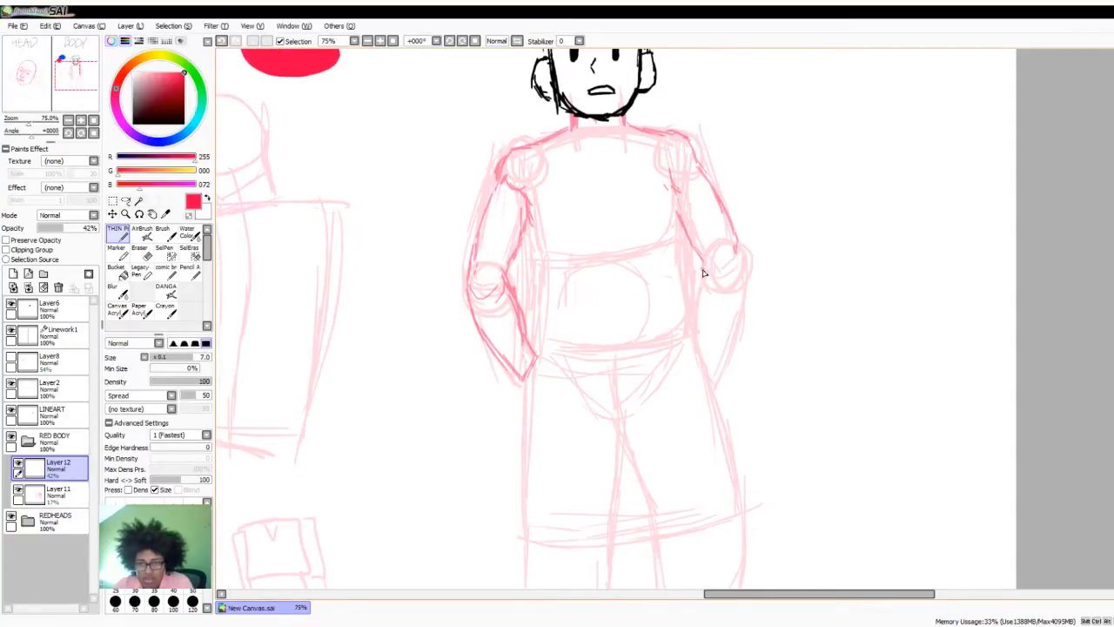
pyautogui.moveTo(705, 287); pyautogui.dragTo(699, 339)
pyautogui.moveTo(740, 253)
pyautogui.mouseDown()
pyautogui.moveTo(747, 307)
pyautogui.moveTo(717, 377)
pyautogui.moveTo(747, 279)
pyautogui.moveTo(727, 338)
pyautogui.moveTo(703, 313)
pyautogui.mouseUp()
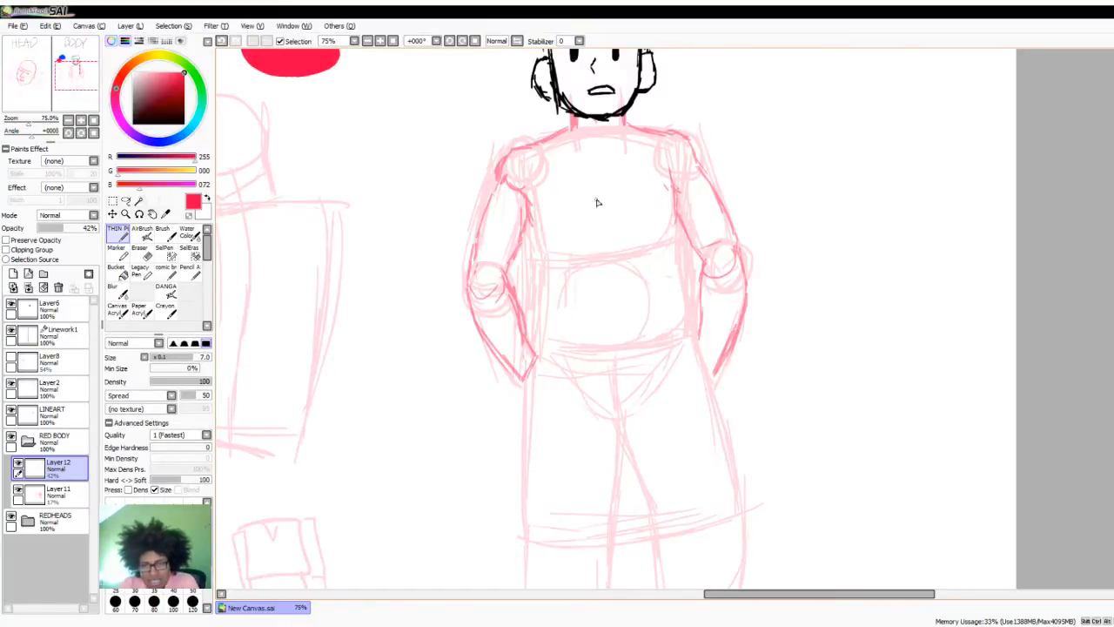
# - On Layer11, add a vertical centre line and side guide lines down the chest and belly
pyautogui.click(57, 495)
pyautogui.moveTo(591, 143); pyautogui.dragTo(605, 340)
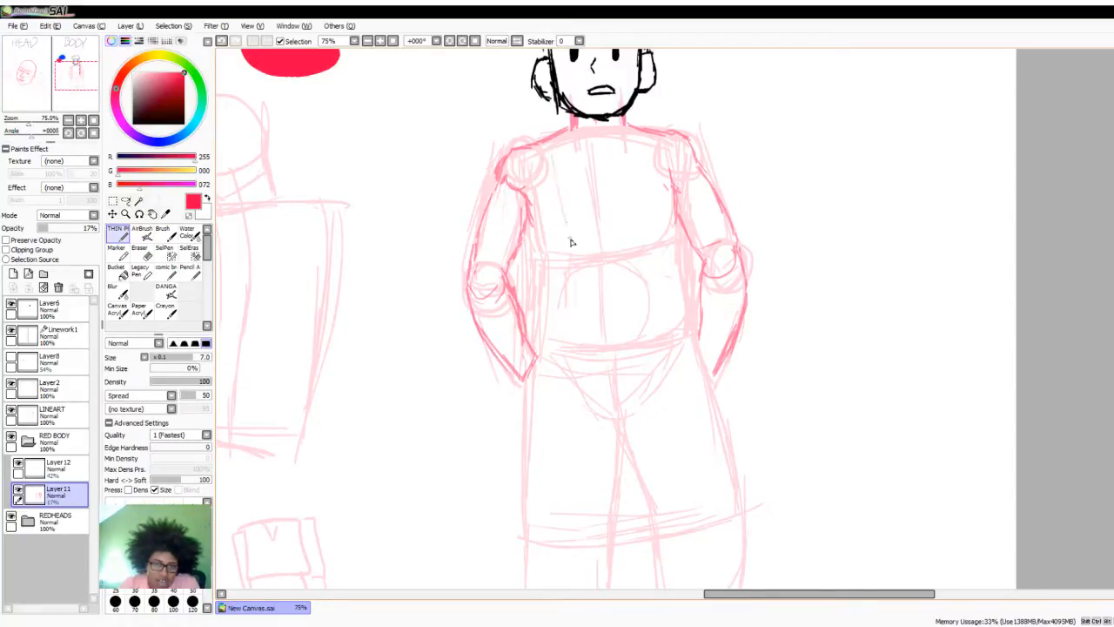
pyautogui.moveTo(632, 139); pyautogui.dragTo(637, 224)
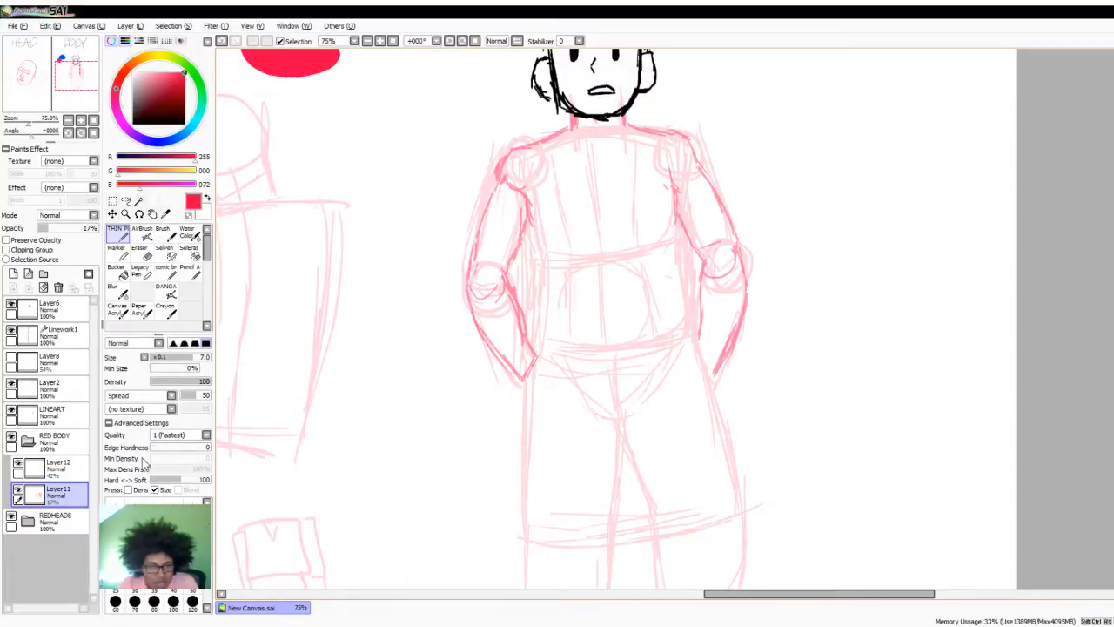
# - On Layer12, draw the lower chest lines and the chest's centre line, and trace the sides of the torso toward the waist
pyautogui.click(54, 467)
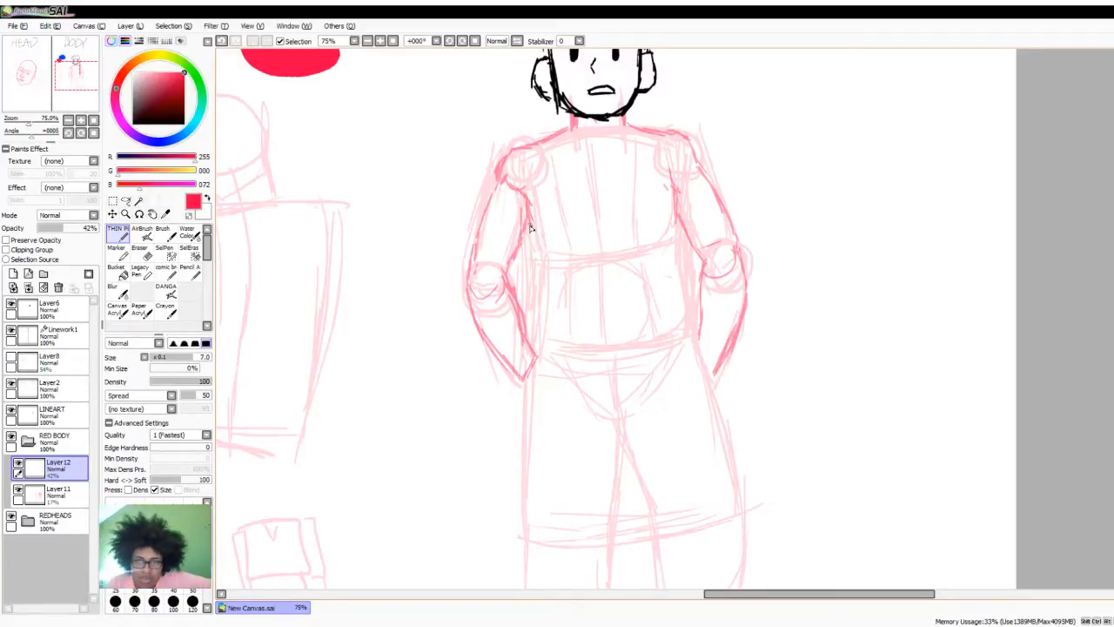
pyautogui.moveTo(568, 236); pyautogui.dragTo(589, 230)
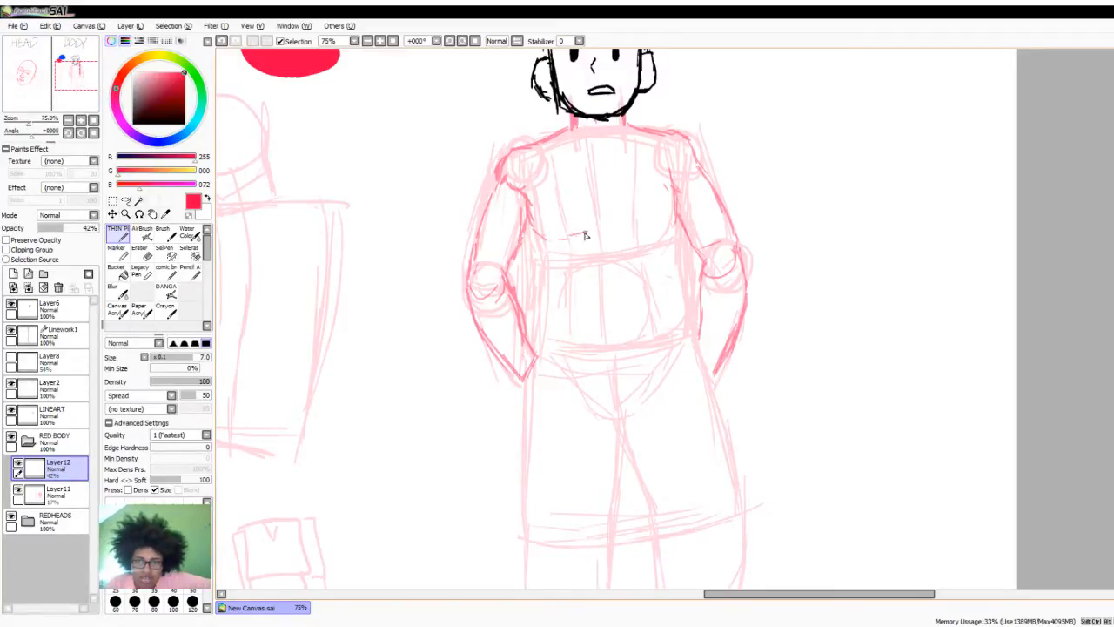
pyautogui.moveTo(593, 162)
pyautogui.mouseDown()
pyautogui.moveTo(594, 218)
pyautogui.moveTo(596, 198)
pyautogui.moveTo(601, 221)
pyautogui.moveTo(651, 232)
pyautogui.mouseUp()
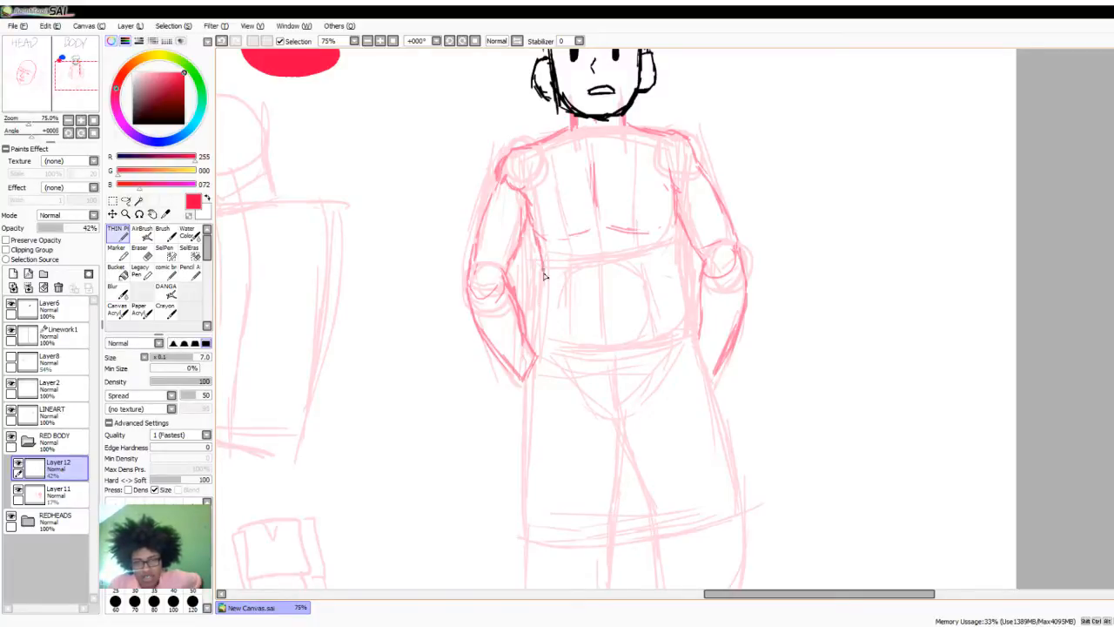
pyautogui.moveTo(666, 221)
pyautogui.mouseDown()
pyautogui.moveTo(671, 251)
pyautogui.moveTo(679, 216)
pyautogui.moveTo(674, 301)
pyautogui.moveTo(694, 338)
pyautogui.mouseUp()
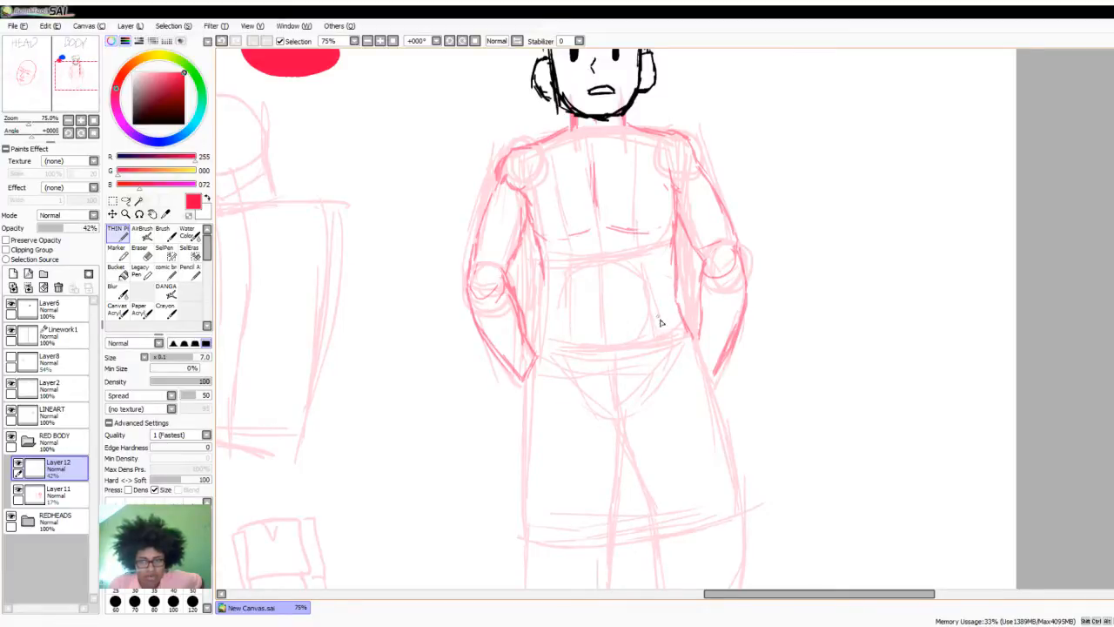
# - Finish tracing the torso sides down to the waist, then draw the rib arches, belly centre line and a short abdominal cross line
pyautogui.moveTo(679, 299); pyautogui.dragTo(690, 343)
pyautogui.moveTo(547, 279)
pyautogui.mouseDown()
pyautogui.moveTo(548, 349)
pyautogui.moveTo(541, 253)
pyautogui.moveTo(519, 205)
pyautogui.mouseUp()
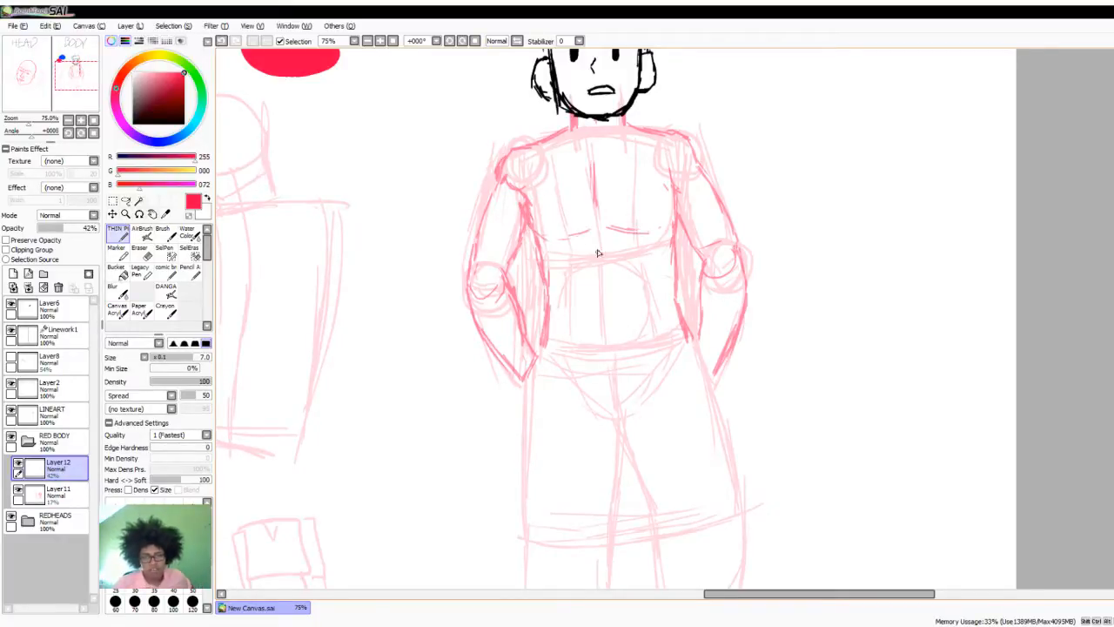
pyautogui.moveTo(585, 253)
pyautogui.mouseDown()
pyautogui.moveTo(626, 259)
pyautogui.moveTo(637, 280)
pyautogui.moveTo(598, 281)
pyautogui.moveTo(605, 326)
pyautogui.mouseUp()
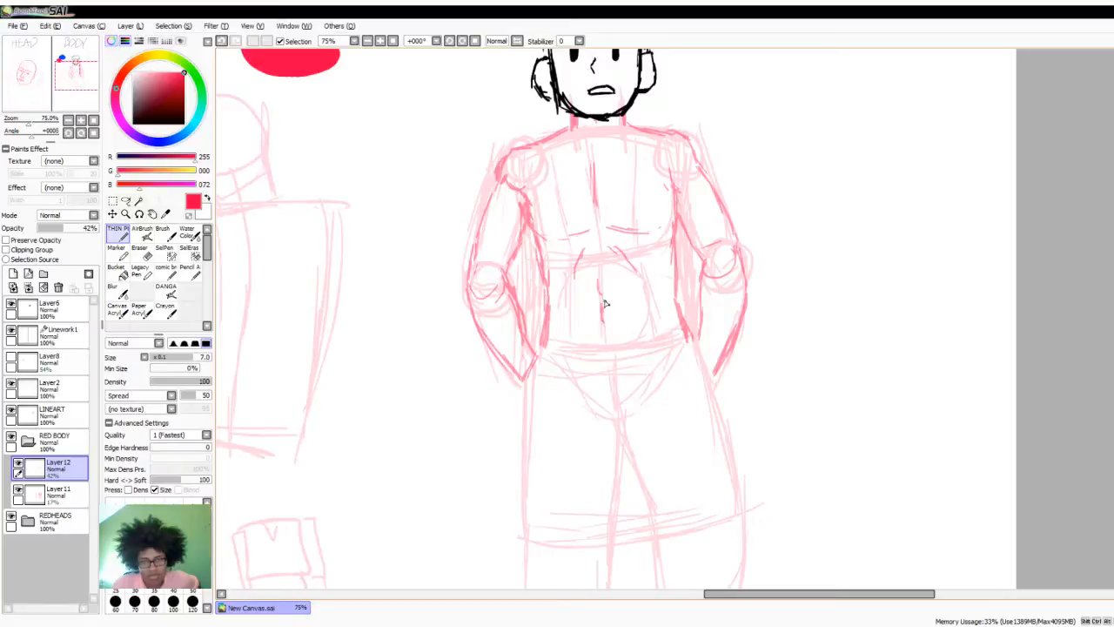
pyautogui.moveTo(596, 269)
pyautogui.mouseDown()
pyautogui.moveTo(598, 291)
pyautogui.moveTo(616, 296)
pyautogui.mouseUp()
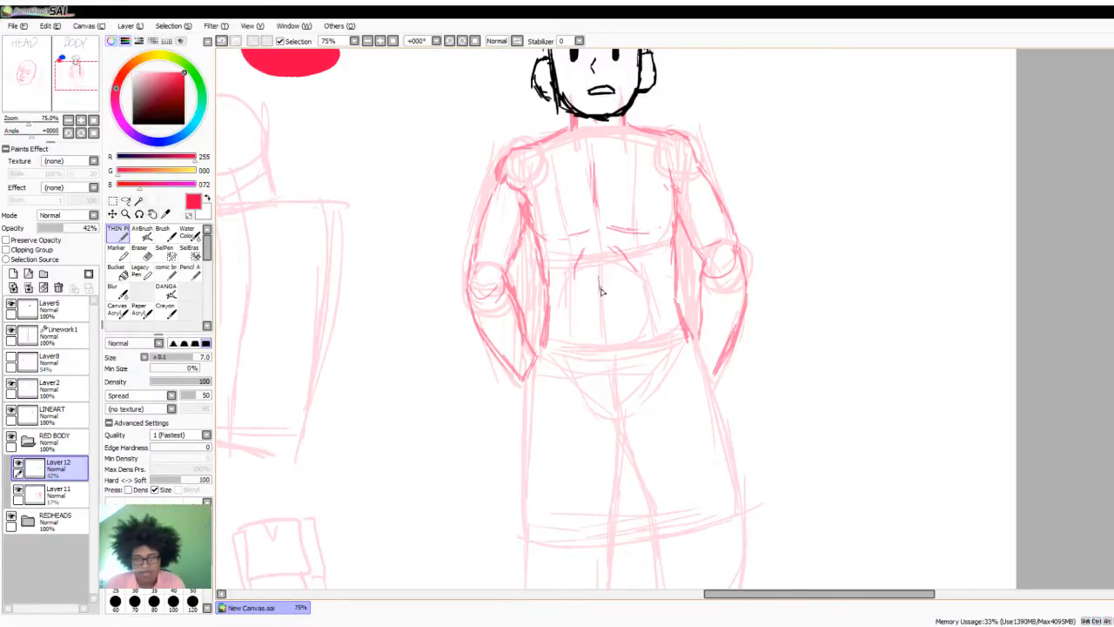
pyautogui.moveTo(582, 307); pyautogui.dragTo(626, 307)
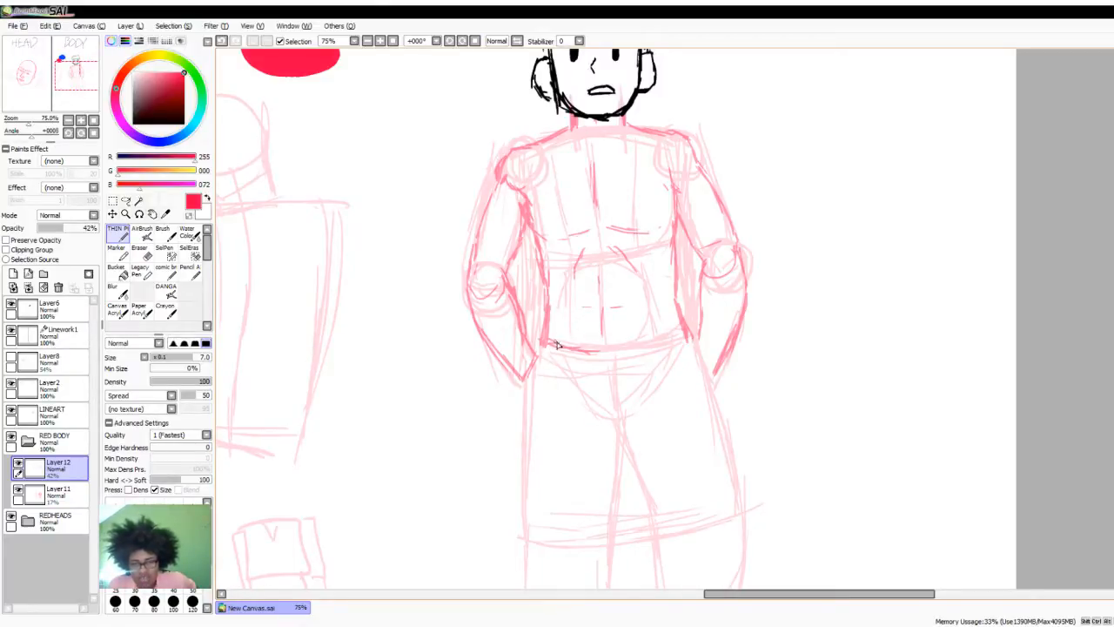
# - Draw a curved belt around the waist with belt loops and a rectangular buckle at the centre
pyautogui.moveTo(558, 345)
pyautogui.mouseDown()
pyautogui.moveTo(635, 351)
pyautogui.moveTo(626, 355)
pyautogui.moveTo(691, 341)
pyautogui.mouseUp()
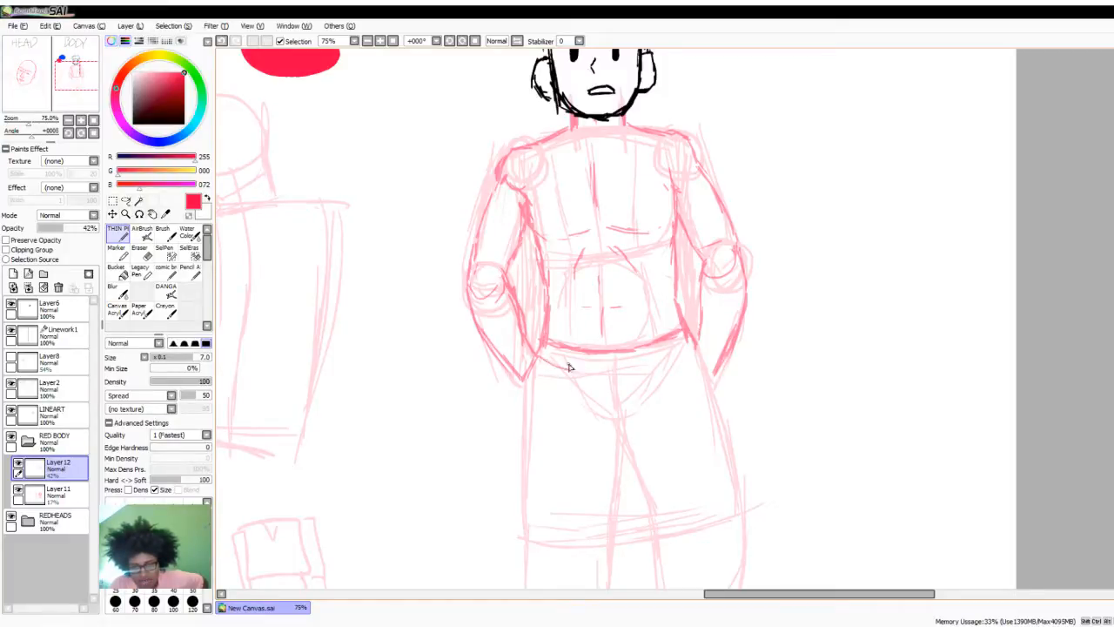
pyautogui.moveTo(562, 364)
pyautogui.mouseDown()
pyautogui.moveTo(635, 366)
pyautogui.moveTo(612, 368)
pyautogui.moveTo(683, 346)
pyautogui.mouseUp()
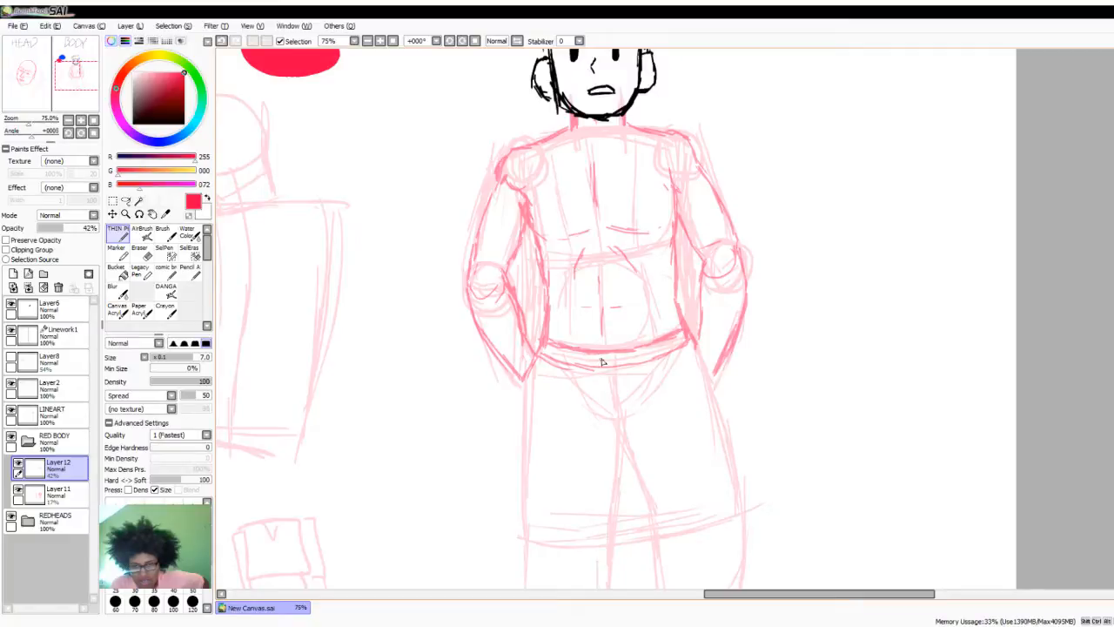
pyautogui.moveTo(583, 369)
pyautogui.mouseDown()
pyautogui.moveTo(567, 349)
pyautogui.moveTo(545, 351)
pyautogui.moveTo(630, 360)
pyautogui.moveTo(686, 346)
pyautogui.mouseUp()
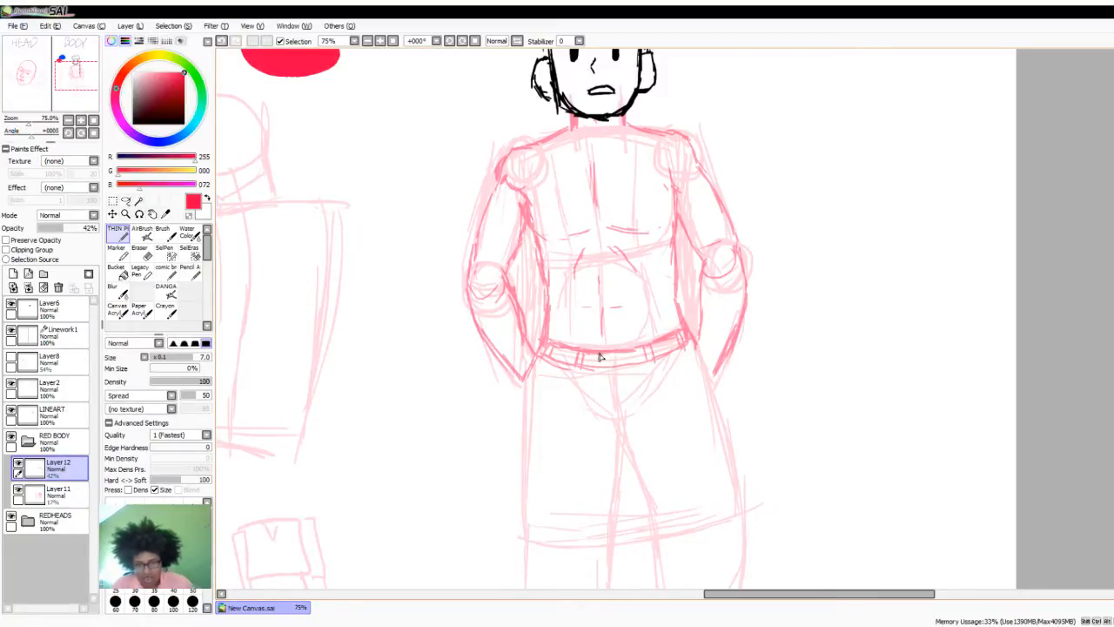
pyautogui.moveTo(598, 354); pyautogui.dragTo(601, 367)
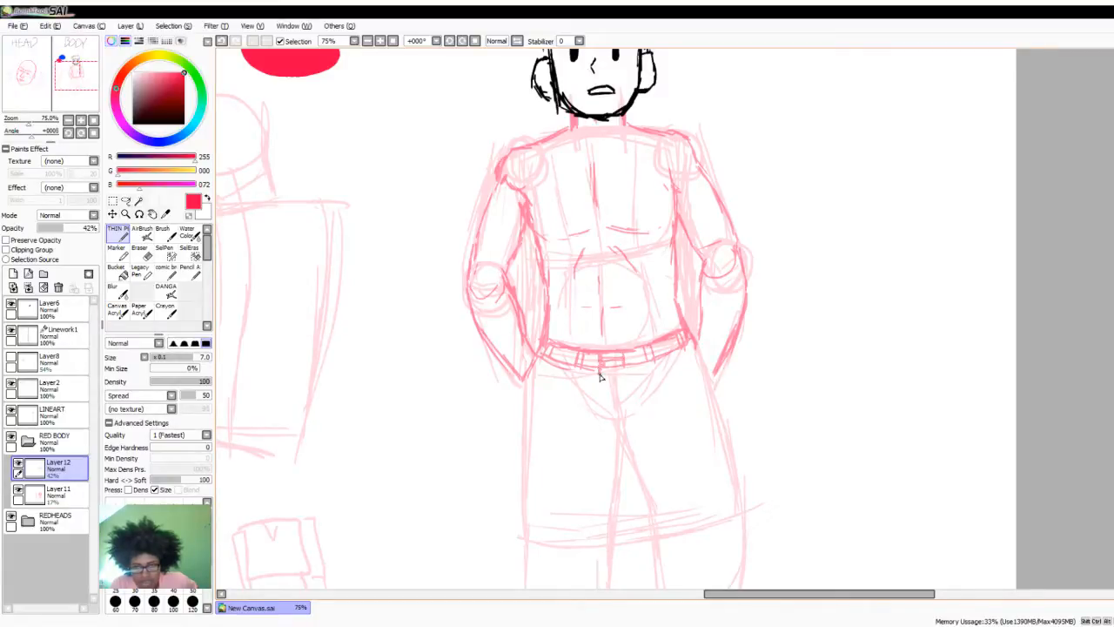
pyautogui.moveTo(600, 375)
pyautogui.mouseDown()
pyautogui.moveTo(624, 374)
pyautogui.moveTo(607, 373)
pyautogui.mouseUp()
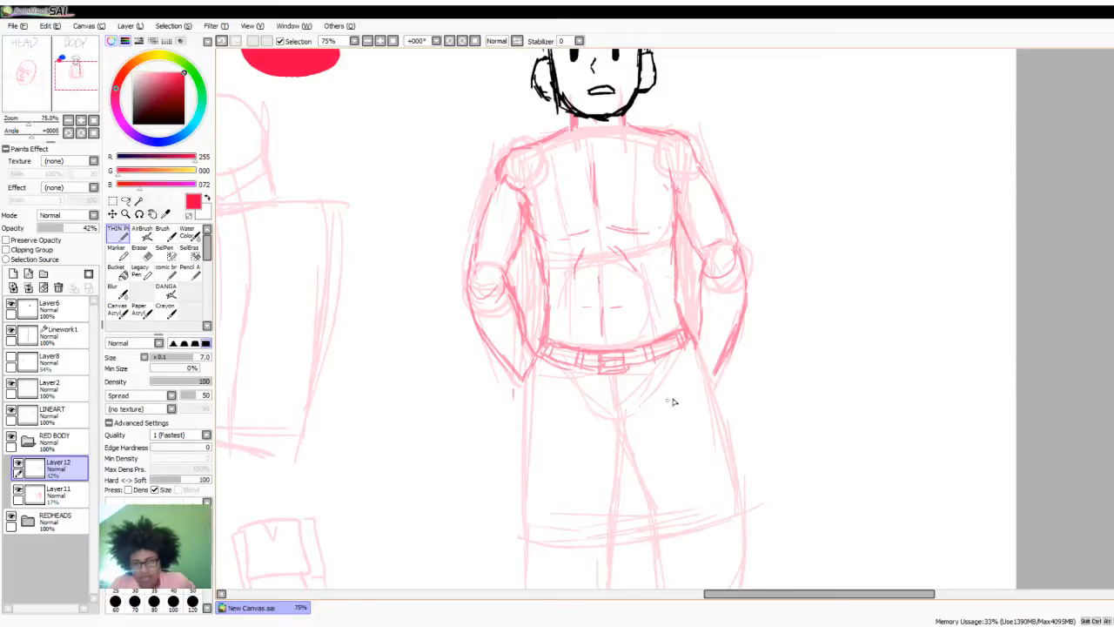
# - Draw the trouser fly below the buckle and start the outer thigh line of the divider-side leg
pyautogui.scroll(-3, 617, 318)
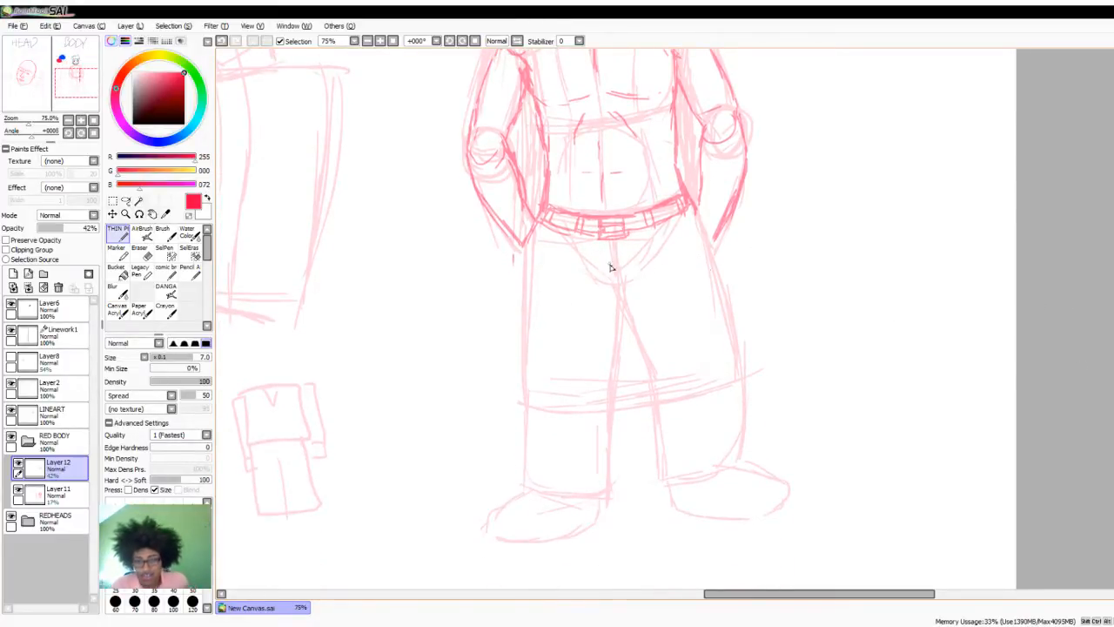
pyautogui.moveTo(614, 248); pyautogui.dragTo(625, 281)
pyautogui.moveTo(621, 240); pyautogui.dragTo(618, 305)
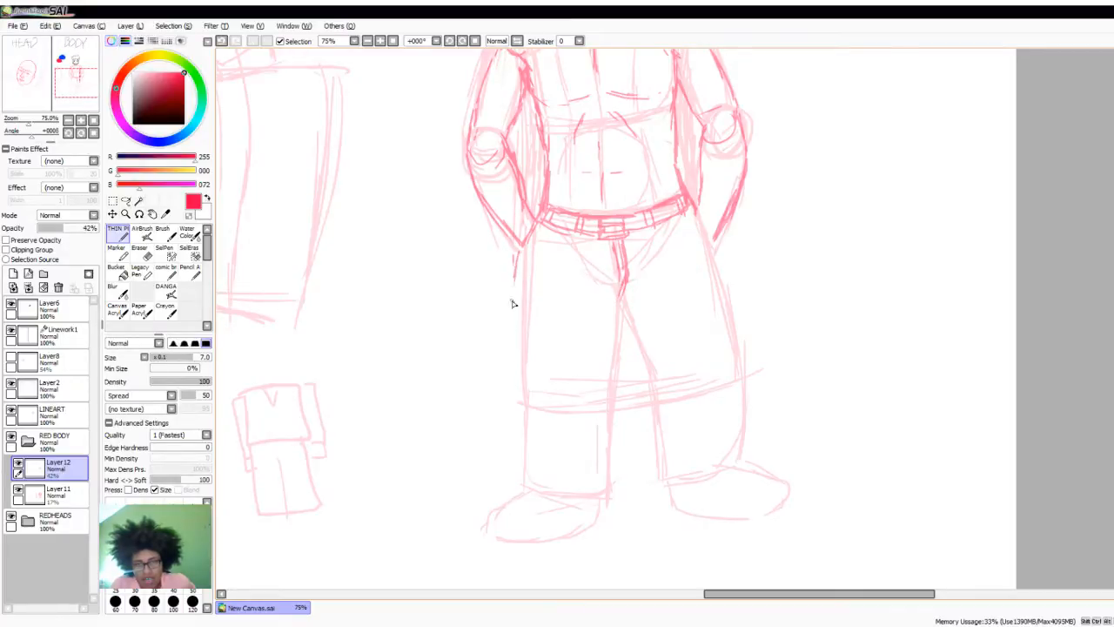
pyautogui.moveTo(514, 261); pyautogui.dragTo(514, 322)
pyautogui.moveTo(515, 268); pyautogui.dragTo(514, 305)
# - Hide and reshow Layer12 to compare the refined anatomy with the faint construction body
pyautogui.scroll(-5, 870, 331)
pyautogui.scroll(3, 705, 273)
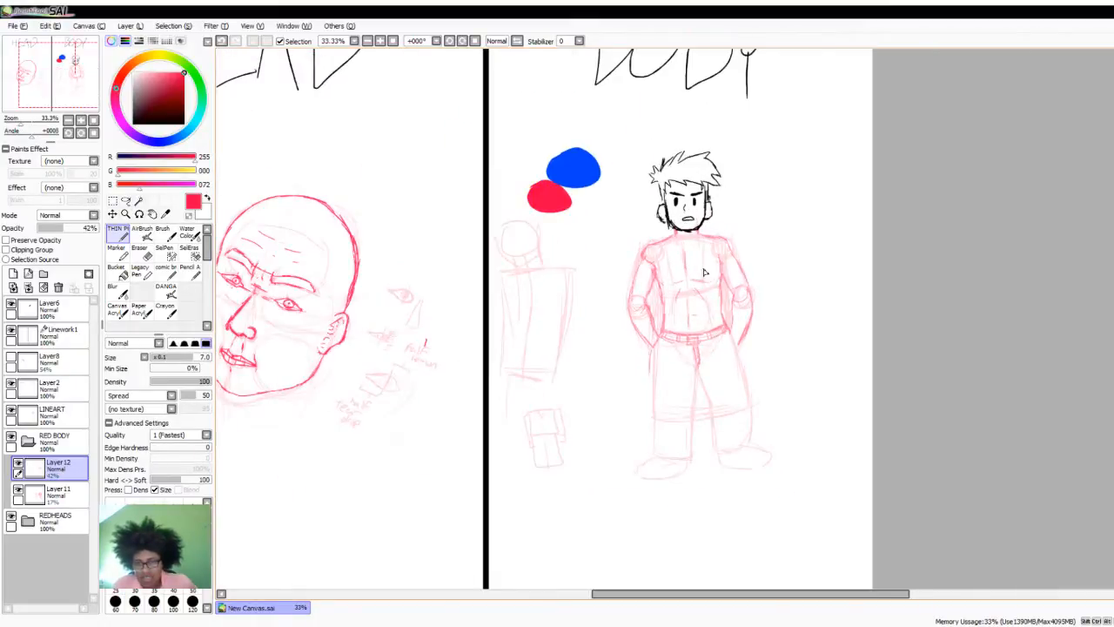
pyautogui.scroll(1, 698, 383)
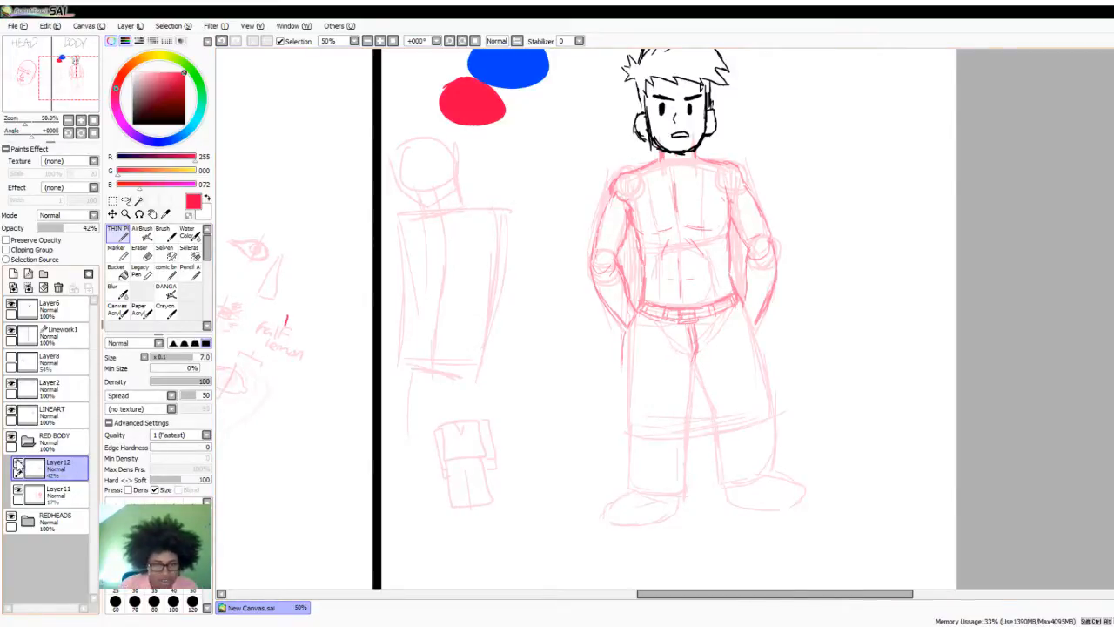
pyautogui.click(18, 464)
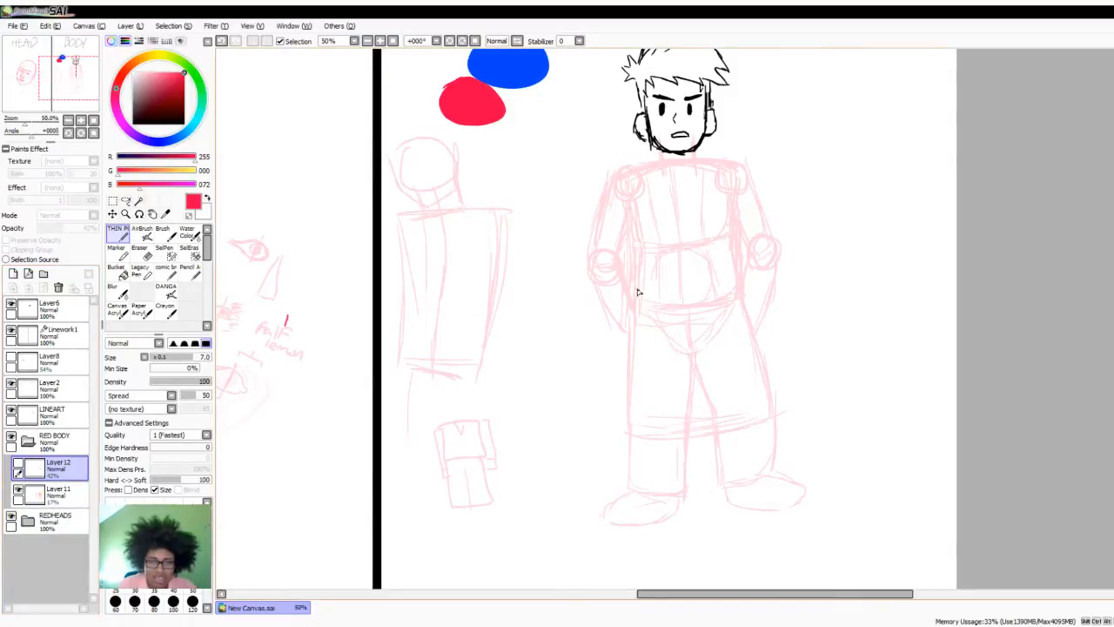
pyautogui.click(18, 466)
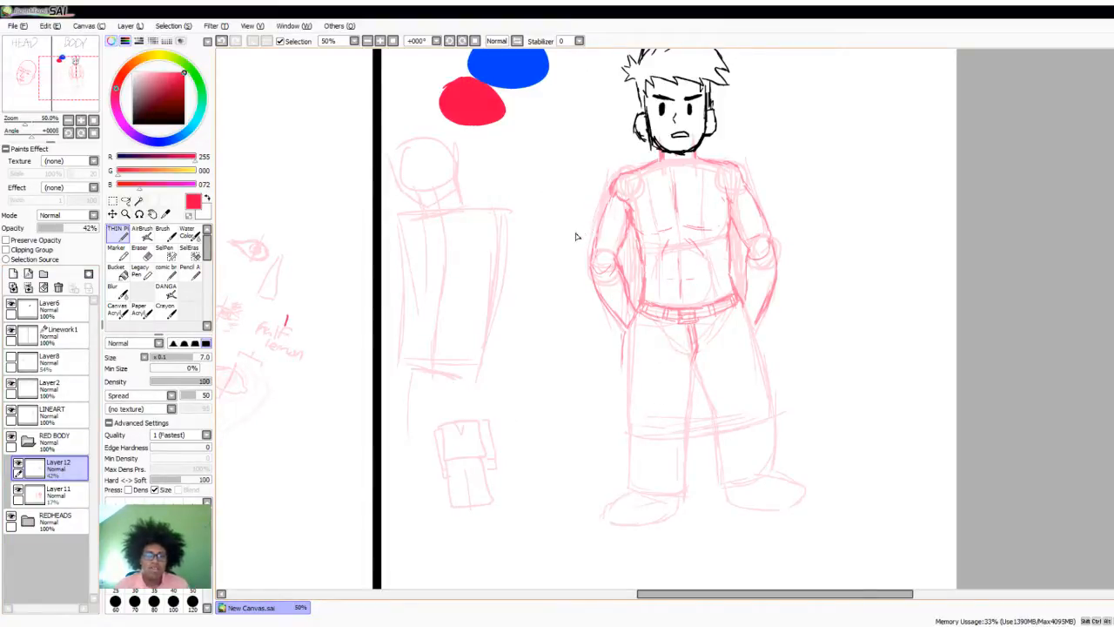
# - Examine the finished head drawing alongside the body figure
pyautogui.scroll(-2, 573, 245)
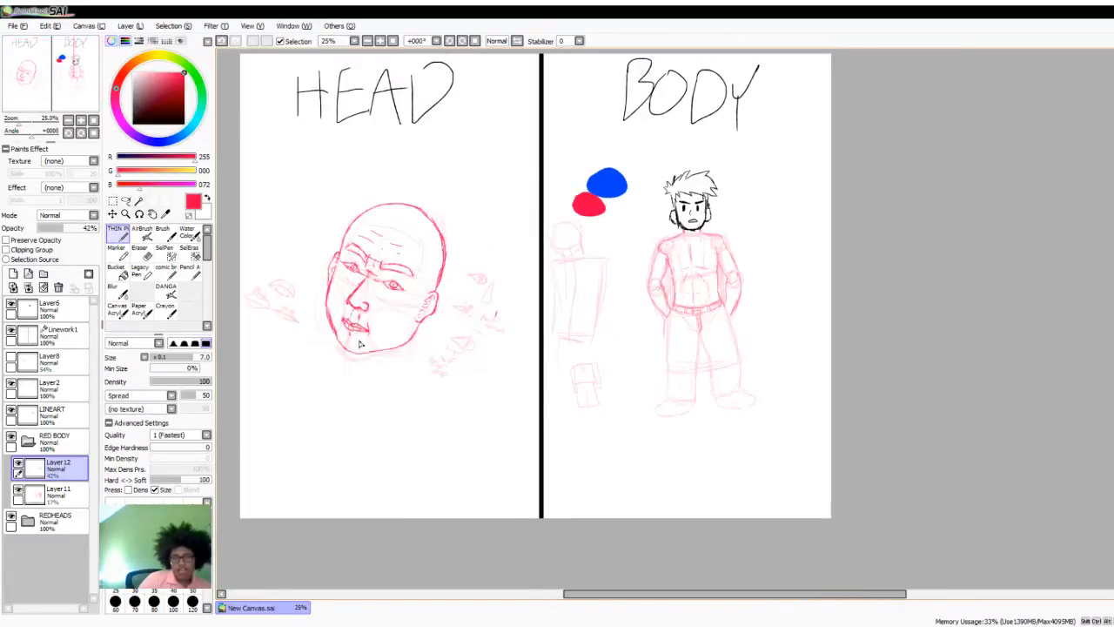
pyautogui.scroll(1, 348, 331)
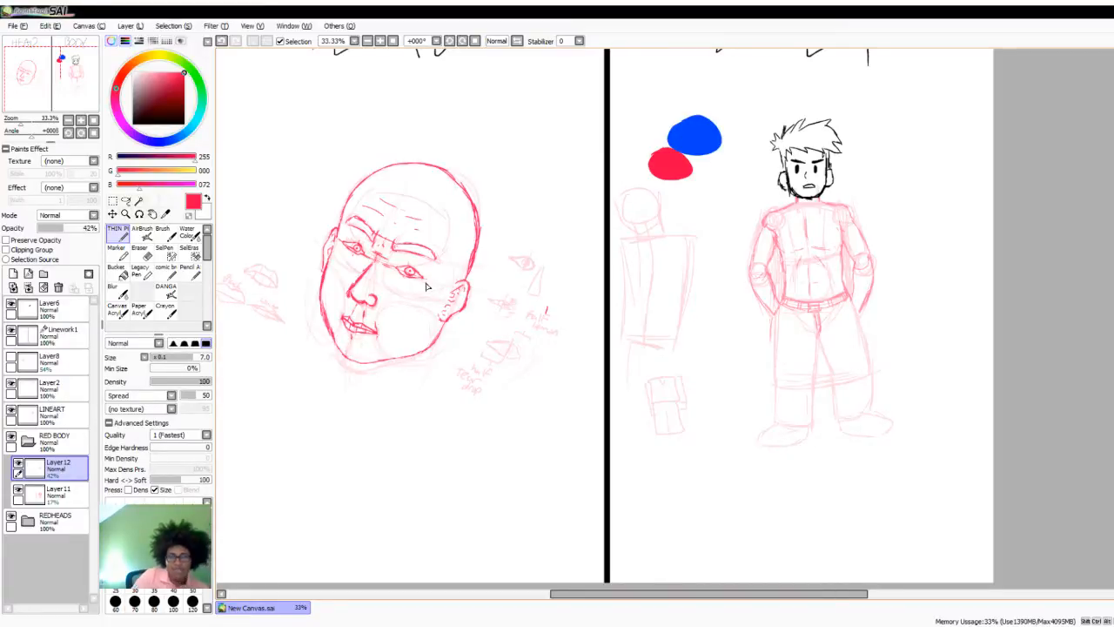
pyautogui.scroll(2, 383, 286)
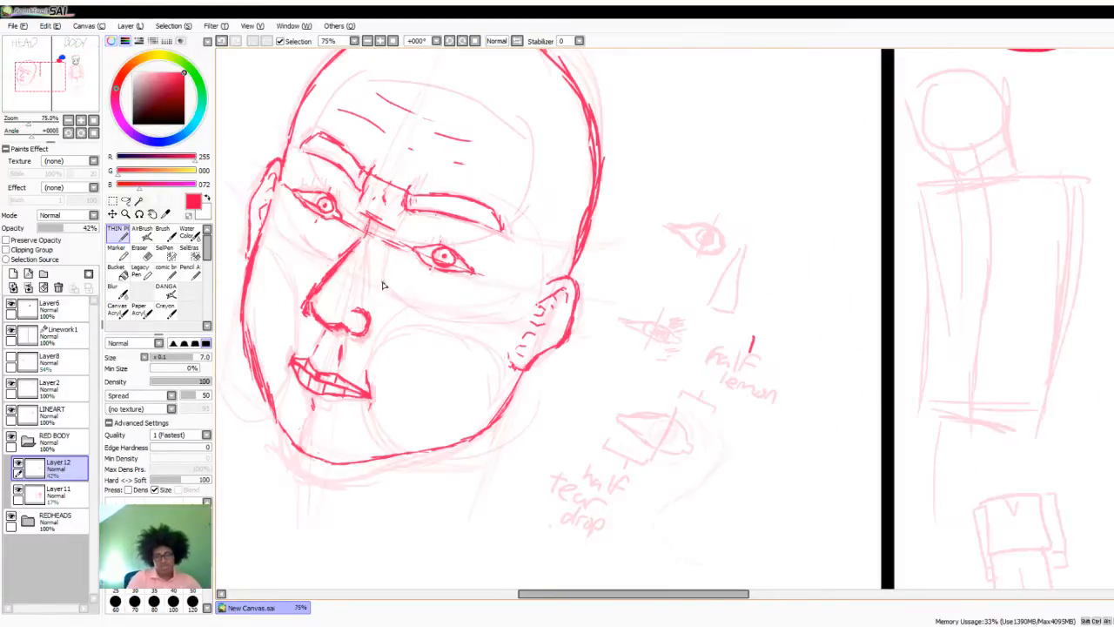
pyautogui.scroll(-2, 385, 292)
pyautogui.scroll(-1, 445, 305)
pyautogui.scroll(1, 731, 174)
pyautogui.scroll(1, 726, 196)
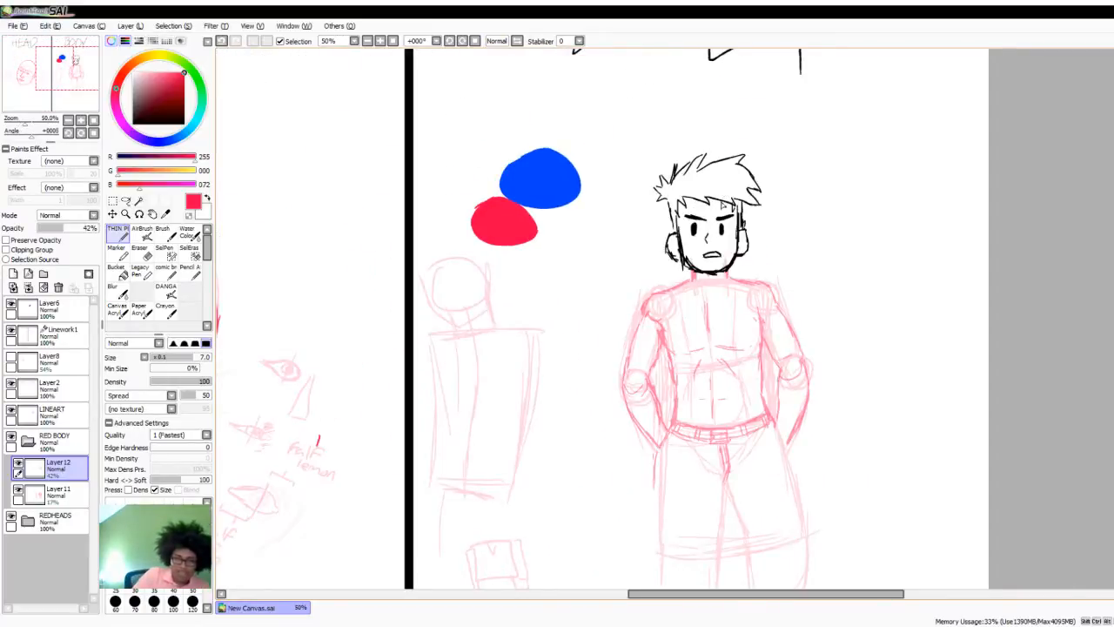
pyautogui.scroll(-2, 697, 226)
pyautogui.scroll(1, 419, 357)
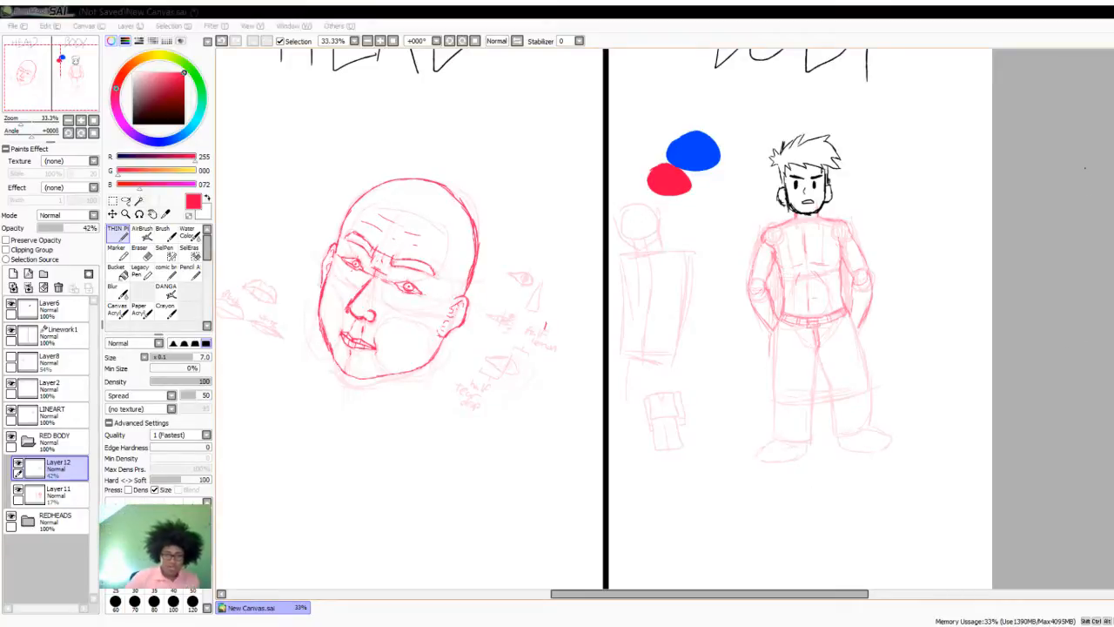
# - Trace the outer thigh lines of both trouser legs from the hips down to the knees
pyautogui.scroll(-1, 793, 365)
pyautogui.scroll(3, 819, 380)
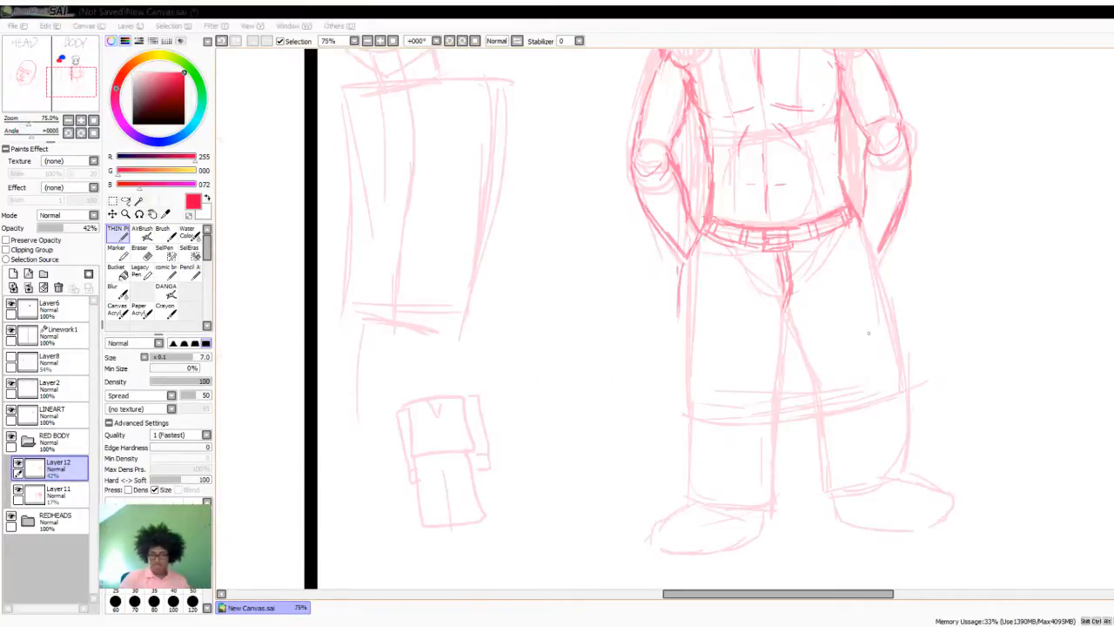
pyautogui.scroll(-1, 868, 331)
pyautogui.scroll(1, 930, 329)
pyautogui.scroll(-1, 930, 331)
pyautogui.scroll(1, 925, 350)
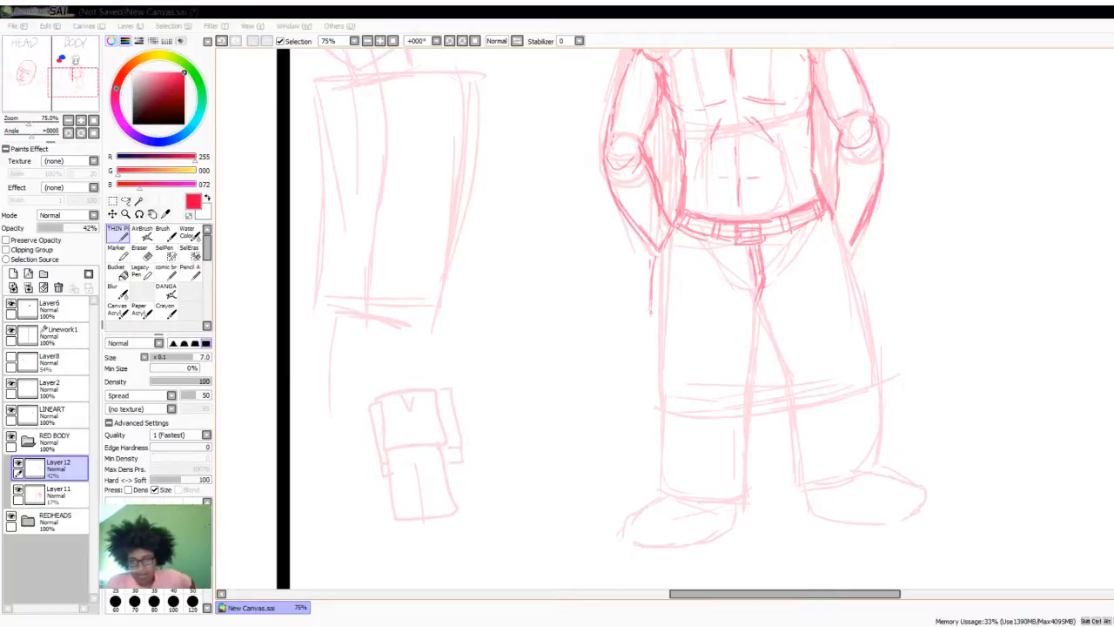
pyautogui.moveTo(650, 308); pyautogui.dragTo(649, 343)
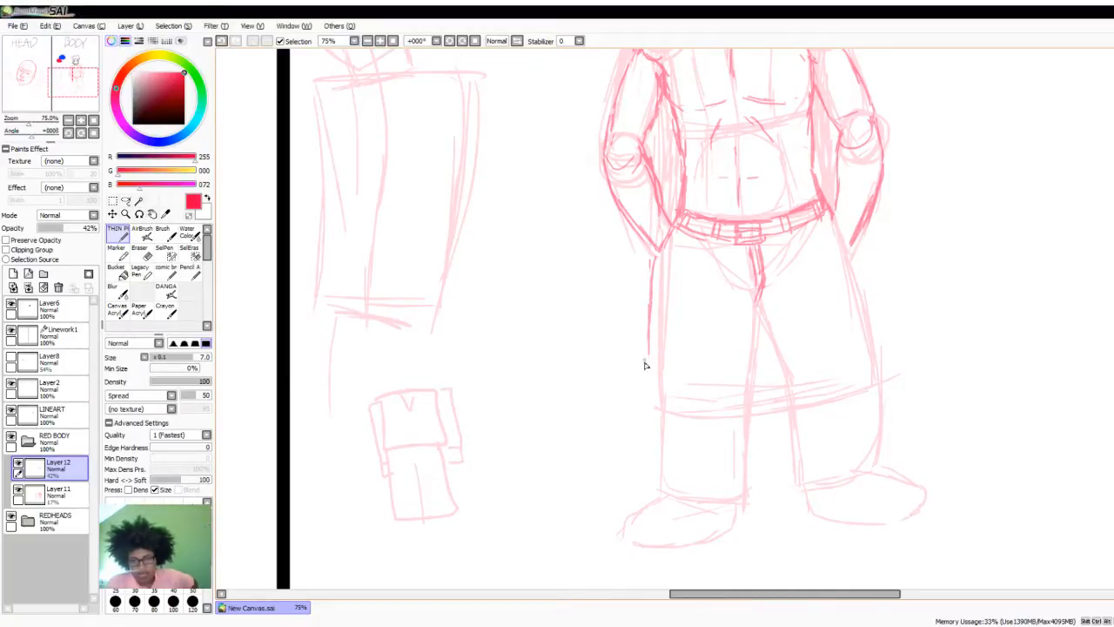
pyautogui.moveTo(649, 357); pyautogui.dragTo(652, 383)
pyautogui.moveTo(833, 215)
pyautogui.mouseDown()
pyautogui.moveTo(861, 268)
pyautogui.moveTo(869, 394)
pyautogui.mouseUp()
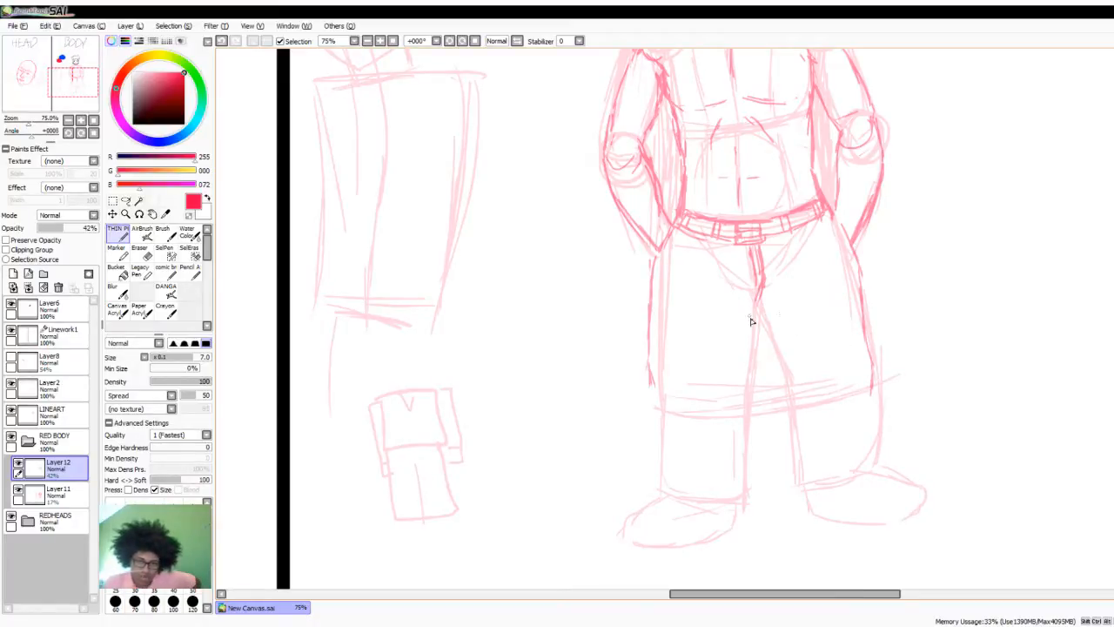
# - Trace the inner sides of both trouser legs and their outer lower edges down to the cuffs
pyautogui.moveTo(760, 313)
pyautogui.mouseDown()
pyautogui.moveTo(791, 381)
pyautogui.moveTo(810, 481)
pyautogui.moveTo(876, 462)
pyautogui.mouseUp()
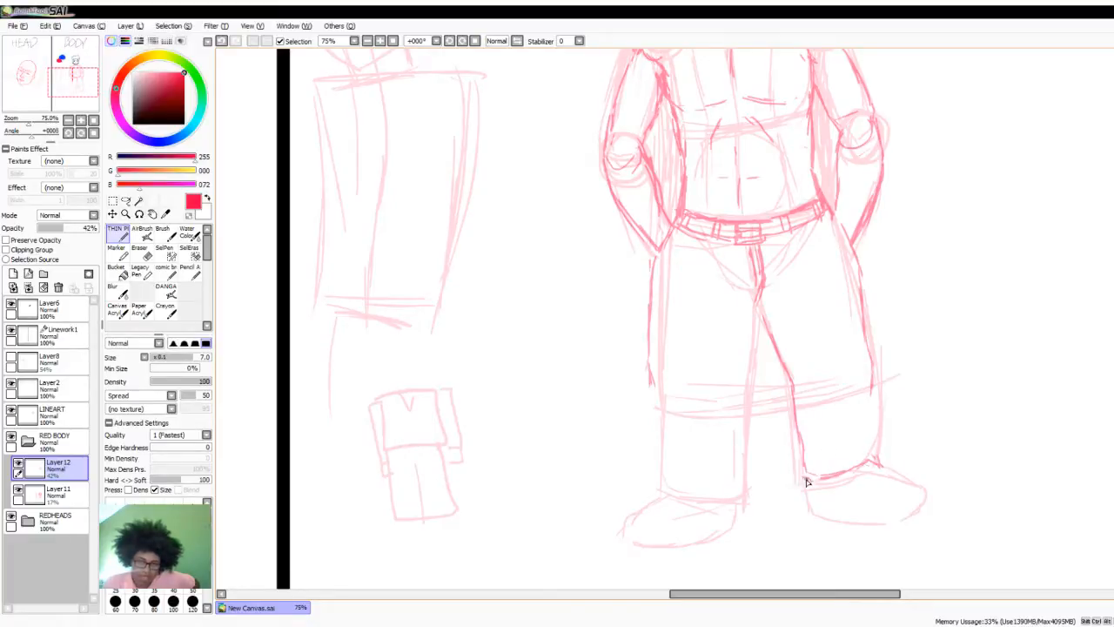
pyautogui.moveTo(810, 479)
pyautogui.mouseDown()
pyautogui.moveTo(799, 463)
pyautogui.moveTo(821, 449)
pyautogui.moveTo(871, 430)
pyautogui.moveTo(882, 451)
pyautogui.mouseUp()
pyautogui.moveTo(868, 348)
pyautogui.mouseDown()
pyautogui.moveTo(871, 400)
pyautogui.moveTo(858, 308)
pyautogui.moveTo(872, 442)
pyautogui.moveTo(871, 409)
pyautogui.mouseUp()
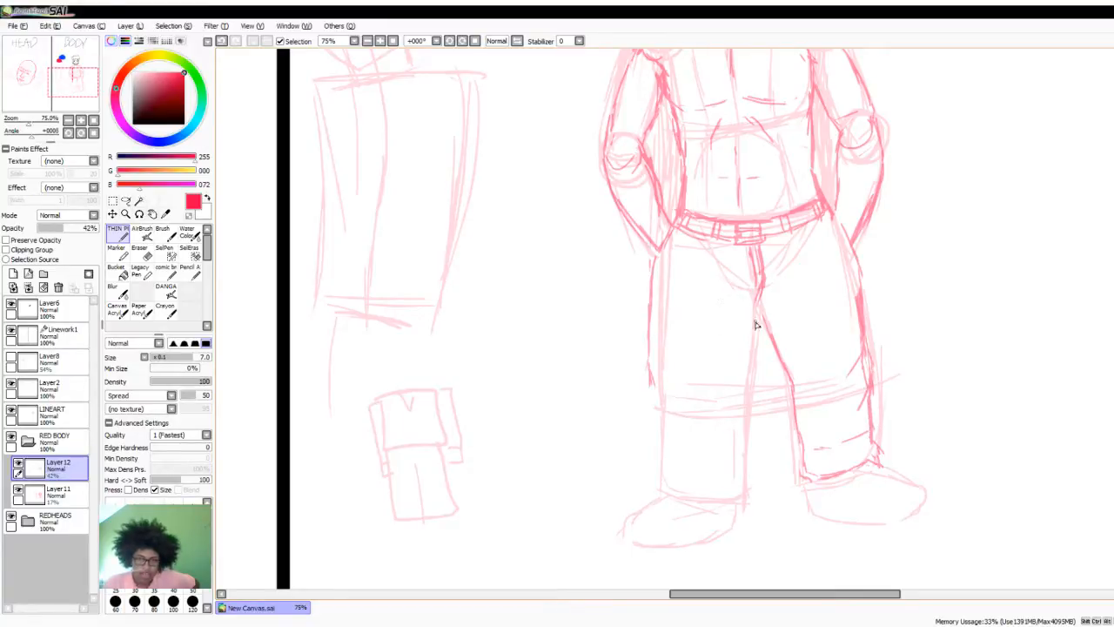
pyautogui.moveTo(755, 324); pyautogui.dragTo(743, 476)
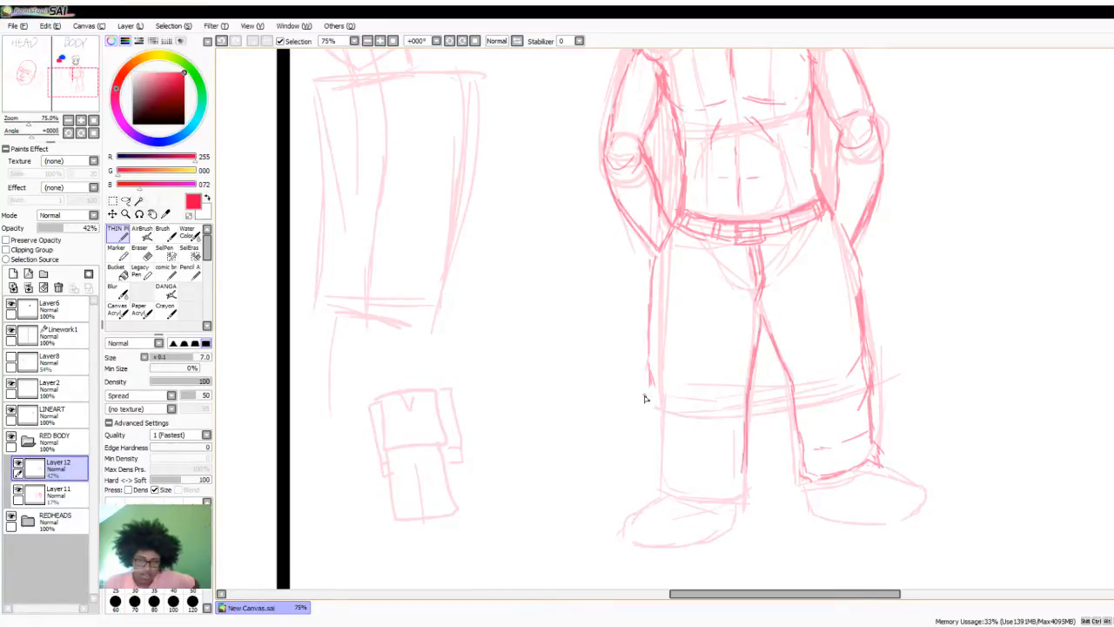
pyautogui.moveTo(655, 378)
pyautogui.mouseDown()
pyautogui.moveTo(659, 416)
pyautogui.moveTo(656, 375)
pyautogui.moveTo(664, 490)
pyautogui.moveTo(700, 485)
pyautogui.moveTo(727, 504)
pyautogui.moveTo(746, 495)
pyautogui.moveTo(743, 465)
pyautogui.moveTo(745, 478)
pyautogui.moveTo(669, 463)
pyautogui.mouseUp()
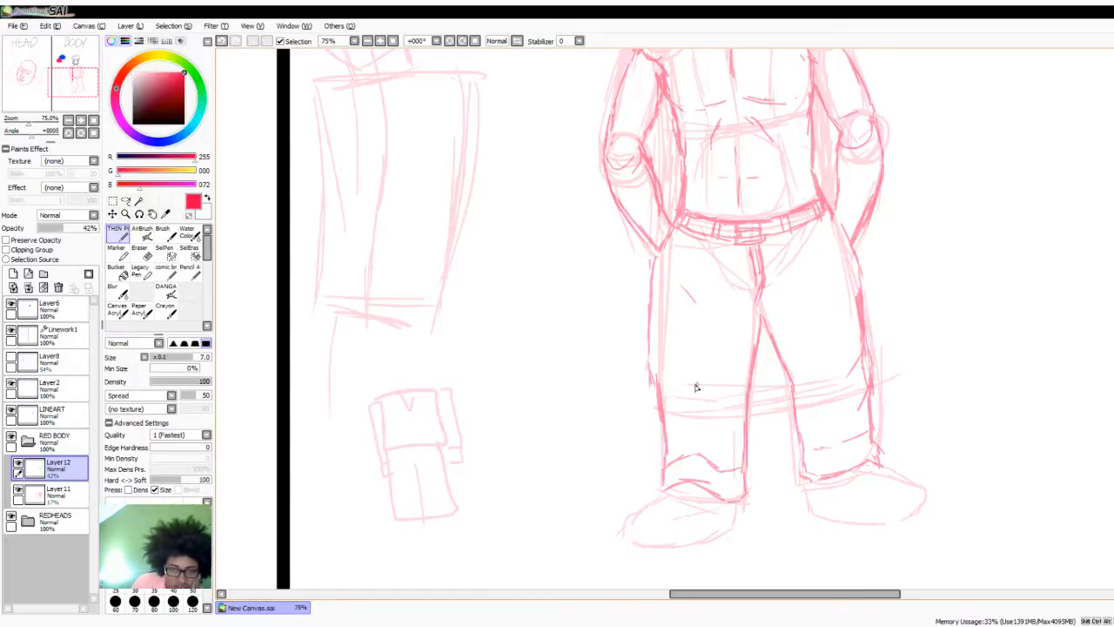
# - Add fabric folds to the trousers around the shins, knees, hips and inner thighs
pyautogui.moveTo(669, 418)
pyautogui.mouseDown()
pyautogui.moveTo(697, 400)
pyautogui.moveTo(746, 429)
pyautogui.moveTo(674, 420)
pyautogui.moveTo(737, 454)
pyautogui.mouseUp()
pyautogui.moveTo(815, 442); pyautogui.dragTo(834, 441)
pyautogui.moveTo(847, 428); pyautogui.dragTo(855, 418)
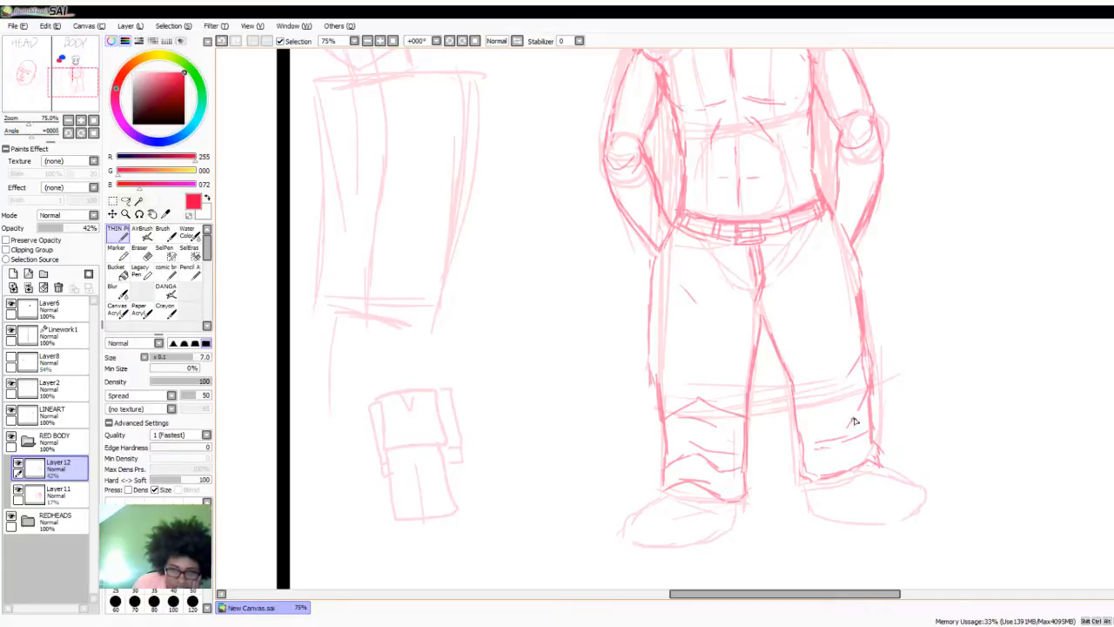
pyautogui.moveTo(793, 388); pyautogui.dragTo(821, 422)
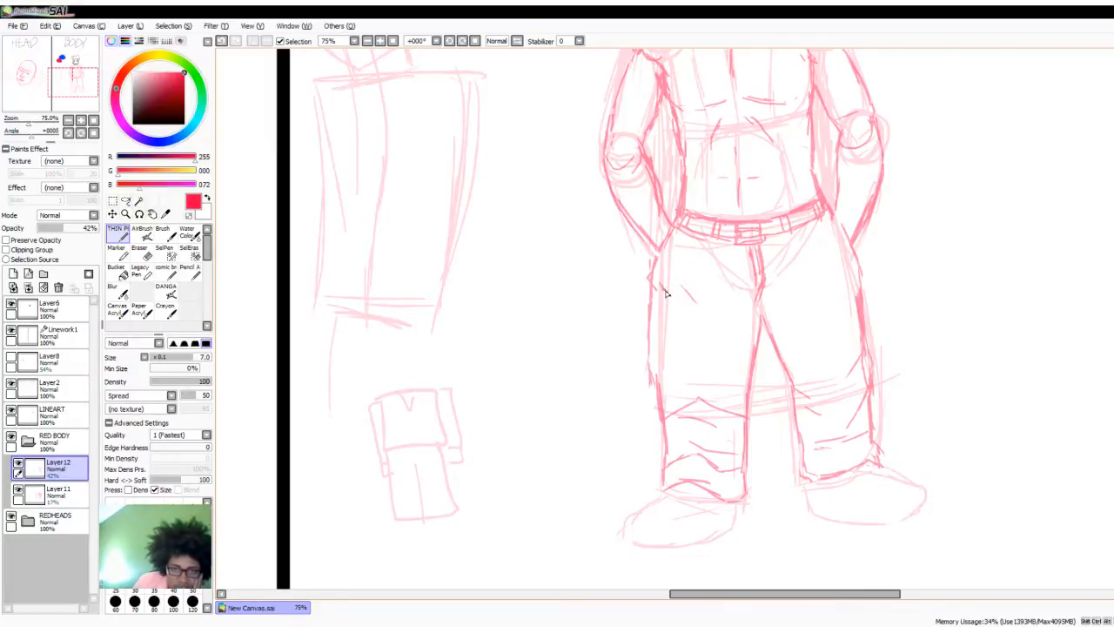
pyautogui.moveTo(858, 265); pyautogui.dragTo(839, 284)
pyautogui.moveTo(861, 254); pyautogui.dragTo(857, 287)
pyautogui.moveTo(817, 301)
pyautogui.mouseDown()
pyautogui.moveTo(766, 331)
pyautogui.moveTo(773, 344)
pyautogui.moveTo(813, 322)
pyautogui.moveTo(781, 363)
pyautogui.mouseUp()
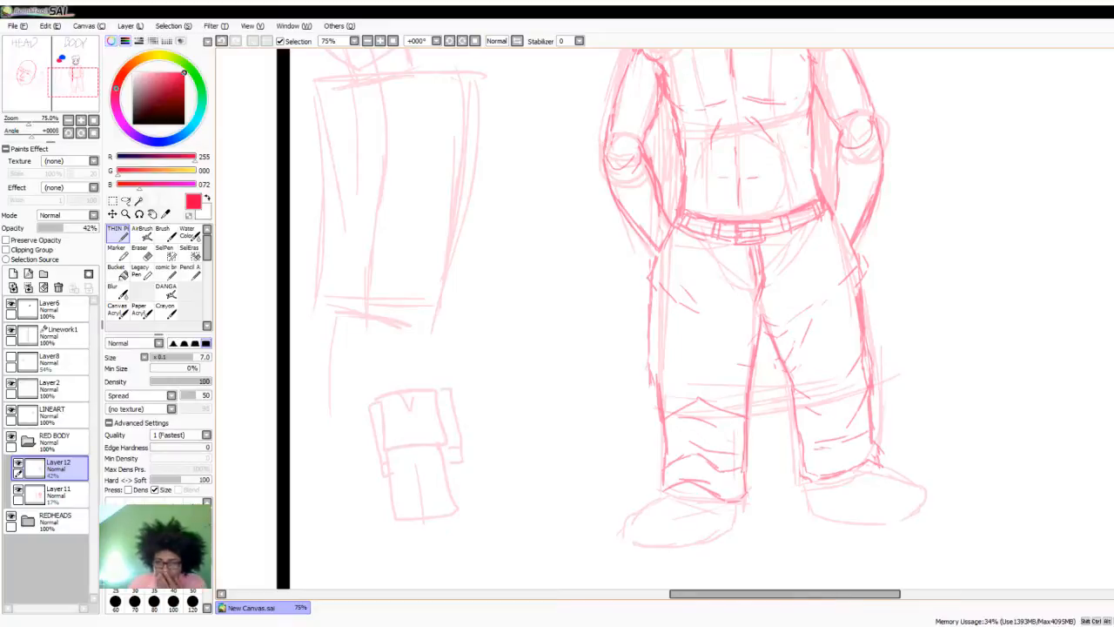
# - Trace both shoes below the trouser cuffs in darker red, including their soles and rounded toe caps
pyautogui.scroll(-4, 670, 365)
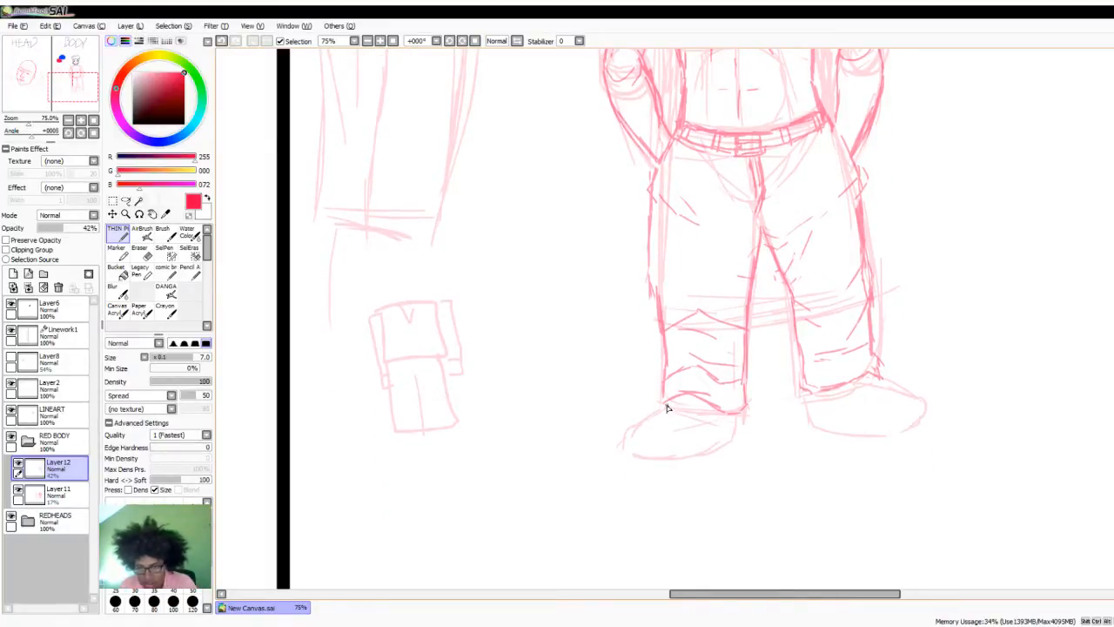
pyautogui.moveTo(659, 409)
pyautogui.mouseDown()
pyautogui.moveTo(681, 432)
pyautogui.moveTo(656, 407)
pyautogui.moveTo(628, 435)
pyautogui.moveTo(630, 456)
pyautogui.moveTo(635, 429)
pyautogui.moveTo(620, 432)
pyautogui.moveTo(622, 449)
pyautogui.moveTo(630, 428)
pyautogui.moveTo(629, 456)
pyautogui.moveTo(668, 458)
pyautogui.moveTo(673, 434)
pyautogui.moveTo(686, 442)
pyautogui.moveTo(680, 453)
pyautogui.moveTo(741, 415)
pyautogui.mouseUp()
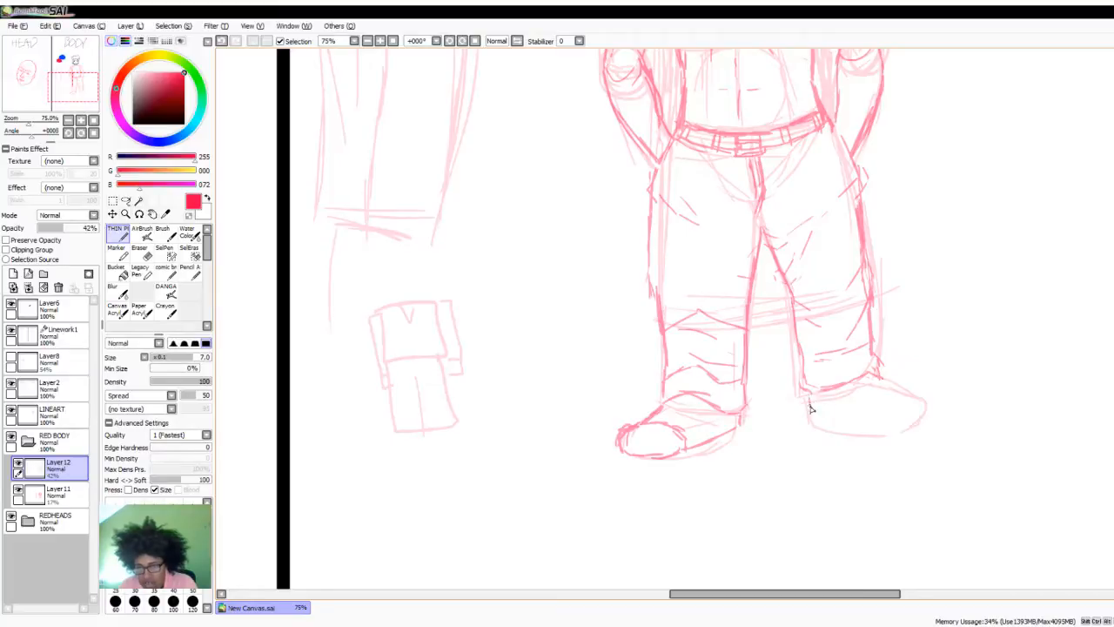
pyautogui.moveTo(808, 393)
pyautogui.mouseDown()
pyautogui.moveTo(813, 418)
pyautogui.moveTo(838, 424)
pyautogui.moveTo(902, 430)
pyautogui.moveTo(923, 409)
pyautogui.mouseUp()
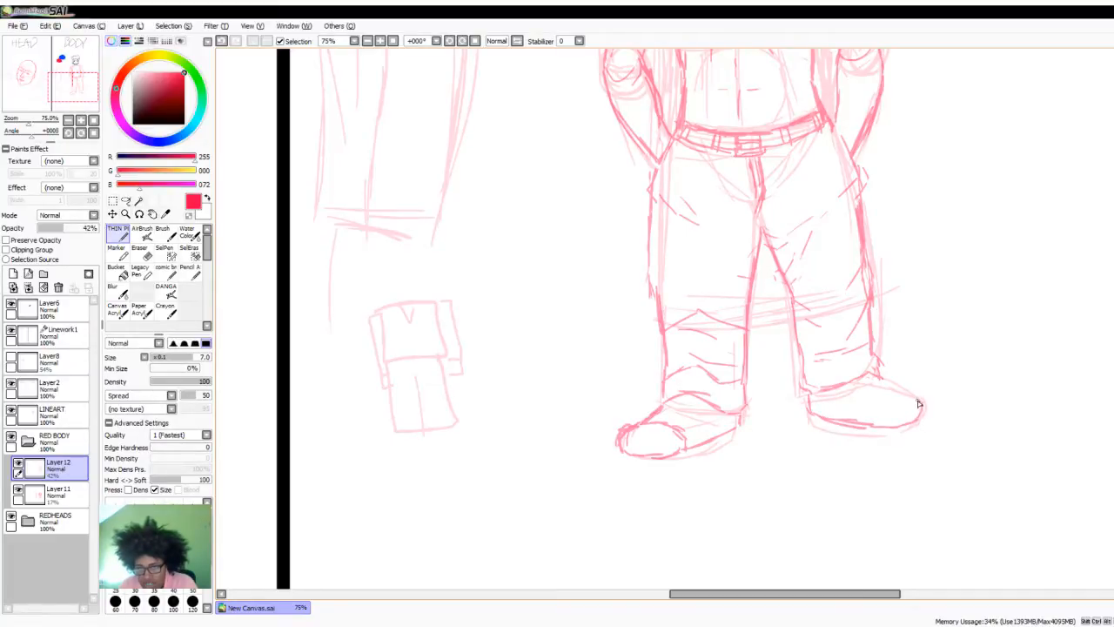
pyautogui.moveTo(876, 375)
pyautogui.mouseDown()
pyautogui.moveTo(909, 396)
pyautogui.moveTo(881, 382)
pyautogui.moveTo(896, 397)
pyautogui.moveTo(866, 399)
pyautogui.mouseUp()
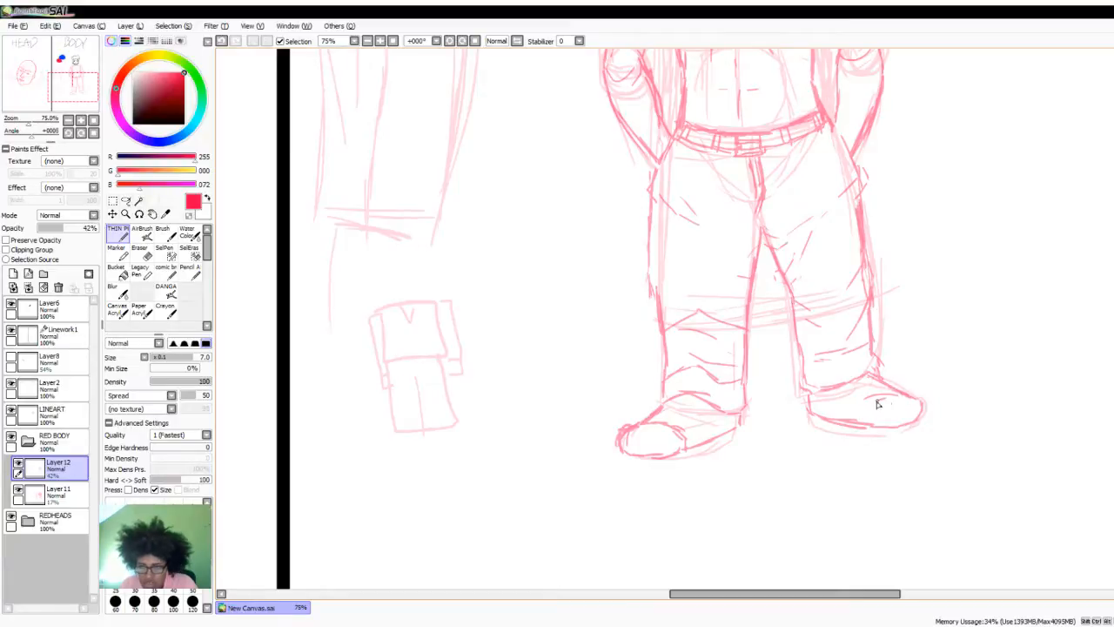
pyautogui.scroll(-3, 827, 383)
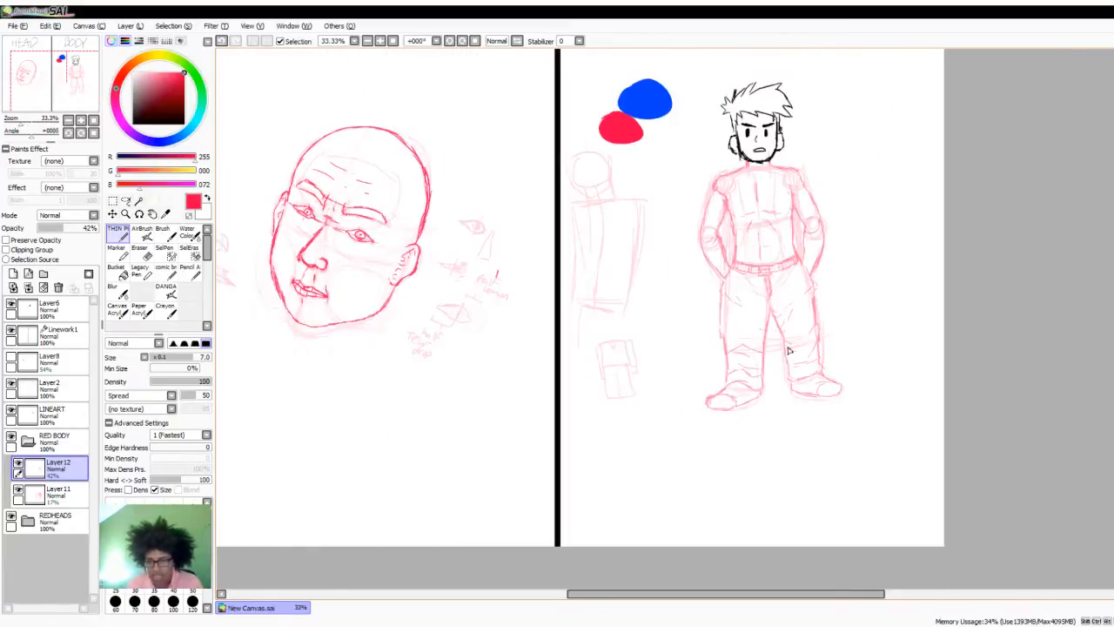
pyautogui.scroll(3, 789, 350)
pyautogui.scroll(-1, 838, 368)
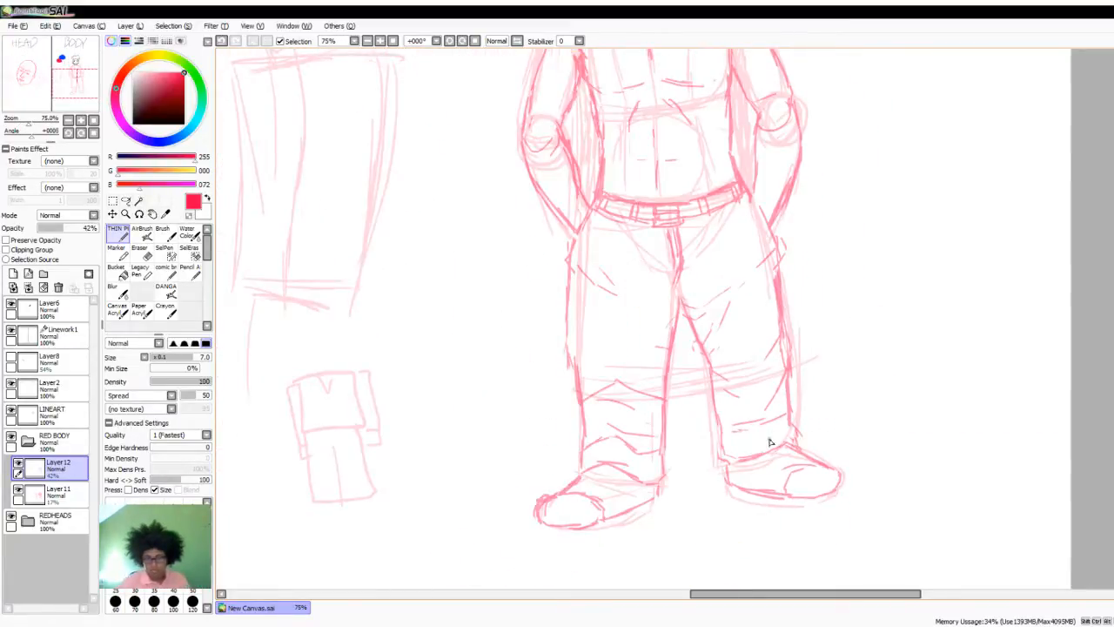
pyautogui.scroll(-1, 770, 442)
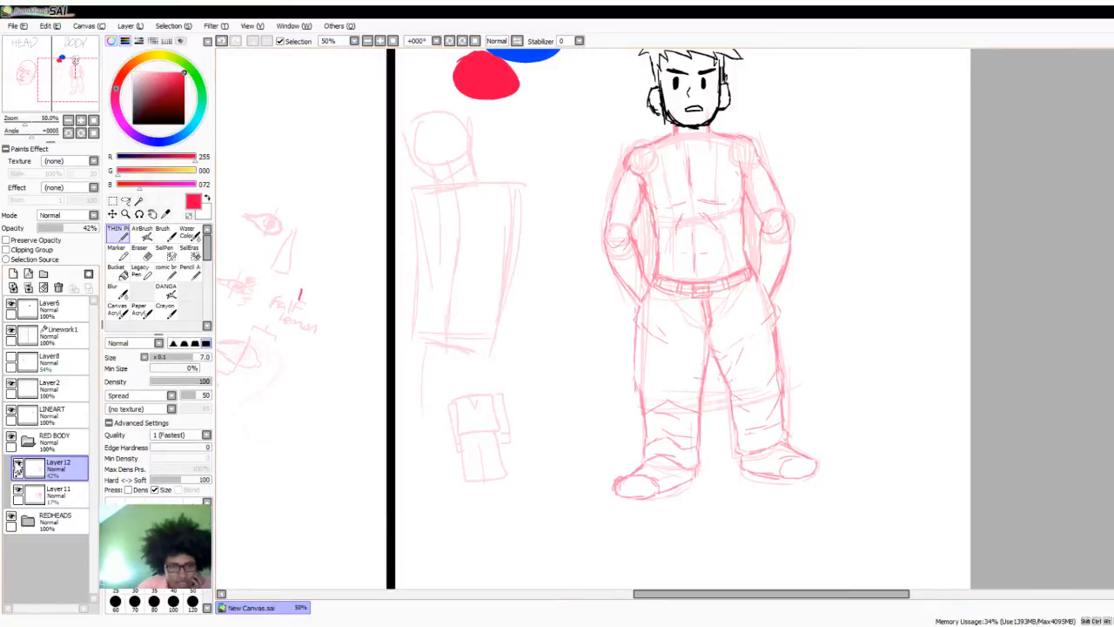
# - Lower the opacity of Layer11 to 11% and of Layer12 to 21%
pyautogui.click(51, 496)
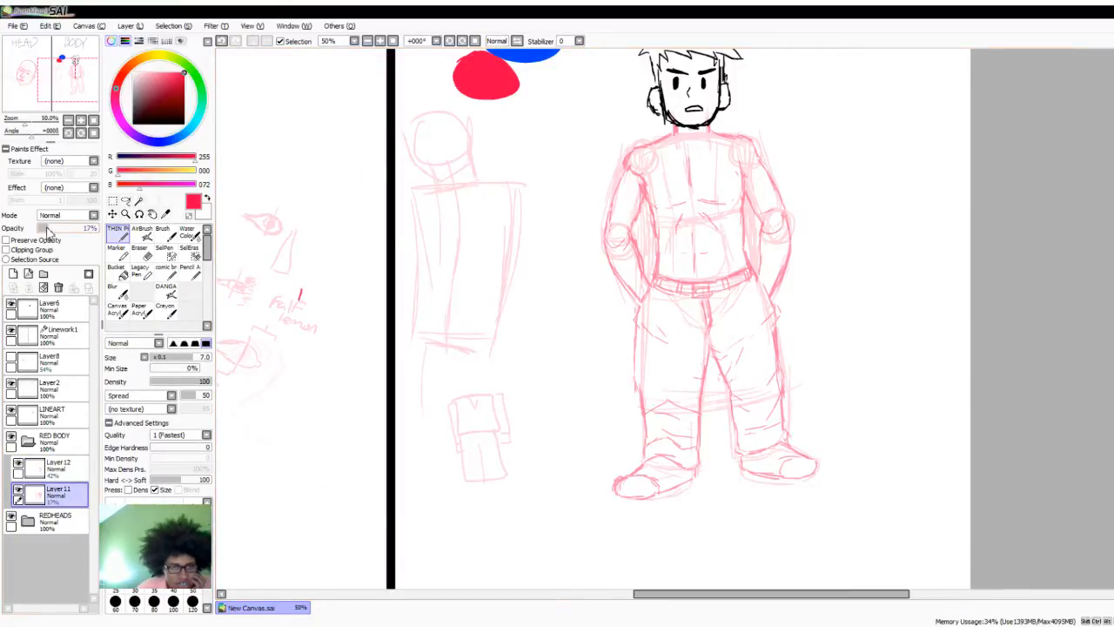
pyautogui.moveTo(48, 229); pyautogui.dragTo(46, 229)
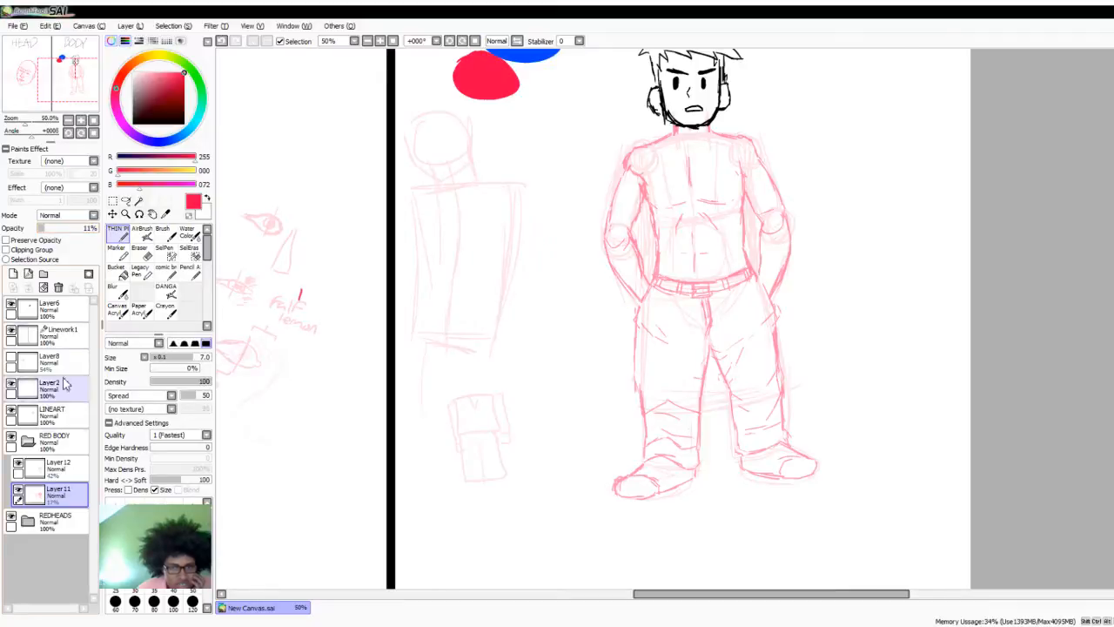
pyautogui.click(51, 467)
pyautogui.click(52, 229)
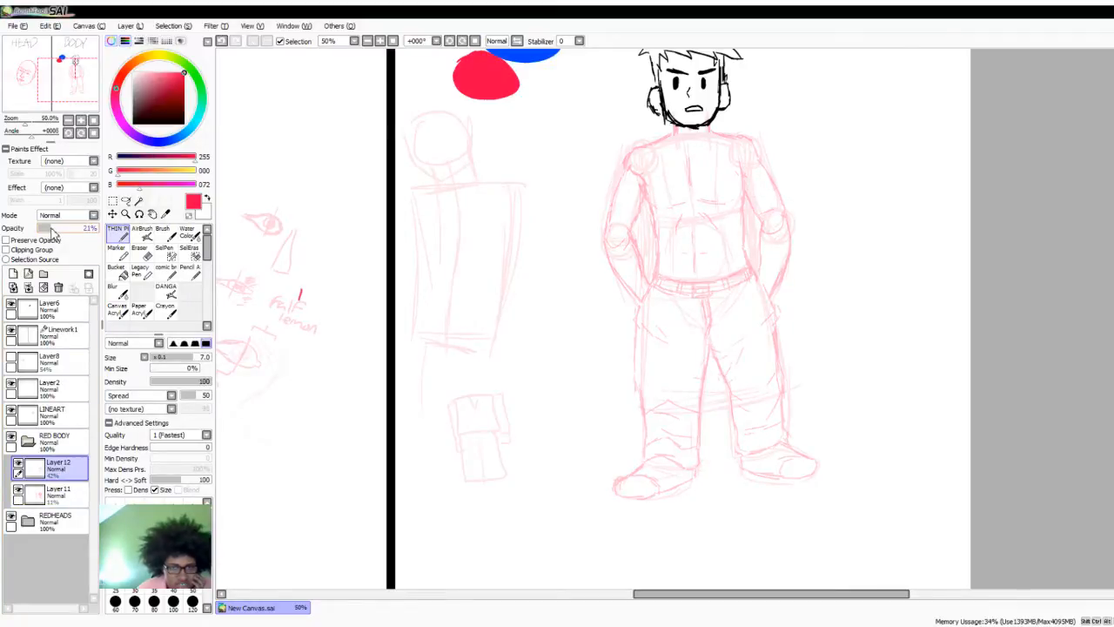
# - Add a new layer above Layer12 for the shirt sketch and set its opacity to 47%
pyautogui.click(14, 275)
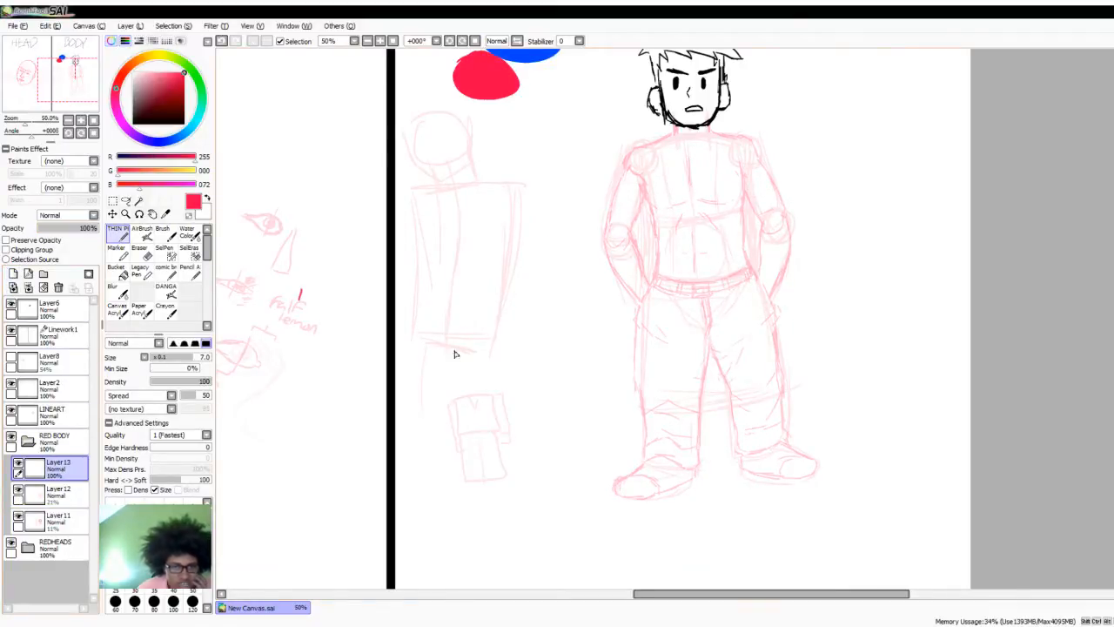
pyautogui.scroll(-1, 471, 361)
pyautogui.scroll(1, 595, 188)
pyautogui.scroll(-1, 596, 242)
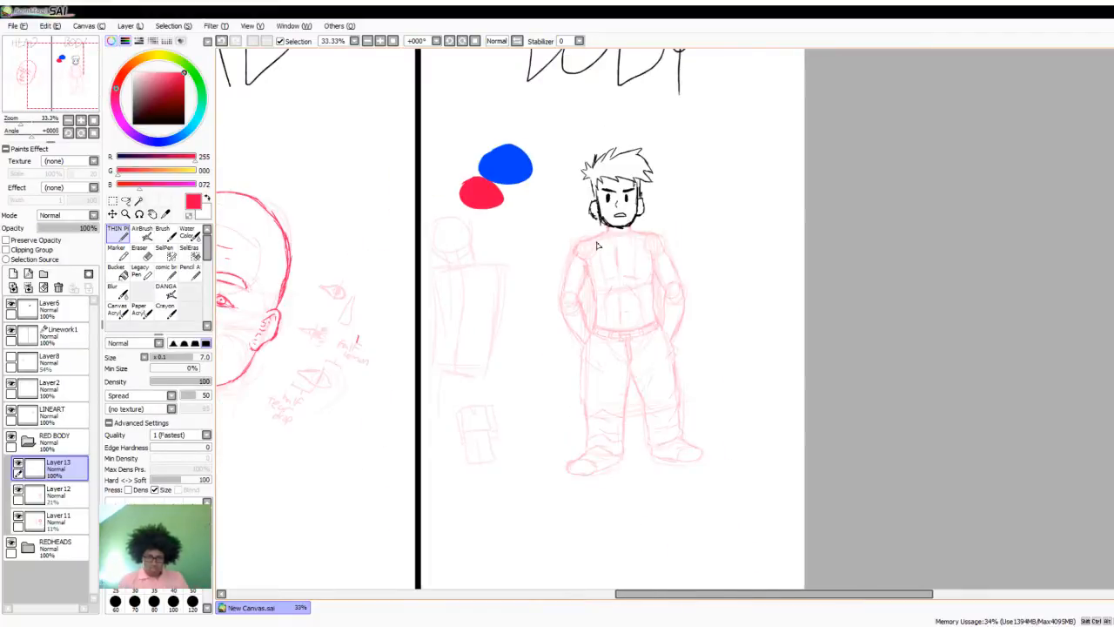
pyautogui.scroll(2, 597, 246)
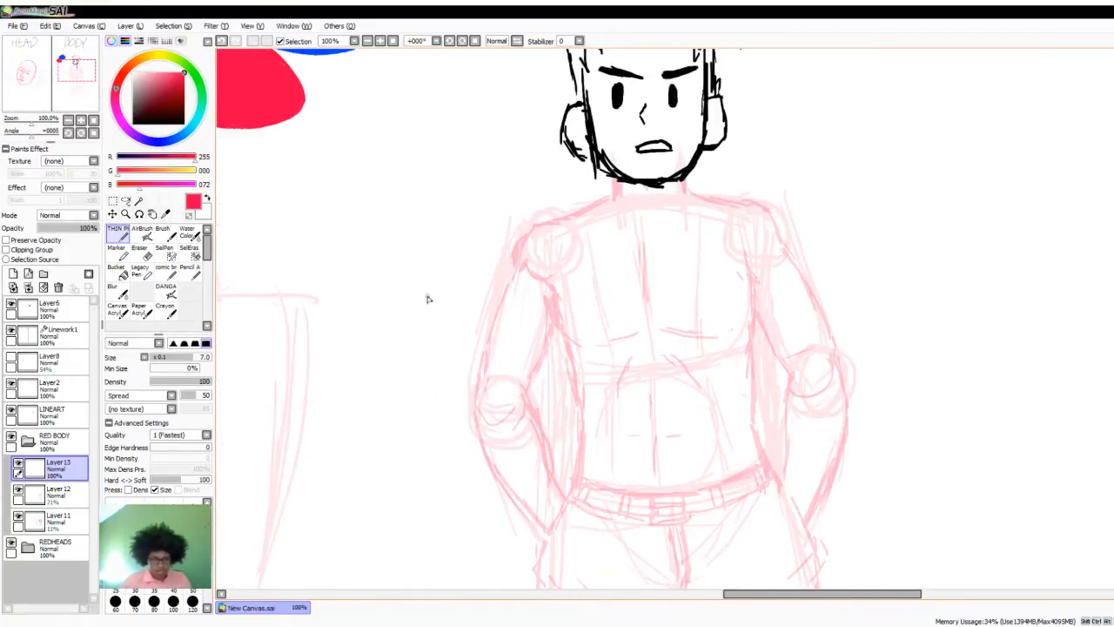
pyautogui.scroll(-2, 565, 311)
pyautogui.scroll(2, 566, 323)
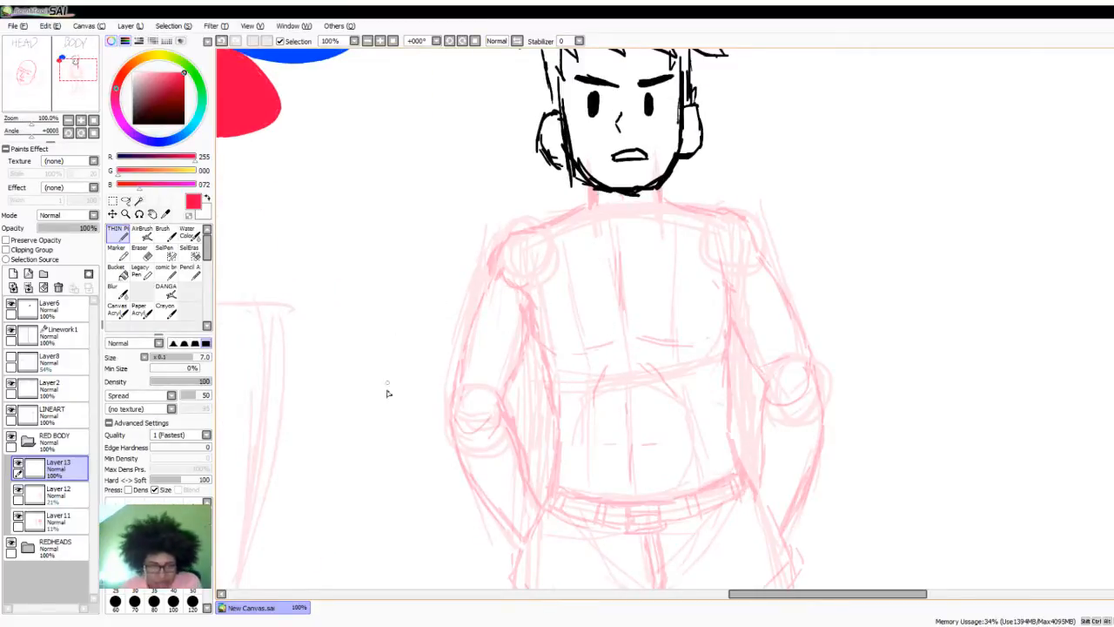
pyautogui.moveTo(72, 229); pyautogui.dragTo(66, 229)
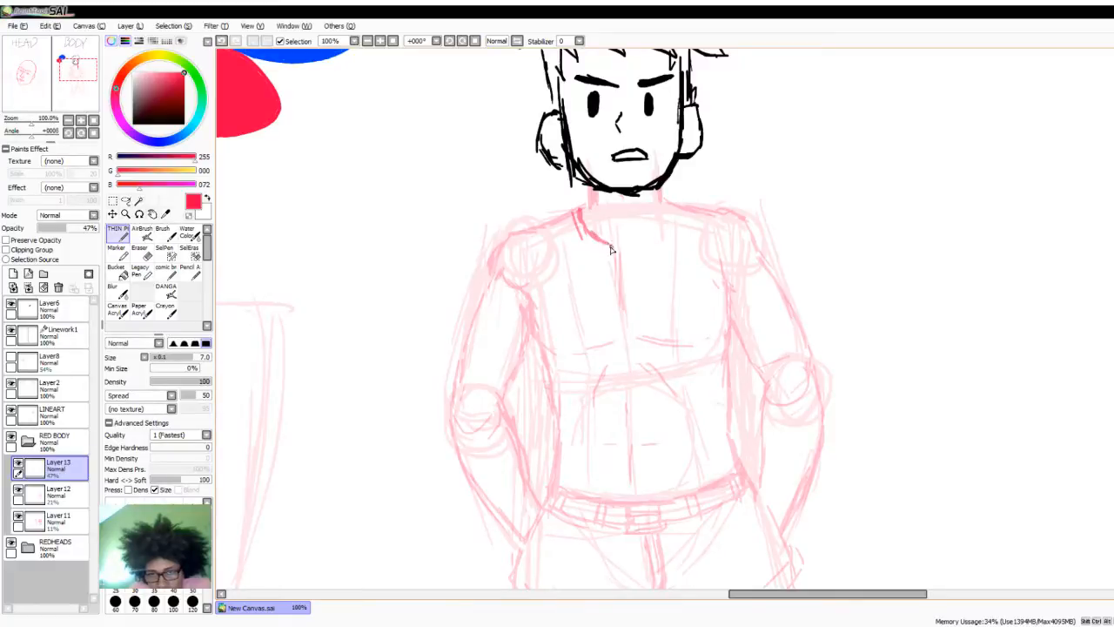
# - Sketch the T-shirt's rounded neckline with its collar band and trace both shoulder lines out from the neck
pyautogui.moveTo(611, 239)
pyautogui.mouseDown()
pyautogui.moveTo(668, 226)
pyautogui.moveTo(609, 237)
pyautogui.moveTo(580, 227)
pyautogui.moveTo(628, 250)
pyautogui.moveTo(659, 229)
pyautogui.moveTo(671, 206)
pyautogui.moveTo(668, 231)
pyautogui.moveTo(633, 260)
pyautogui.moveTo(583, 245)
pyautogui.mouseUp()
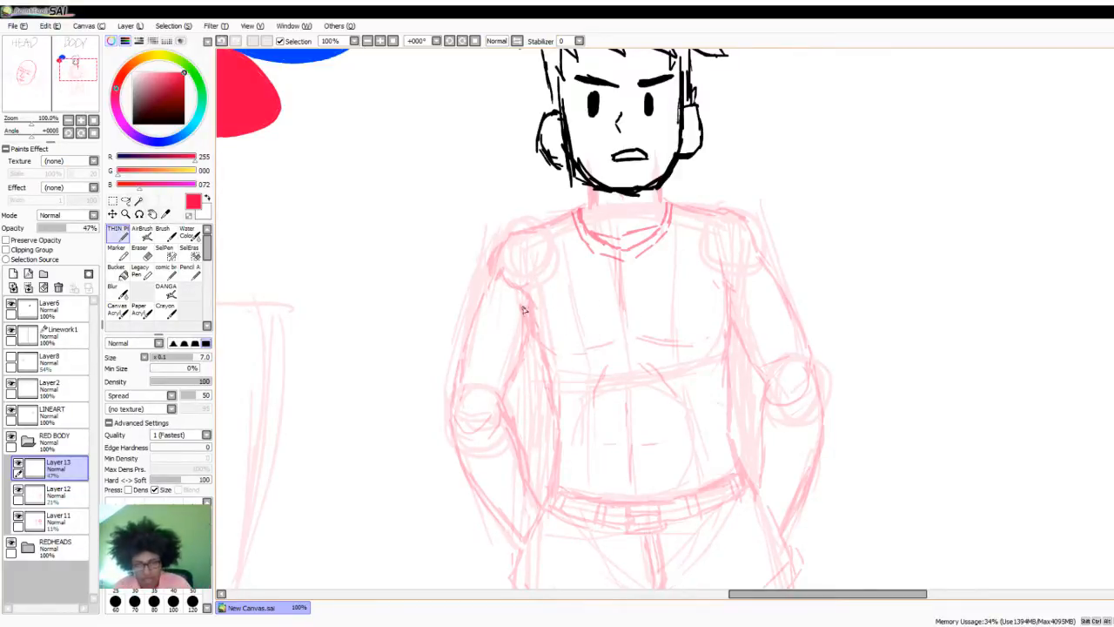
pyautogui.moveTo(570, 214); pyautogui.dragTo(517, 241)
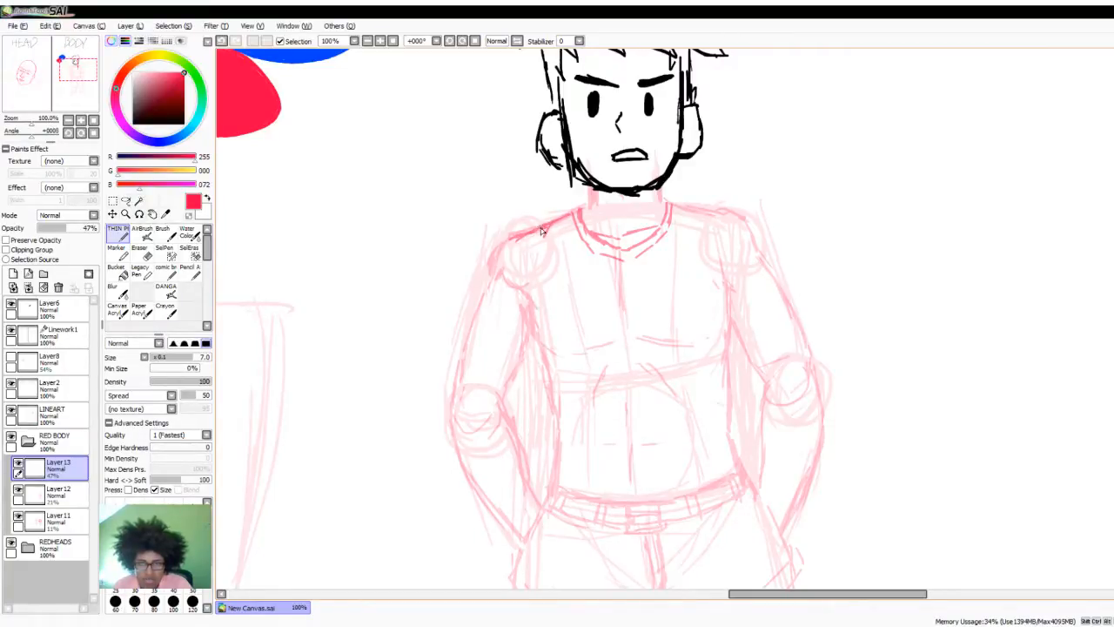
pyautogui.moveTo(658, 201); pyautogui.dragTo(742, 221)
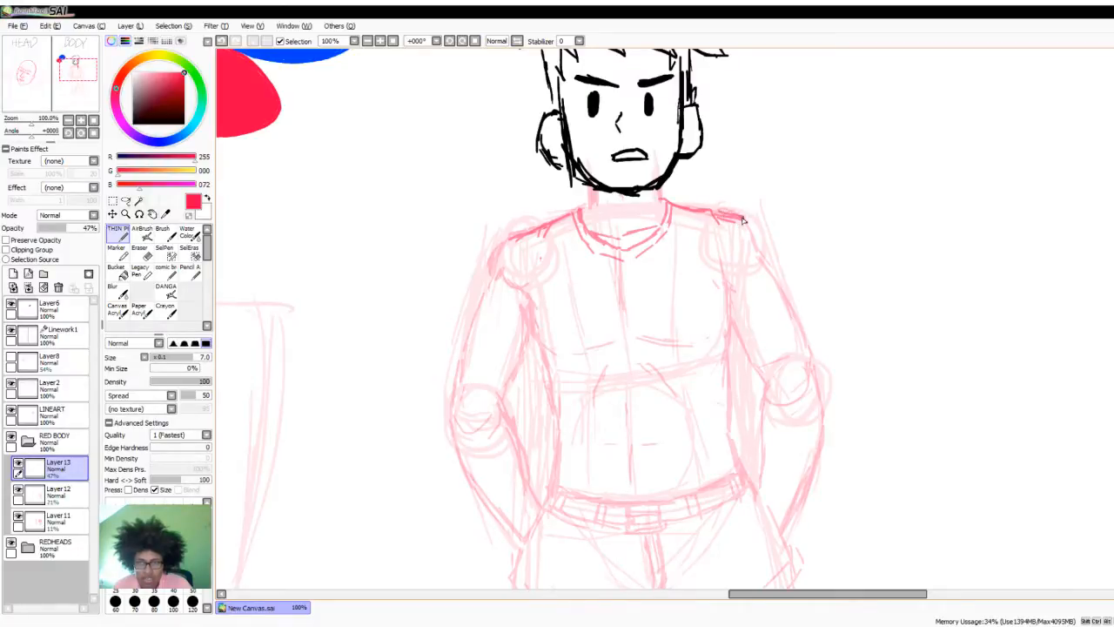
# - Draw the short sleeve on the viewer's left arm and the shirt's side line running down from the armpit
pyautogui.moveTo(518, 233); pyautogui.dragTo(491, 270)
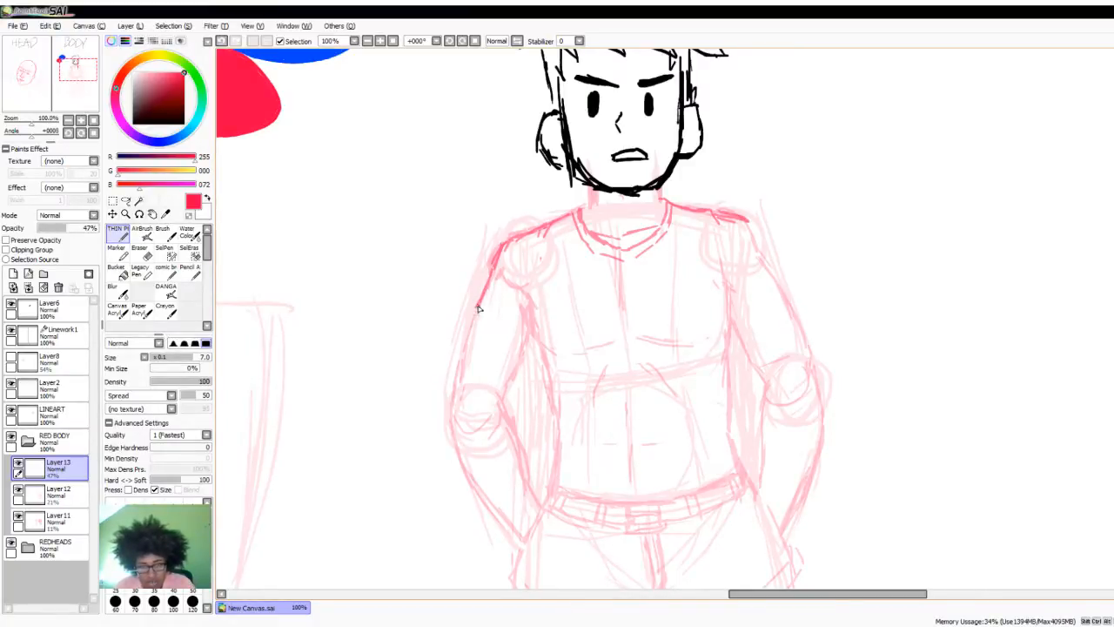
pyautogui.moveTo(478, 308)
pyautogui.mouseDown()
pyautogui.moveTo(493, 331)
pyautogui.moveTo(534, 349)
pyautogui.mouseUp()
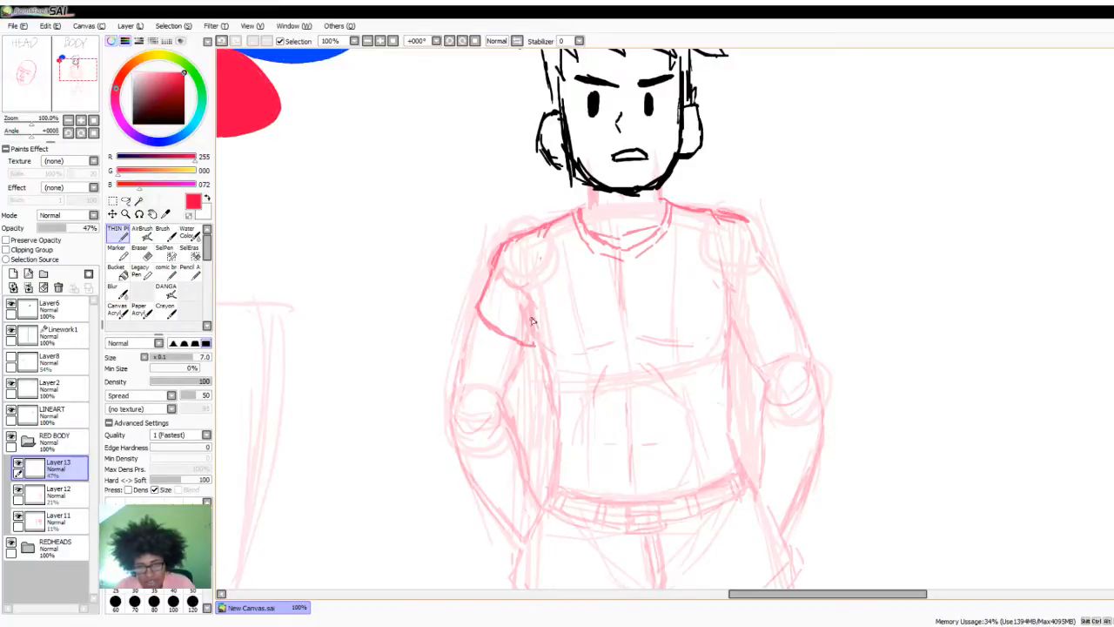
pyautogui.moveTo(526, 310); pyautogui.dragTo(542, 377)
pyautogui.moveTo(529, 326); pyautogui.dragTo(547, 393)
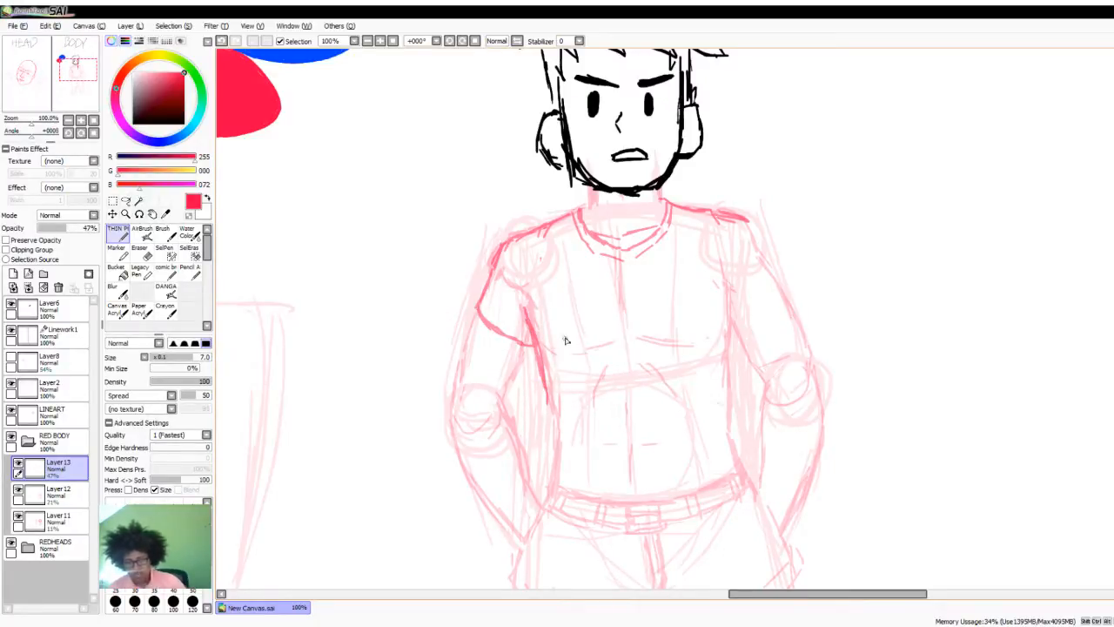
# - Complete the shirt's sides and bottom hem above the belt, and add fold lines across the chest and waist
pyautogui.moveTo(615, 281); pyautogui.dragTo(645, 284)
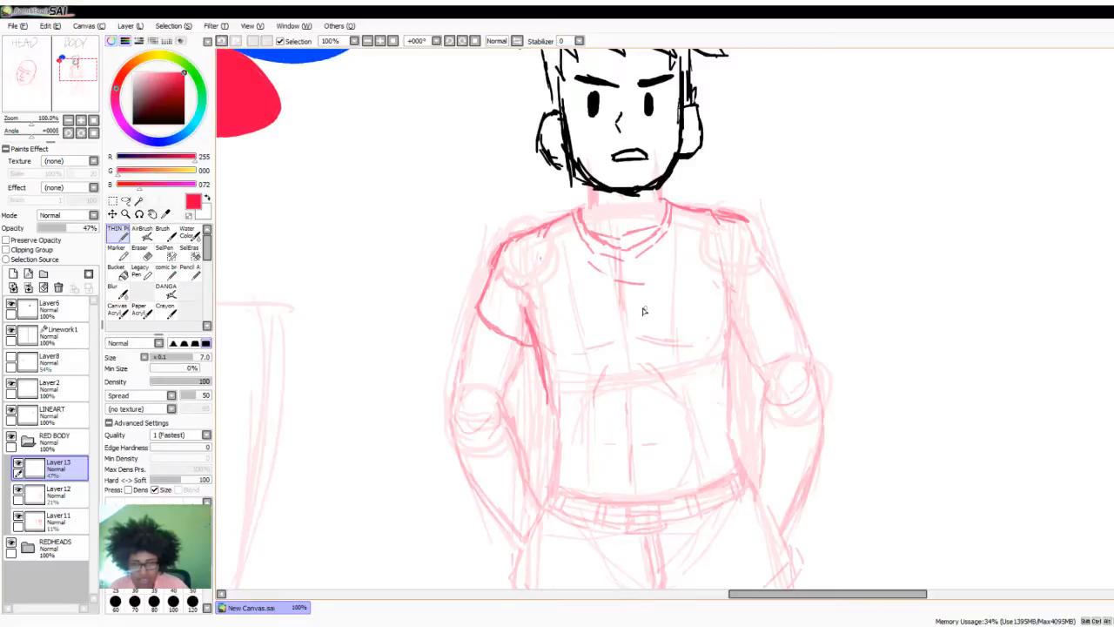
pyautogui.moveTo(731, 324); pyautogui.dragTo(730, 389)
pyautogui.moveTo(549, 407)
pyautogui.mouseDown()
pyautogui.moveTo(562, 453)
pyautogui.moveTo(545, 490)
pyautogui.moveTo(653, 517)
pyautogui.moveTo(745, 474)
pyautogui.moveTo(726, 380)
pyautogui.moveTo(733, 447)
pyautogui.moveTo(714, 406)
pyautogui.moveTo(656, 452)
pyautogui.moveTo(591, 452)
pyautogui.moveTo(620, 464)
pyautogui.moveTo(657, 457)
pyautogui.mouseUp()
pyautogui.moveTo(668, 455); pyautogui.dragTo(686, 439)
pyautogui.moveTo(591, 412); pyautogui.dragTo(620, 429)
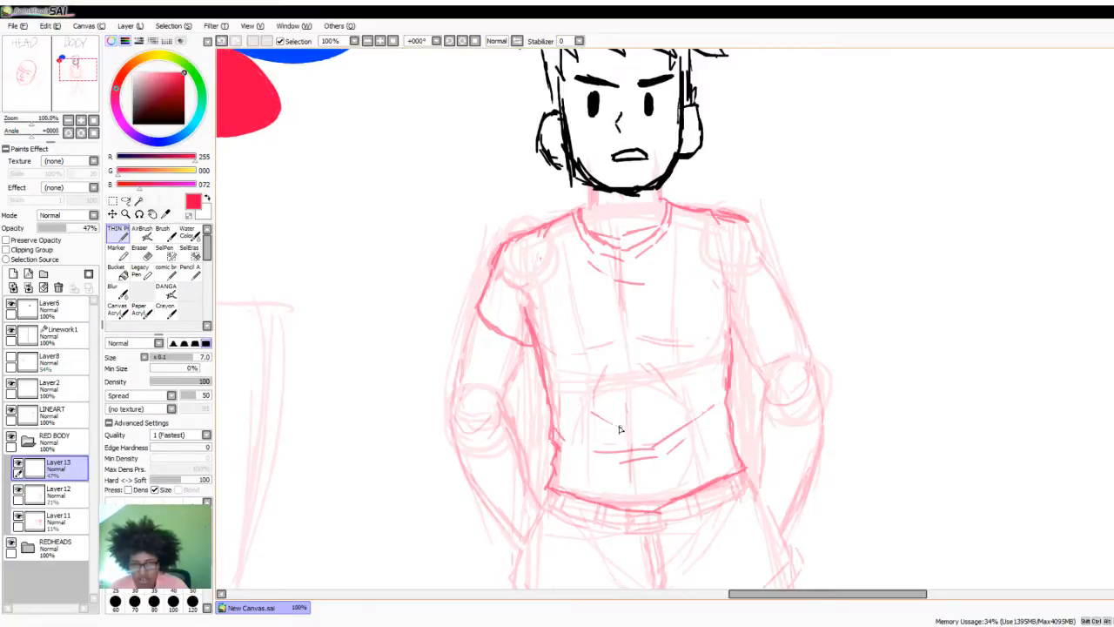
pyautogui.moveTo(675, 284); pyautogui.dragTo(704, 255)
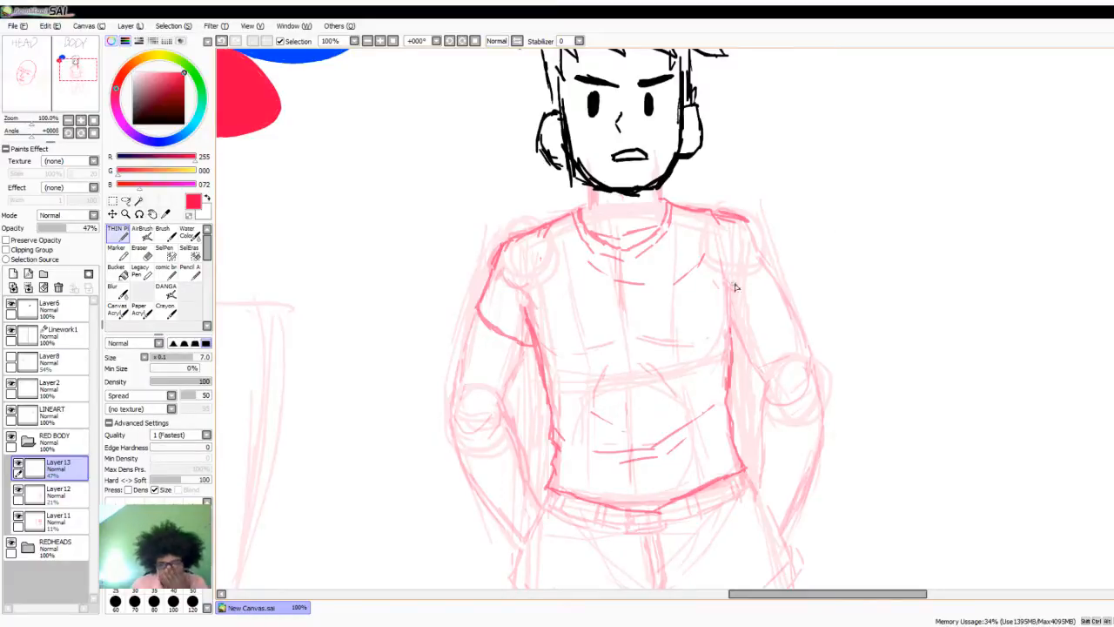
# - Draw the short sleeve on the viewer's right arm, from the shoulder down to its curved opening
pyautogui.moveTo(742, 226)
pyautogui.mouseDown()
pyautogui.moveTo(766, 262)
pyautogui.moveTo(770, 312)
pyautogui.moveTo(747, 332)
pyautogui.moveTo(729, 294)
pyautogui.moveTo(737, 305)
pyautogui.mouseUp()
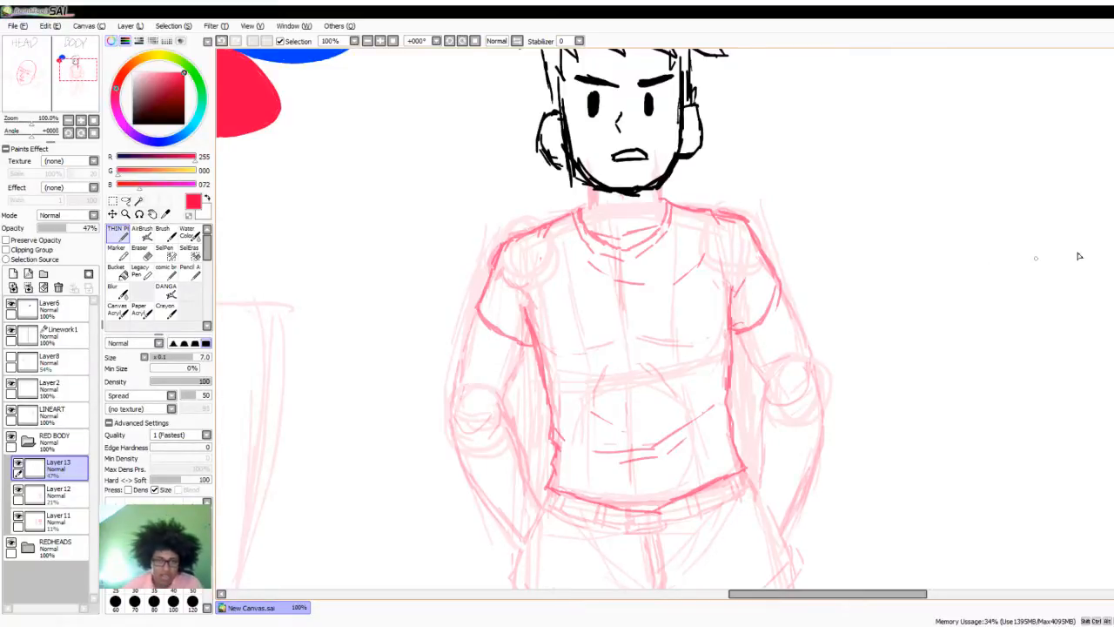
pyautogui.scroll(-3, 1078, 256)
pyautogui.scroll(1, 876, 333)
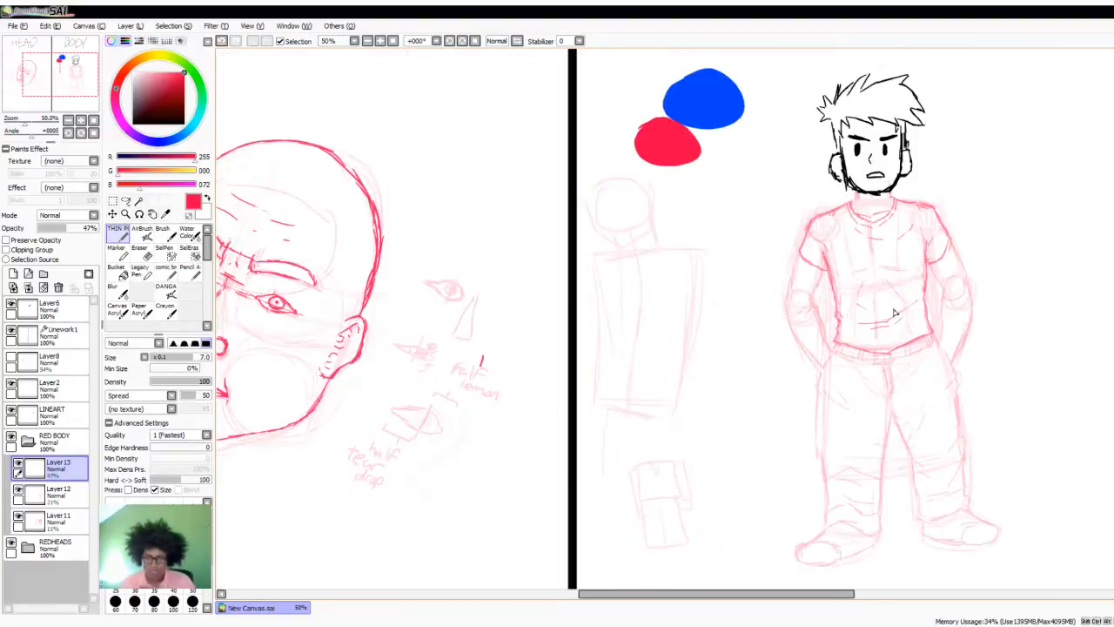
pyautogui.scroll(-1, 878, 345)
pyautogui.scroll(1, 900, 245)
pyautogui.scroll(2, 916, 209)
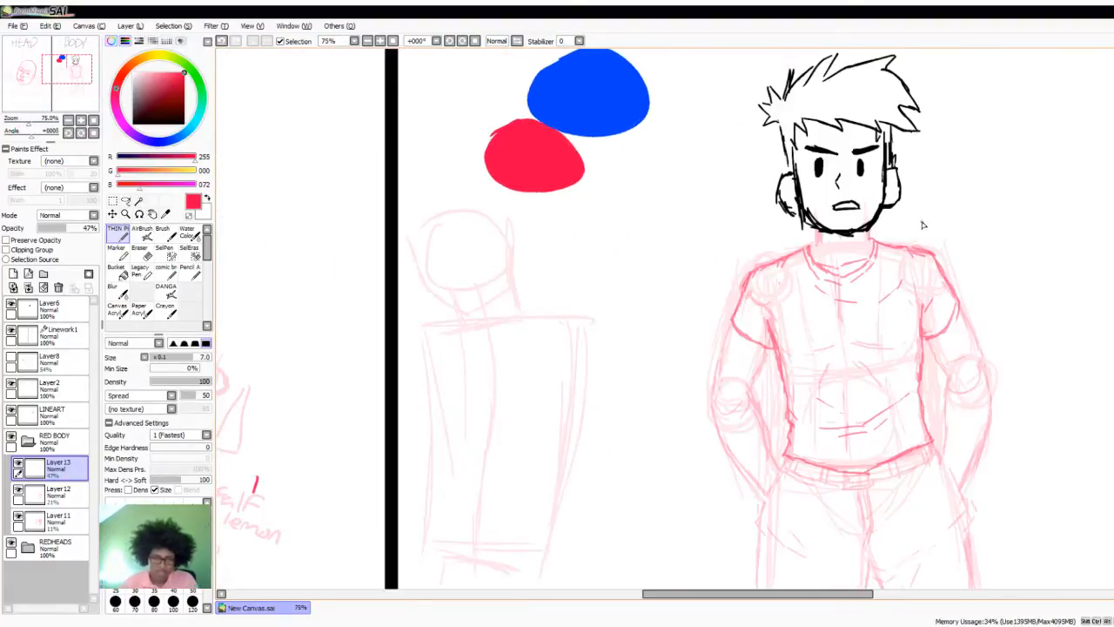
# - Add a new layer above the shirt sketch and change the brush colour to grey, RGB 117, 117, 117
pyautogui.click(13, 273)
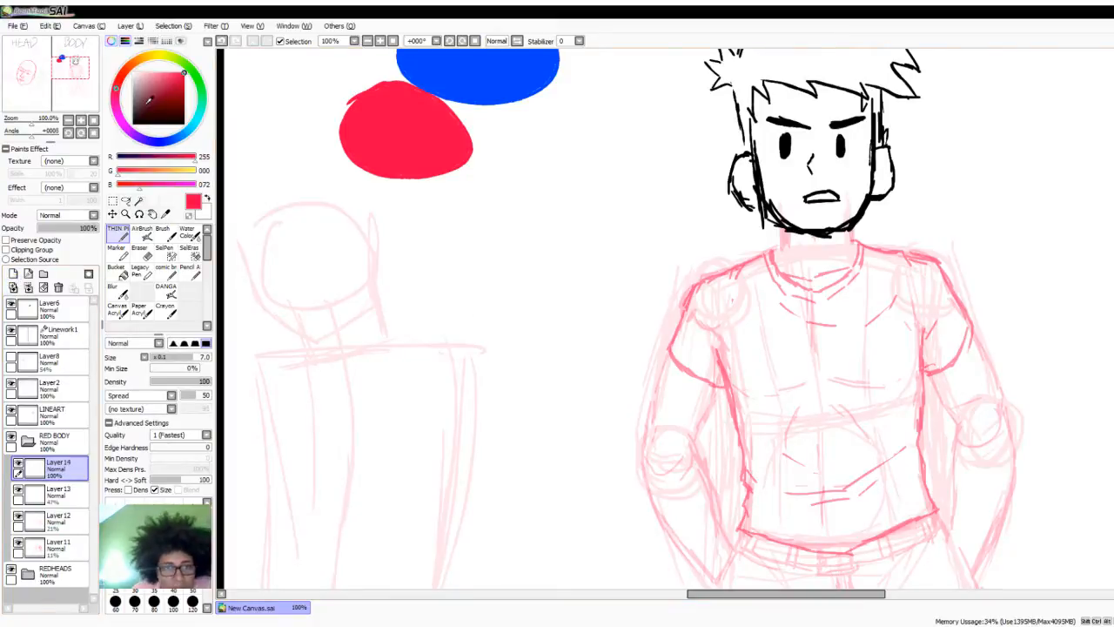
pyautogui.moveTo(147, 103); pyautogui.dragTo(130, 100)
pyautogui.scroll(-1, 724, 259)
pyautogui.scroll(-1, 794, 282)
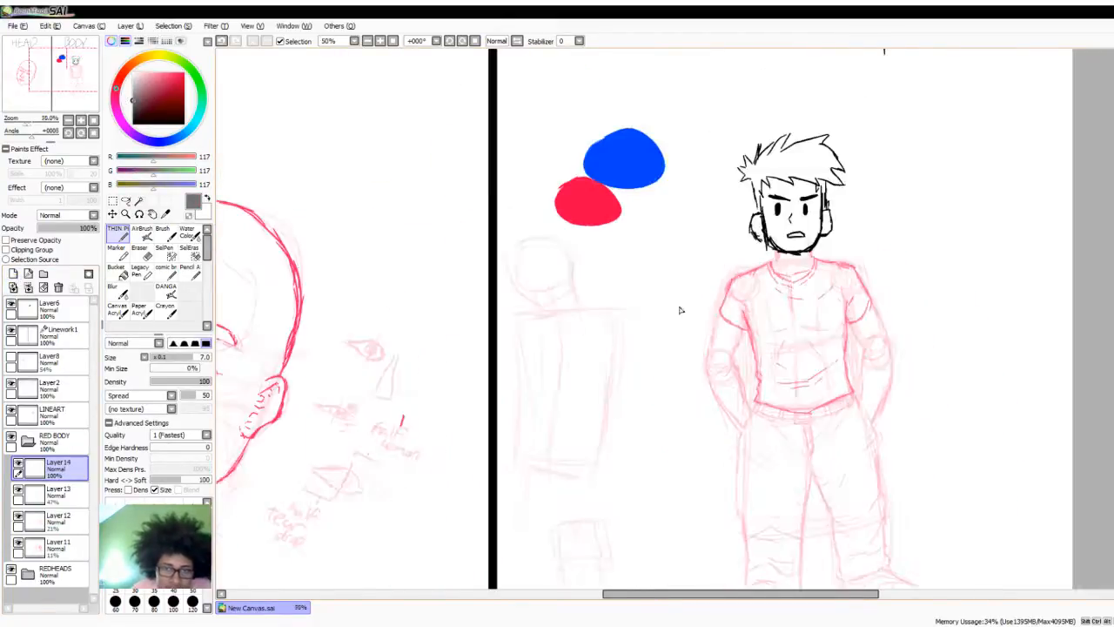
pyautogui.scroll(1, 680, 310)
# - Lower the opacity of Layer13 to 21% and make Layer14 the active layer again
pyautogui.click(59, 492)
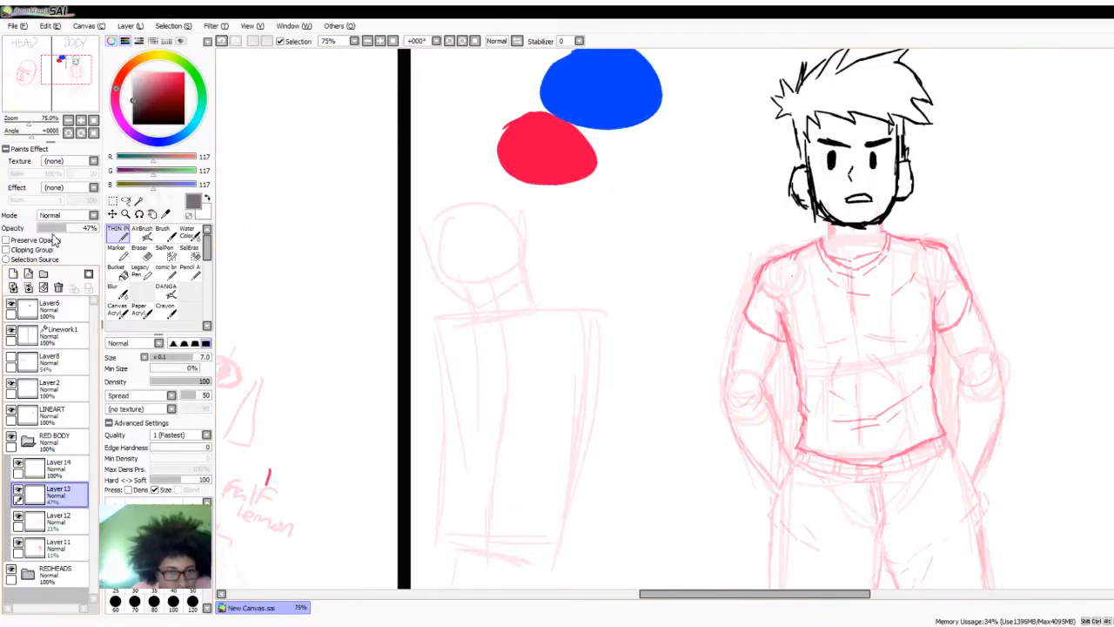
pyautogui.moveTo(54, 228); pyautogui.dragTo(60, 233)
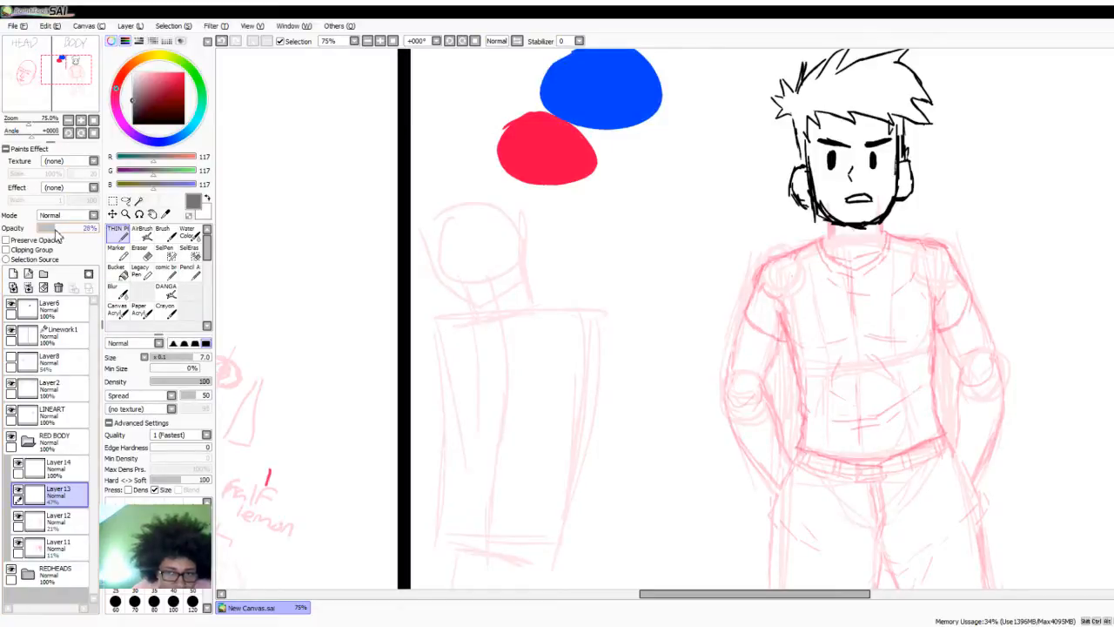
pyautogui.click(59, 470)
# - Trace both sides of the neck below the jaw and the two shoulder slopes in grey on Layer14
pyautogui.scroll(-1, 754, 366)
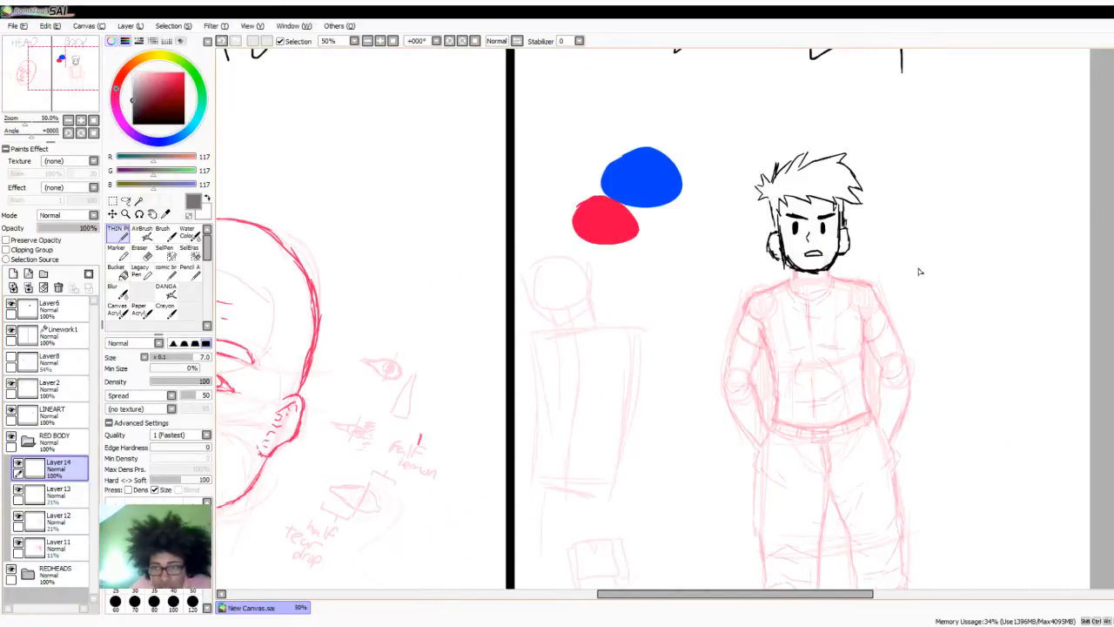
pyautogui.scroll(4, 919, 272)
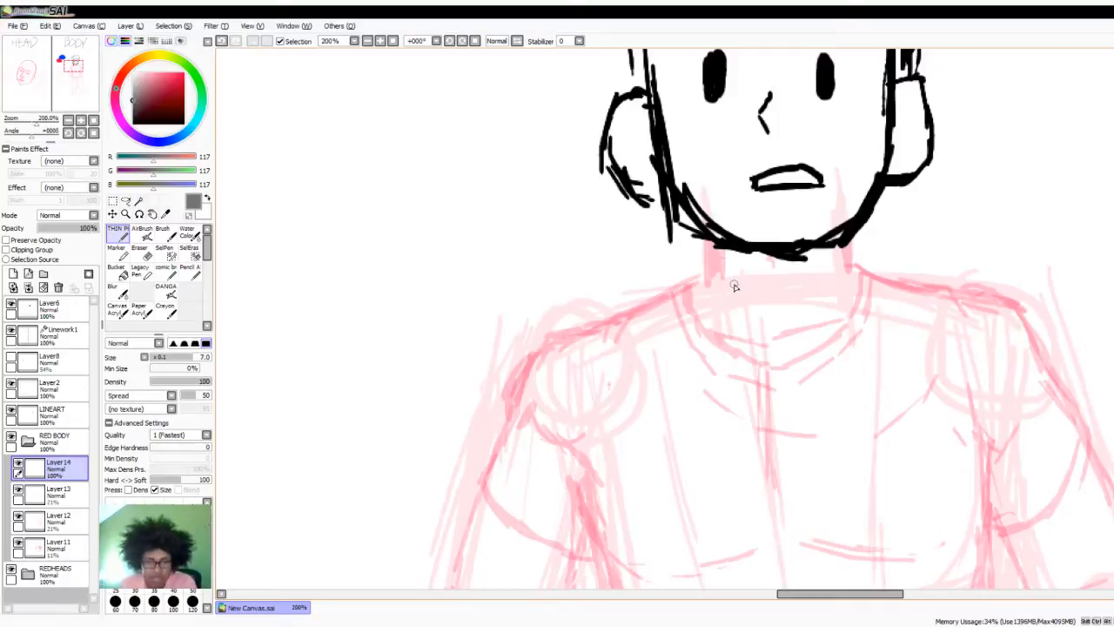
pyautogui.moveTo(712, 244); pyautogui.dragTo(712, 281)
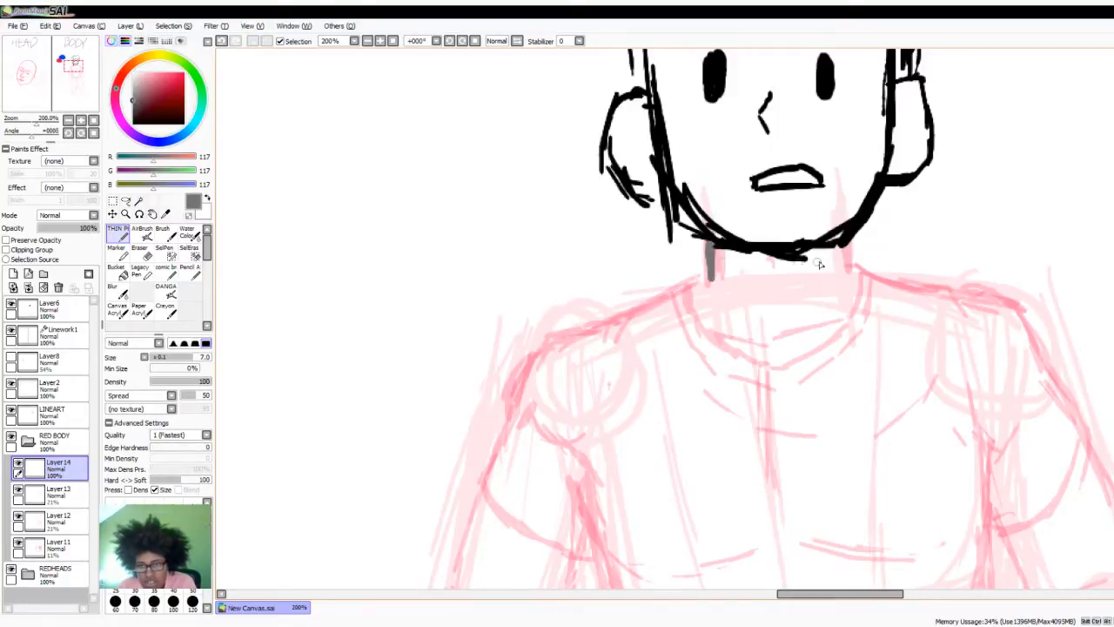
pyautogui.moveTo(841, 244); pyautogui.dragTo(841, 272)
pyautogui.moveTo(709, 280); pyautogui.dragTo(584, 326)
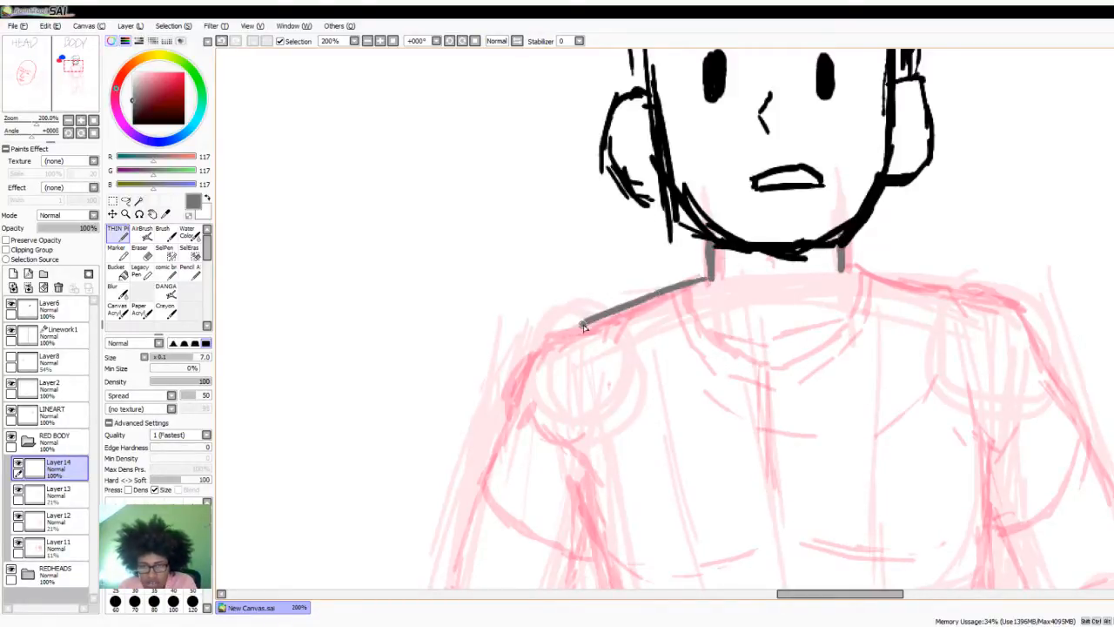
pyautogui.moveTo(657, 293)
pyautogui.mouseDown()
pyautogui.moveTo(551, 340)
pyautogui.moveTo(653, 299)
pyautogui.mouseUp()
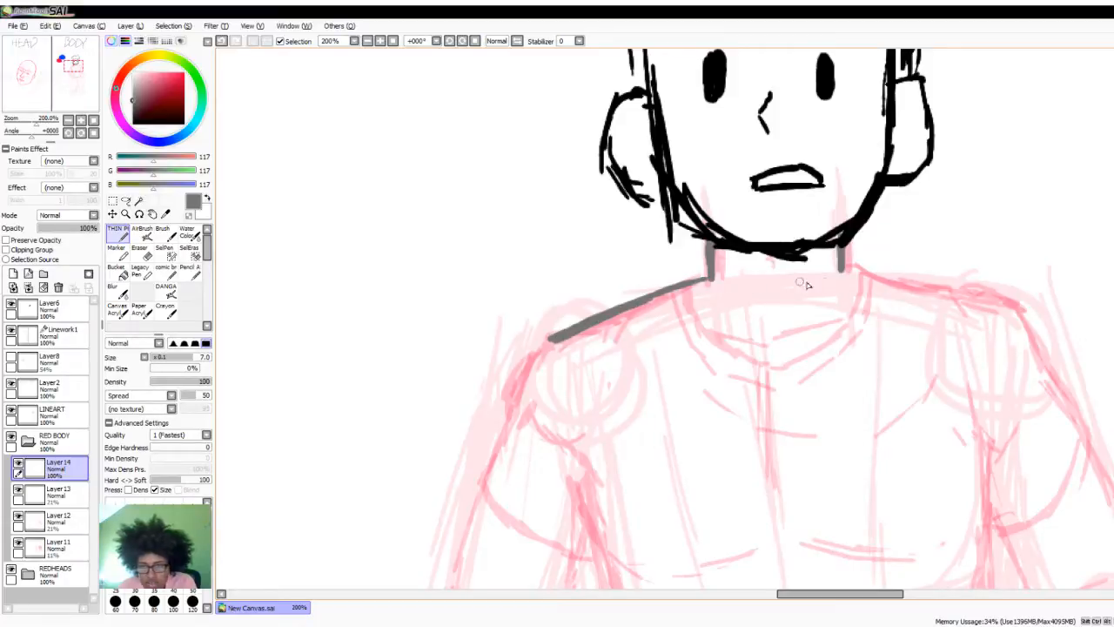
pyautogui.moveTo(842, 270); pyautogui.dragTo(1020, 311)
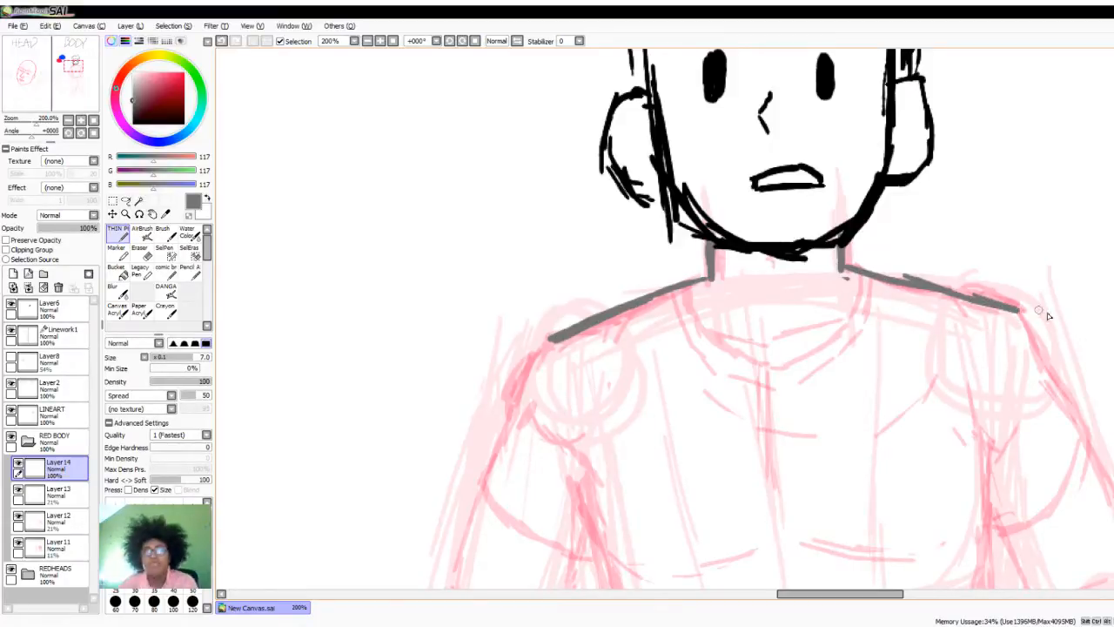
# - Trace the T-shirt's double-lined round collar and the short sleeve on the viewer's left, down to its curved opening
pyautogui.scroll(-2, 946, 257)
pyautogui.scroll(1, 887, 432)
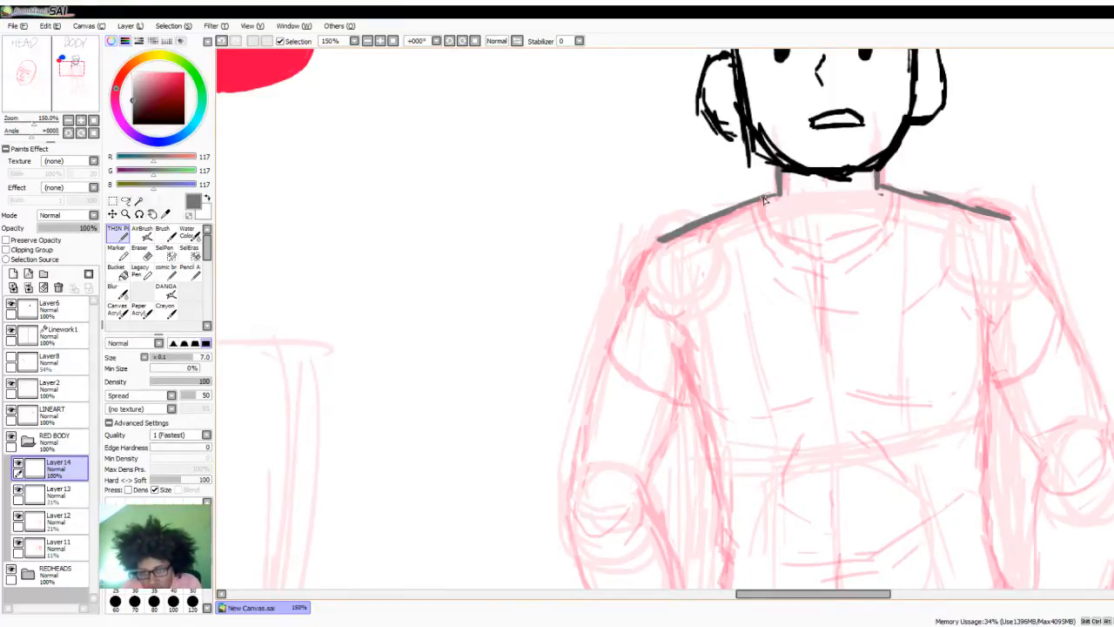
pyautogui.moveTo(764, 200)
pyautogui.mouseDown()
pyautogui.moveTo(776, 239)
pyautogui.moveTo(773, 229)
pyautogui.moveTo(833, 261)
pyautogui.moveTo(889, 210)
pyautogui.moveTo(889, 192)
pyautogui.moveTo(899, 207)
pyautogui.moveTo(895, 193)
pyautogui.moveTo(886, 242)
pyautogui.moveTo(823, 274)
pyautogui.moveTo(763, 243)
pyautogui.moveTo(754, 208)
pyautogui.mouseUp()
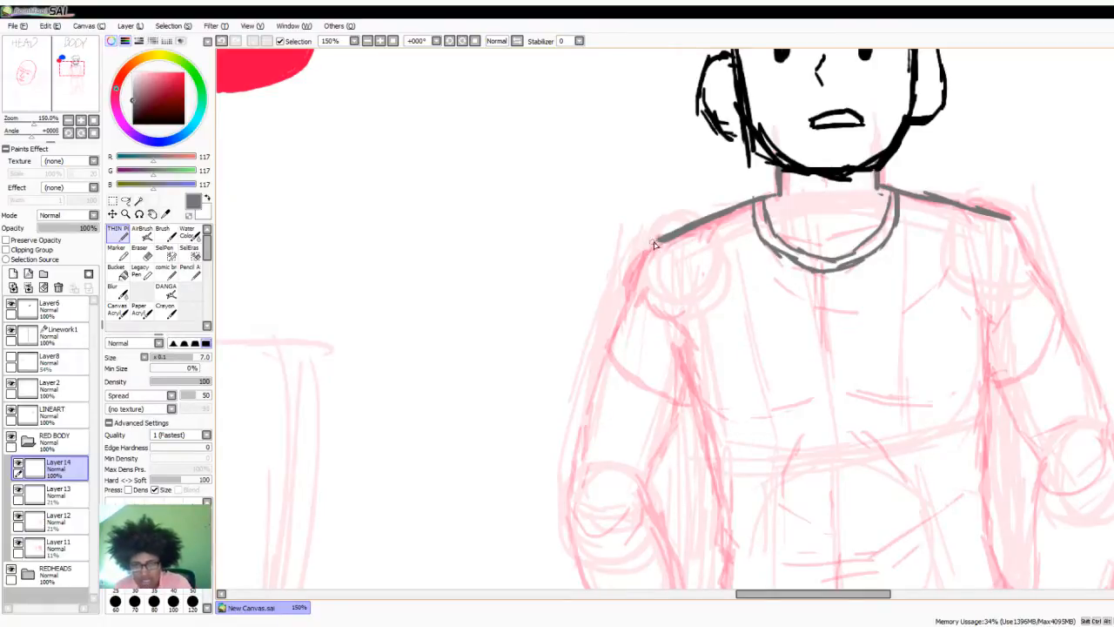
pyautogui.moveTo(654, 245)
pyautogui.mouseDown()
pyautogui.moveTo(609, 360)
pyautogui.moveTo(660, 401)
pyautogui.moveTo(692, 402)
pyautogui.mouseUp()
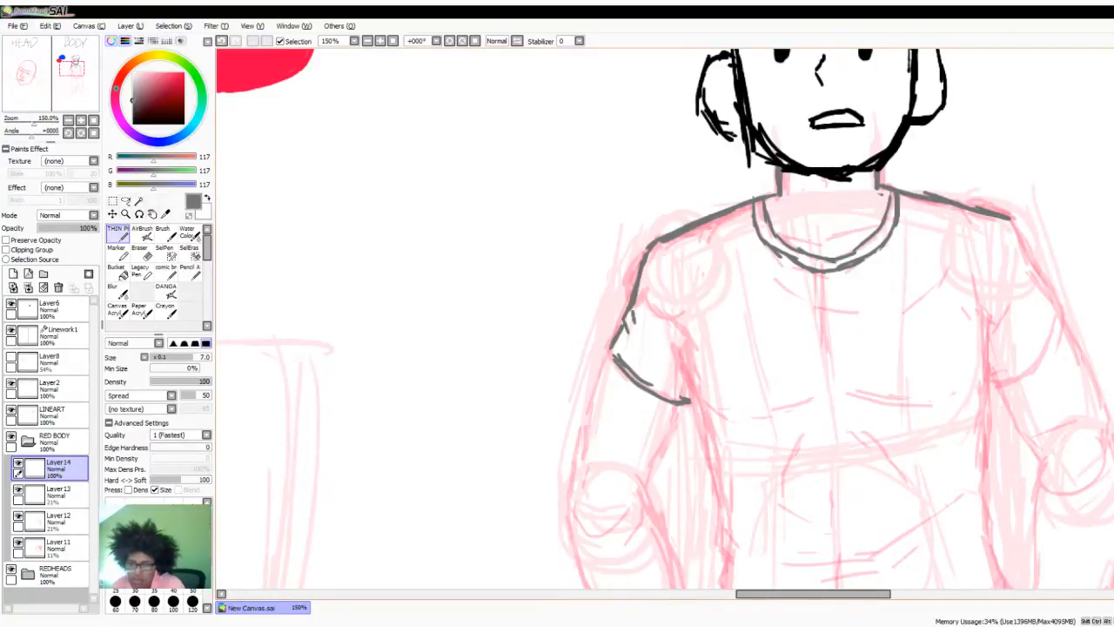
# - Trace the short sleeve on the viewer's right and both sides of the shirt down to the waist, with small creases
pyautogui.scroll(-3, 665, 319)
pyautogui.scroll(-1, 1038, 167)
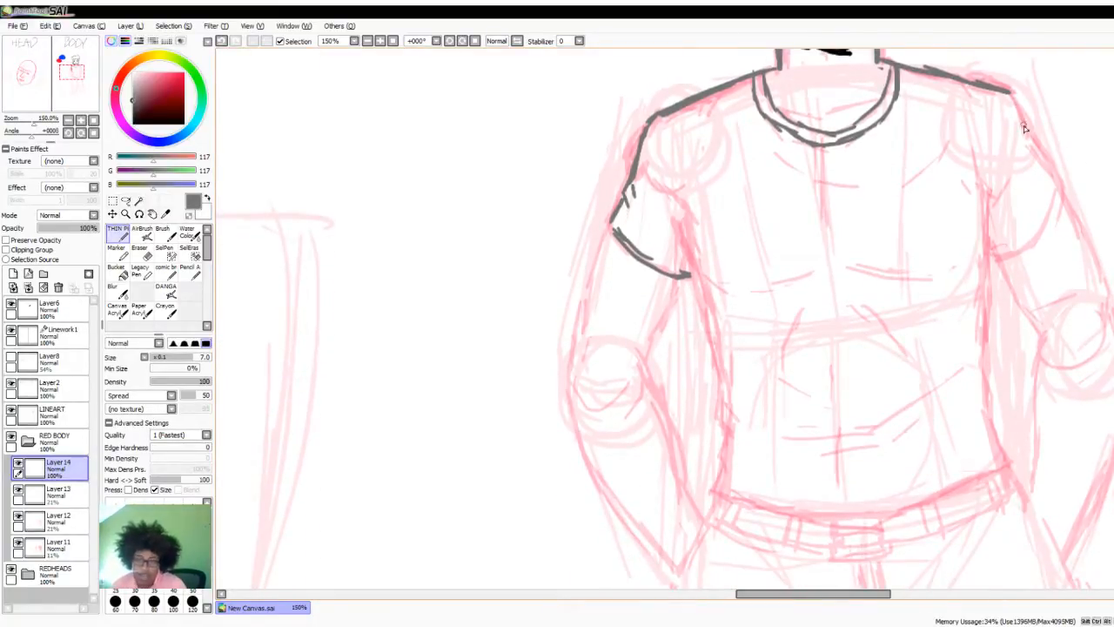
pyautogui.moveTo(1013, 96)
pyautogui.mouseDown()
pyautogui.moveTo(1061, 180)
pyautogui.moveTo(1034, 246)
pyautogui.moveTo(995, 249)
pyautogui.mouseUp()
pyautogui.moveTo(985, 197)
pyautogui.mouseDown()
pyautogui.moveTo(981, 376)
pyautogui.moveTo(985, 348)
pyautogui.moveTo(1006, 463)
pyautogui.mouseUp()
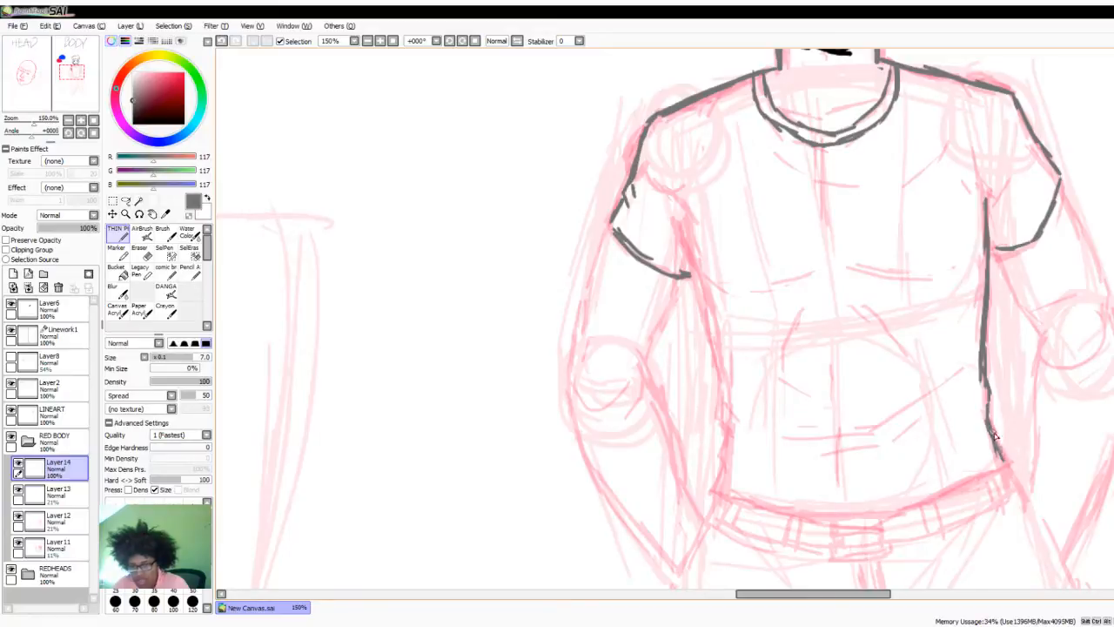
pyautogui.moveTo(681, 217)
pyautogui.mouseDown()
pyautogui.moveTo(726, 431)
pyautogui.moveTo(719, 422)
pyautogui.moveTo(717, 382)
pyautogui.moveTo(738, 428)
pyautogui.moveTo(721, 436)
pyautogui.moveTo(735, 455)
pyautogui.moveTo(726, 446)
pyautogui.moveTo(714, 482)
pyautogui.mouseUp()
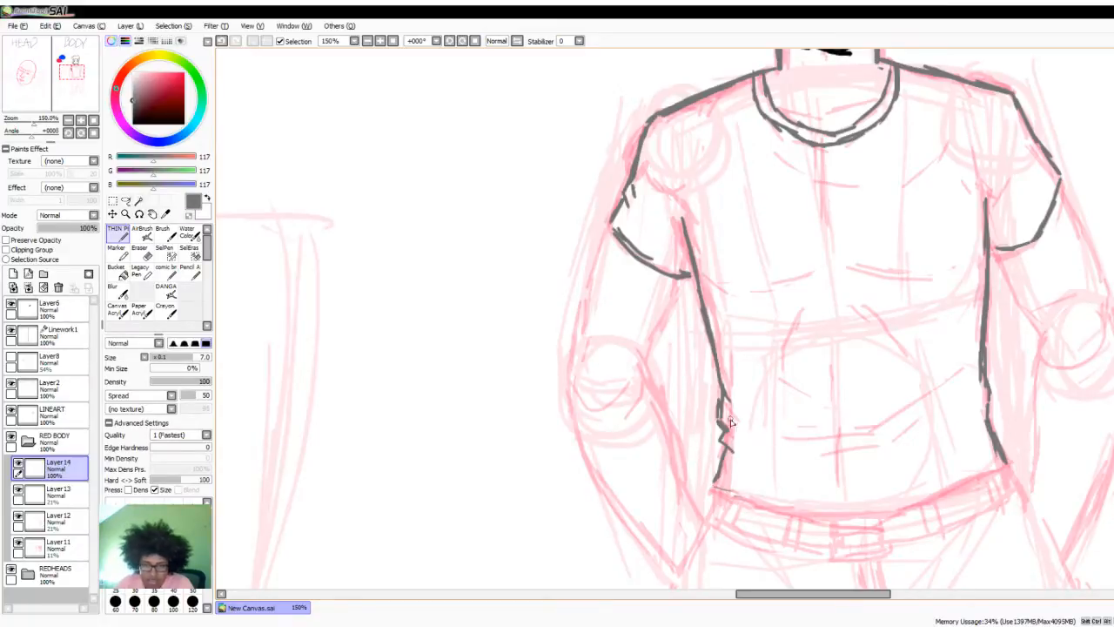
# - Trace the shirt's curved bottom hem and add fold lines across the lower belly and below the collar
pyautogui.moveTo(764, 440)
pyautogui.mouseDown()
pyautogui.moveTo(822, 453)
pyautogui.moveTo(916, 396)
pyautogui.moveTo(879, 449)
pyautogui.moveTo(790, 491)
pyautogui.mouseUp()
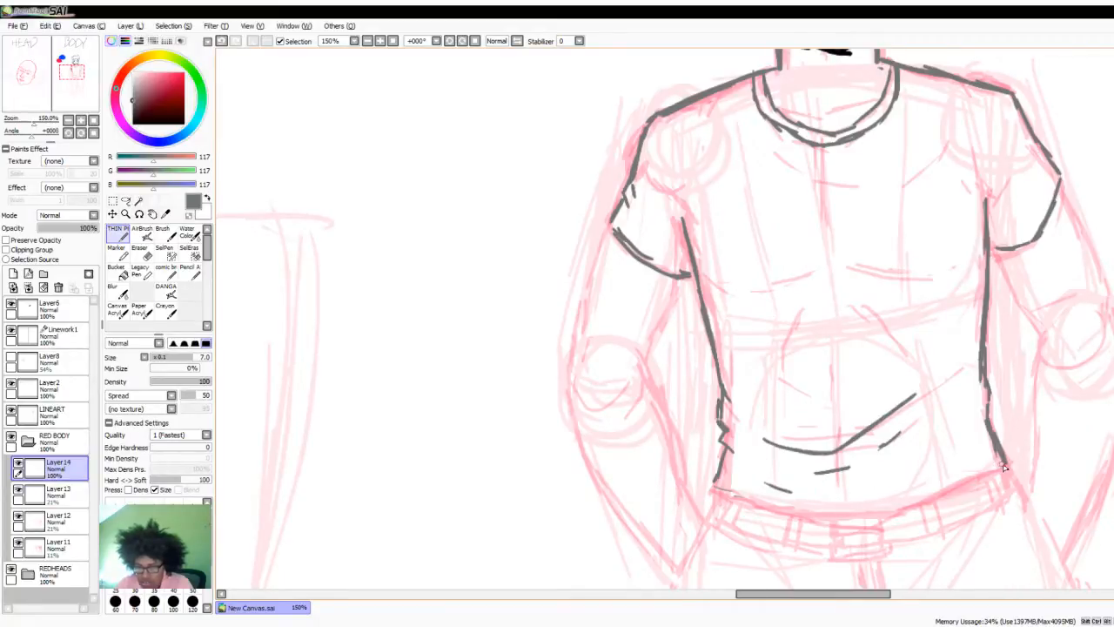
pyautogui.moveTo(1008, 468)
pyautogui.mouseDown()
pyautogui.moveTo(839, 531)
pyautogui.moveTo(738, 501)
pyautogui.moveTo(719, 479)
pyautogui.mouseUp()
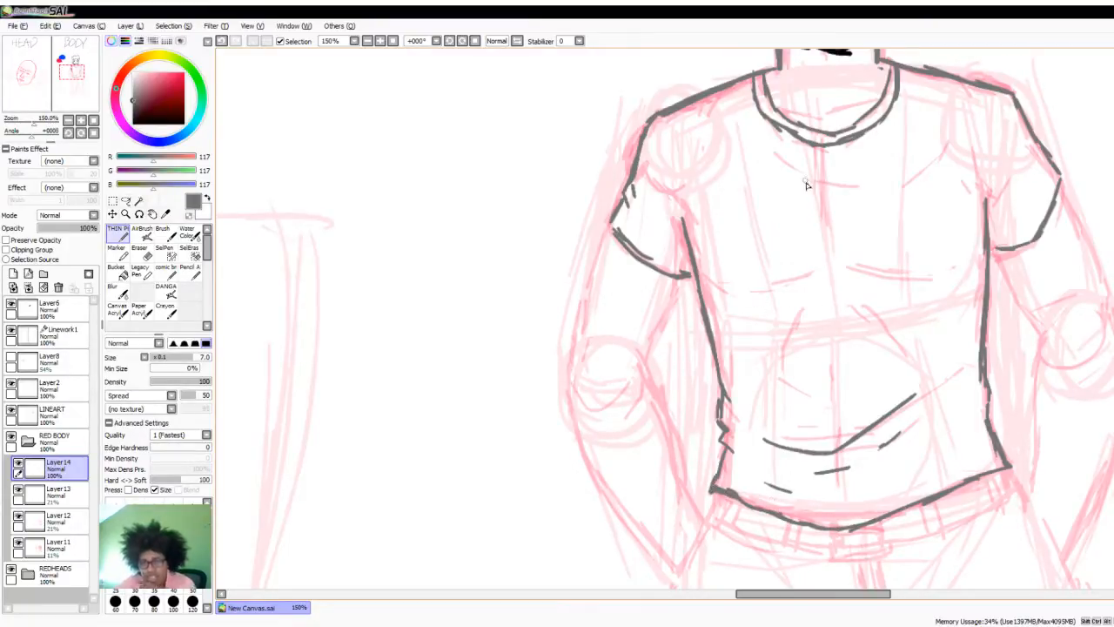
pyautogui.moveTo(784, 165); pyautogui.dragTo(853, 192)
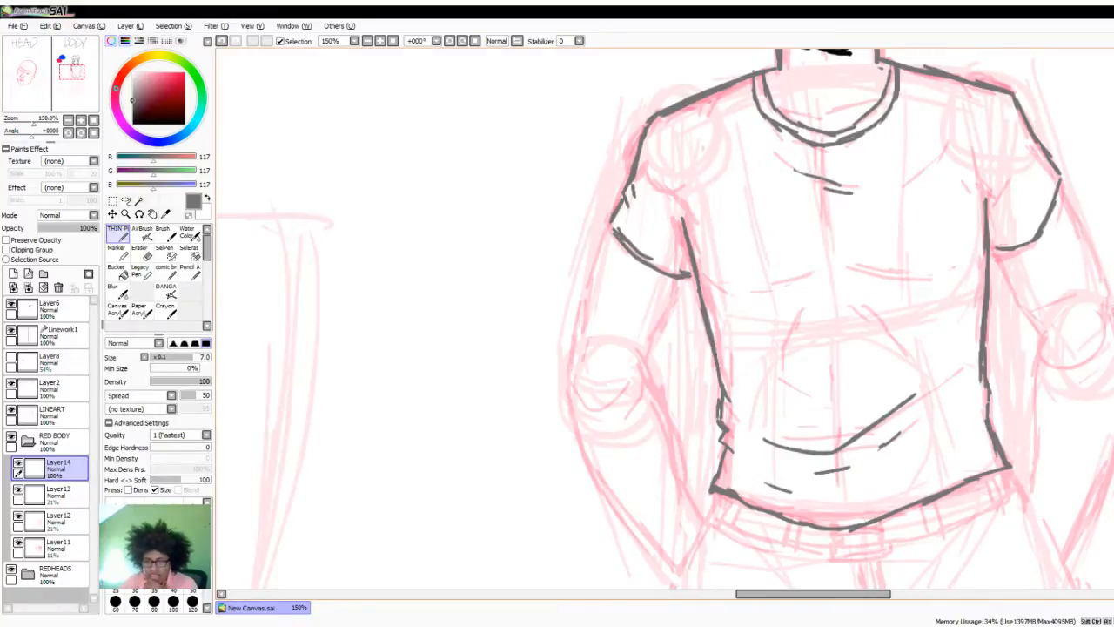
# - Trace the bare arm on the viewer's left from the sleeve past the elbow to the wrist at the pocket
pyautogui.scroll(-4, 1001, 357)
pyautogui.scroll(1, 1001, 357)
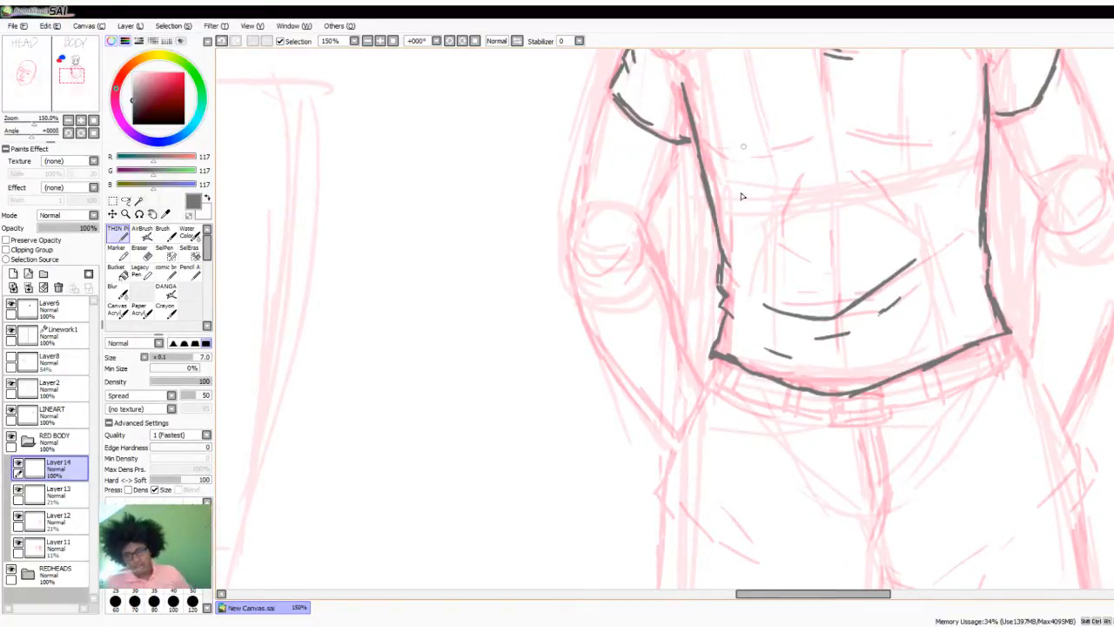
pyautogui.scroll(-5, 760, 257)
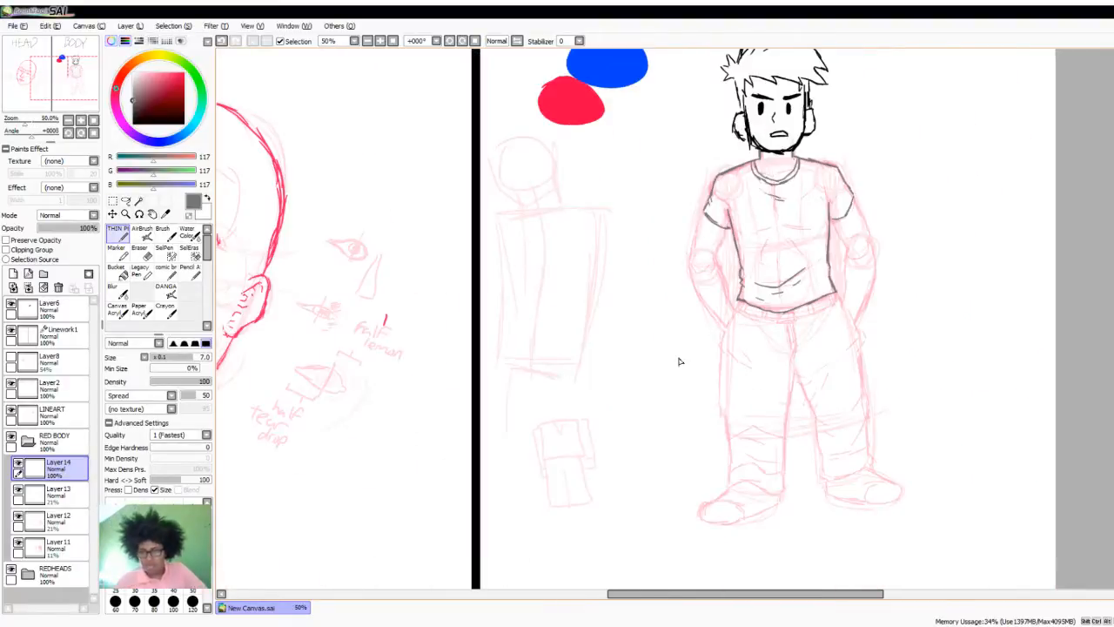
pyautogui.scroll(3, 795, 221)
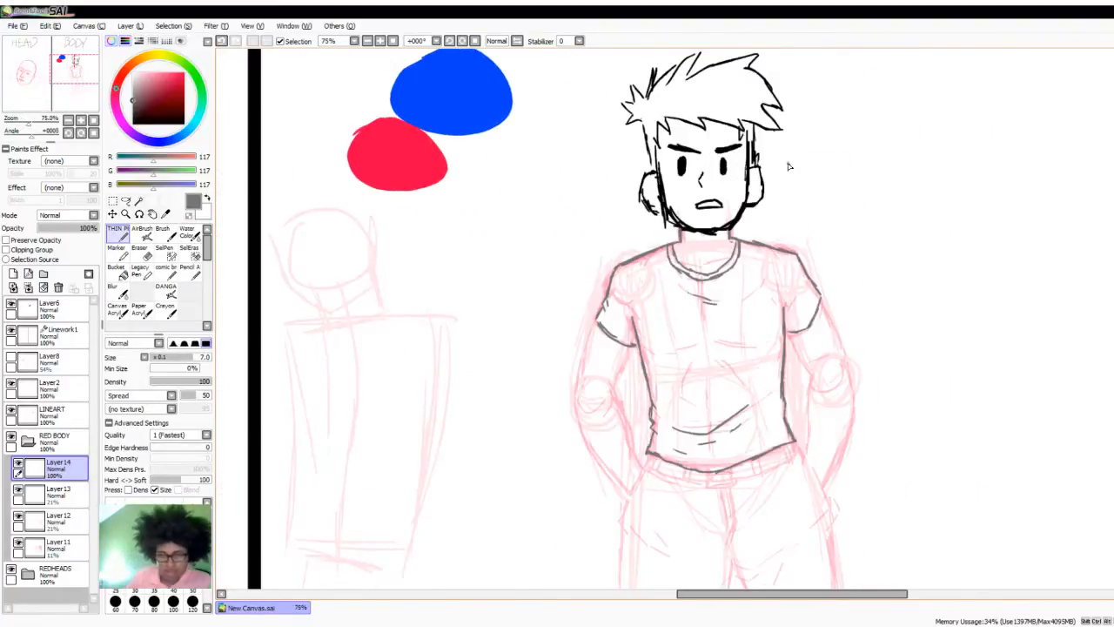
pyautogui.scroll(-2, 975, 286)
pyautogui.scroll(3, 790, 431)
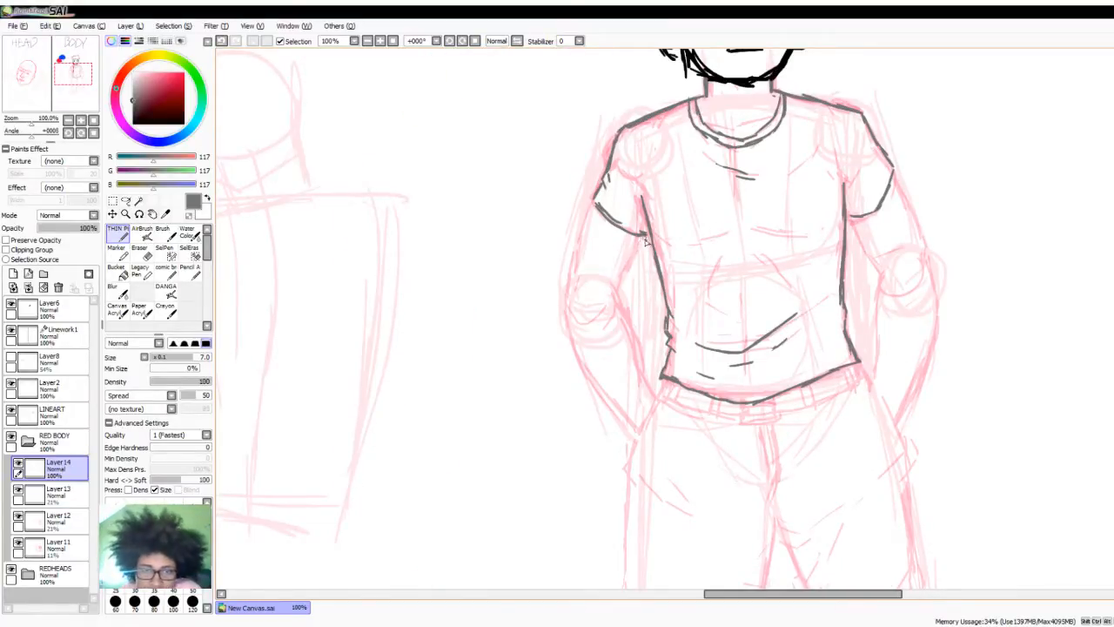
pyautogui.moveTo(641, 237); pyautogui.dragTo(618, 291)
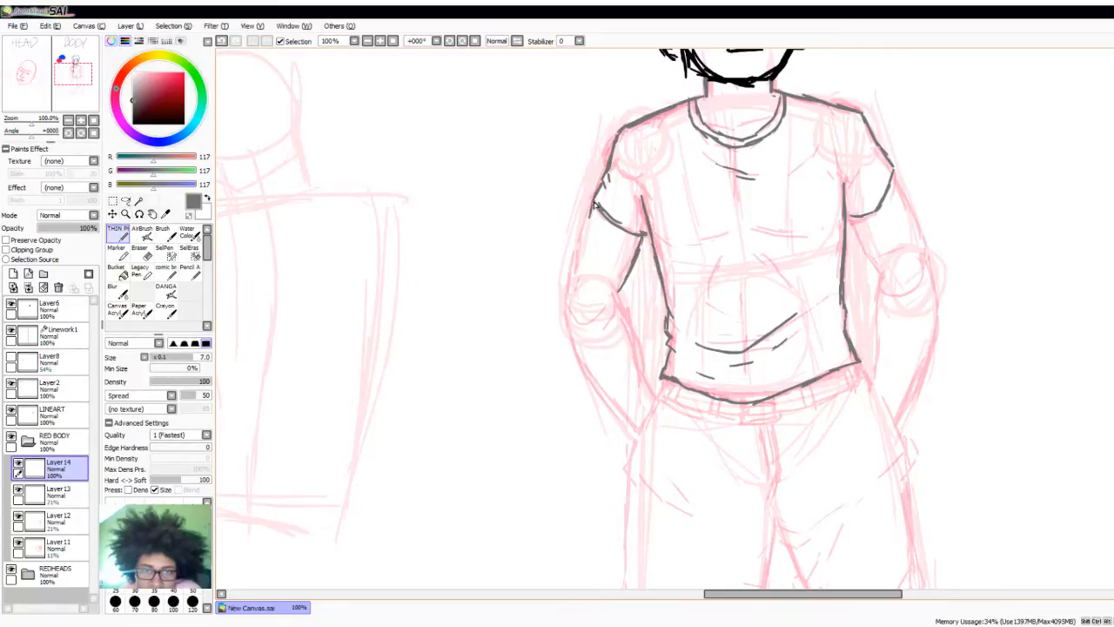
pyautogui.moveTo(597, 203); pyautogui.dragTo(575, 272)
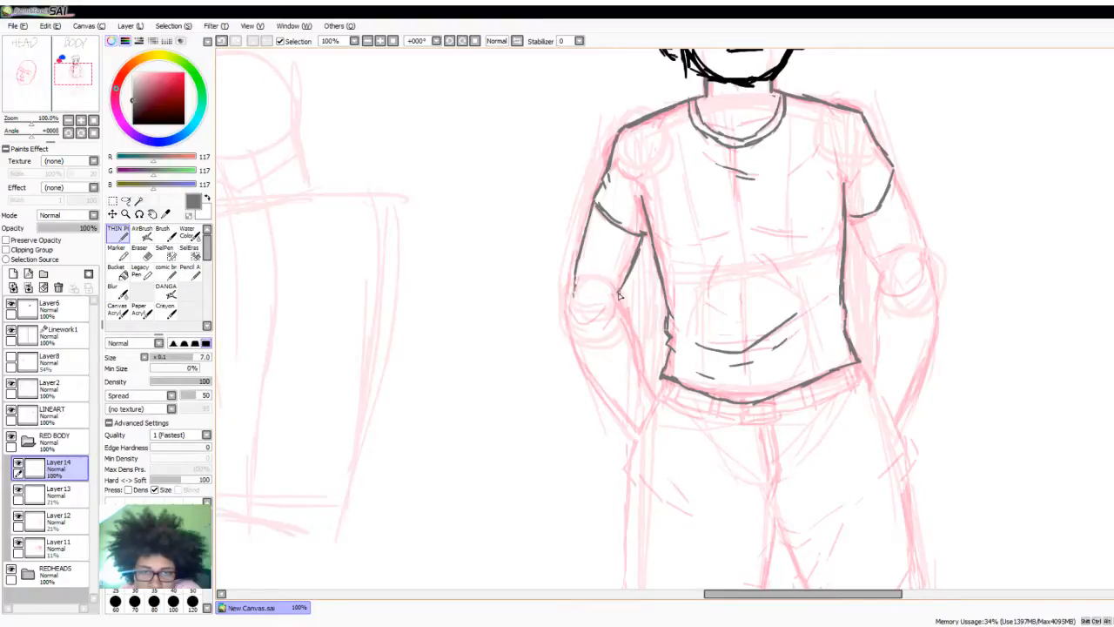
pyautogui.moveTo(617, 295)
pyautogui.mouseDown()
pyautogui.moveTo(646, 381)
pyautogui.moveTo(638, 357)
pyautogui.moveTo(654, 393)
pyautogui.mouseUp()
pyautogui.moveTo(575, 294); pyautogui.dragTo(589, 358)
pyautogui.moveTo(577, 313)
pyautogui.mouseDown()
pyautogui.moveTo(617, 402)
pyautogui.moveTo(588, 364)
pyautogui.moveTo(630, 426)
pyautogui.mouseUp()
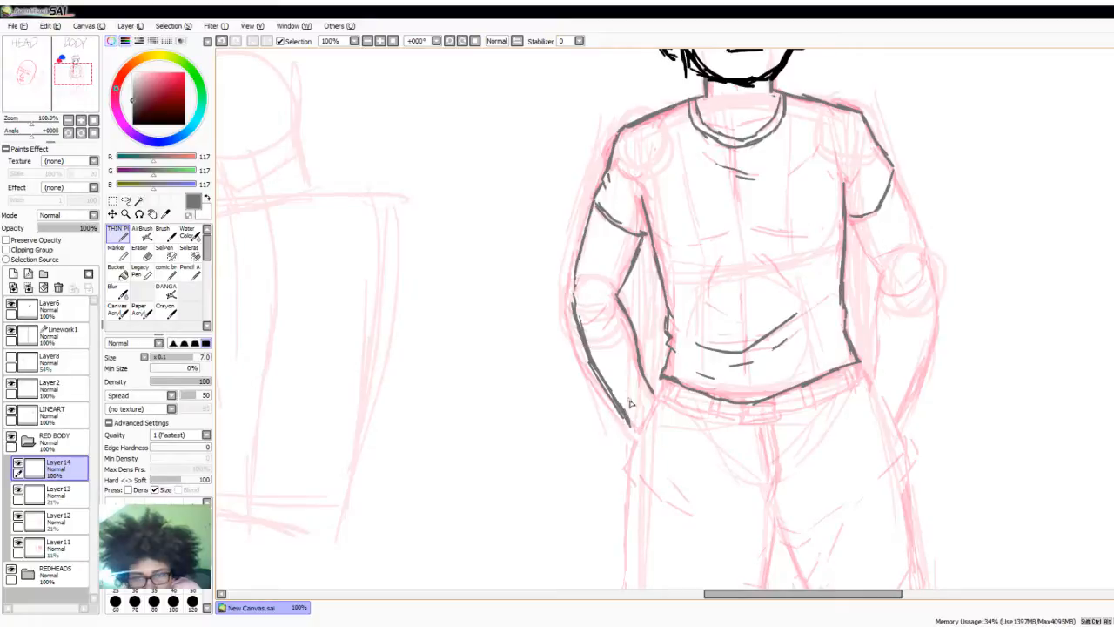
pyautogui.moveTo(637, 365)
pyautogui.mouseDown()
pyautogui.moveTo(649, 401)
pyautogui.moveTo(615, 396)
pyautogui.moveTo(632, 429)
pyautogui.mouseUp()
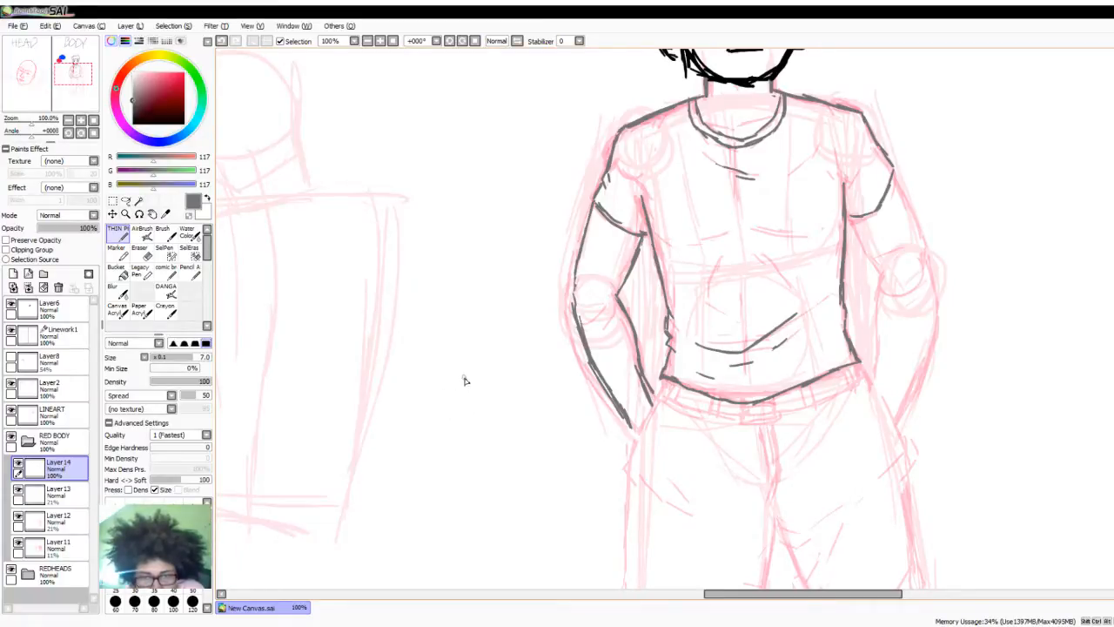
# - Sketch a hand study beside the figure, with two wrist lines, a boxy palm and an angled thumb
pyautogui.moveTo(469, 394); pyautogui.dragTo(472, 440)
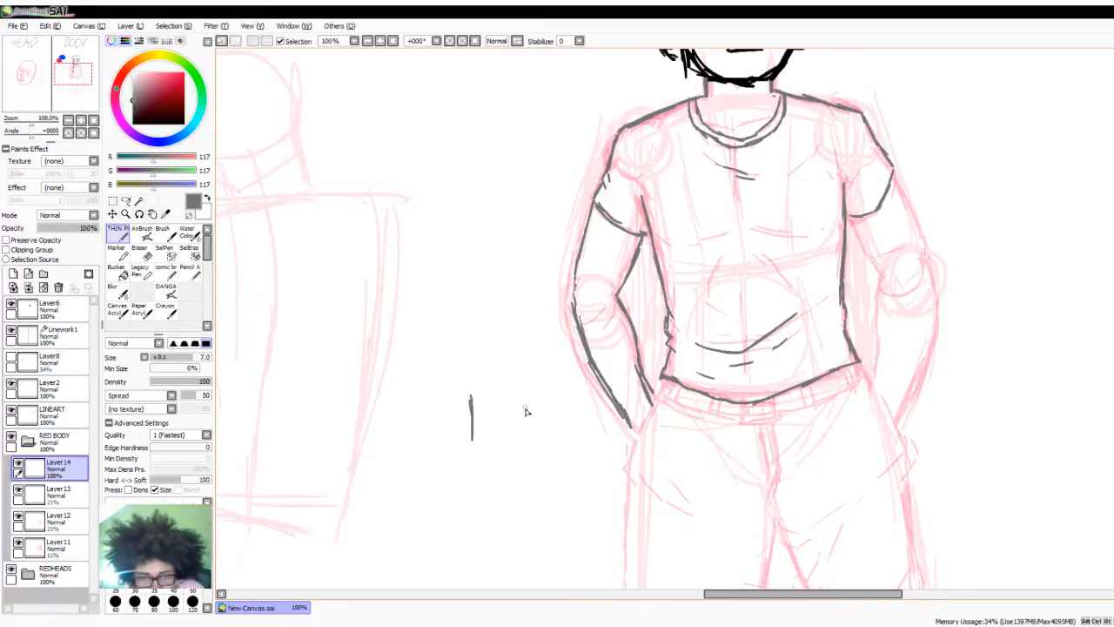
pyautogui.moveTo(528, 391); pyautogui.dragTo(530, 431)
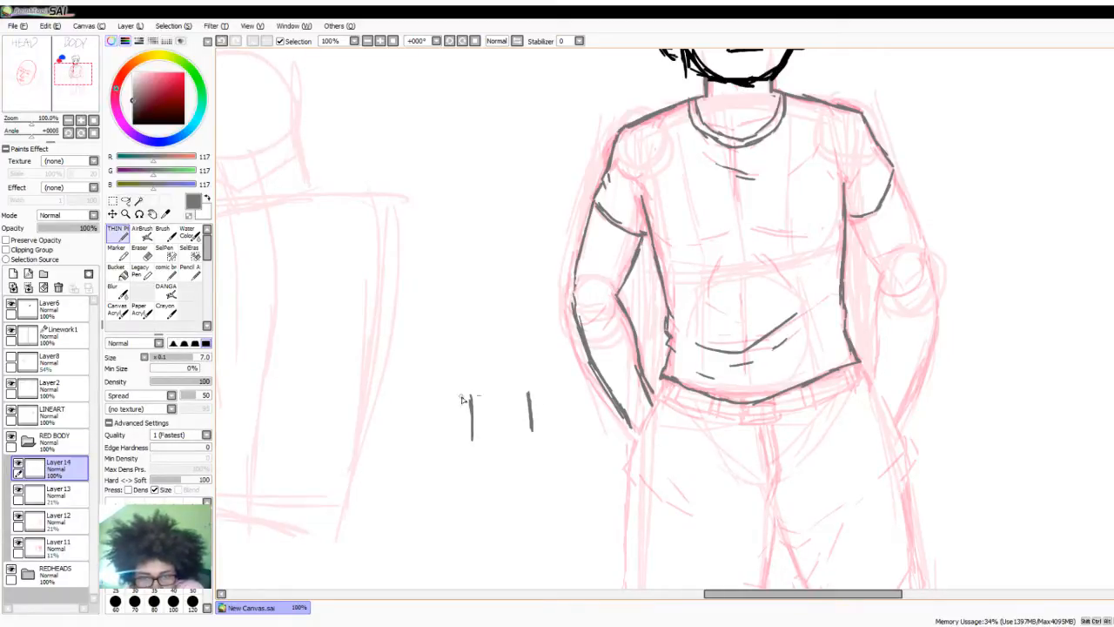
pyautogui.moveTo(458, 395)
pyautogui.mouseDown()
pyautogui.moveTo(530, 394)
pyautogui.moveTo(527, 359)
pyautogui.moveTo(534, 389)
pyautogui.moveTo(523, 309)
pyautogui.moveTo(447, 307)
pyautogui.moveTo(453, 394)
pyautogui.mouseUp()
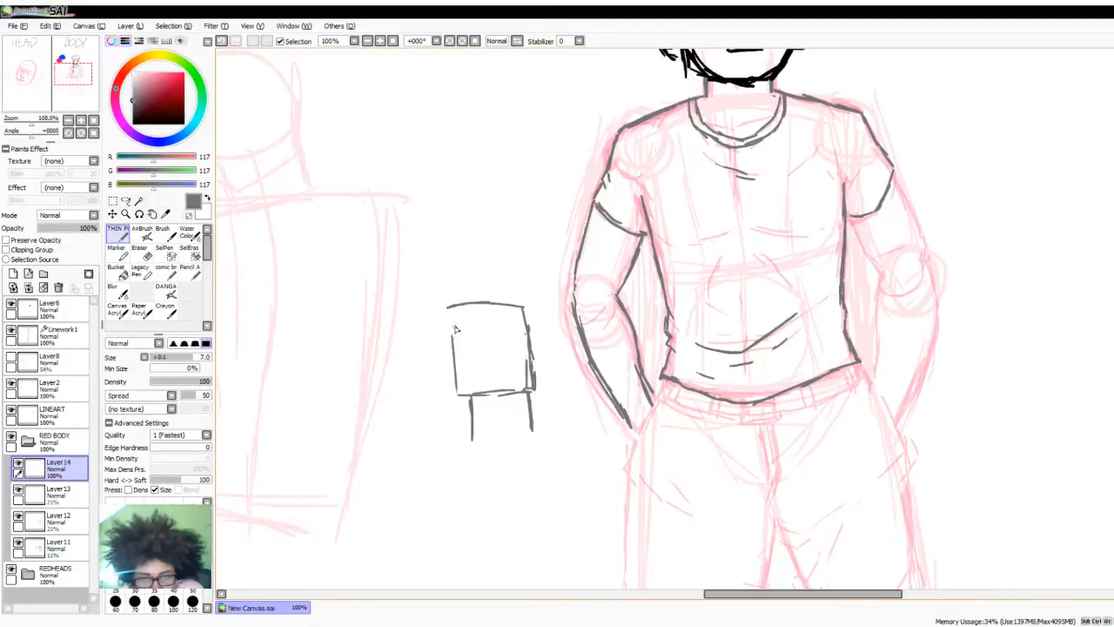
pyautogui.moveTo(455, 333); pyautogui.dragTo(457, 391)
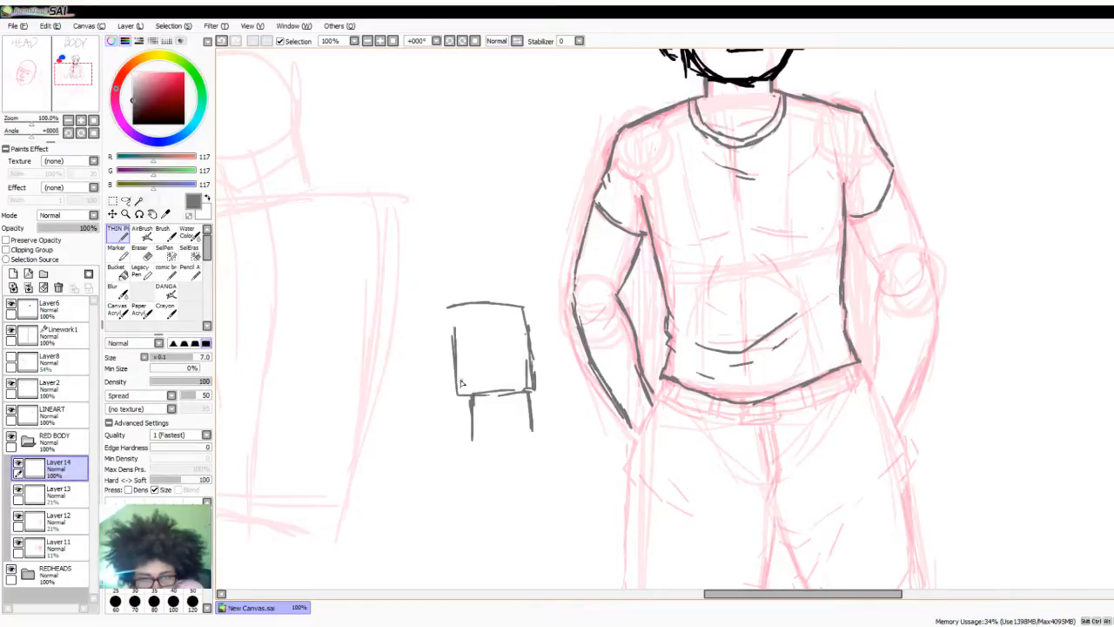
pyautogui.moveTo(452, 346)
pyautogui.mouseDown()
pyautogui.moveTo(468, 349)
pyautogui.moveTo(471, 393)
pyautogui.mouseUp()
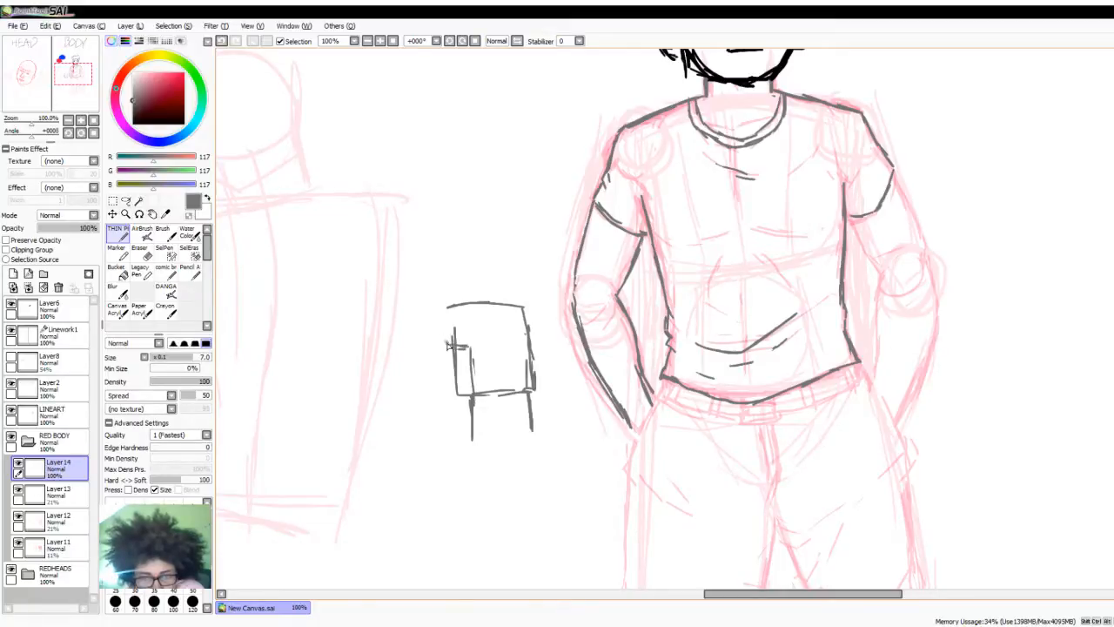
pyautogui.moveTo(452, 339)
pyautogui.mouseDown()
pyautogui.moveTo(409, 332)
pyautogui.moveTo(407, 345)
pyautogui.moveTo(442, 386)
pyautogui.moveTo(469, 393)
pyautogui.mouseUp()
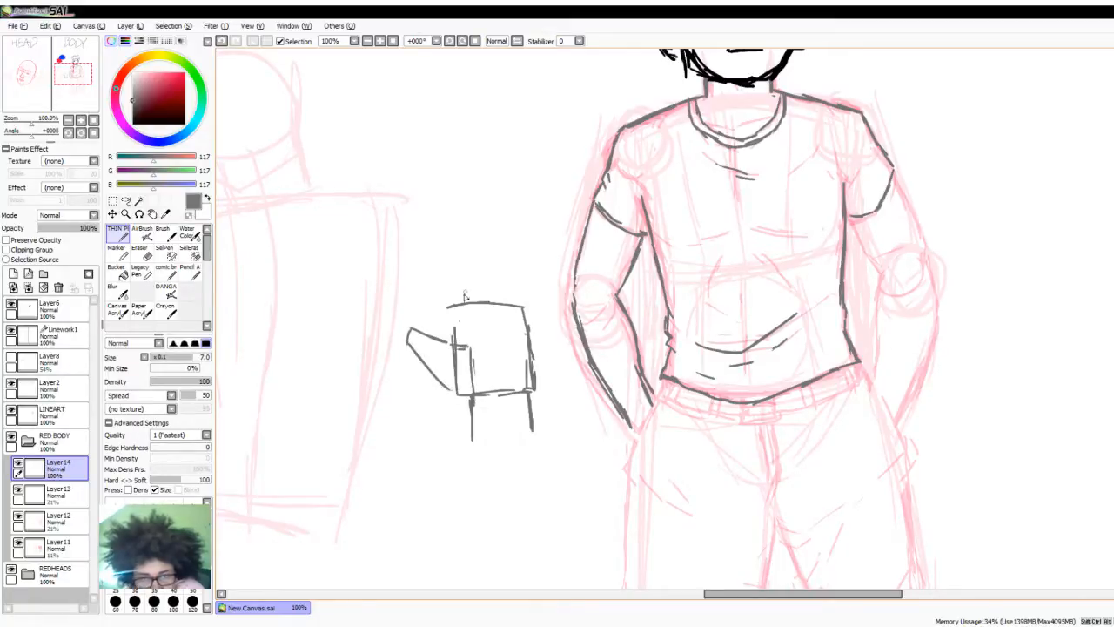
# - Mark the knuckles on the hand study, draw four fingers divided into segments, and refine the palm edge and thumb joint
pyautogui.moveTo(473, 303); pyautogui.dragTo(472, 316)
pyautogui.moveTo(483, 304)
pyautogui.mouseDown()
pyautogui.moveTo(483, 315)
pyautogui.moveTo(520, 316)
pyautogui.moveTo(468, 309)
pyautogui.moveTo(507, 311)
pyautogui.mouseUp()
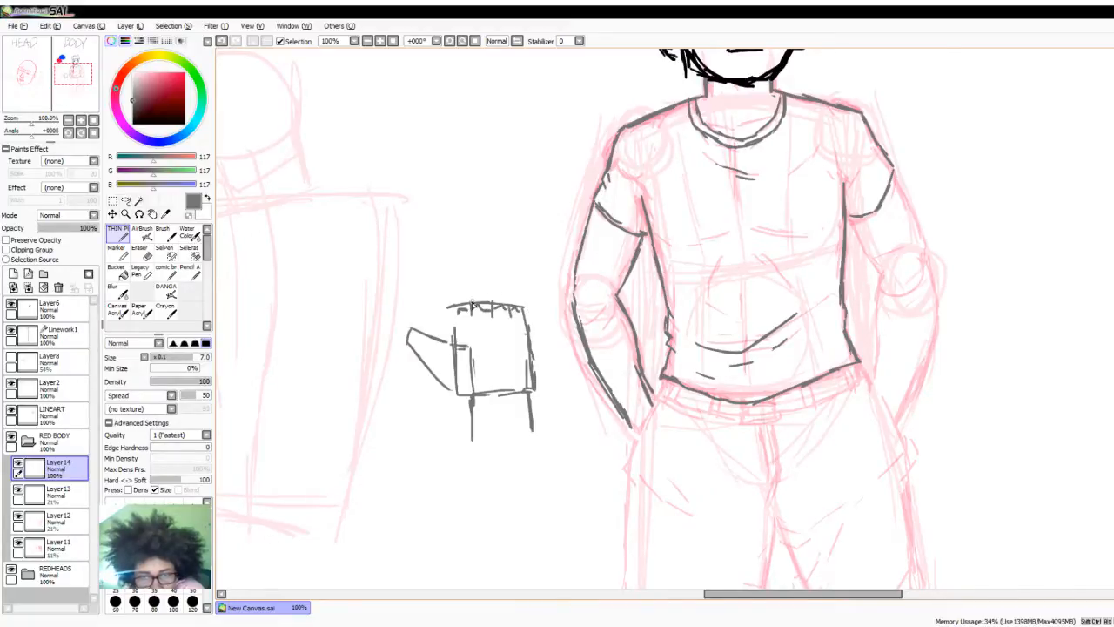
pyautogui.moveTo(473, 304)
pyautogui.mouseDown()
pyautogui.moveTo(468, 227)
pyautogui.moveTo(485, 226)
pyautogui.moveTo(491, 290)
pyautogui.moveTo(485, 255)
pyautogui.moveTo(487, 275)
pyautogui.mouseUp()
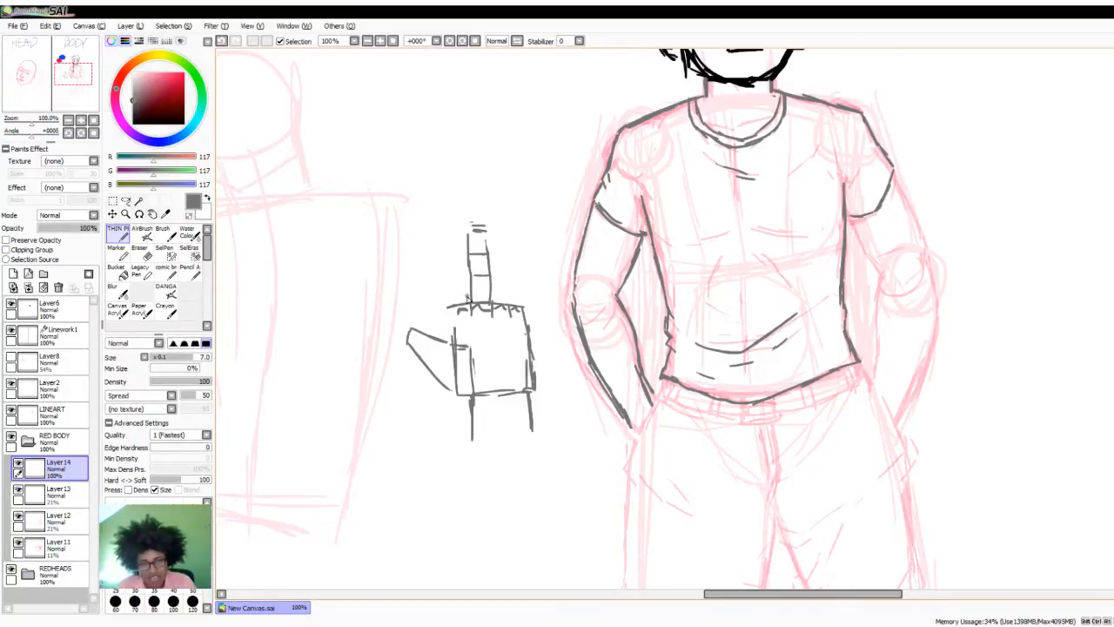
pyautogui.moveTo(466, 296)
pyautogui.mouseDown()
pyautogui.moveTo(464, 246)
pyautogui.moveTo(452, 242)
pyautogui.moveTo(449, 298)
pyautogui.moveTo(459, 259)
pyautogui.mouseUp()
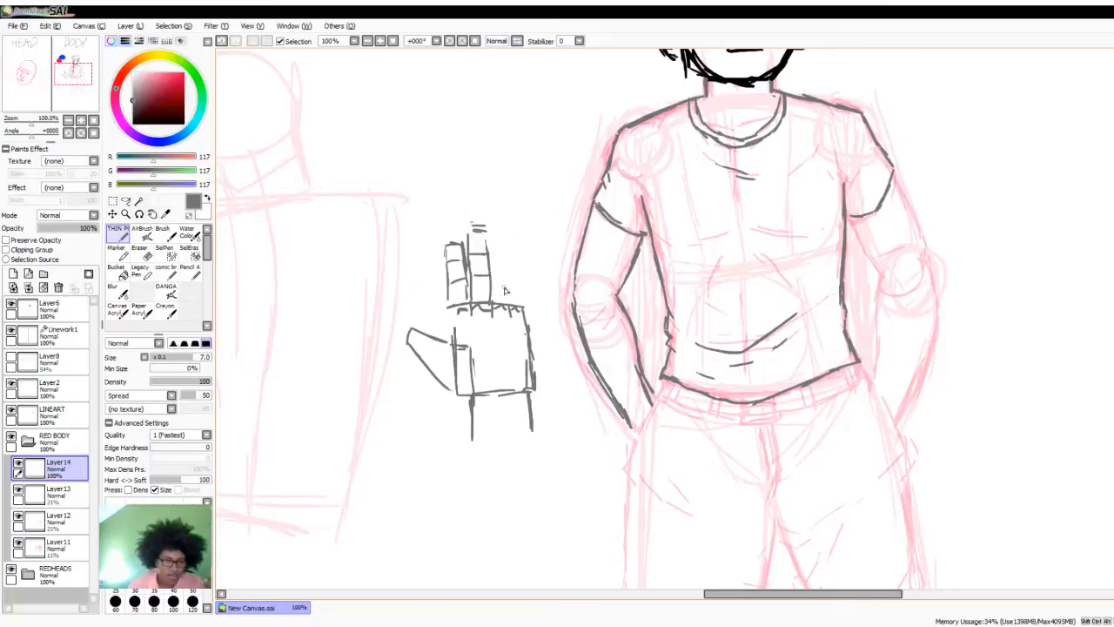
pyautogui.moveTo(491, 237)
pyautogui.mouseDown()
pyautogui.moveTo(505, 237)
pyautogui.moveTo(510, 290)
pyautogui.mouseUp()
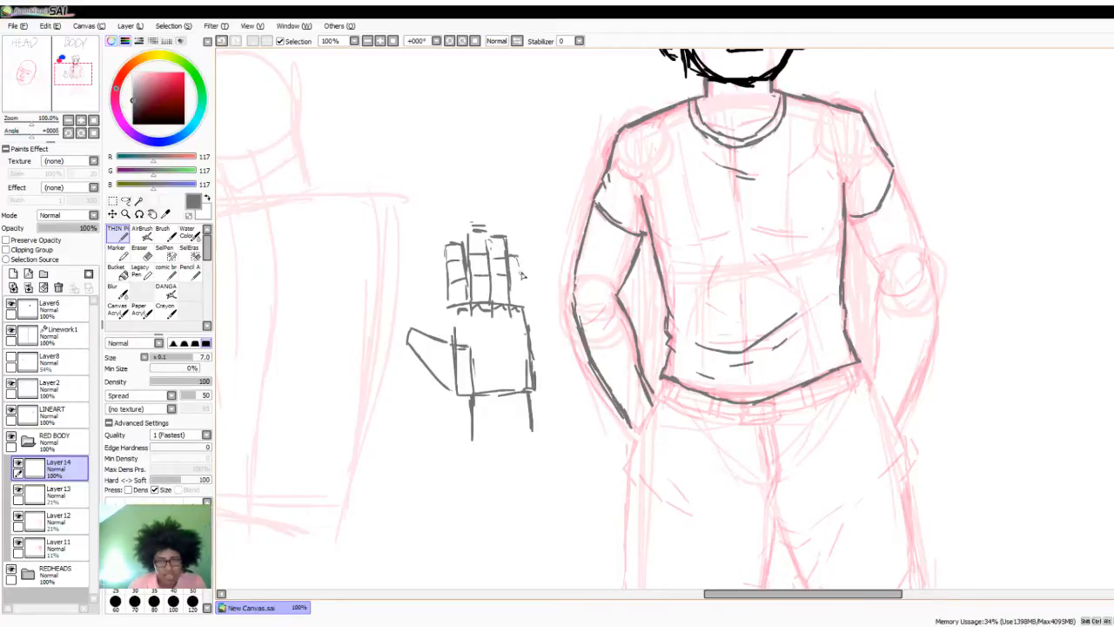
pyautogui.moveTo(517, 256); pyautogui.dragTo(522, 306)
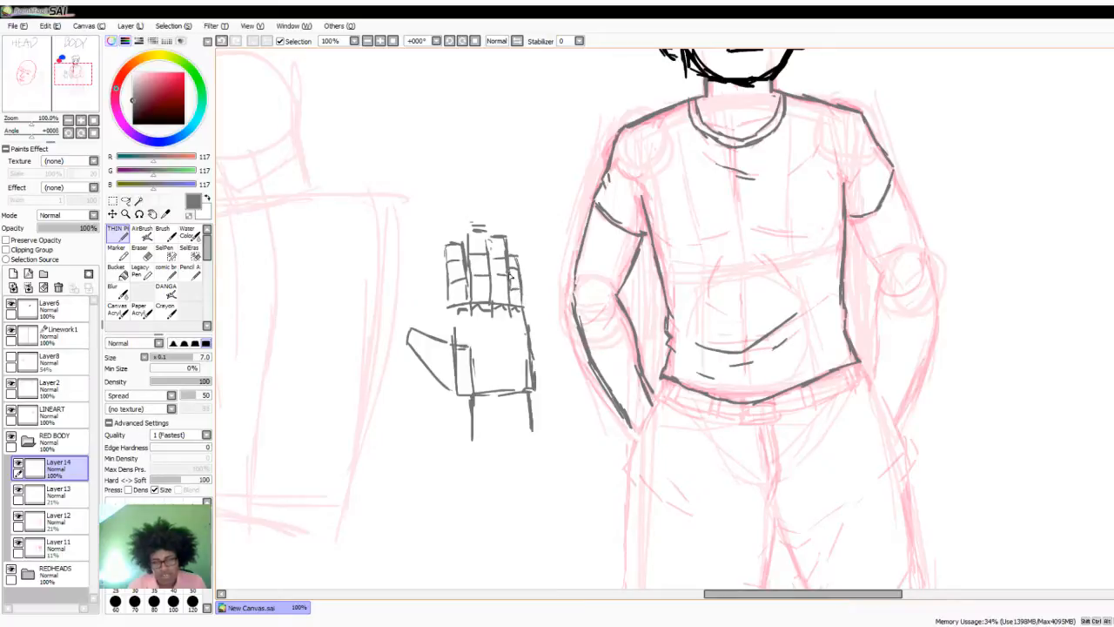
pyautogui.moveTo(511, 271); pyautogui.dragTo(520, 273)
pyautogui.moveTo(452, 314); pyautogui.dragTo(451, 344)
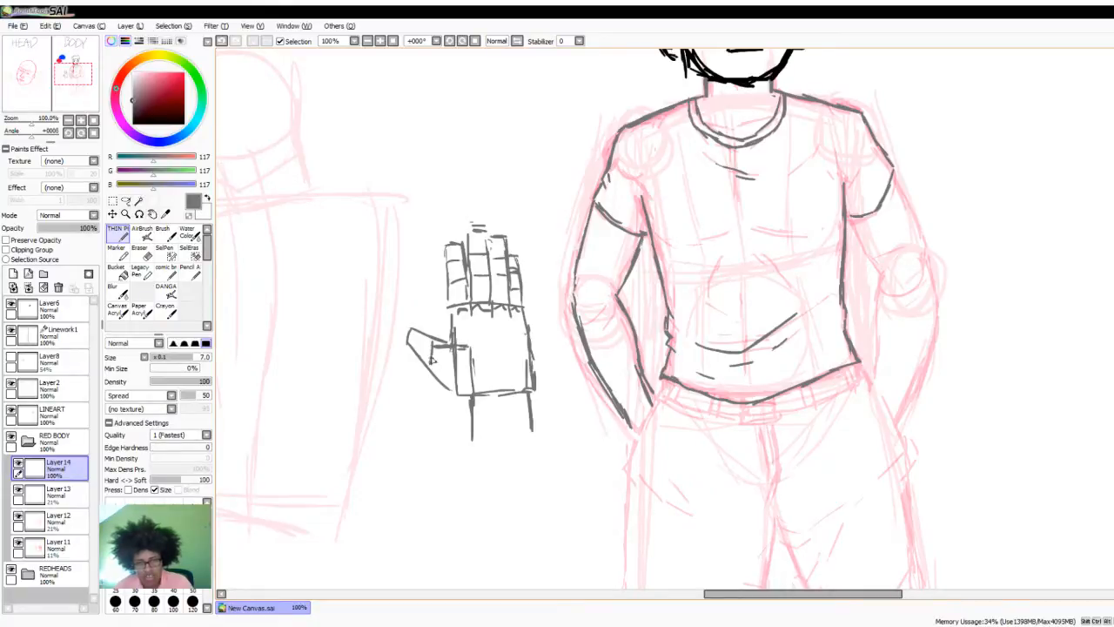
# - Add curved lines at the thumb base of the hand study, and move the whole study slightly down and away from the figure
pyautogui.moveTo(432, 359)
pyautogui.mouseDown()
pyautogui.moveTo(453, 387)
pyautogui.moveTo(437, 342)
pyautogui.moveTo(441, 377)
pyautogui.moveTo(414, 332)
pyautogui.mouseUp()
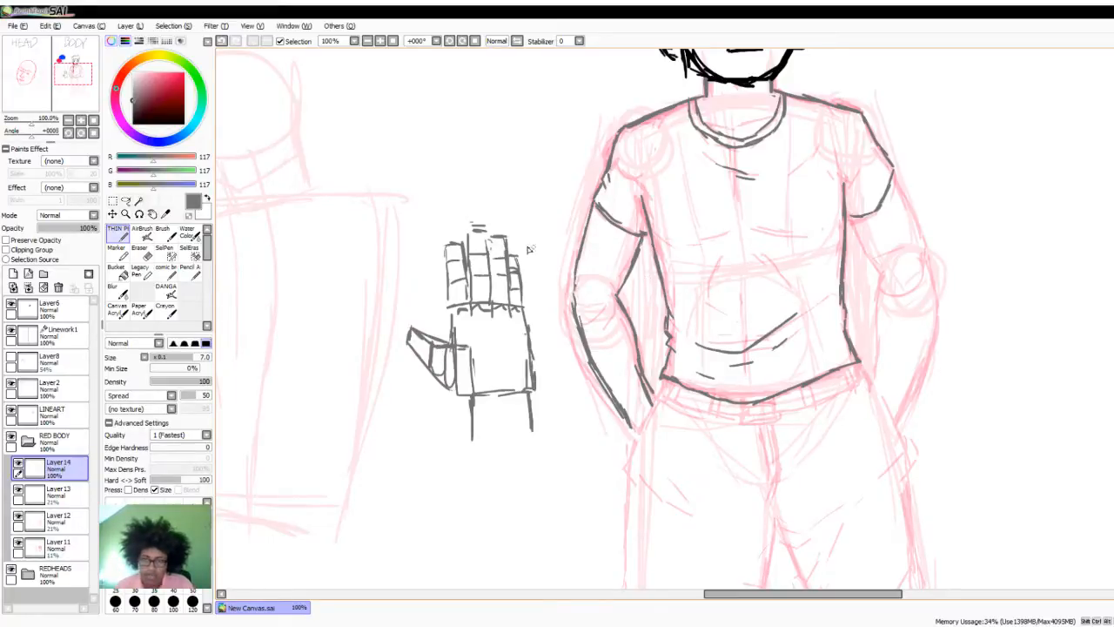
pyautogui.click(125, 200)
pyautogui.moveTo(377, 172)
pyautogui.mouseDown()
pyautogui.moveTo(339, 352)
pyautogui.moveTo(399, 510)
pyautogui.moveTo(521, 494)
pyautogui.moveTo(559, 445)
pyautogui.moveTo(554, 319)
pyautogui.moveTo(510, 166)
pyautogui.mouseUp()
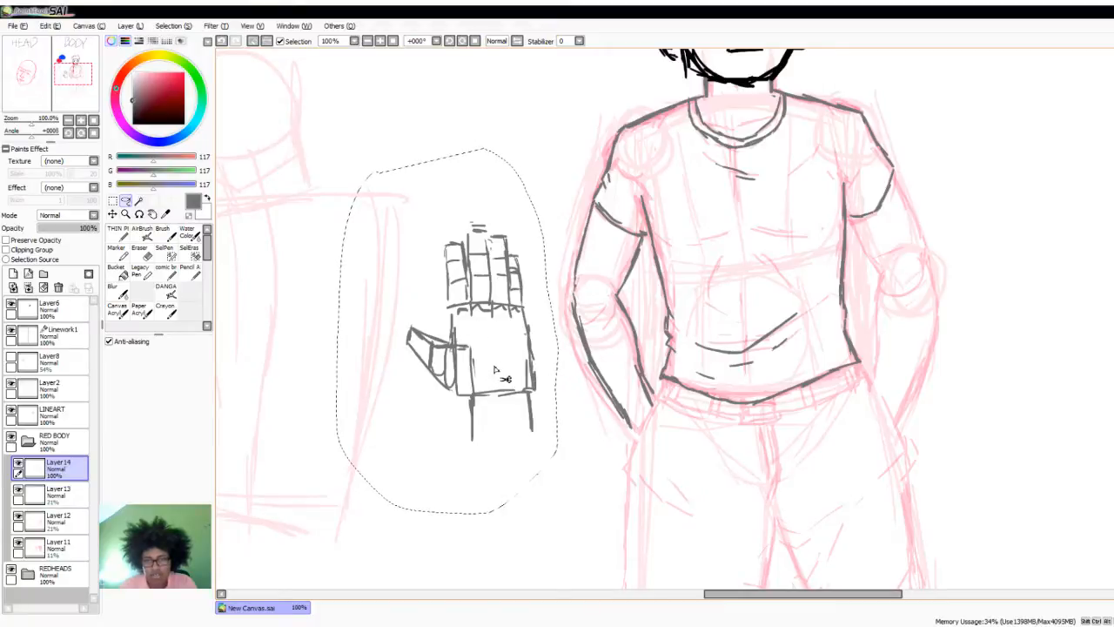
pyautogui.moveTo(502, 365); pyautogui.dragTo(487, 396)
pyautogui.hotkey('ctrl', 'd')
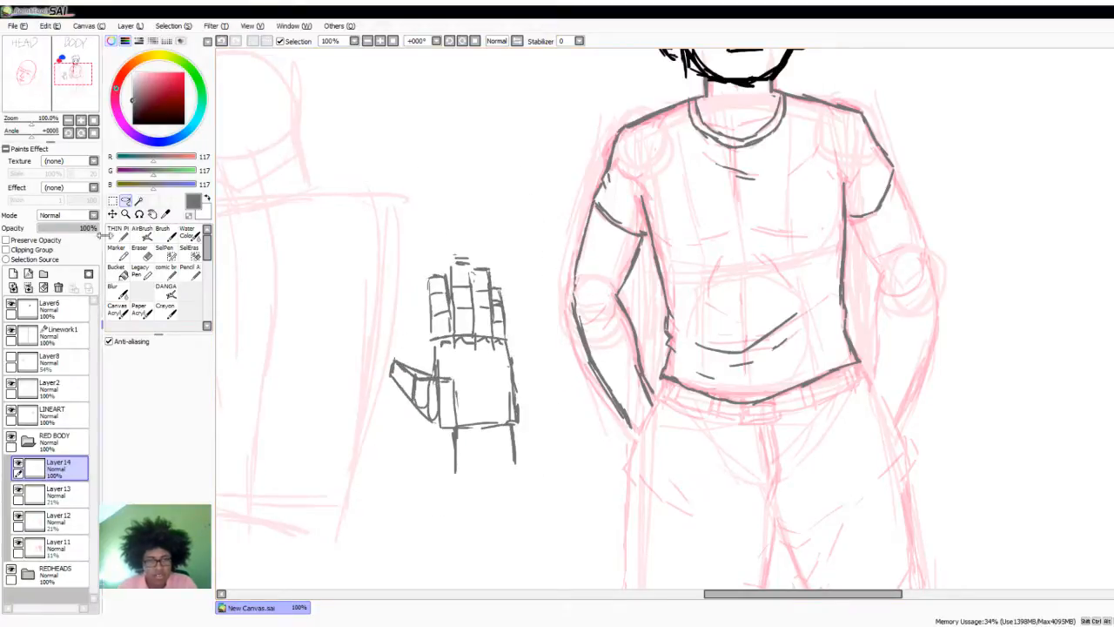
# - Trace the bare arm on the viewer's right from the sleeve around the elbow to the wrist at the pocket
pyautogui.click(117, 231)
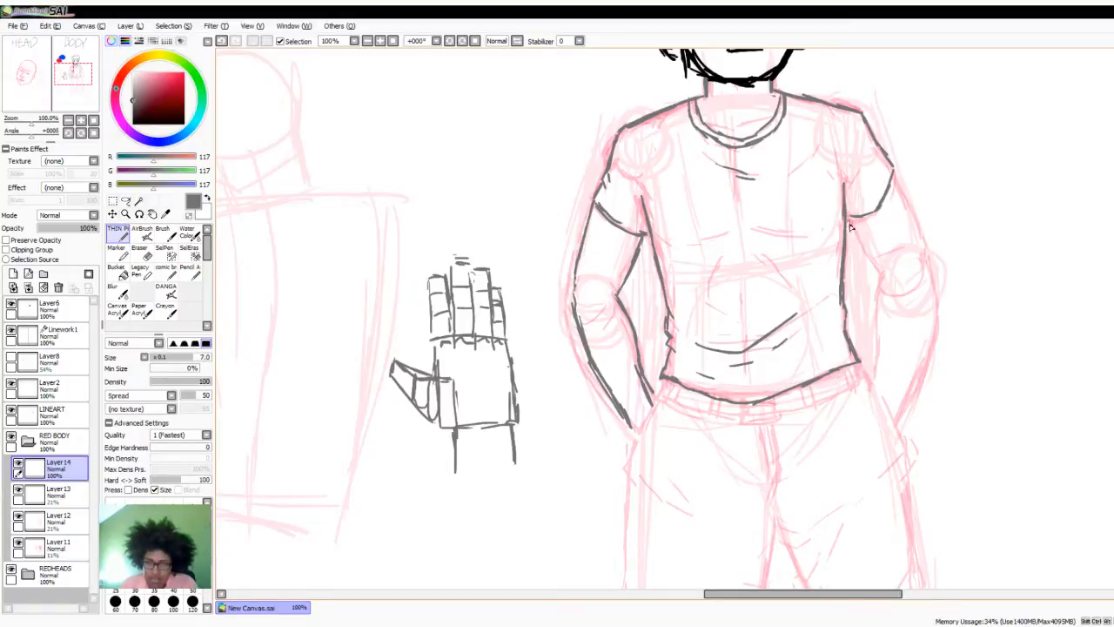
pyautogui.moveTo(849, 221); pyautogui.dragTo(876, 268)
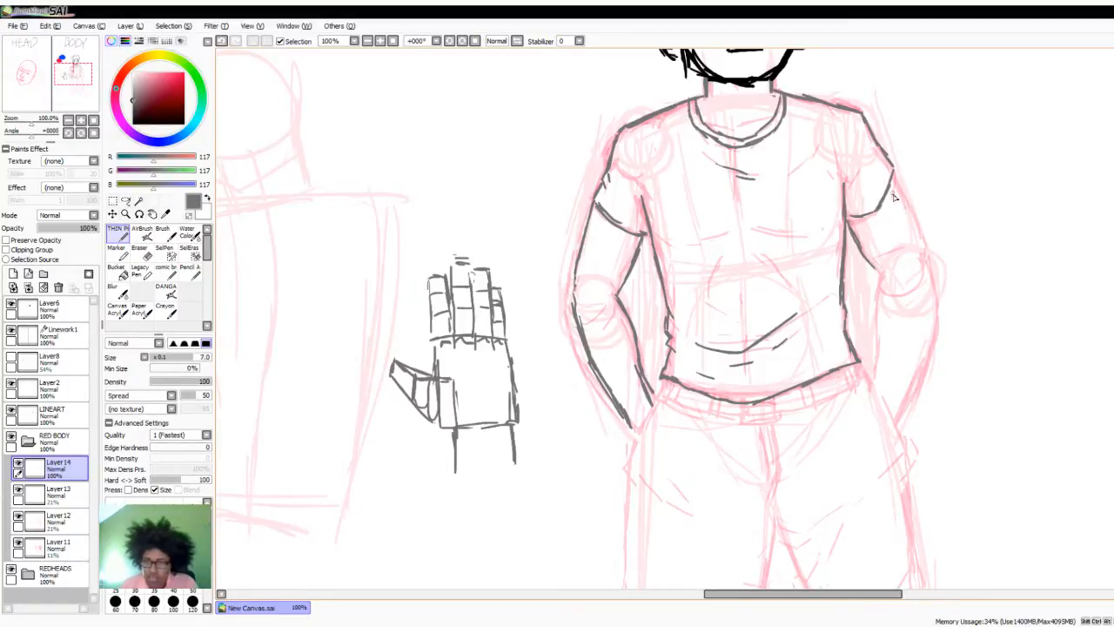
pyautogui.moveTo(893, 184)
pyautogui.mouseDown()
pyautogui.moveTo(921, 258)
pyautogui.moveTo(868, 285)
pyautogui.moveTo(876, 277)
pyautogui.moveTo(868, 296)
pyautogui.moveTo(872, 277)
pyautogui.moveTo(870, 327)
pyautogui.mouseUp()
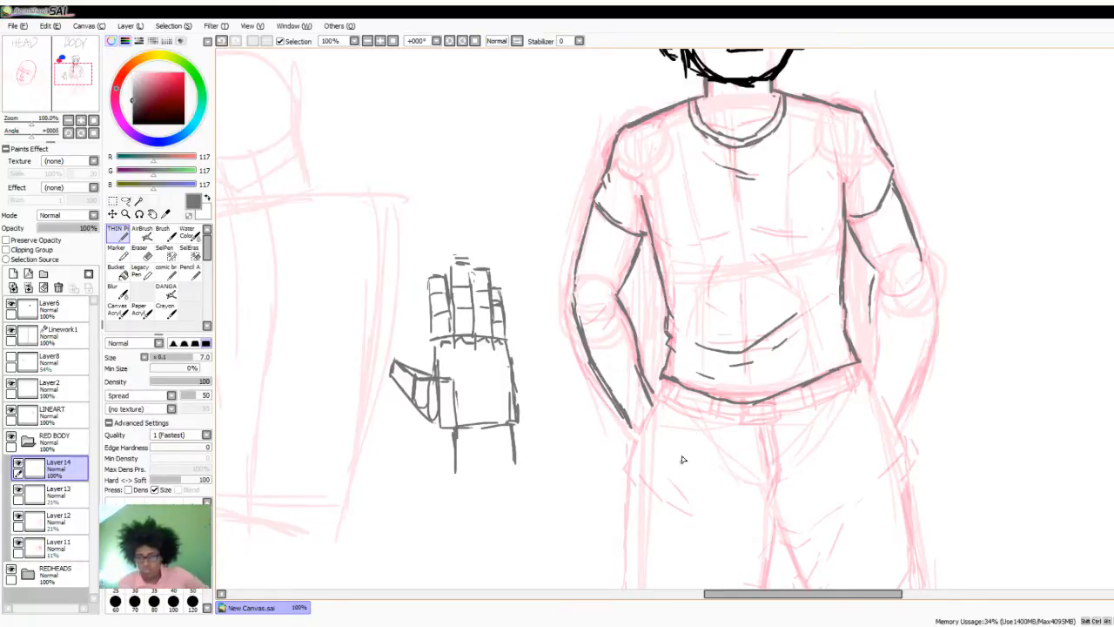
pyautogui.moveTo(869, 329); pyautogui.dragTo(860, 358)
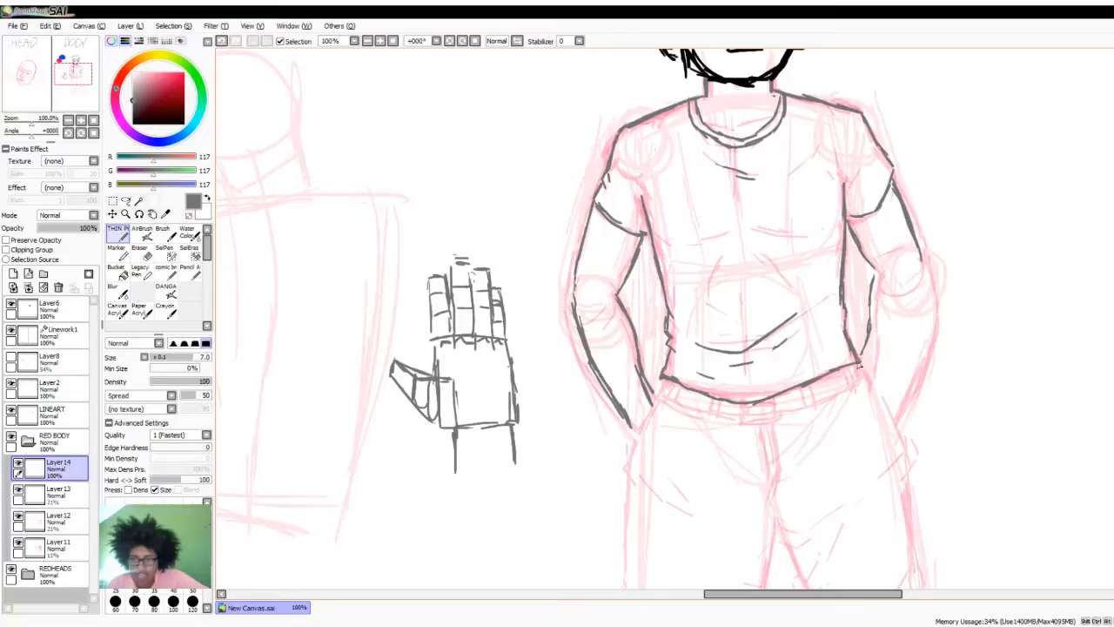
pyautogui.moveTo(920, 257)
pyautogui.mouseDown()
pyautogui.moveTo(920, 339)
pyautogui.moveTo(900, 390)
pyautogui.mouseUp()
pyautogui.moveTo(910, 350)
pyautogui.mouseDown()
pyautogui.moveTo(890, 415)
pyautogui.moveTo(874, 352)
pyautogui.moveTo(860, 365)
pyautogui.moveTo(871, 342)
pyautogui.moveTo(861, 362)
pyautogui.mouseUp()
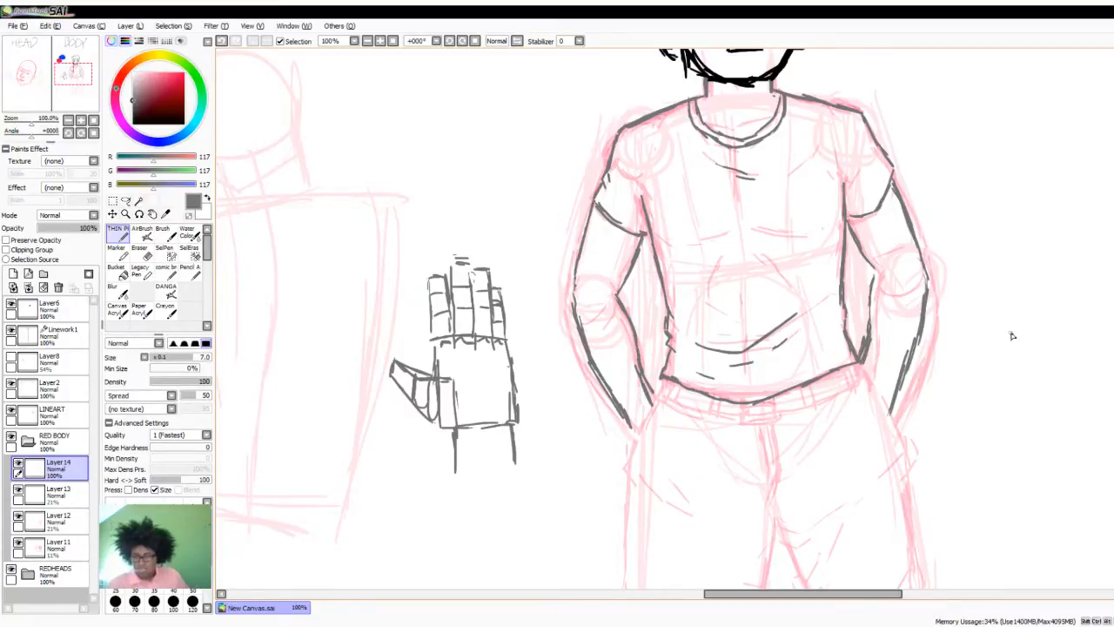
# - Trace the belt below the shirt hem, with a rectangular buckle and paired belt loops along the waistband
pyautogui.scroll(-3, 870, 314)
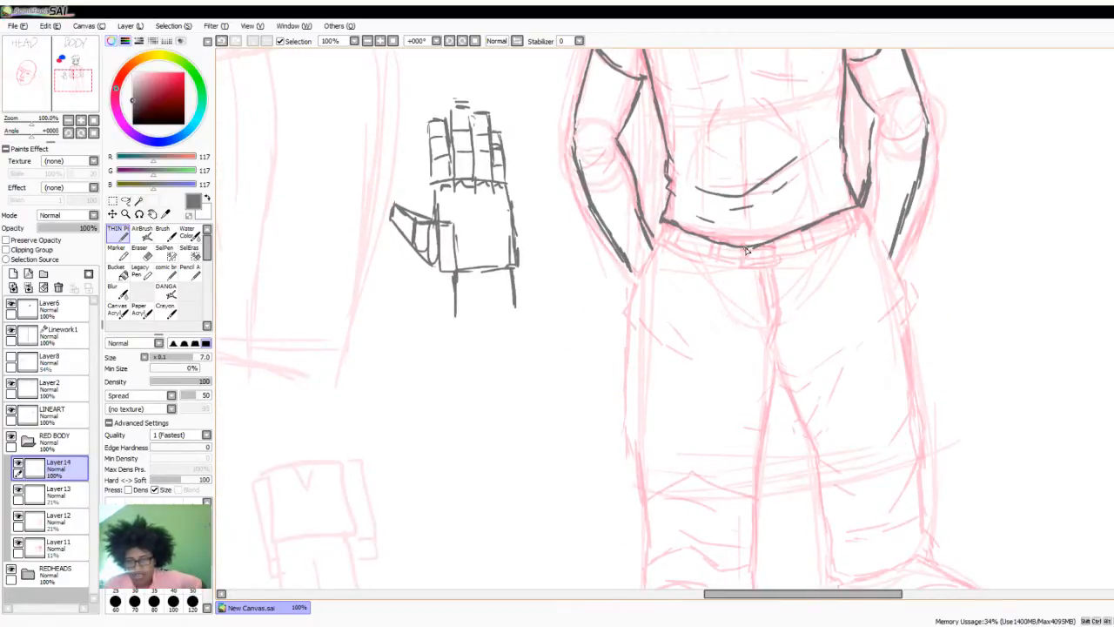
pyautogui.moveTo(745, 249)
pyautogui.mouseDown()
pyautogui.moveTo(772, 253)
pyautogui.moveTo(733, 259)
pyautogui.moveTo(794, 251)
pyautogui.mouseUp()
pyautogui.moveTo(719, 243)
pyautogui.mouseDown()
pyautogui.moveTo(716, 261)
pyautogui.moveTo(670, 243)
pyautogui.mouseUp()
pyautogui.moveTo(803, 231); pyautogui.dragTo(809, 249)
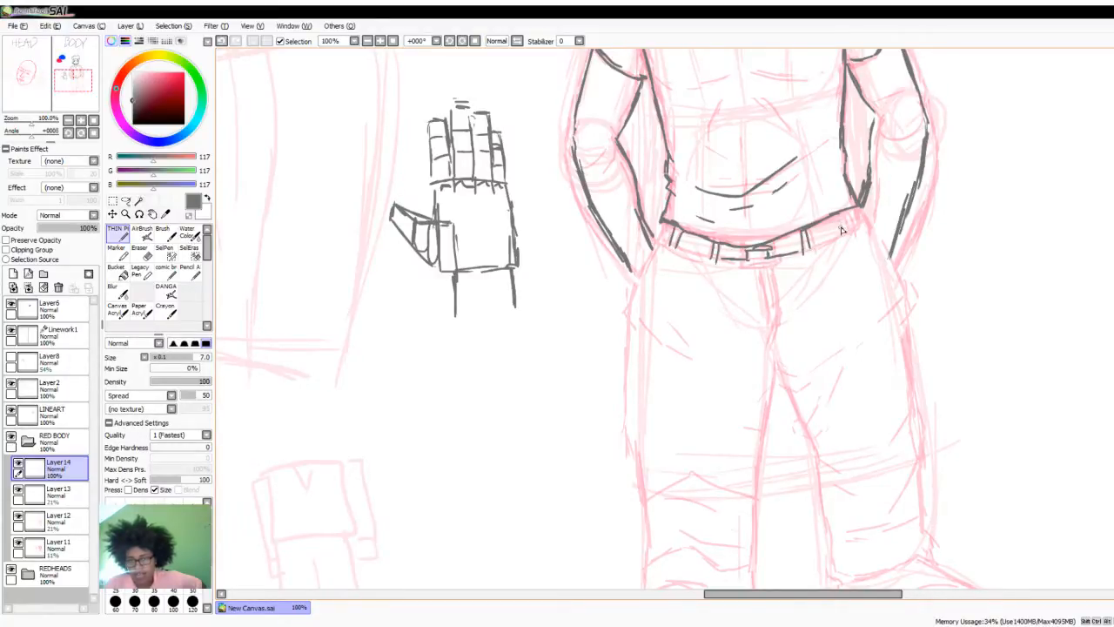
pyautogui.moveTo(841, 213)
pyautogui.mouseDown()
pyautogui.moveTo(845, 230)
pyautogui.moveTo(810, 244)
pyautogui.mouseUp()
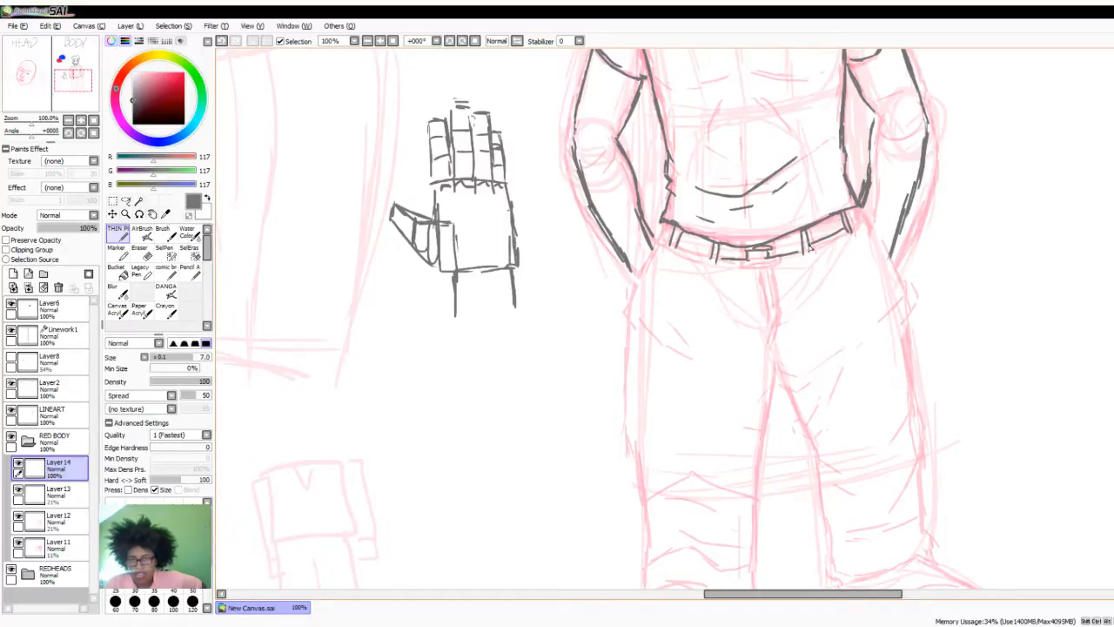
# - Trace the pocket openings on both hips and suggest the hands inside with short broken curves
pyautogui.moveTo(705, 257)
pyautogui.mouseDown()
pyautogui.moveTo(659, 233)
pyautogui.moveTo(627, 282)
pyautogui.moveTo(650, 331)
pyautogui.moveTo(697, 329)
pyautogui.mouseUp()
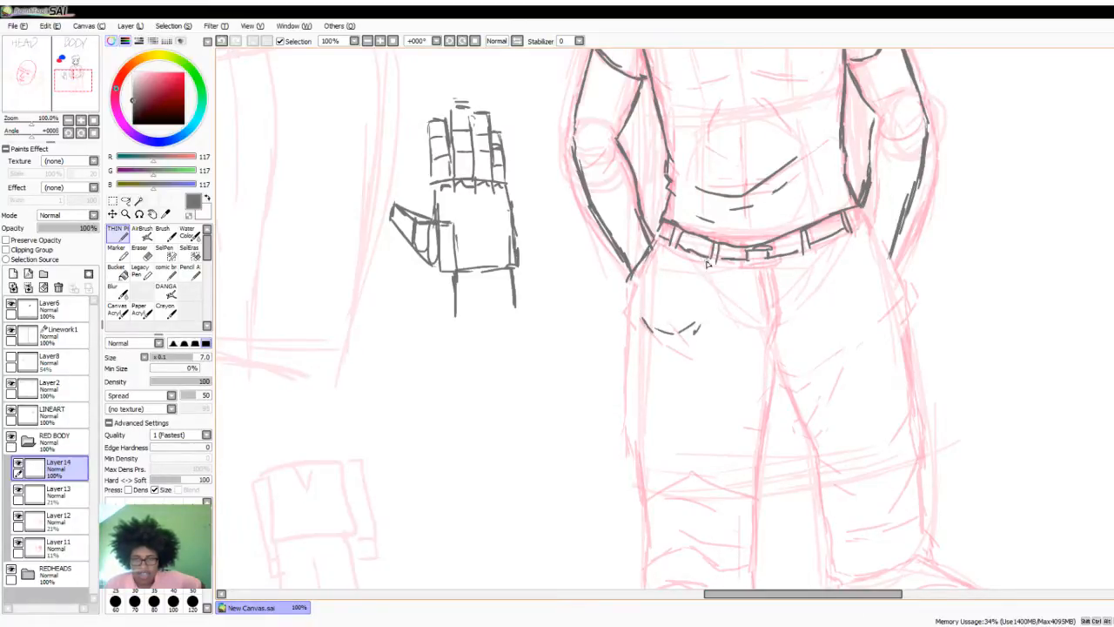
pyautogui.moveTo(834, 252); pyautogui.dragTo(865, 303)
pyautogui.moveTo(879, 235)
pyautogui.mouseDown()
pyautogui.moveTo(898, 280)
pyautogui.moveTo(897, 301)
pyautogui.moveTo(879, 308)
pyautogui.mouseUp()
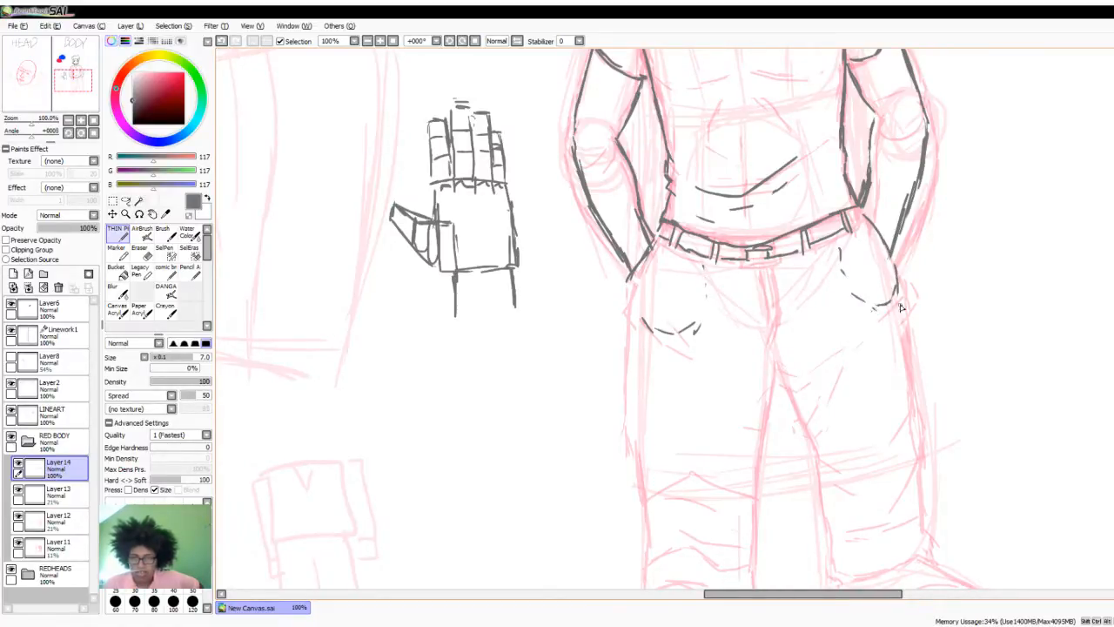
# - Trace the trouser fly below the buckle and the trouser leg on the viewer's left, adding folds from knee to cuff
pyautogui.moveTo(1113, 341); pyautogui.dragTo(1113, 344)
pyautogui.scroll(-3, 1091, 347)
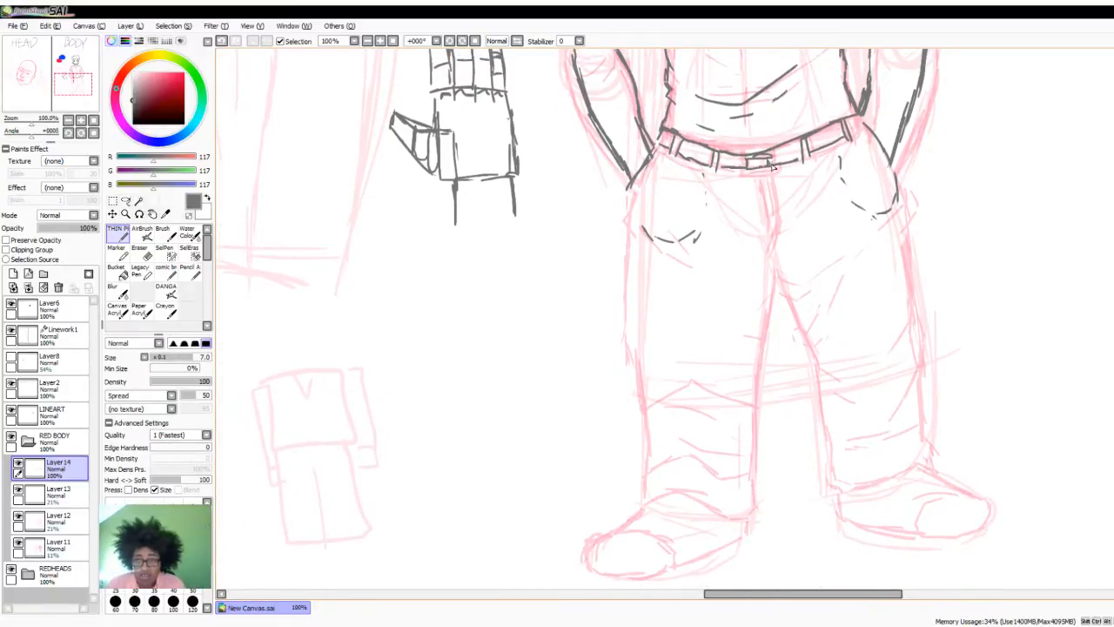
pyautogui.moveTo(754, 175)
pyautogui.mouseDown()
pyautogui.moveTo(781, 177)
pyautogui.moveTo(743, 181)
pyautogui.mouseUp()
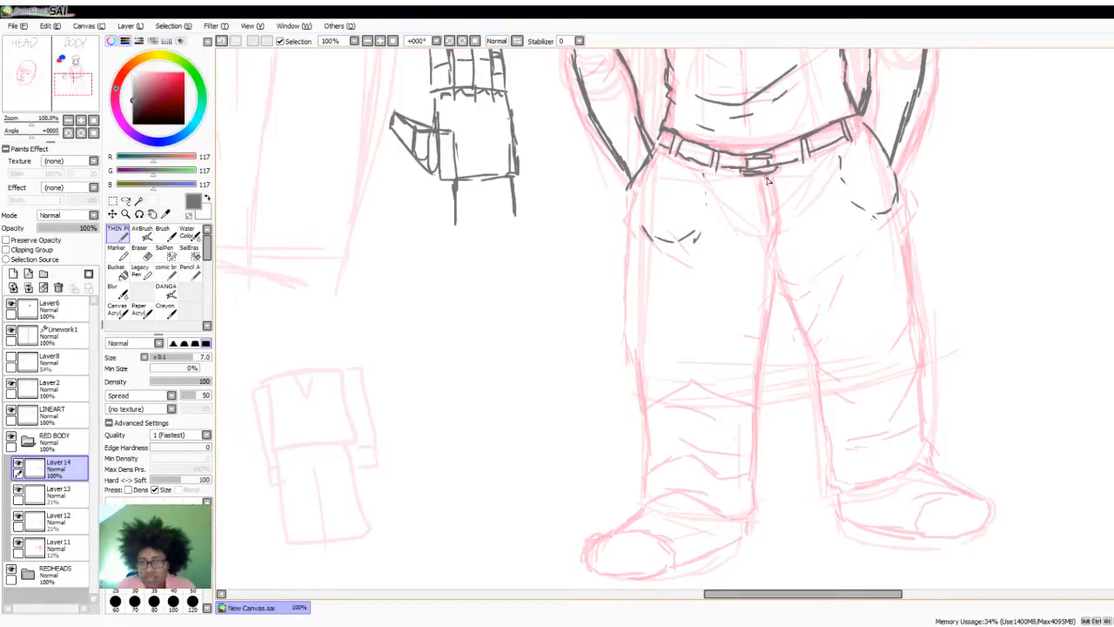
pyautogui.moveTo(768, 179)
pyautogui.mouseDown()
pyautogui.moveTo(768, 237)
pyautogui.moveTo(774, 173)
pyautogui.moveTo(783, 241)
pyautogui.moveTo(781, 211)
pyautogui.moveTo(772, 222)
pyautogui.moveTo(786, 217)
pyautogui.moveTo(766, 255)
pyautogui.moveTo(758, 325)
pyautogui.moveTo(760, 315)
pyautogui.moveTo(758, 502)
pyautogui.moveTo(749, 522)
pyautogui.moveTo(713, 508)
pyautogui.mouseUp()
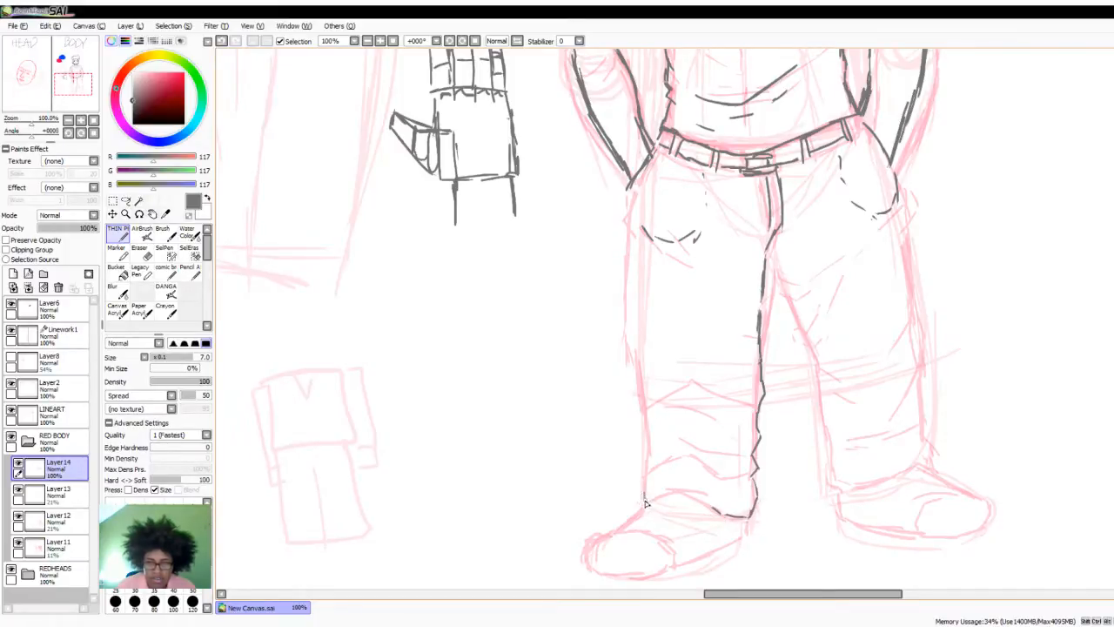
pyautogui.moveTo(644, 487); pyautogui.dragTo(650, 417)
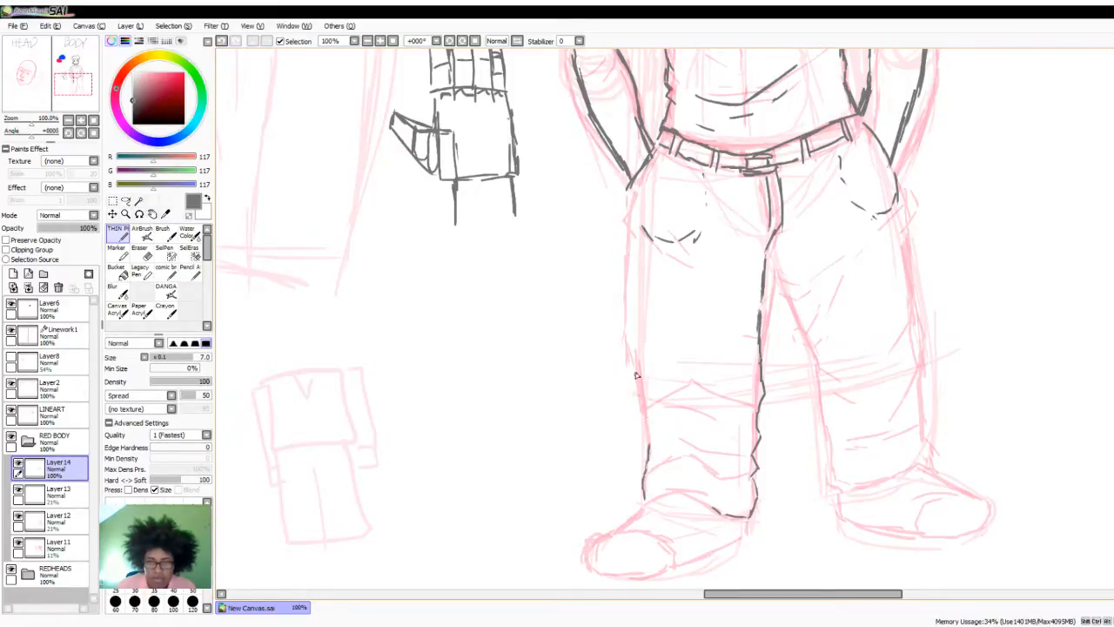
pyautogui.moveTo(631, 190)
pyautogui.mouseDown()
pyautogui.moveTo(641, 374)
pyautogui.moveTo(640, 363)
pyautogui.moveTo(692, 426)
pyautogui.moveTo(737, 400)
pyautogui.moveTo(720, 446)
pyautogui.moveTo(682, 445)
pyautogui.moveTo(739, 423)
pyautogui.moveTo(742, 476)
pyautogui.mouseUp()
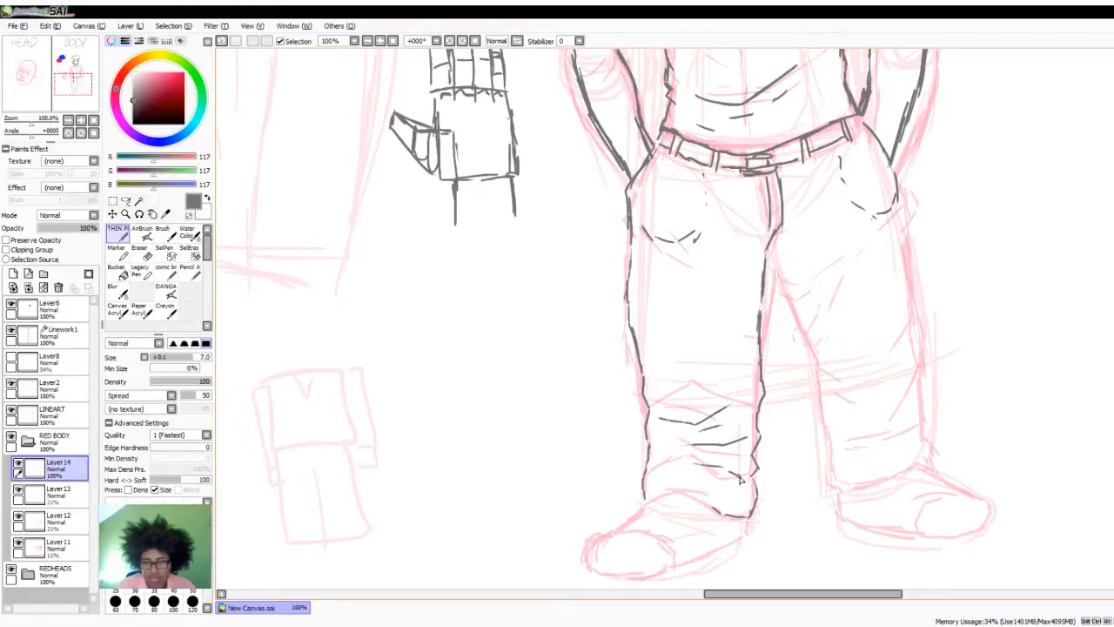
pyautogui.moveTo(645, 480)
pyautogui.mouseDown()
pyautogui.moveTo(676, 459)
pyautogui.moveTo(705, 468)
pyautogui.moveTo(685, 458)
pyautogui.moveTo(752, 484)
pyautogui.mouseUp()
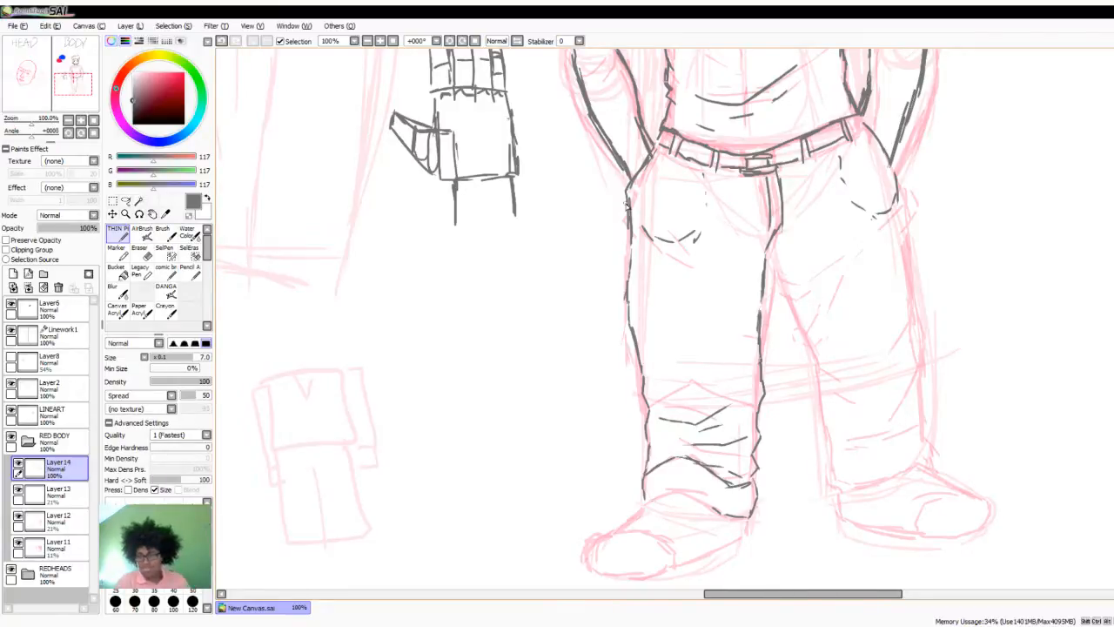
# - Trace the trouser leg on the viewer's right down to the ankle, with creases at the crotch, thigh and knee
pyautogui.moveTo(767, 259)
pyautogui.mouseDown()
pyautogui.moveTo(780, 293)
pyautogui.moveTo(780, 280)
pyautogui.moveTo(794, 288)
pyautogui.moveTo(831, 271)
pyautogui.moveTo(790, 306)
pyautogui.mouseUp()
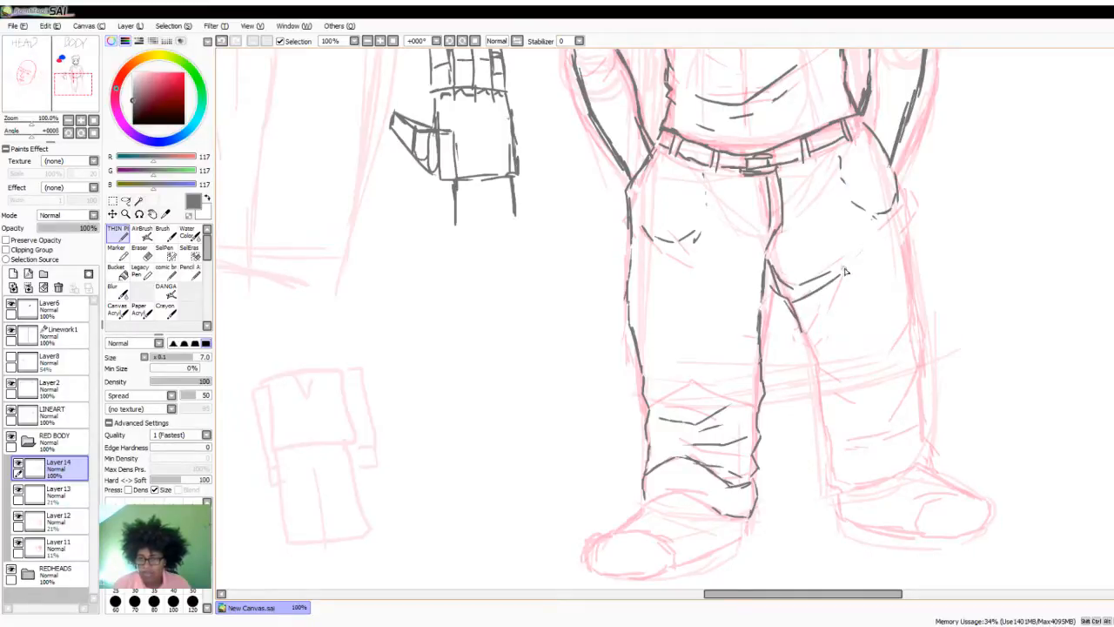
pyautogui.moveTo(853, 256)
pyautogui.mouseDown()
pyautogui.moveTo(894, 217)
pyautogui.moveTo(901, 237)
pyautogui.moveTo(818, 345)
pyautogui.moveTo(799, 350)
pyautogui.moveTo(797, 336)
pyautogui.moveTo(813, 336)
pyautogui.moveTo(832, 304)
pyautogui.mouseUp()
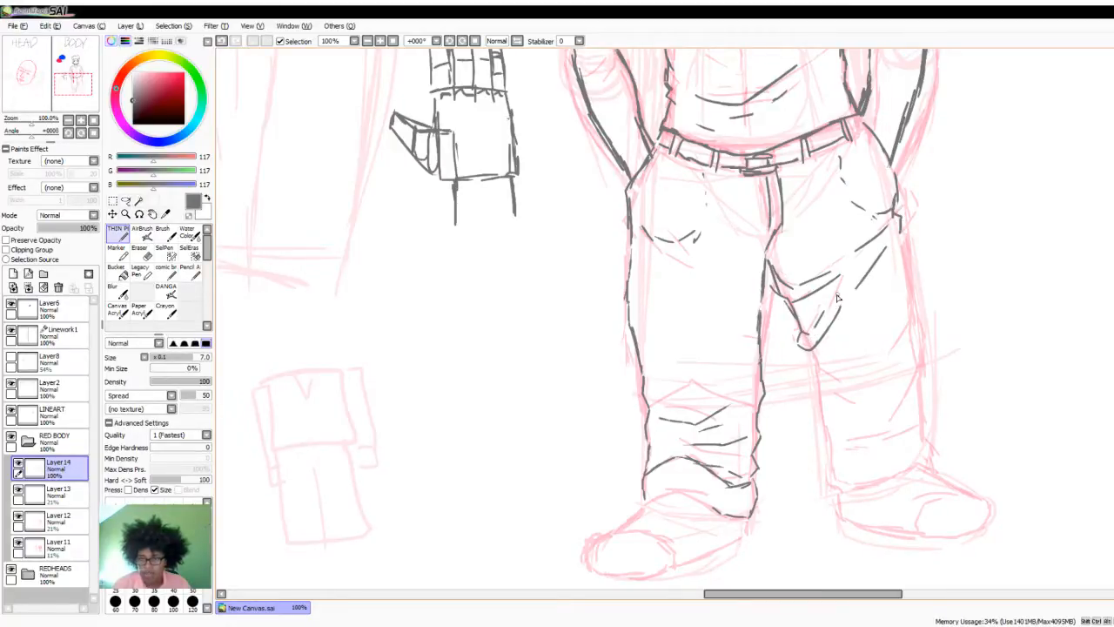
pyautogui.moveTo(899, 221)
pyautogui.mouseDown()
pyautogui.moveTo(914, 374)
pyautogui.moveTo(901, 393)
pyautogui.mouseUp()
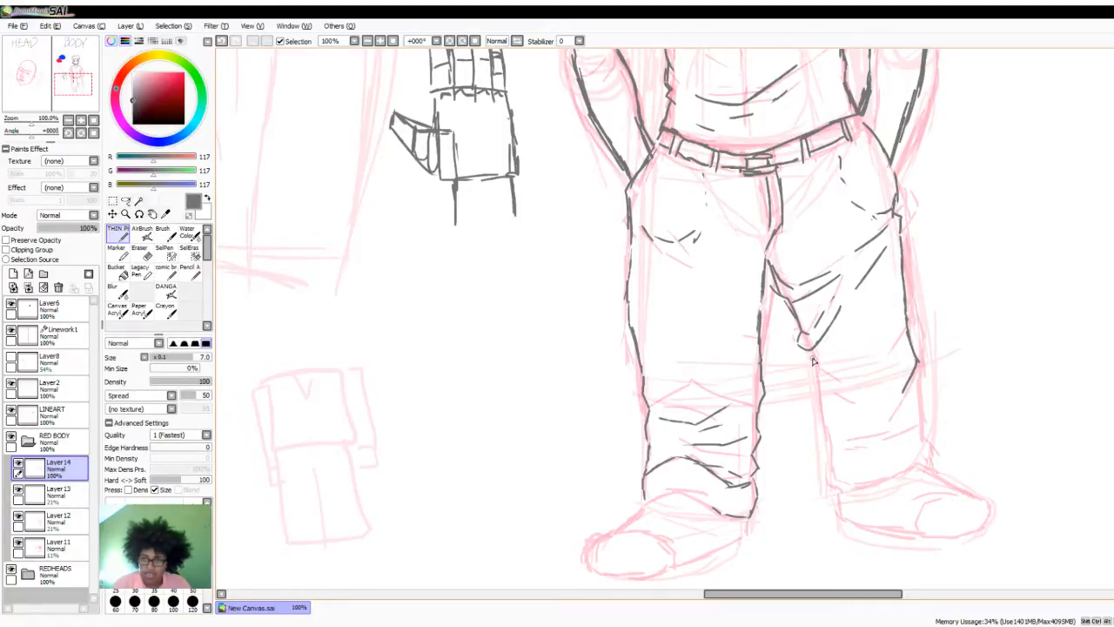
pyautogui.moveTo(810, 348); pyautogui.dragTo(846, 394)
pyautogui.moveTo(820, 390); pyautogui.dragTo(836, 485)
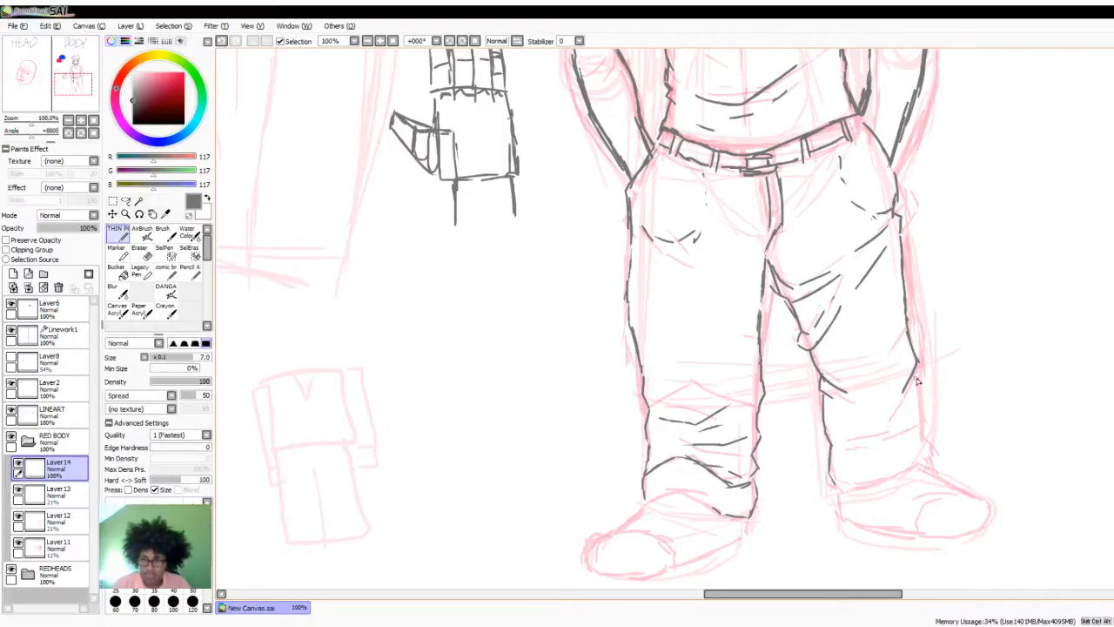
pyautogui.moveTo(925, 428); pyautogui.dragTo(926, 460)
pyautogui.moveTo(829, 484); pyautogui.dragTo(862, 486)
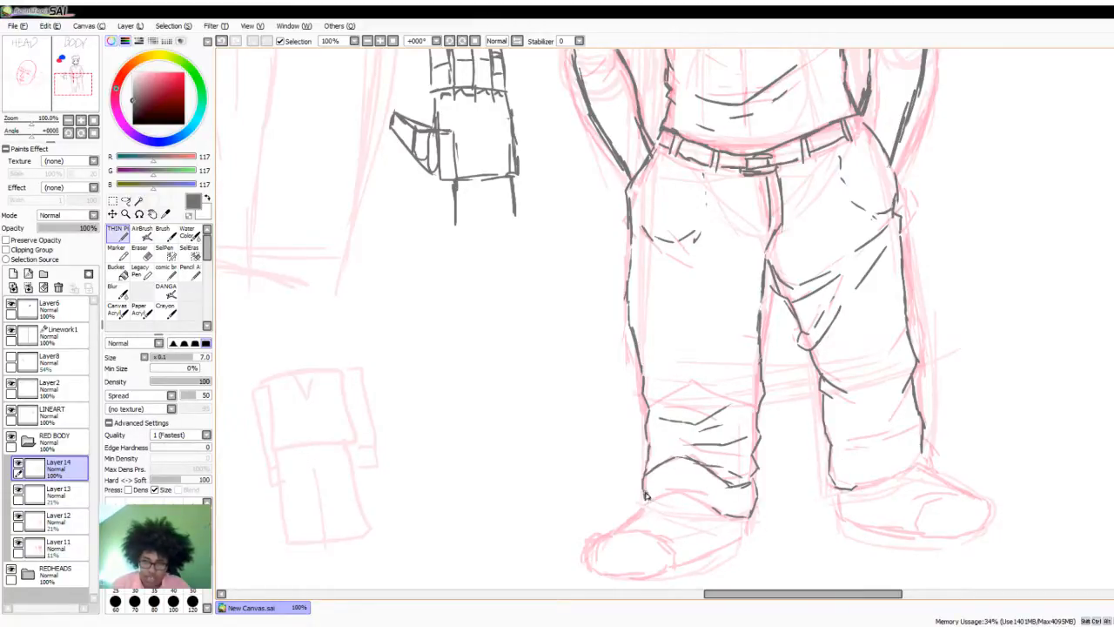
# - Trace the trouser cuffs over both shoes and the sides of the shoe on the viewer's left
pyautogui.moveTo(644, 492)
pyautogui.mouseDown()
pyautogui.moveTo(678, 477)
pyautogui.moveTo(711, 503)
pyautogui.mouseUp()
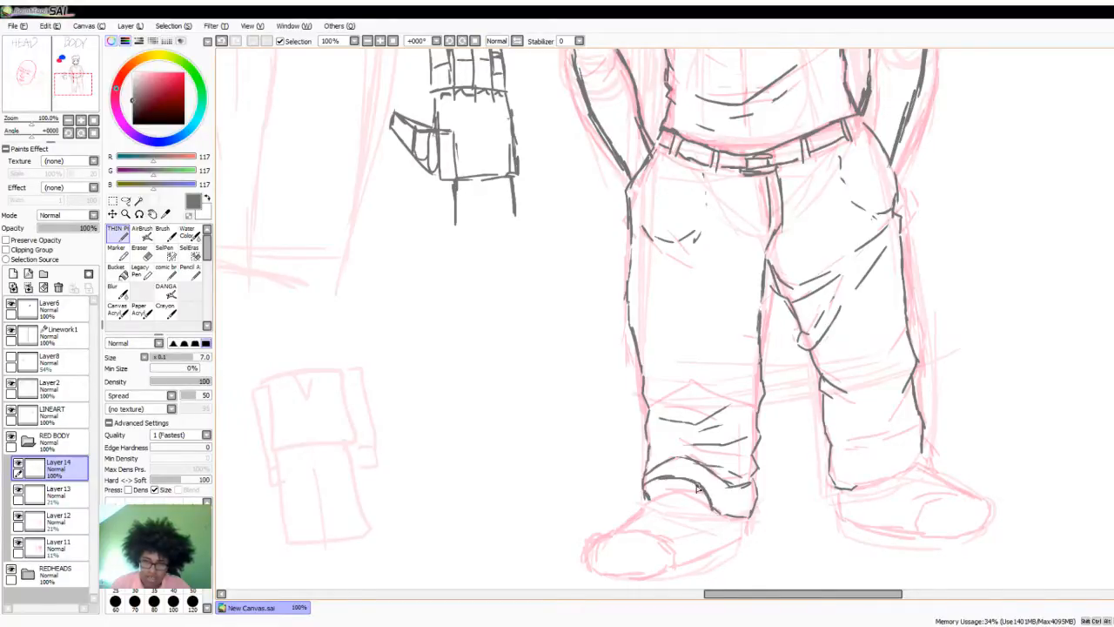
pyautogui.moveTo(648, 487)
pyautogui.mouseDown()
pyautogui.moveTo(651, 506)
pyautogui.moveTo(623, 529)
pyautogui.moveTo(643, 494)
pyautogui.moveTo(617, 528)
pyautogui.moveTo(636, 516)
pyautogui.mouseUp()
pyautogui.moveTo(751, 513)
pyautogui.mouseDown()
pyautogui.moveTo(745, 542)
pyautogui.moveTo(671, 573)
pyautogui.mouseUp()
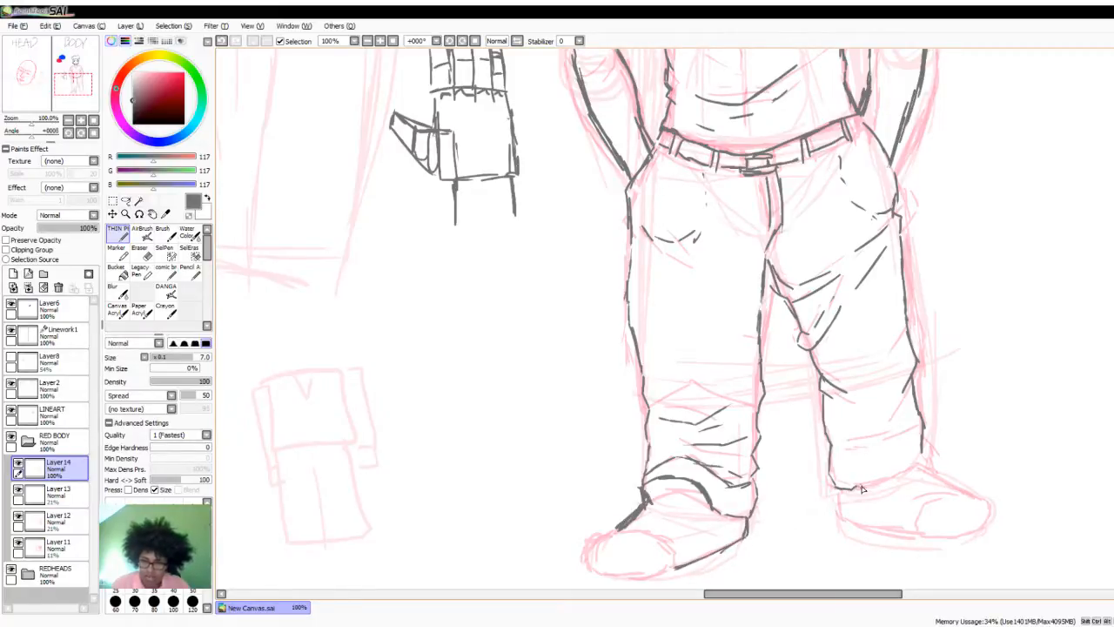
pyautogui.moveTo(859, 487)
pyautogui.mouseDown()
pyautogui.moveTo(931, 446)
pyautogui.moveTo(930, 456)
pyautogui.mouseUp()
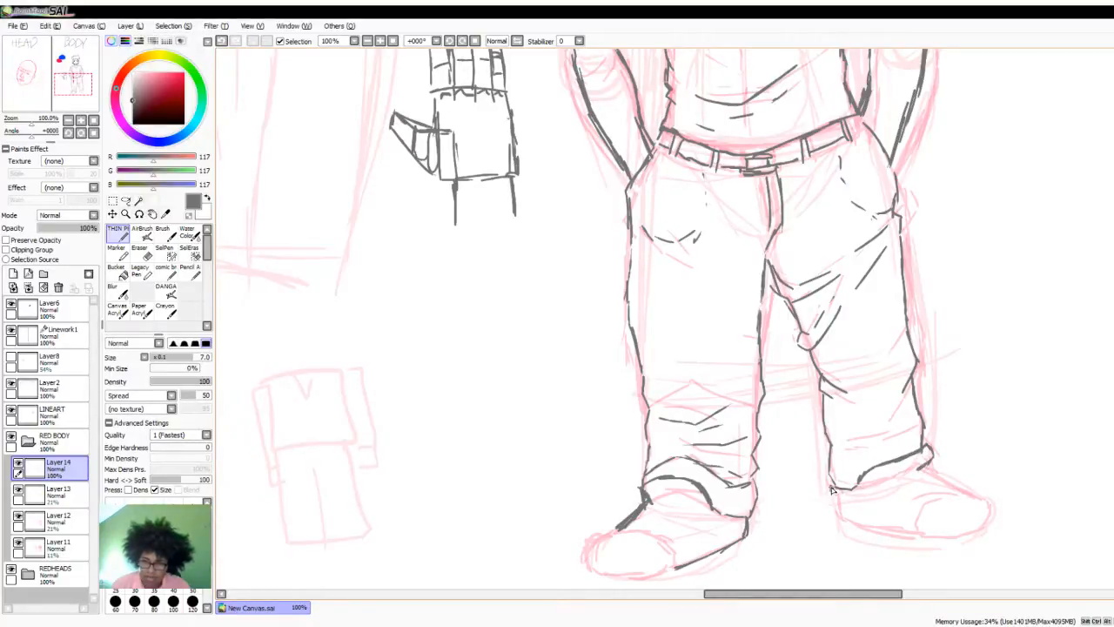
# - Outline the shoe on the viewer's right and draw rounded toe caps on both shoes
pyautogui.moveTo(831, 490)
pyautogui.mouseDown()
pyautogui.moveTo(834, 513)
pyautogui.moveTo(851, 523)
pyautogui.moveTo(925, 532)
pyautogui.mouseUp()
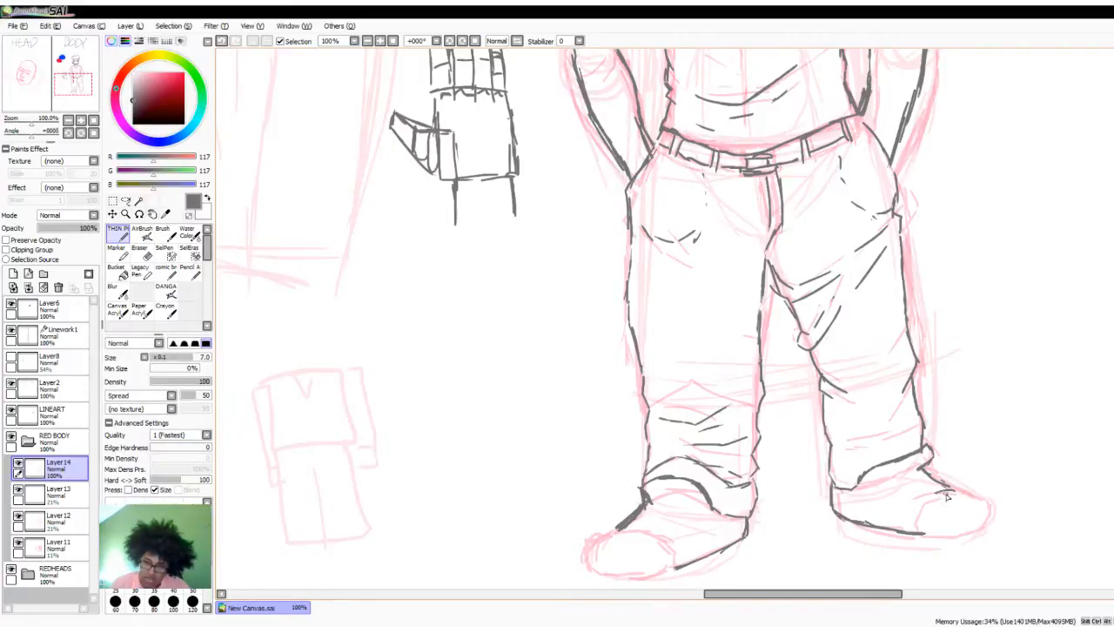
pyautogui.moveTo(947, 494)
pyautogui.mouseDown()
pyautogui.moveTo(924, 507)
pyautogui.moveTo(919, 533)
pyautogui.moveTo(949, 537)
pyautogui.moveTo(992, 517)
pyautogui.moveTo(949, 496)
pyautogui.mouseUp()
pyautogui.moveTo(630, 516)
pyautogui.mouseDown()
pyautogui.moveTo(589, 546)
pyautogui.moveTo(591, 568)
pyautogui.moveTo(645, 580)
pyautogui.moveTo(682, 565)
pyautogui.mouseUp()
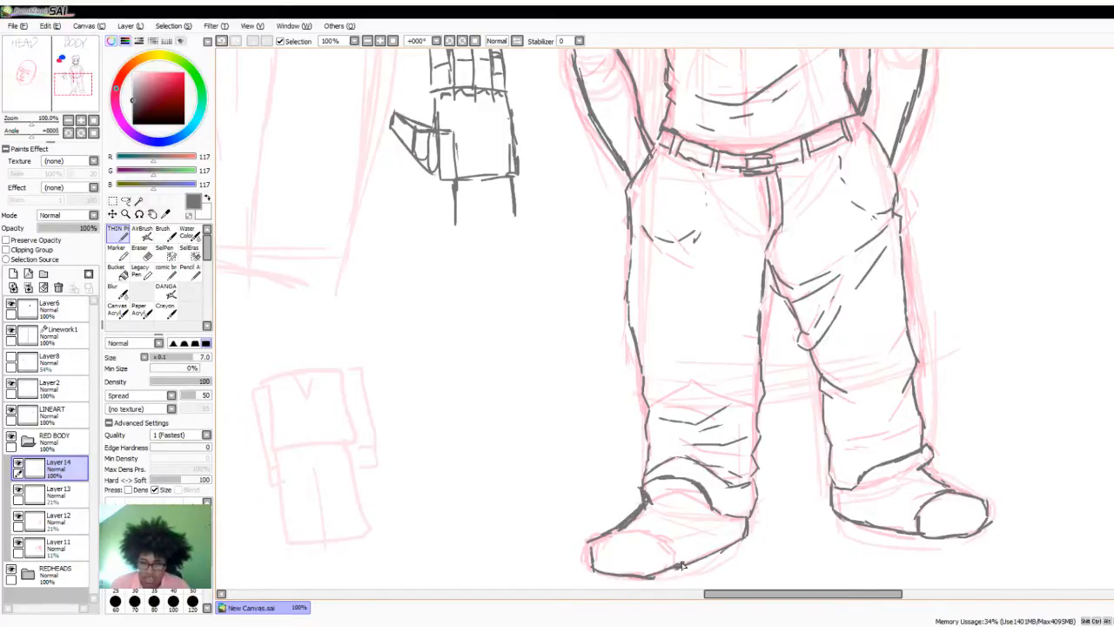
pyautogui.moveTo(611, 538)
pyautogui.mouseDown()
pyautogui.moveTo(659, 536)
pyautogui.moveTo(648, 529)
pyautogui.moveTo(674, 565)
pyautogui.mouseUp()
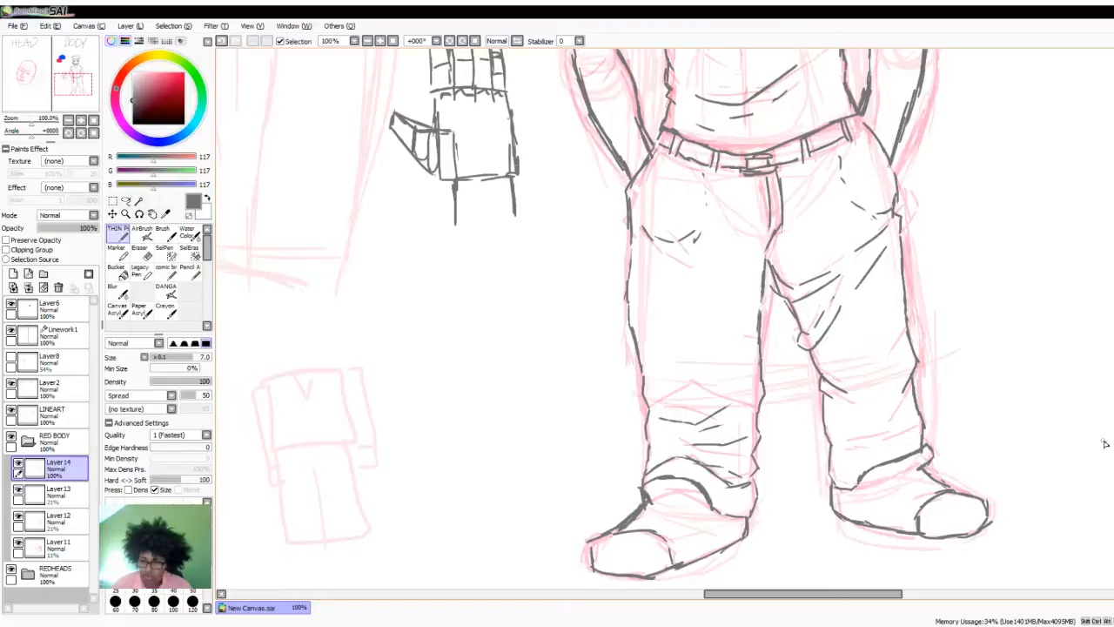
# - Draw soles along the bottom edges of both shoes and add small blocky heels
pyautogui.scroll(-3, 672, 408)
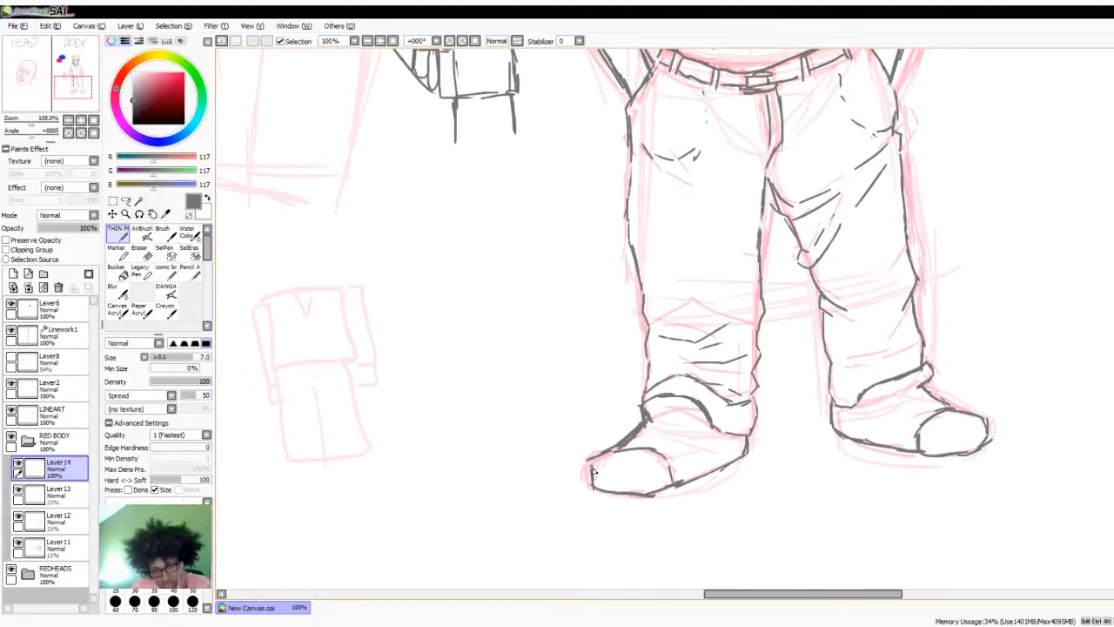
pyautogui.moveTo(588, 460)
pyautogui.mouseDown()
pyautogui.moveTo(600, 503)
pyautogui.moveTo(592, 494)
pyautogui.moveTo(639, 508)
pyautogui.moveTo(621, 504)
pyautogui.moveTo(656, 506)
pyautogui.moveTo(746, 463)
pyautogui.mouseUp()
pyautogui.moveTo(834, 427)
pyautogui.mouseDown()
pyautogui.moveTo(848, 449)
pyautogui.moveTo(847, 433)
pyautogui.moveTo(877, 455)
pyautogui.moveTo(950, 463)
pyautogui.moveTo(990, 442)
pyautogui.mouseUp()
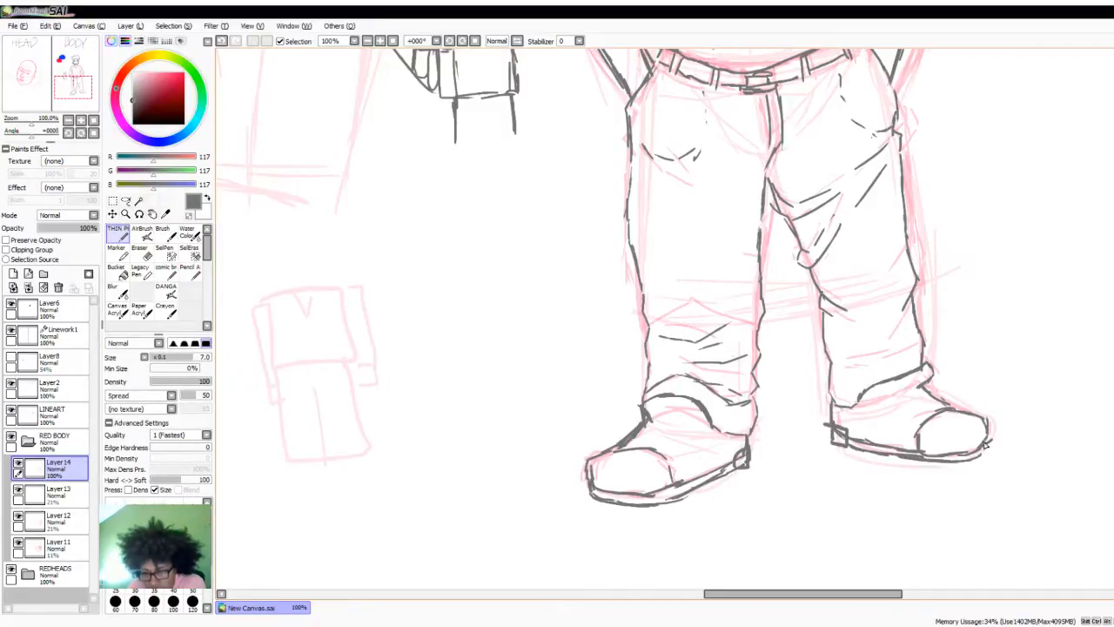
# - Draw the tongue and upper panel lines on both shoes between the cuffs and the toe caps
pyautogui.moveTo(712, 406); pyautogui.dragTo(705, 423)
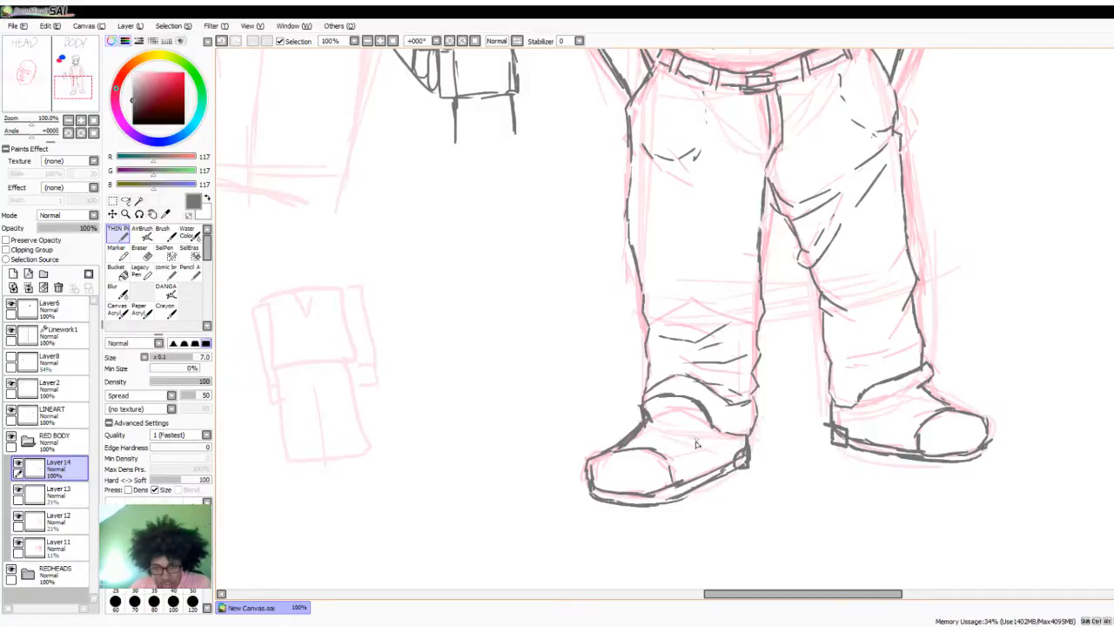
pyautogui.moveTo(669, 458); pyautogui.dragTo(708, 424)
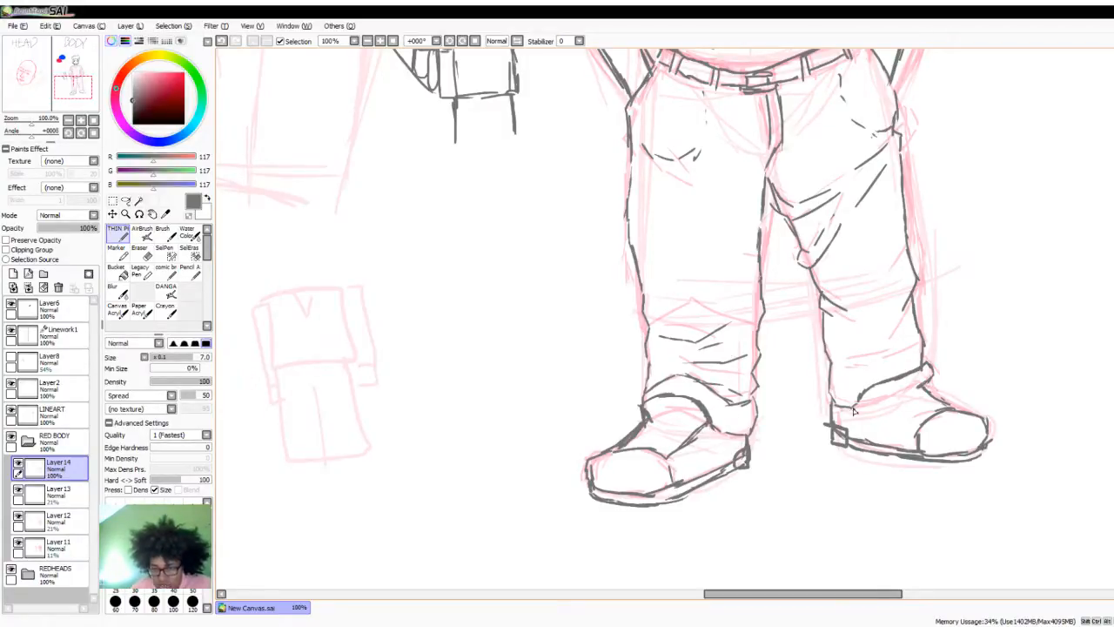
pyautogui.moveTo(858, 407); pyautogui.dragTo(919, 431)
pyautogui.click(666, 421)
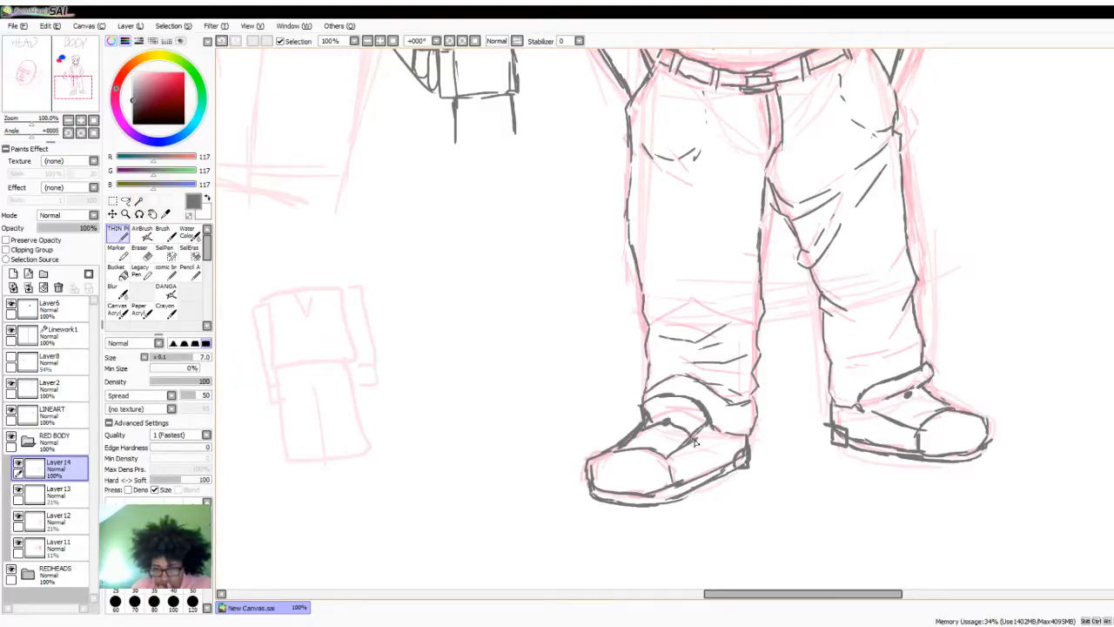
# - Draw crisscrossing laces over the tongues of both shoes, between the side panels and the toe caps
pyautogui.moveTo(685, 440)
pyautogui.mouseDown()
pyautogui.moveTo(628, 445)
pyautogui.moveTo(641, 435)
pyautogui.moveTo(683, 444)
pyautogui.mouseUp()
pyautogui.moveTo(616, 458); pyautogui.dragTo(650, 442)
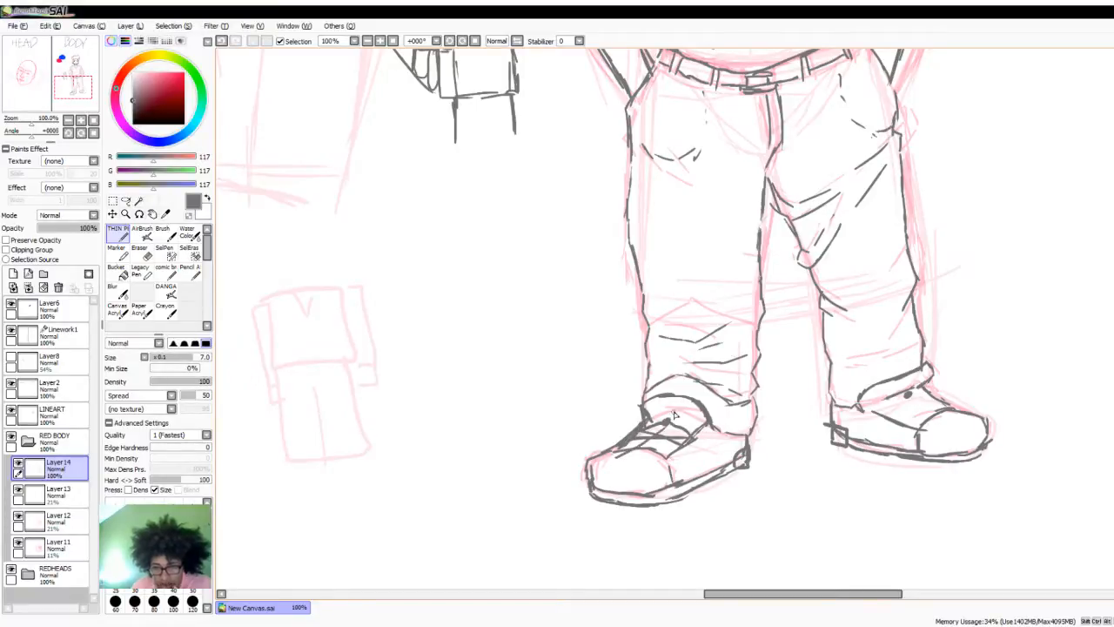
pyautogui.hotkey('ctrl', 'z')
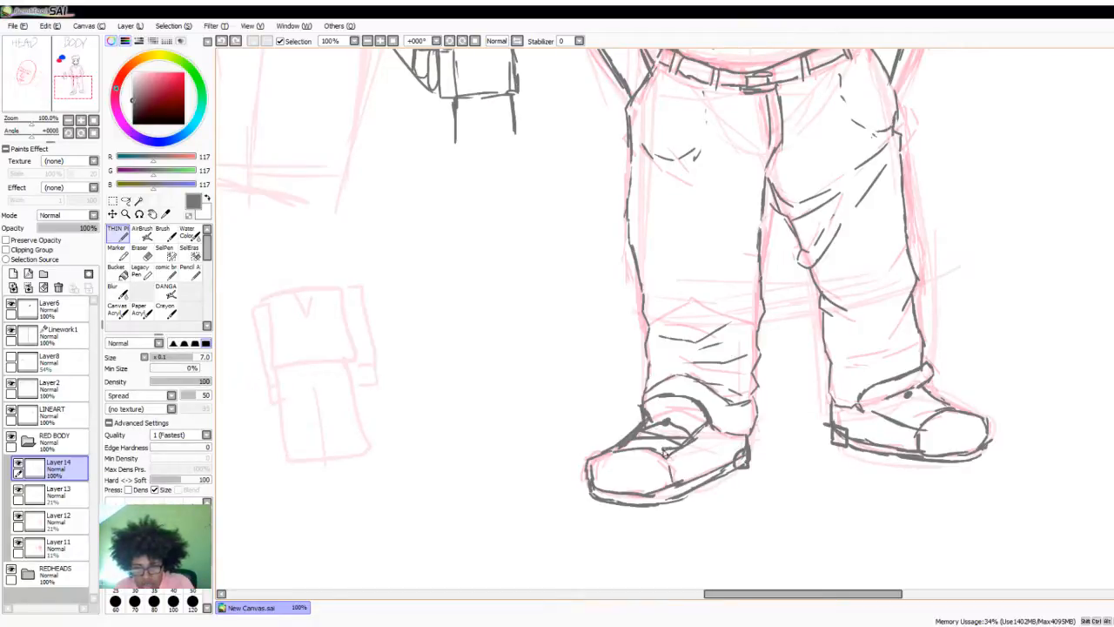
pyautogui.moveTo(647, 449)
pyautogui.mouseDown()
pyautogui.moveTo(613, 454)
pyautogui.moveTo(665, 456)
pyautogui.mouseUp()
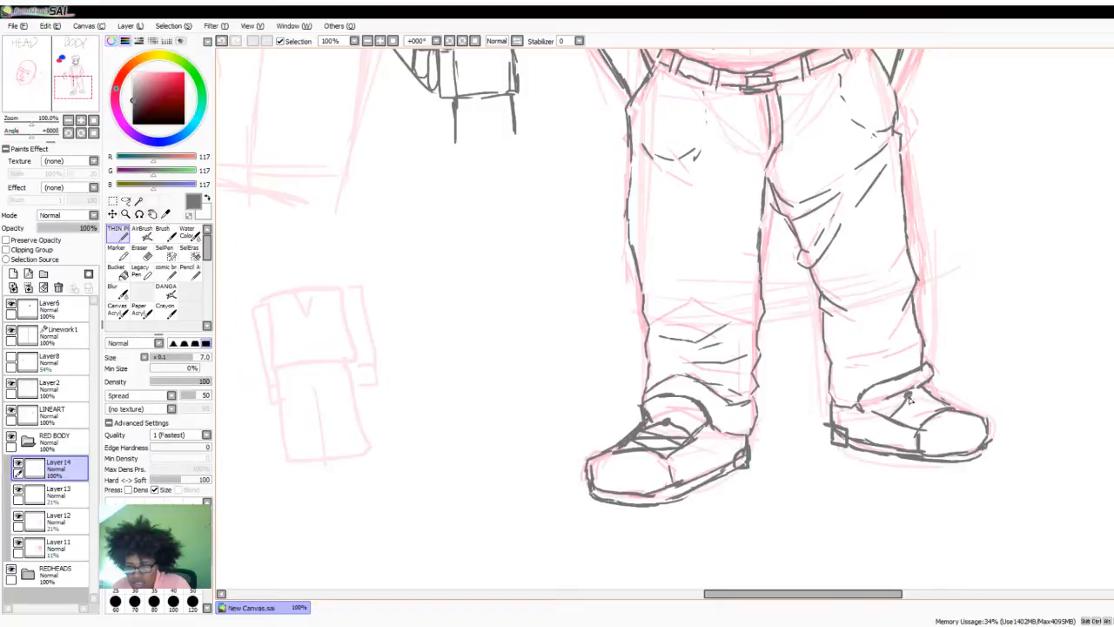
pyautogui.moveTo(907, 399); pyautogui.dragTo(930, 399)
pyautogui.moveTo(935, 401)
pyautogui.mouseDown()
pyautogui.moveTo(914, 431)
pyautogui.moveTo(928, 417)
pyautogui.mouseUp()
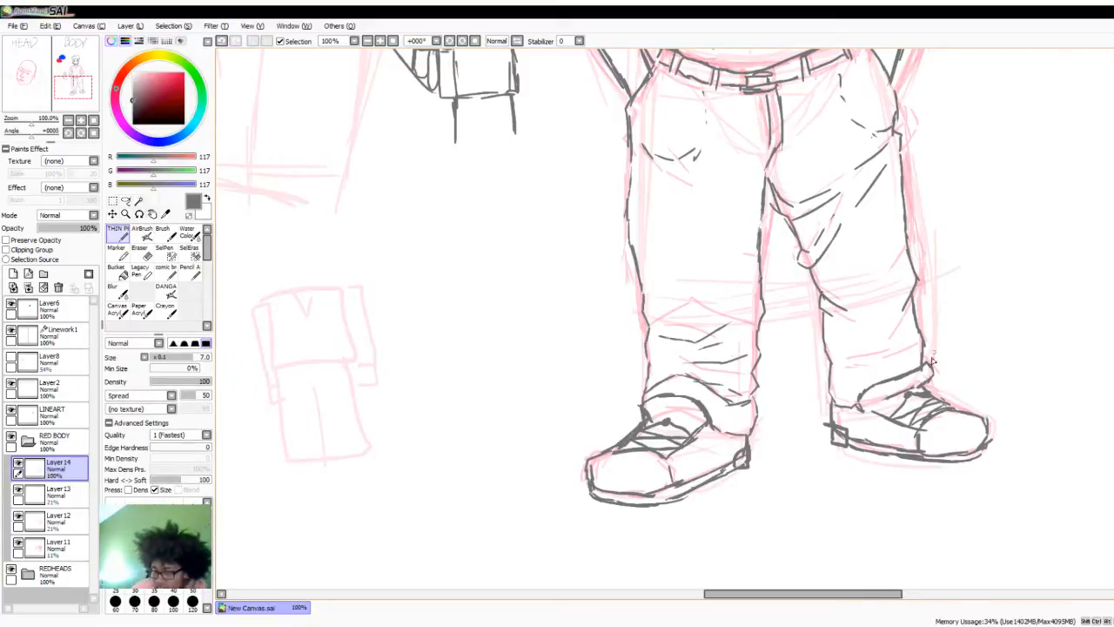
# - Hide the rough sketch layers Layer13, Layer12 and Layer11 and check the grey figure drawing without them
pyautogui.scroll(-4, 821, 444)
pyautogui.scroll(2, 838, 351)
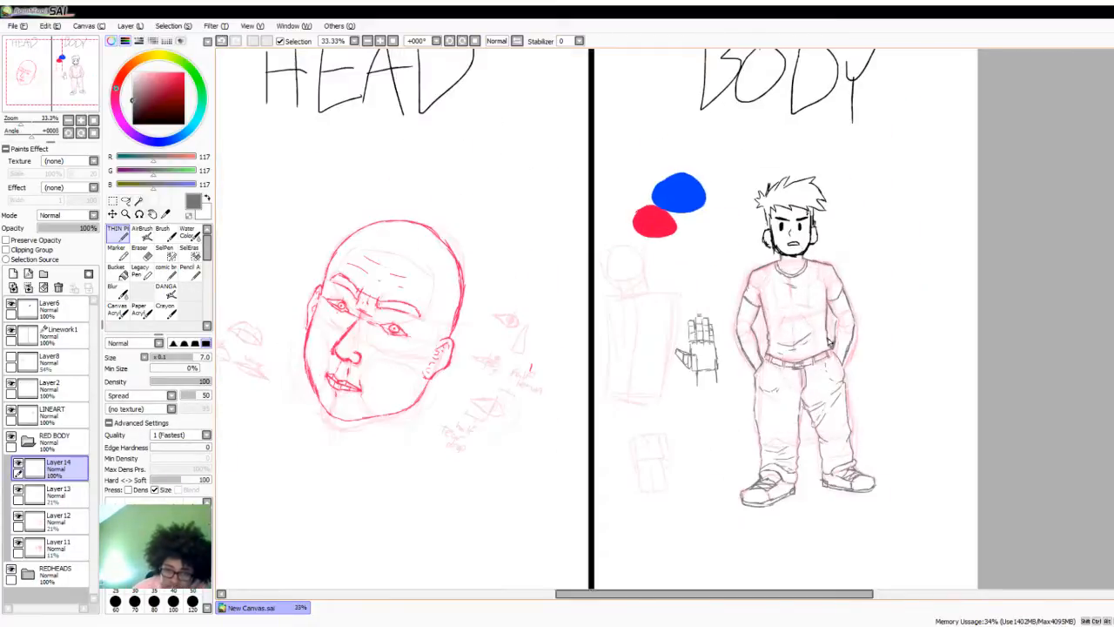
pyautogui.scroll(-1, 812, 331)
pyautogui.scroll(1, 812, 322)
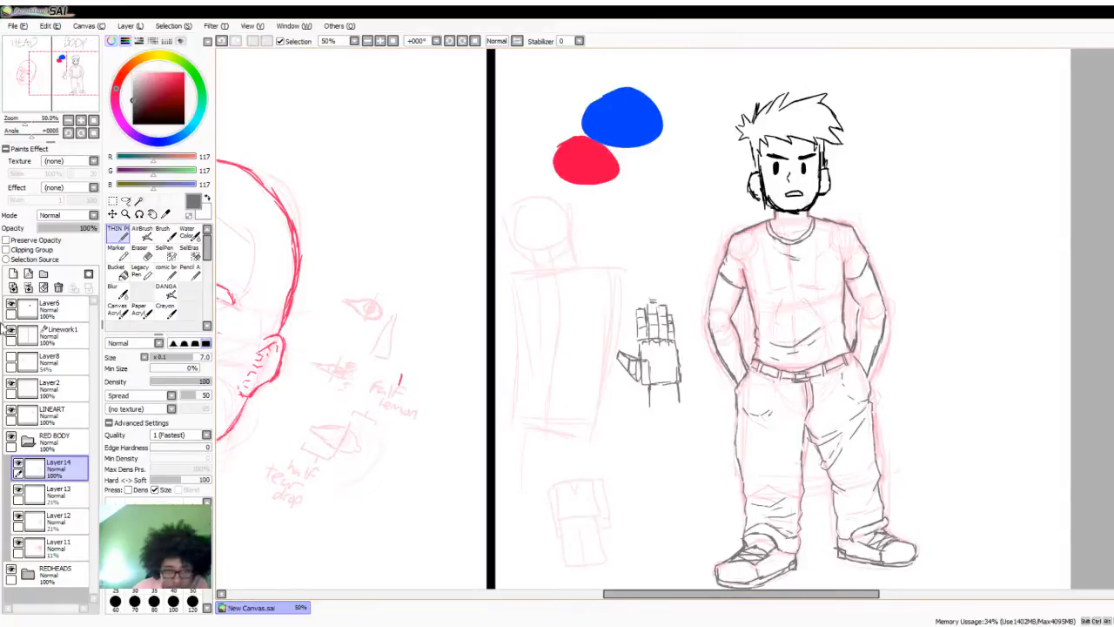
pyautogui.moveTo(19, 491); pyautogui.dragTo(18, 544)
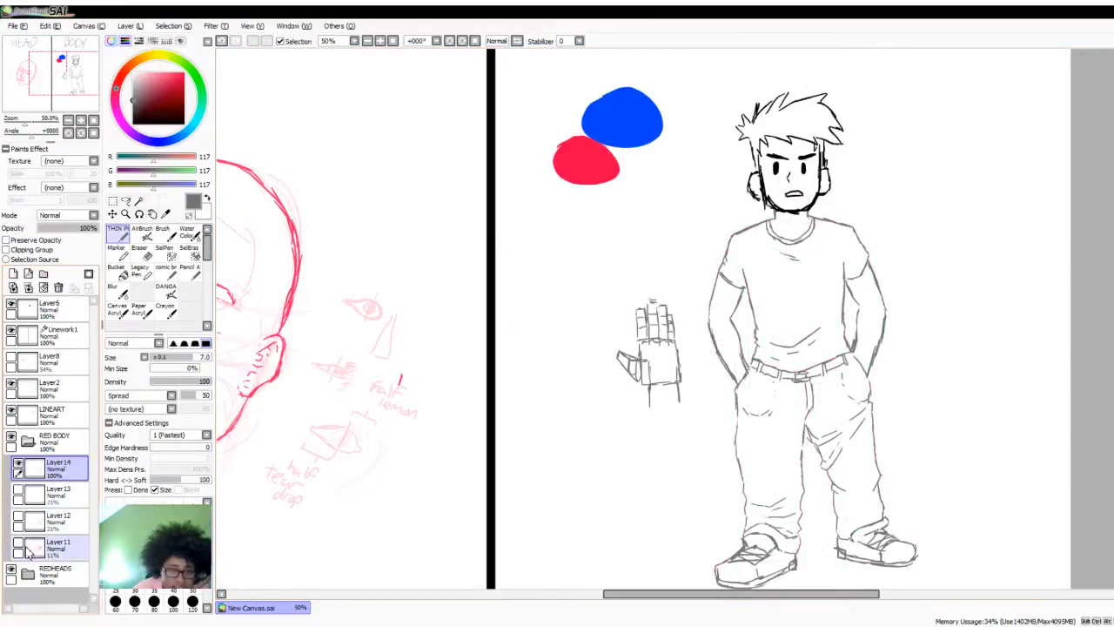
pyautogui.scroll(-2, 856, 275)
pyautogui.scroll(4, 841, 376)
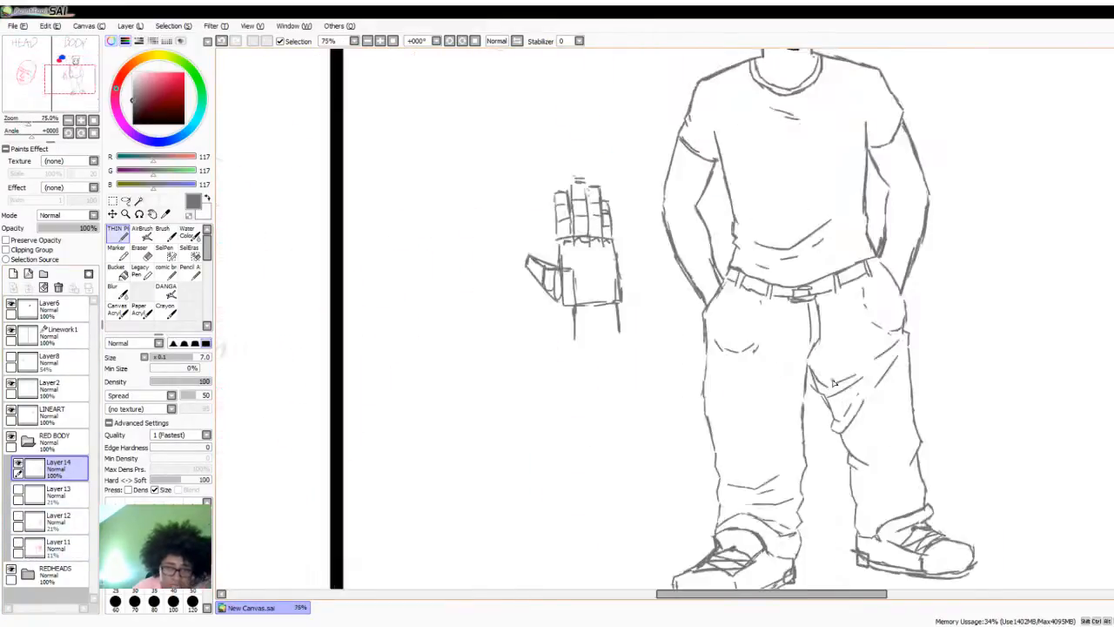
pyautogui.scroll(-3, 832, 388)
pyautogui.scroll(1, 834, 400)
pyautogui.scroll(-1, 874, 427)
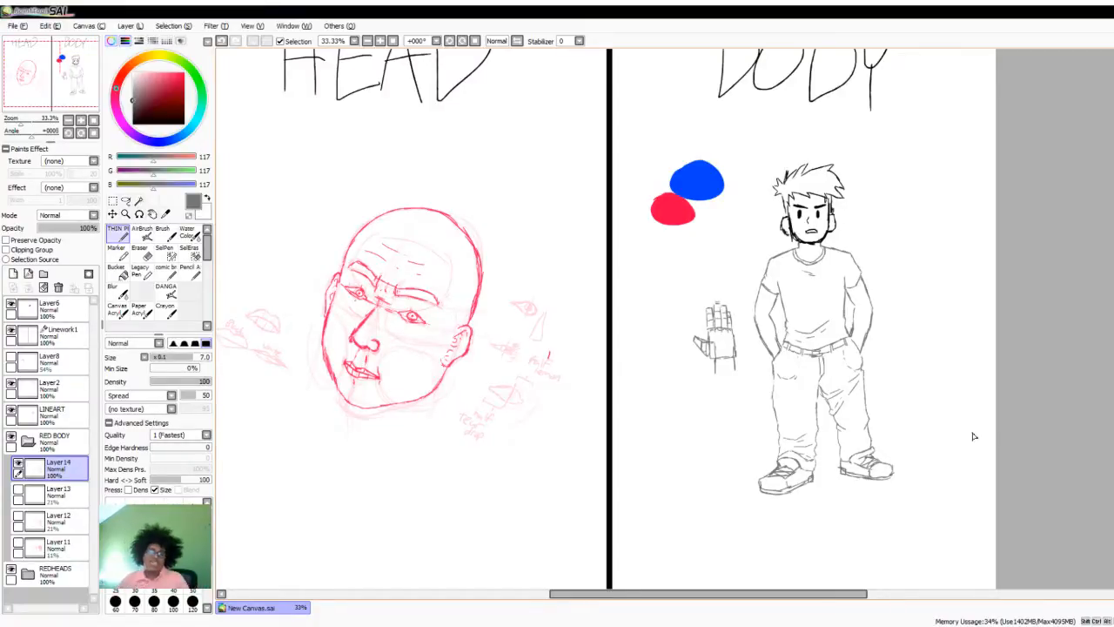
# - Add a new layer above Layer14 and set the drawing colour to light pinkish purple, RGB 239, 192, 243
pyautogui.click(13, 274)
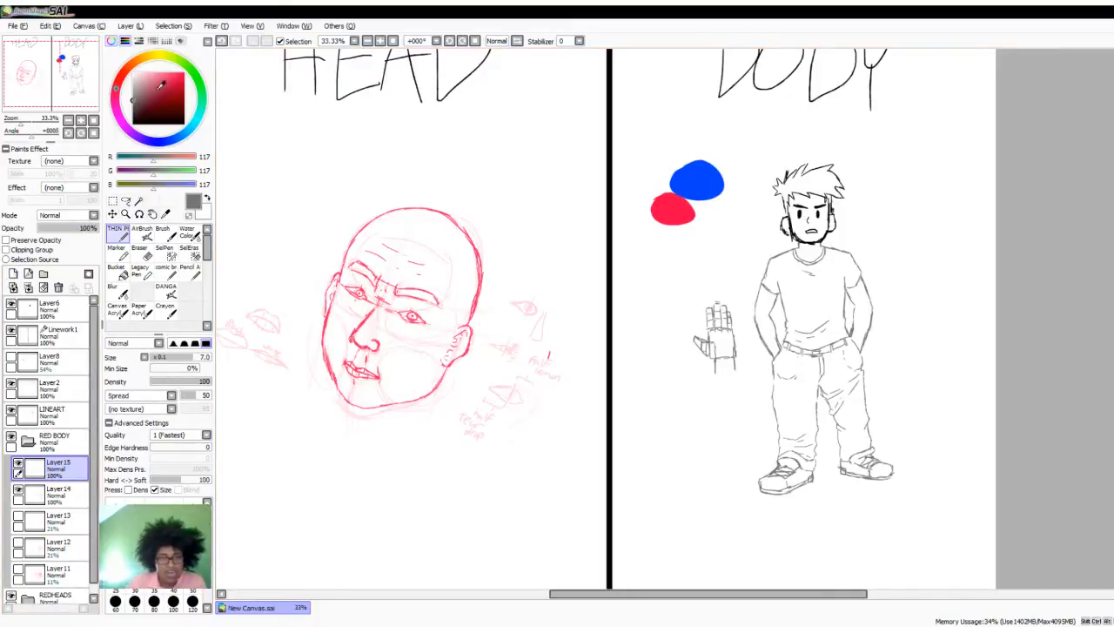
pyautogui.scroll(-1, 646, 182)
pyautogui.scroll(1, 757, 242)
pyautogui.scroll(3, 766, 242)
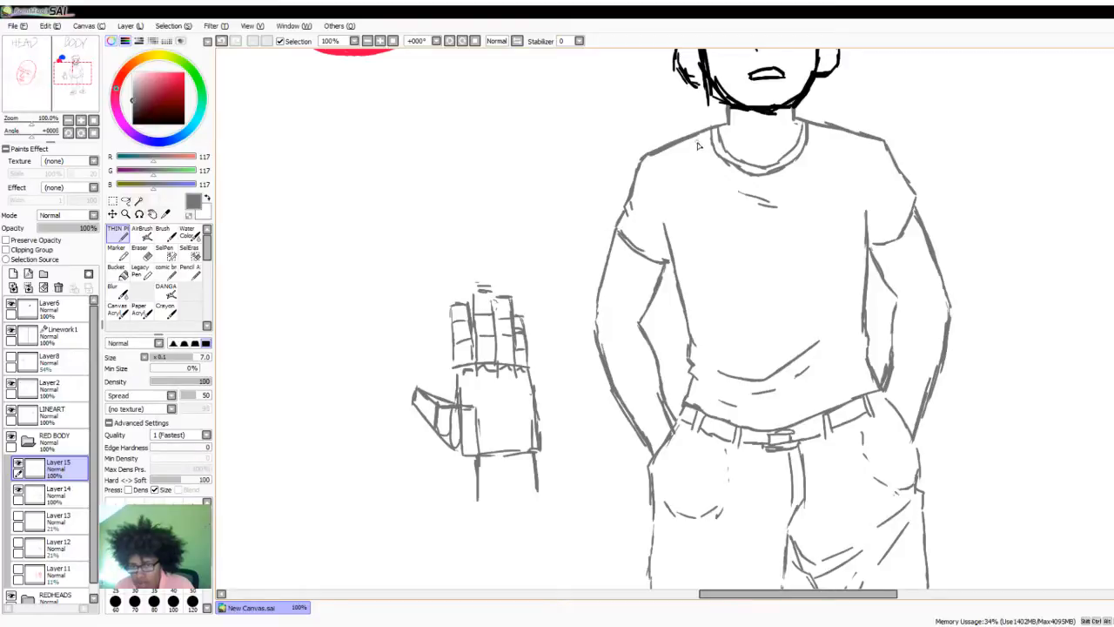
pyautogui.moveTo(703, 134); pyautogui.dragTo(707, 287)
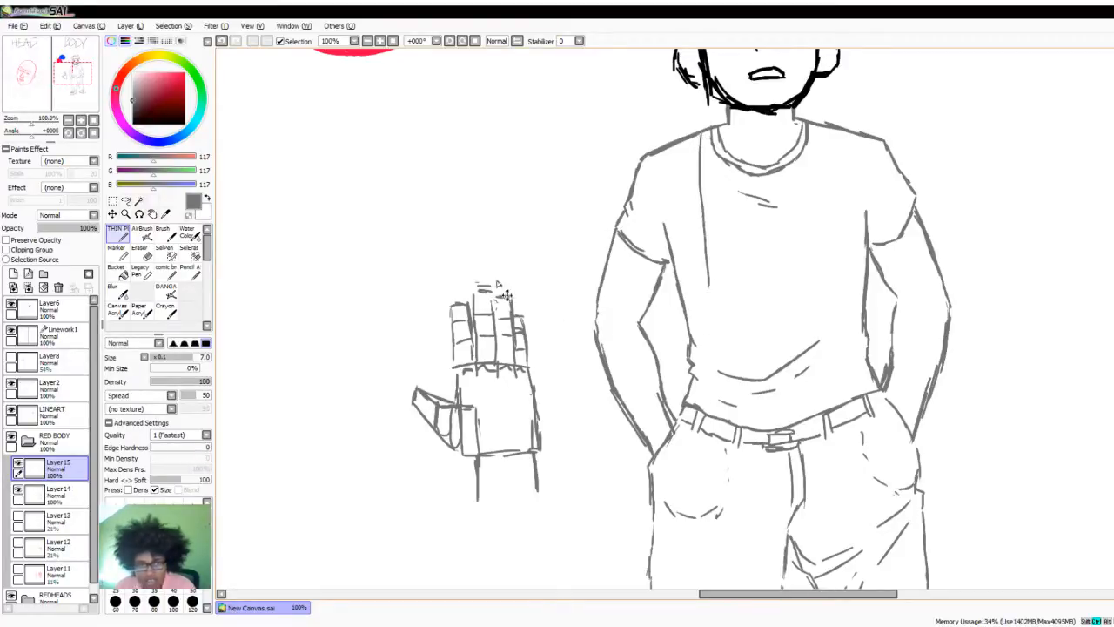
pyautogui.hotkey('ctrl', 'z')
pyautogui.click(163, 142)
pyautogui.click(124, 124)
pyautogui.click(144, 75)
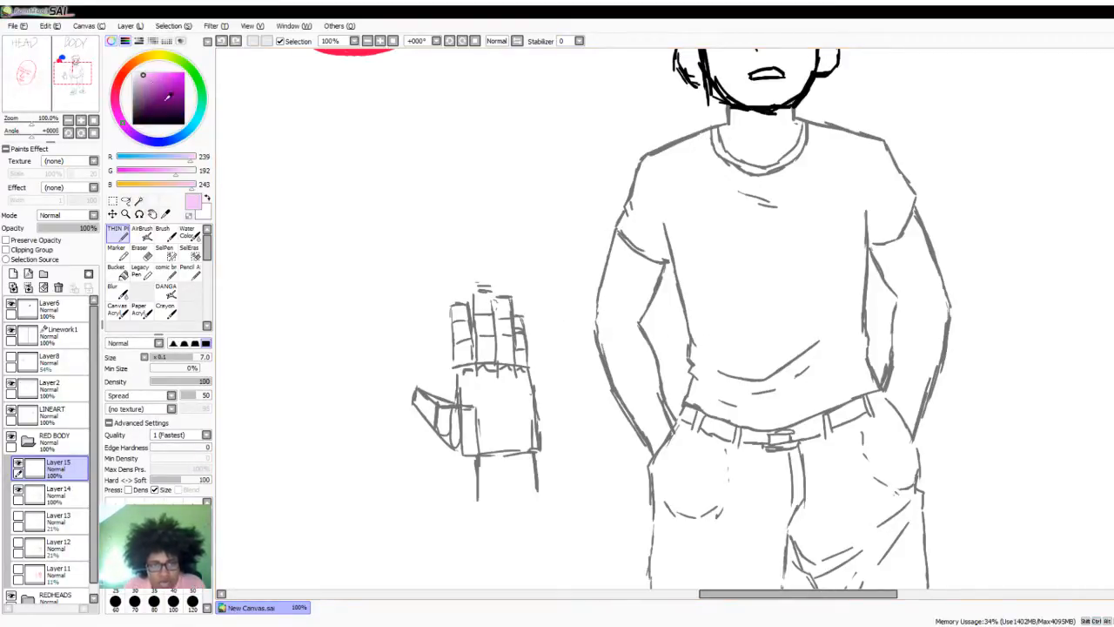
# - Undo the trial strap line on the shirt and move Layer15 below Layer14
pyautogui.moveTo(693, 136); pyautogui.dragTo(709, 275)
pyautogui.hotkey('ctrl', 'z')
pyautogui.moveTo(83, 471); pyautogui.dragTo(61, 497)
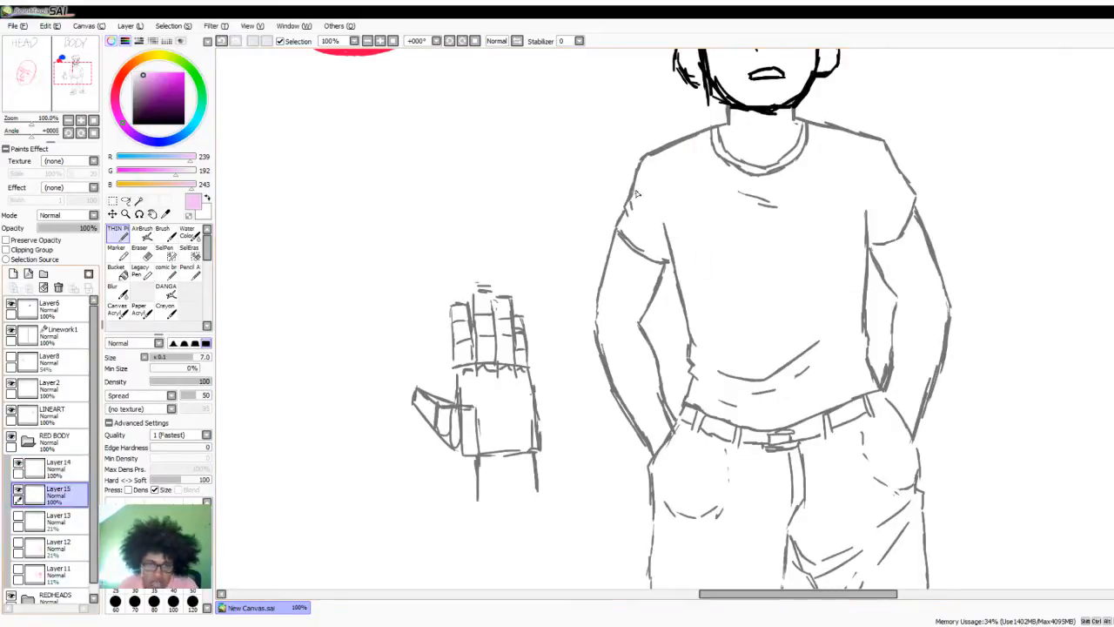
# - Show Layer13, Layer12 and Layer11 as a guide and draw the inner suspender lines from both shoulders towards the belt
pyautogui.moveTo(697, 142); pyautogui.dragTo(723, 347)
pyautogui.click(18, 517)
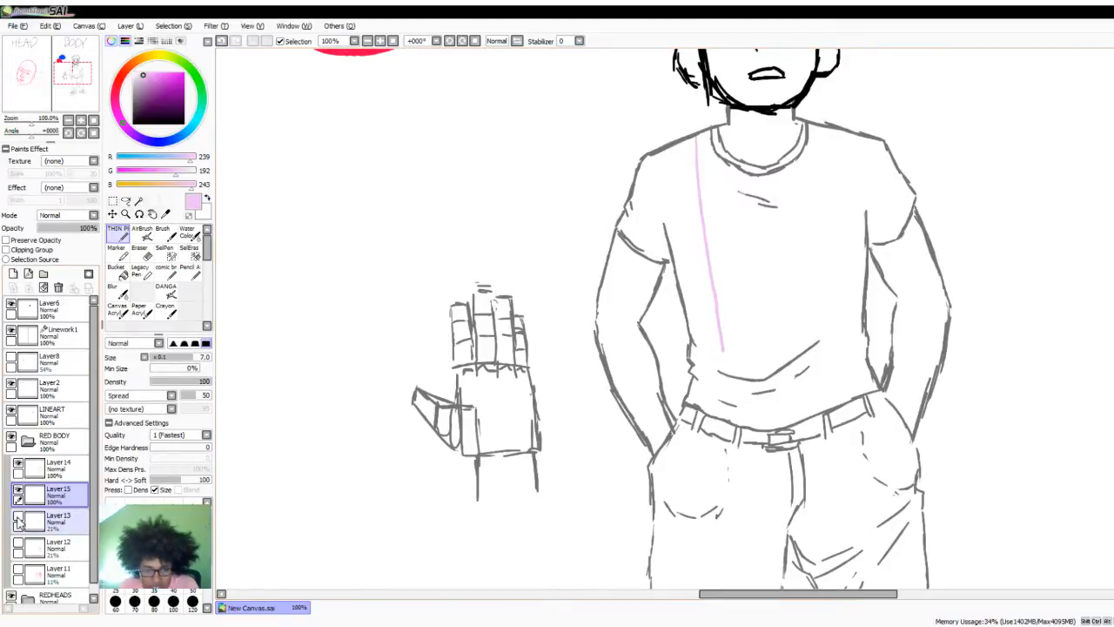
pyautogui.click(19, 543)
pyautogui.click(18, 569)
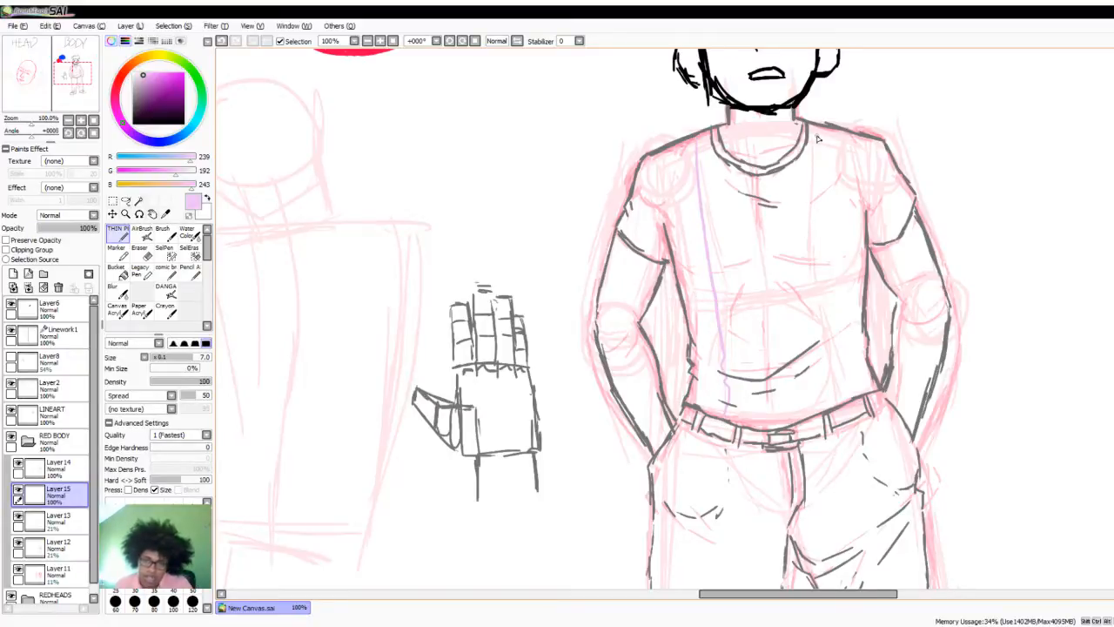
pyautogui.moveTo(820, 129); pyautogui.dragTo(827, 327)
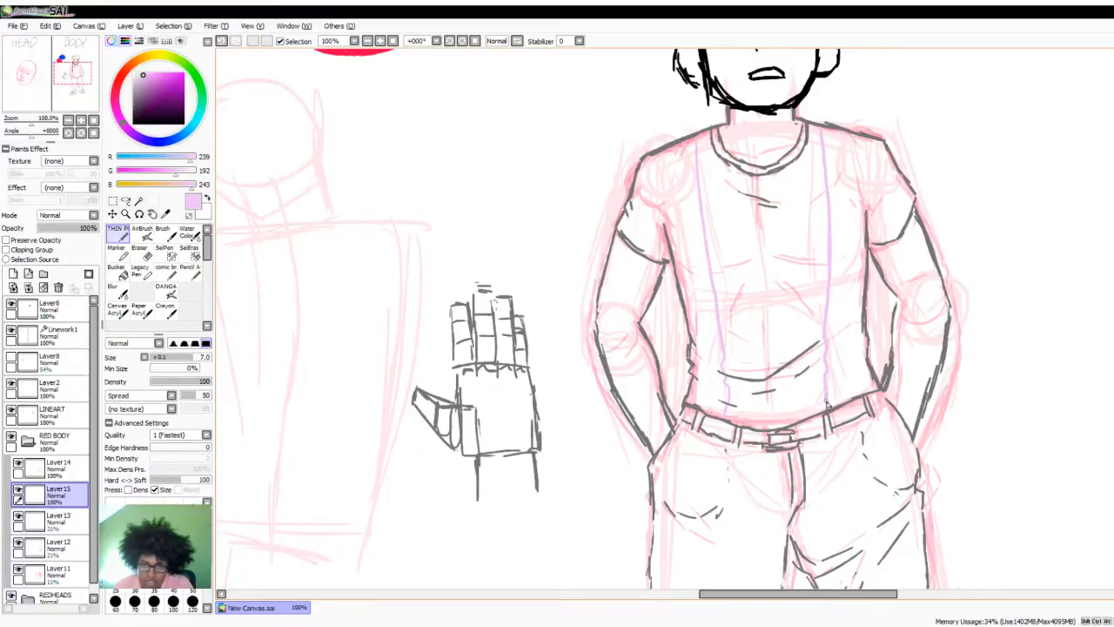
# - Hide Layer13, Layer12 and Layer11 and draw the outer suspender lines alongside the inner ones, from shoulders to waist
pyautogui.click(18, 520)
pyautogui.click(17, 546)
pyautogui.click(18, 572)
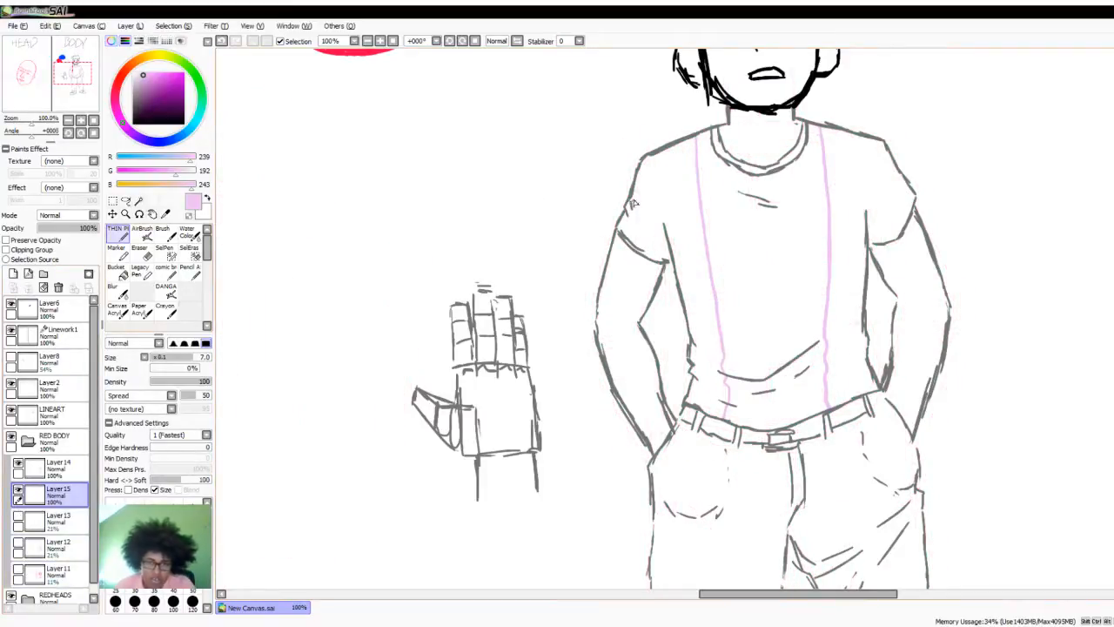
pyautogui.moveTo(680, 143); pyautogui.dragTo(712, 351)
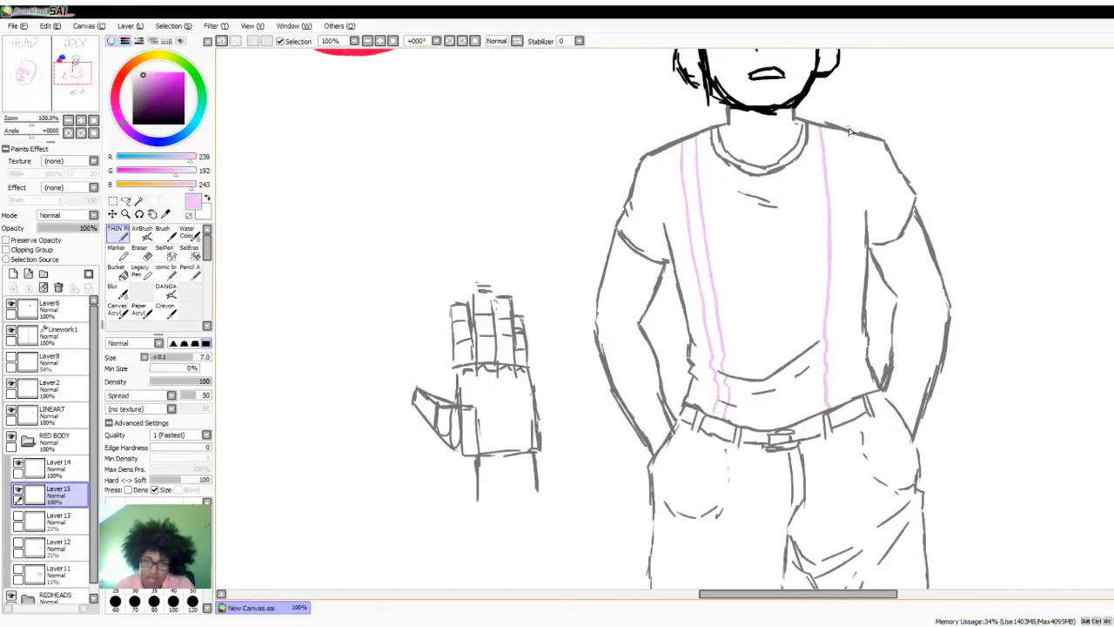
pyautogui.moveTo(834, 133); pyautogui.dragTo(847, 317)
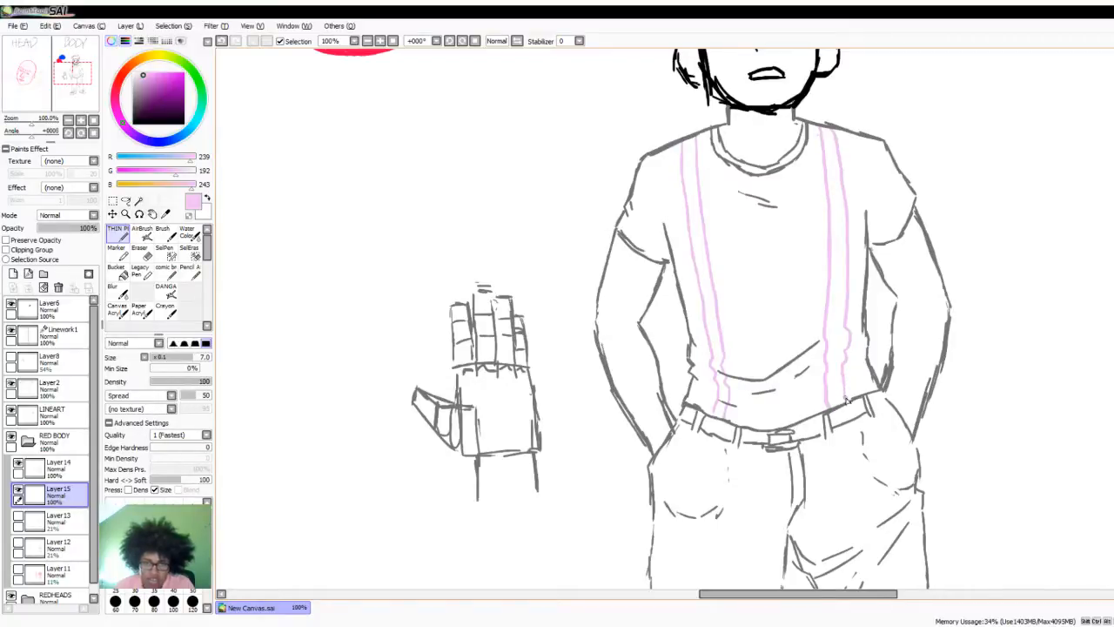
# - Examine the whole body drawing from hair to shoes, including the new suspenders
pyautogui.scroll(-2, 825, 332)
pyautogui.scroll(-1, 782, 383)
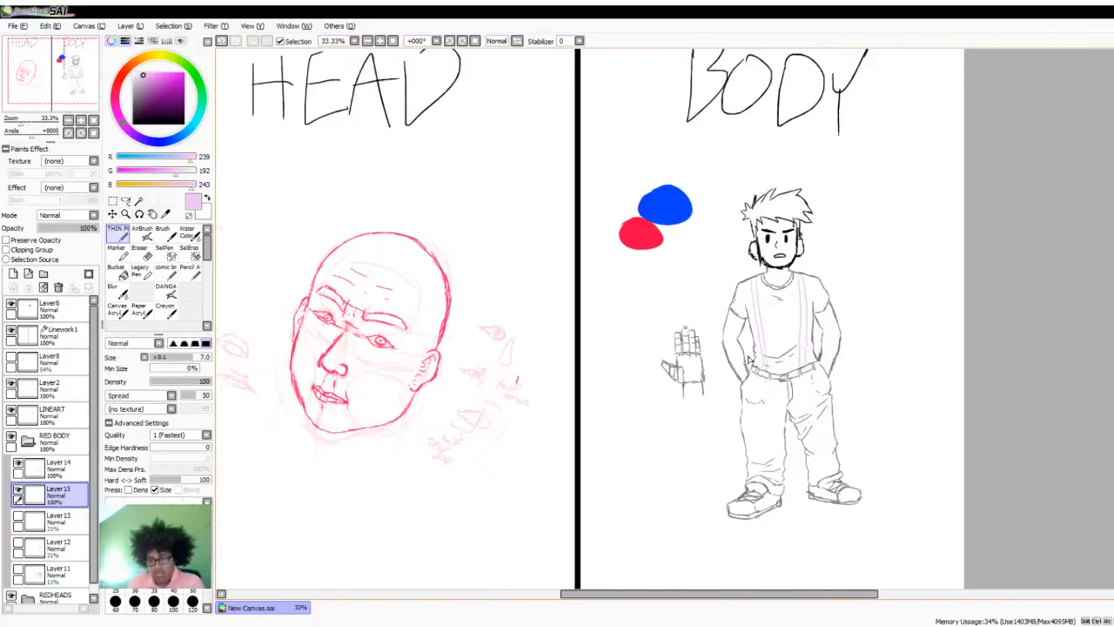
pyautogui.scroll(3, 751, 360)
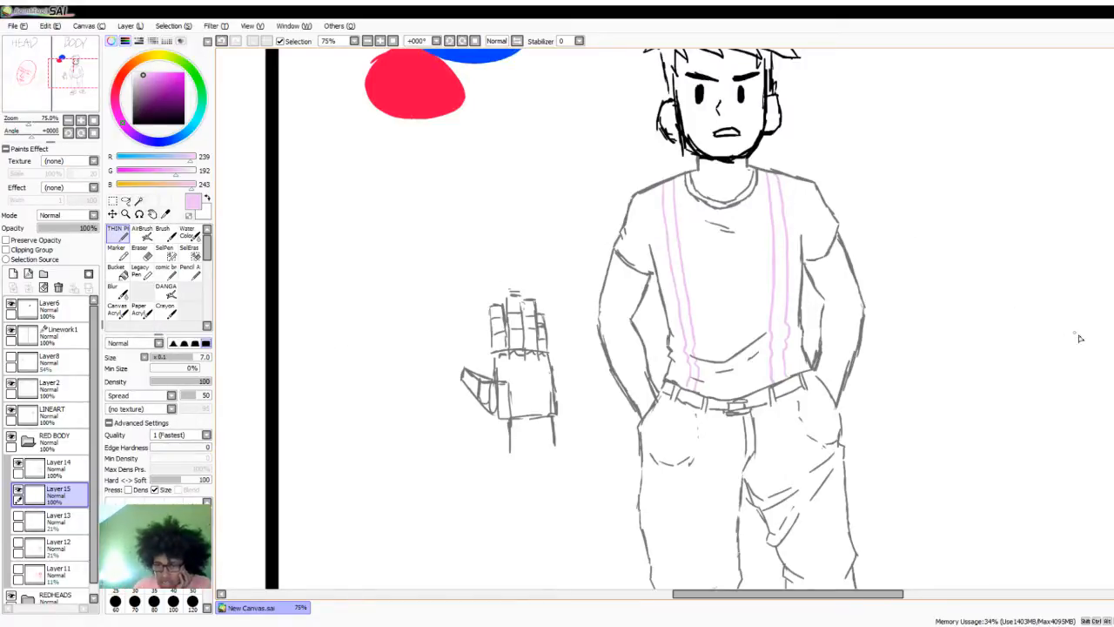
pyautogui.scroll(-2, 738, 320)
pyautogui.scroll(-4, 739, 320)
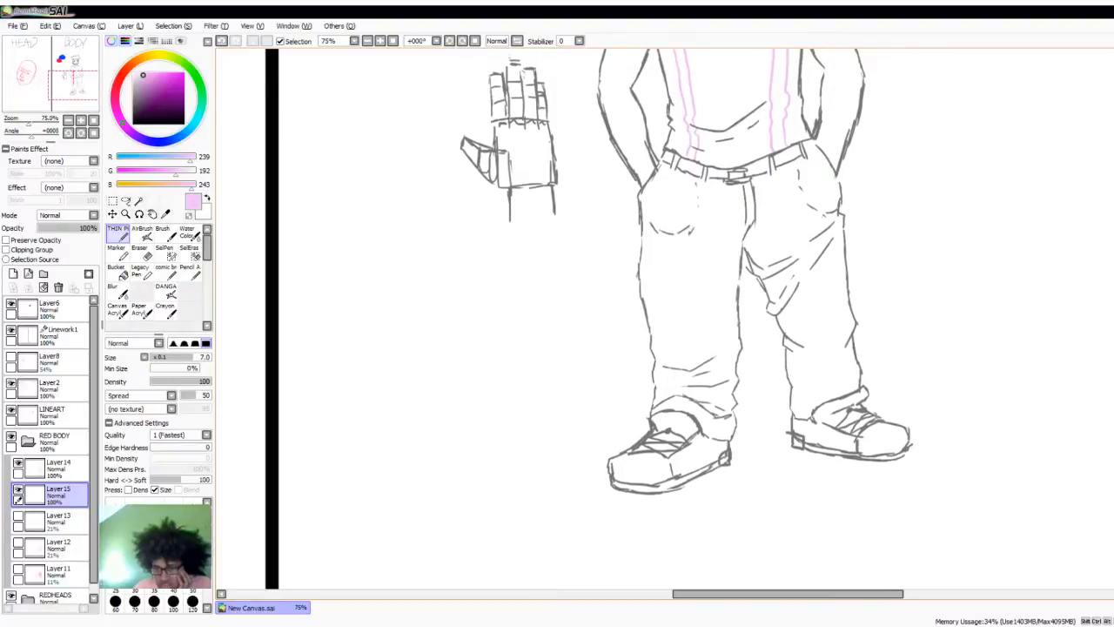
pyautogui.scroll(1, 738, 319)
pyautogui.scroll(7, 738, 319)
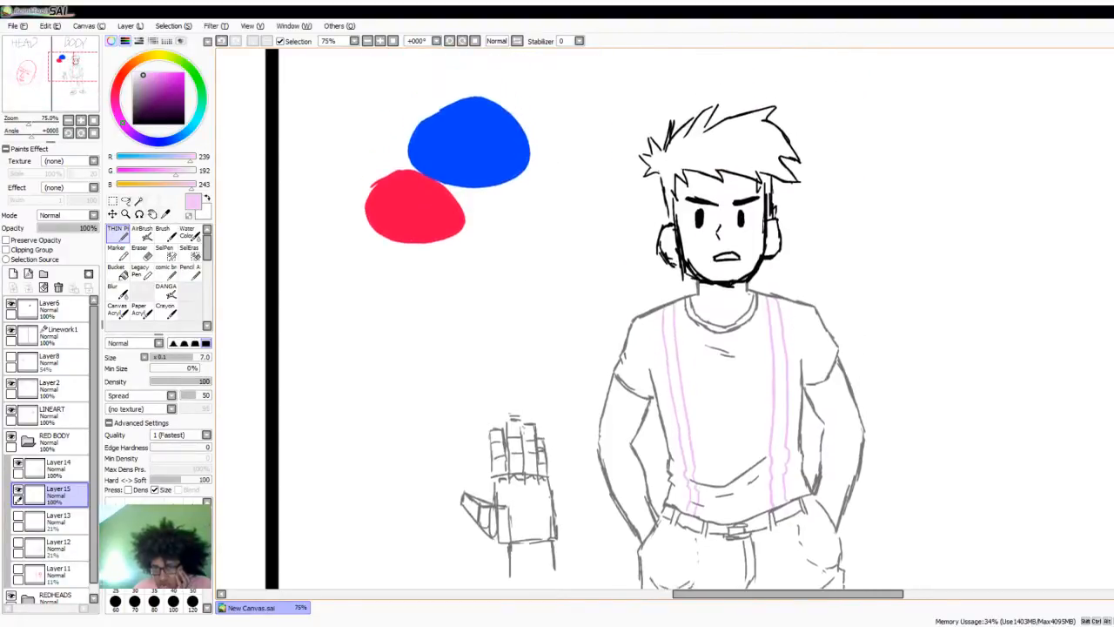
pyautogui.scroll(-5, 738, 320)
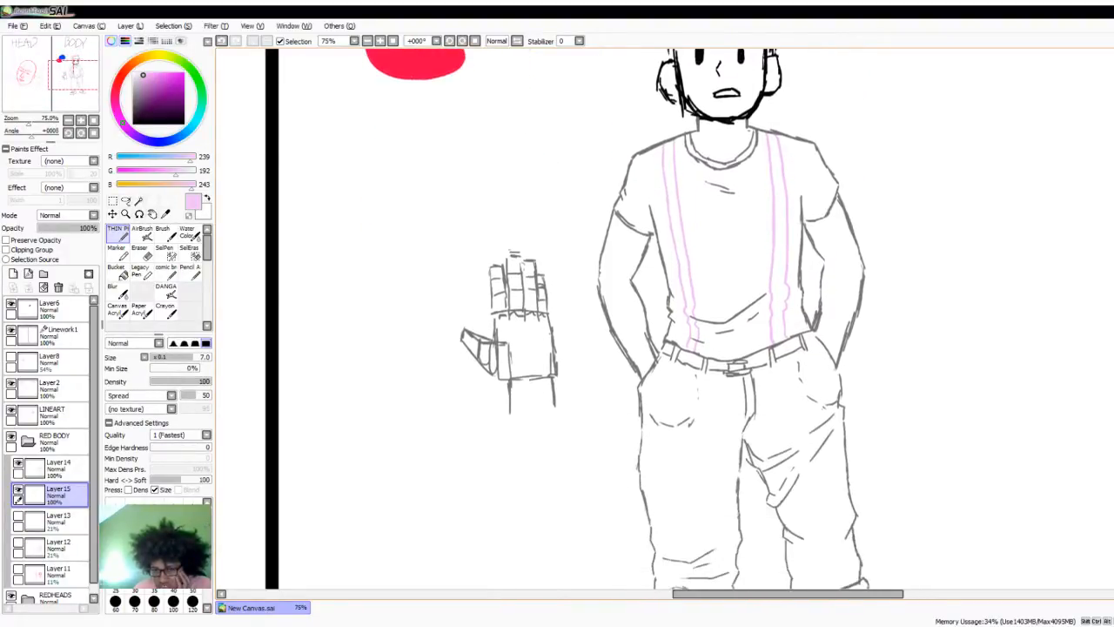
pyautogui.scroll(-1, 738, 320)
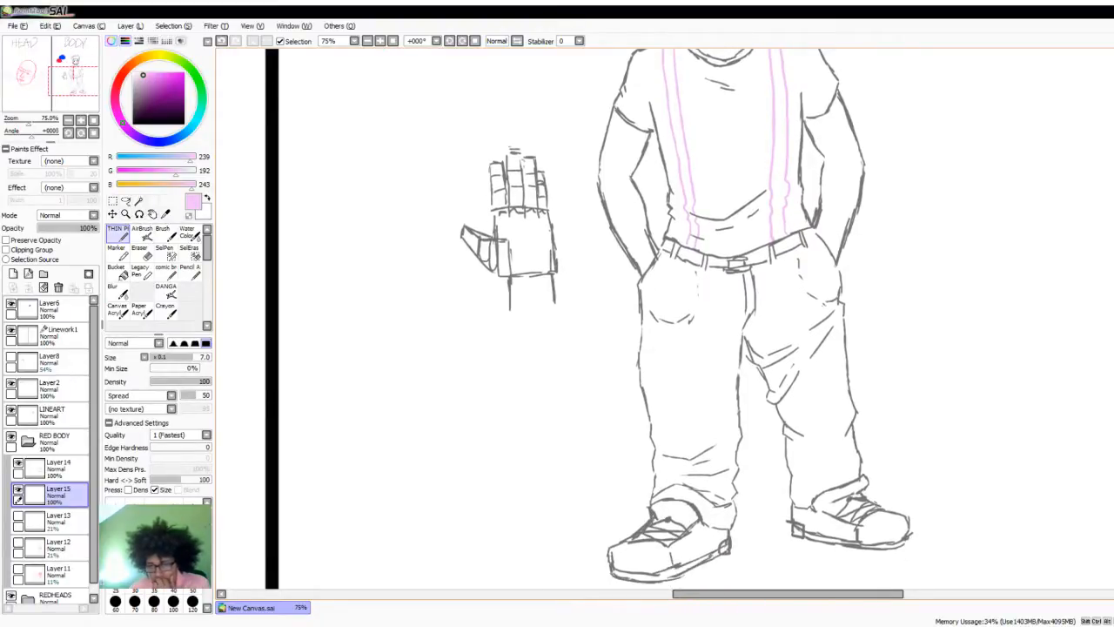
pyautogui.scroll(-2, 738, 320)
pyautogui.scroll(1, 738, 319)
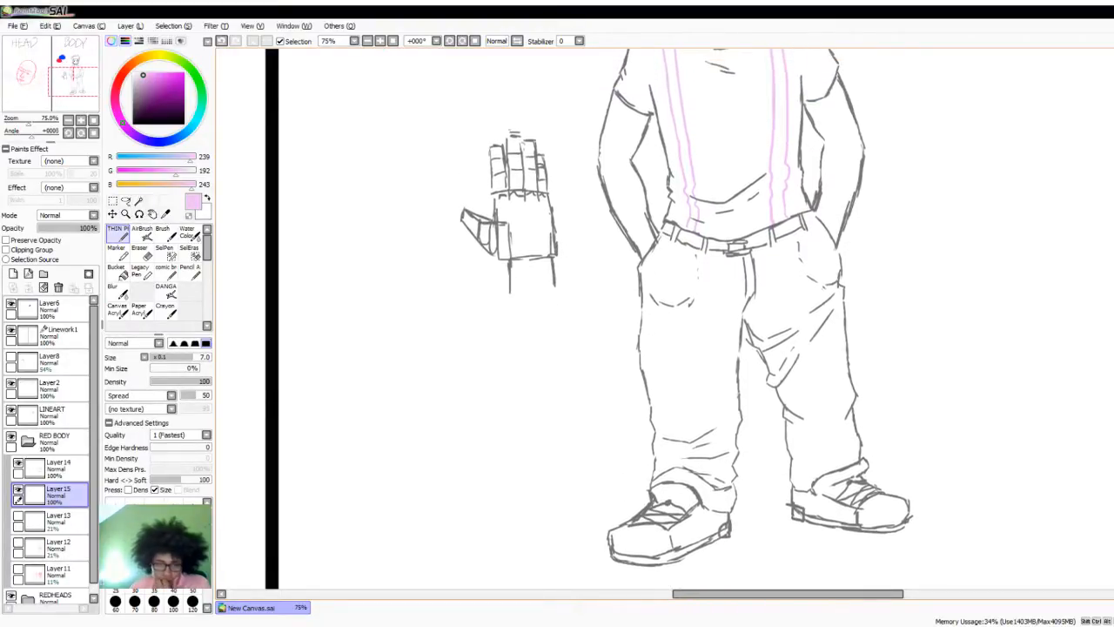
pyautogui.scroll(6, 1099, 411)
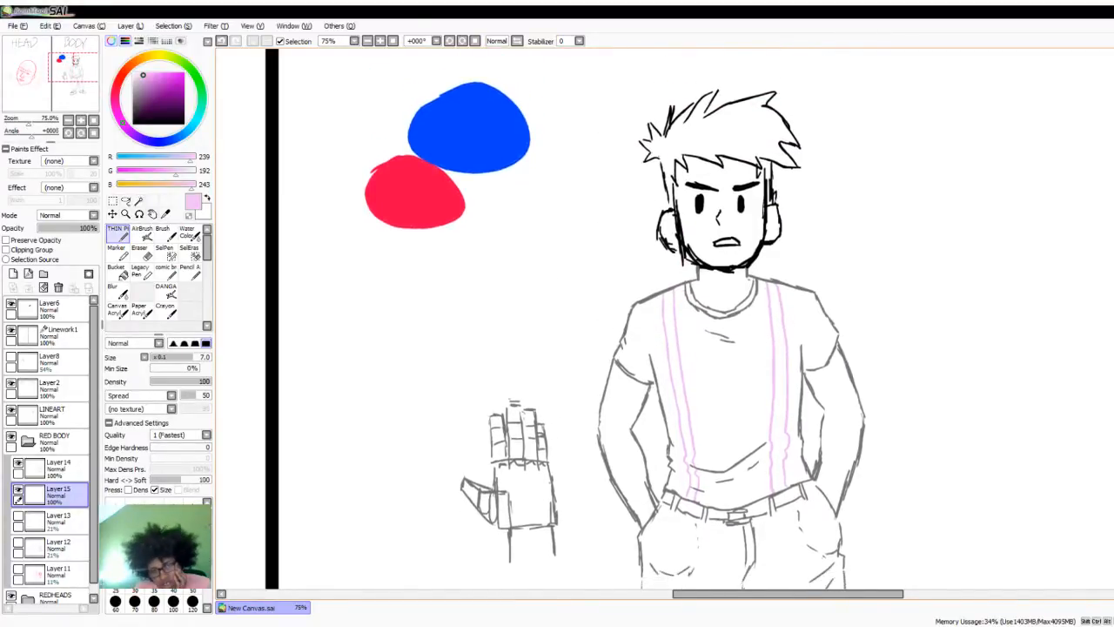
pyautogui.scroll(-2, 738, 319)
pyautogui.scroll(-5, 738, 320)
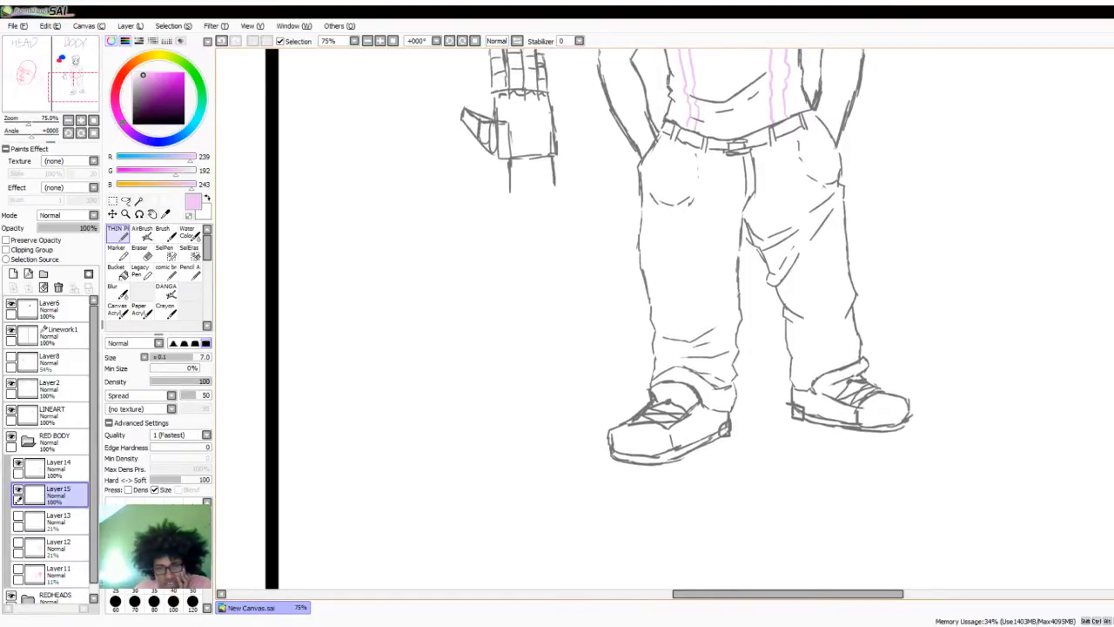
pyautogui.scroll(3, 738, 319)
pyautogui.scroll(4, 1110, 324)
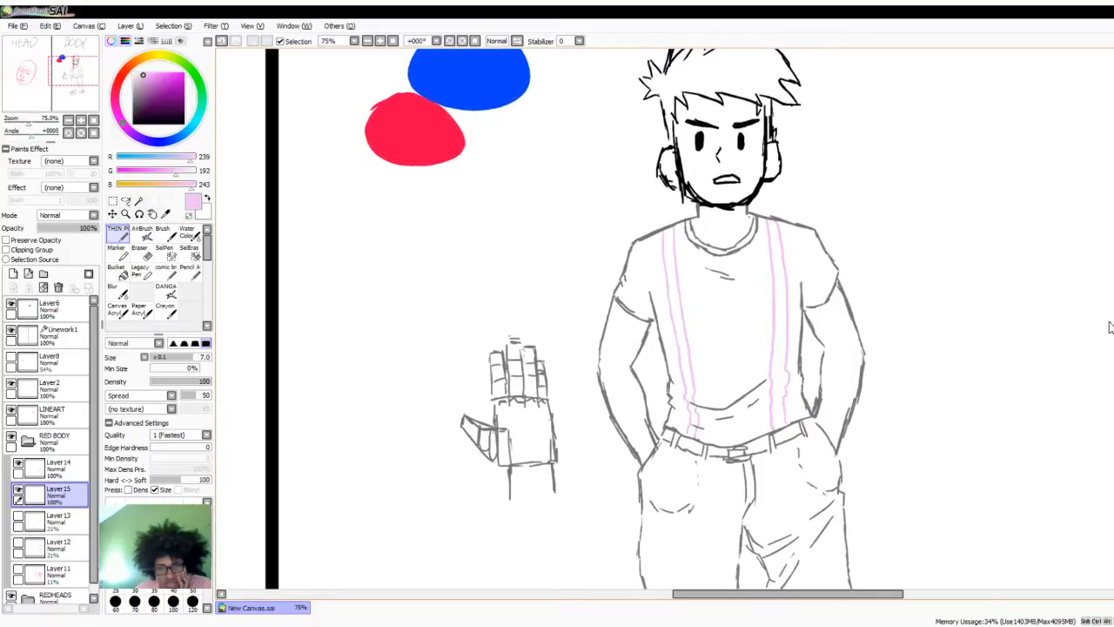
# - Review the full canvas with both the head and body drawings, and look closely at the red head sketch
pyautogui.scroll(-3, 949, 358)
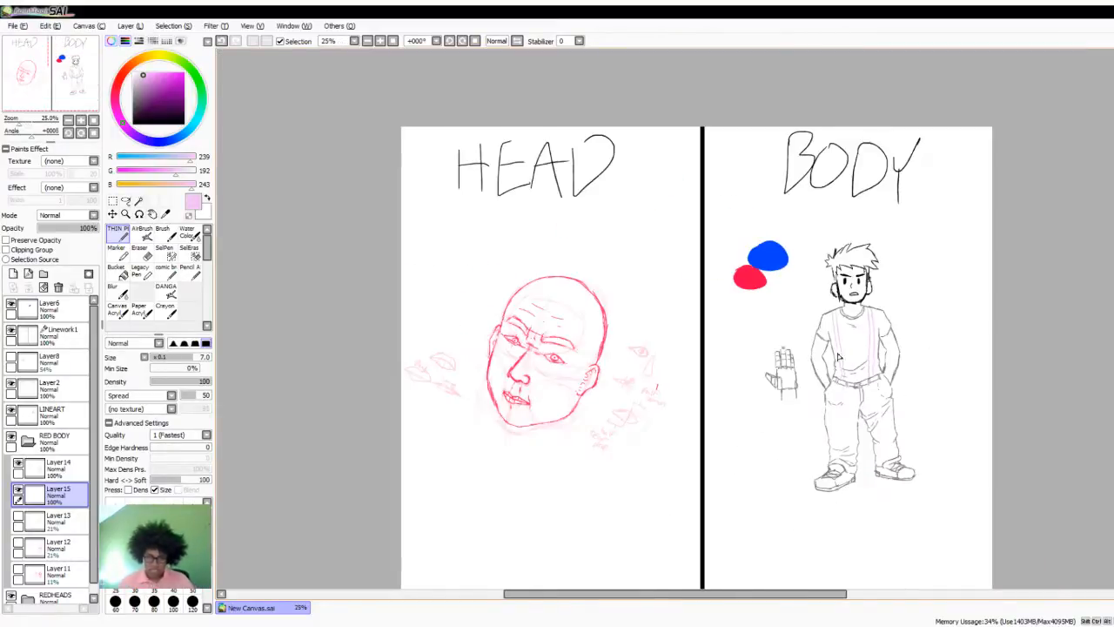
pyautogui.scroll(1, 811, 391)
pyautogui.scroll(1, 425, 337)
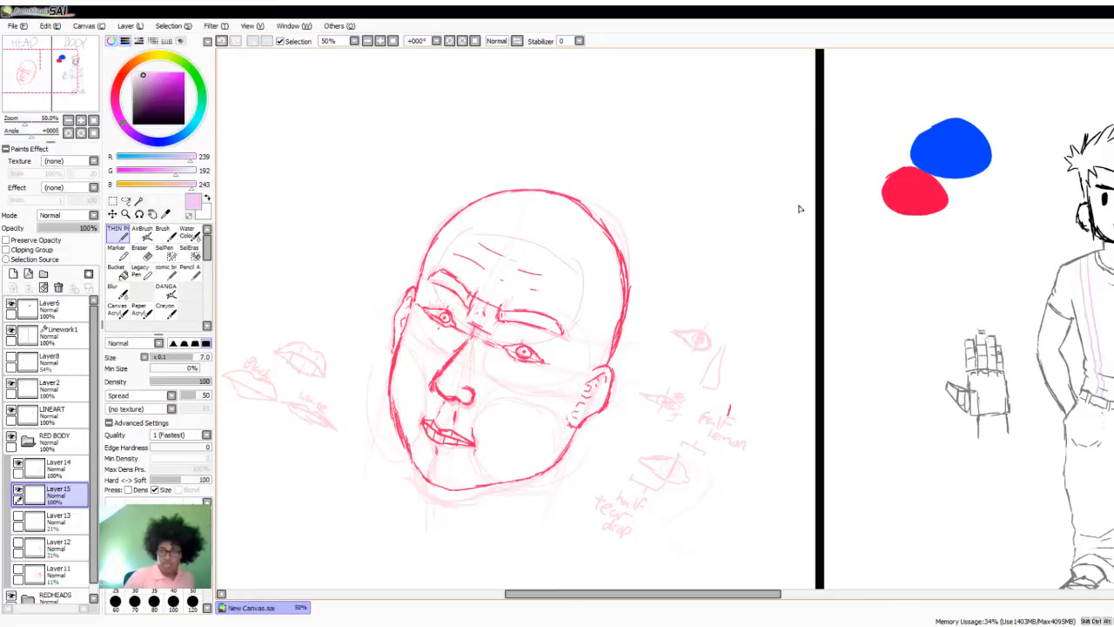
pyautogui.scroll(-1, 1099, 174)
pyautogui.scroll(-2, 1095, 178)
pyautogui.scroll(3, 1111, 166)
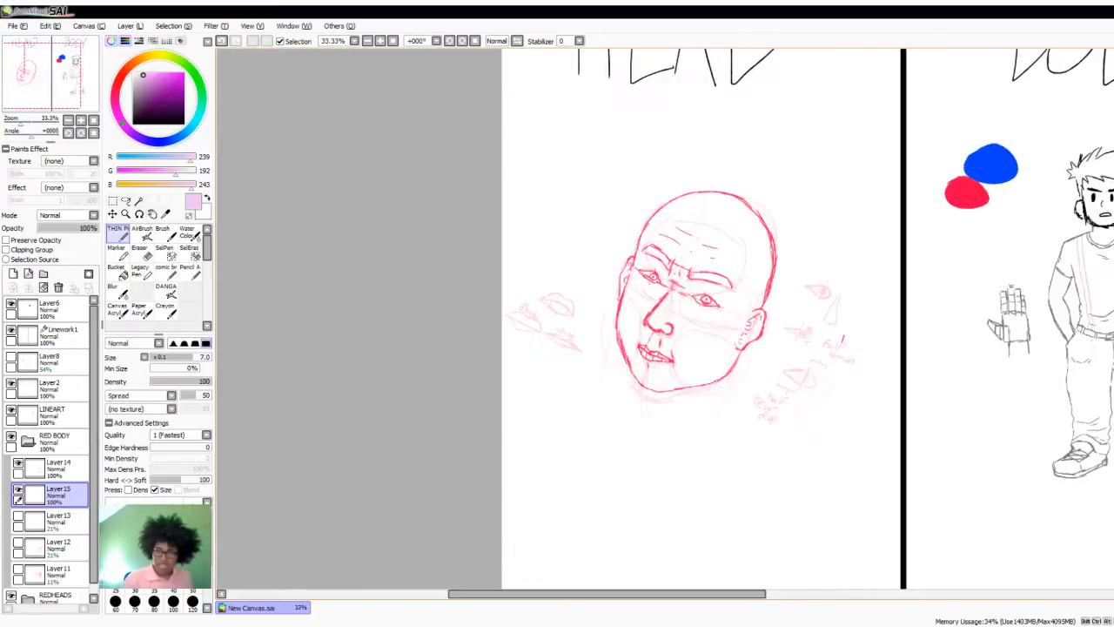
pyautogui.scroll(-1, 391, 306)
pyautogui.scroll(-1, 836, 305)
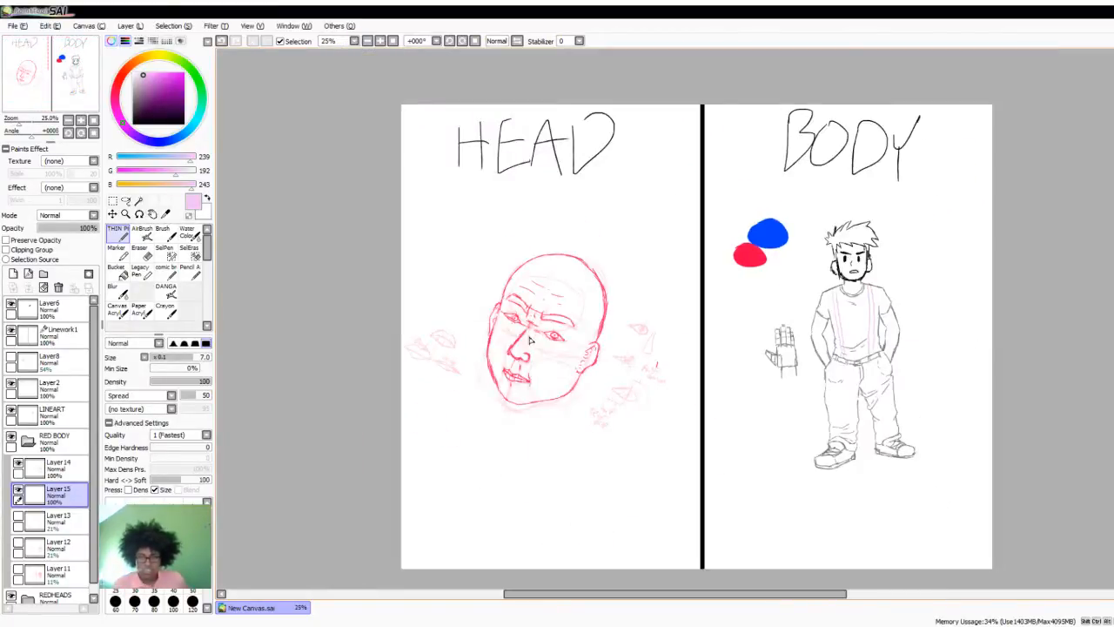
pyautogui.scroll(2, 564, 332)
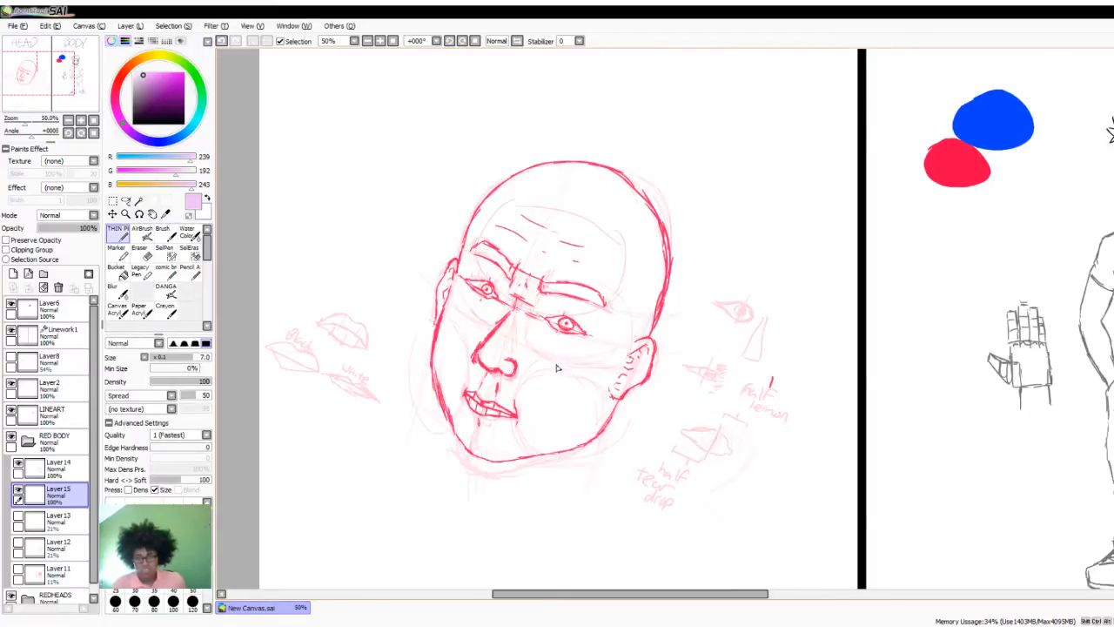
# - Show Layer13, Layer12 and Layer11 so the pink construction sketches appear beneath the body drawing
pyautogui.scroll(-1, 559, 368)
pyautogui.scroll(2, 537, 346)
pyautogui.scroll(-3, 557, 357)
pyautogui.scroll(2, 883, 366)
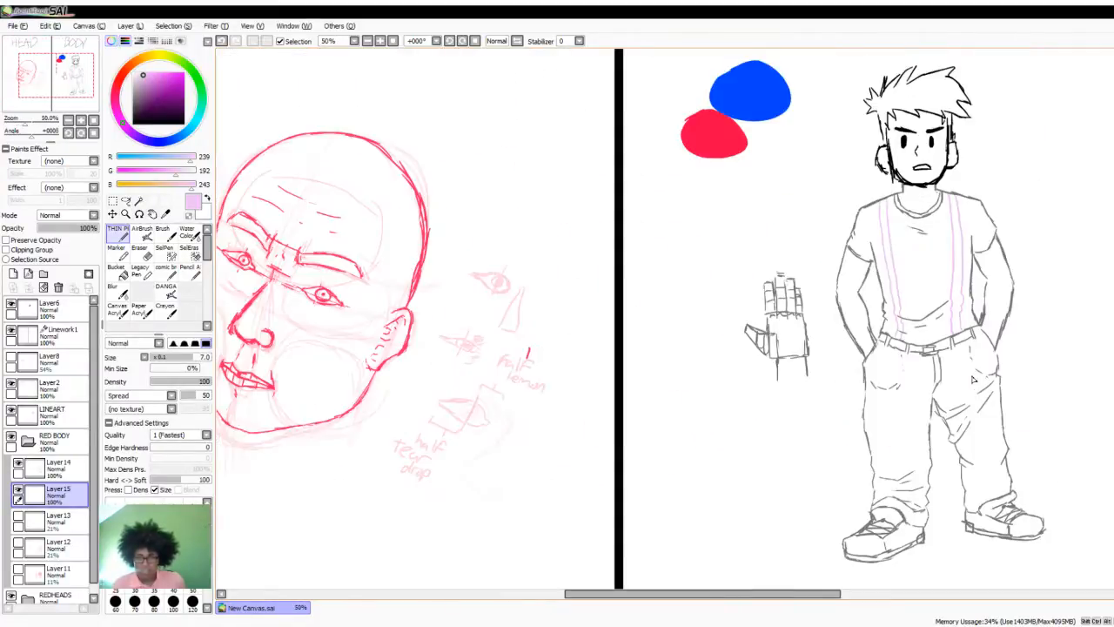
pyautogui.click(18, 515)
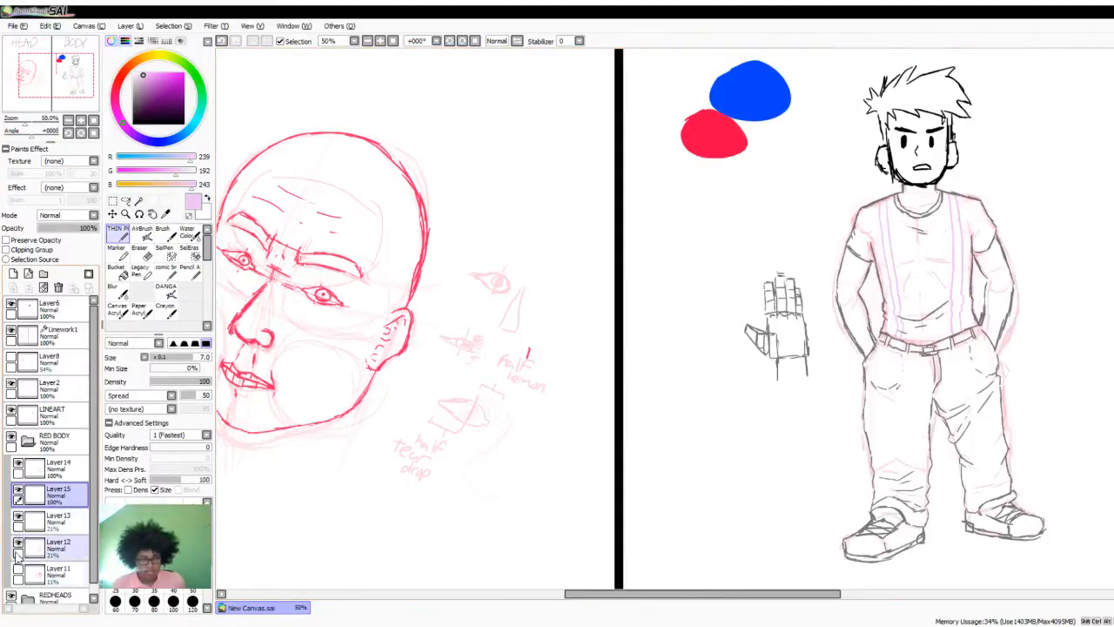
pyautogui.click(17, 542)
pyautogui.click(17, 569)
# - Review the head and body drawings together, comparing the red head sketch with the body and its construction guides
pyautogui.scroll(-1, 695, 337)
pyautogui.scroll(-1, 695, 337)
pyautogui.scroll(2, 702, 332)
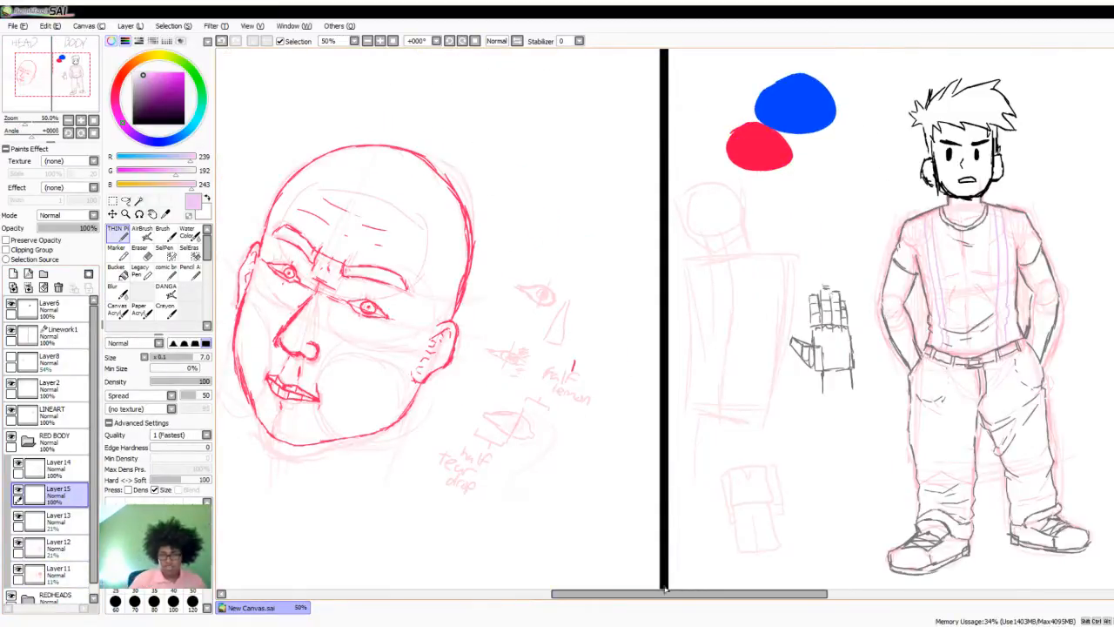
pyautogui.moveTo(667, 602)
pyautogui.mouseDown()
pyautogui.moveTo(604, 607)
pyautogui.moveTo(653, 593)
pyautogui.mouseUp()
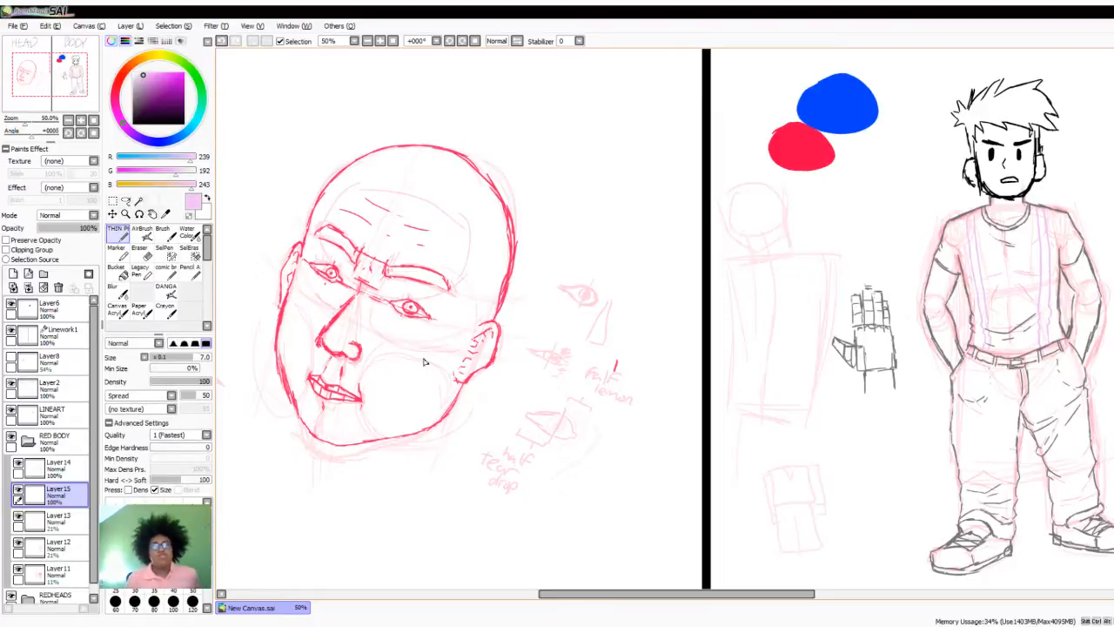
pyautogui.scroll(-1, 351, 306)
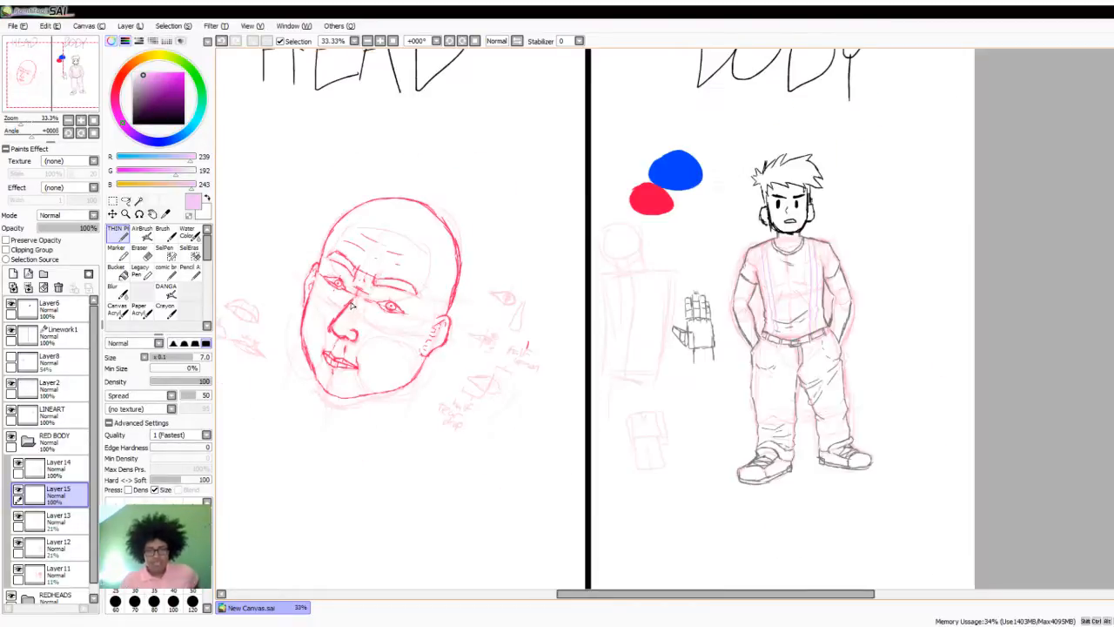
pyautogui.scroll(1, 364, 314)
pyautogui.scroll(-2, 365, 314)
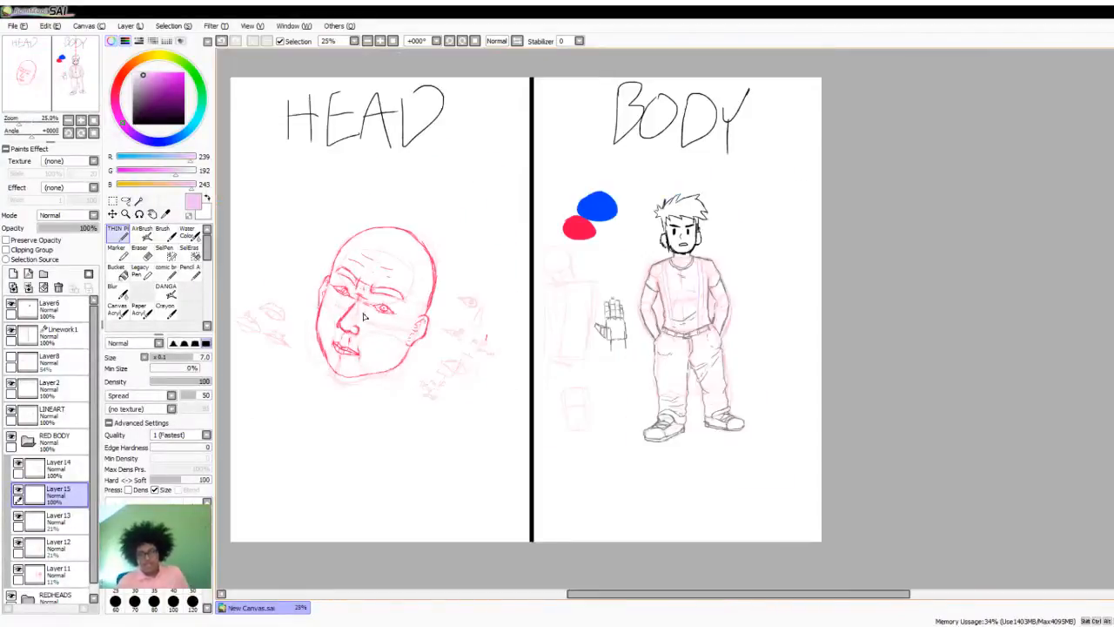
pyautogui.scroll(2, 615, 264)
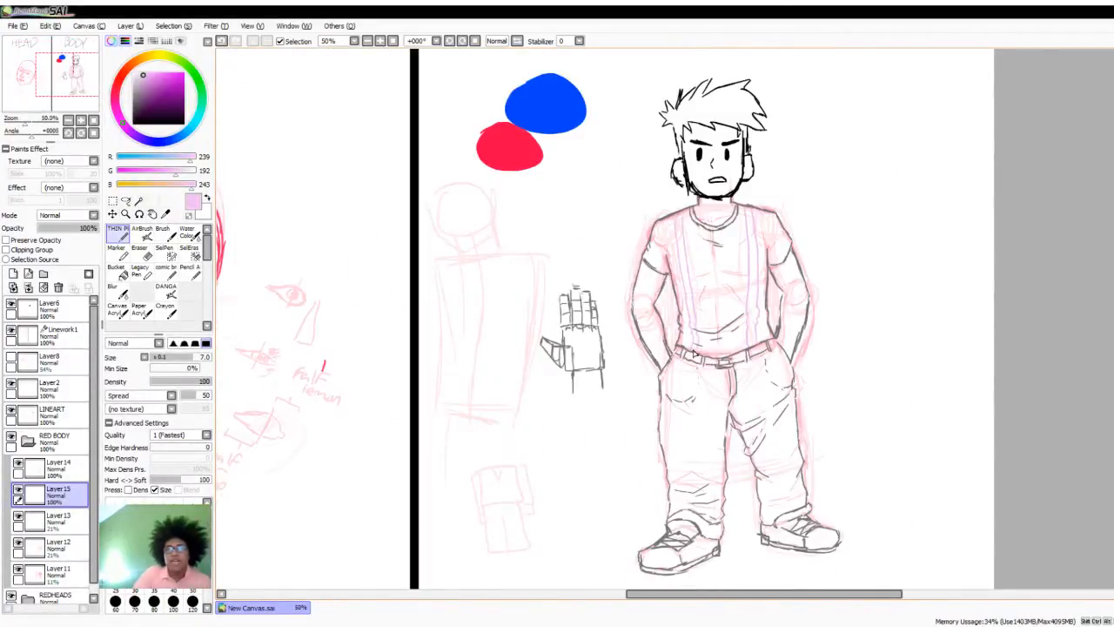
# - Examine the body drawing's head, torso and suspenders against the pink construction sketch
pyautogui.scroll(1, 731, 347)
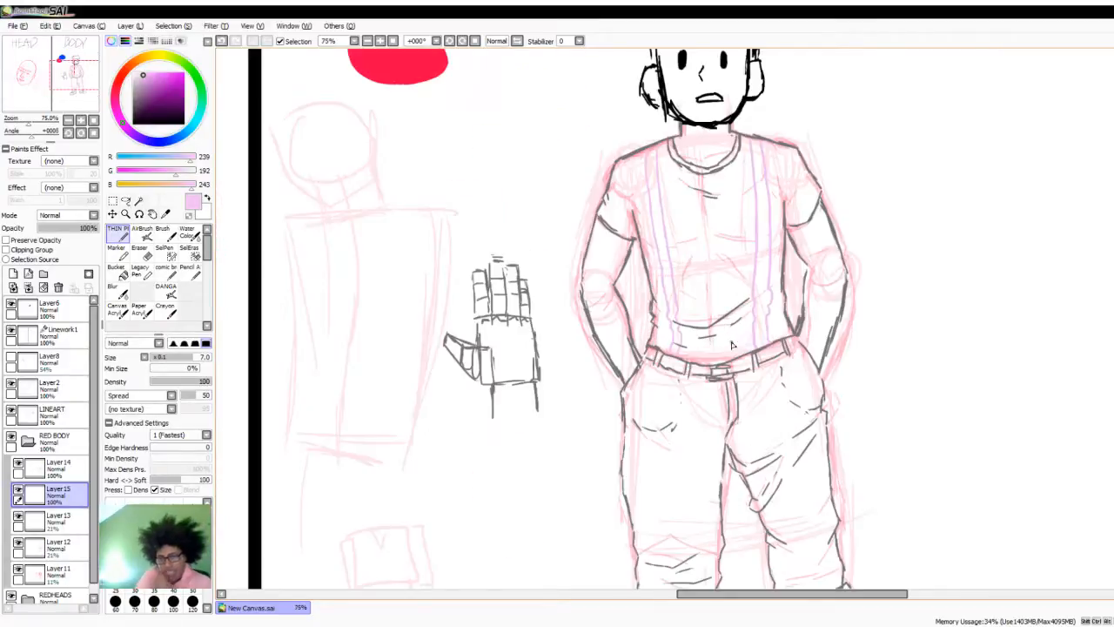
pyautogui.scroll(-1, 743, 341)
pyautogui.scroll(1, 756, 247)
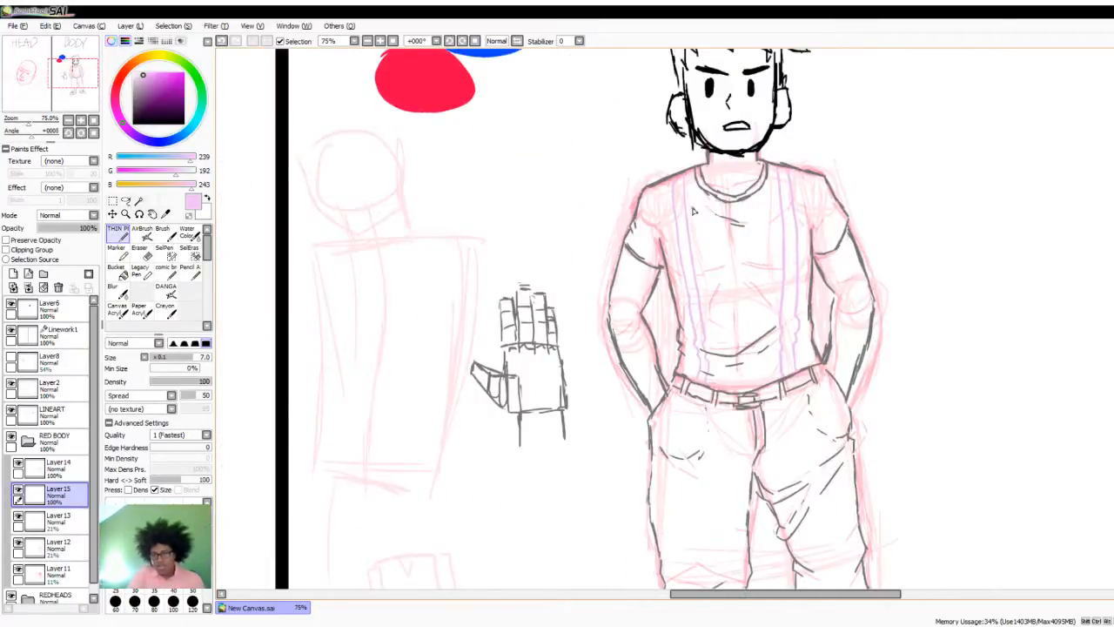
pyautogui.scroll(-1, 729, 116)
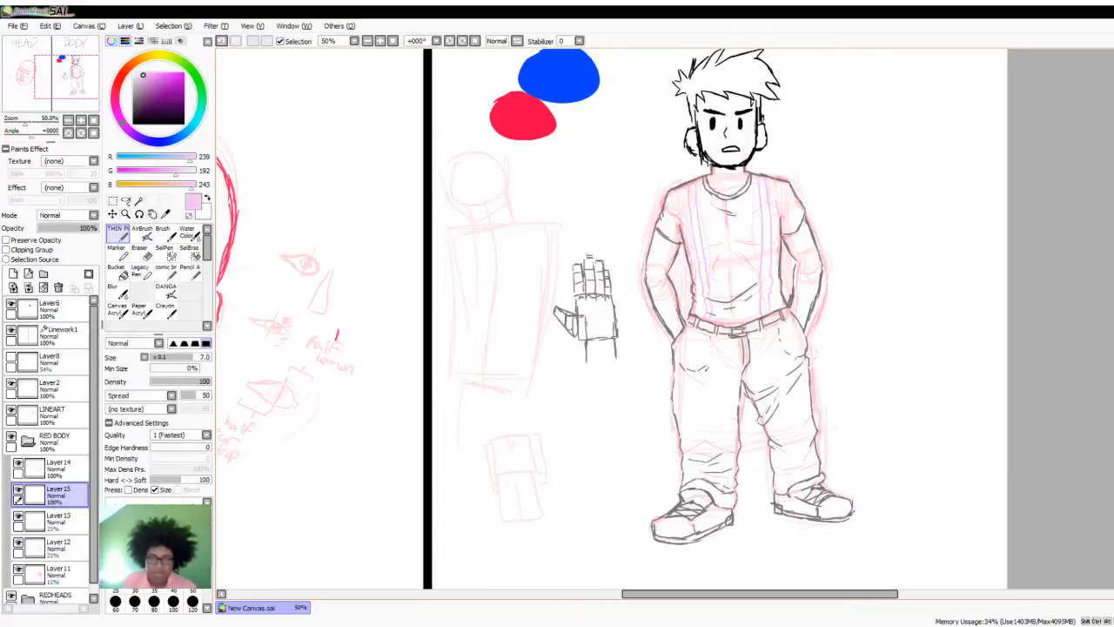
pyautogui.scroll(2, 729, 116)
pyautogui.scroll(-2, 743, 293)
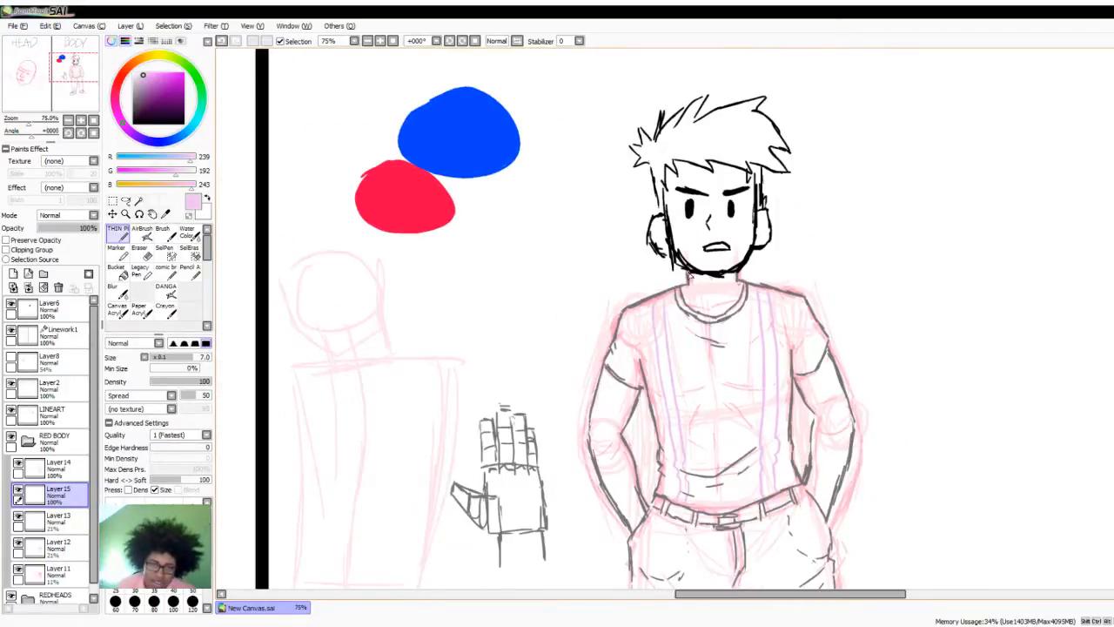
pyautogui.scroll(3, 610, 308)
pyautogui.scroll(-4, 588, 308)
pyautogui.scroll(1, 564, 406)
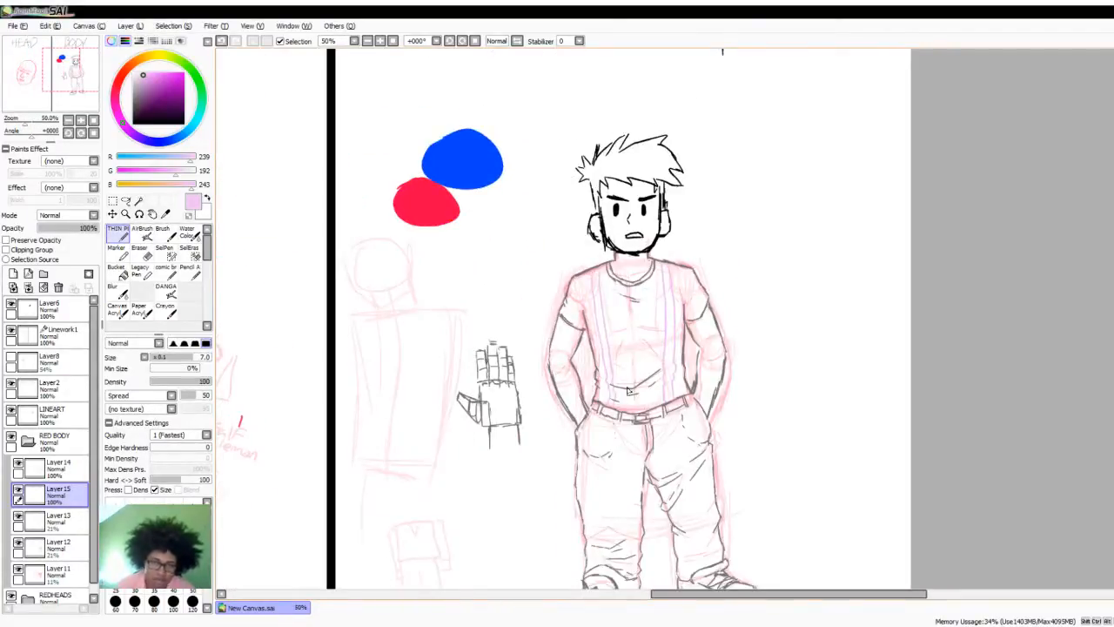
# - Examine the trousers and shoes against the construction sketch, then the proportions of the full body
pyautogui.scroll(-1, 564, 405)
pyautogui.scroll(-1, 564, 405)
pyautogui.scroll(3, 522, 517)
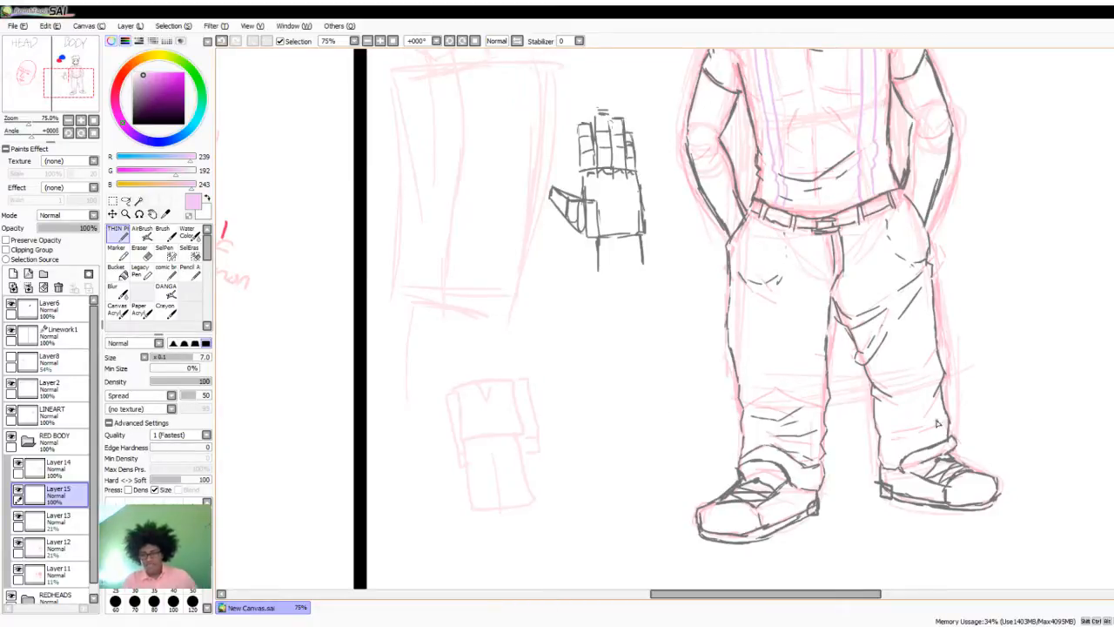
pyautogui.scroll(-2, 940, 423)
pyautogui.scroll(1, 873, 313)
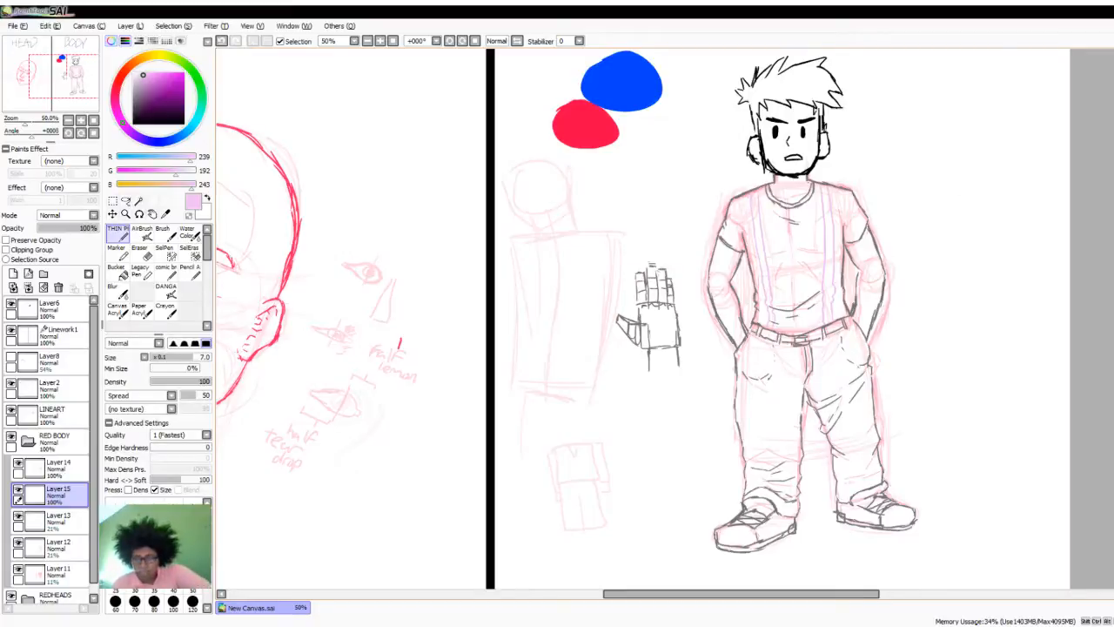
pyautogui.scroll(1, 827, 439)
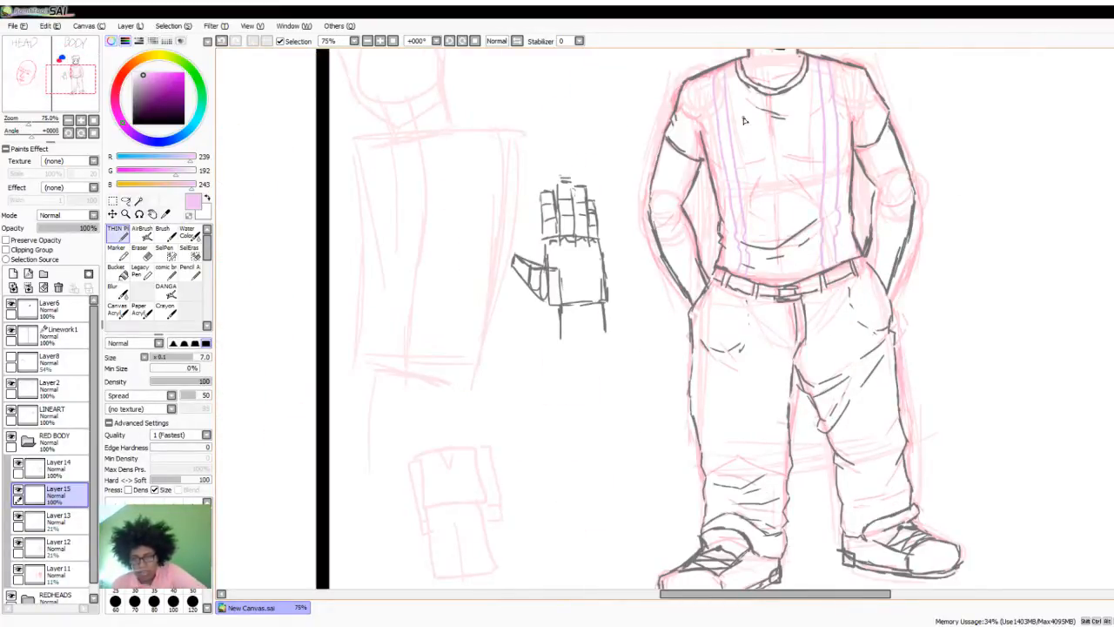
pyautogui.scroll(-1, 513, 269)
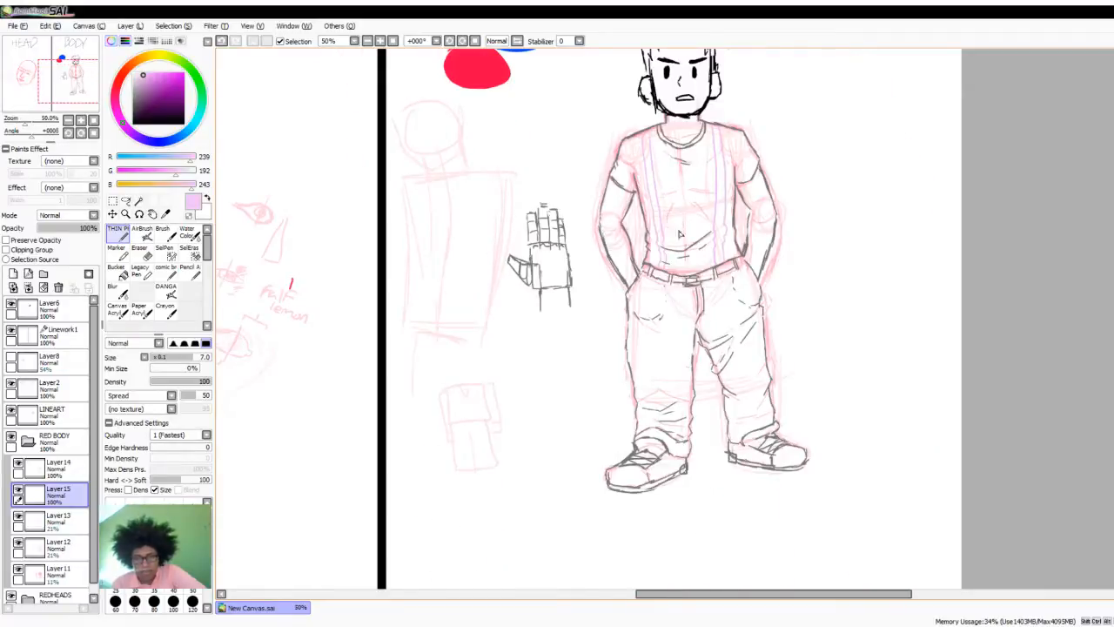
pyautogui.scroll(1, 813, 197)
pyautogui.scroll(-1, 714, 253)
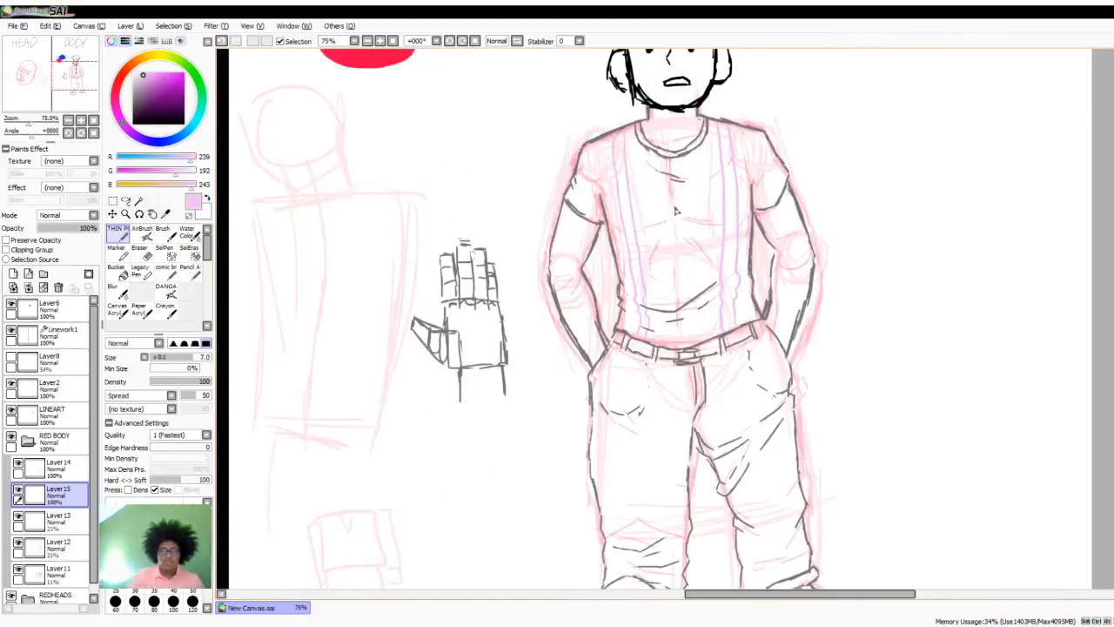
# - Inspect the shirt, arms and suspender lines up close over the construction guides
pyautogui.scroll(1, 658, 275)
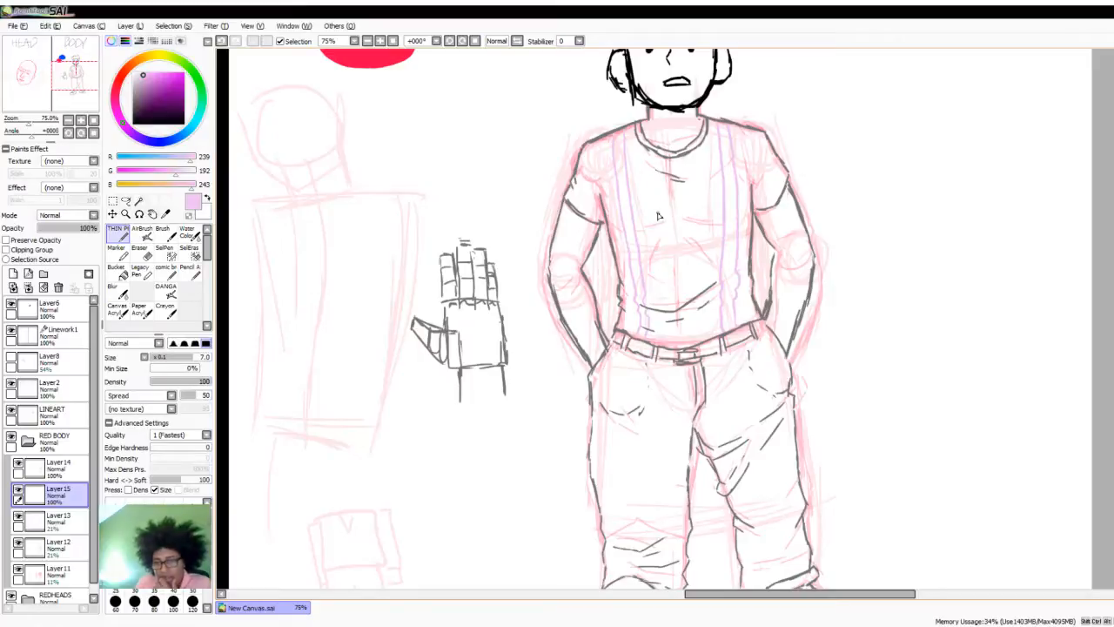
pyautogui.scroll(2, 643, 201)
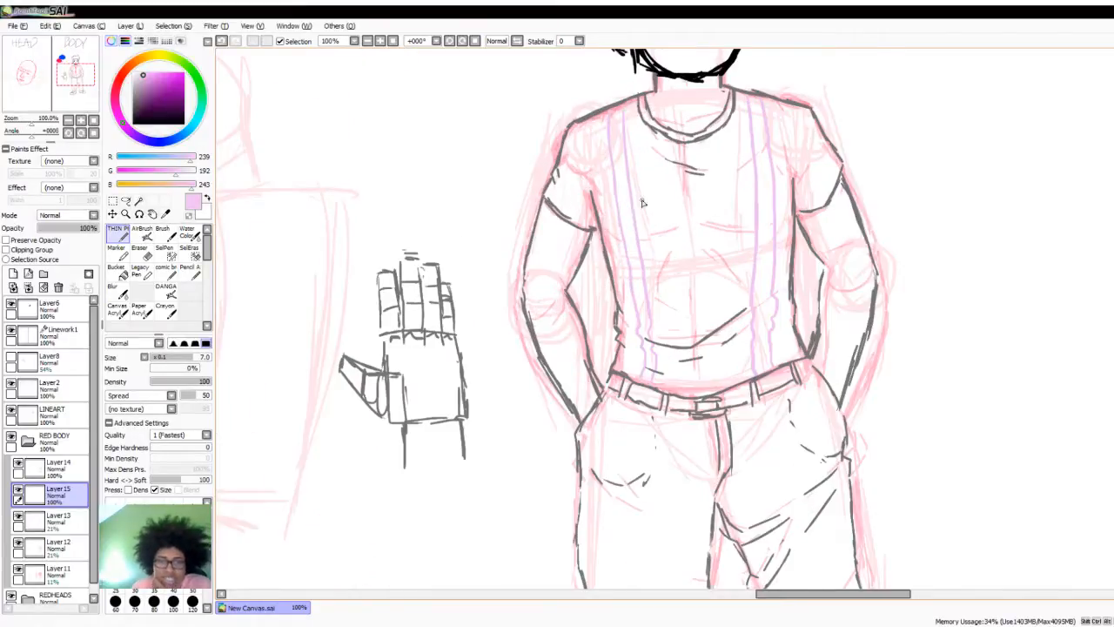
pyautogui.scroll(-2, 709, 243)
pyautogui.scroll(1, 775, 228)
pyautogui.scroll(1, 775, 228)
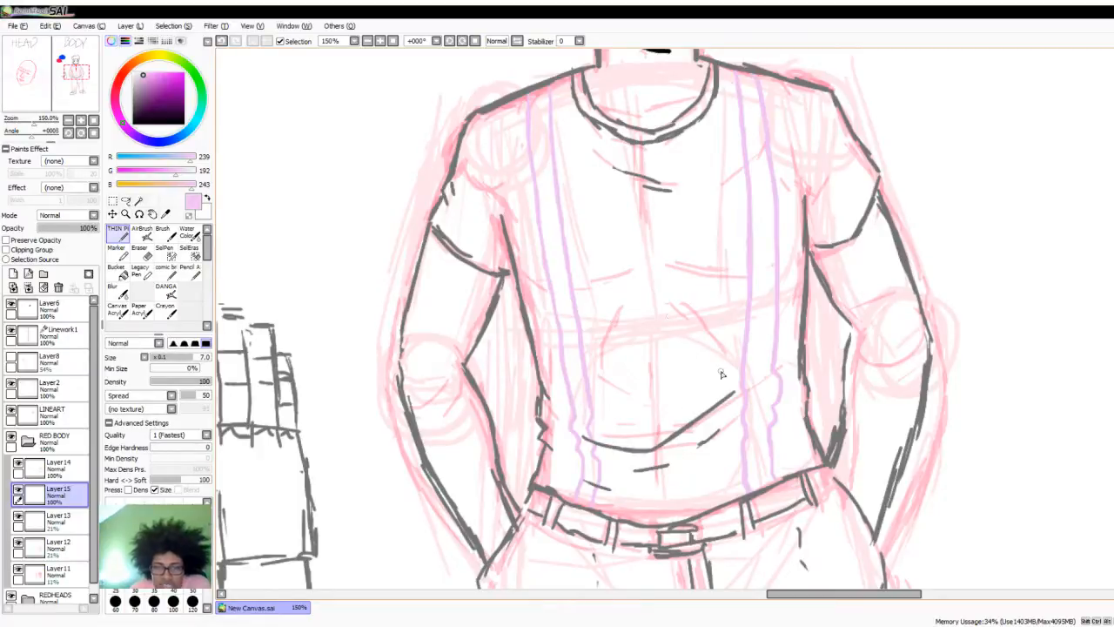
pyautogui.scroll(-2, 672, 328)
pyautogui.scroll(2, 620, 323)
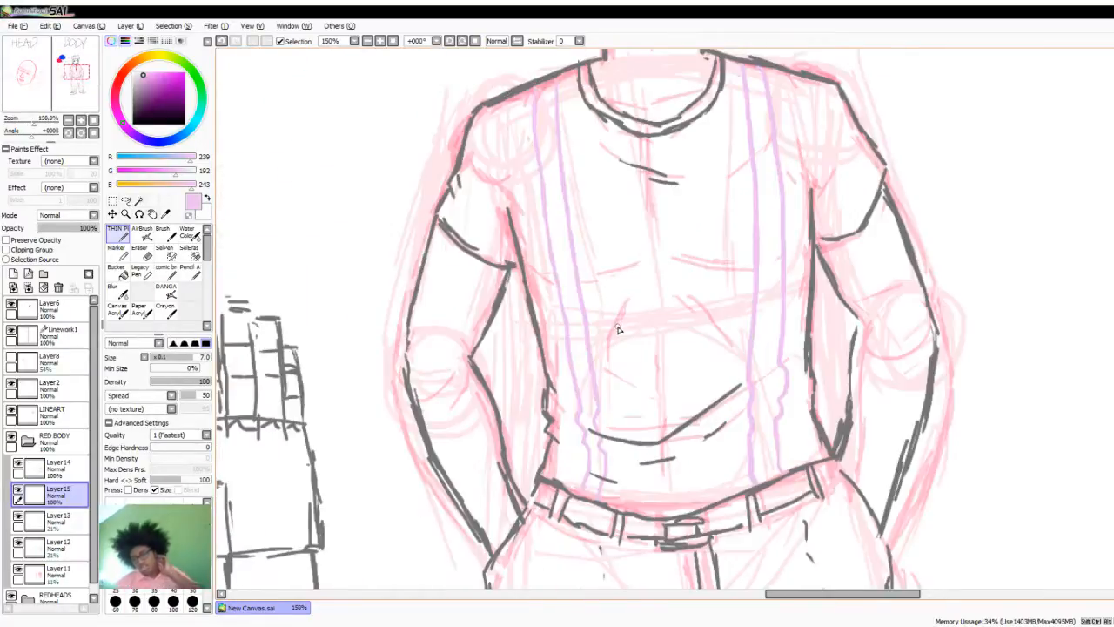
pyautogui.scroll(-2, 620, 329)
pyautogui.scroll(1, 627, 367)
pyautogui.scroll(1, 633, 391)
pyautogui.scroll(-1, 633, 391)
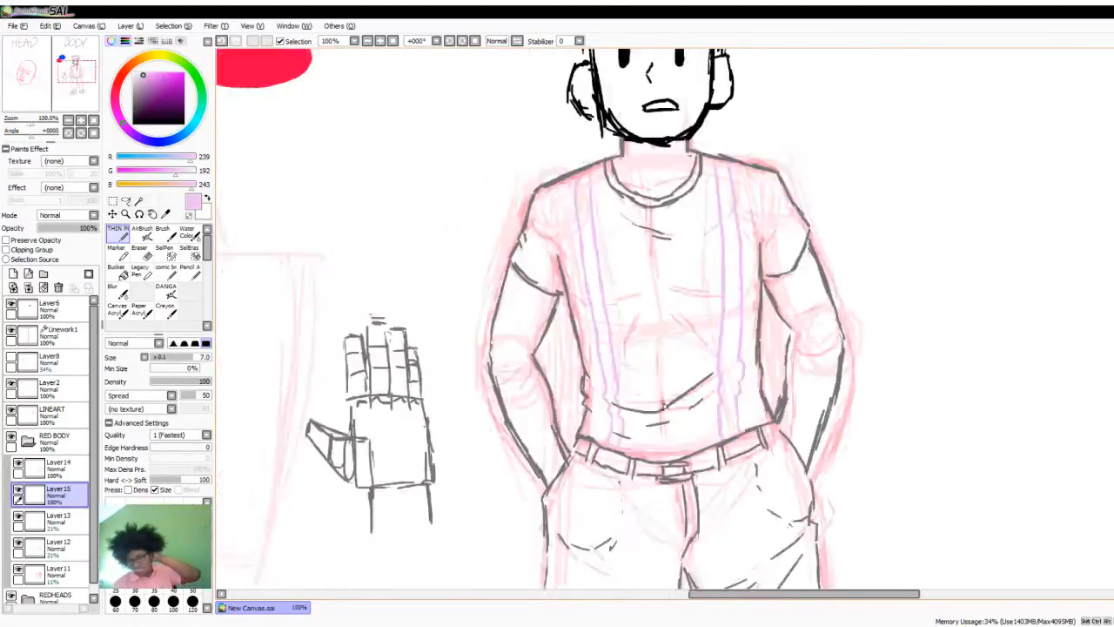
pyautogui.scroll(-2, 663, 406)
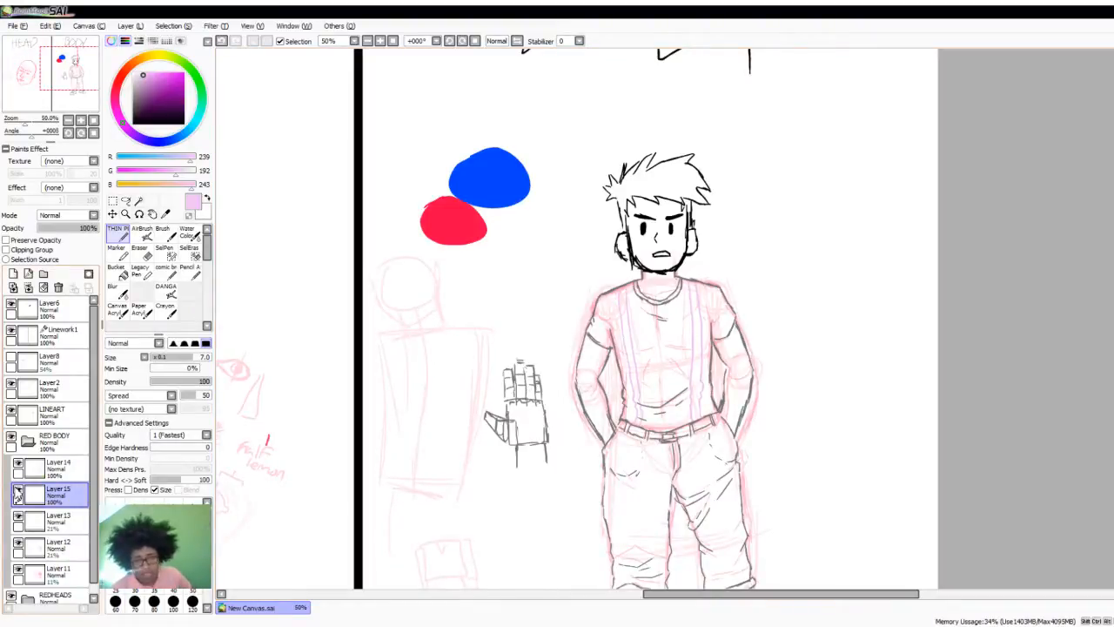
# - Toggle Layer15 off and back on, and hide the guide layers Layer13, Layer12 and Layer11
pyautogui.click(18, 489)
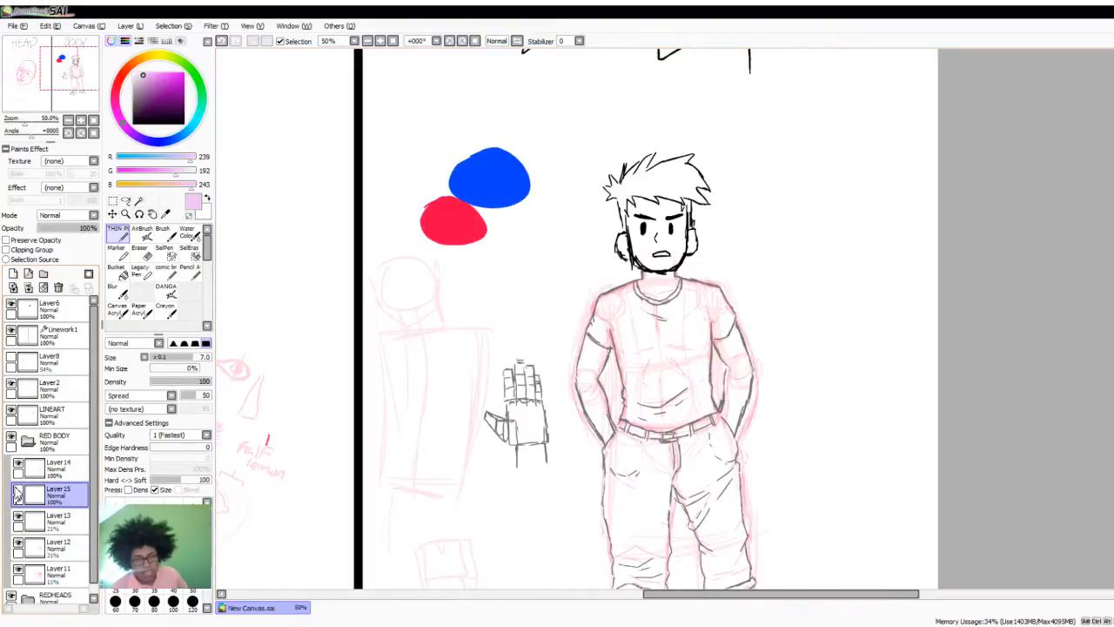
pyautogui.click(17, 515)
pyautogui.click(17, 541)
pyautogui.click(17, 569)
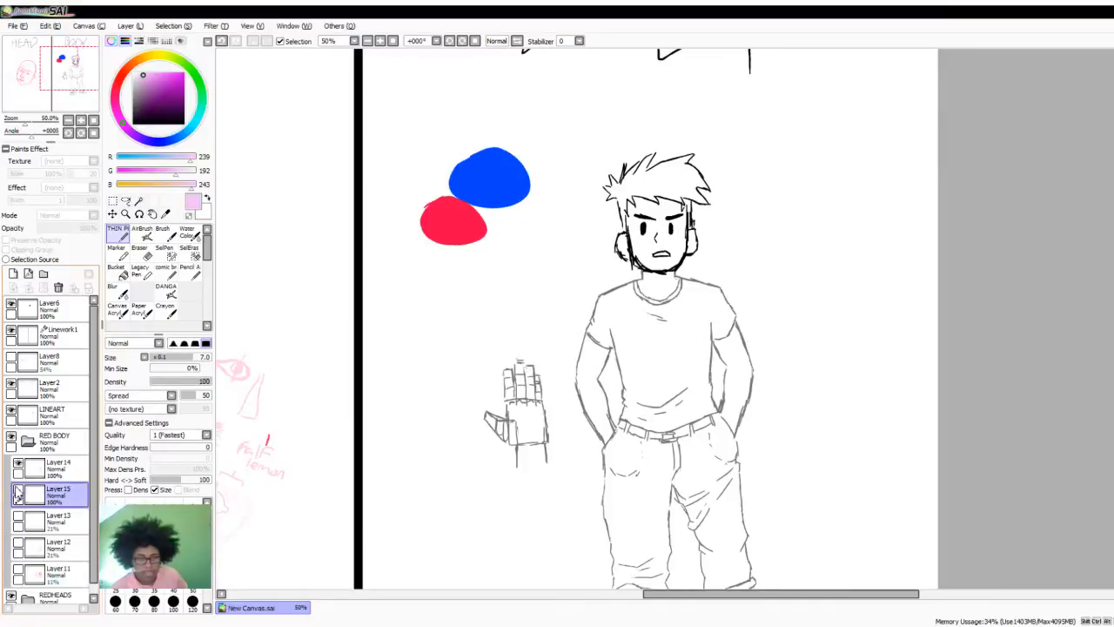
pyautogui.click(18, 490)
# - Review the clean body drawing from hair to shoes without guides, and the full canvas with both drawings
pyautogui.scroll(-1, 697, 442)
pyautogui.scroll(1, 697, 441)
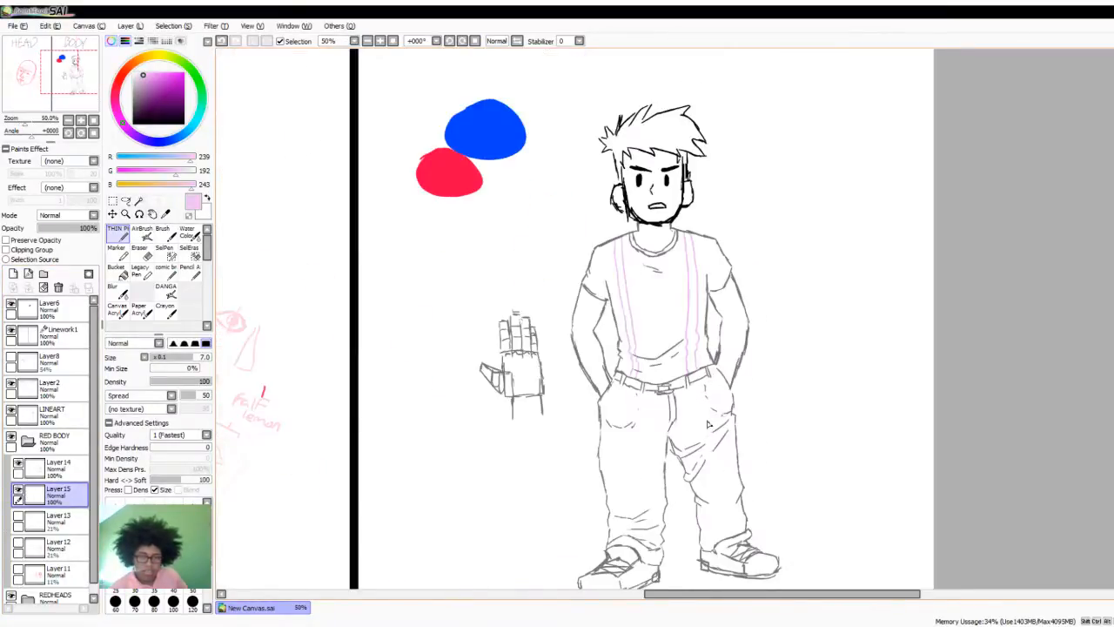
pyautogui.scroll(-1, 705, 448)
pyautogui.scroll(1, 715, 458)
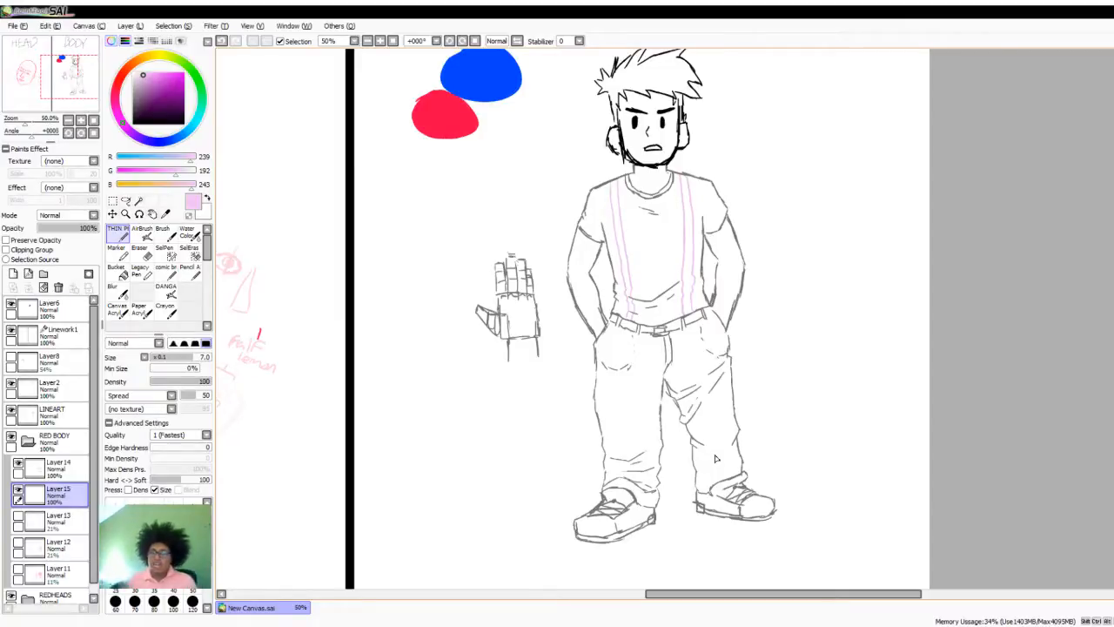
pyautogui.scroll(-2, 716, 459)
pyautogui.scroll(-1, 696, 435)
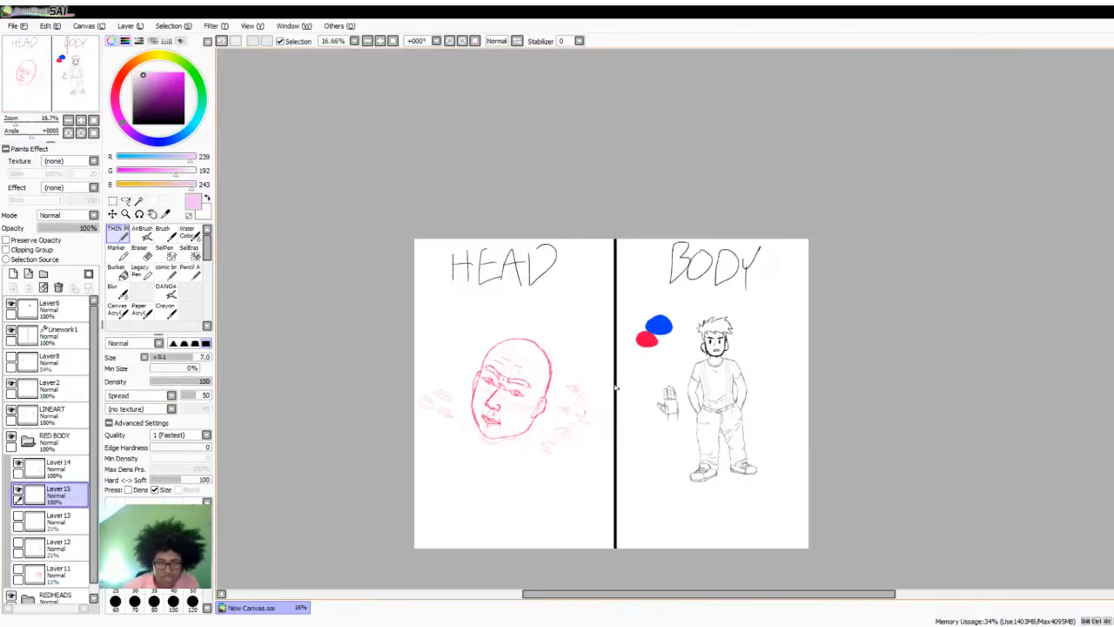
pyautogui.scroll(1, 542, 423)
pyautogui.scroll(-1, 604, 395)
pyautogui.scroll(1, 612, 452)
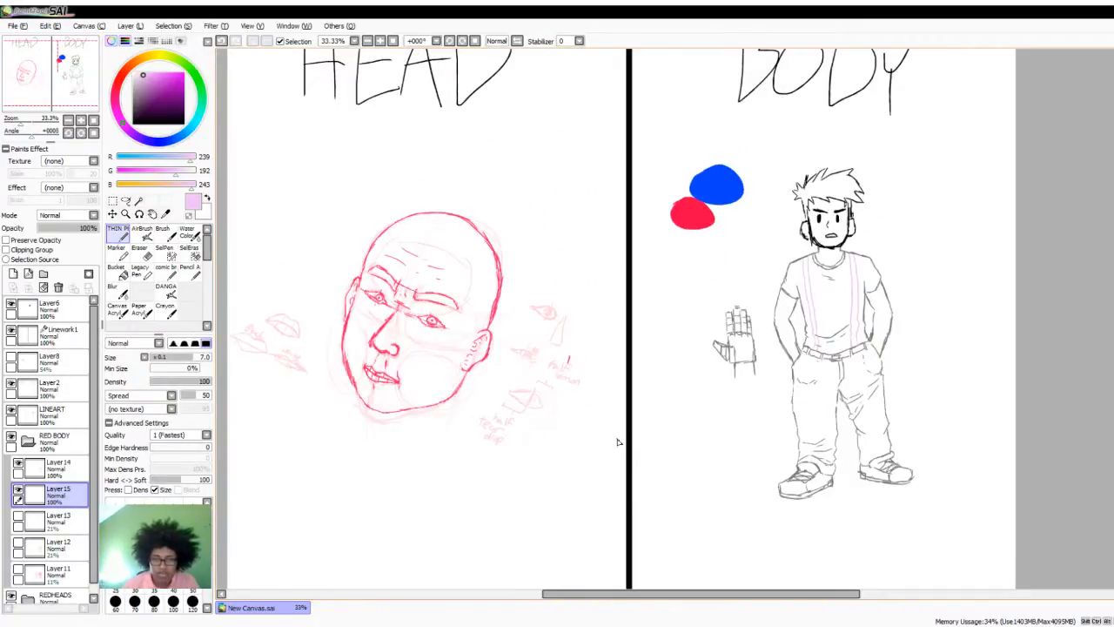
pyautogui.scroll(-1, 614, 431)
pyautogui.scroll(1, 601, 420)
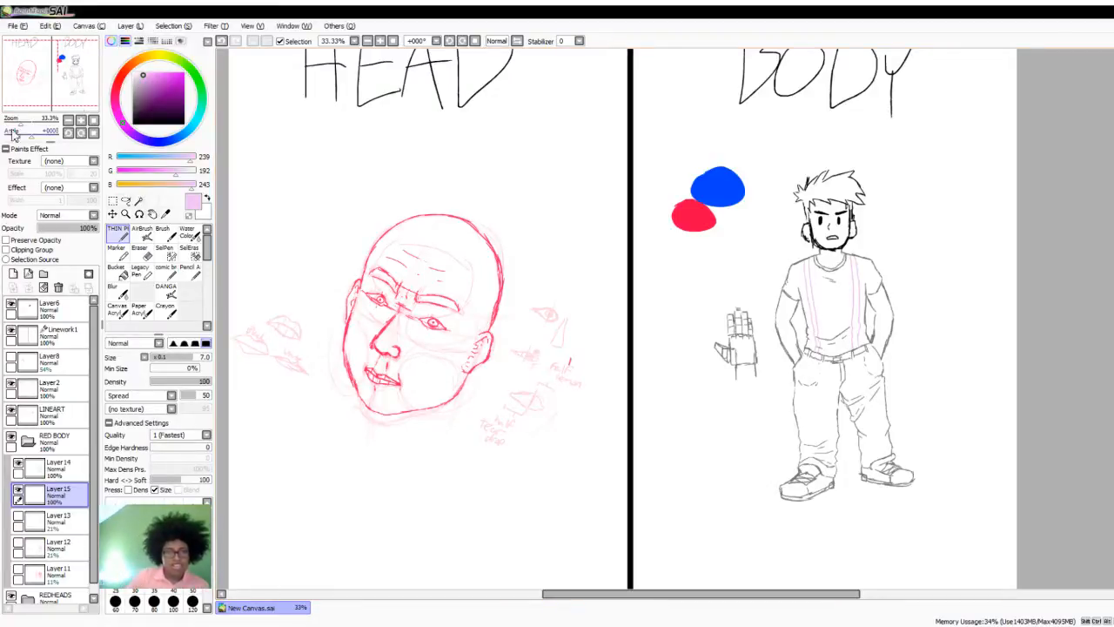
# - Fit the whole canvas in view and show the guide layers Layer13, Layer12 and Layer11 again
pyautogui.click(94, 121)
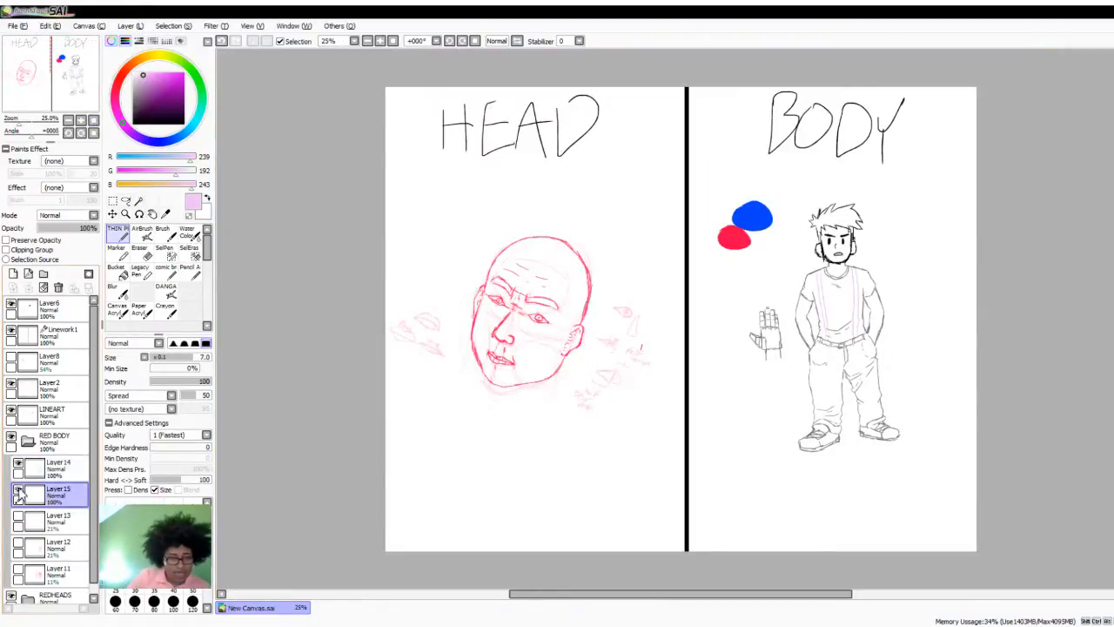
pyautogui.click(19, 516)
pyautogui.moveTo(18, 541); pyautogui.dragTo(18, 569)
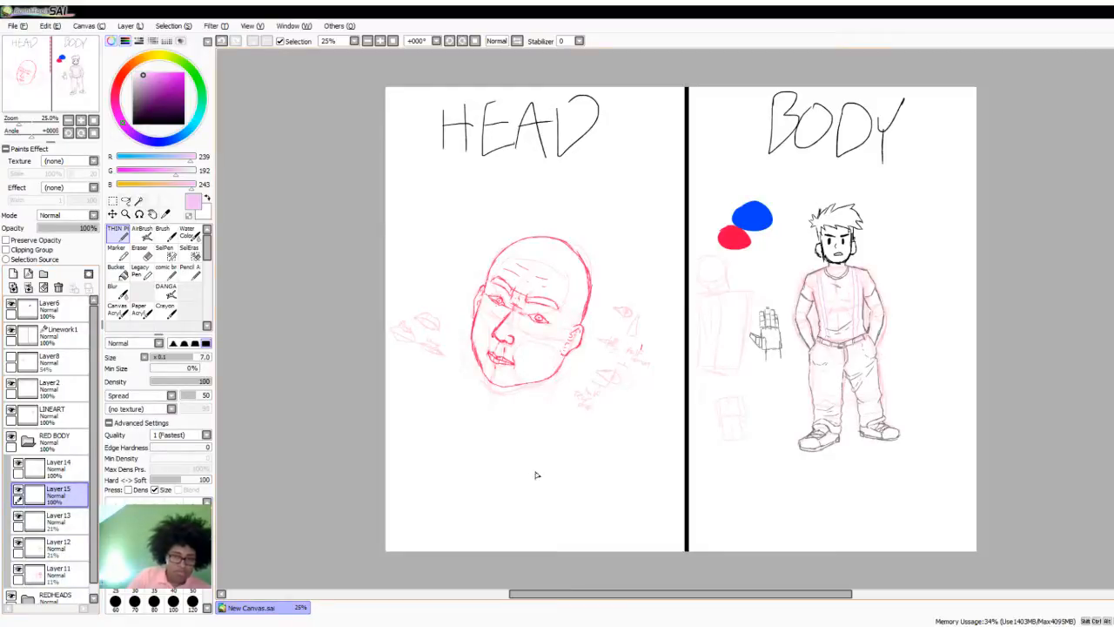